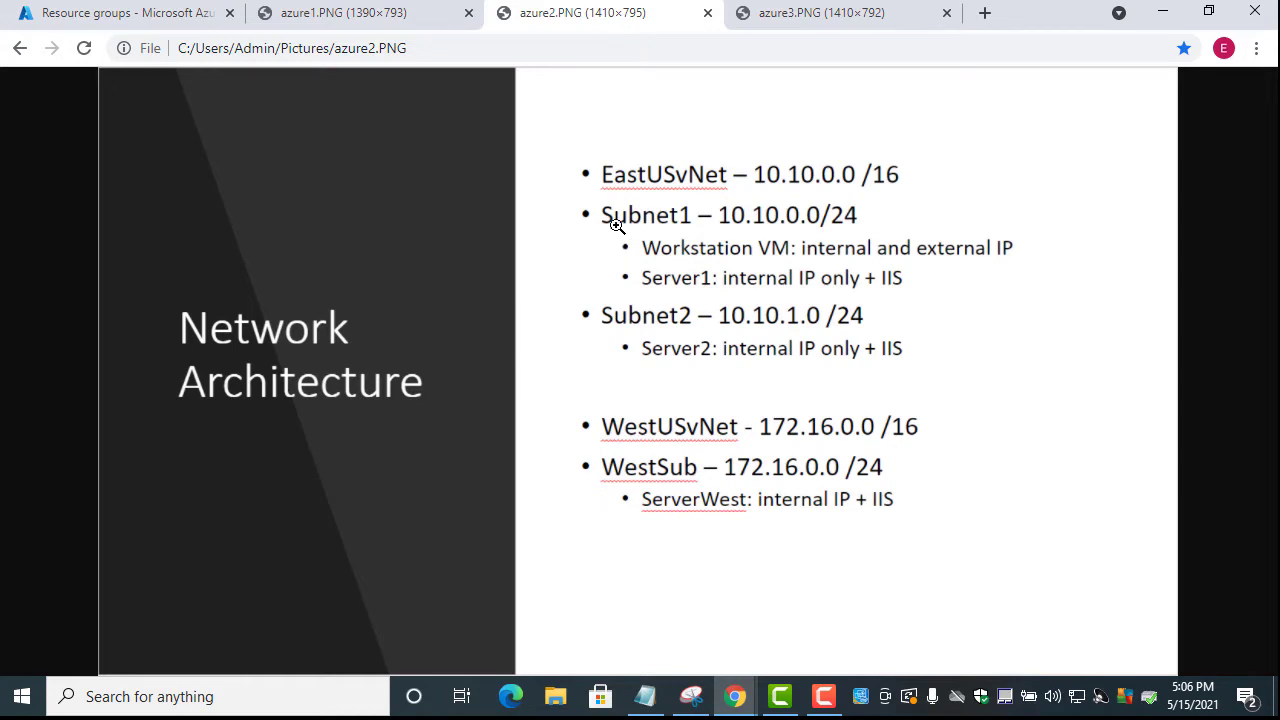
# Review the Questions To Answer slide in azure3.PNG, then return to the Resource groups tab
pyautogui.click(790, 22)
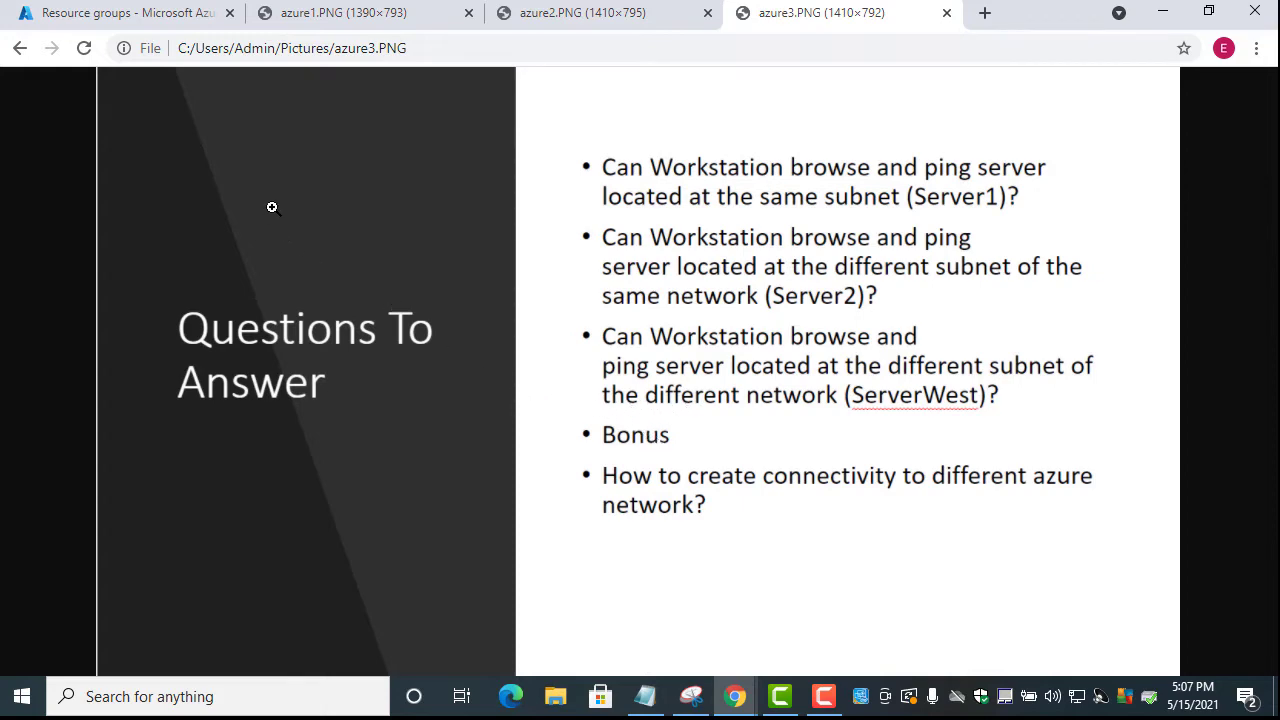
pyautogui.click(130, 13)
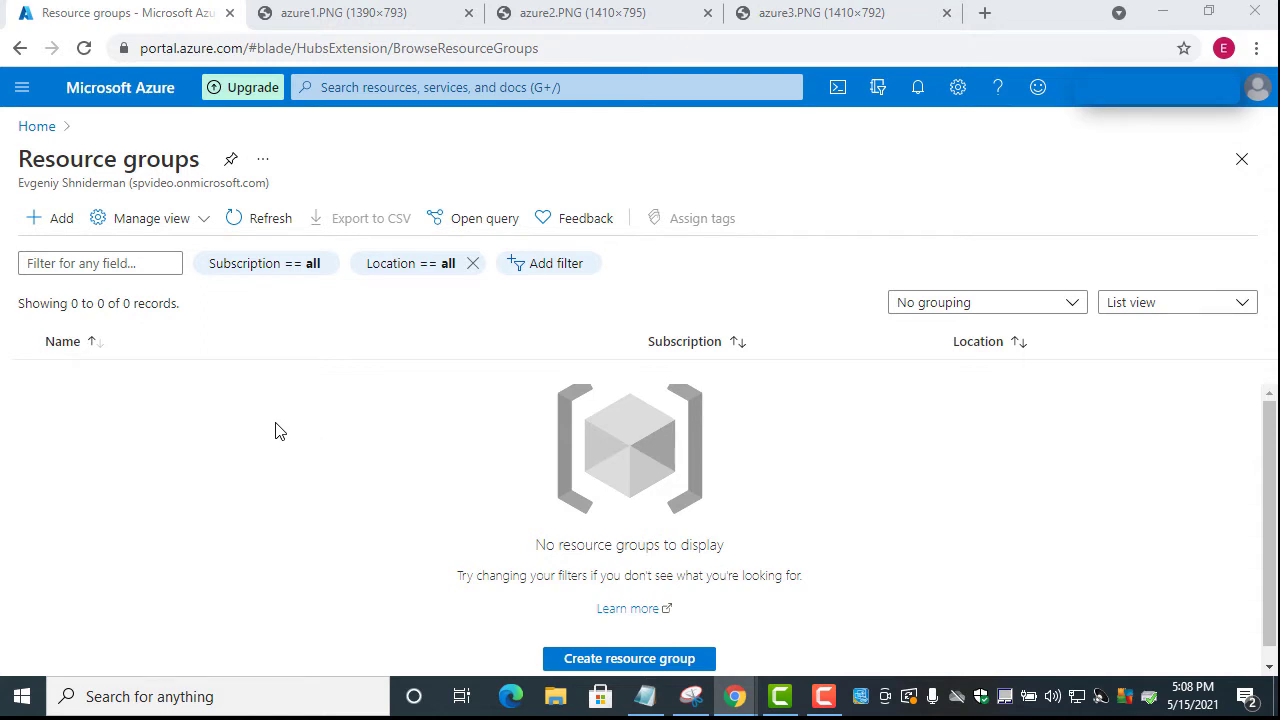
# Create the EastRg resource group in East US, skipping tags, and confirm via Review + create
pyautogui.click(62, 219)
pyautogui.click(64, 221)
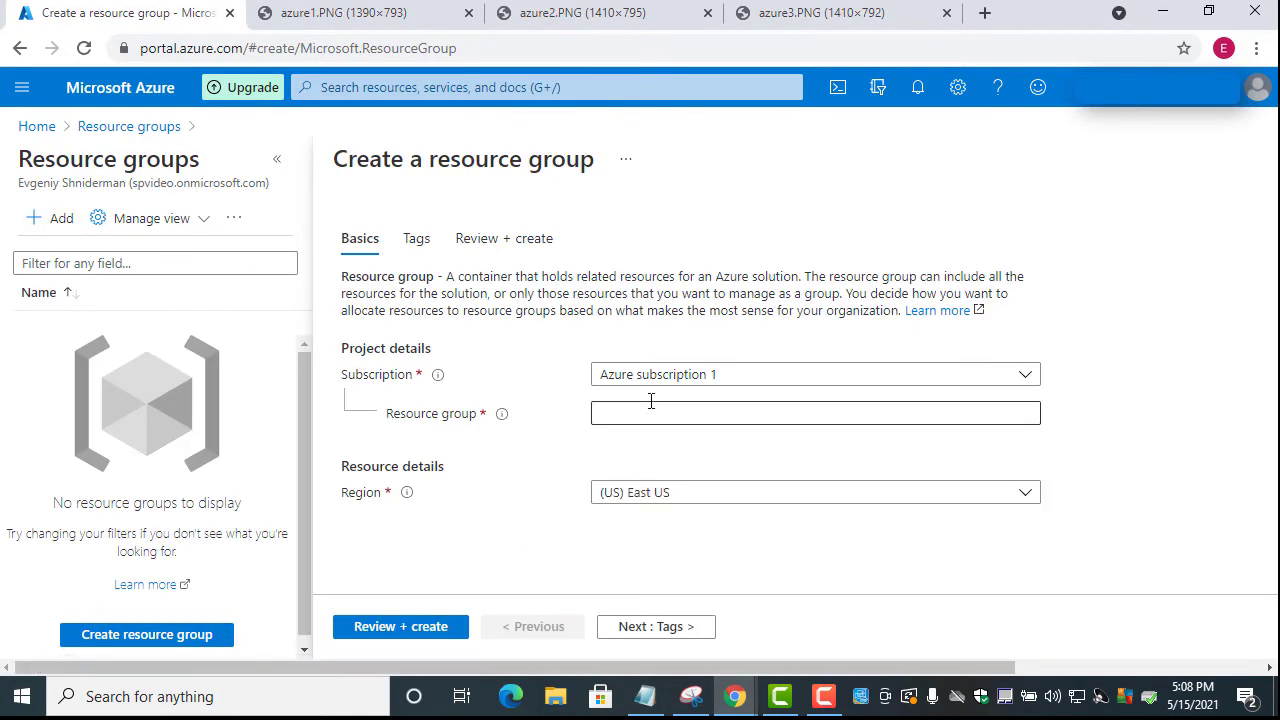
pyautogui.click(832, 413)
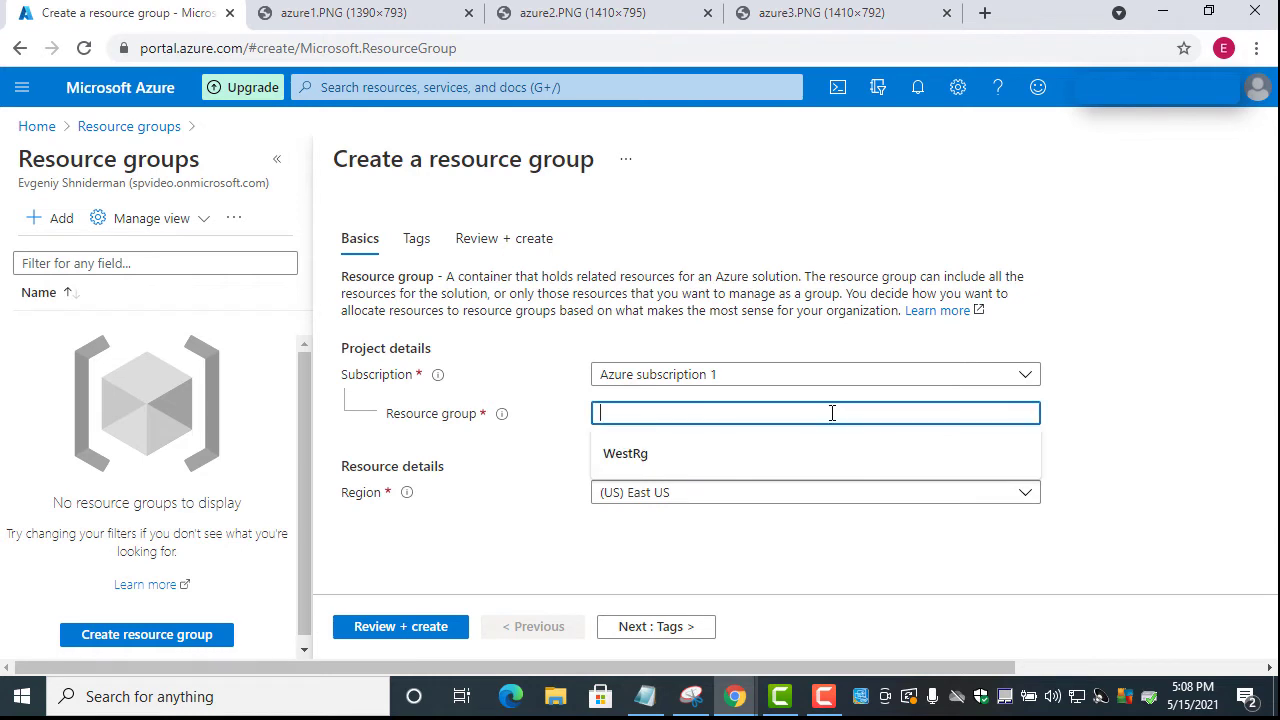
pyautogui.write('EastRg')
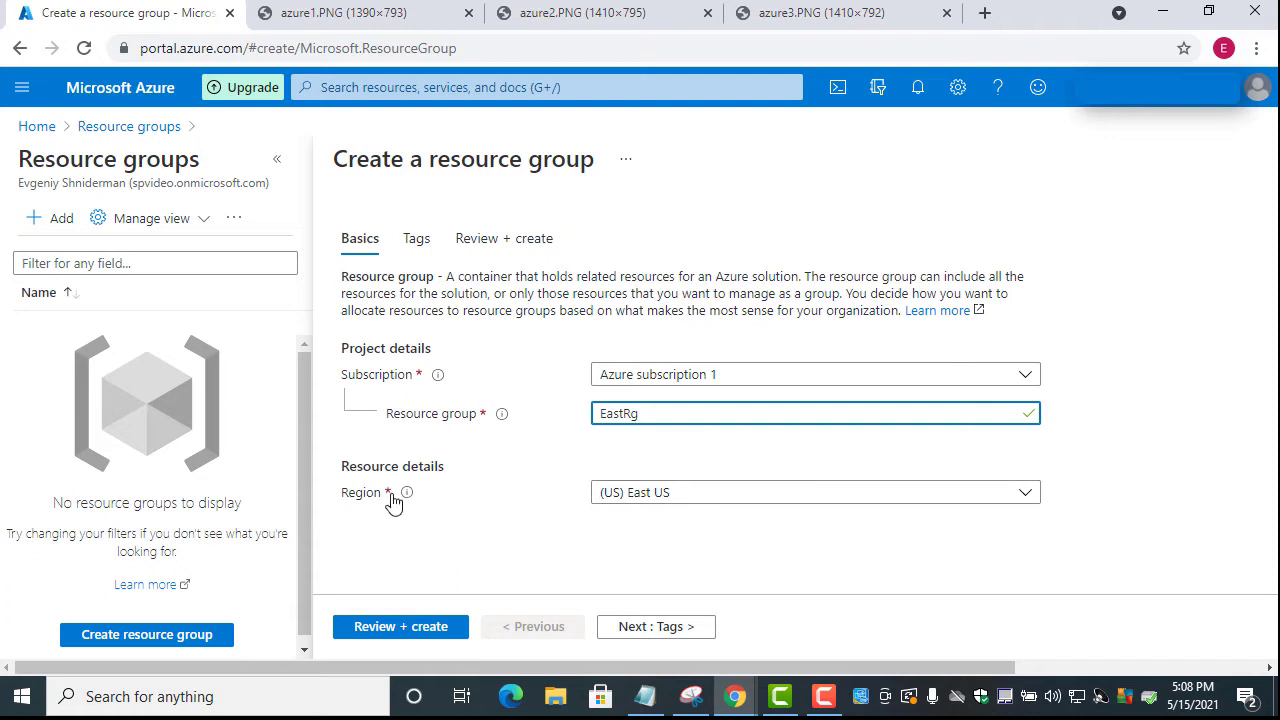
pyautogui.click(681, 636)
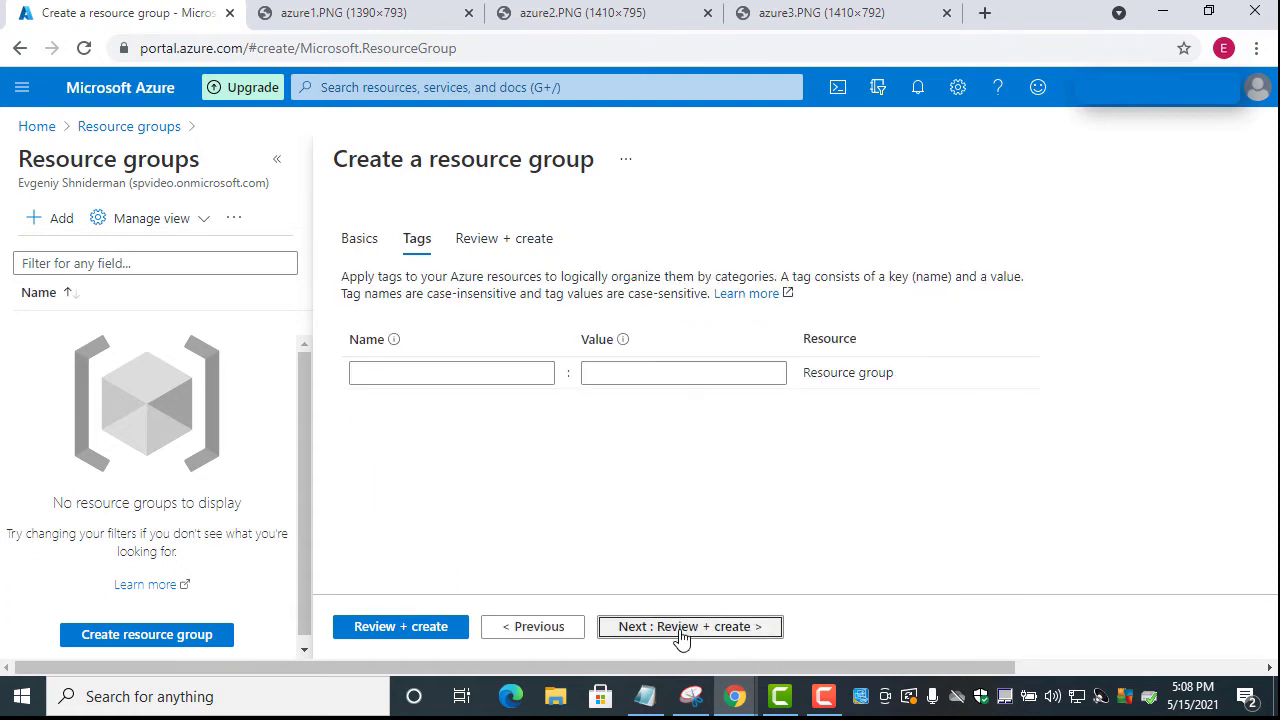
pyautogui.click(681, 630)
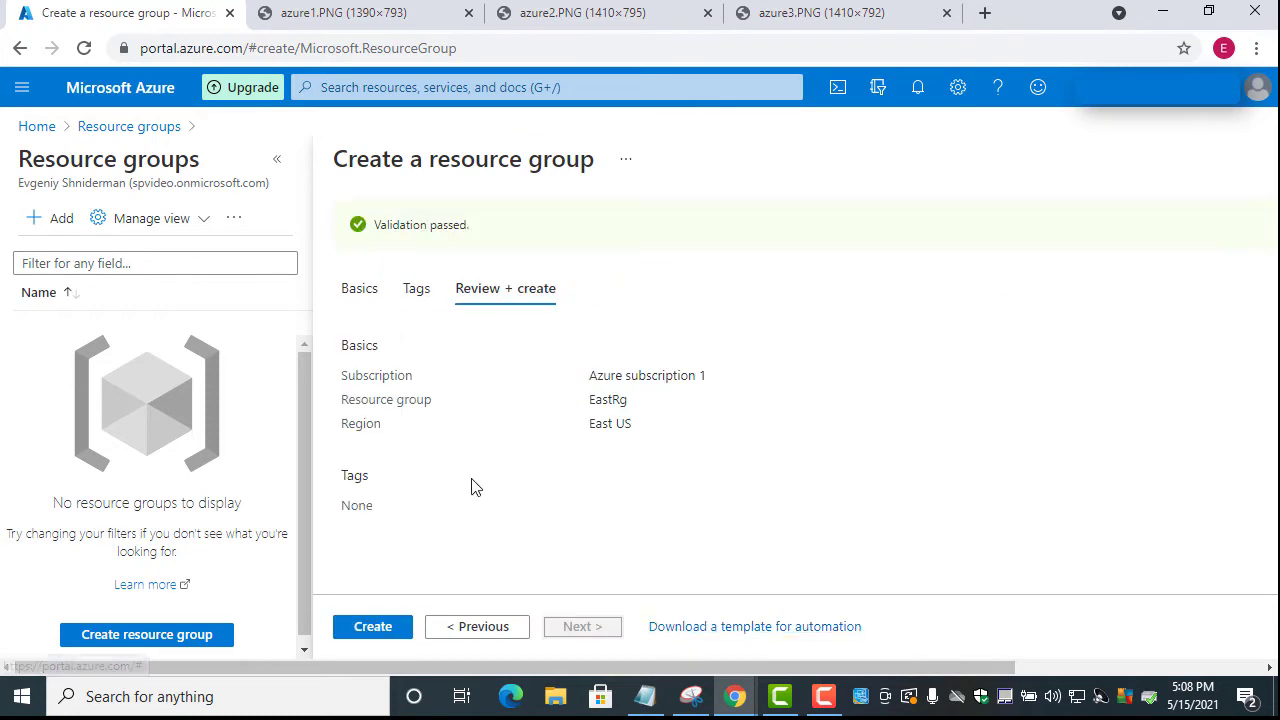
pyautogui.click(372, 627)
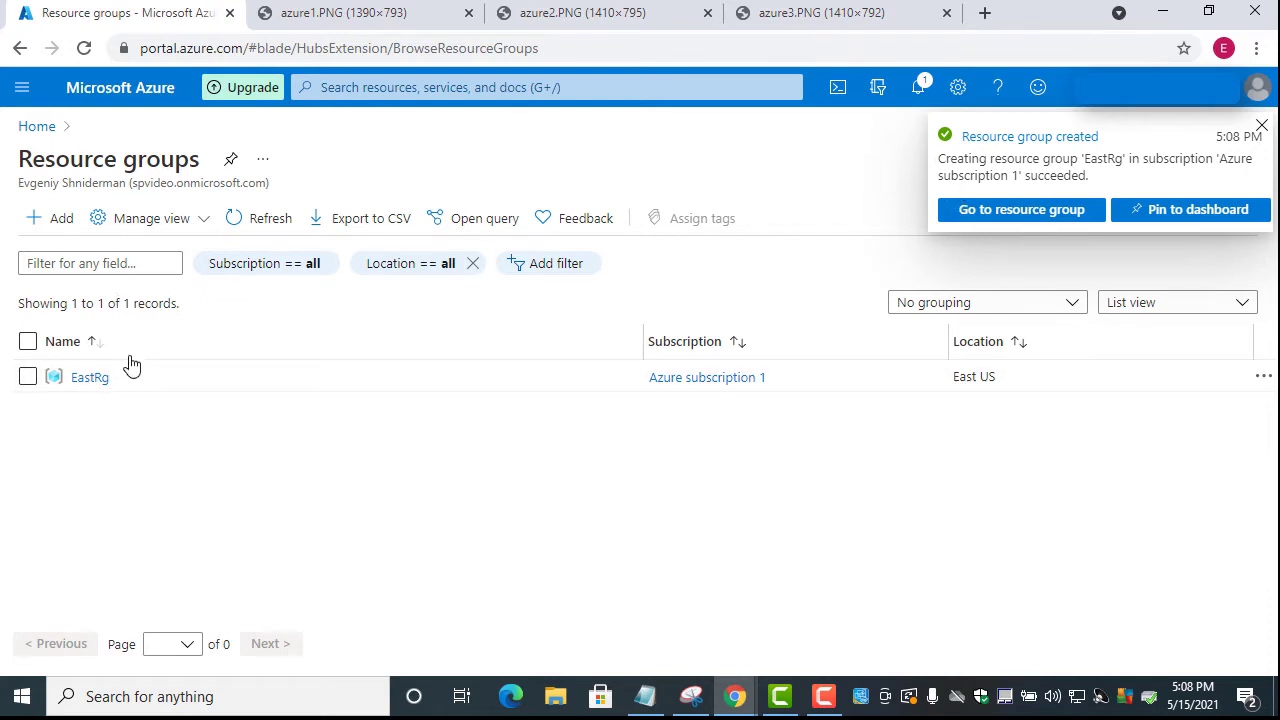
# Create the WestRg resource group with region set to (US) West US
pyautogui.click(56, 218)
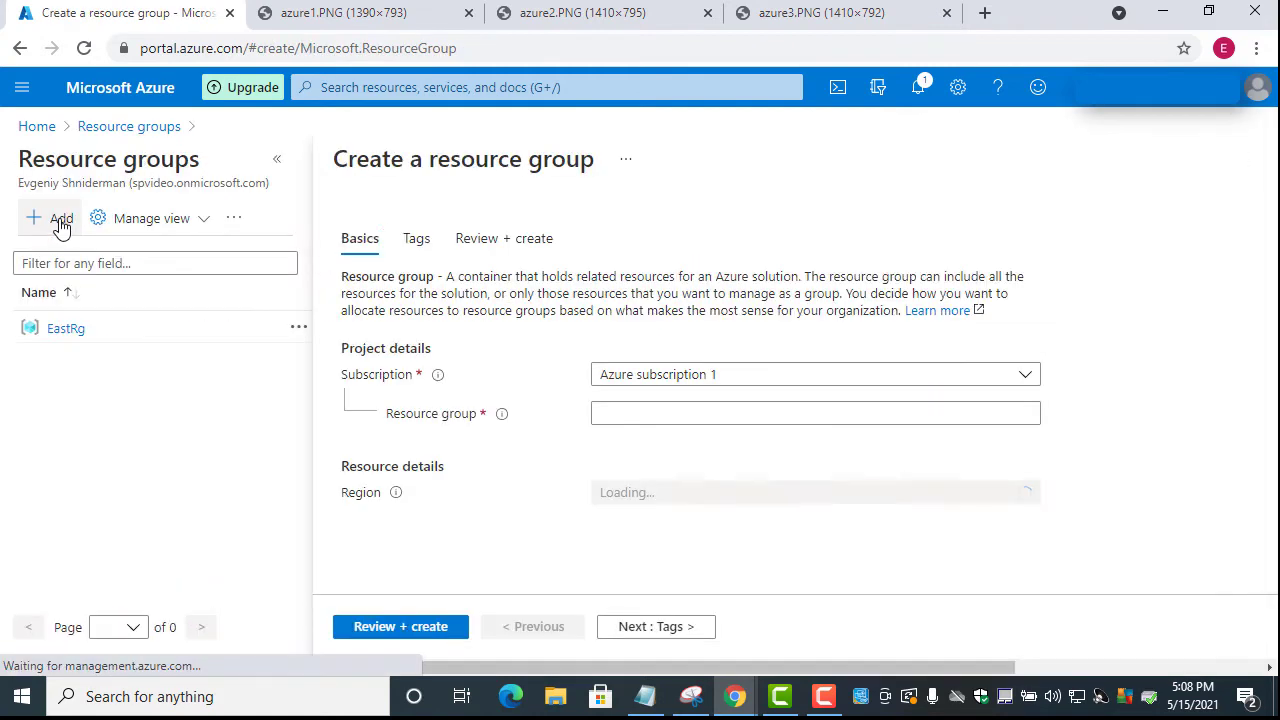
pyautogui.click(636, 418)
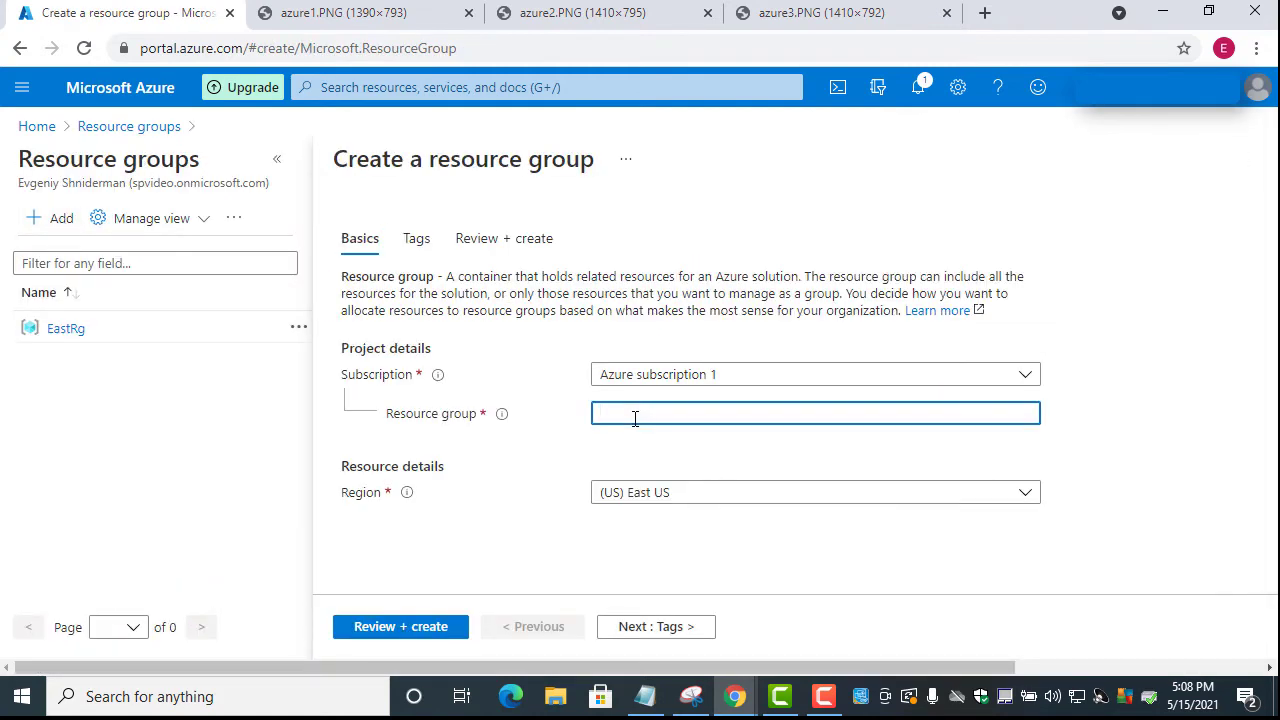
pyautogui.write('WestRg')
pyautogui.click(683, 502)
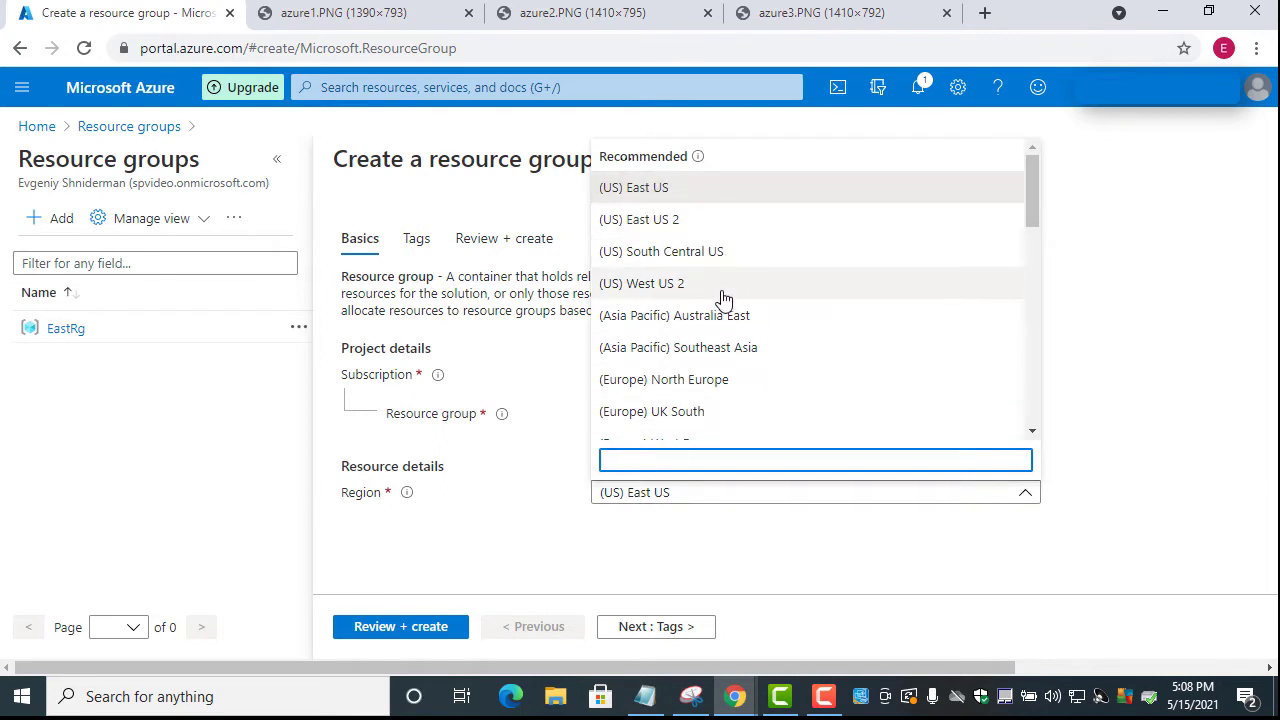
pyautogui.scroll(-5, 718, 298)
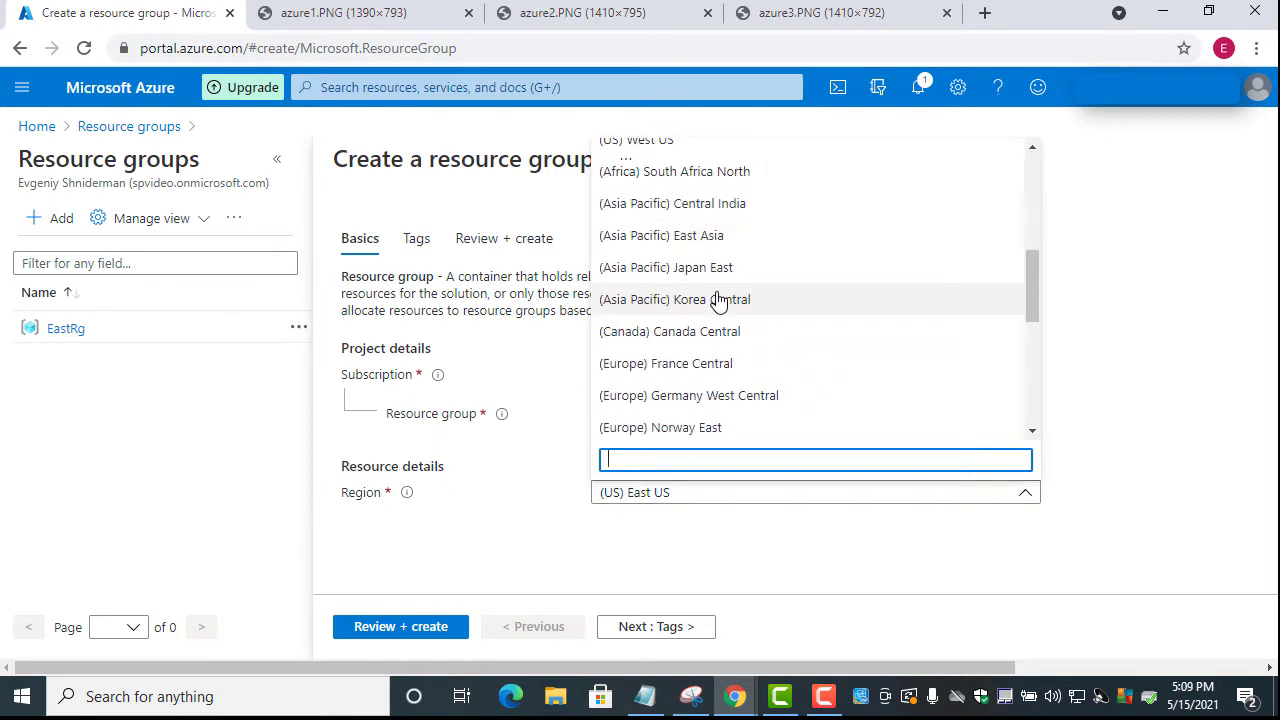
pyautogui.scroll(-2, 718, 299)
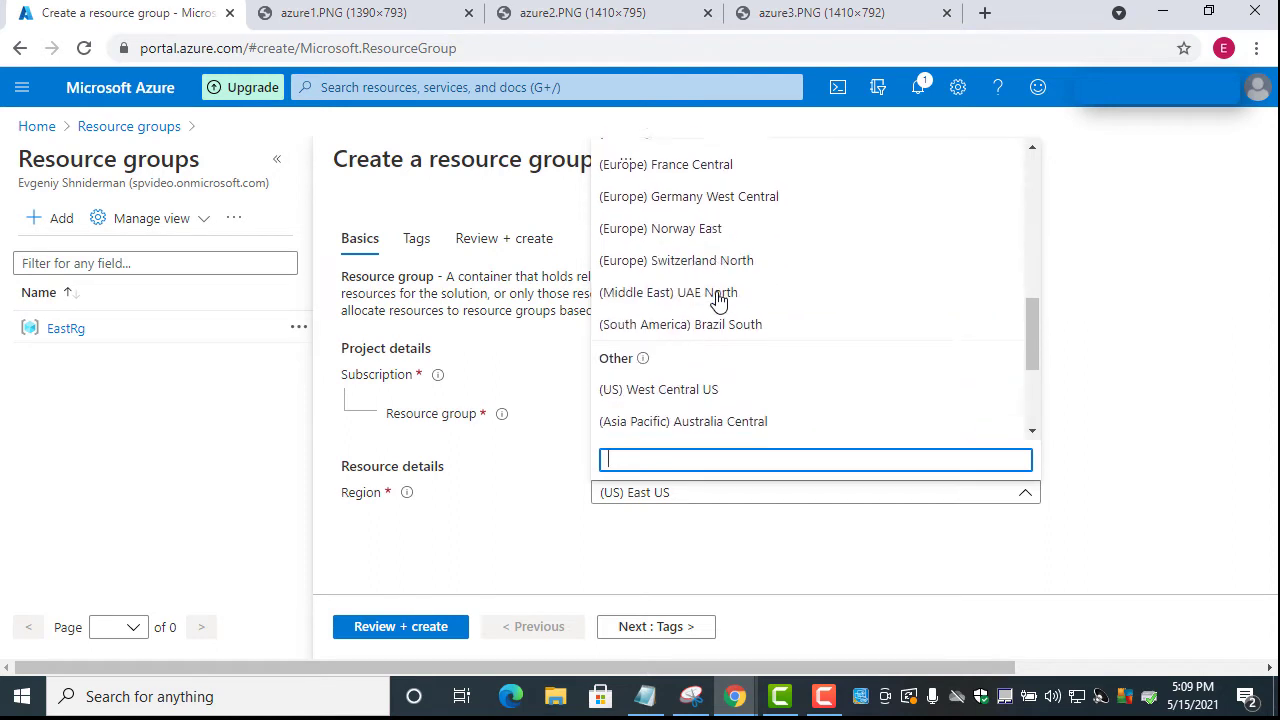
pyautogui.scroll(5, 718, 298)
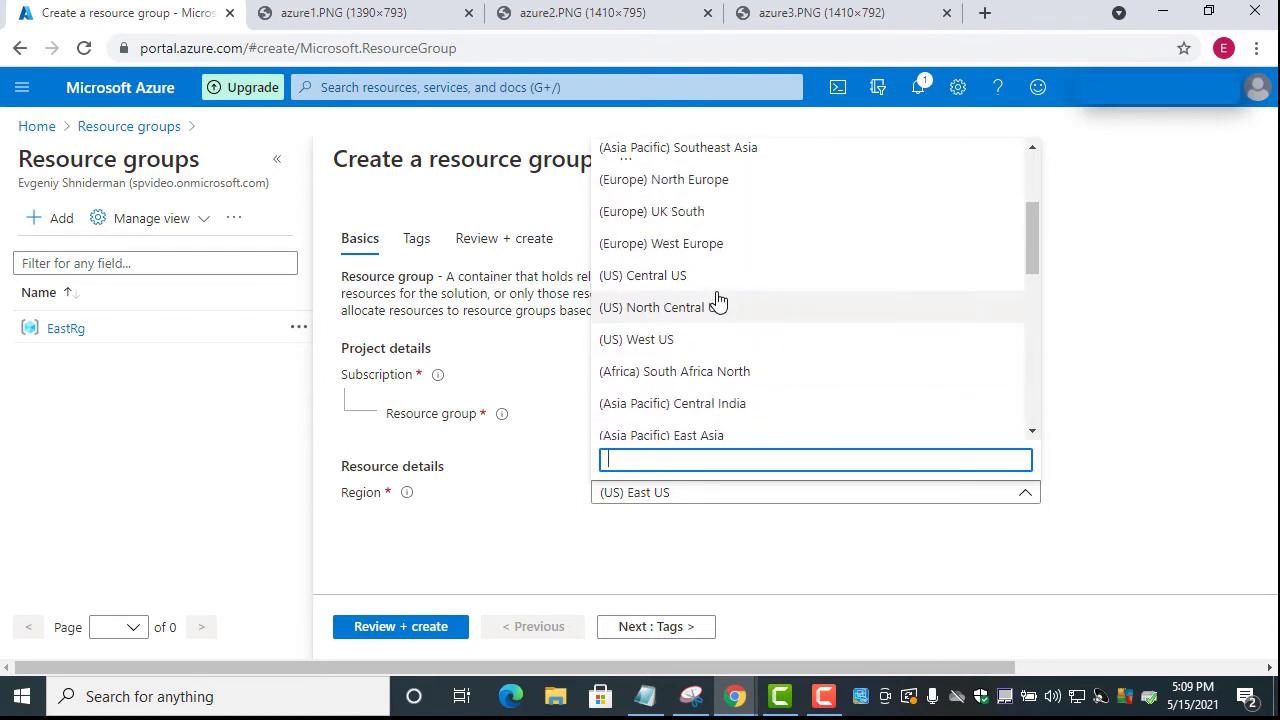
pyautogui.click(657, 345)
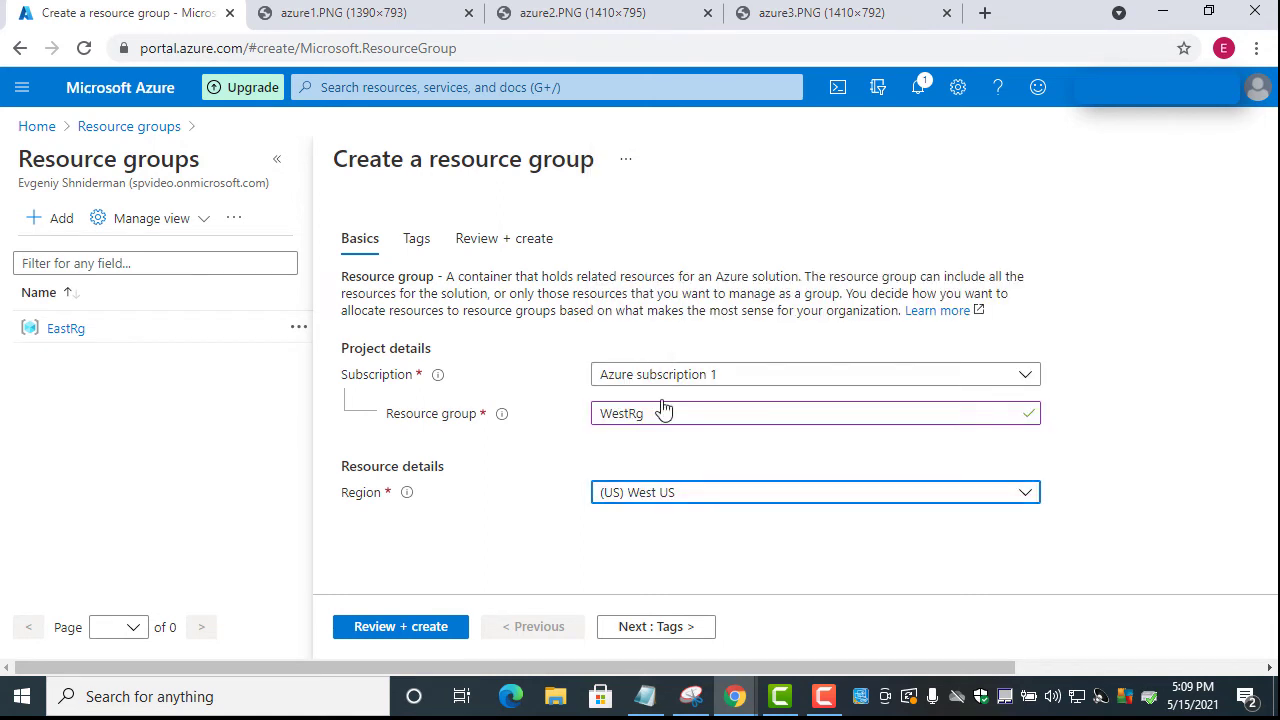
pyautogui.click(389, 626)
pyautogui.click(374, 628)
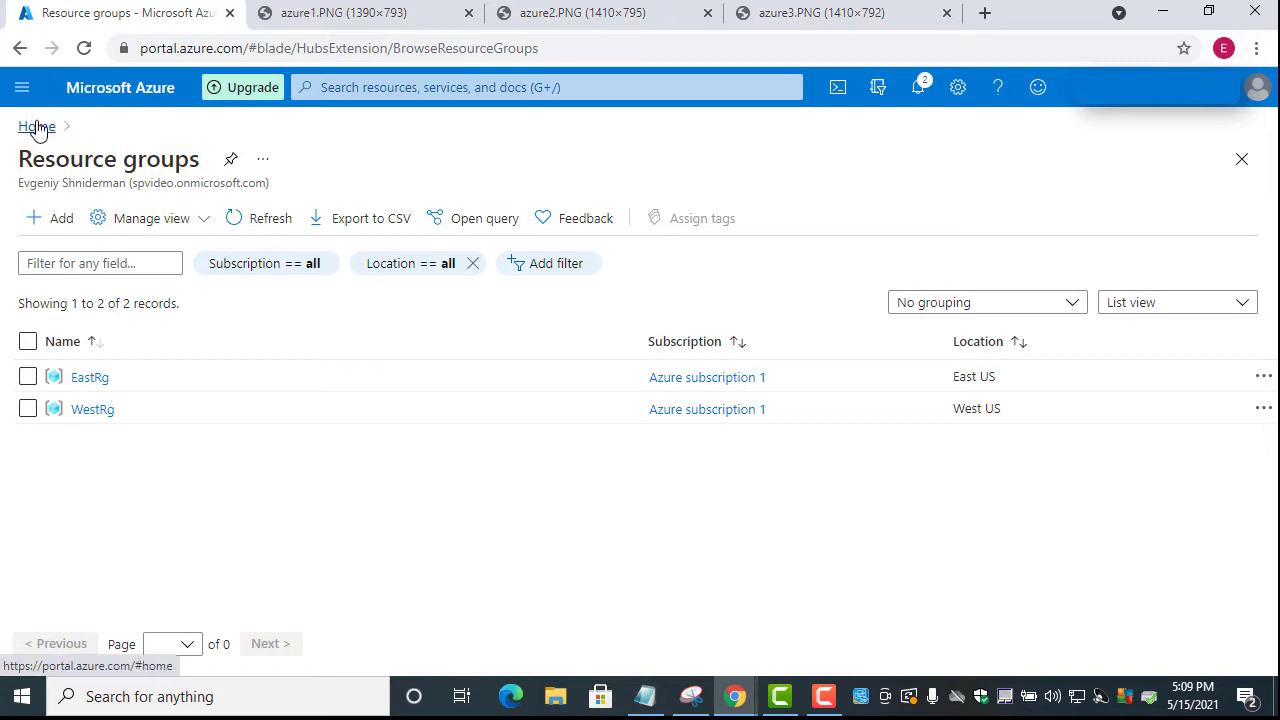
# Search the portal for 'virtual' and open the Virtual networks service page
pyautogui.click(25, 90)
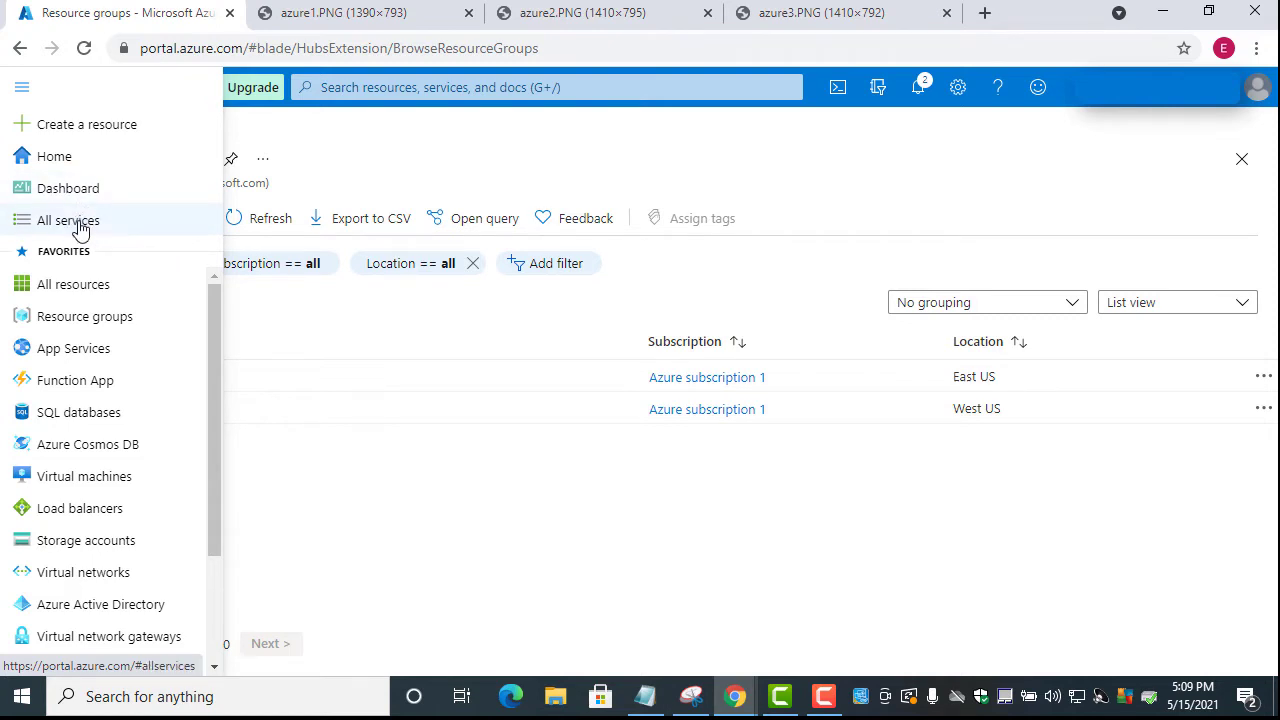
pyautogui.click(407, 89)
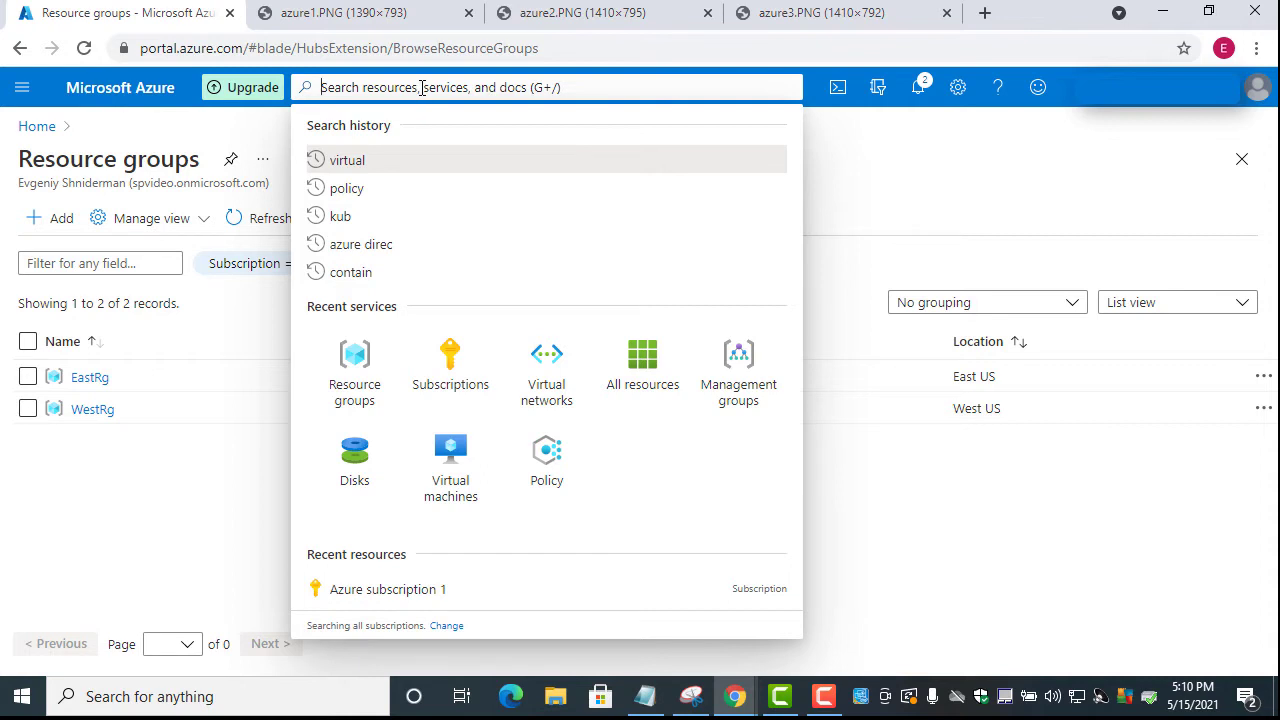
pyautogui.write('n')
pyautogui.press('BackSpace')
pyautogui.write('virtul')
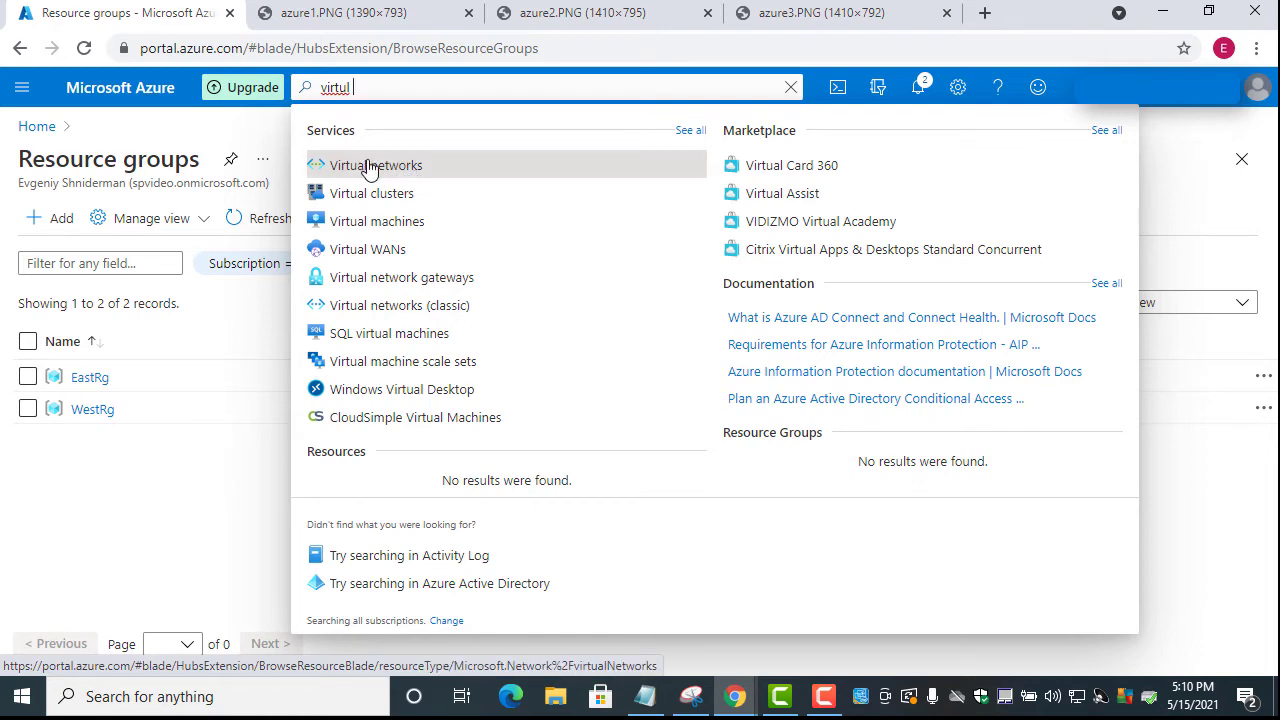
pyautogui.click(370, 167)
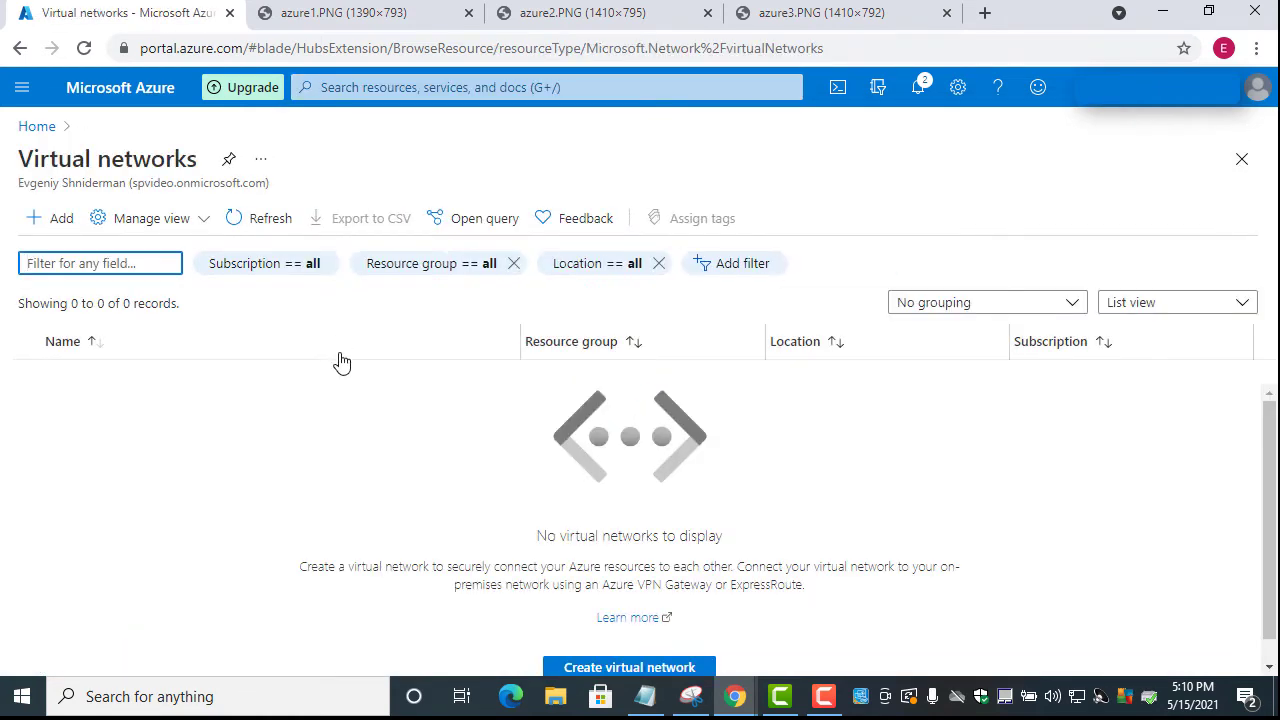
# Start virtual network EastUSvNet in resource group EastRg and advance to IP Addresses
pyautogui.click(58, 222)
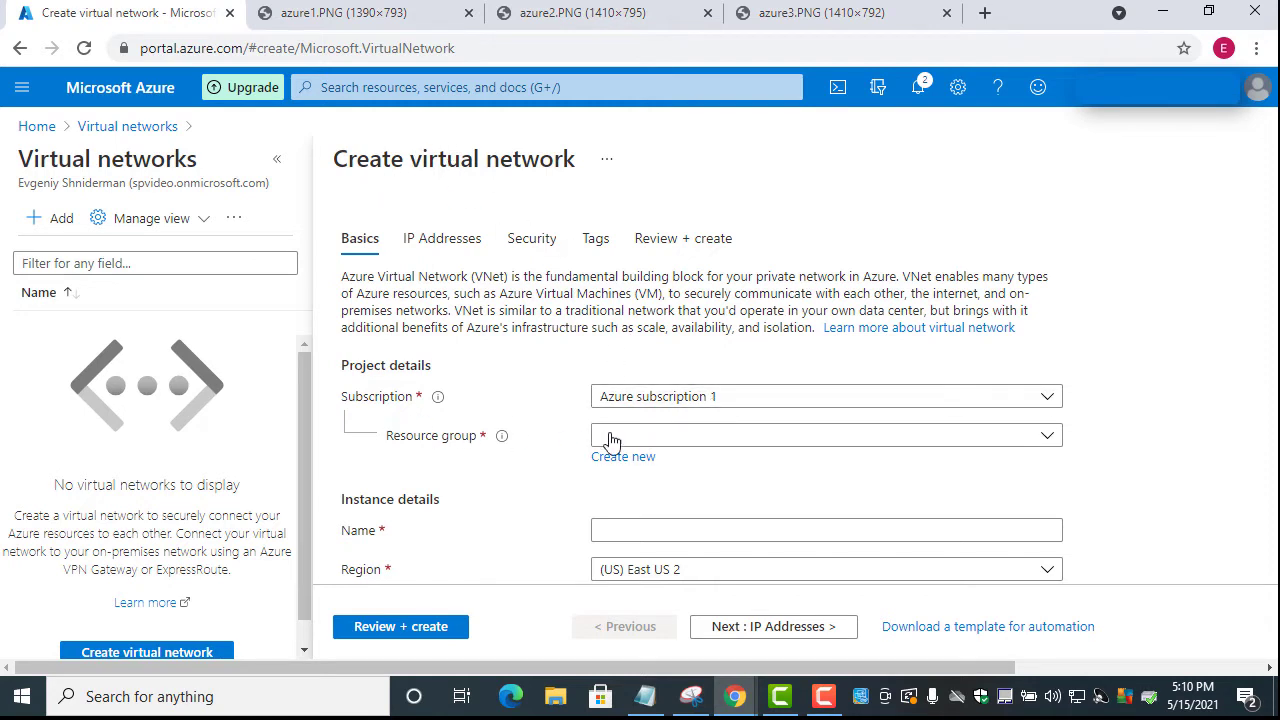
pyautogui.click(657, 436)
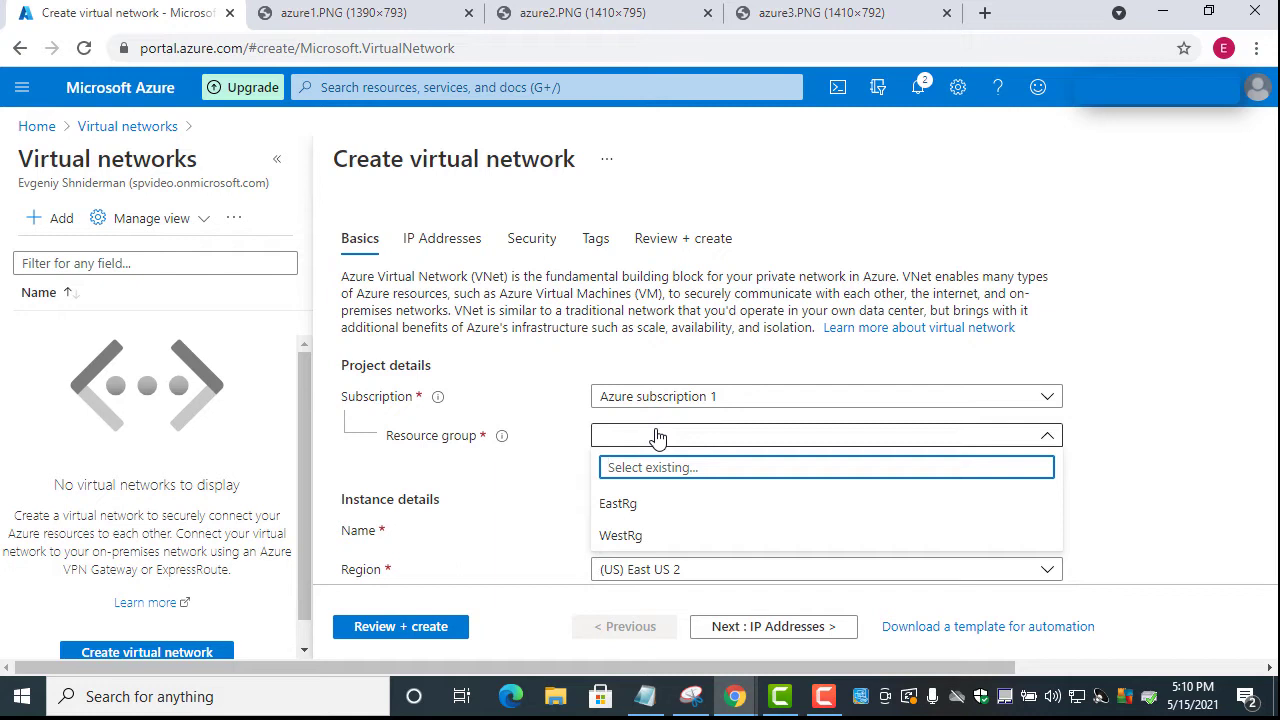
pyautogui.click(636, 517)
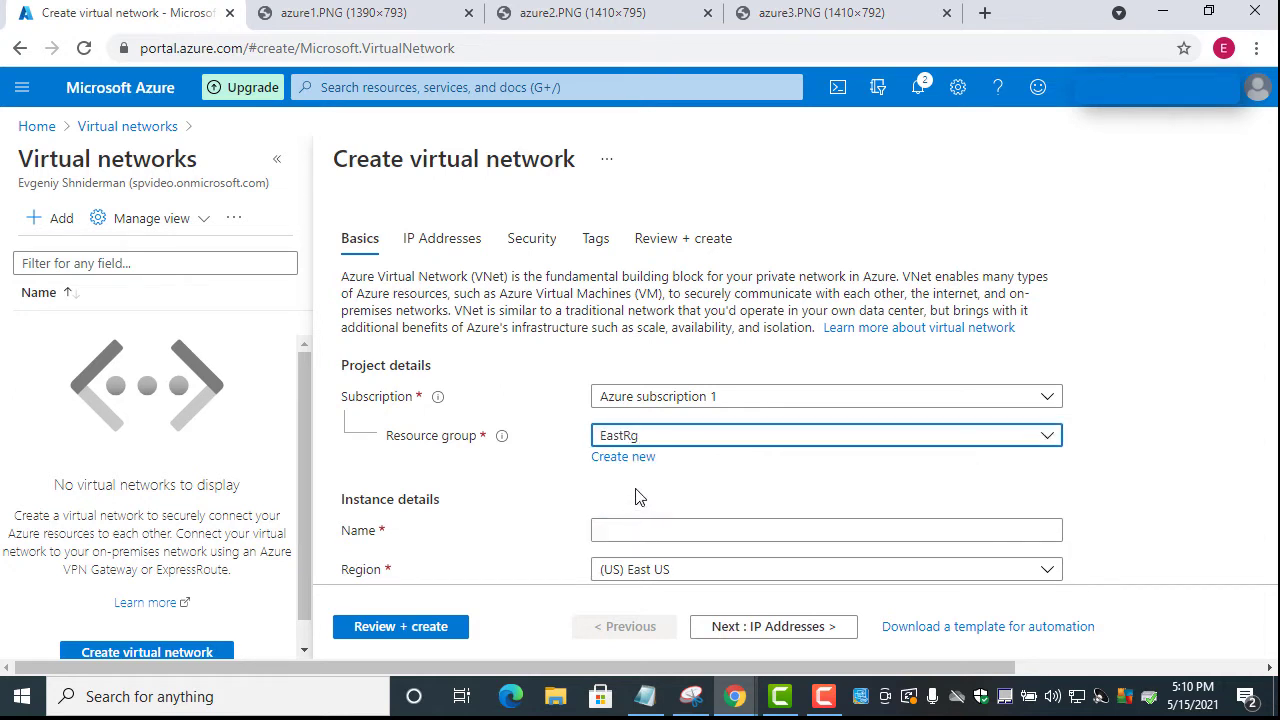
pyautogui.scroll(-1, 532, 490)
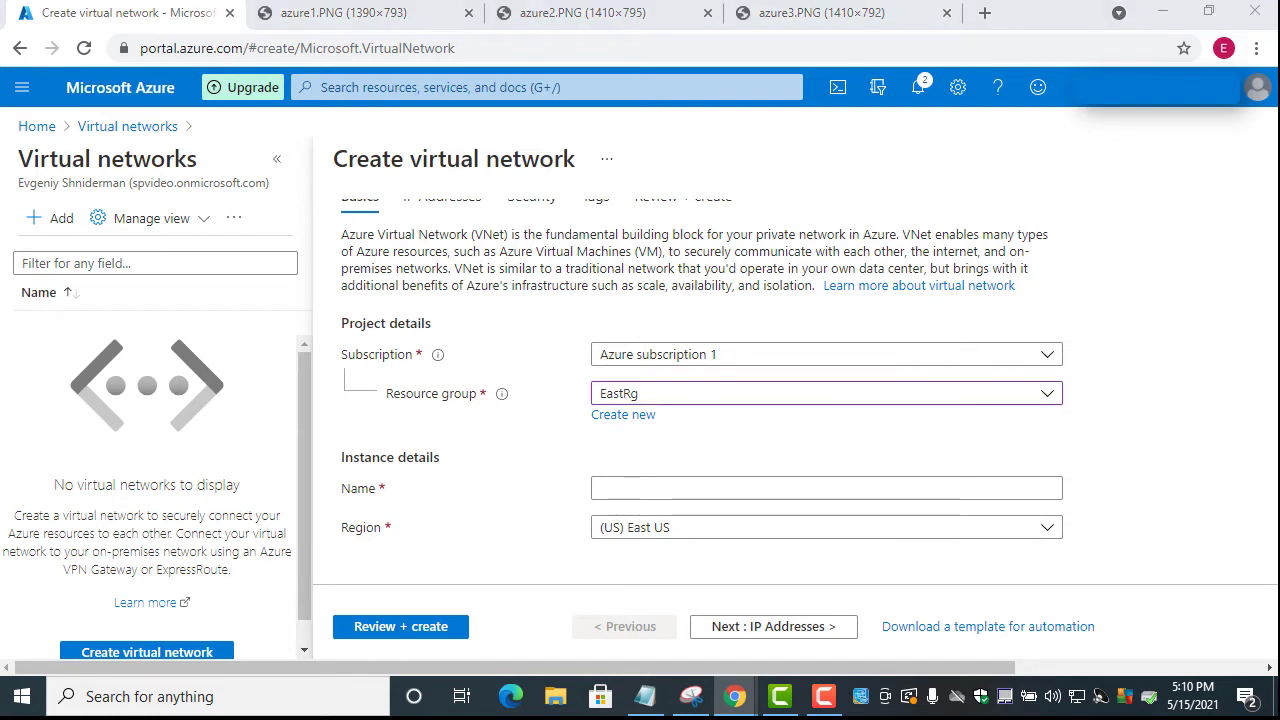
pyautogui.click(617, 490)
pyautogui.write('EastUSvNet')
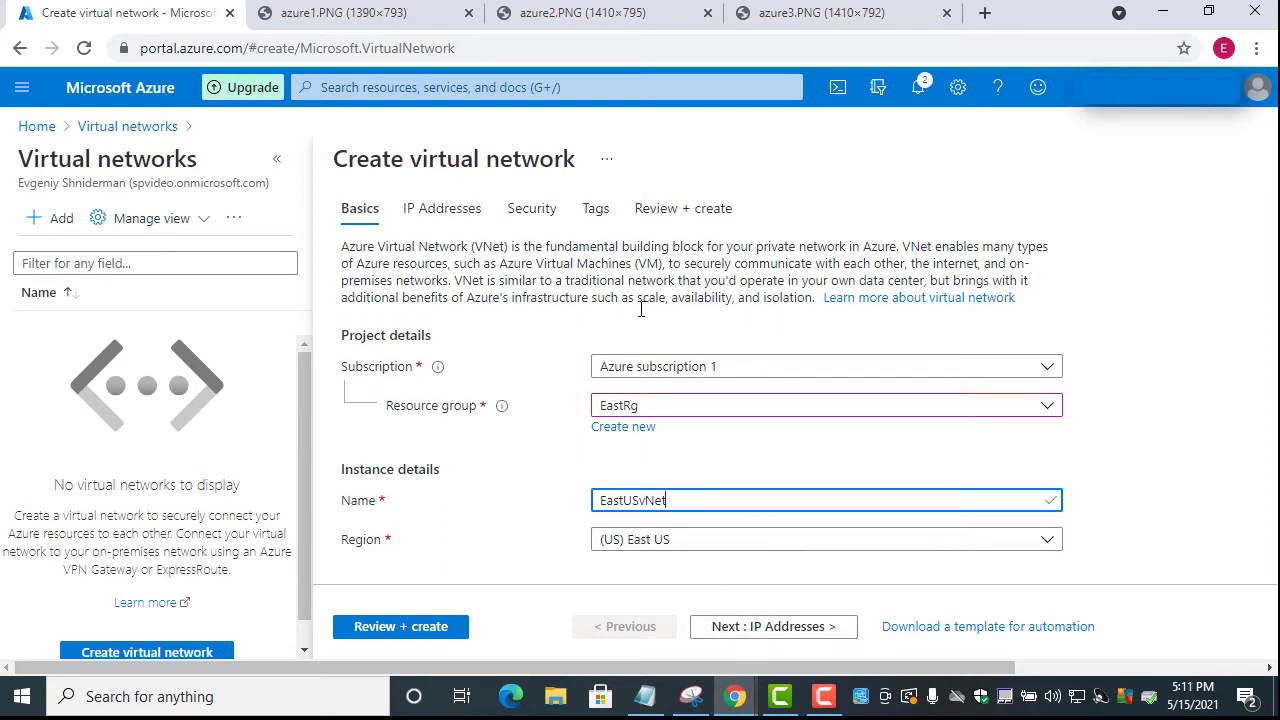
pyautogui.scroll(1, 478, 270)
pyautogui.click(802, 638)
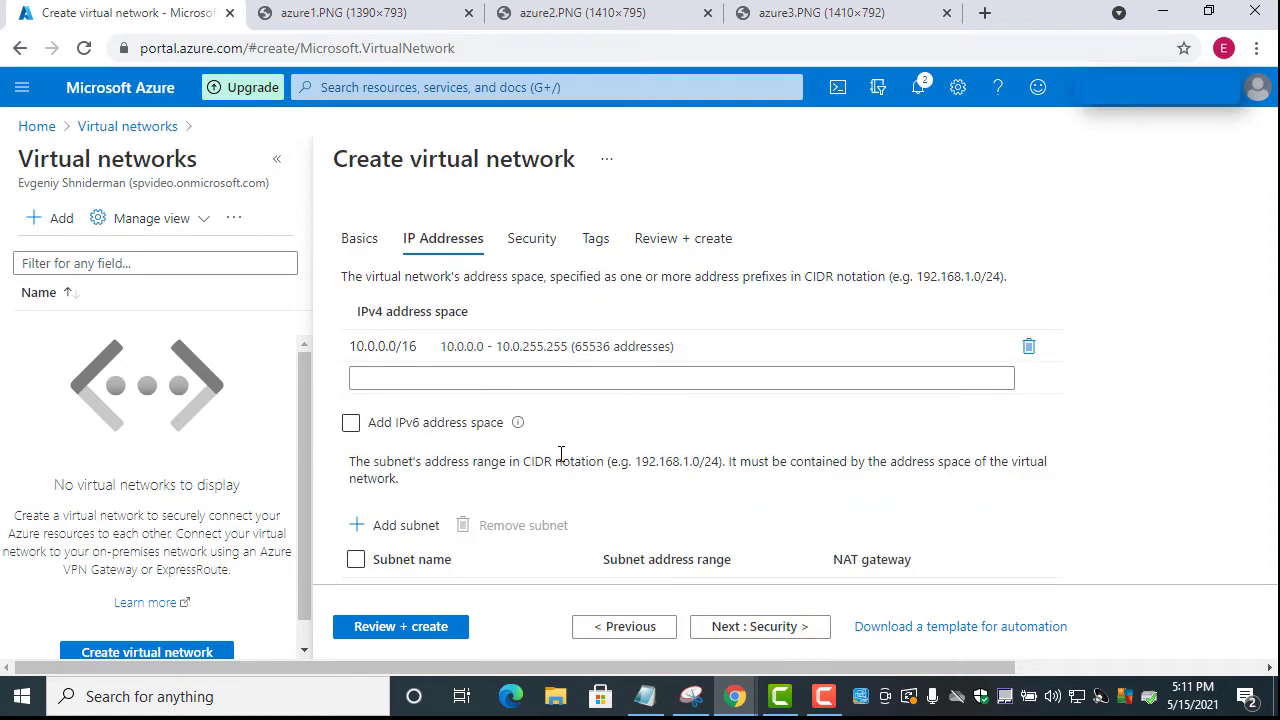
# Change the network's address space from 10.0.0.0/16 to 10.10.0.0/16
pyautogui.click(435, 348)
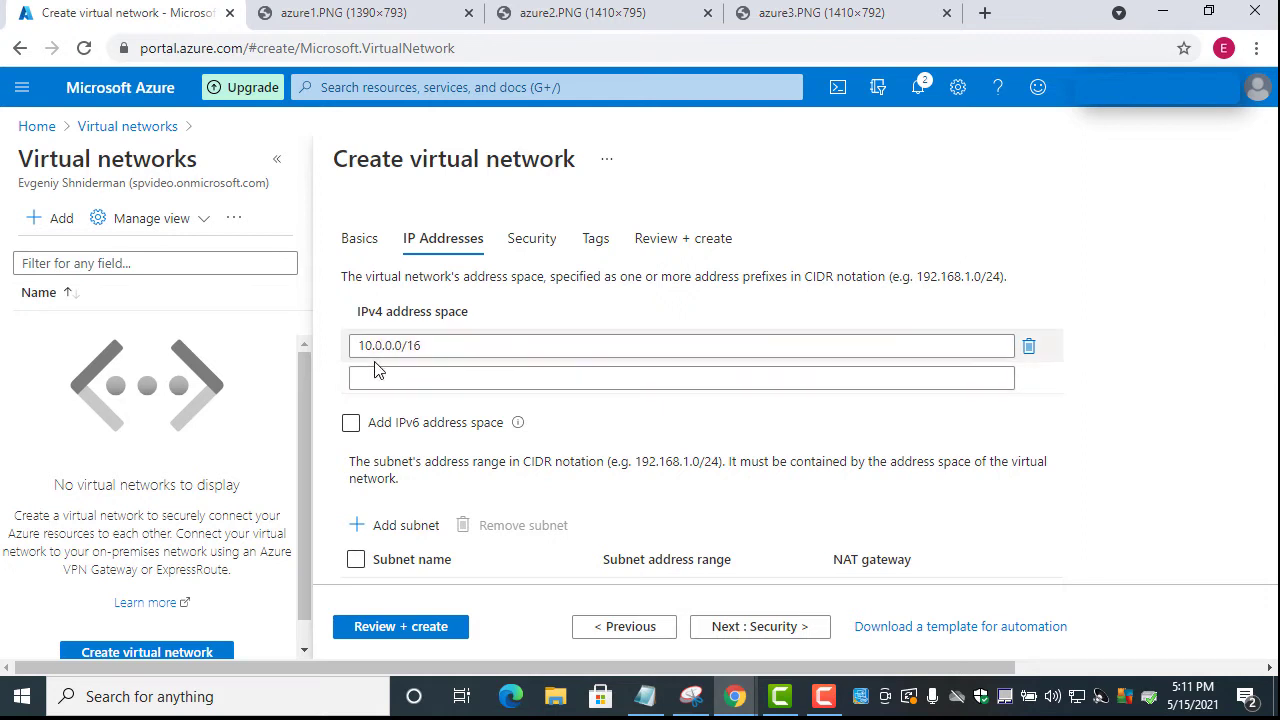
pyautogui.click(389, 346)
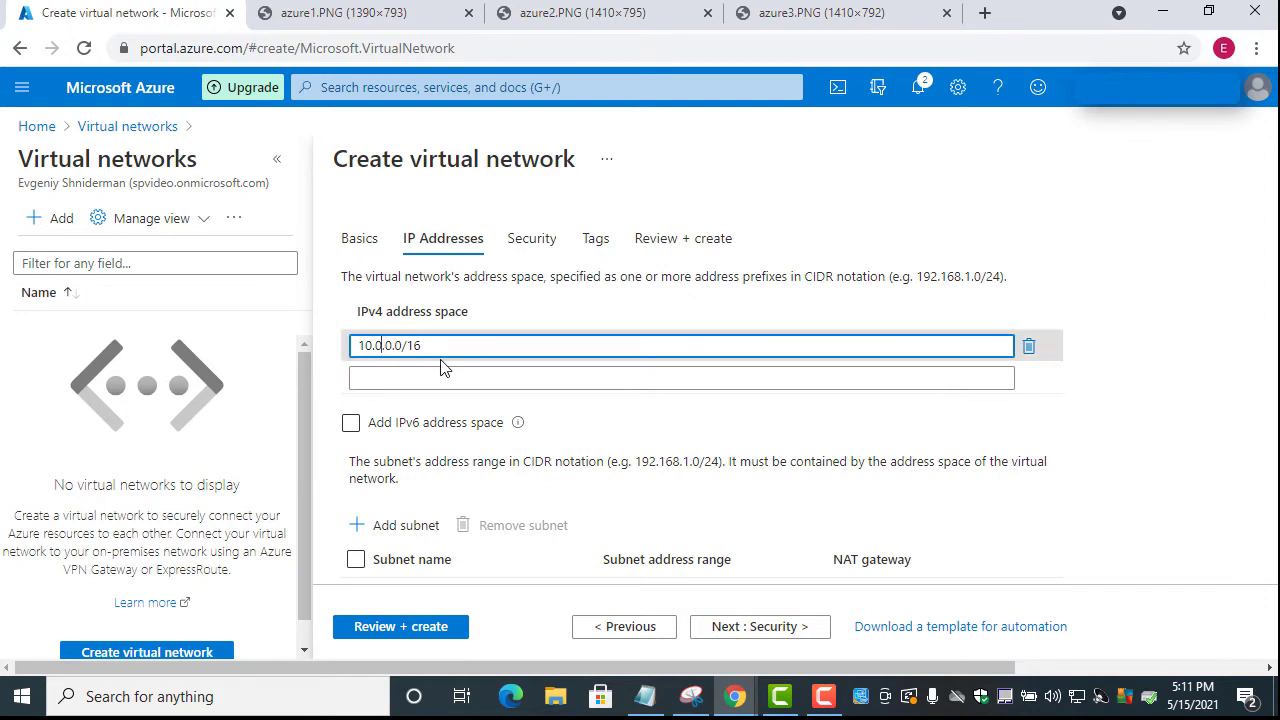
pyautogui.press('BackSpace')
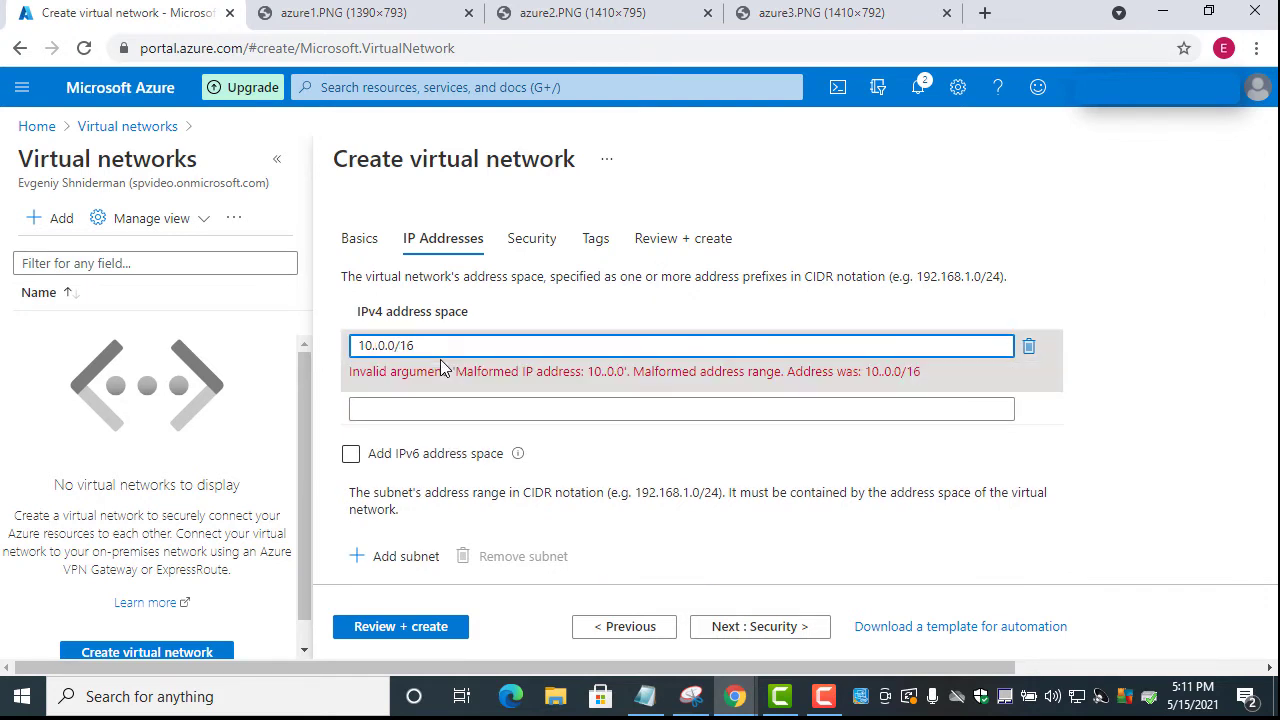
pyautogui.write('10')
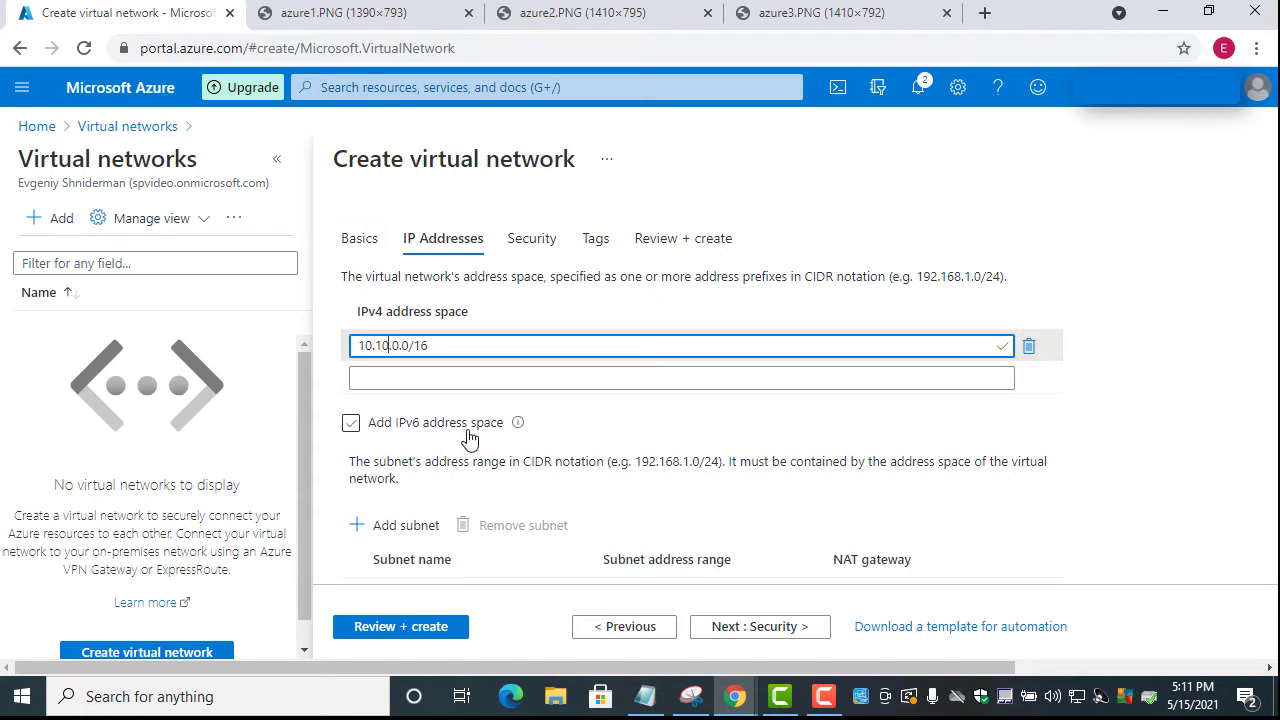
pyautogui.click(457, 377)
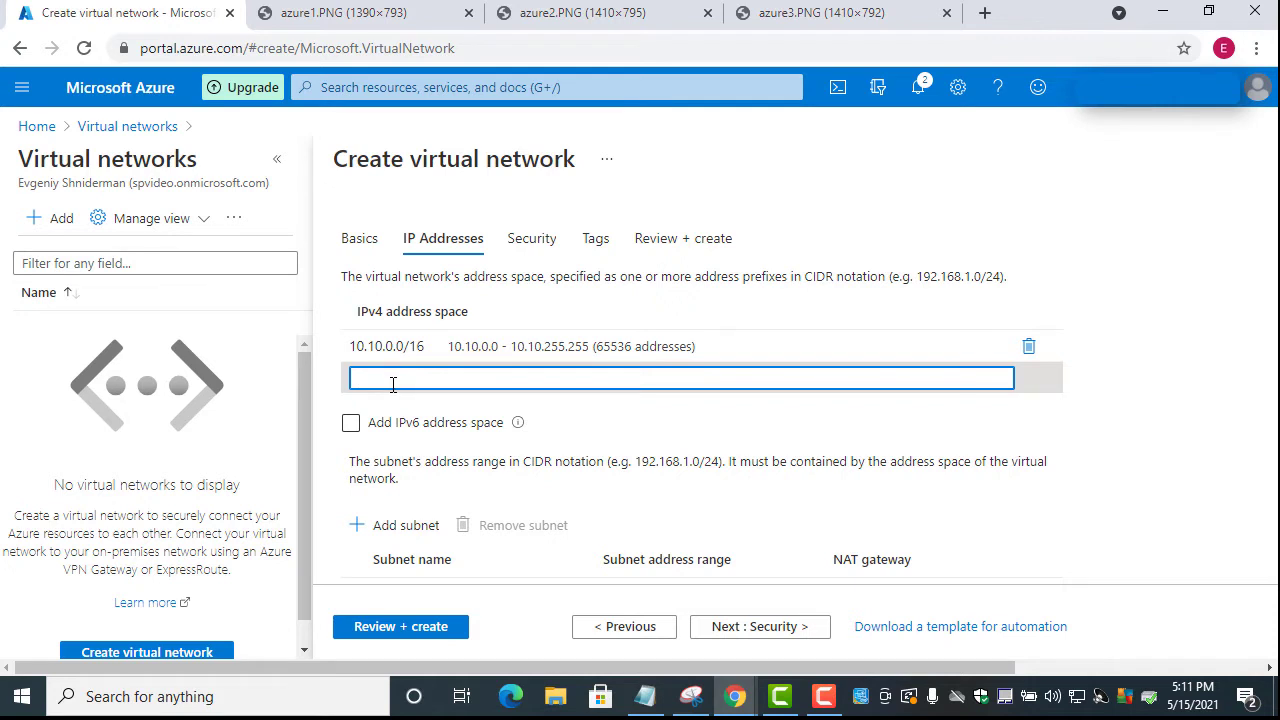
# Check the no-subnets warning and open the Add subnet panel
pyautogui.scroll(-1, 391, 382)
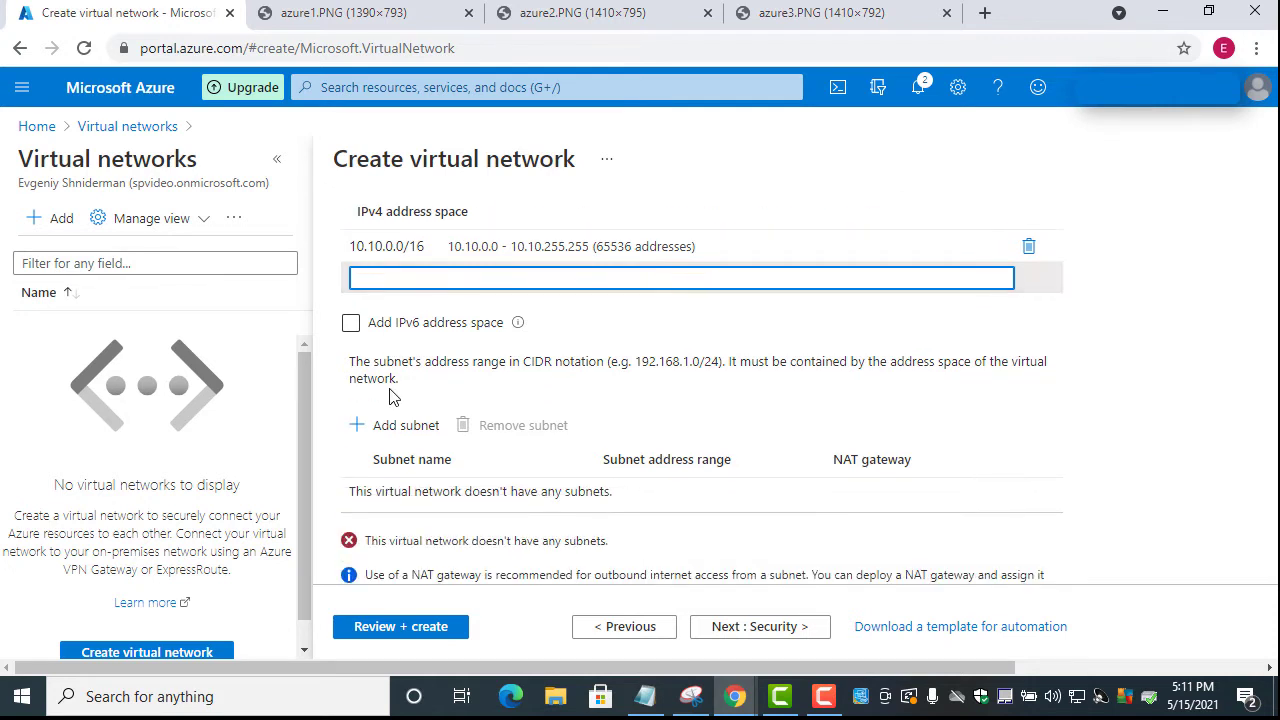
pyautogui.scroll(-1, 420, 465)
pyautogui.scroll(-1, 427, 487)
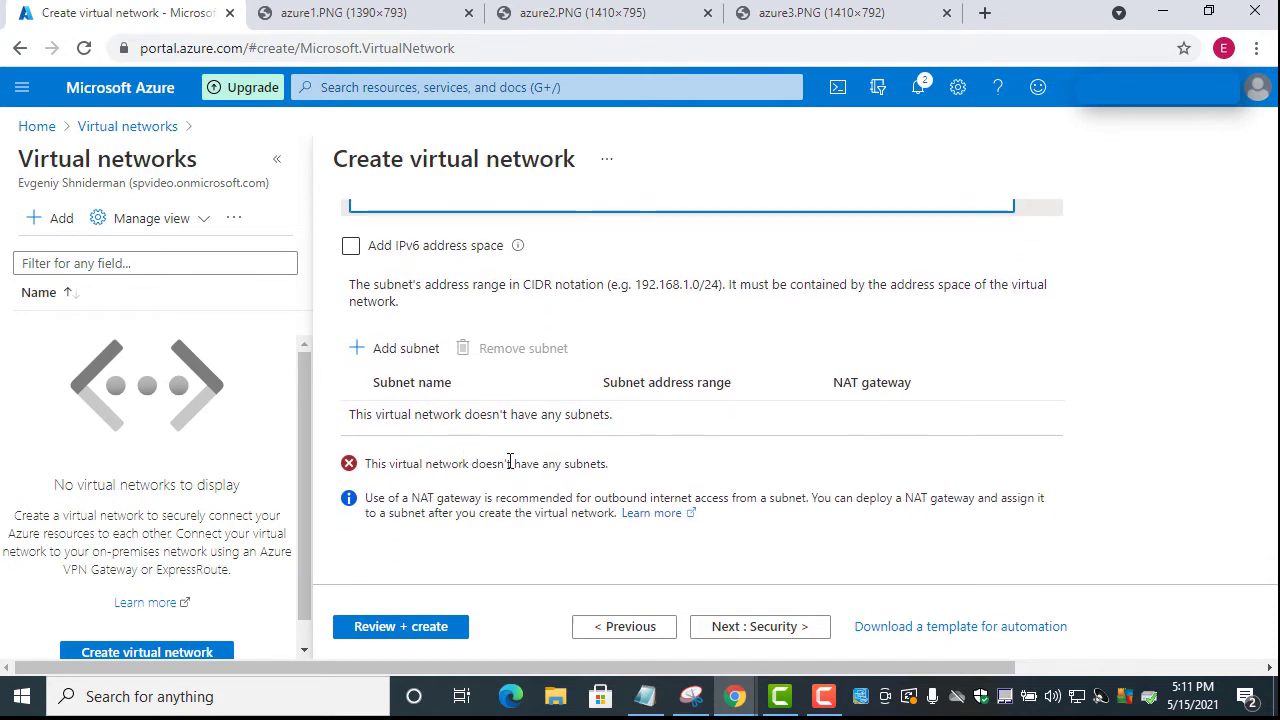
pyautogui.moveTo(368, 466); pyautogui.dragTo(621, 478)
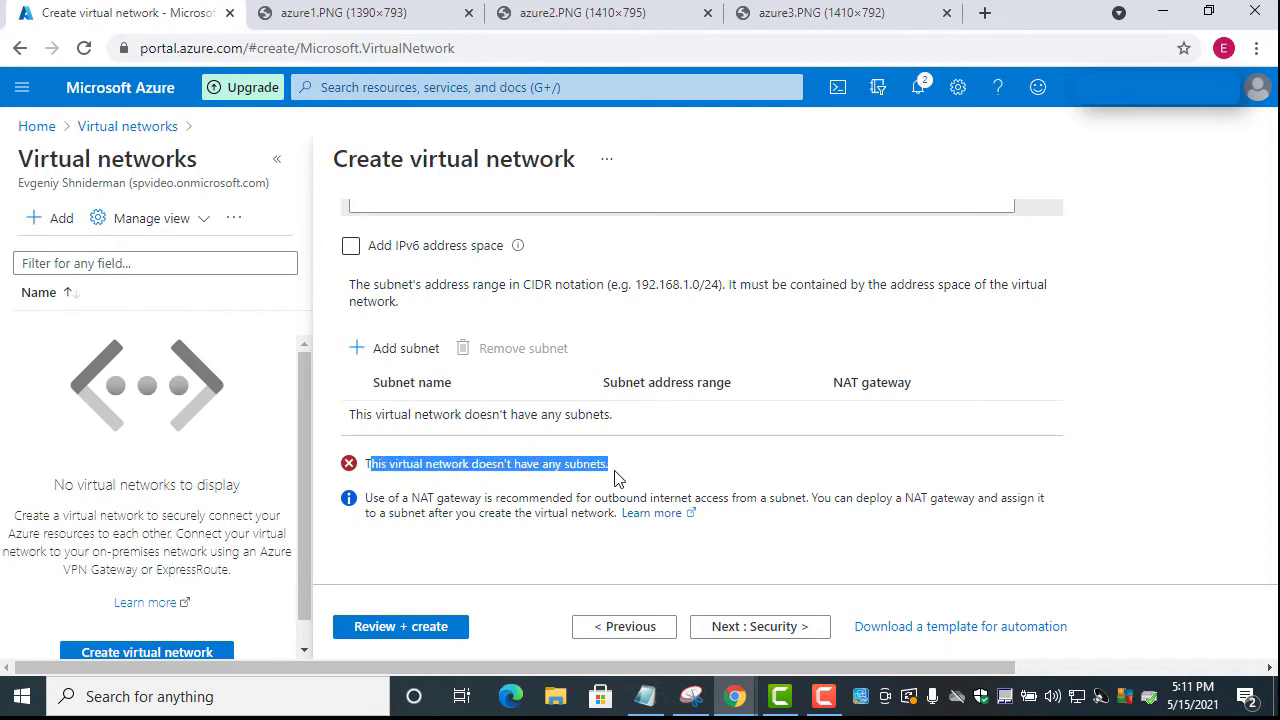
pyautogui.click(417, 355)
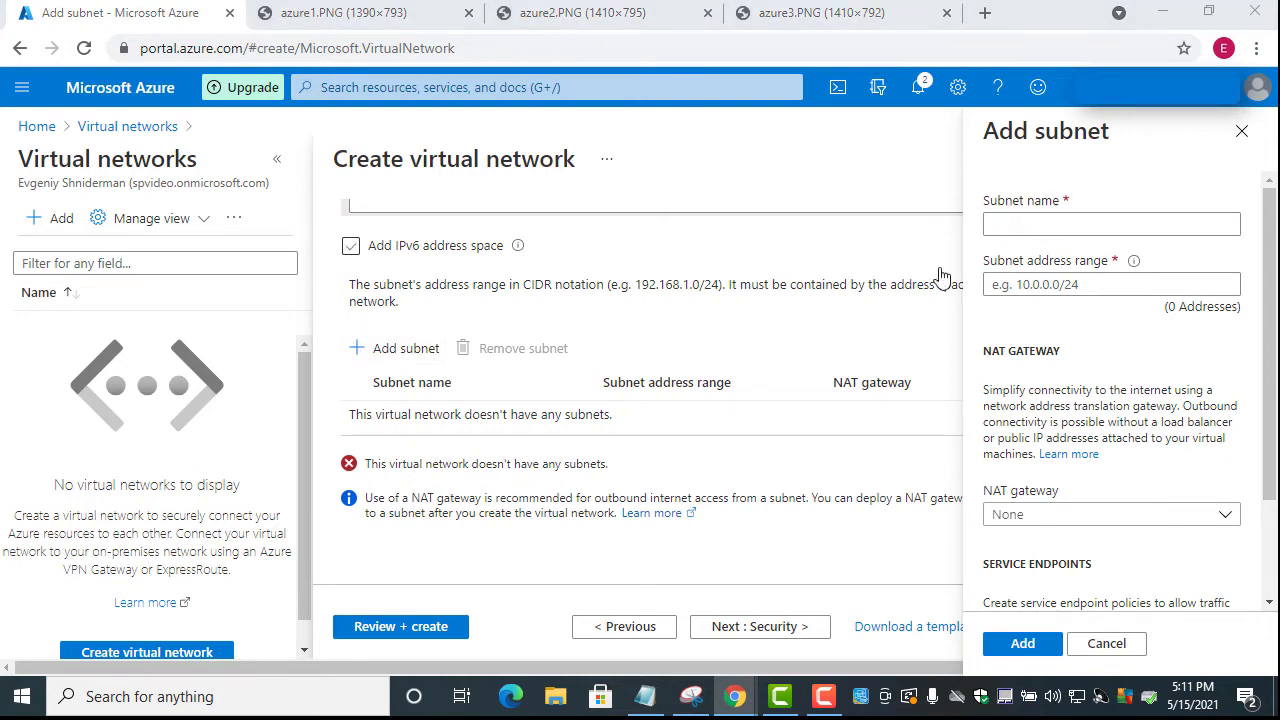
# Put 10.10.0.0/24 into the subnet address range, clearing it from the name field
pyautogui.click(991, 222)
pyautogui.write('10.10.0.0/24')
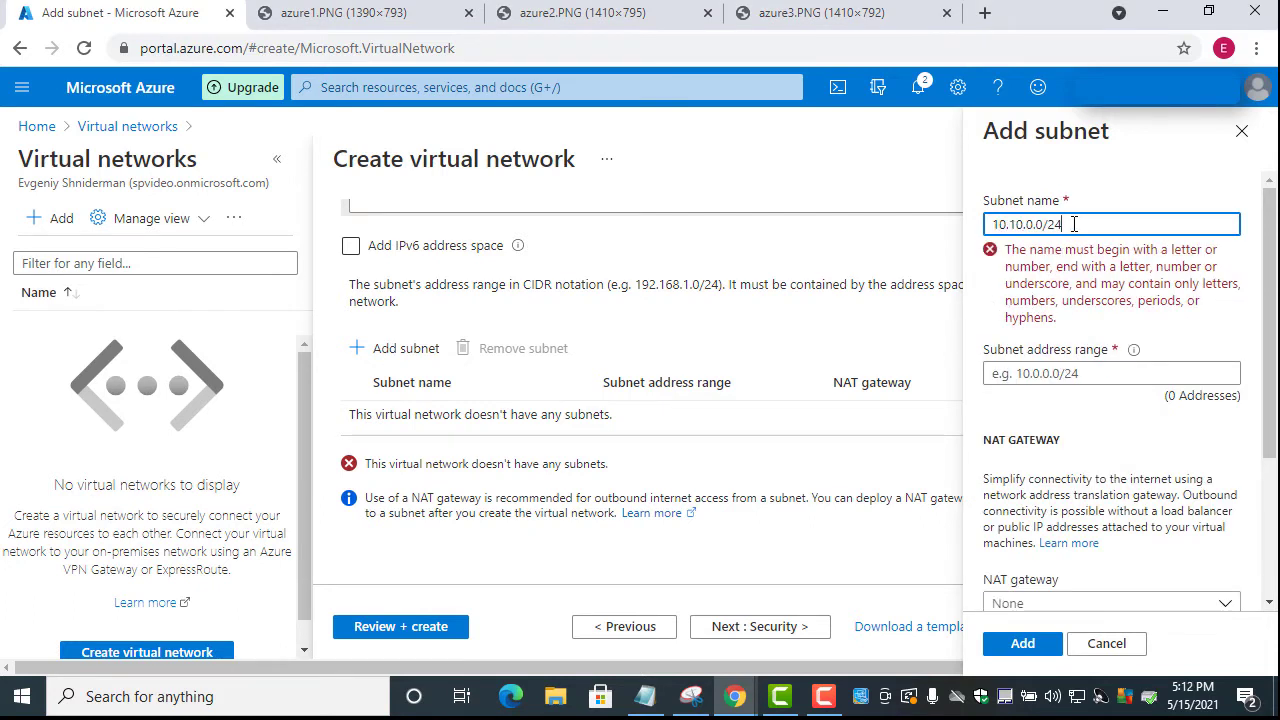
pyautogui.moveTo(1076, 224); pyautogui.dragTo(986, 225)
pyautogui.press('super+c')
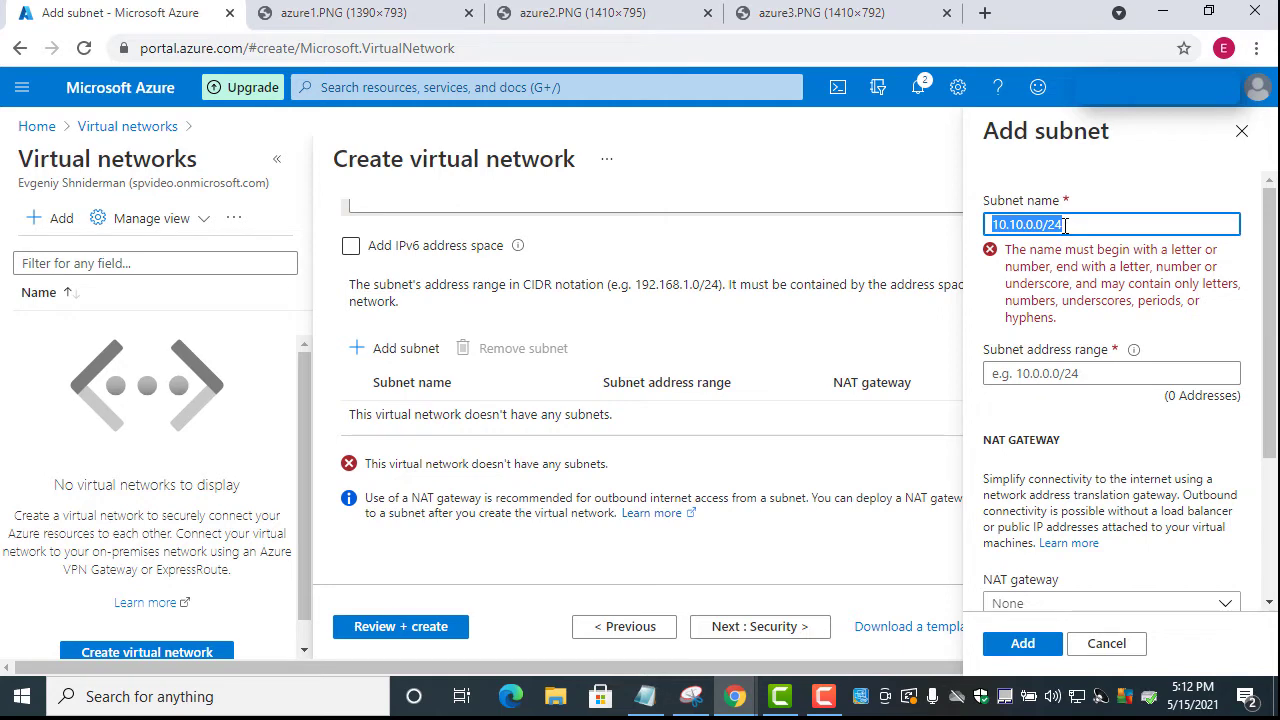
pyautogui.press('BackSpace')
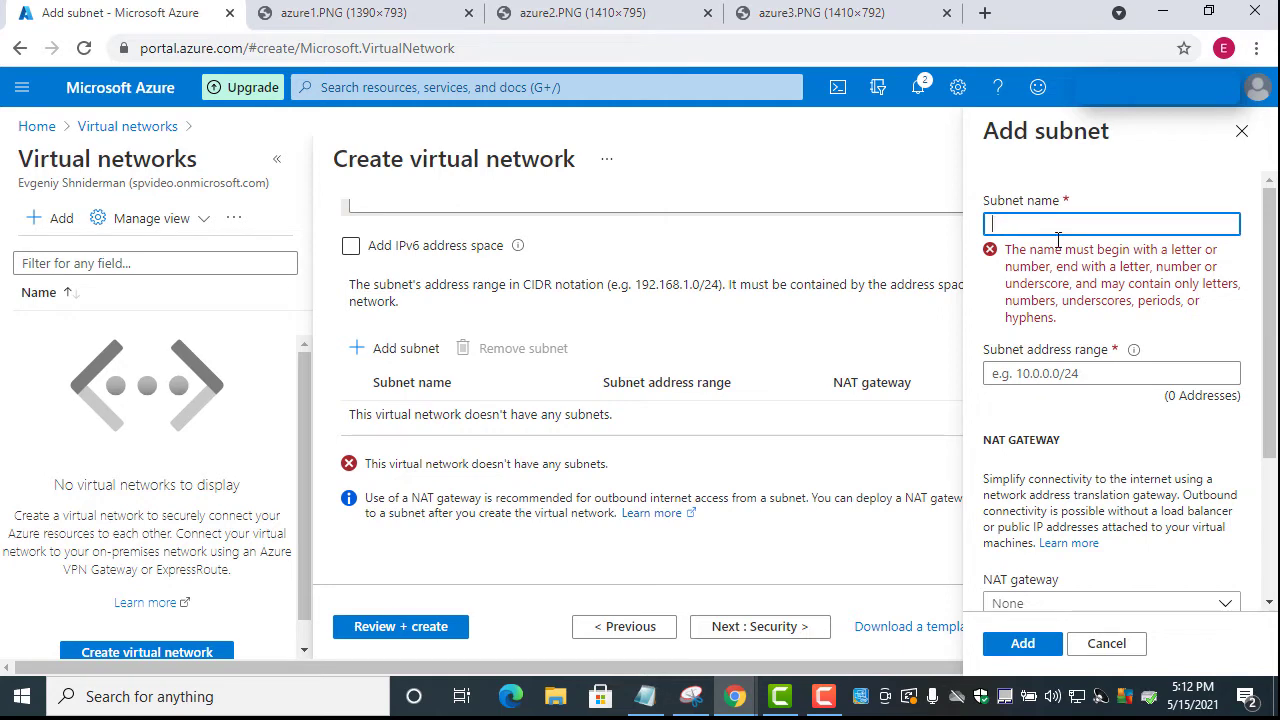
pyautogui.click(1032, 431)
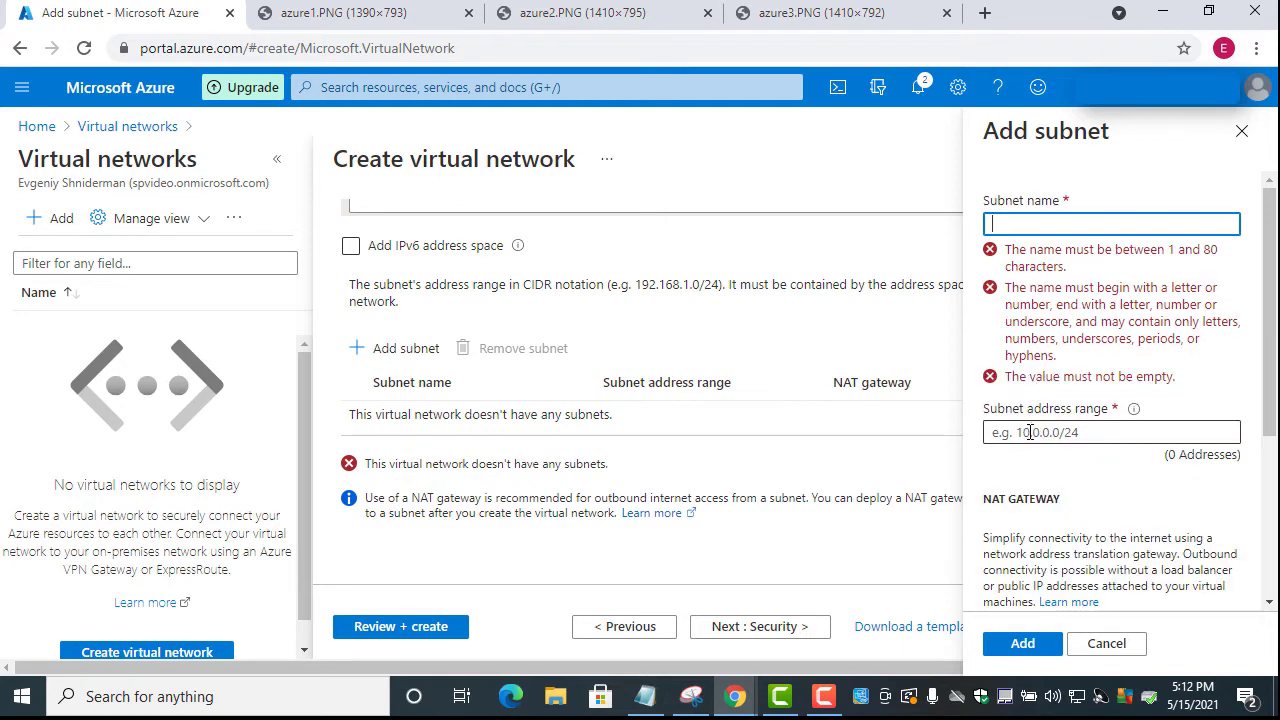
pyautogui.rightClick(1080, 431)
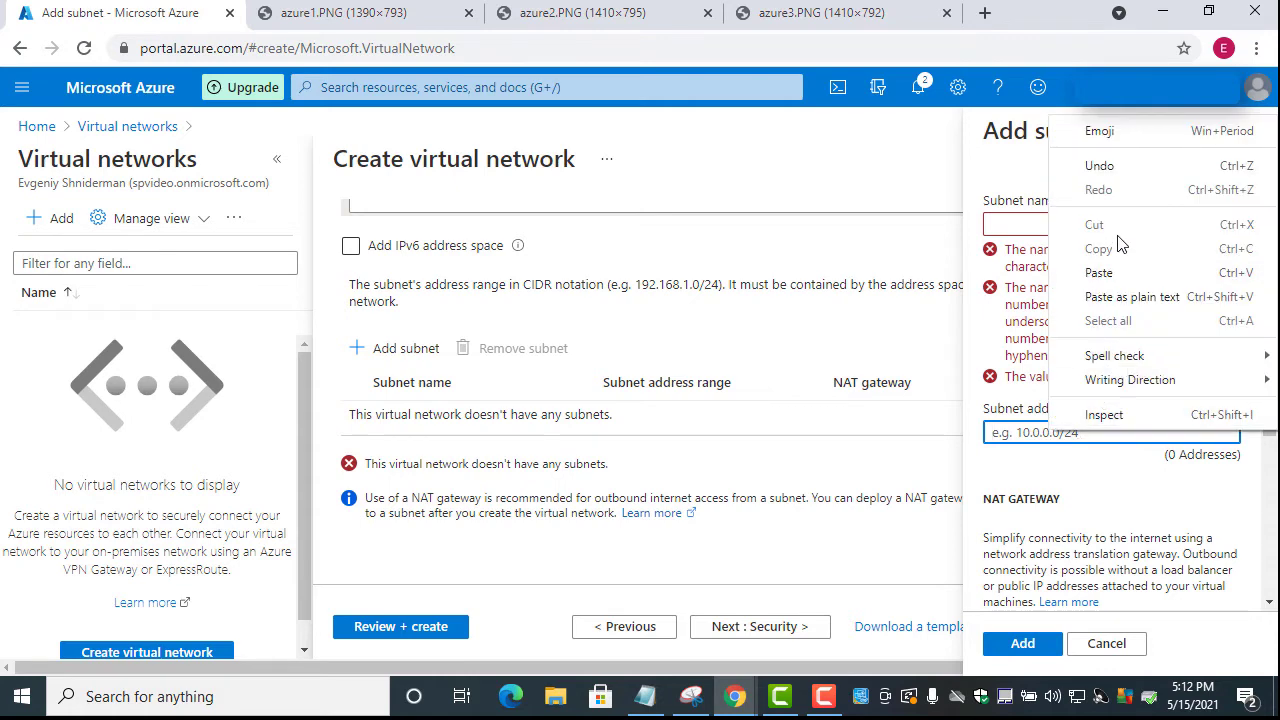
pyautogui.click(1119, 274)
# Name the subnet Subnet1, correct its range to 10.10.0.0/24, and add it
pyautogui.click(1040, 225)
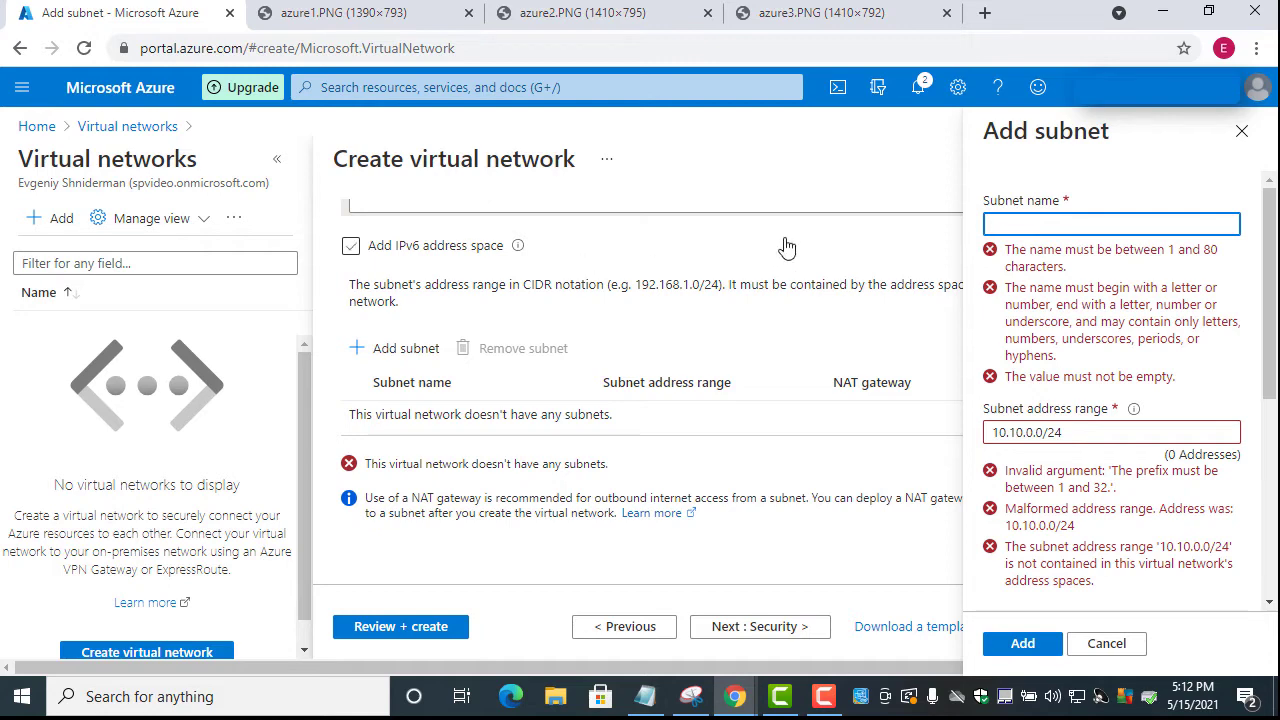
pyautogui.write('Subnet1')
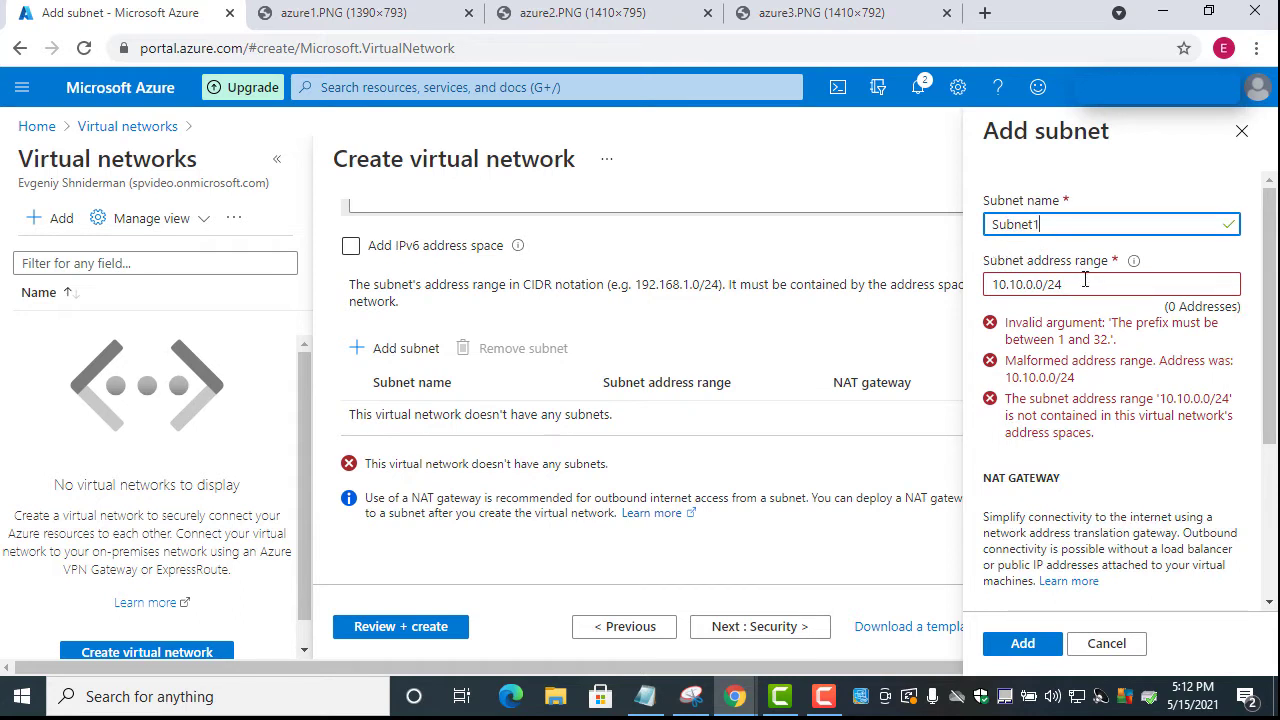
pyautogui.click(1078, 284)
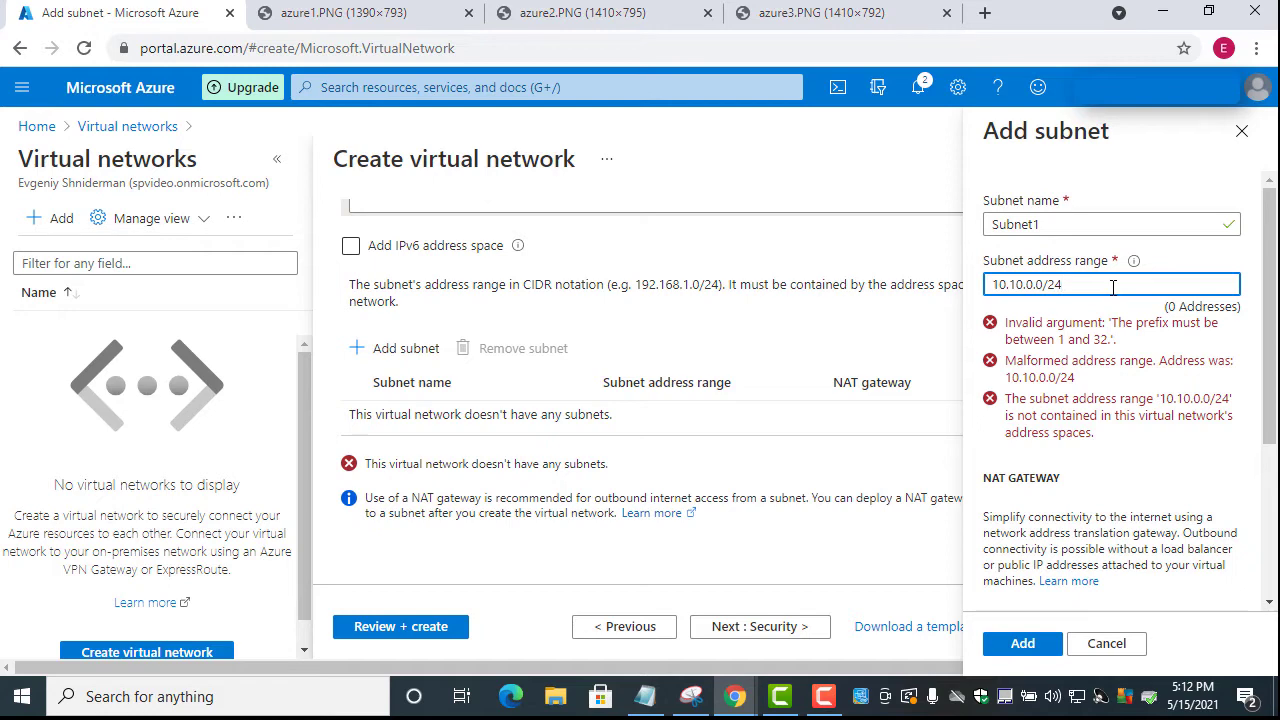
pyautogui.press('BackSpace')
pyautogui.press('BackSpace')
pyautogui.press('BackSpace')
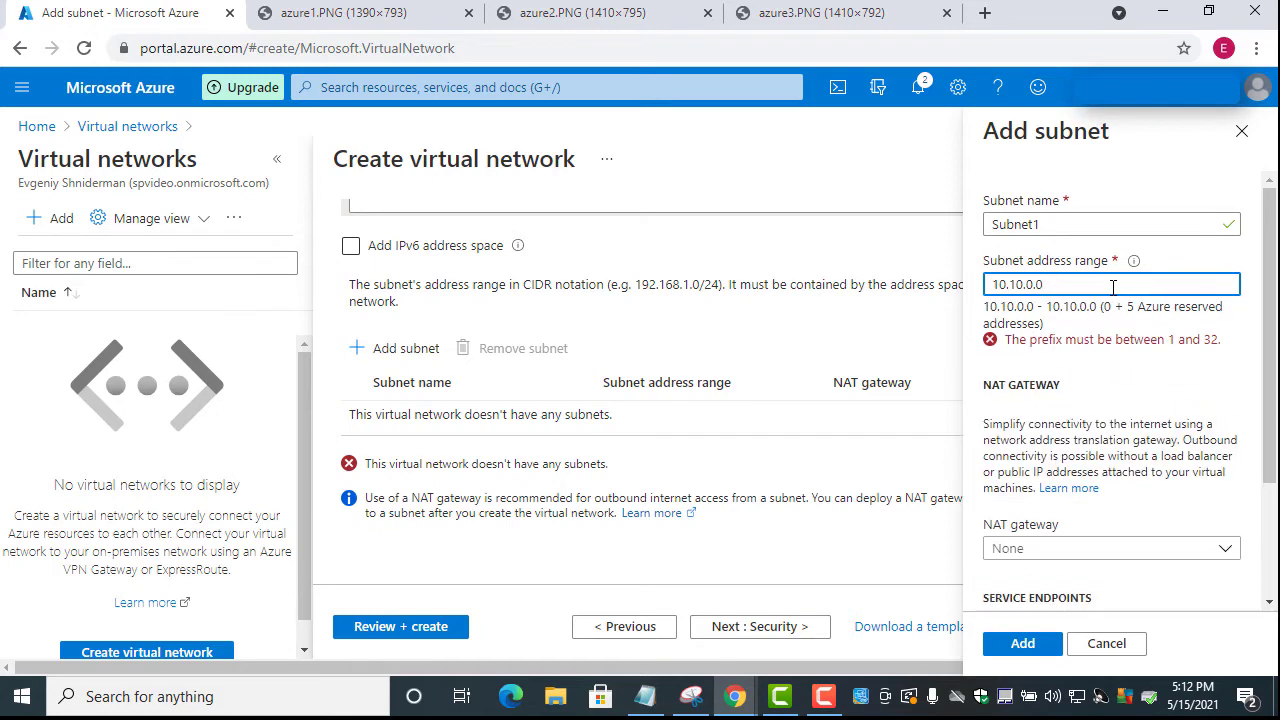
pyautogui.press('BackSpace')
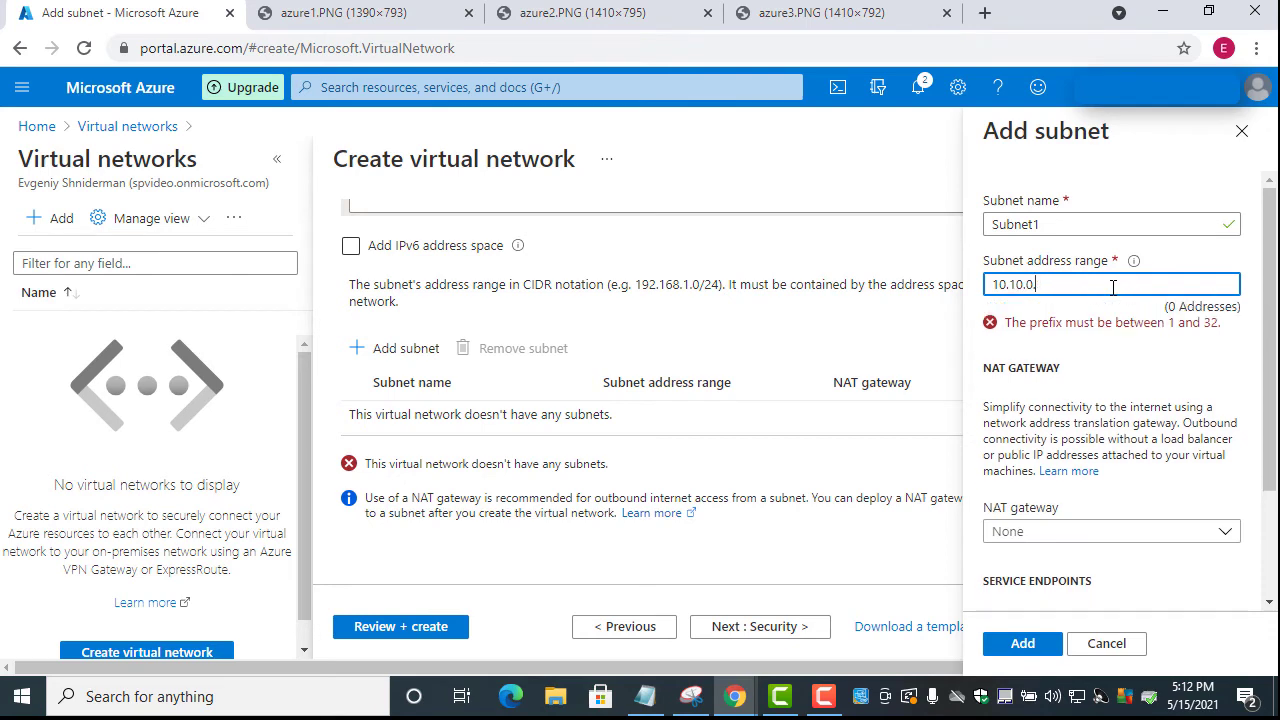
pyautogui.write('0')
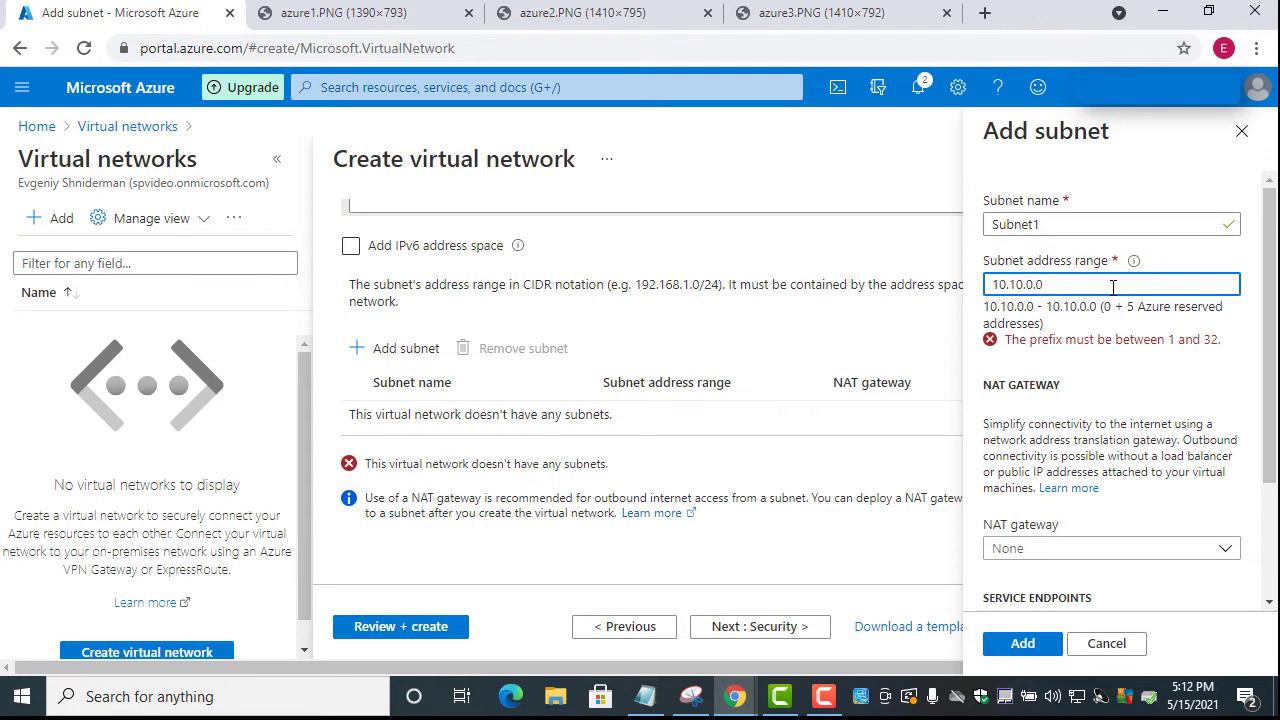
pyautogui.write('/')
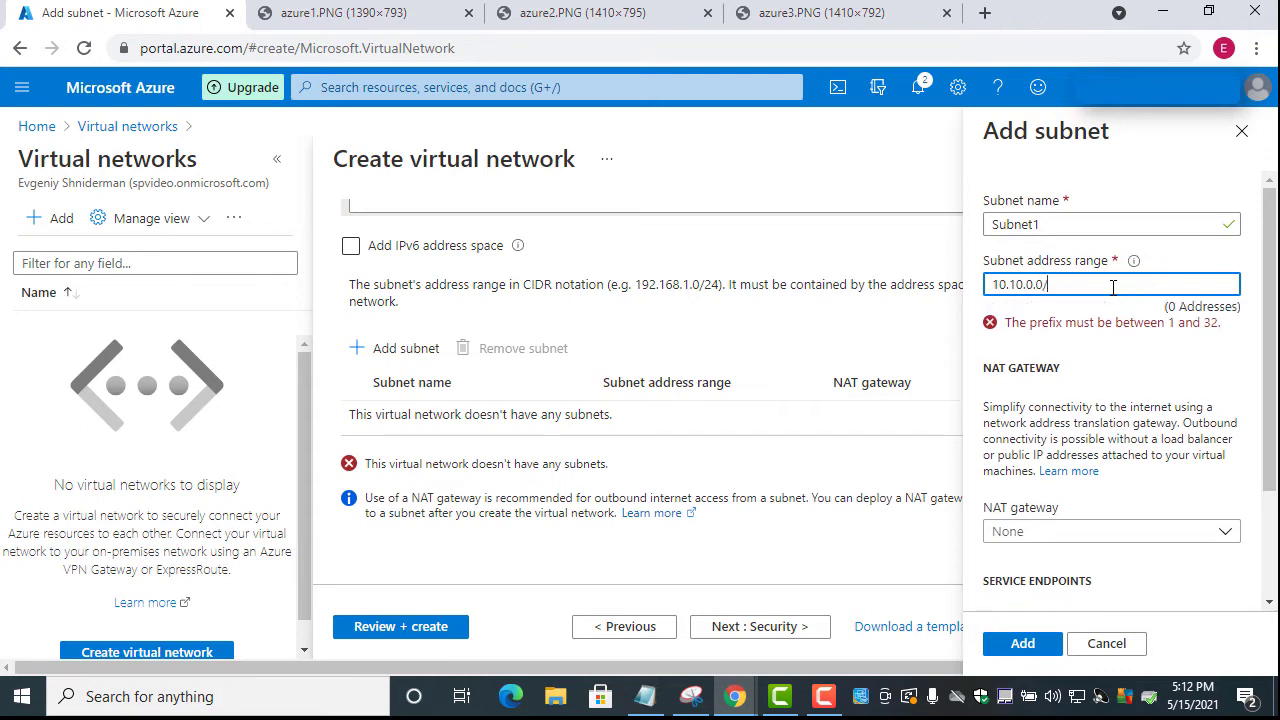
pyautogui.write('24')
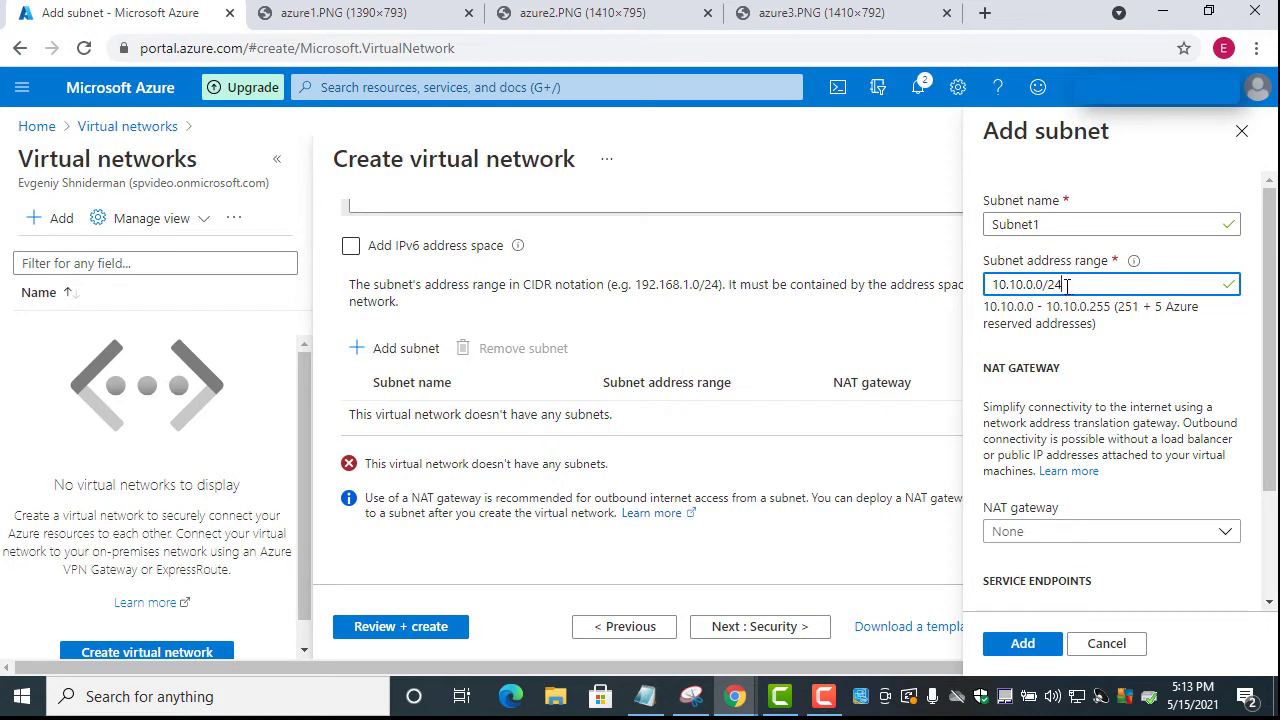
pyautogui.moveTo(1270, 354)
pyautogui.mouseDown()
pyautogui.moveTo(1266, 468)
pyautogui.moveTo(1266, 370)
pyautogui.mouseUp()
pyautogui.click(1034, 648)
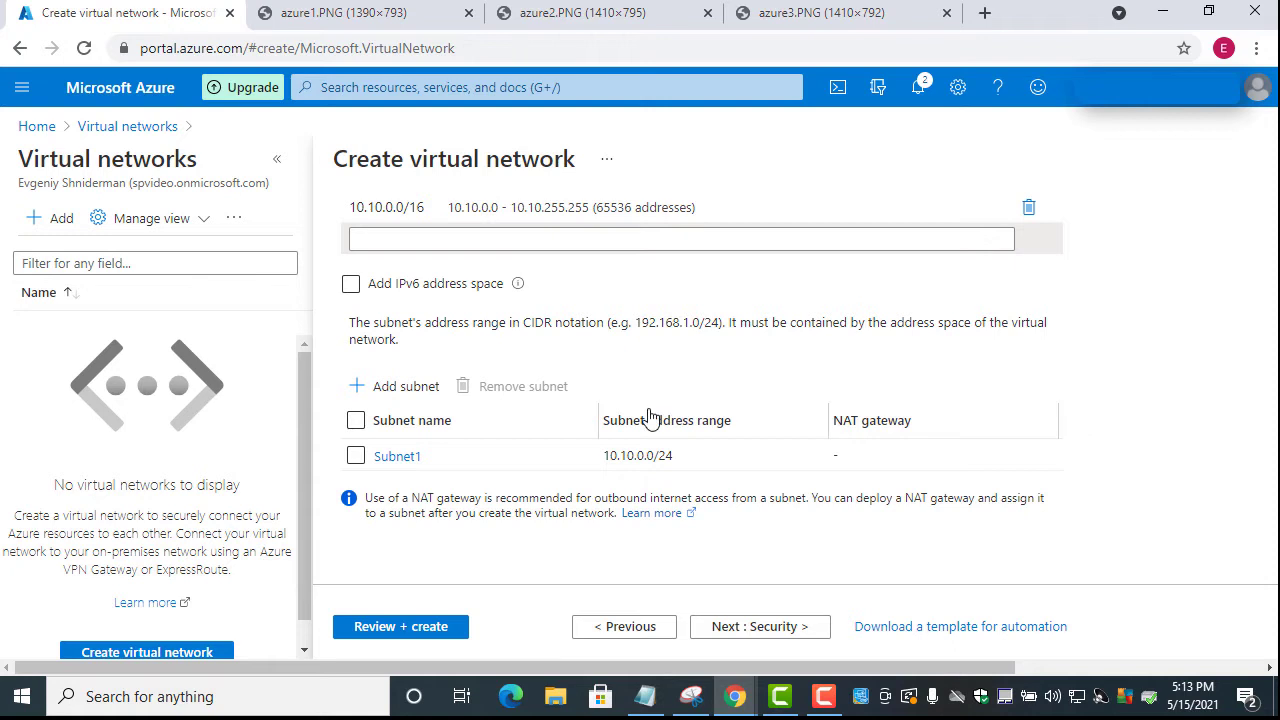
# Add Subnet2 with address range 10.10.1.0/24 to EastUSvNet
pyautogui.click(399, 396)
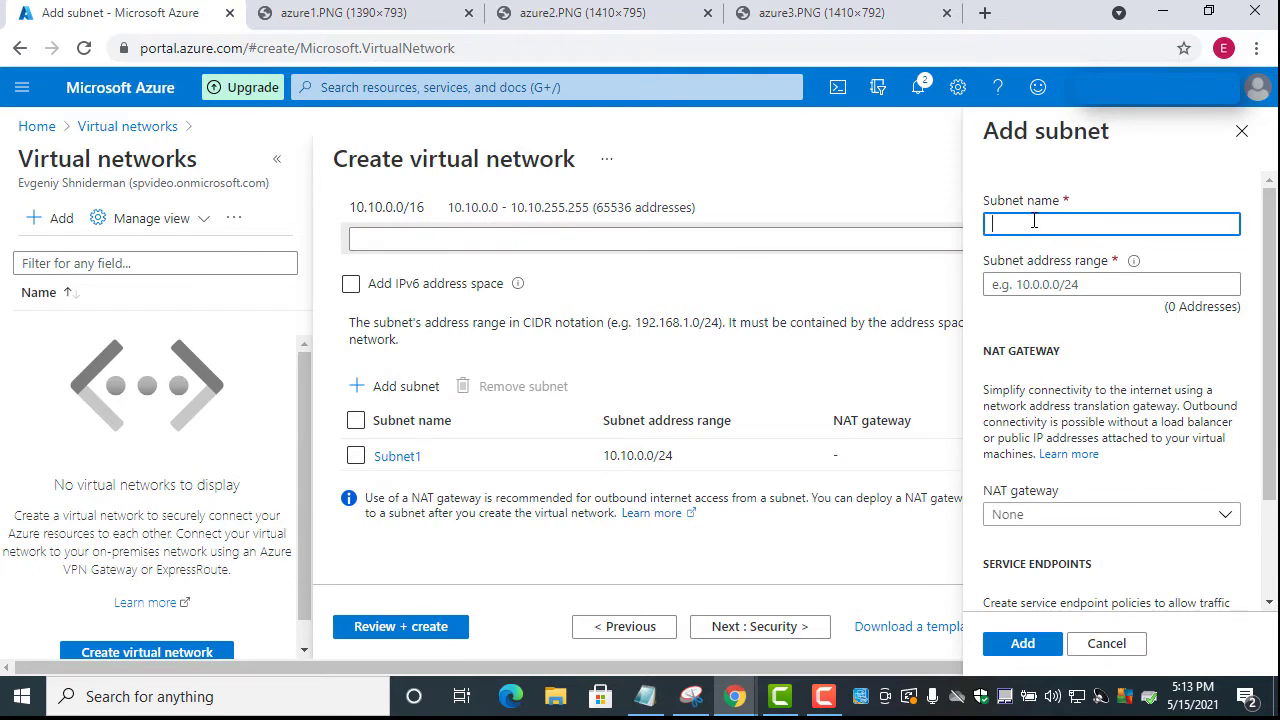
pyautogui.write('Subnet2')
pyautogui.click(1071, 284)
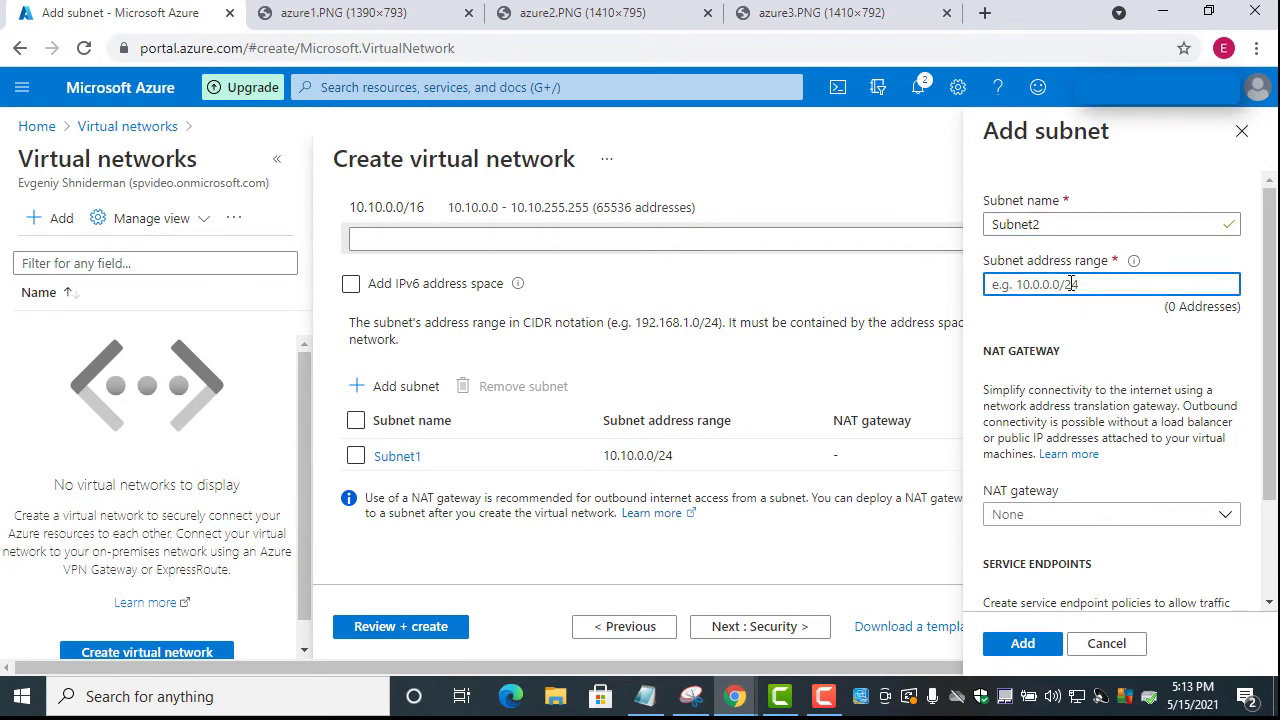
pyautogui.write('10.10')
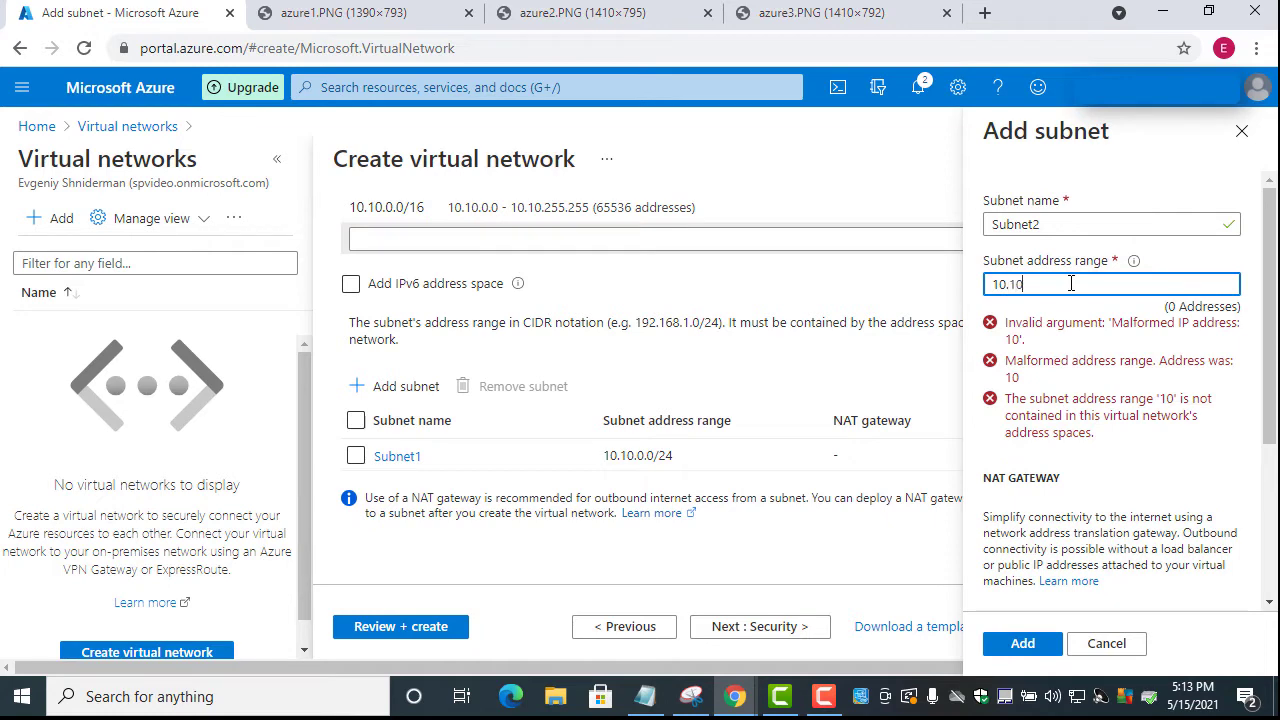
pyautogui.write('.')
pyautogui.write('1.0')
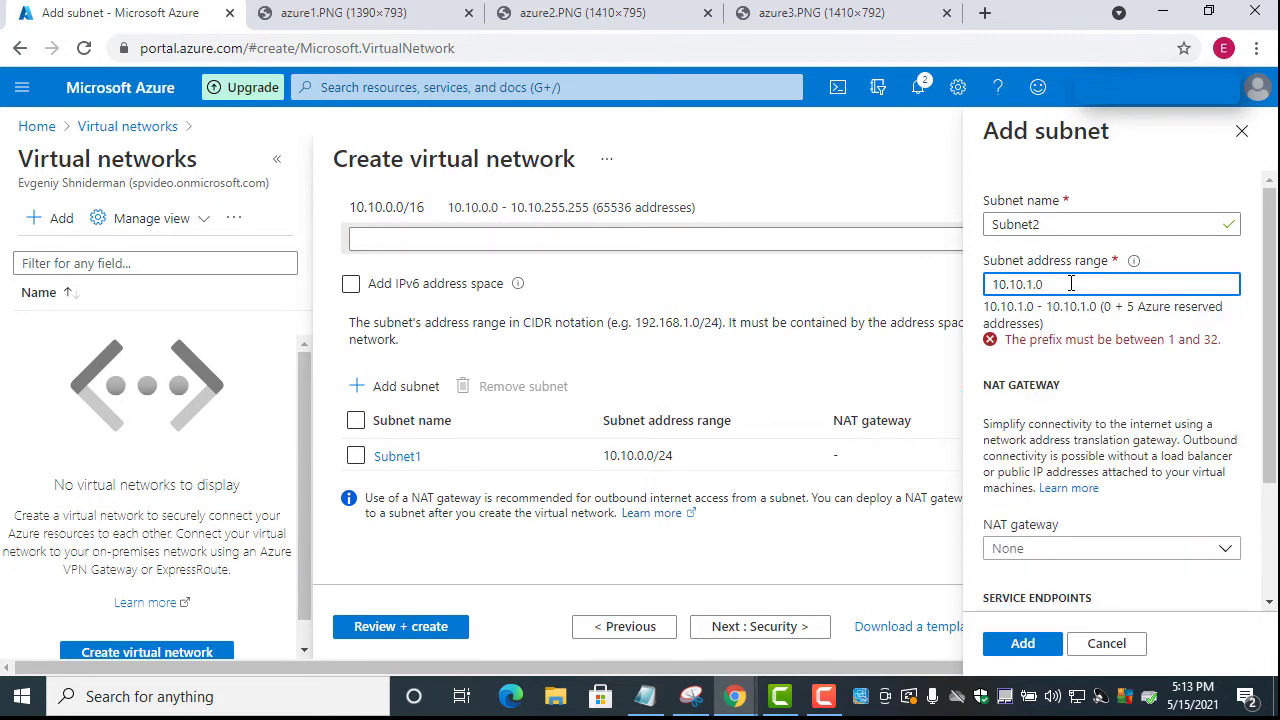
pyautogui.write('/')
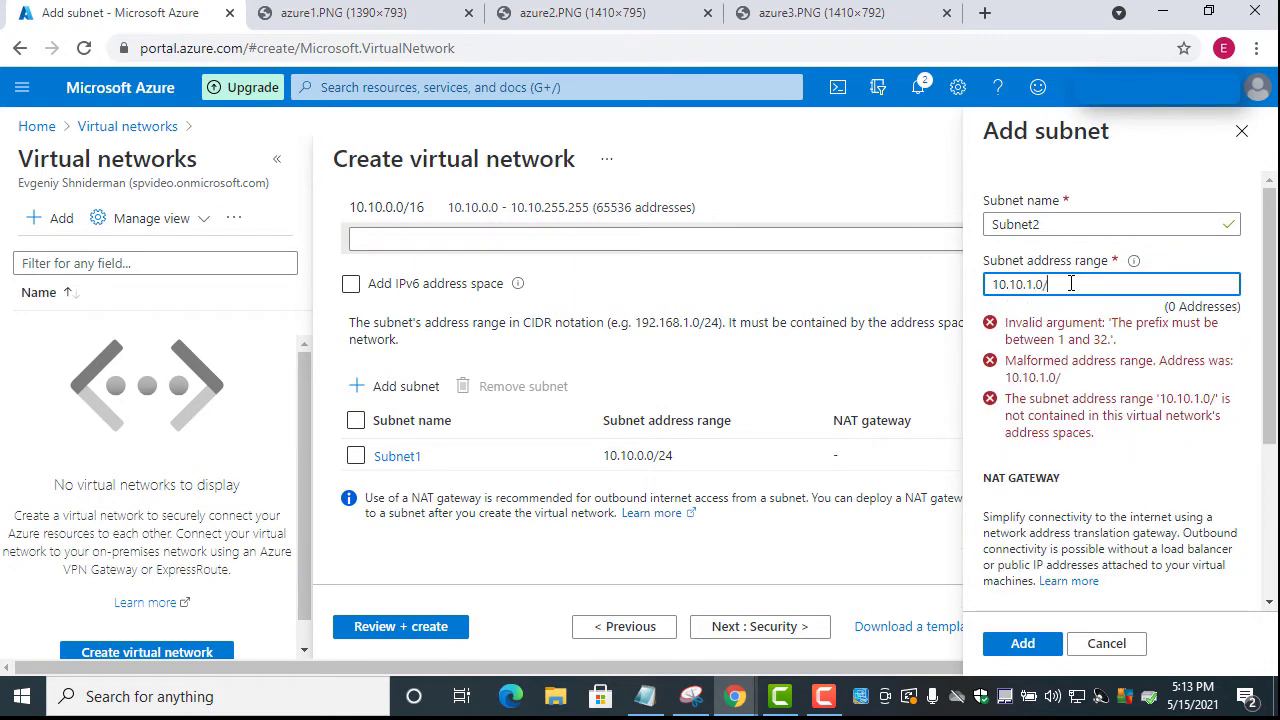
pyautogui.write('2')
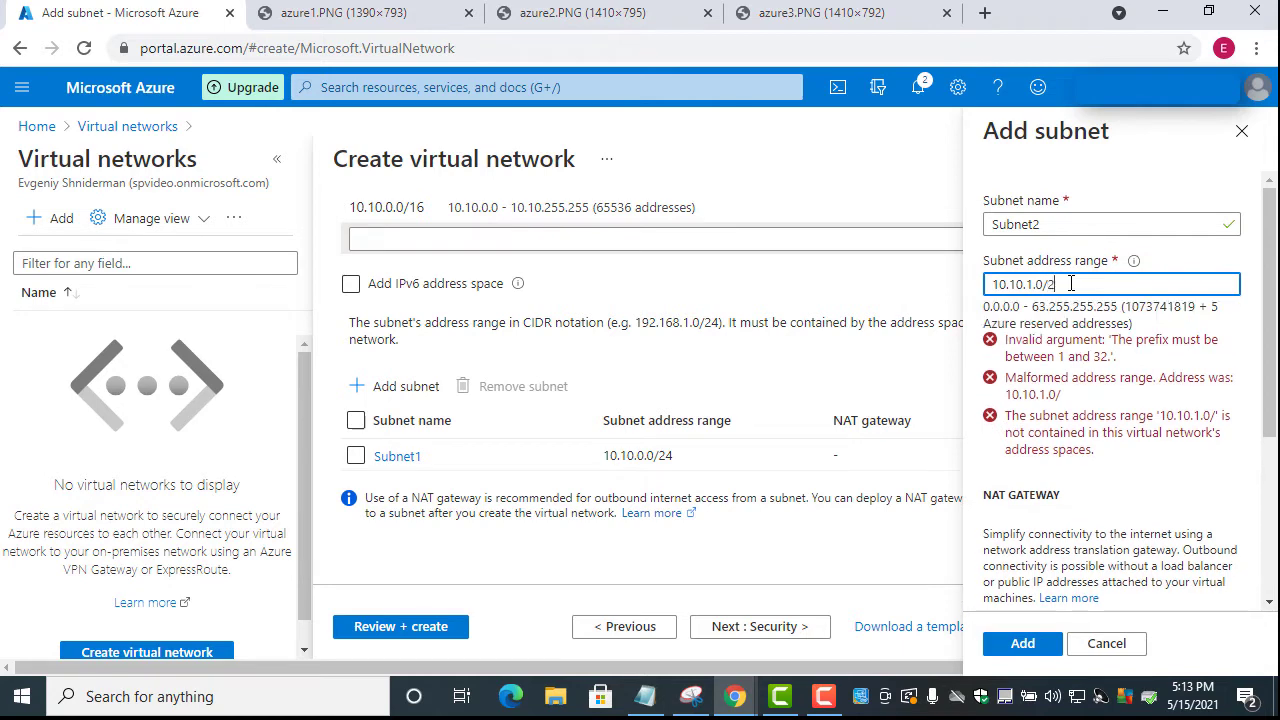
pyautogui.write('4')
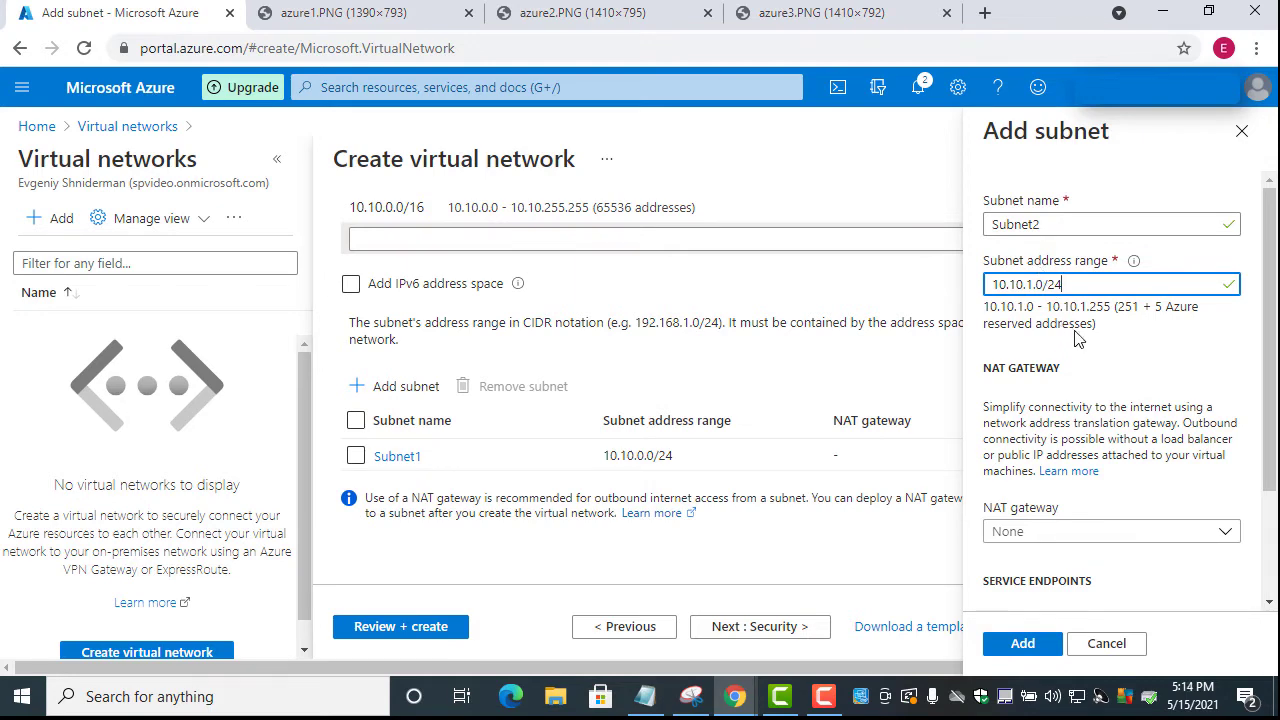
pyautogui.click(1030, 645)
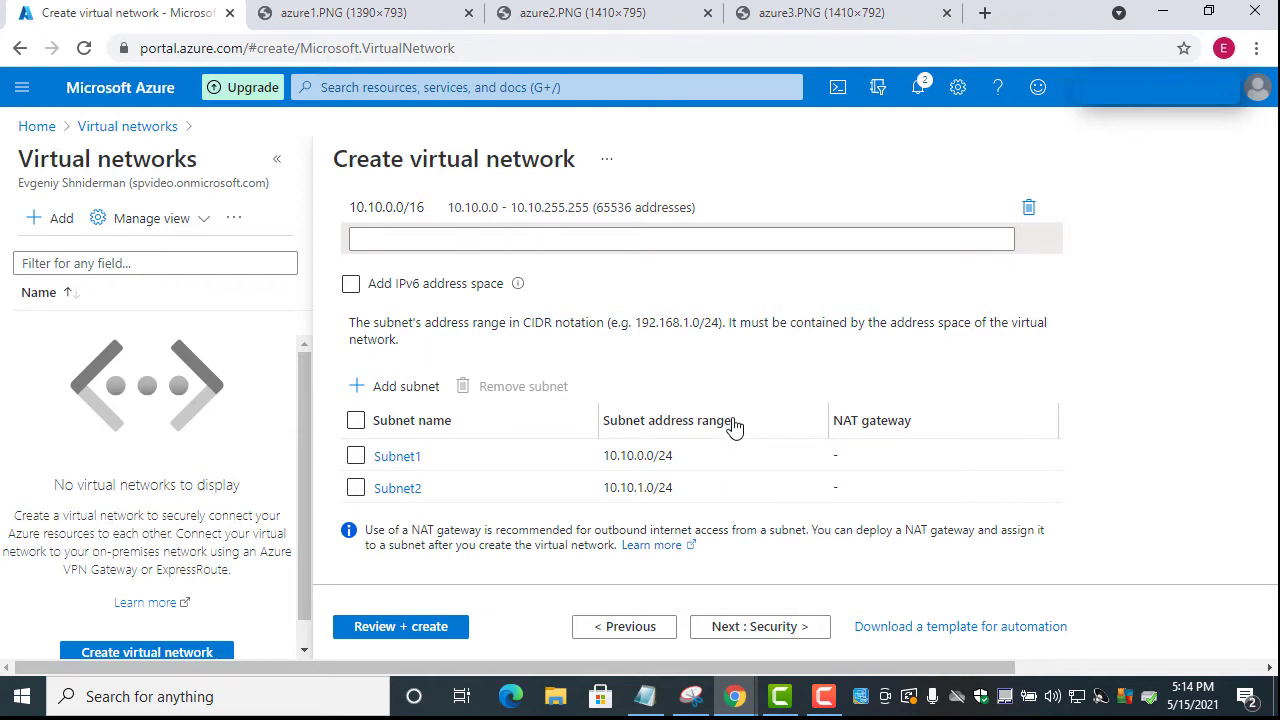
# Pass through Security and Tags to Review + create and deploy EastUSvNet into EastRg
pyautogui.scroll(-1, 730, 405)
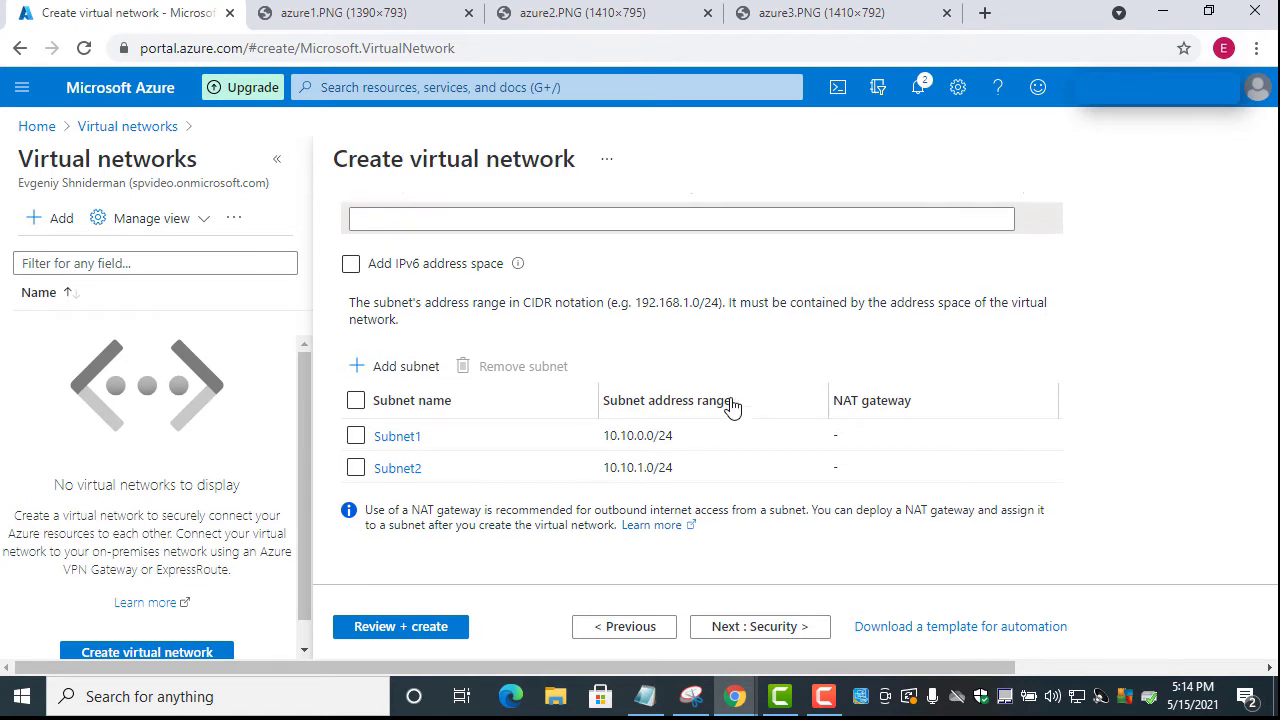
pyautogui.scroll(2, 731, 405)
pyautogui.scroll(-2, 731, 405)
pyautogui.click(785, 630)
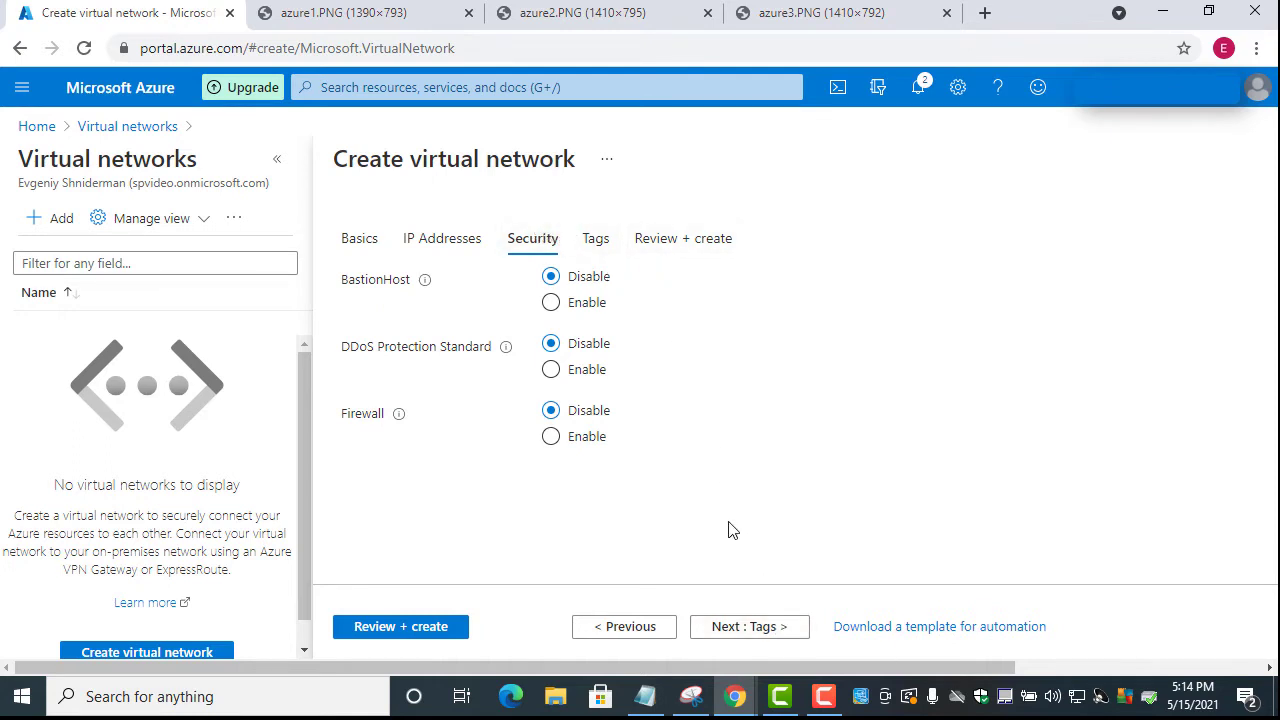
pyautogui.click(757, 626)
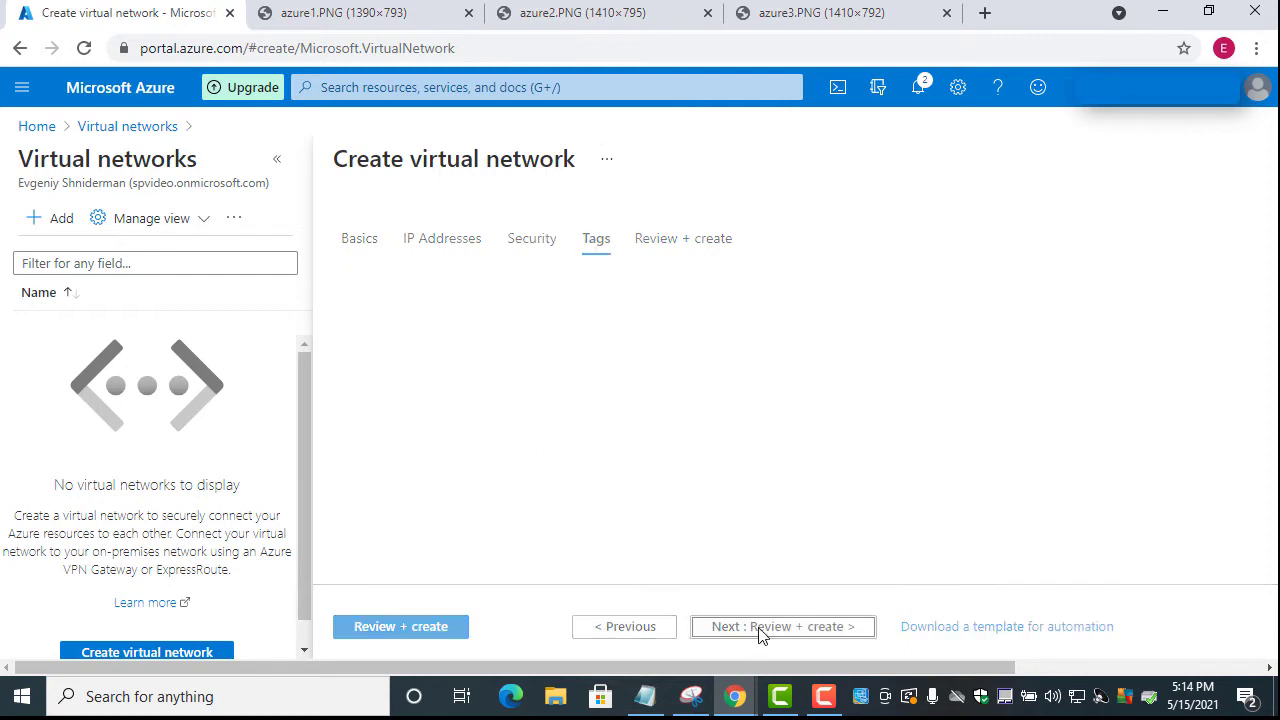
pyautogui.click(770, 638)
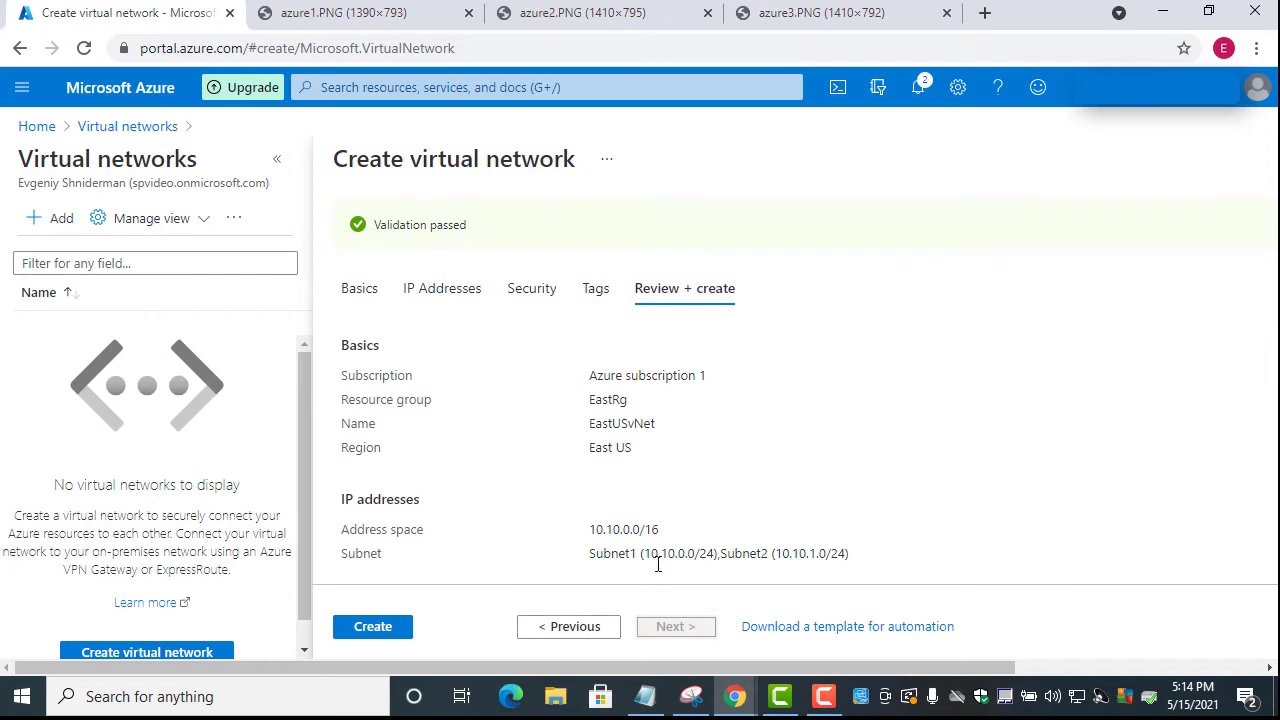
pyautogui.click(360, 628)
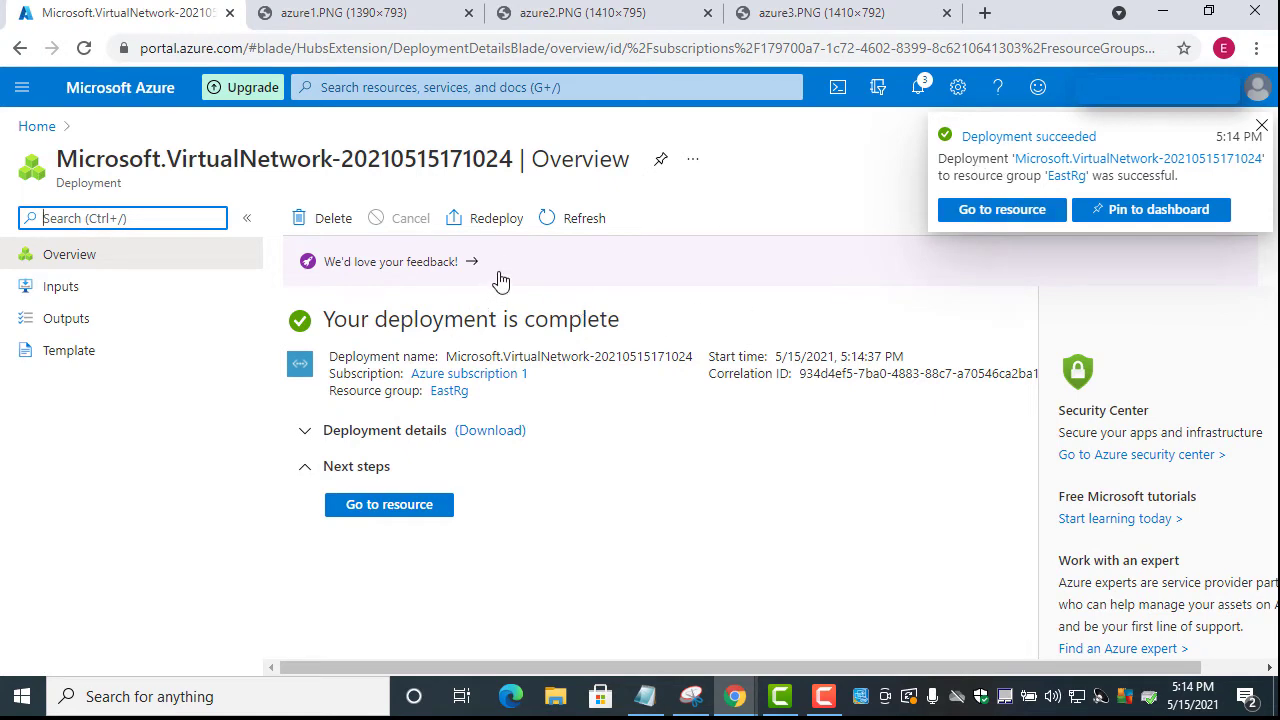
# Open the deployed EastUSvNet, then go to Virtual networks from the portal menu
pyautogui.click(1013, 147)
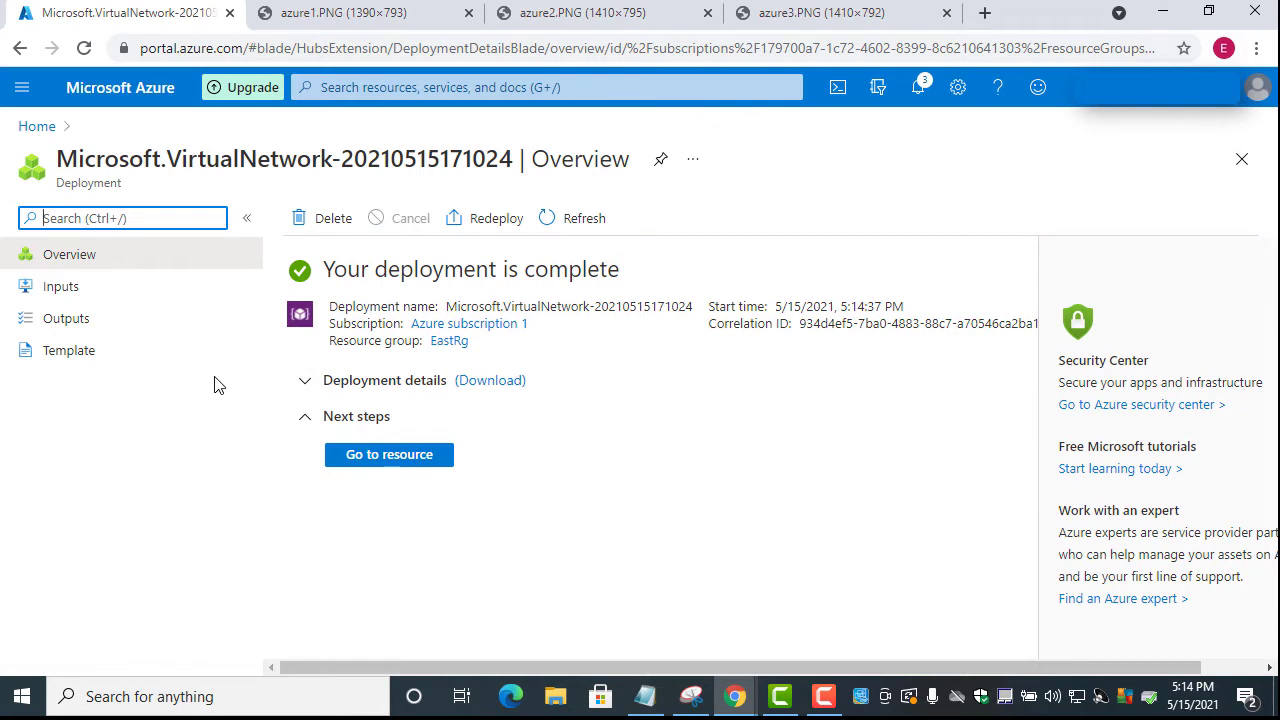
pyautogui.click(334, 450)
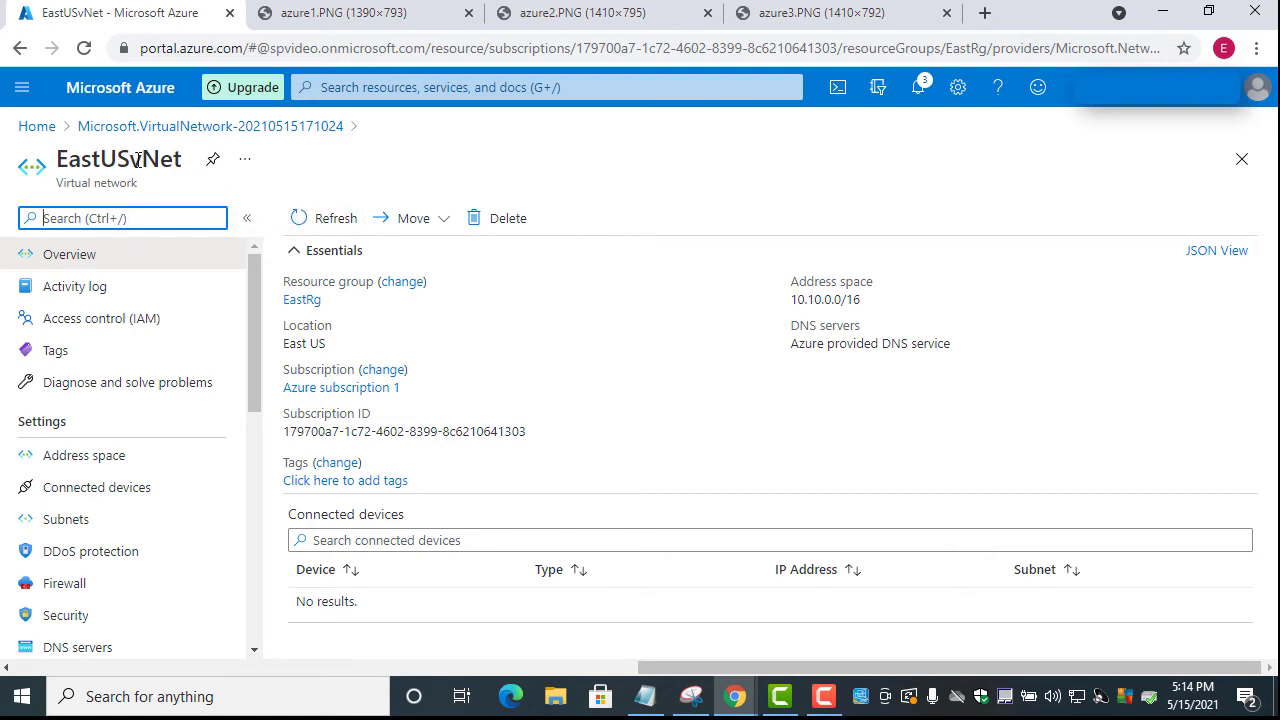
pyautogui.click(333, 87)
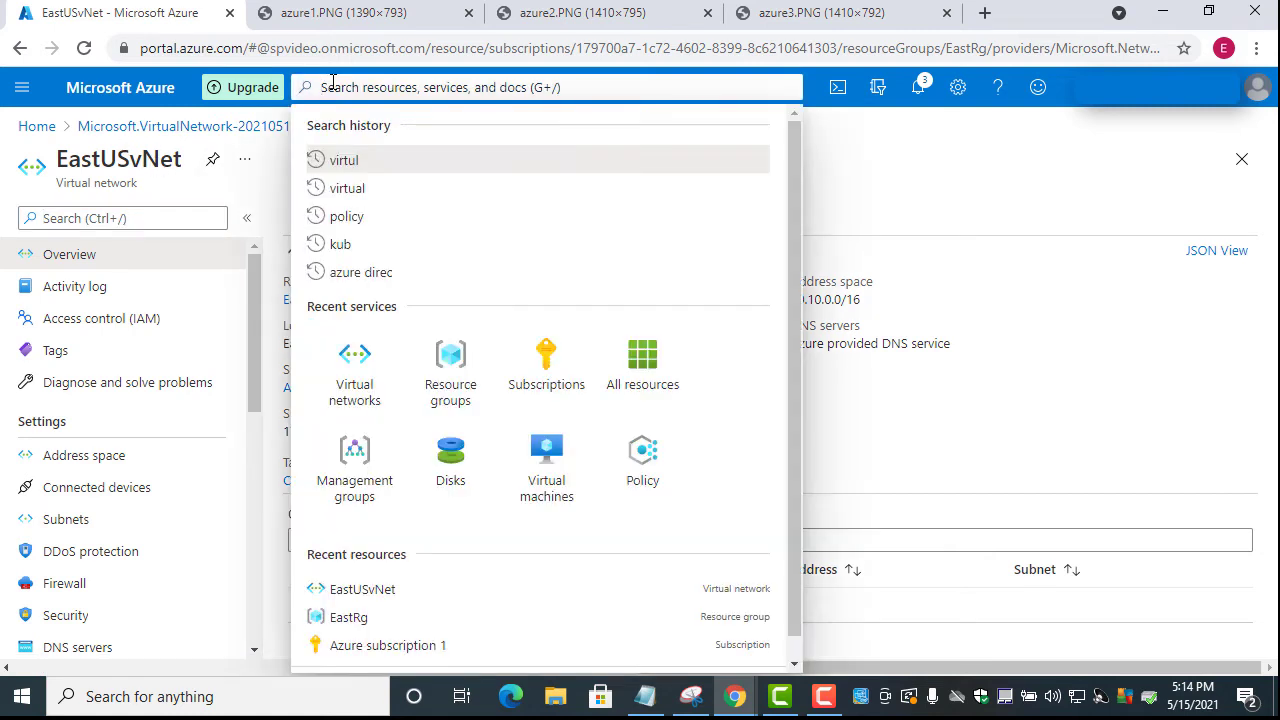
pyautogui.click(23, 90)
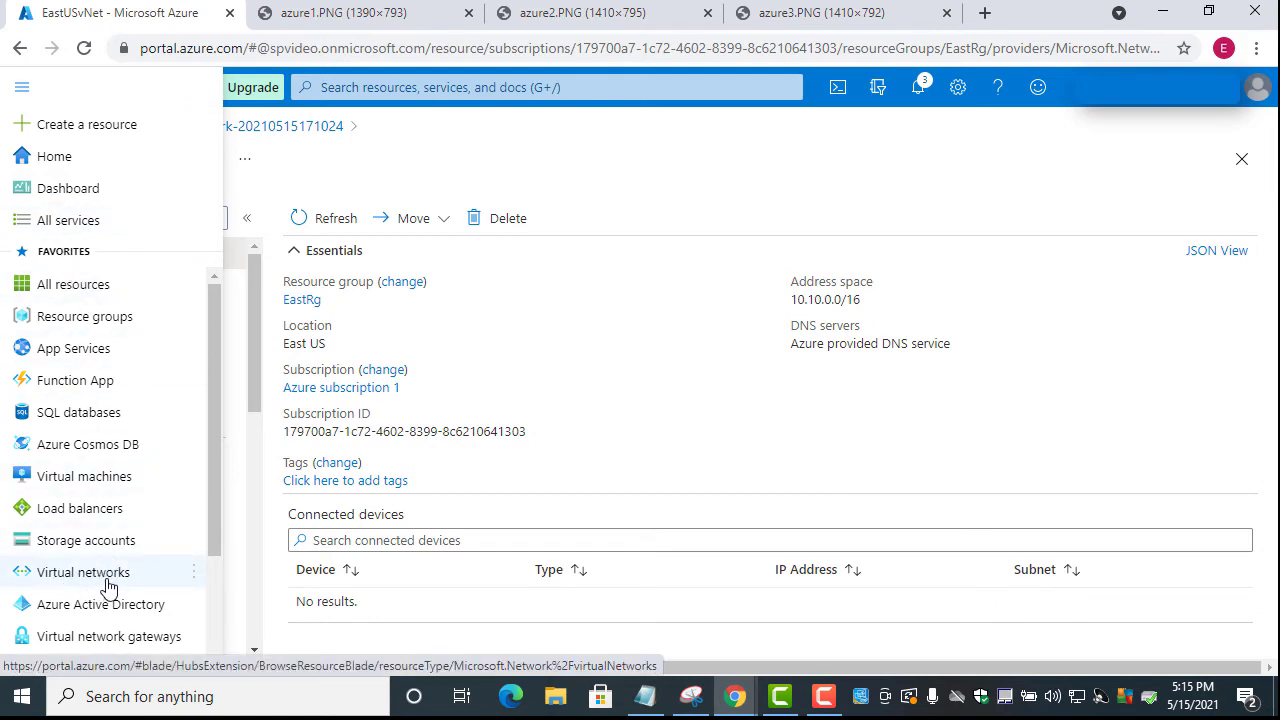
pyautogui.moveTo(95, 581)
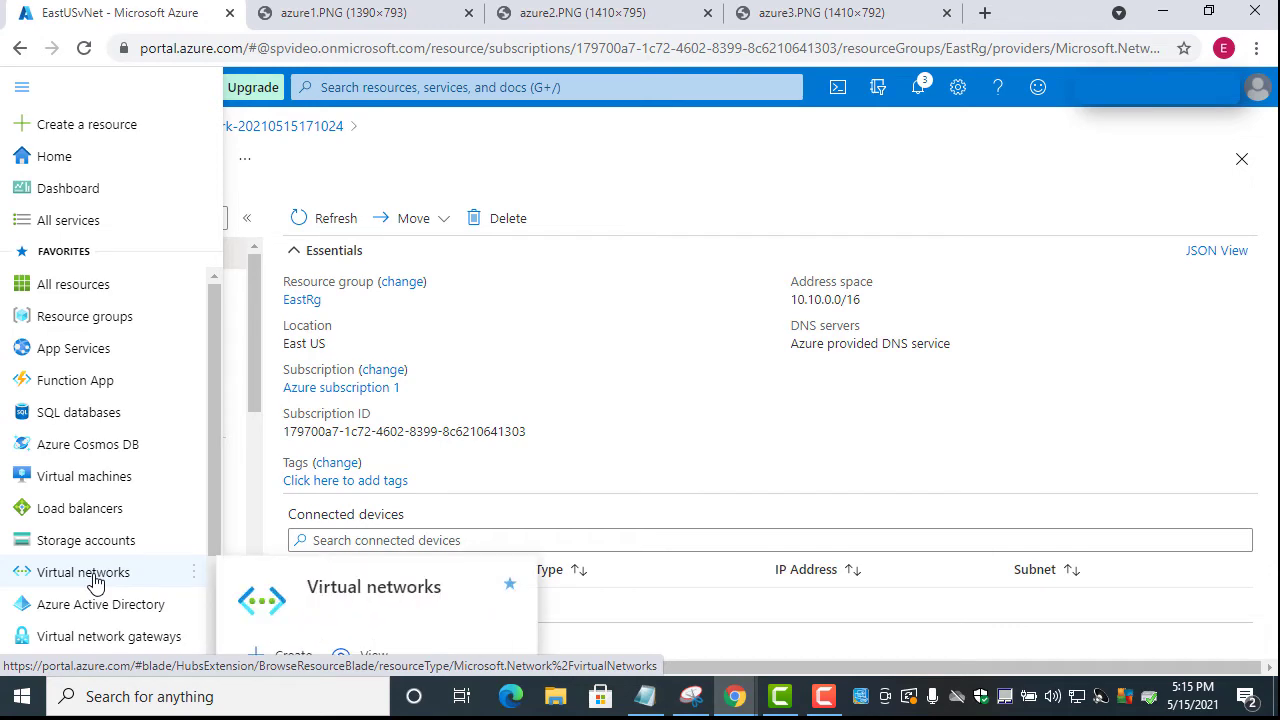
pyautogui.click(95, 581)
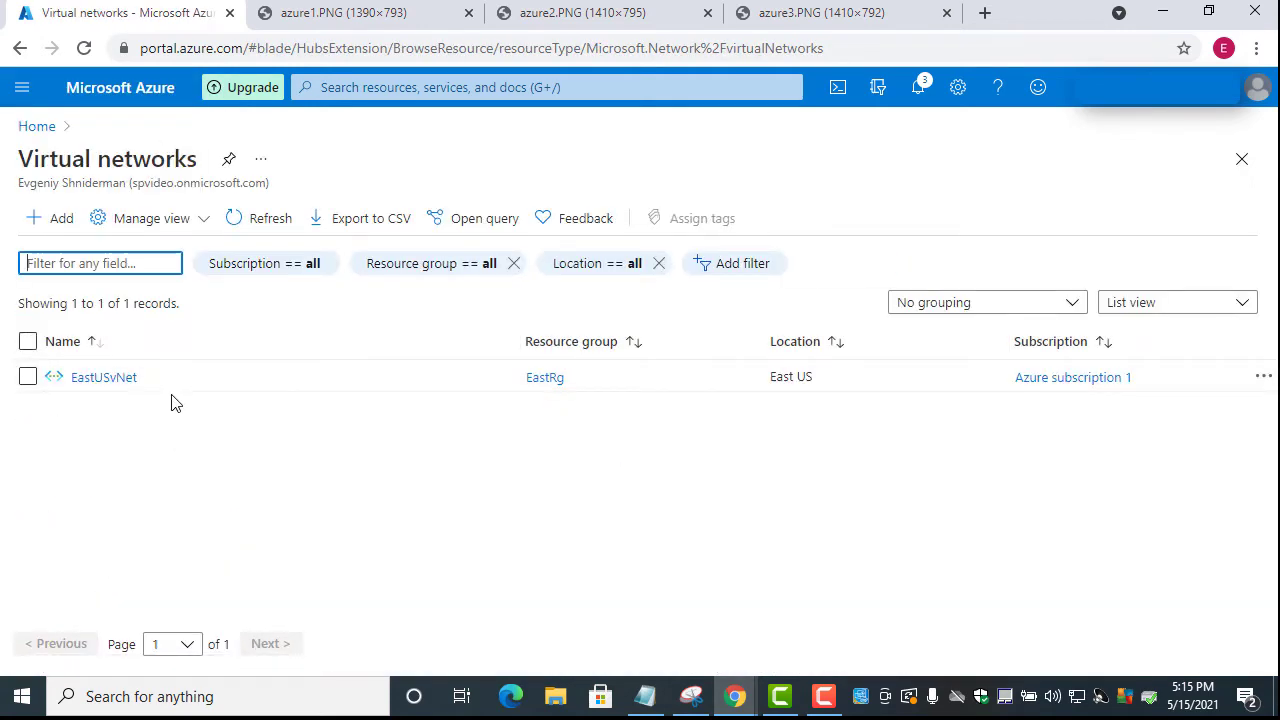
# Start a new virtual network named WestUSvNet in WestRg (West US) and advance to IP Addresses
pyautogui.click(58, 220)
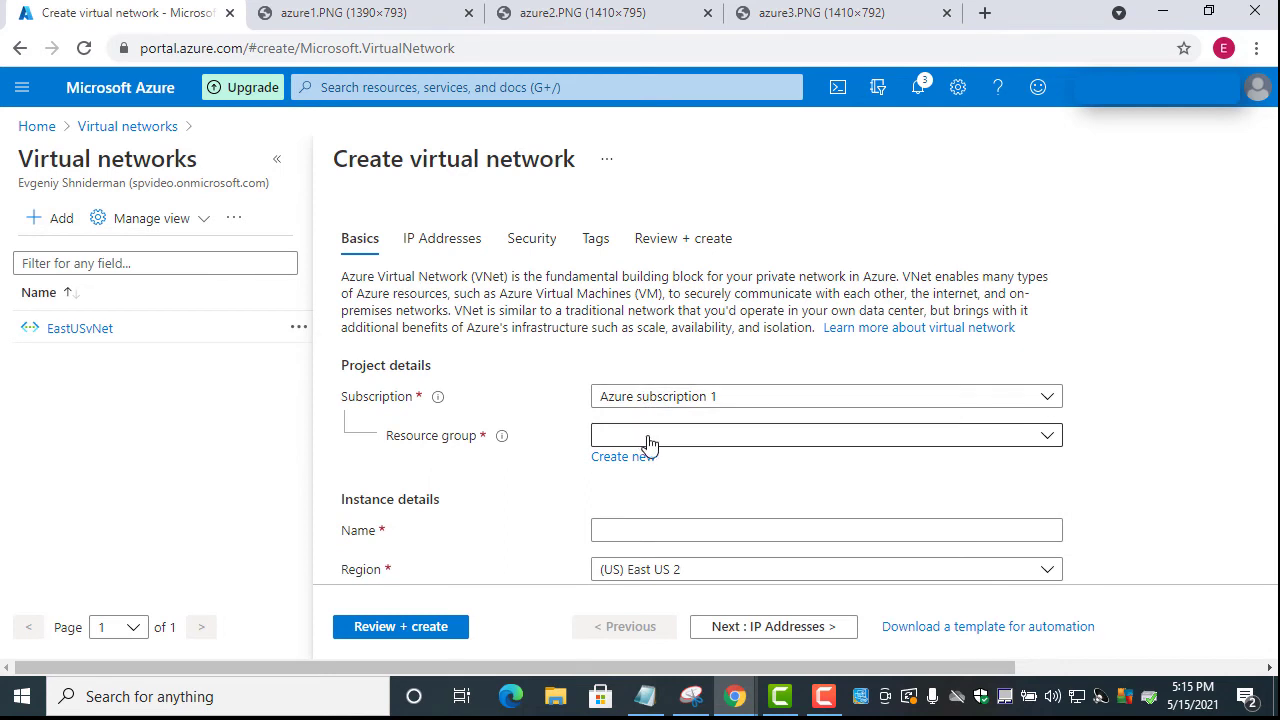
pyautogui.click(655, 444)
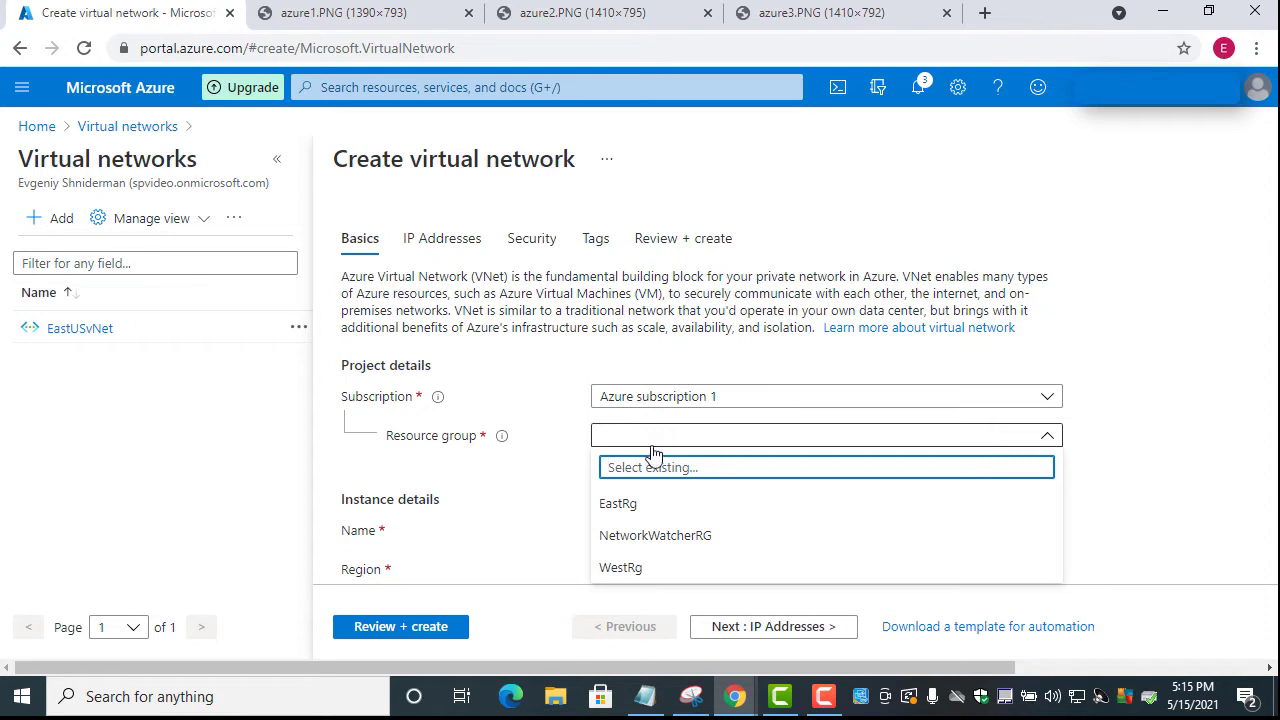
pyautogui.click(632, 567)
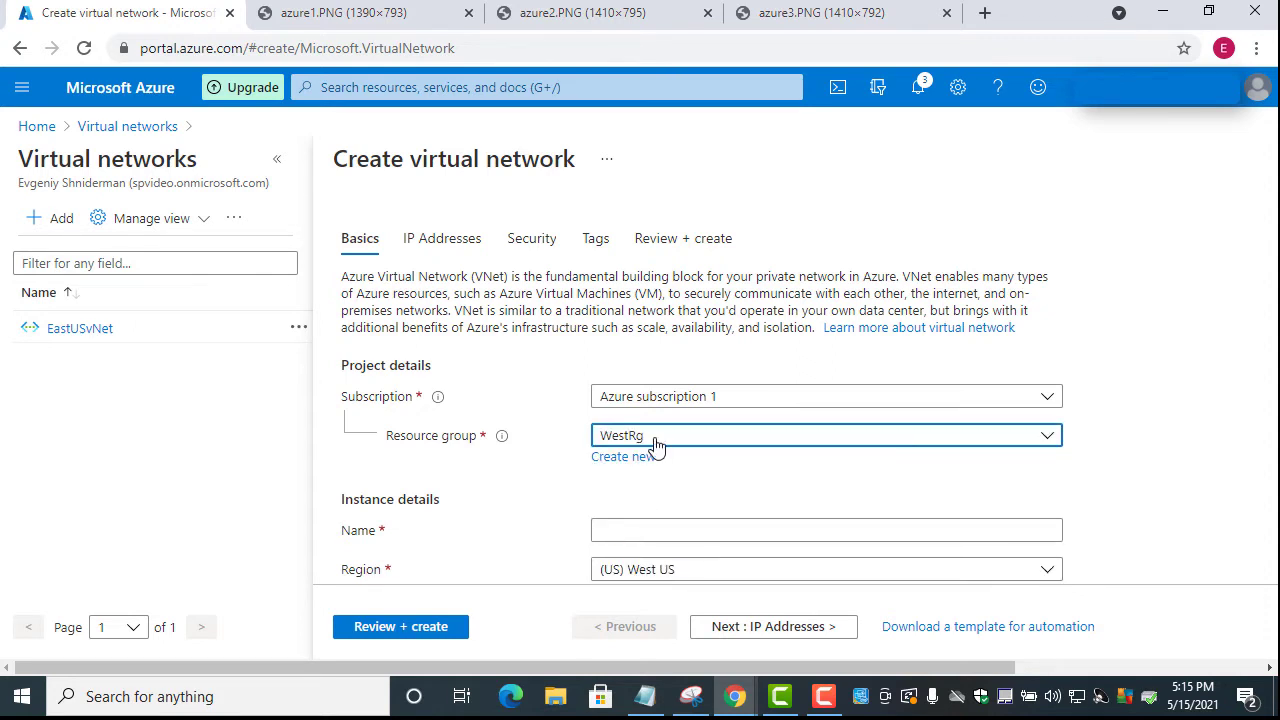
pyautogui.scroll(-1, 612, 400)
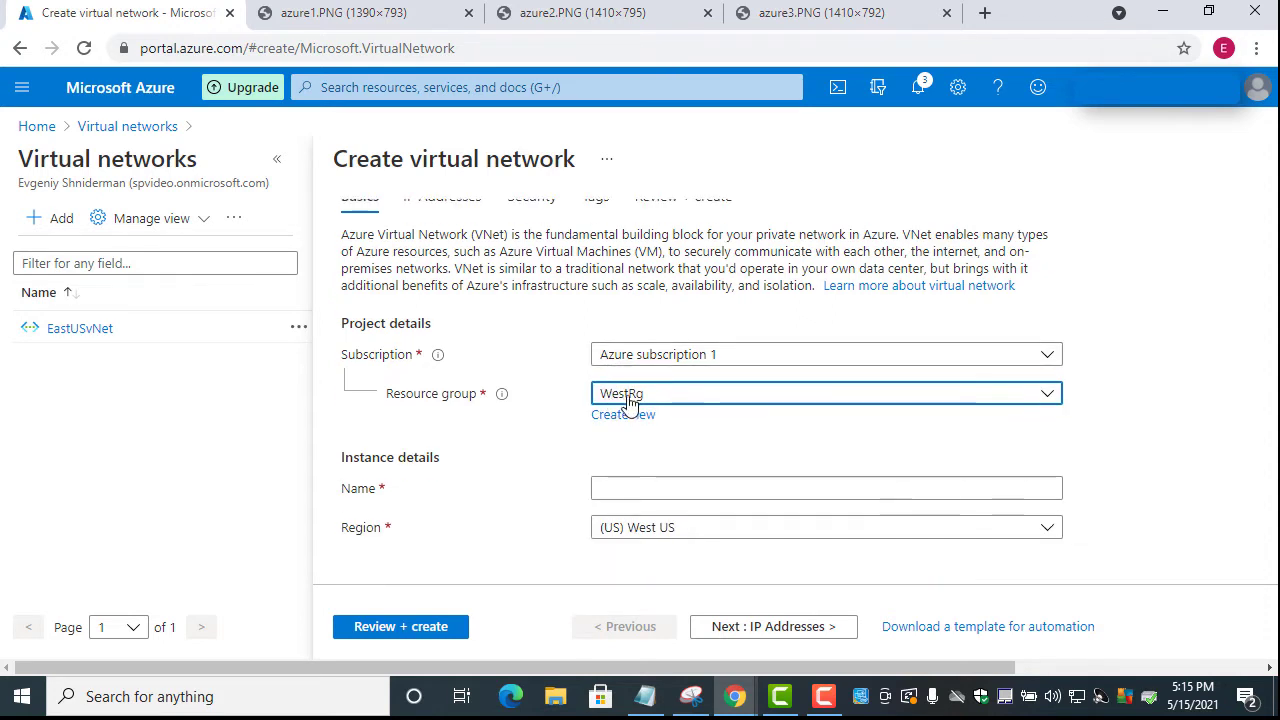
pyautogui.click(630, 490)
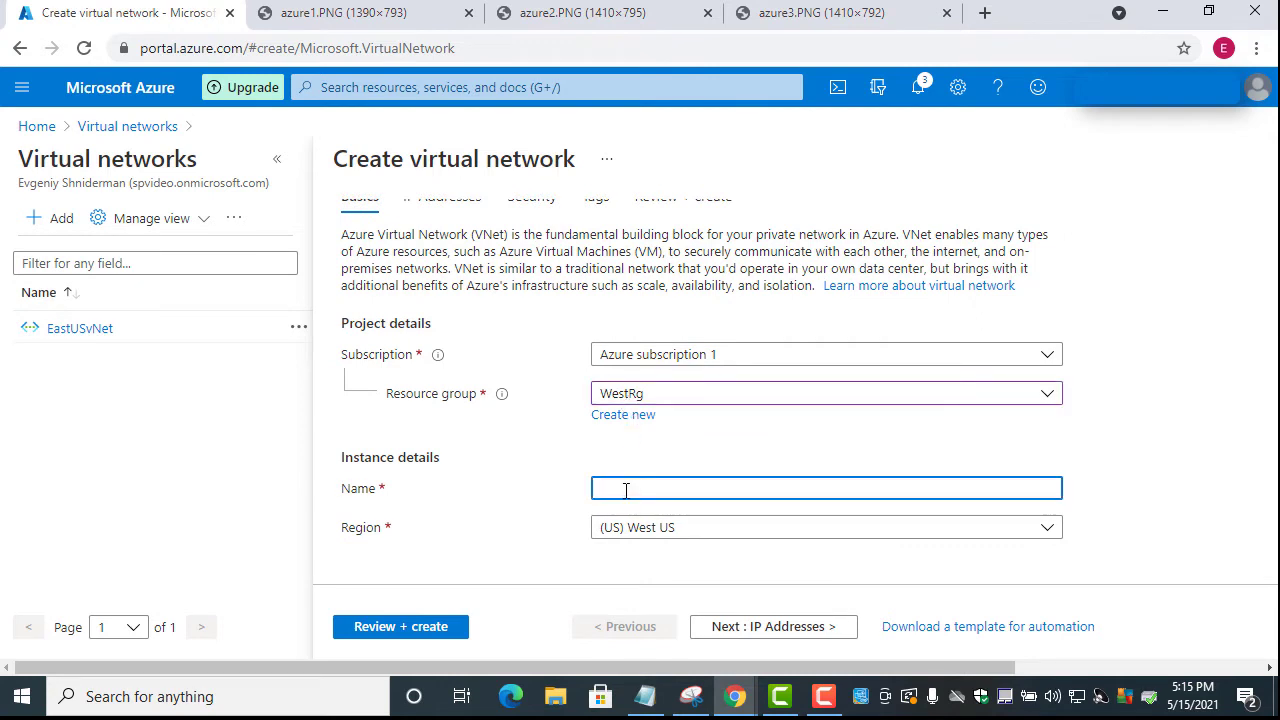
pyautogui.write('WestUSvNet')
pyautogui.click(788, 630)
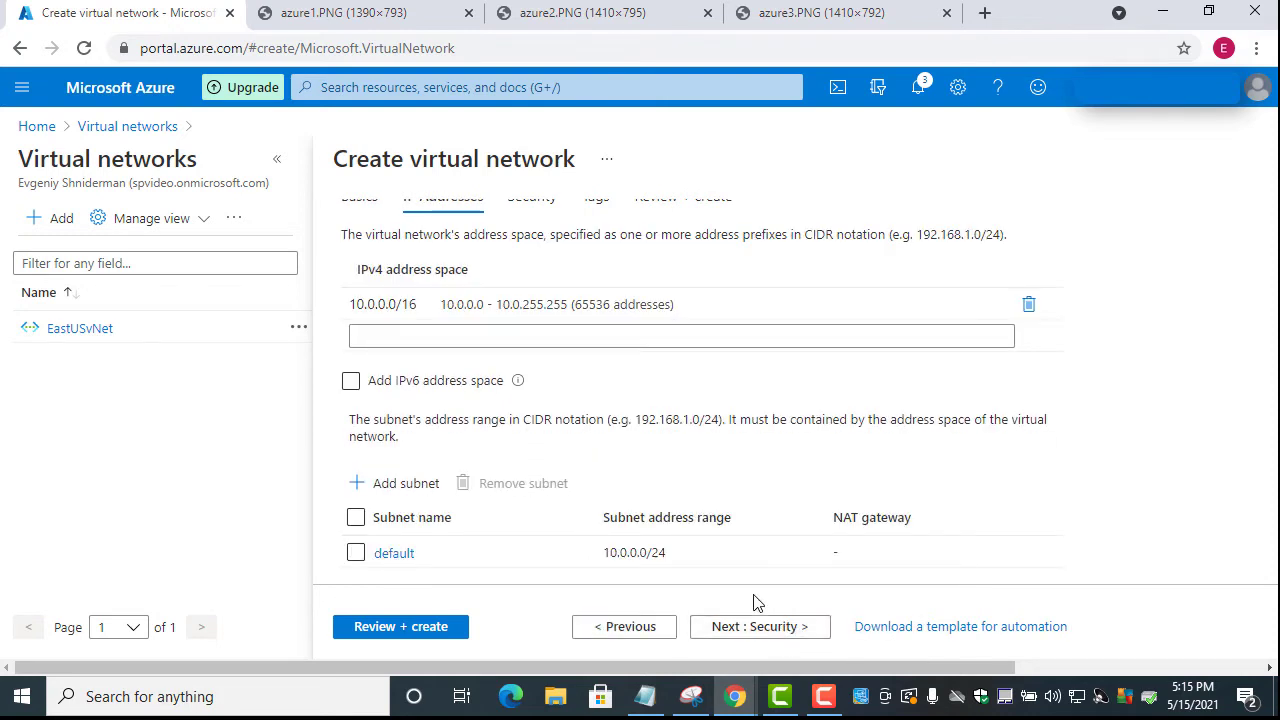
# Edit the IPv4 address space from 10.0.0.0/16 to 172.16.0.0/16
pyautogui.click(593, 305)
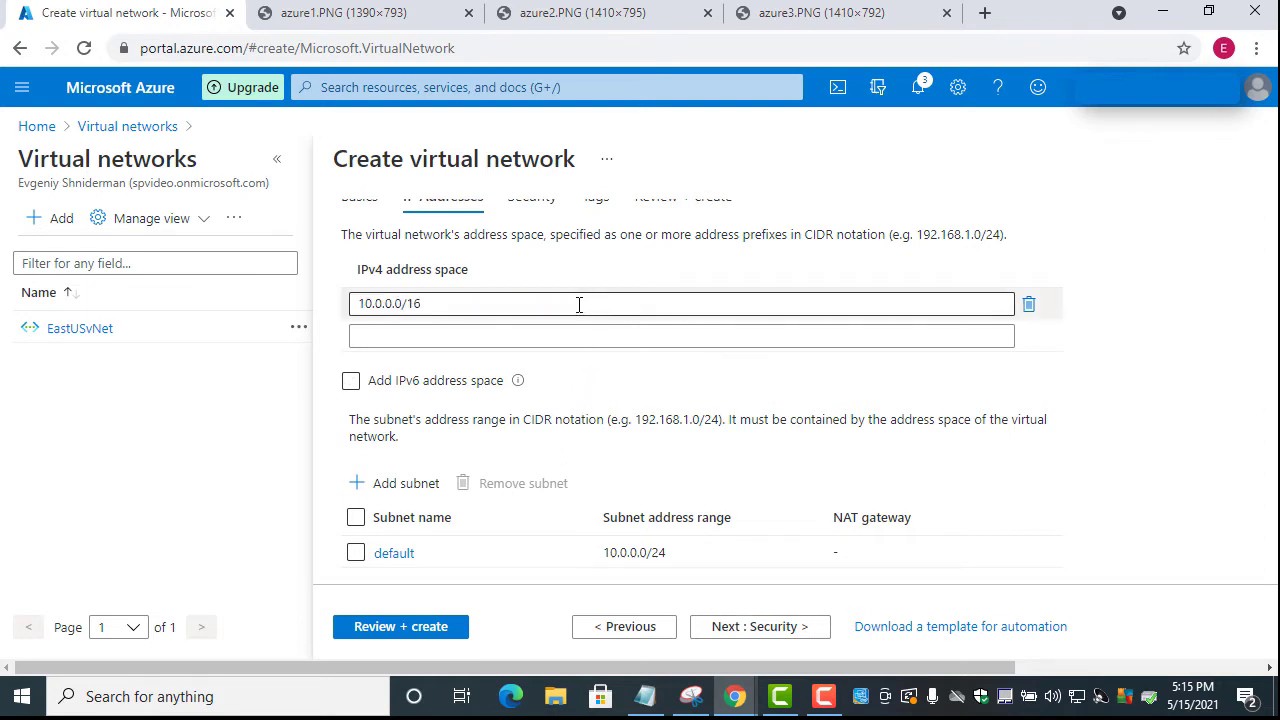
pyautogui.click(578, 305)
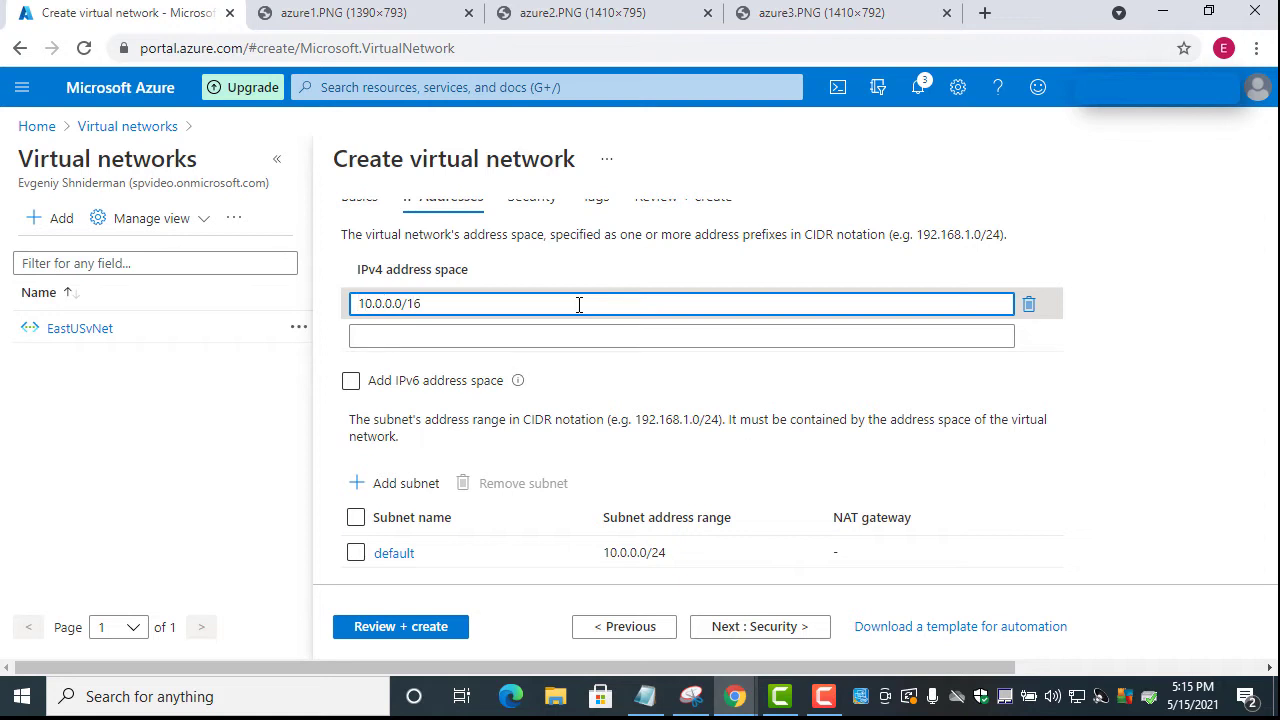
pyautogui.press('Delete')
pyautogui.press('Delete')
pyautogui.write('172')
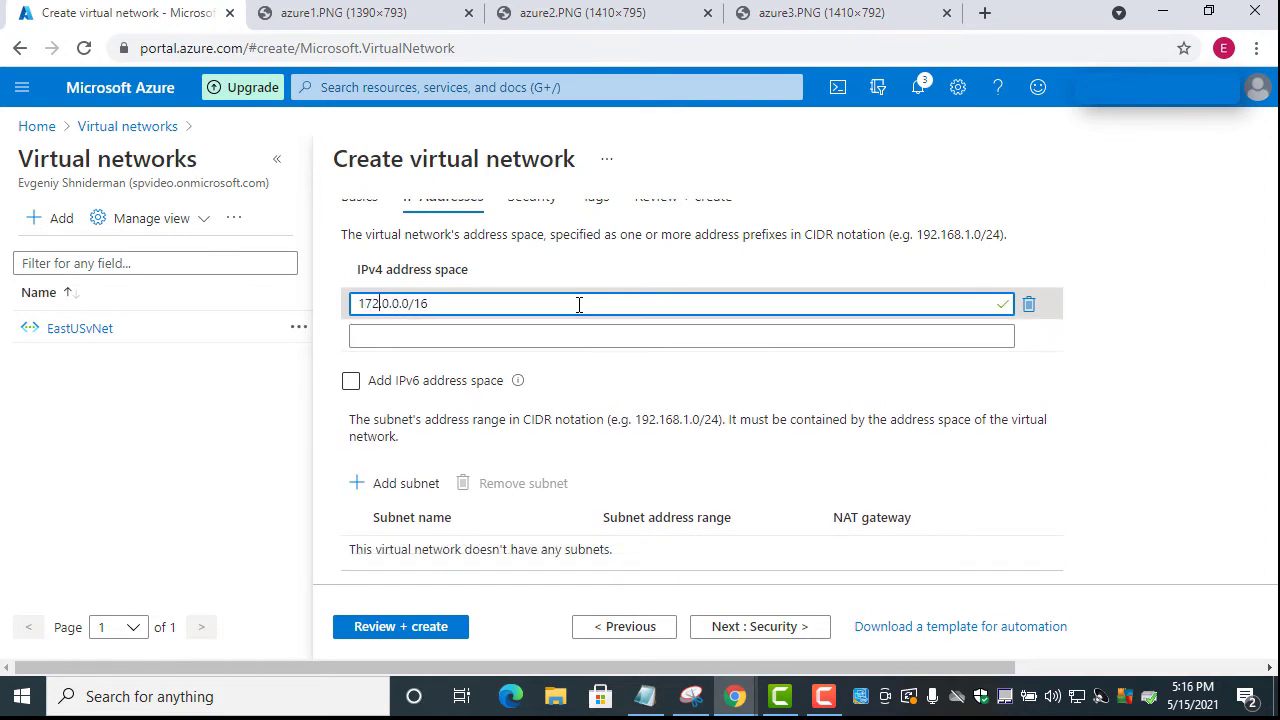
pyautogui.press('Delete')
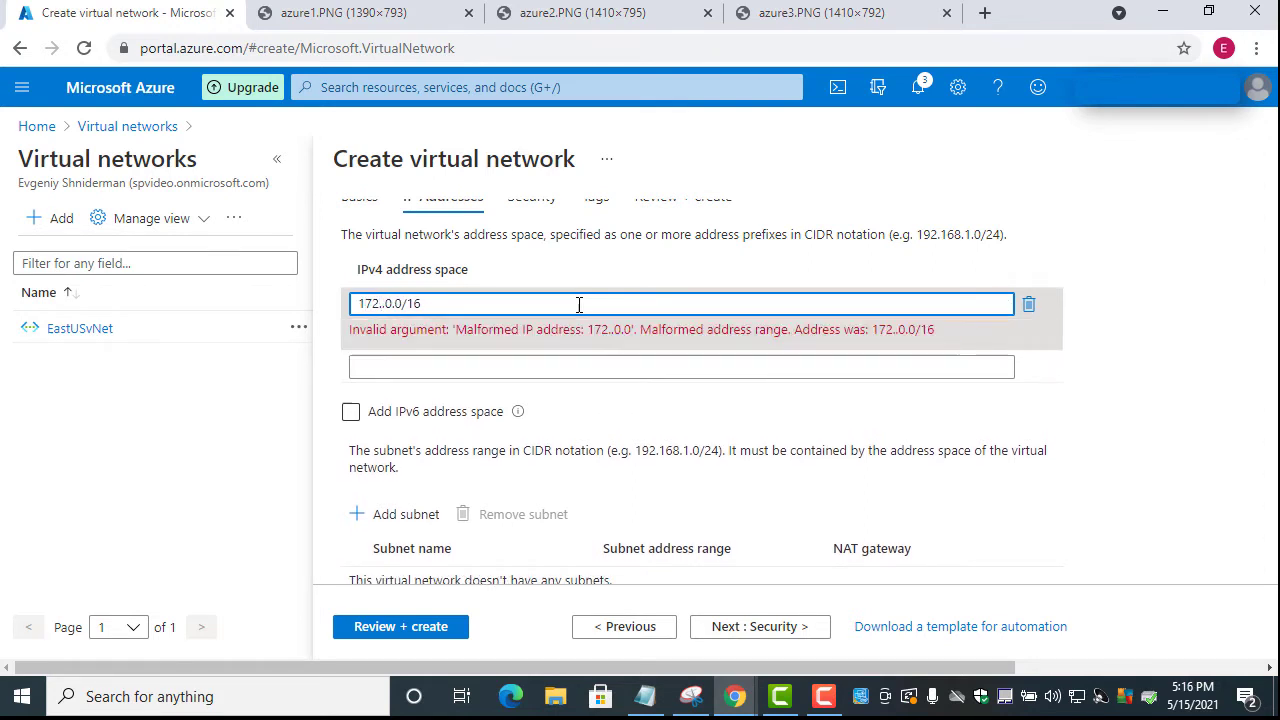
pyautogui.write('16')
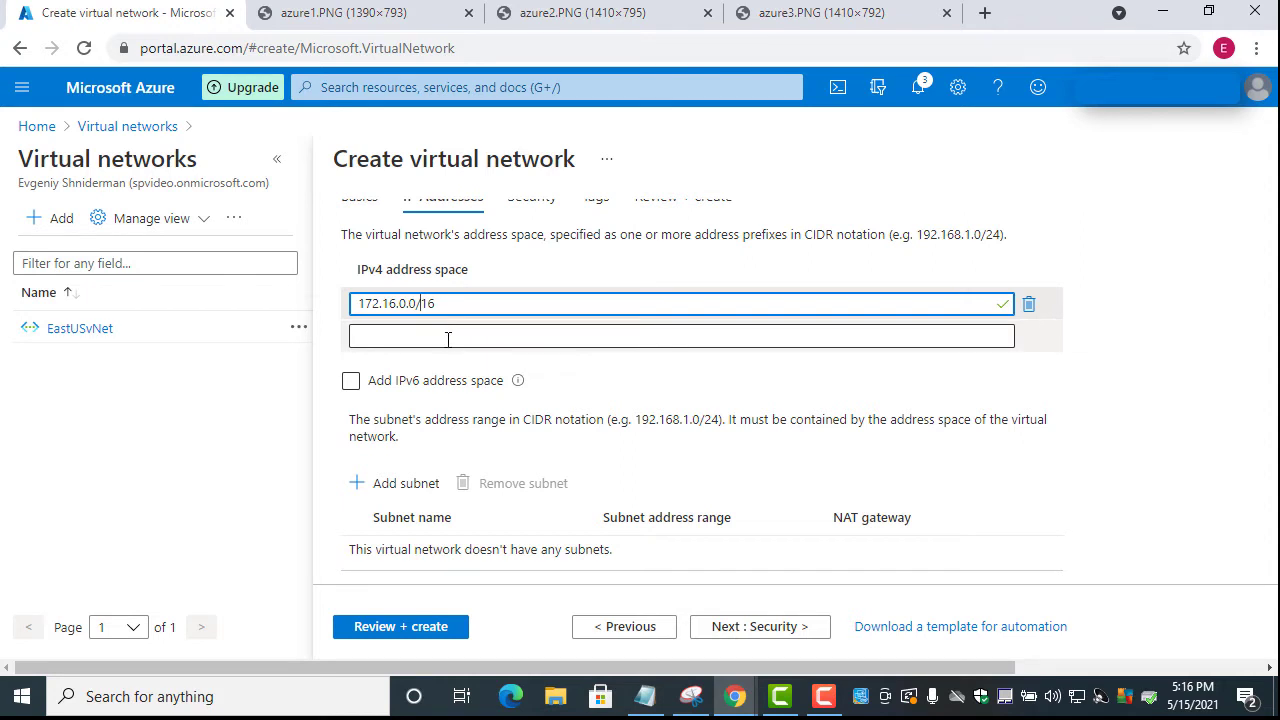
pyautogui.scroll(-3, 445, 430)
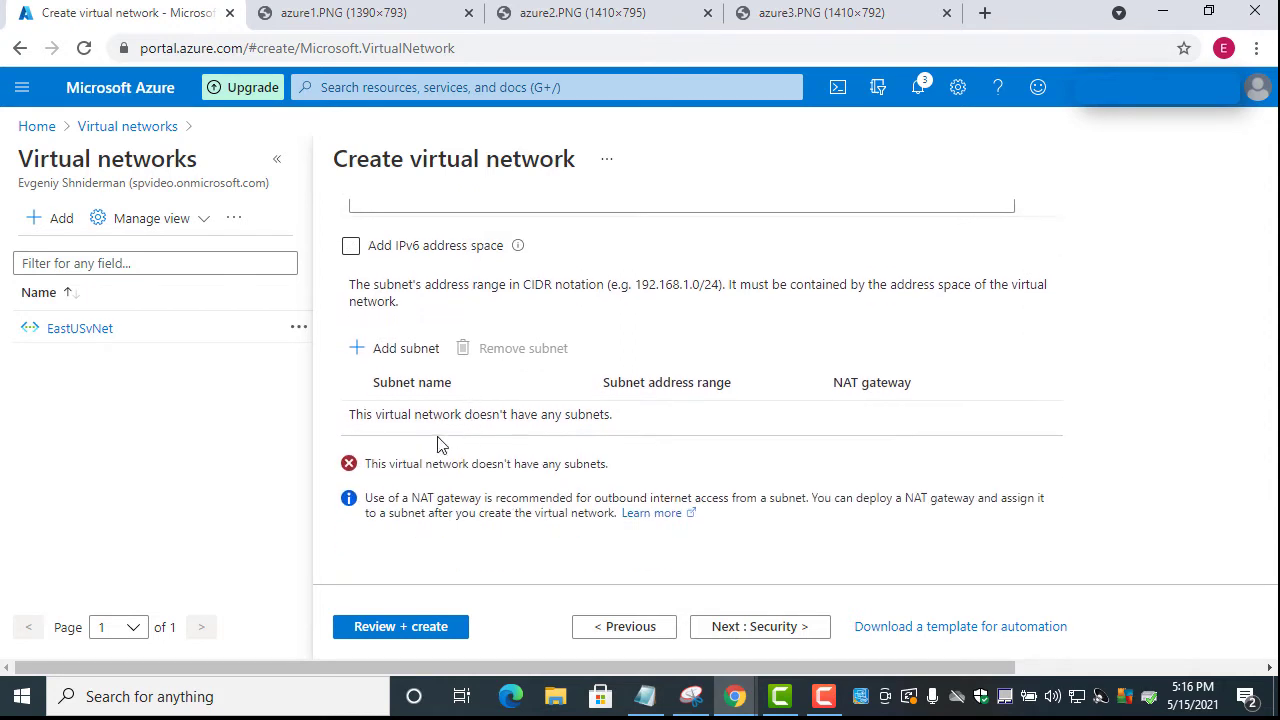
# Add a subnet named WestSub with address range 172.16.0.0/24
pyautogui.click(412, 348)
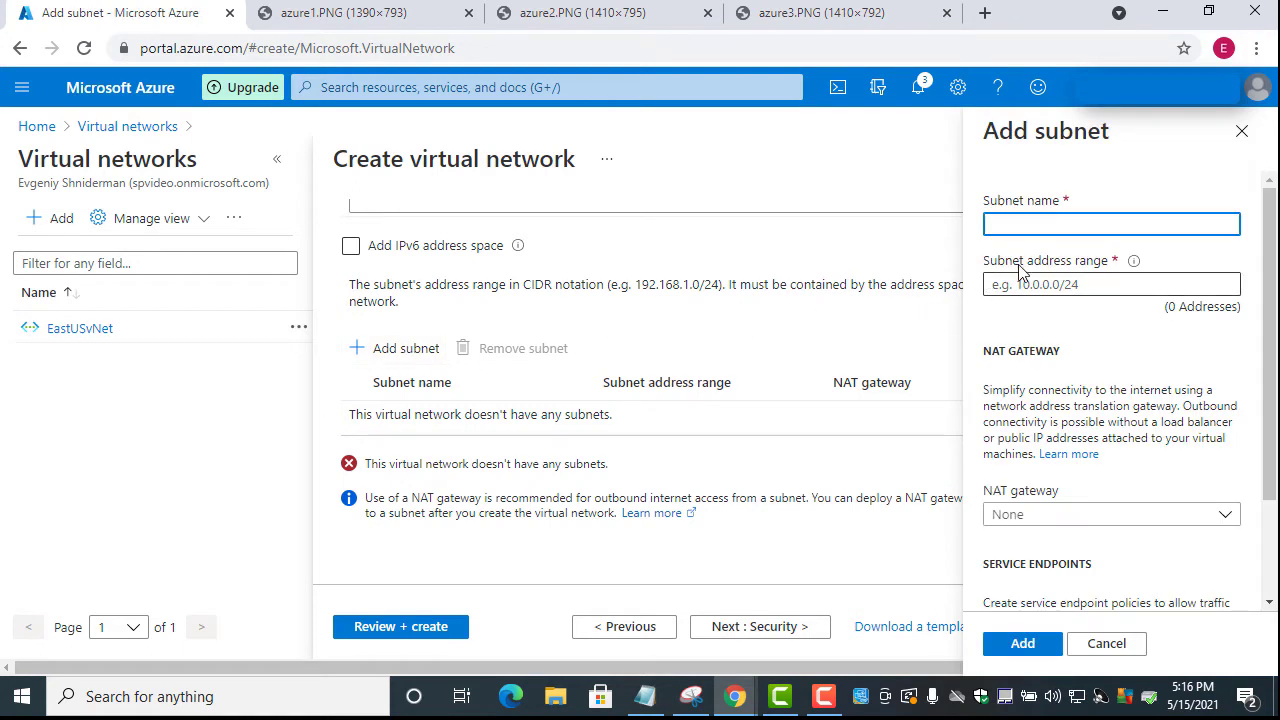
pyautogui.write('WestSub')
pyautogui.click(1036, 285)
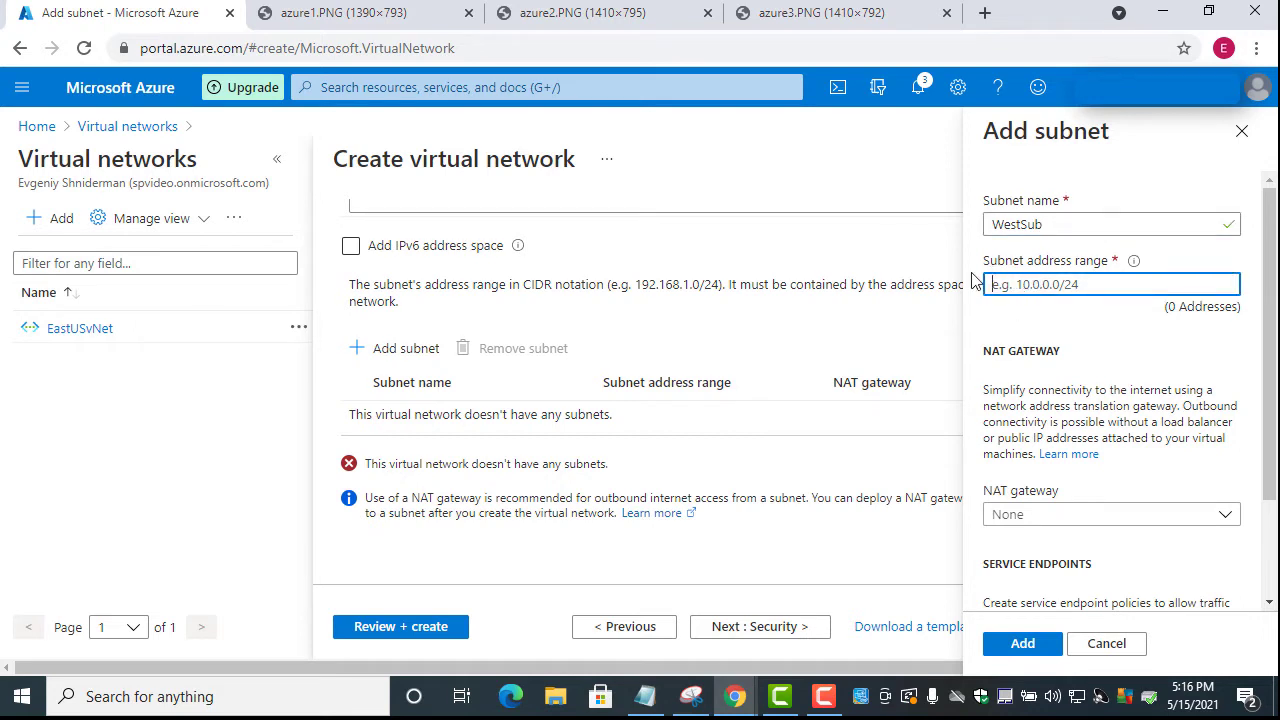
pyautogui.write('172')
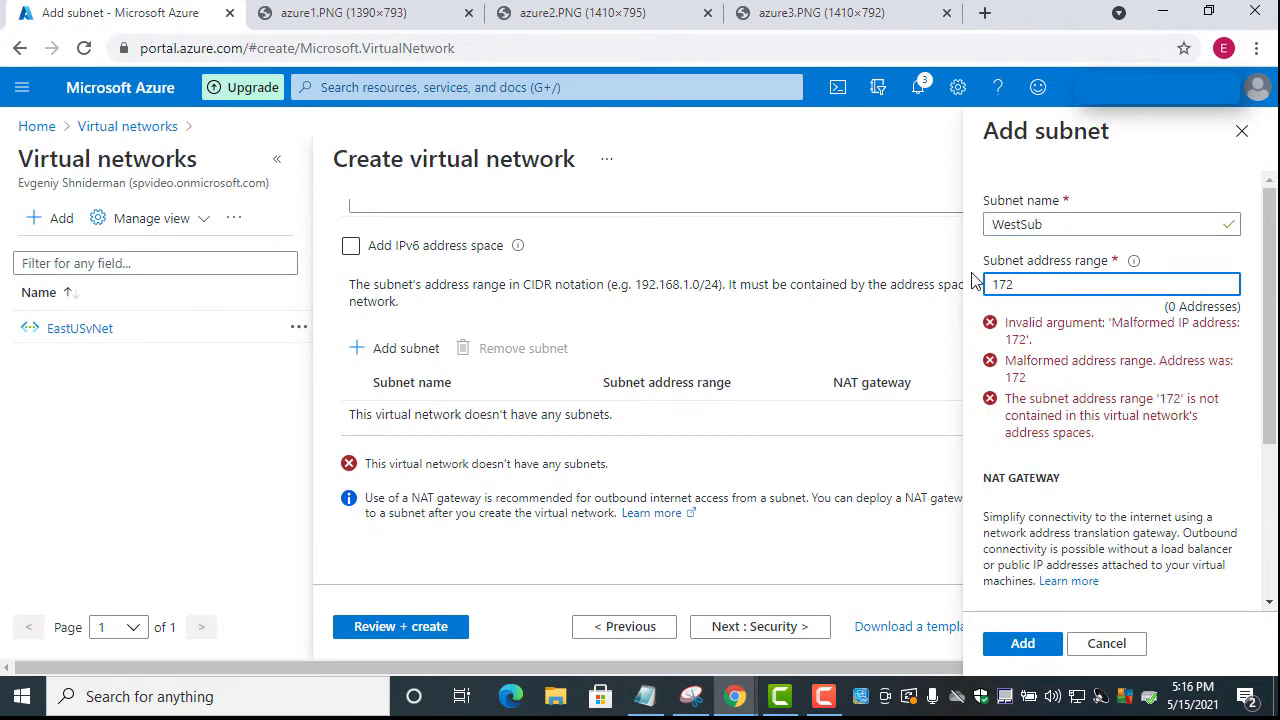
pyautogui.write('.16.0.0')
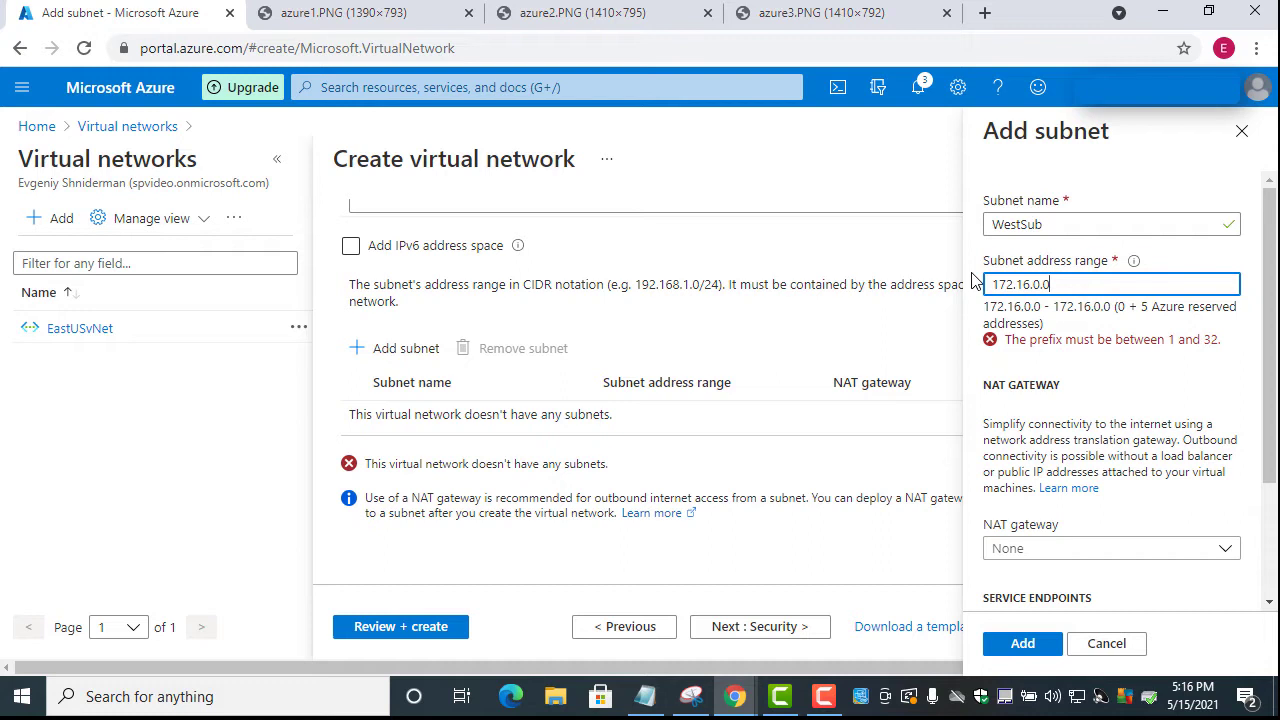
pyautogui.write('/')
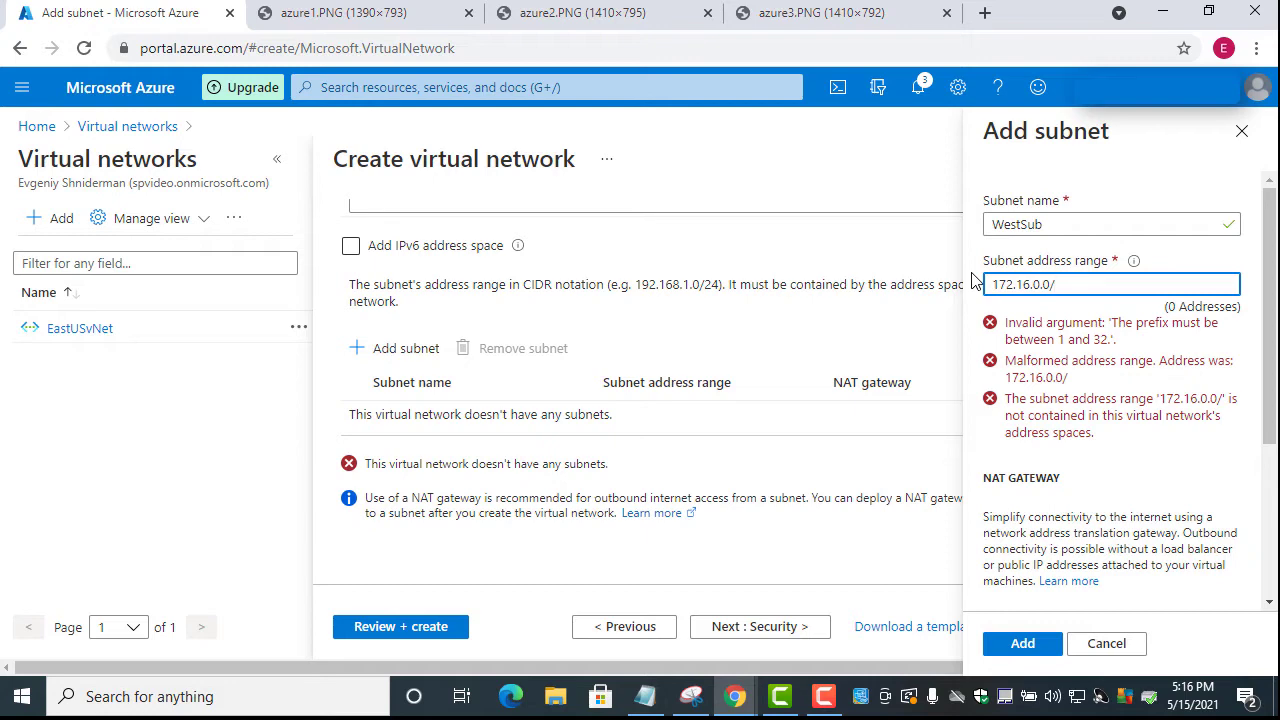
pyautogui.write('24')
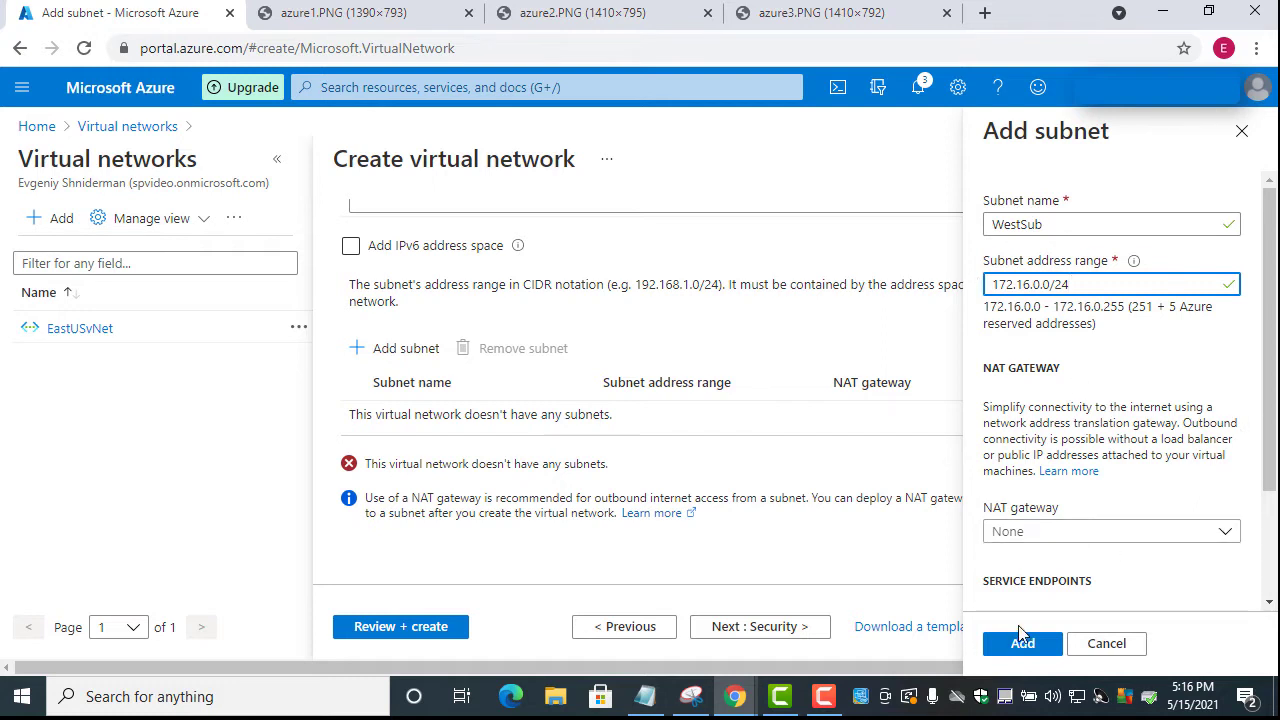
pyautogui.click(1025, 645)
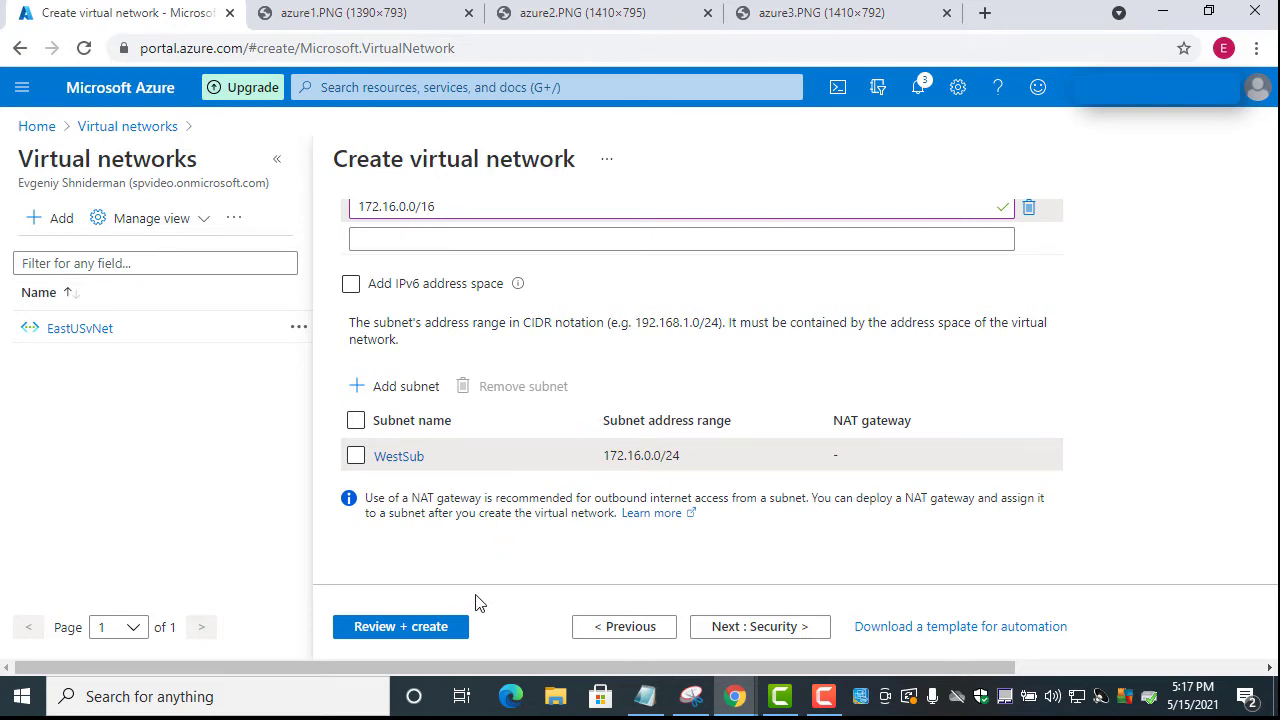
# Review and create the WestUSvNet network, then return to the Virtual networks list
pyautogui.click(426, 634)
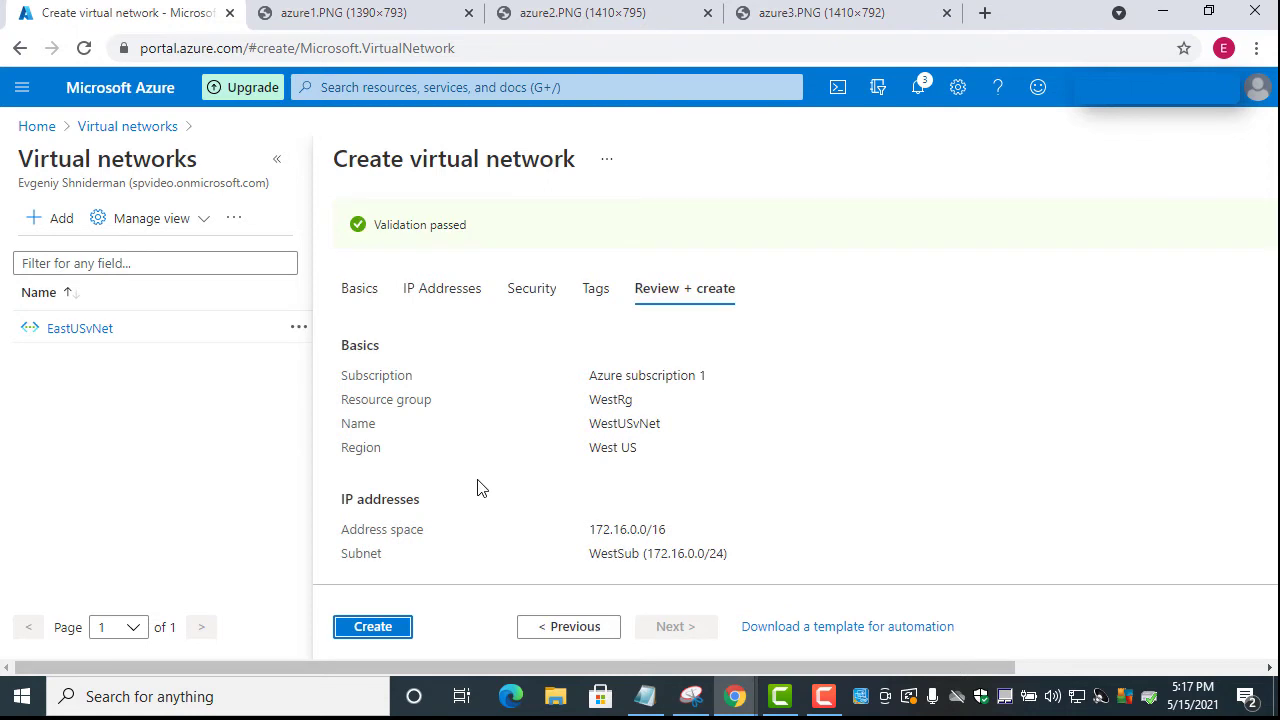
pyautogui.click(387, 636)
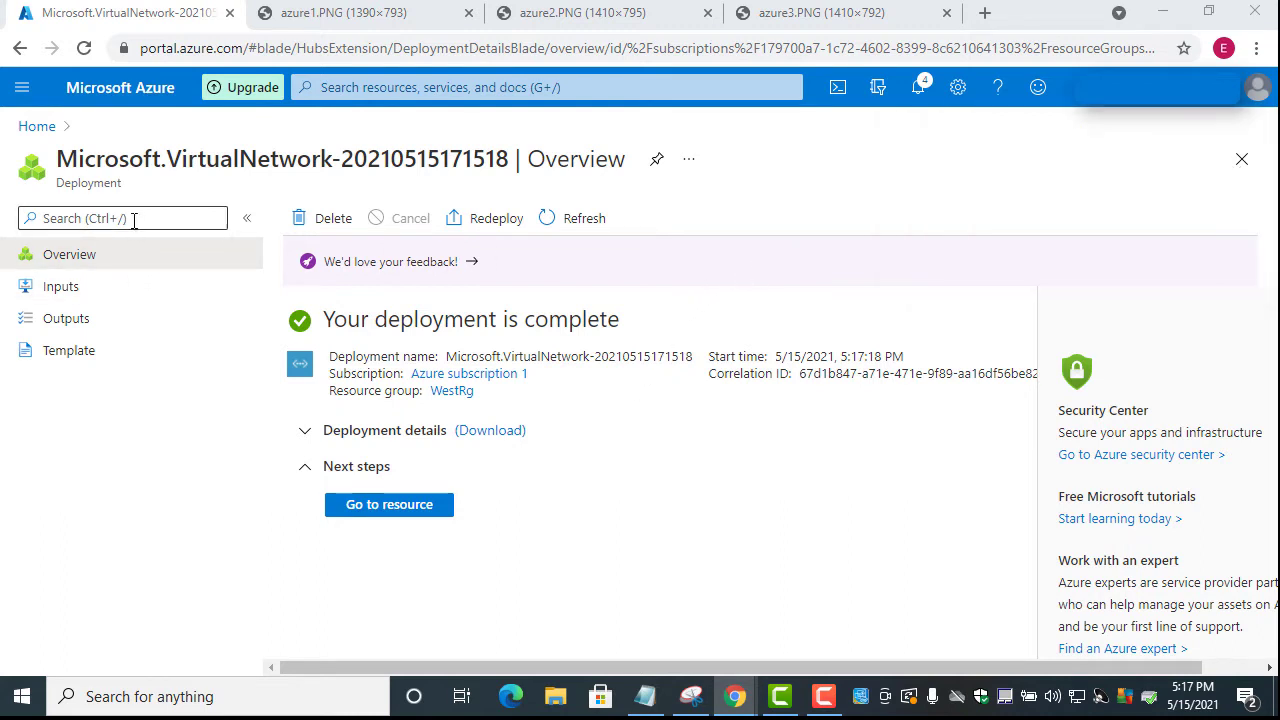
pyautogui.click(410, 85)
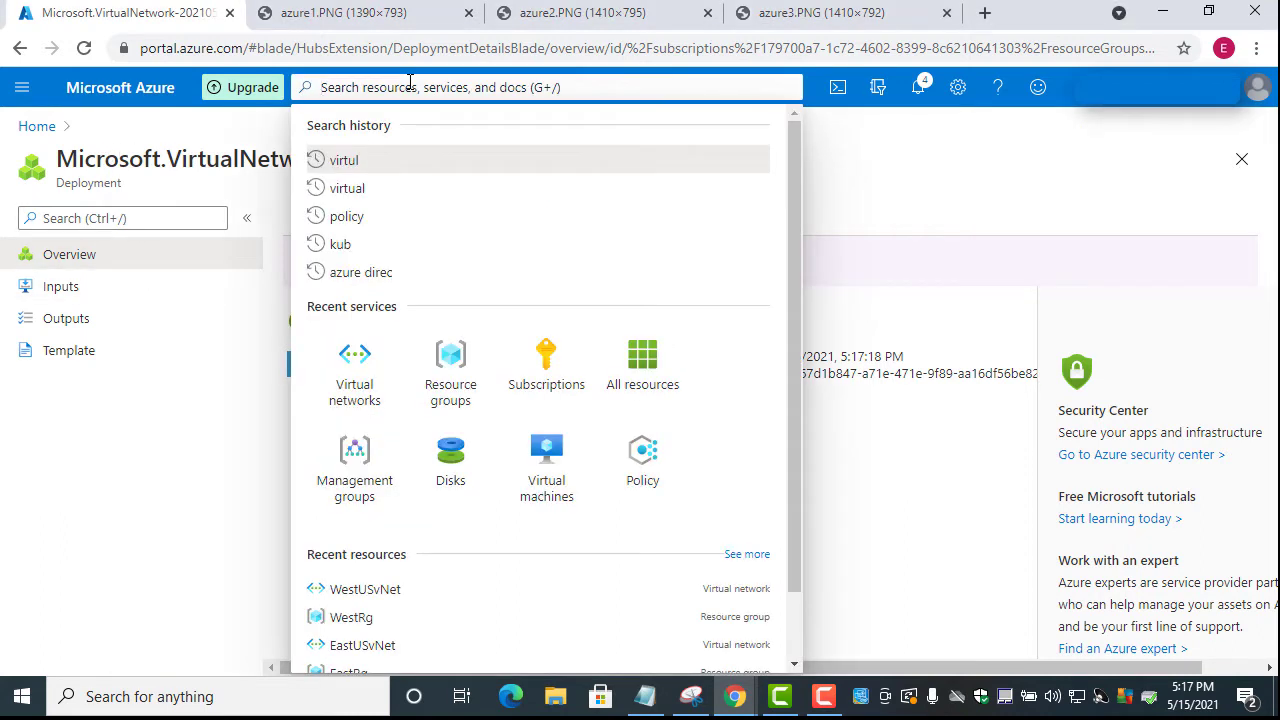
pyautogui.click(362, 395)
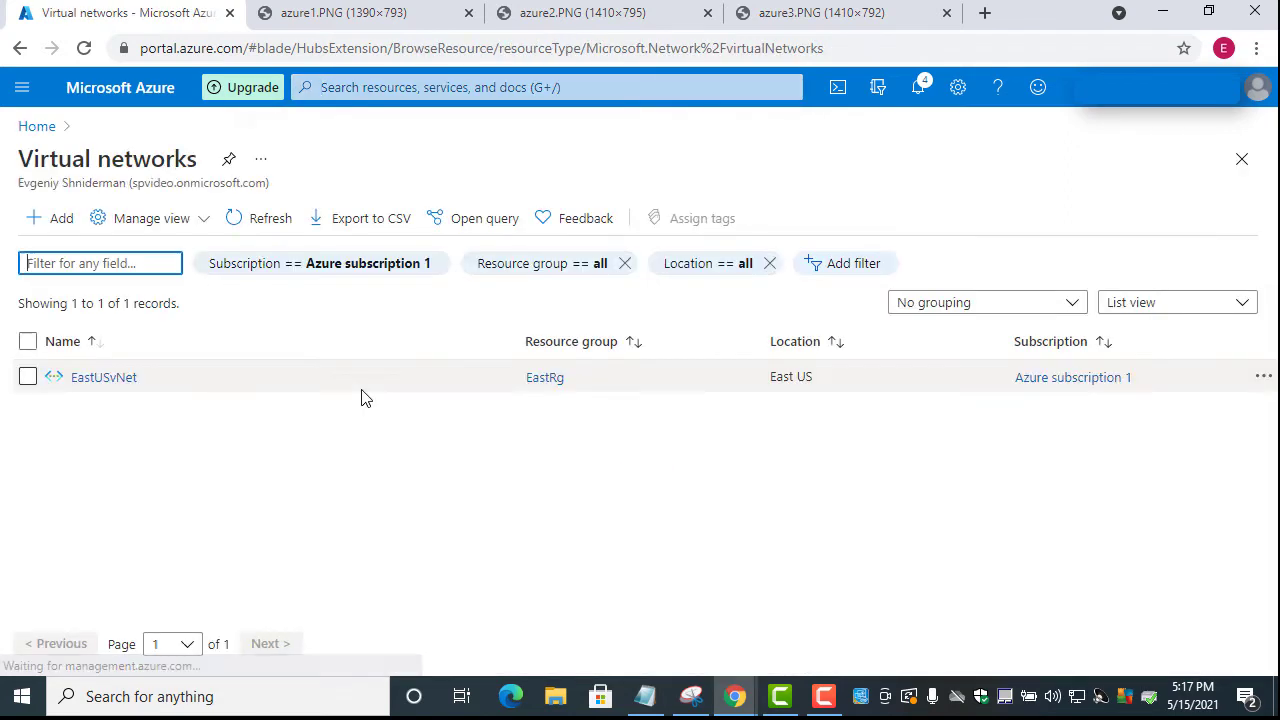
# Refresh the list until WestUSvNet appears, then view the azure2.PNG Network Architecture diagram
pyautogui.click(248, 221)
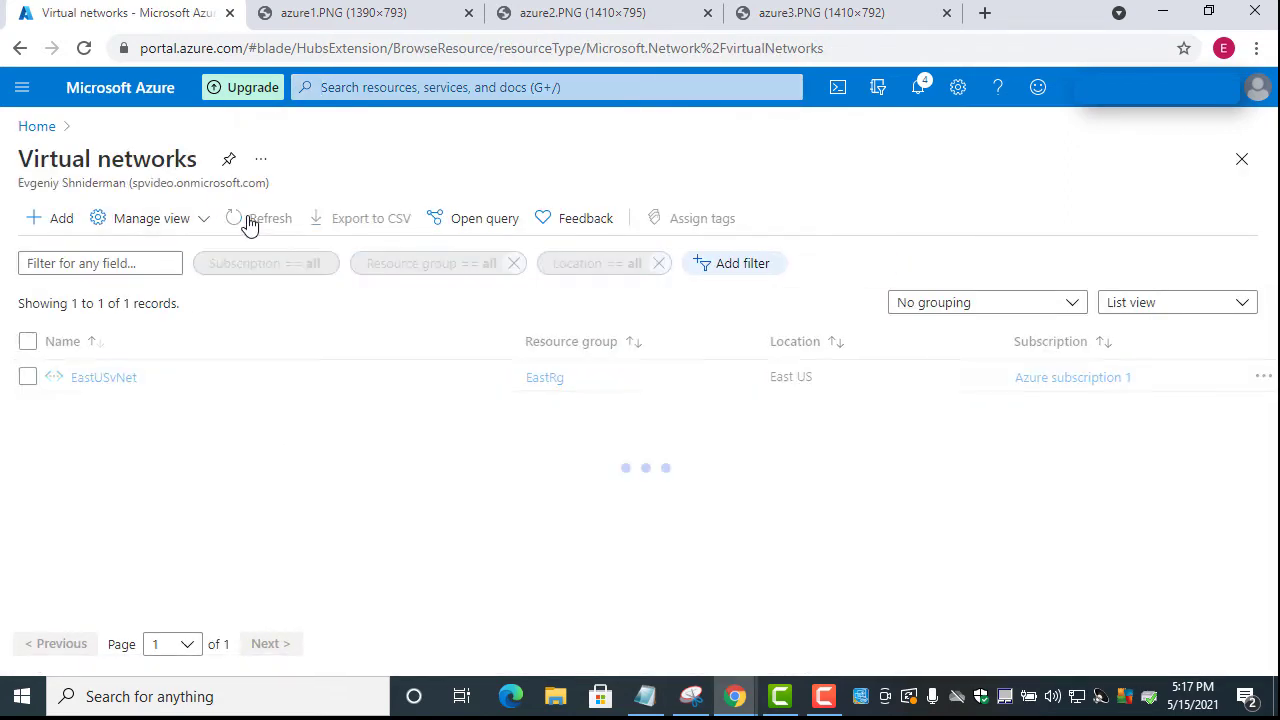
pyautogui.click(249, 222)
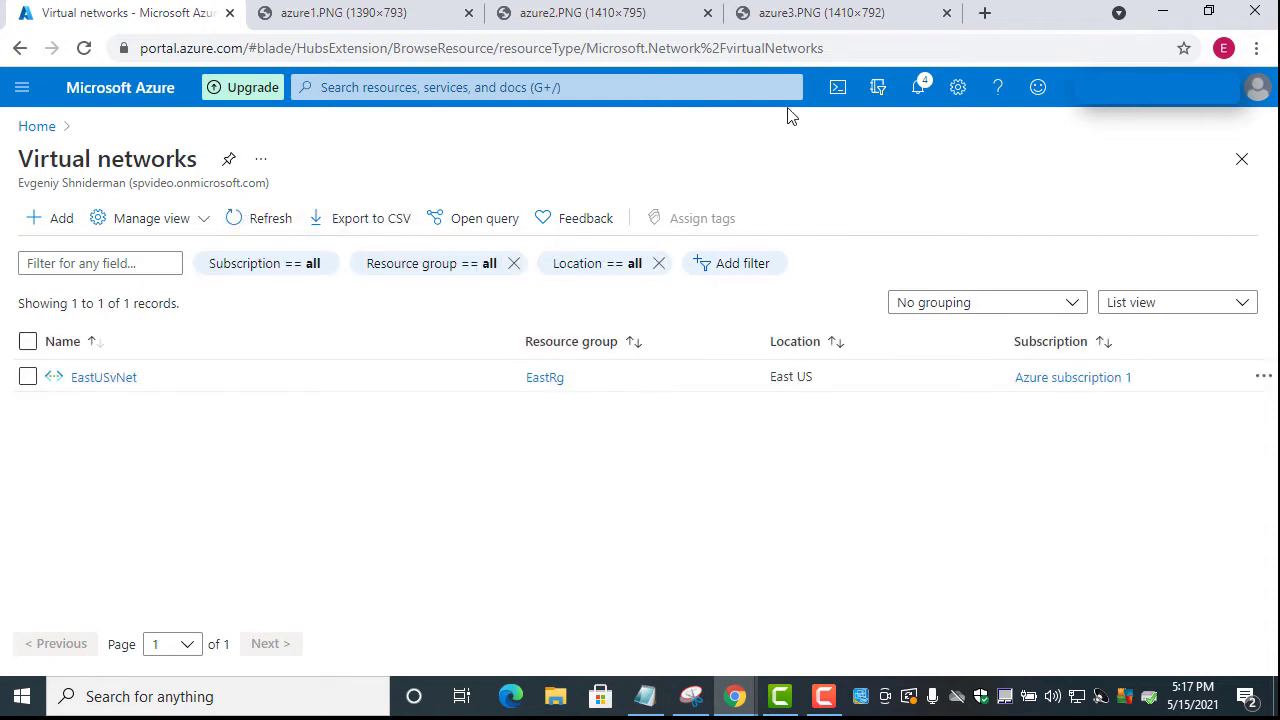
pyautogui.click(919, 92)
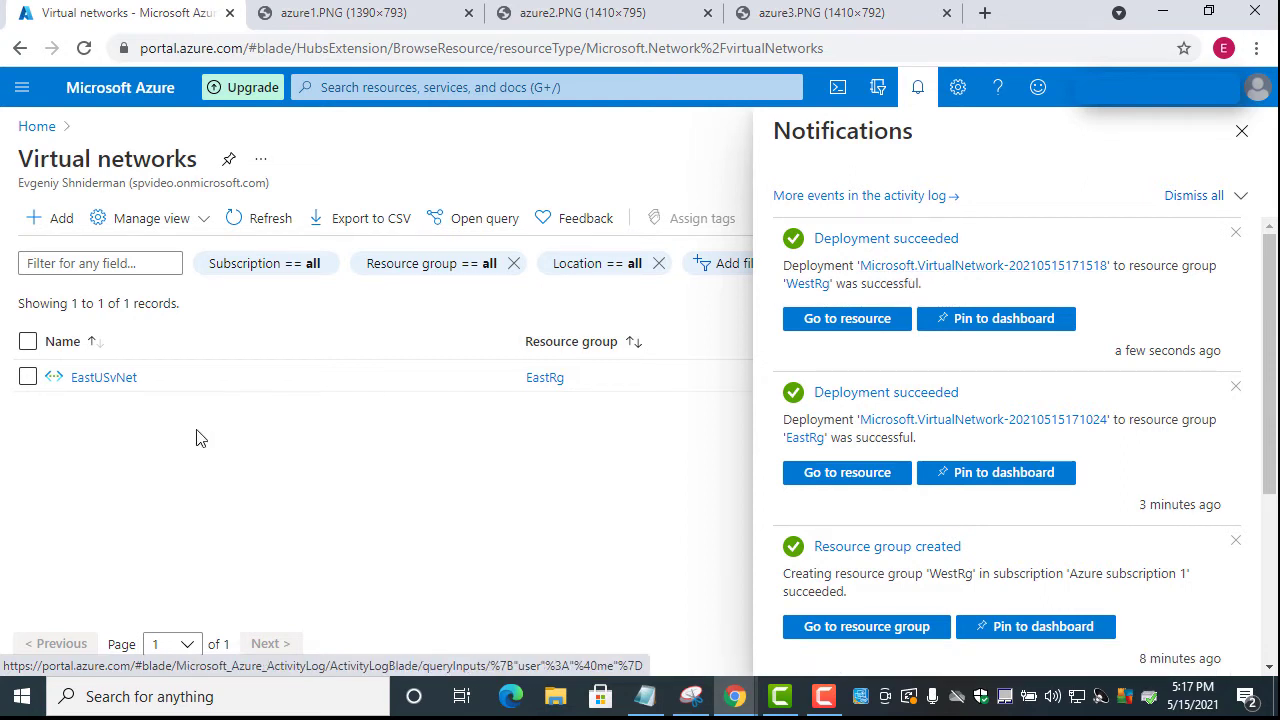
pyautogui.click(254, 226)
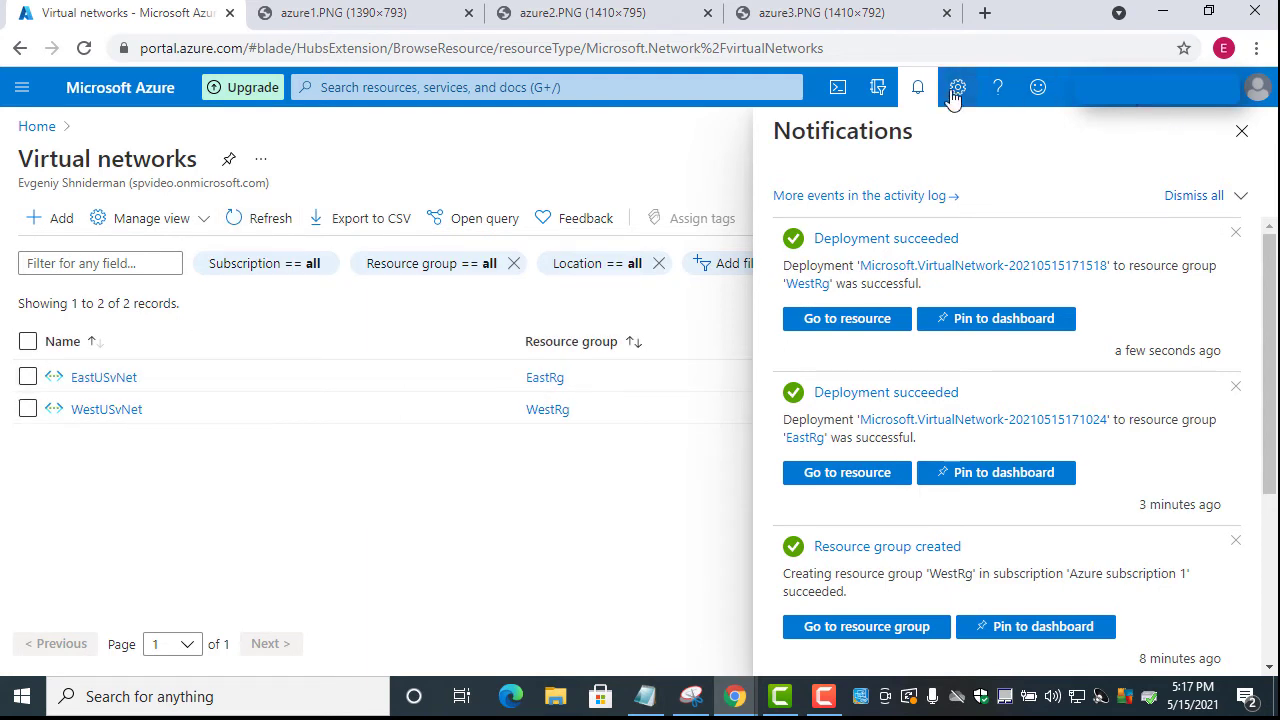
pyautogui.click(918, 88)
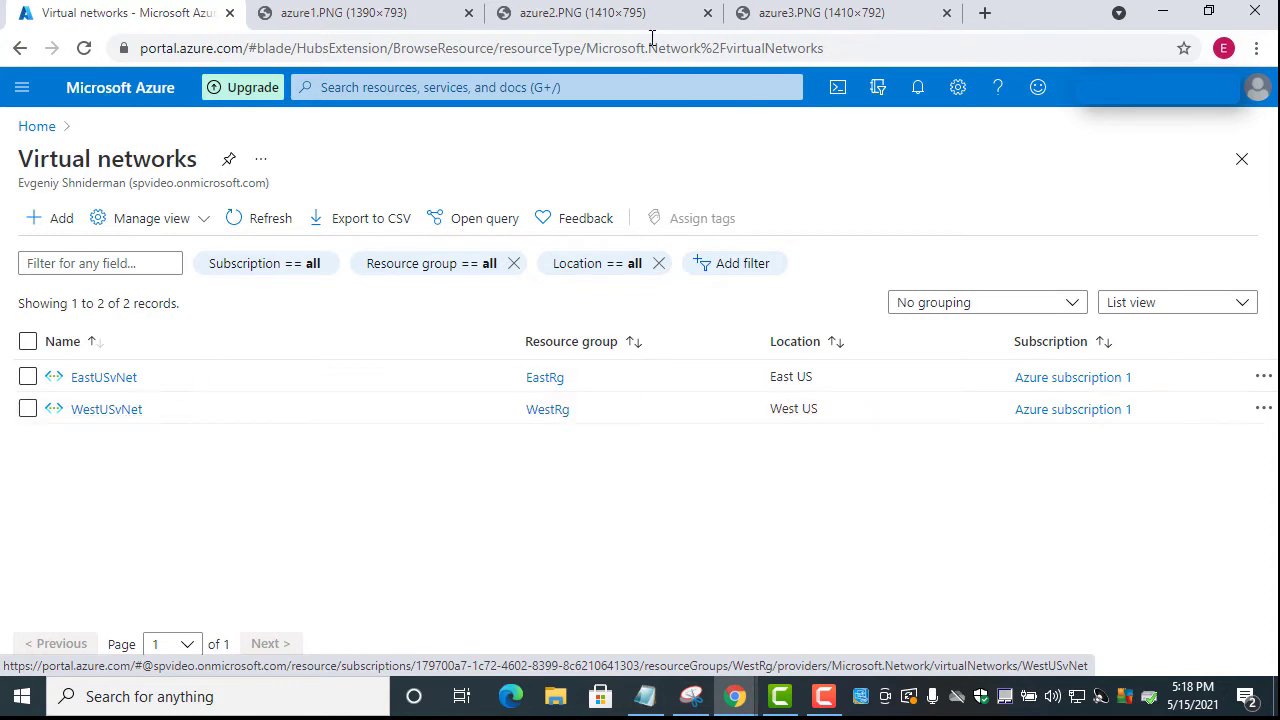
pyautogui.click(609, 18)
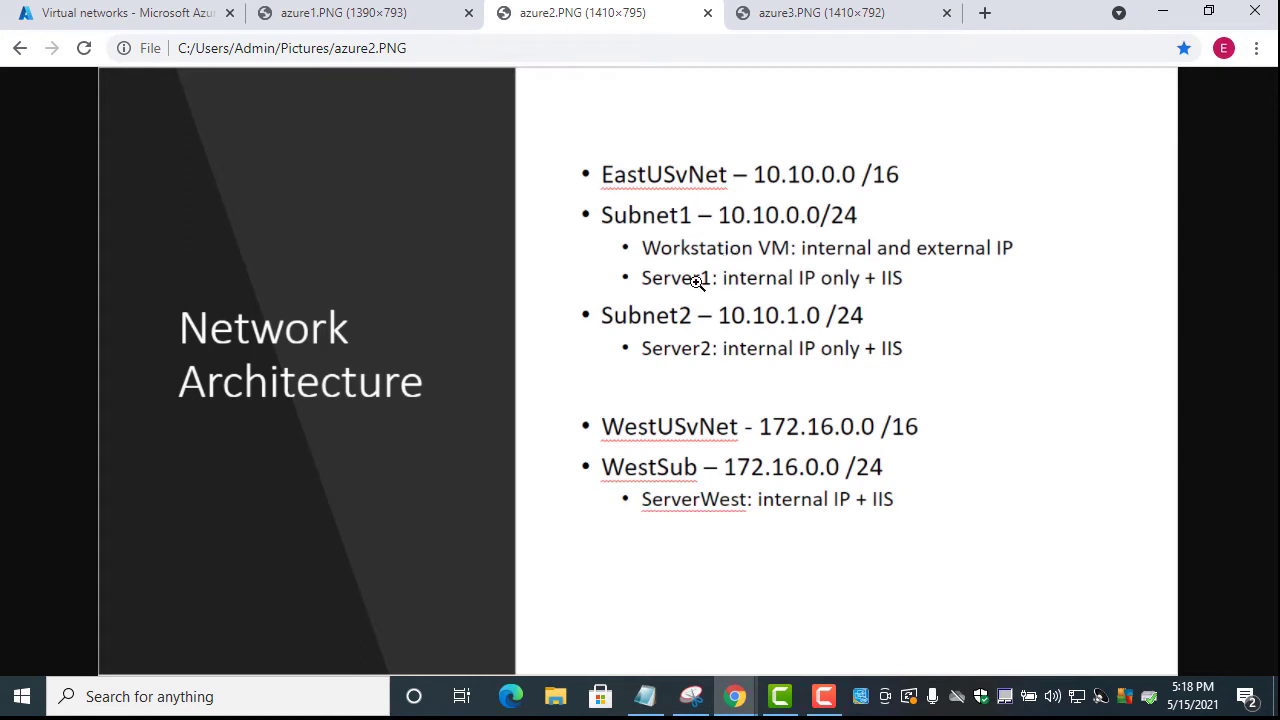
# Go back to the Virtual networks tab and bring up the portal search box
pyautogui.click(155, 13)
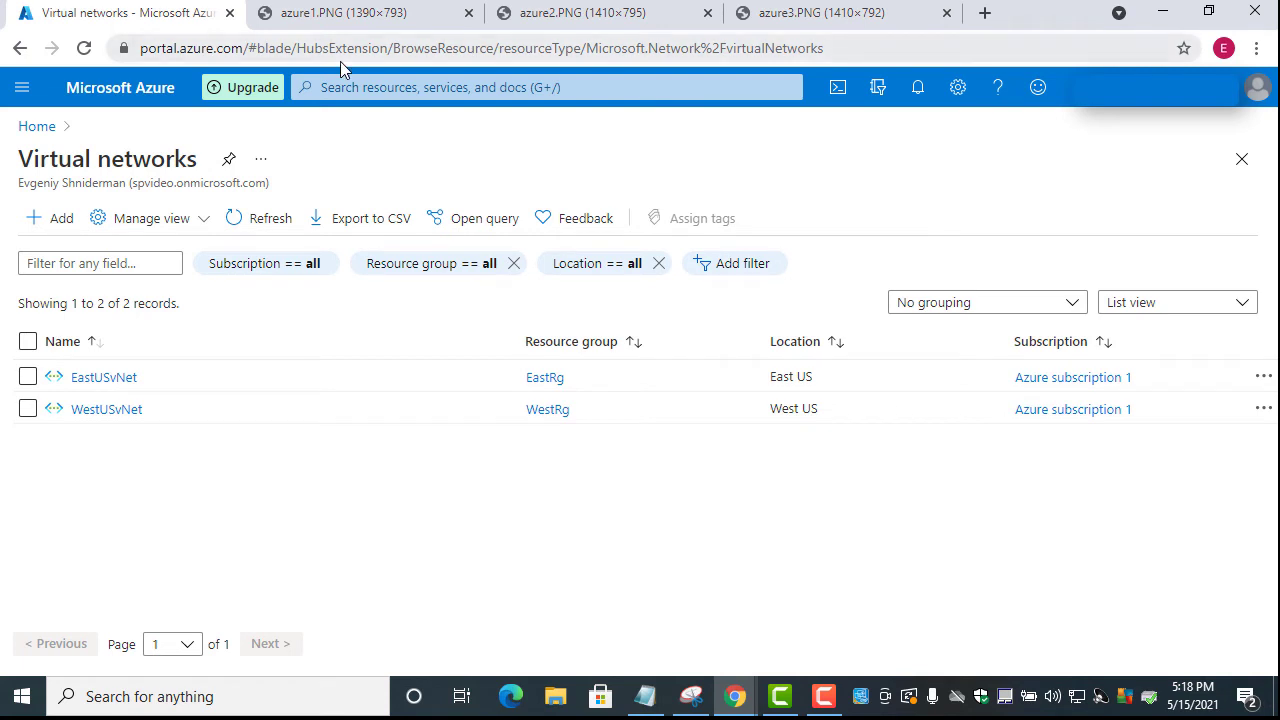
pyautogui.click(392, 84)
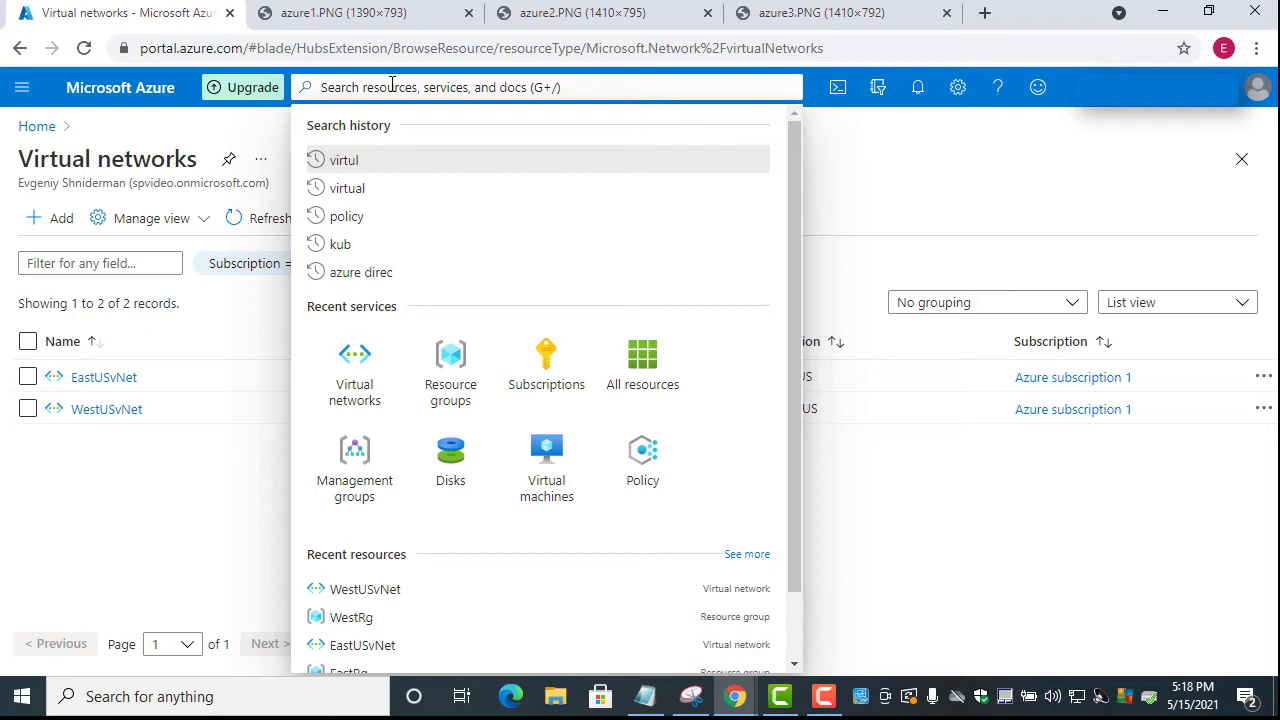
# Search 'virtual', go to Virtual machines, and start creating a new virtual machine
pyautogui.write('viru')
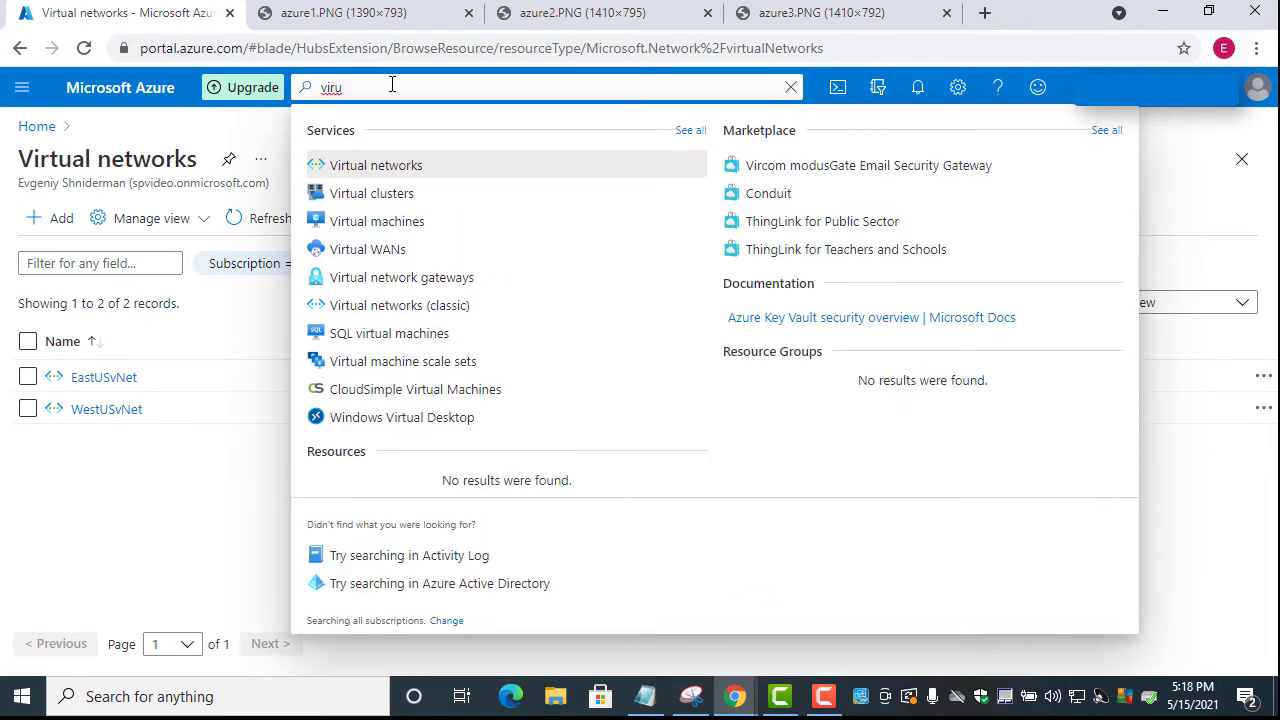
pyautogui.press('BackSpace')
pyautogui.press('BackSpace')
pyautogui.write('rtual')
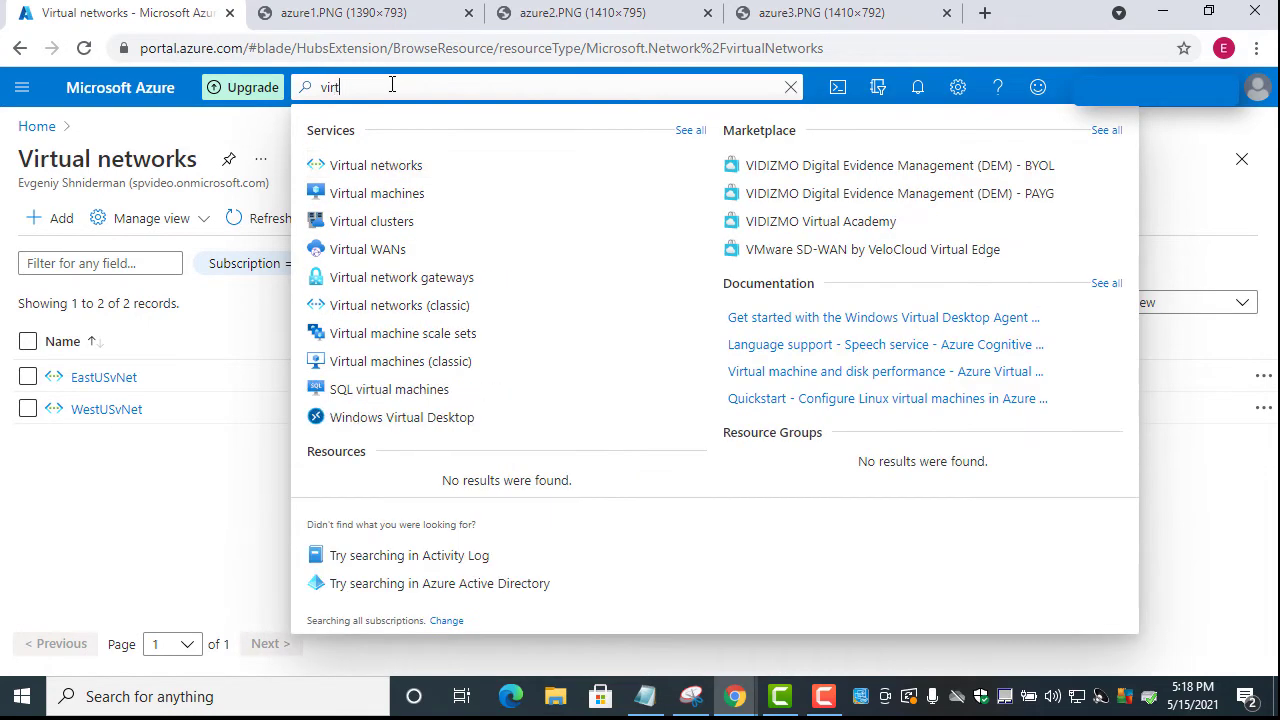
pyautogui.click(385, 193)
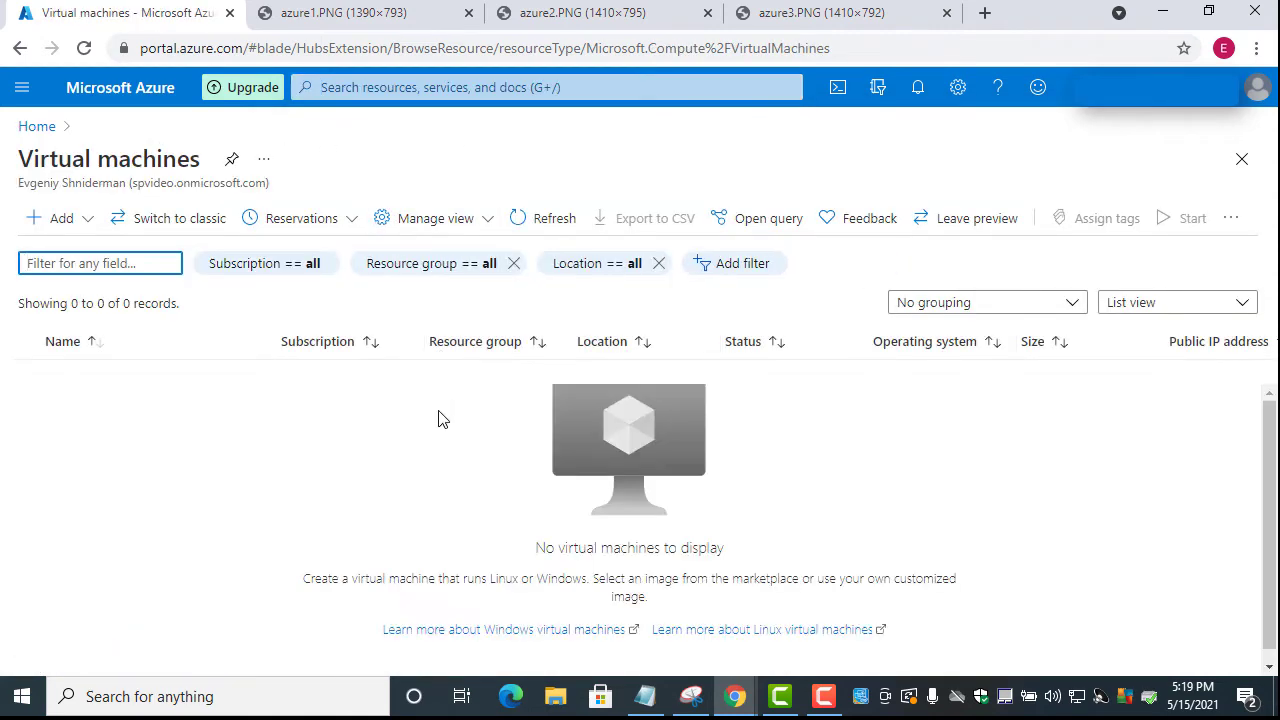
pyautogui.click(62, 220)
pyautogui.click(76, 254)
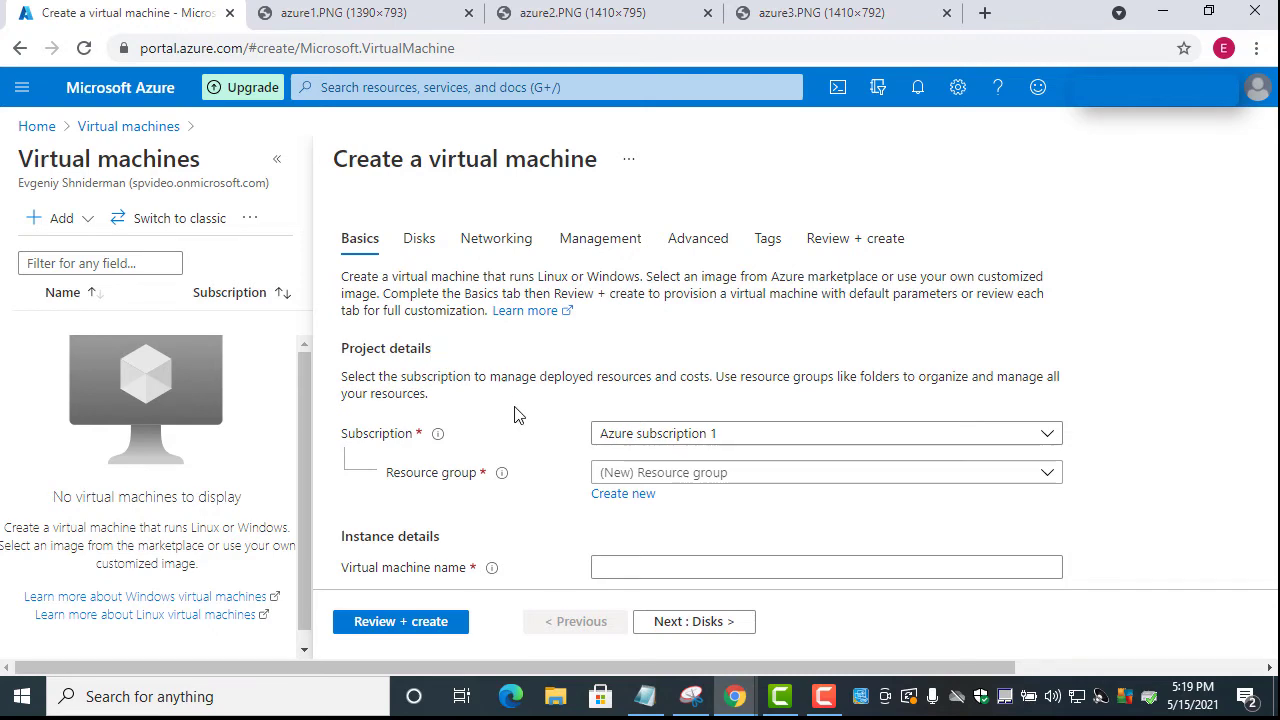
# Select EastRg as the VM's resource group and enter Workstation as its name
pyautogui.scroll(-2, 510, 400)
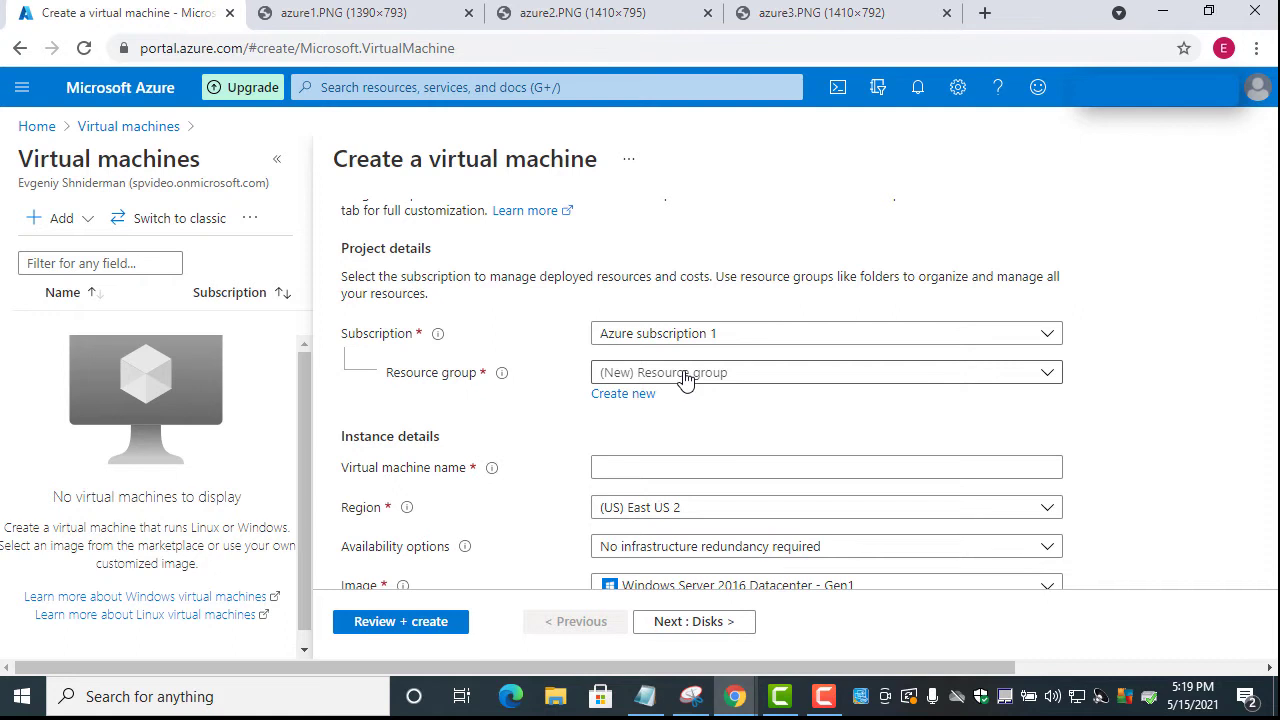
pyautogui.click(686, 378)
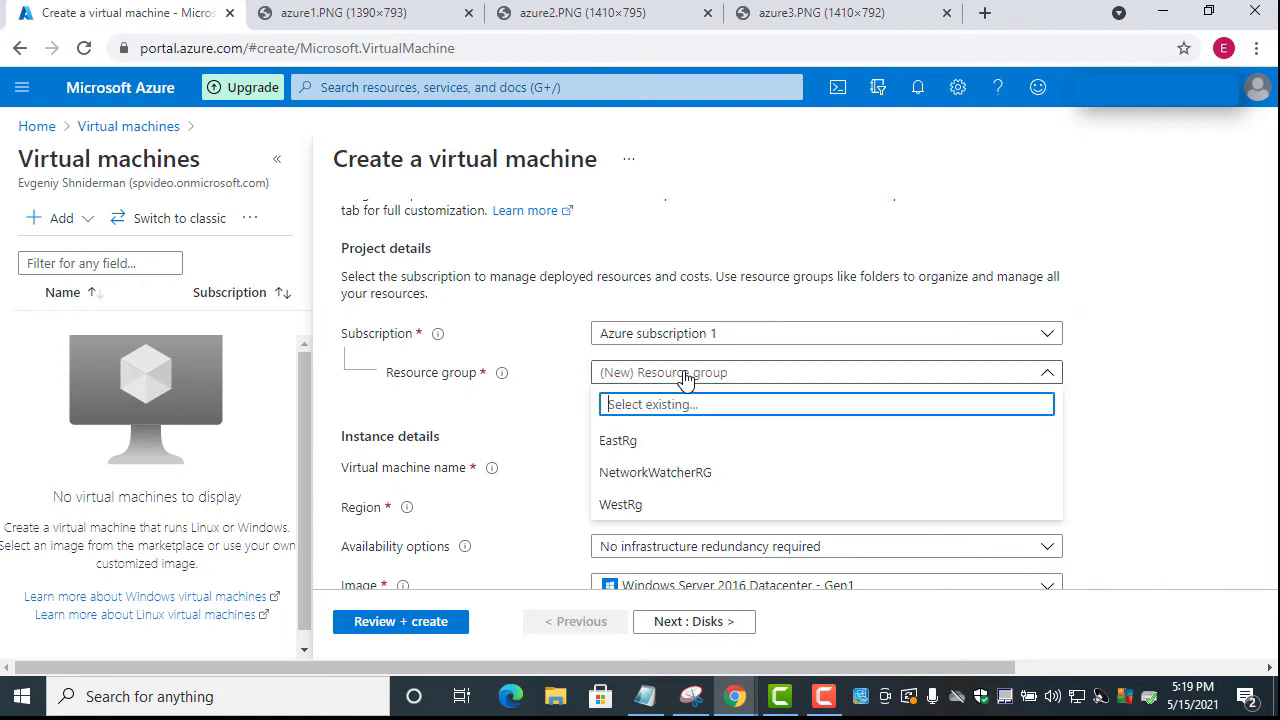
pyautogui.click(643, 450)
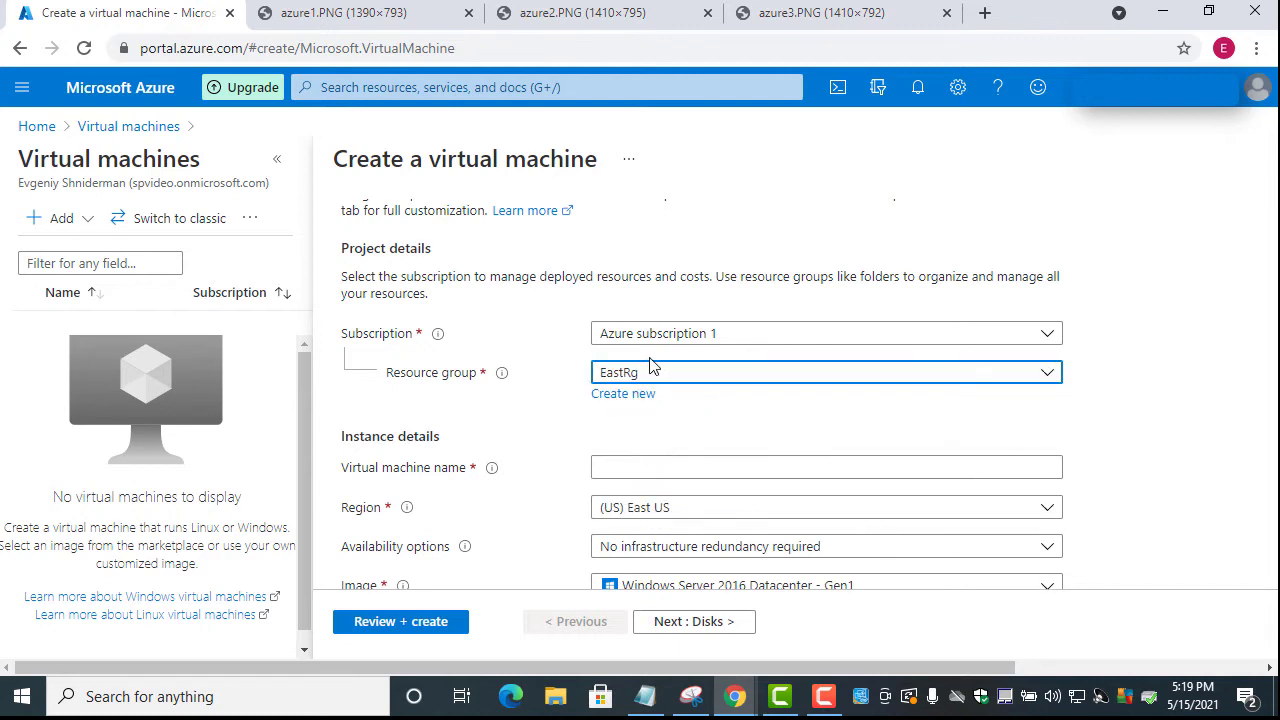
pyautogui.scroll(-1, 652, 366)
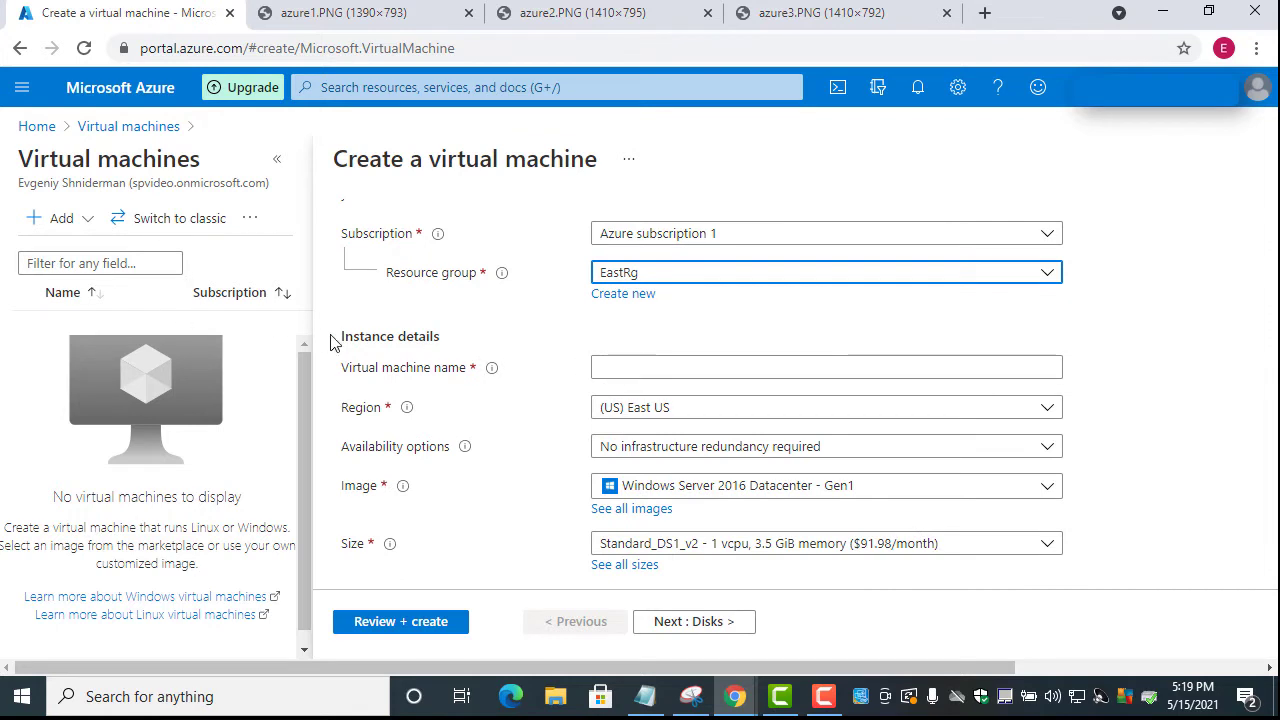
pyautogui.click(633, 369)
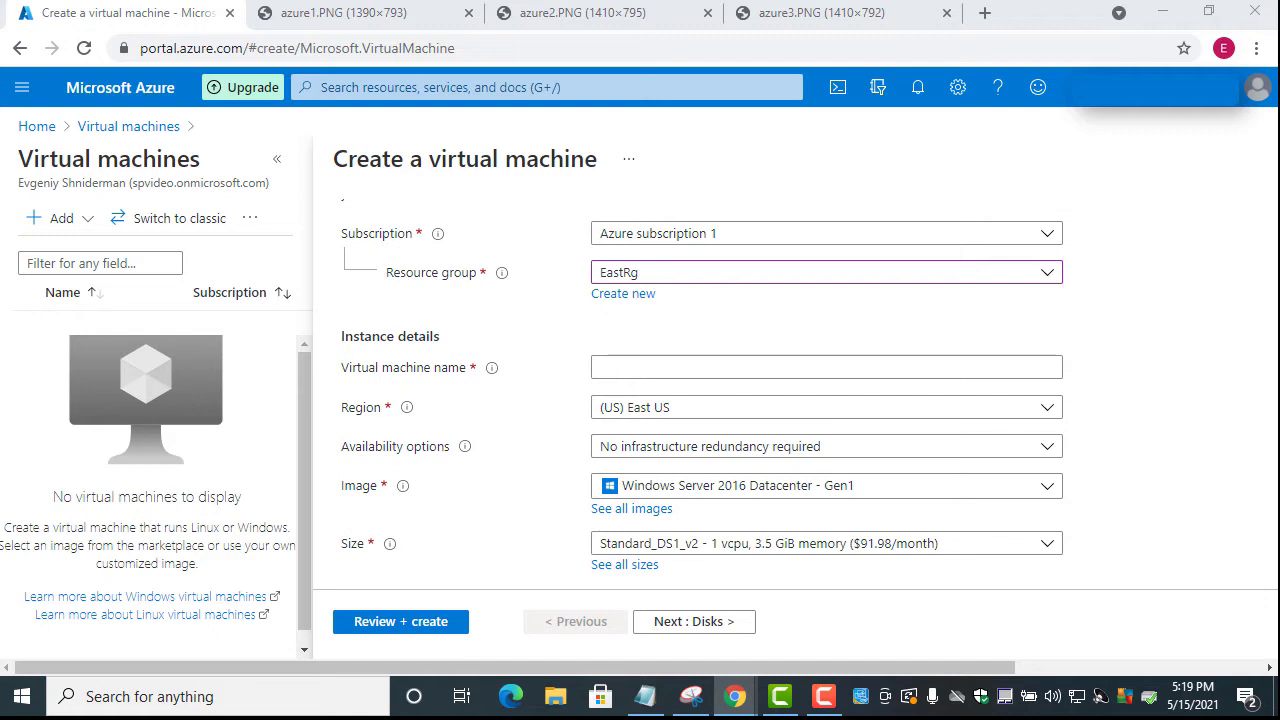
pyautogui.click(626, 368)
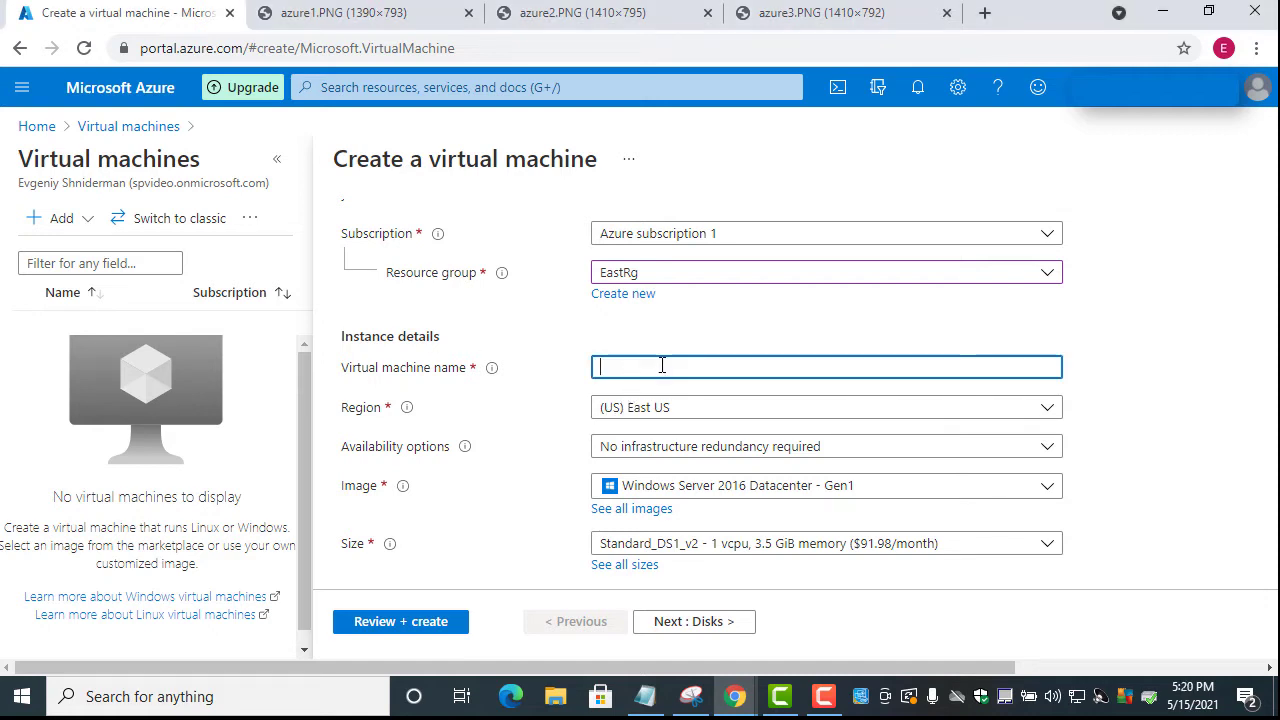
pyautogui.write('Workstation')
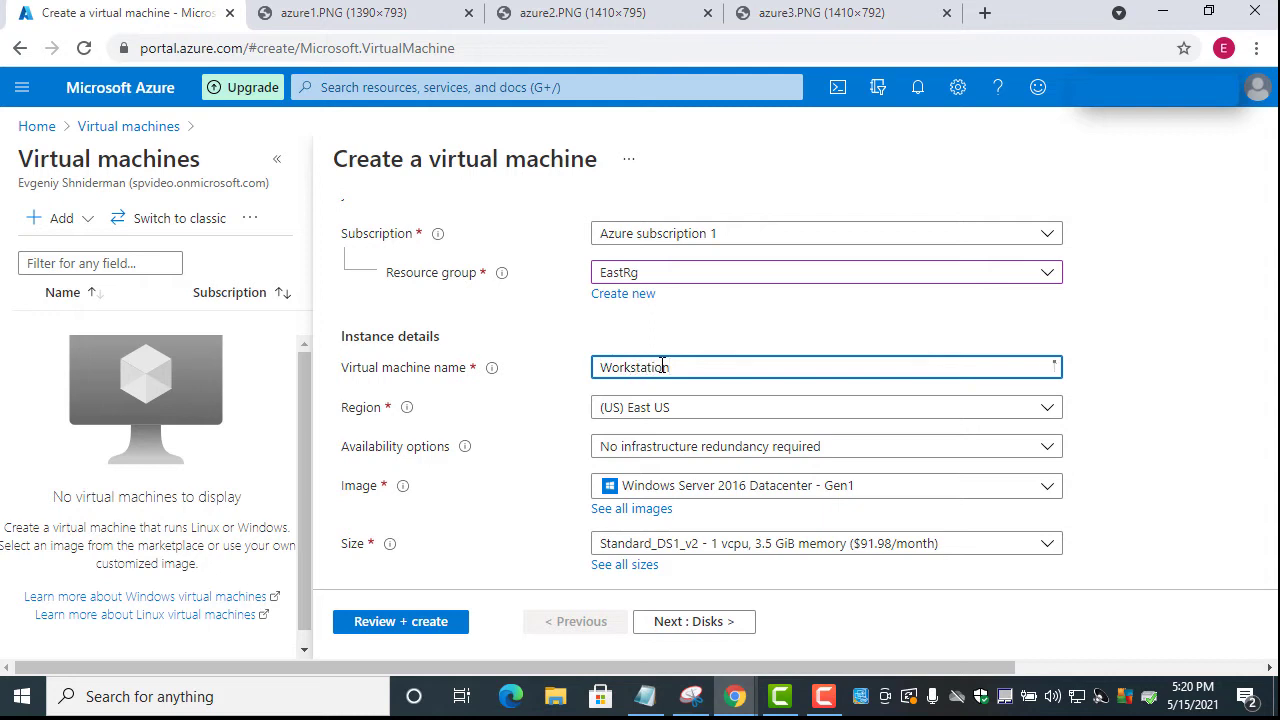
pyautogui.scroll(-1, 674, 366)
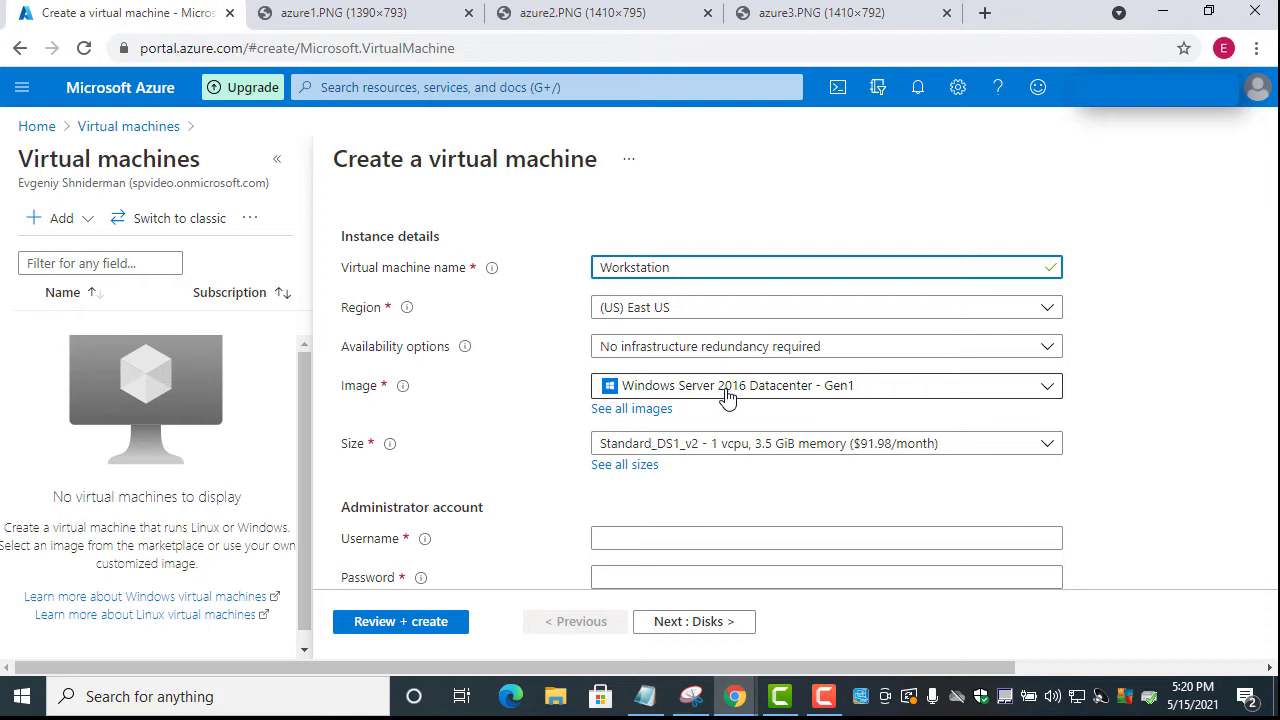
# Choose Windows Server 2019 Datacenter - Gen1 as the VM image
pyautogui.click(725, 397)
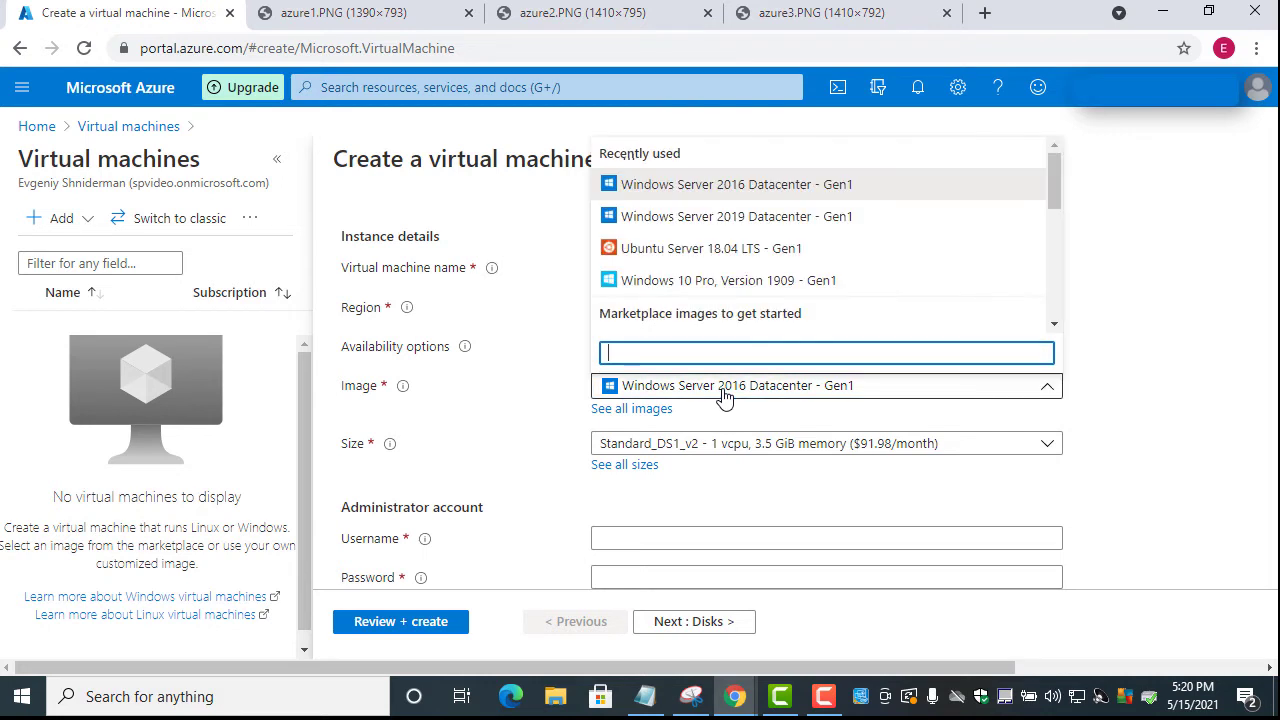
pyautogui.click(668, 220)
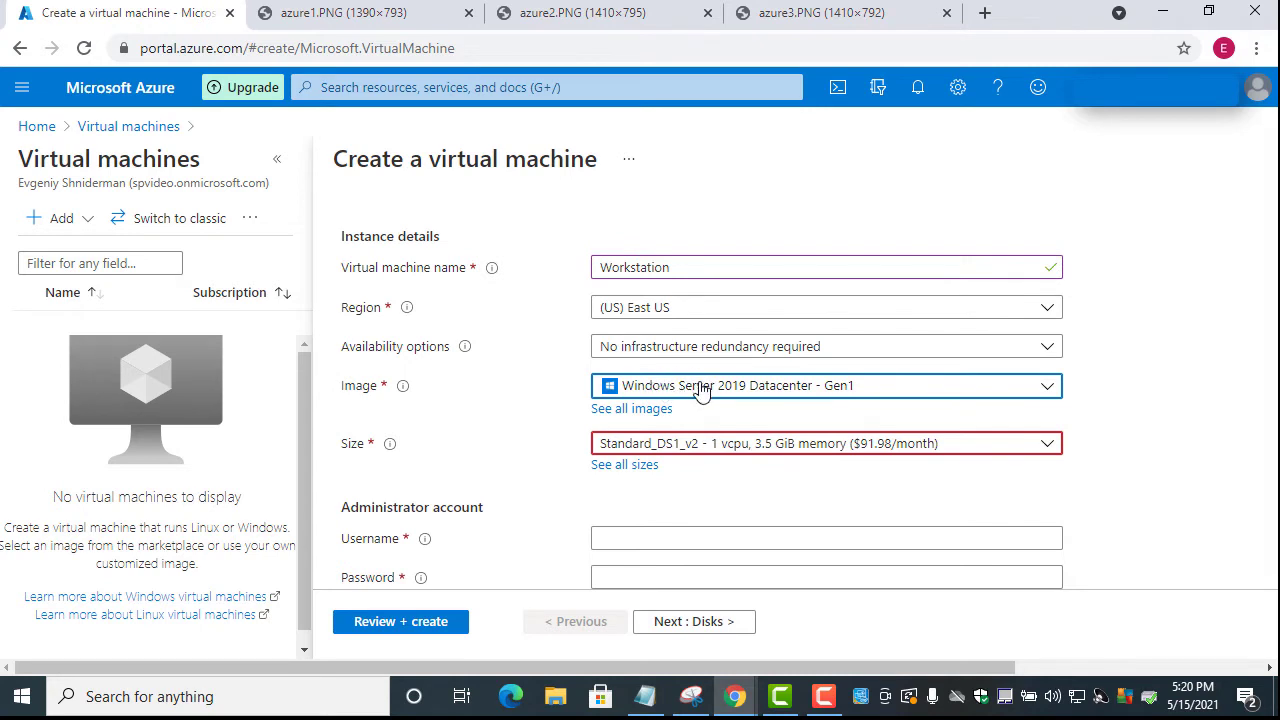
pyautogui.scroll(-1, 663, 389)
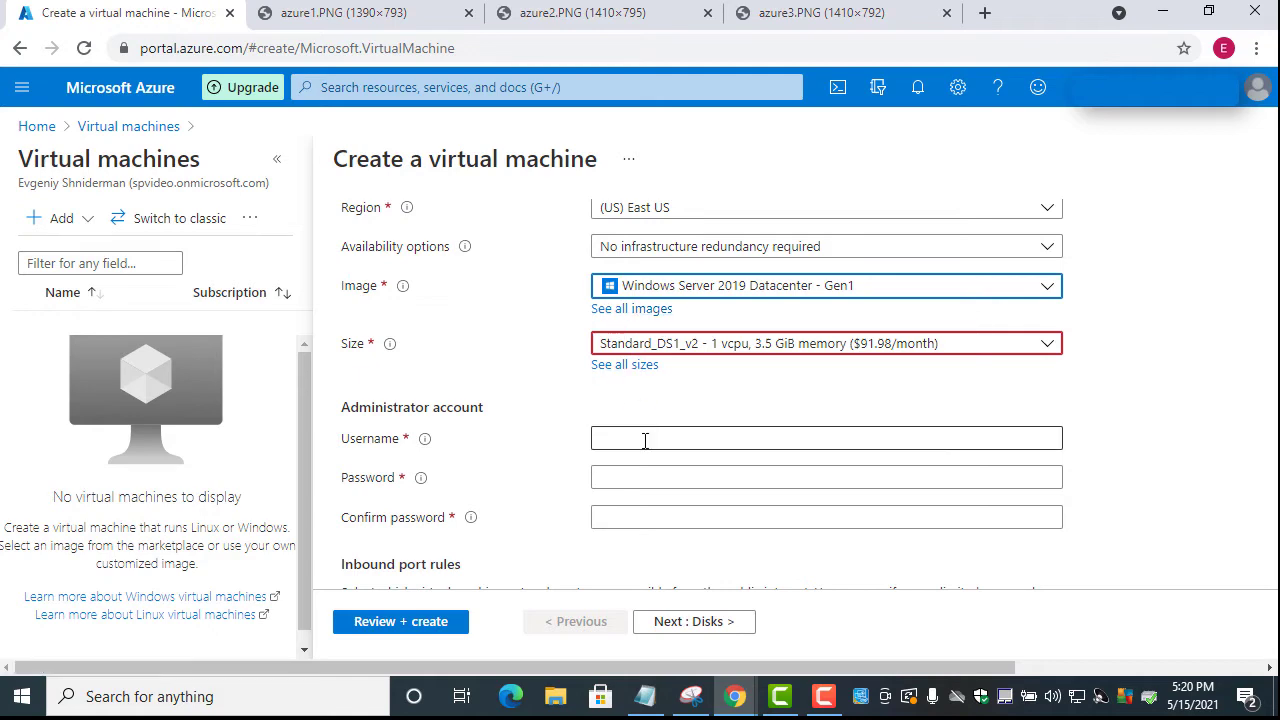
pyautogui.scroll(-3, 645, 440)
pyautogui.scroll(3, 645, 440)
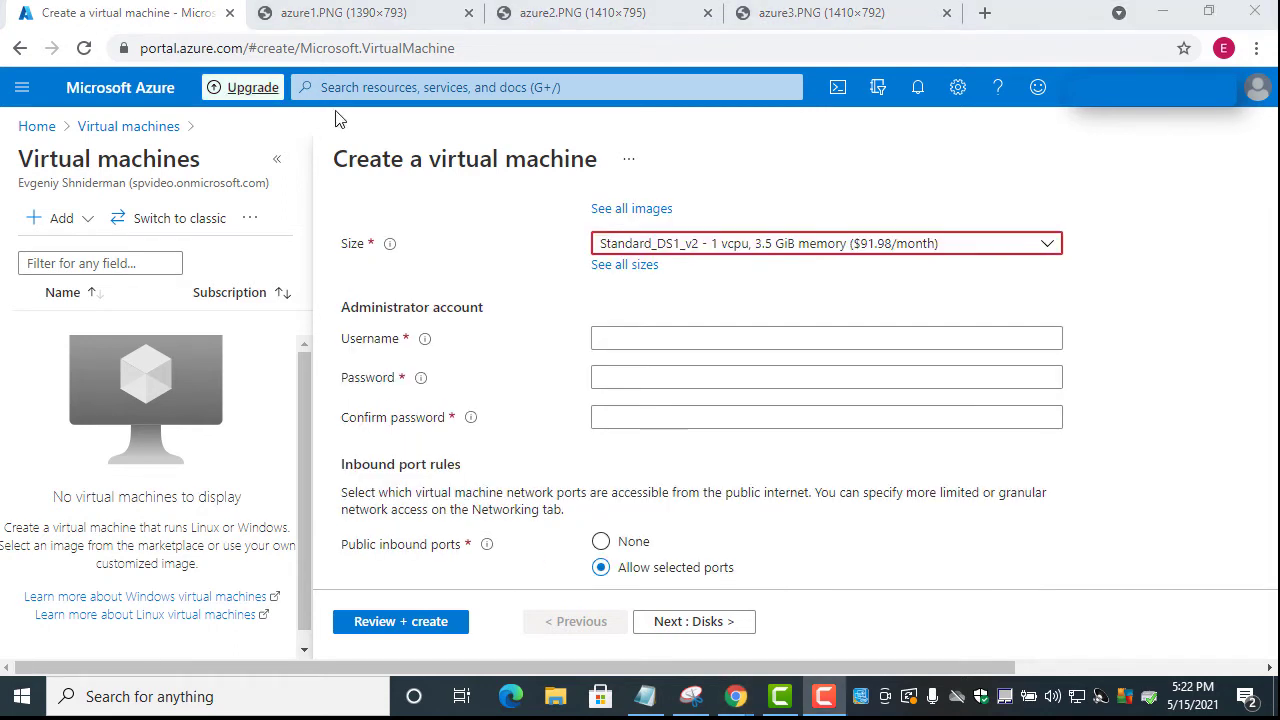
# Fill in the administrator username and password with confirmation, then continue to Disks
pyautogui.click(625, 341)
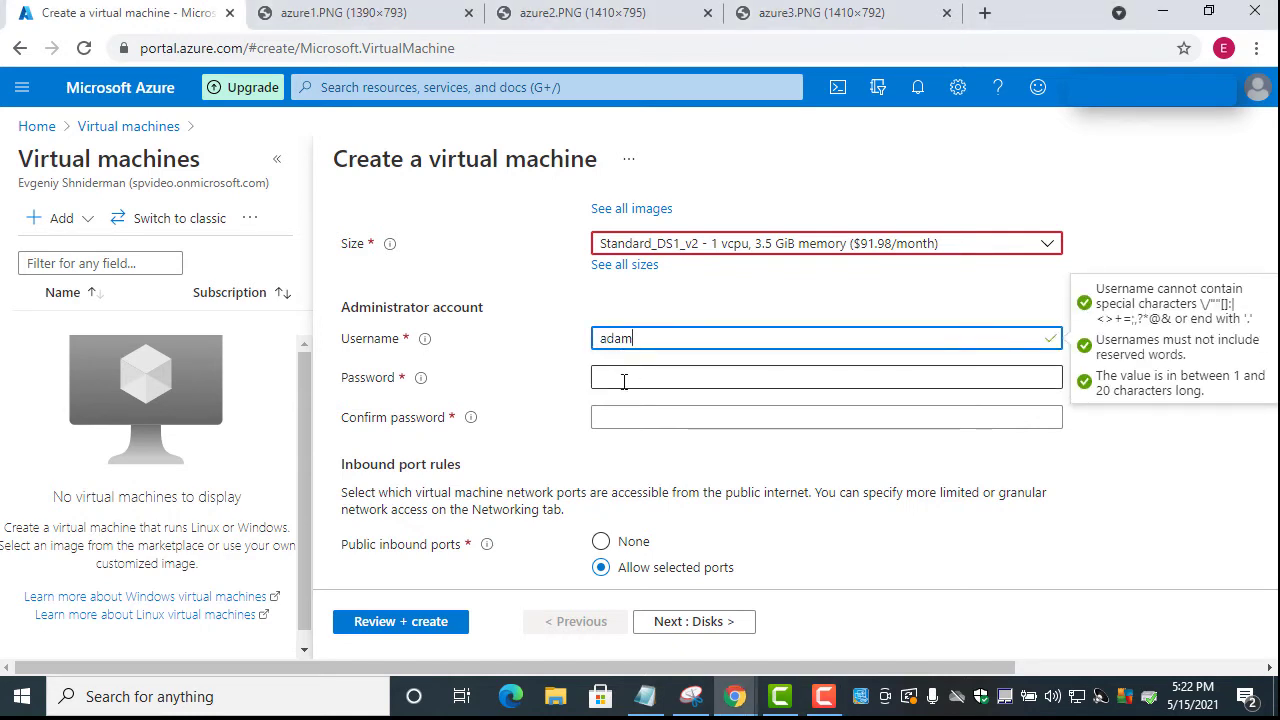
pyautogui.click(623, 381)
pyautogui.hotkey('ctrl', 'v')
pyautogui.click(617, 419)
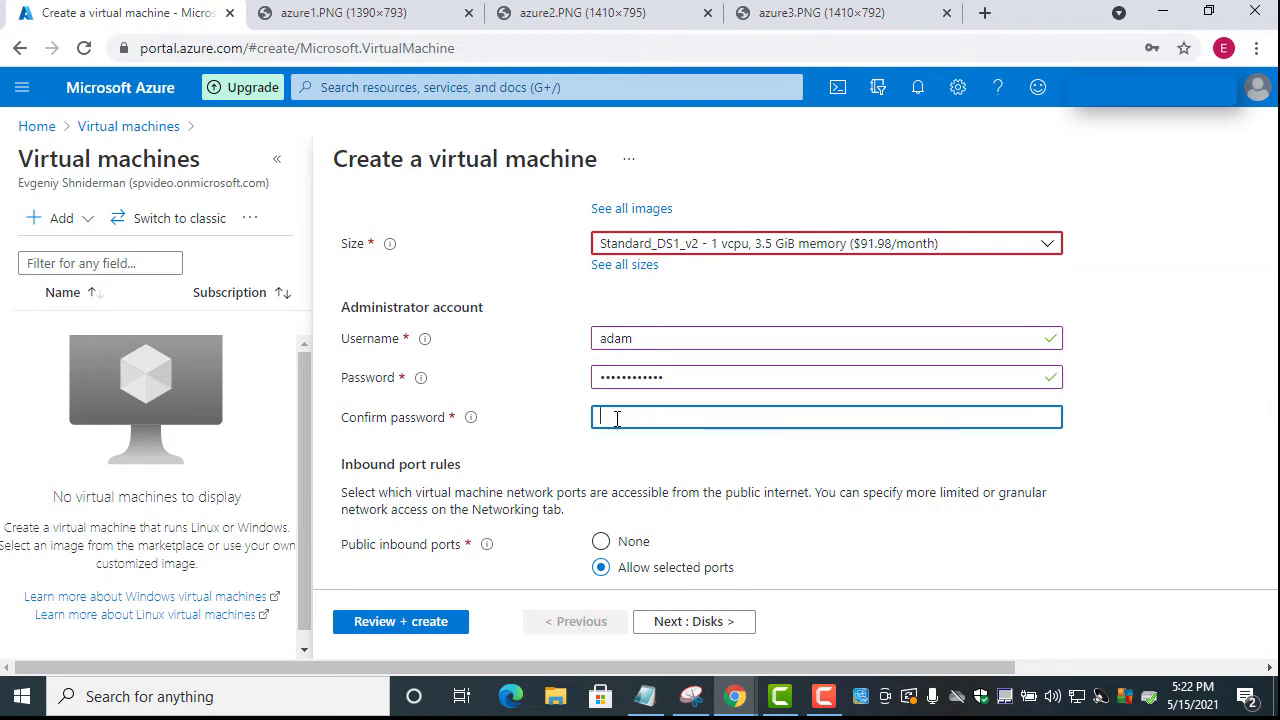
pyautogui.hotkey('ctrl', 'v')
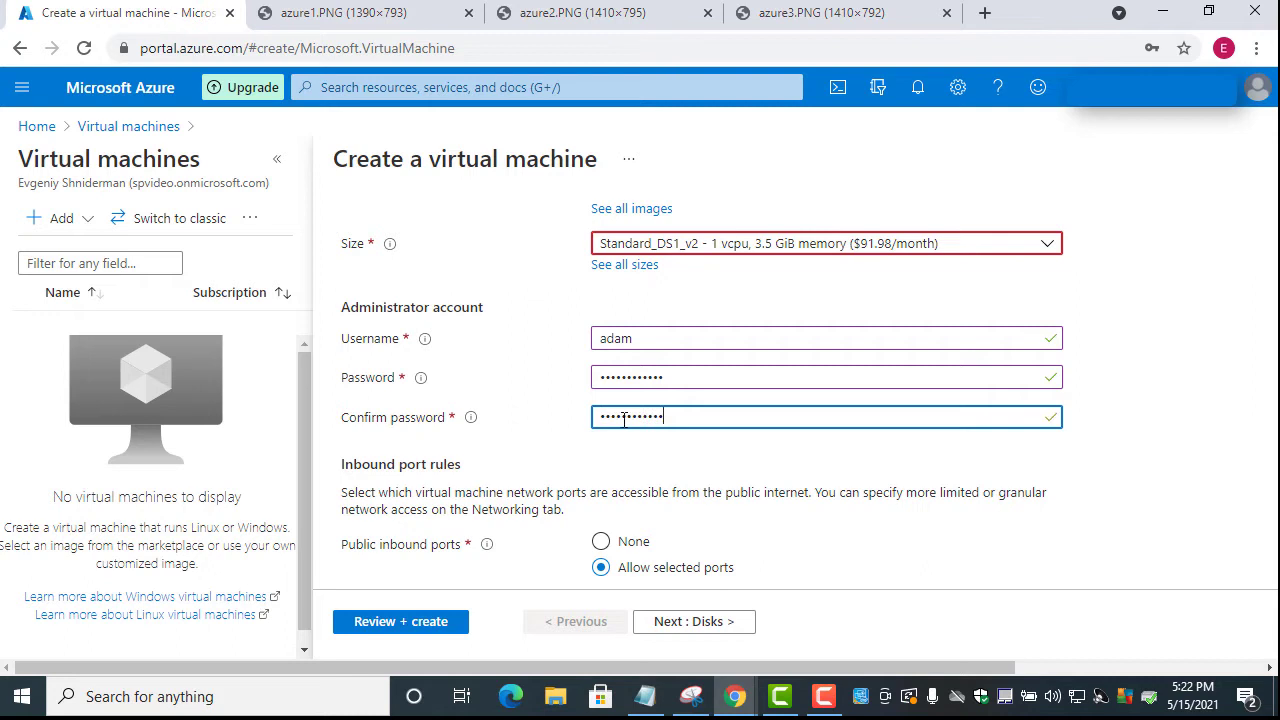
pyautogui.scroll(-3, 625, 415)
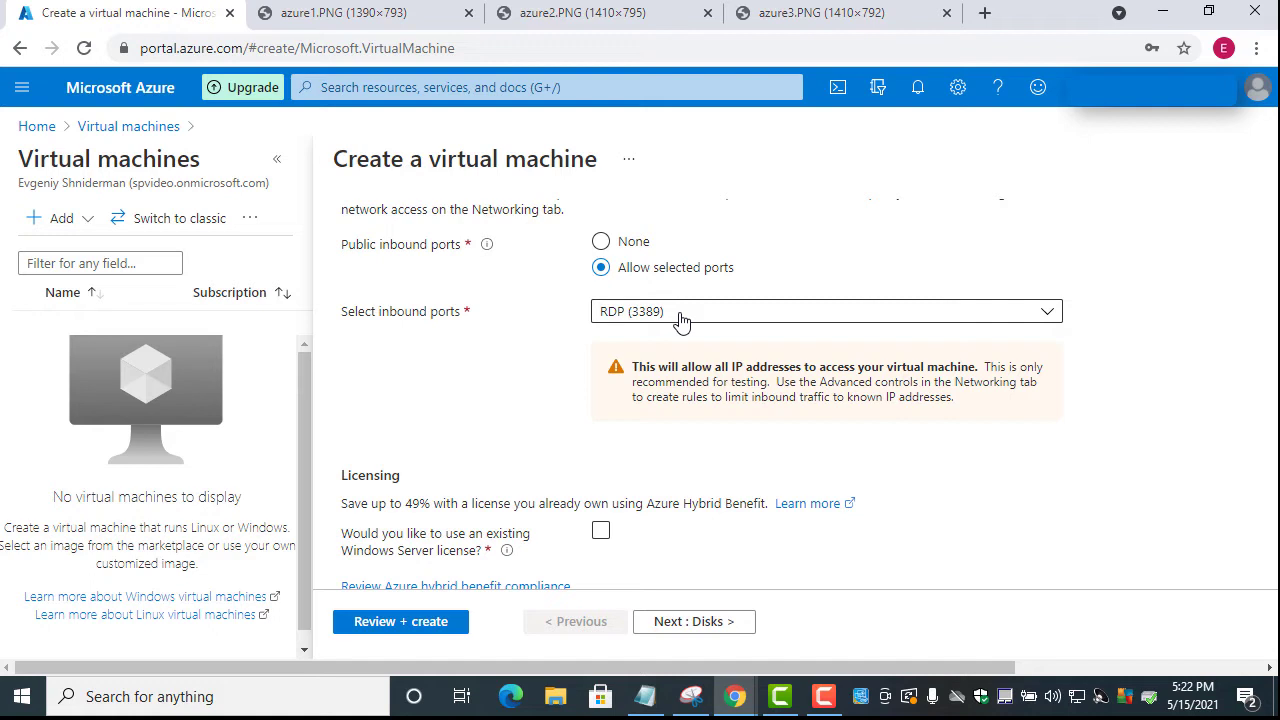
pyautogui.scroll(-1, 680, 318)
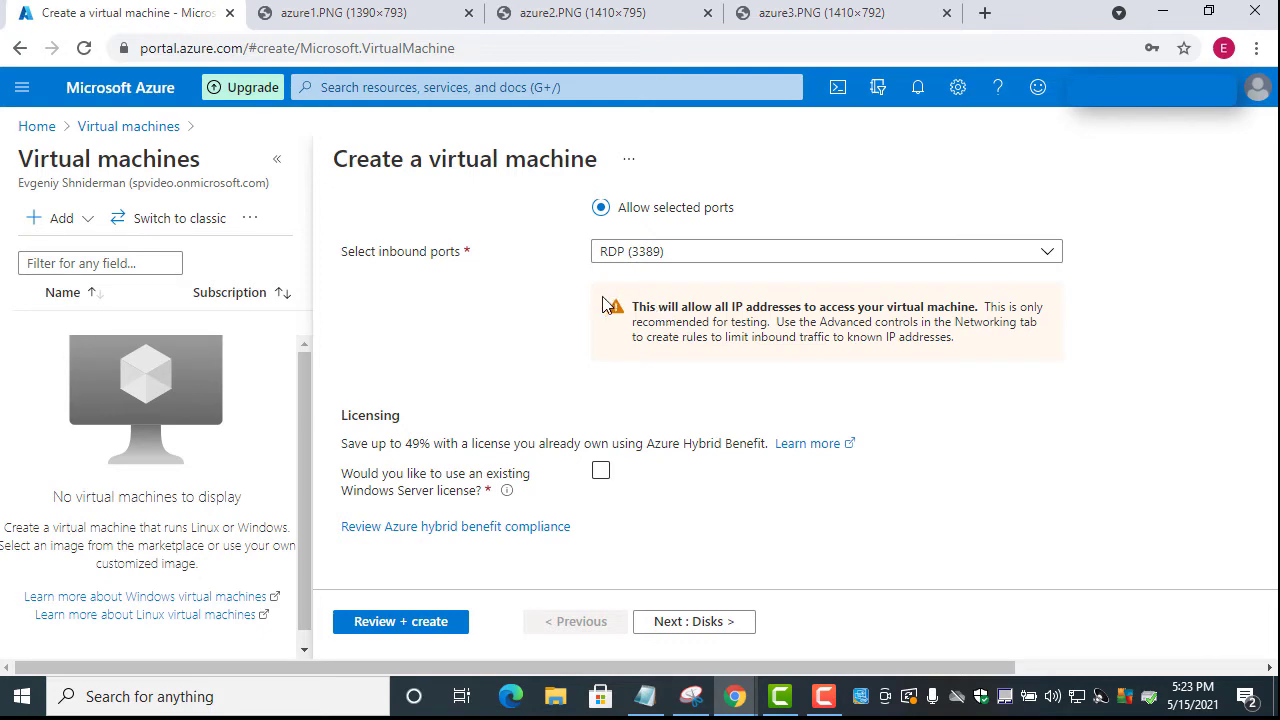
pyautogui.scroll(5, 603, 332)
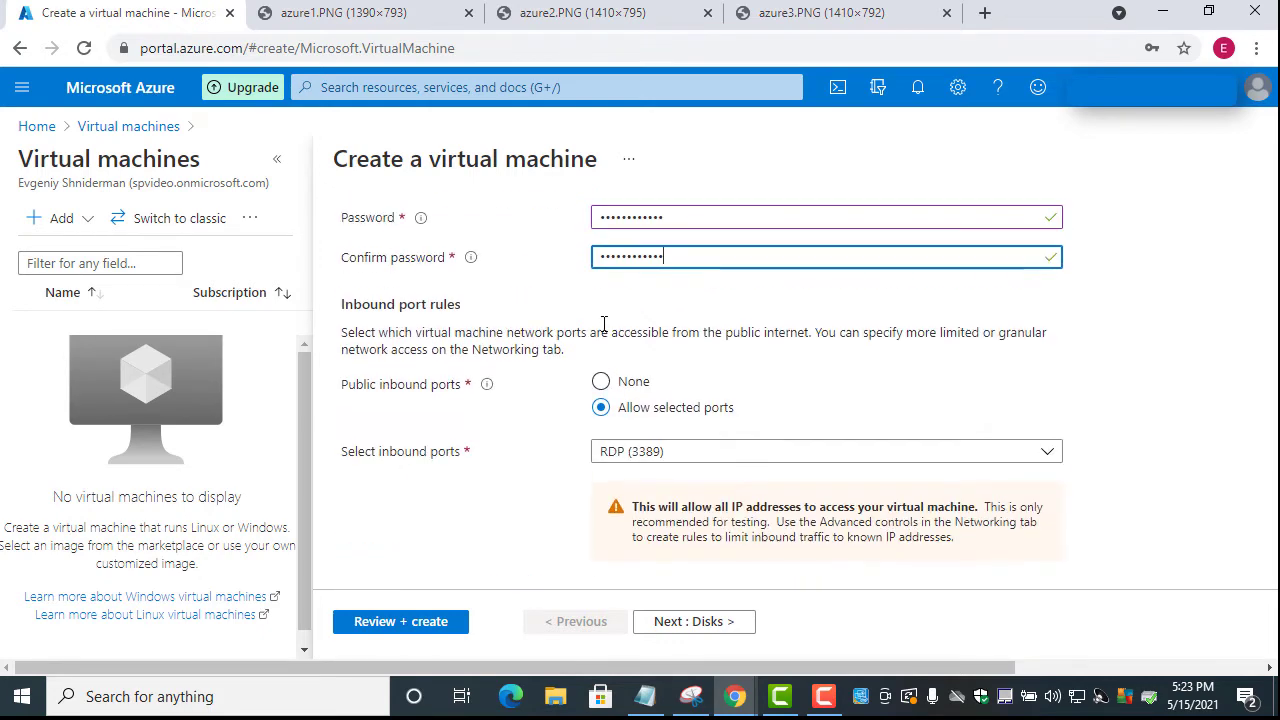
pyautogui.scroll(-5, 605, 332)
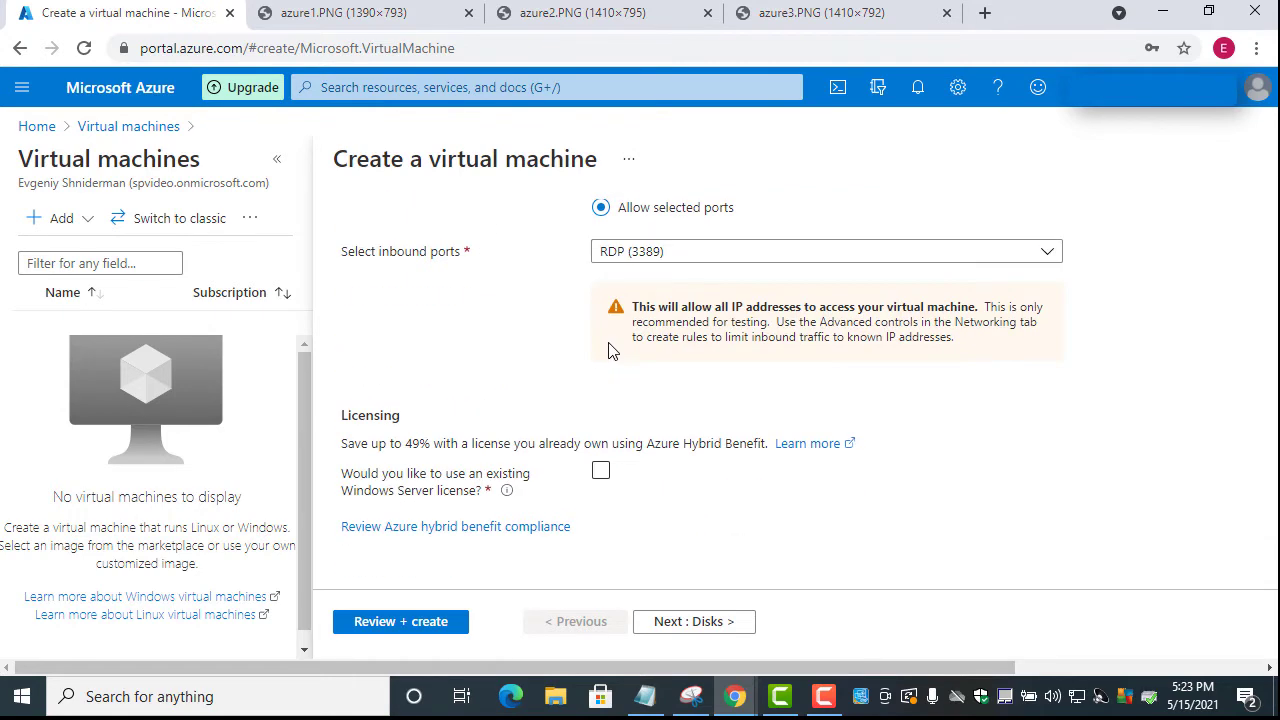
pyautogui.click(709, 621)
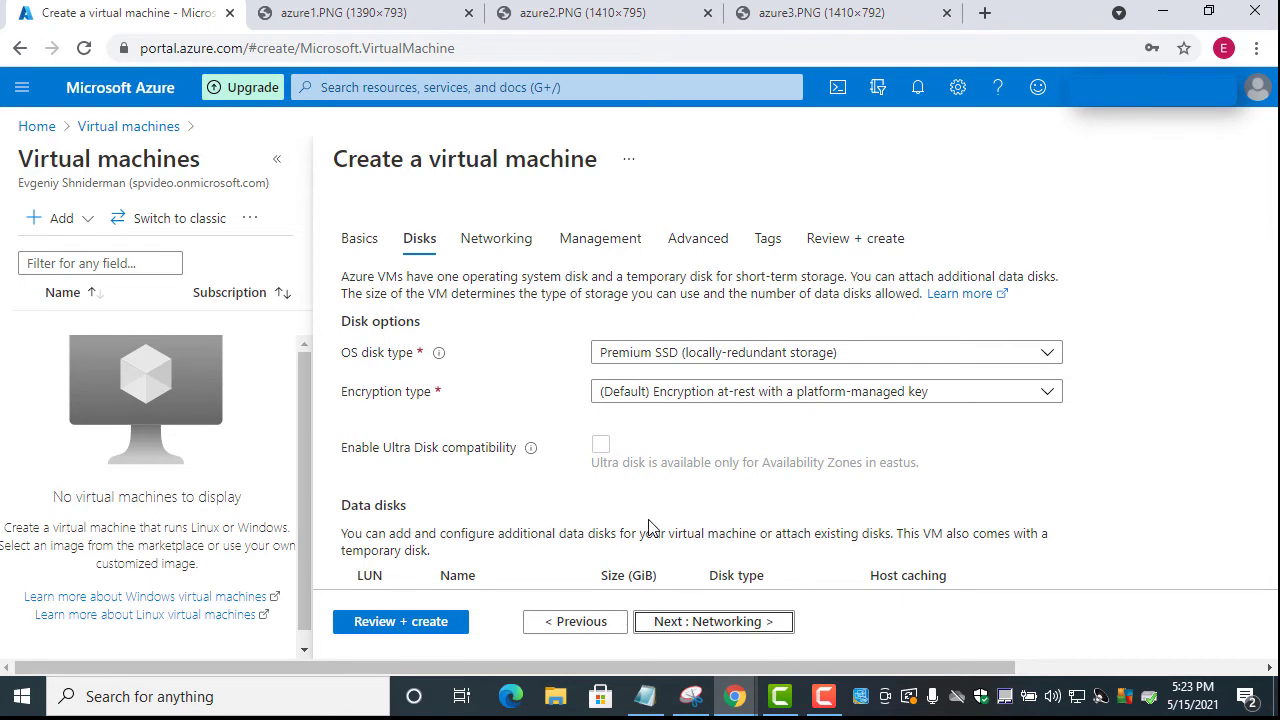
# Accept defaults through Networking, Management, Advanced and Tags, then create the Workstation VM
pyautogui.click(707, 622)
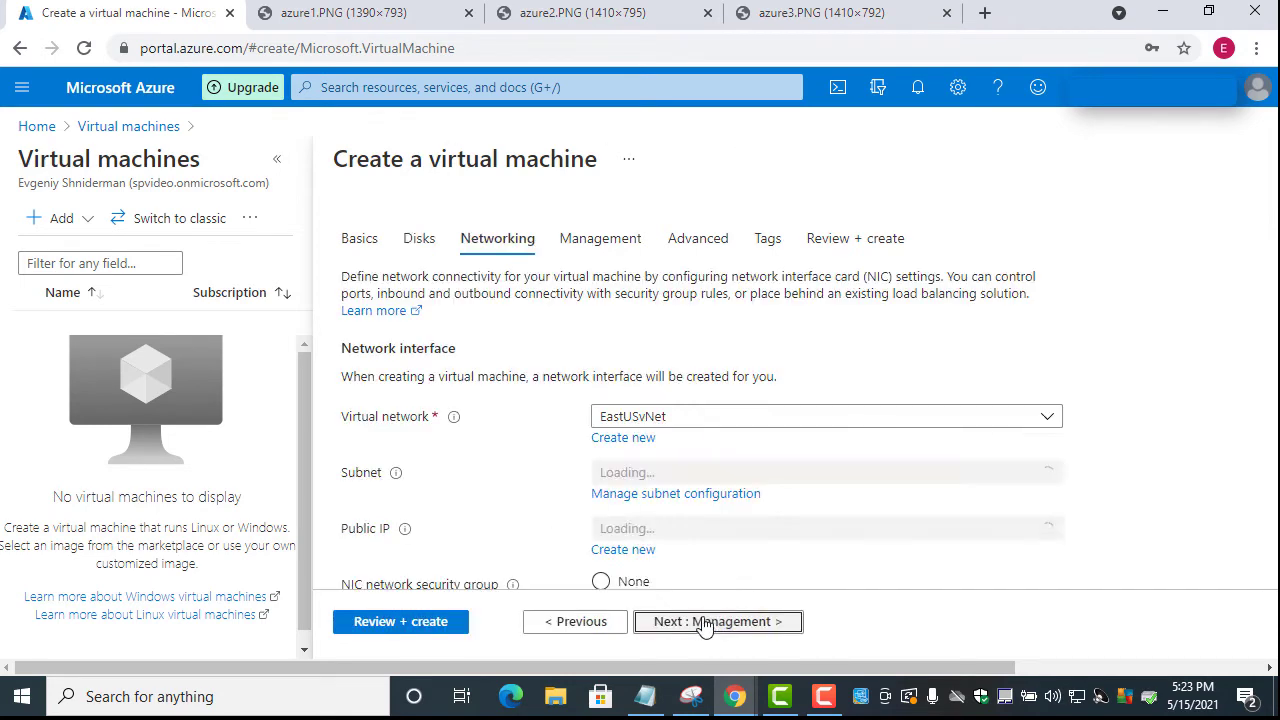
pyautogui.scroll(-2, 568, 416)
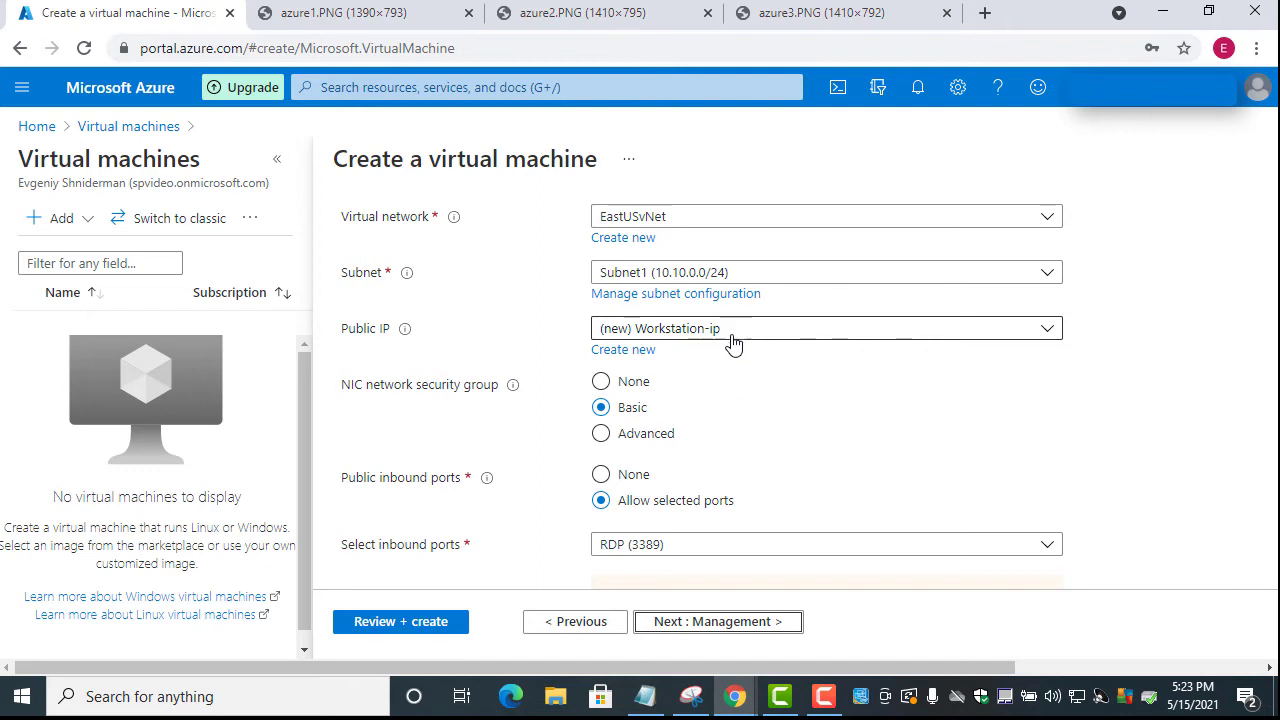
pyautogui.scroll(-1, 732, 362)
pyautogui.click(699, 634)
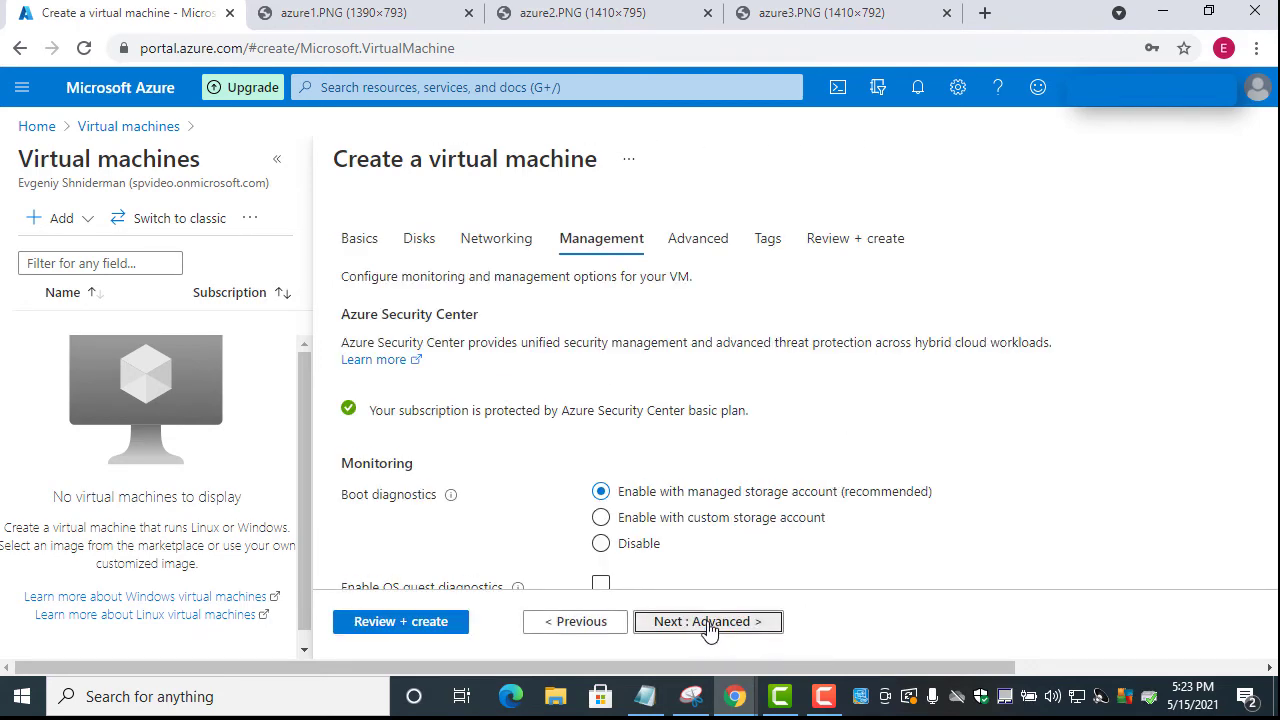
pyautogui.click(708, 626)
pyautogui.click(708, 626)
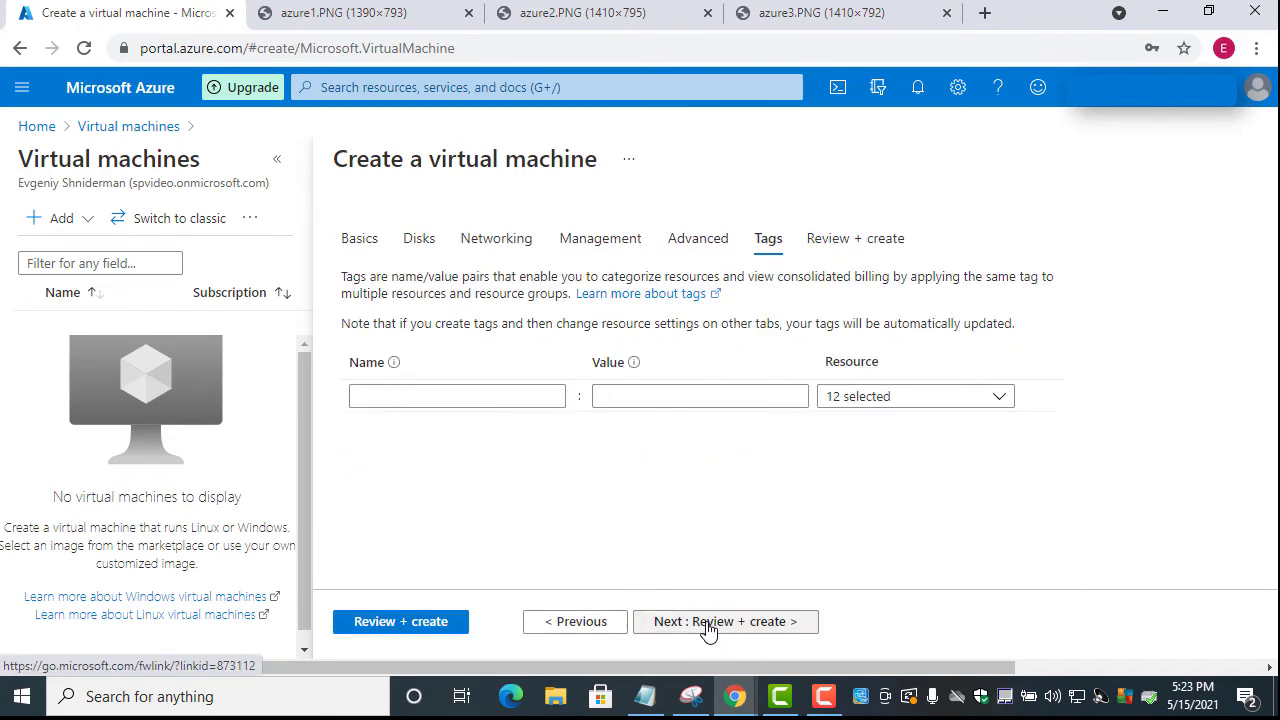
pyautogui.click(708, 626)
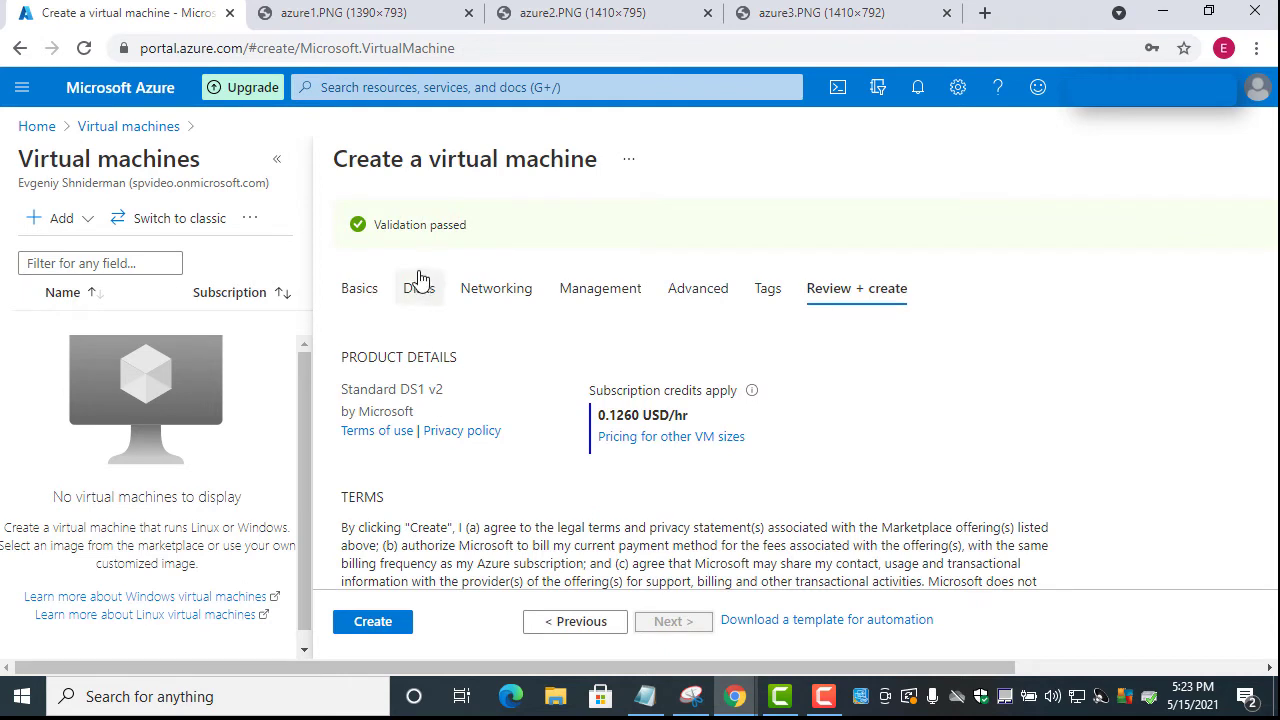
pyautogui.click(386, 628)
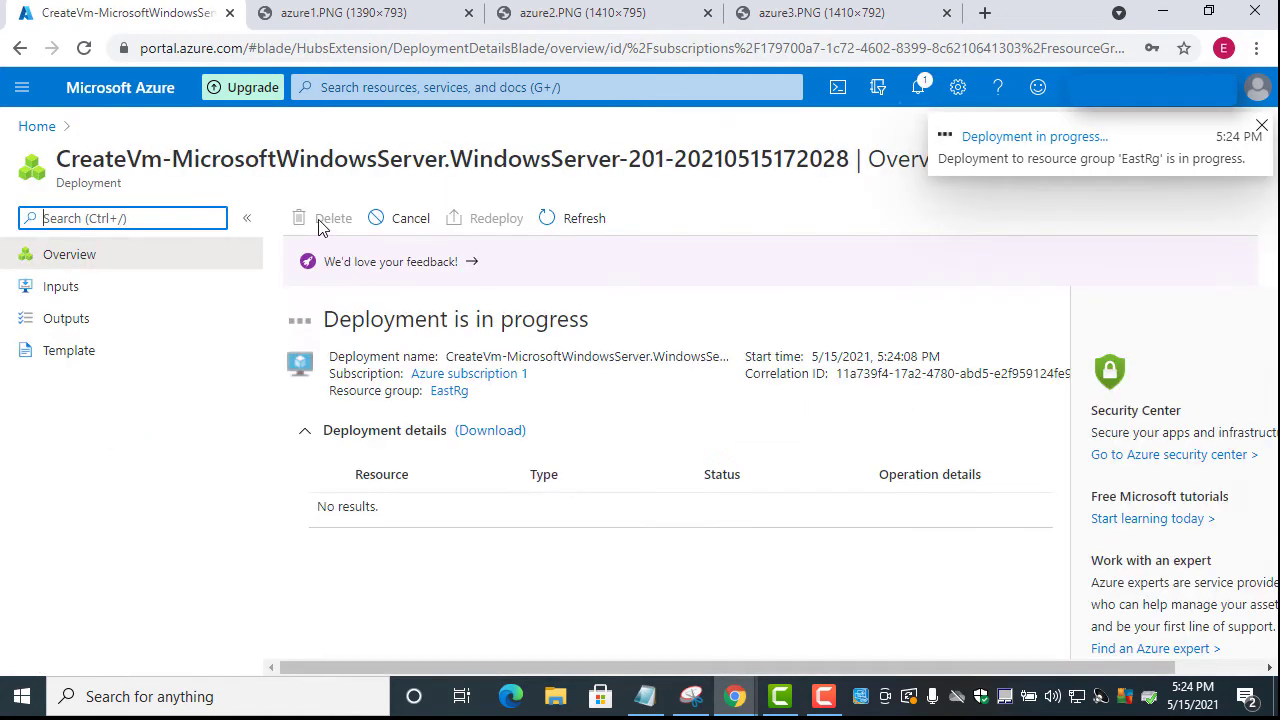
# Go to Virtual machines from the portal menu and start another new virtual machine
pyautogui.click(20, 90)
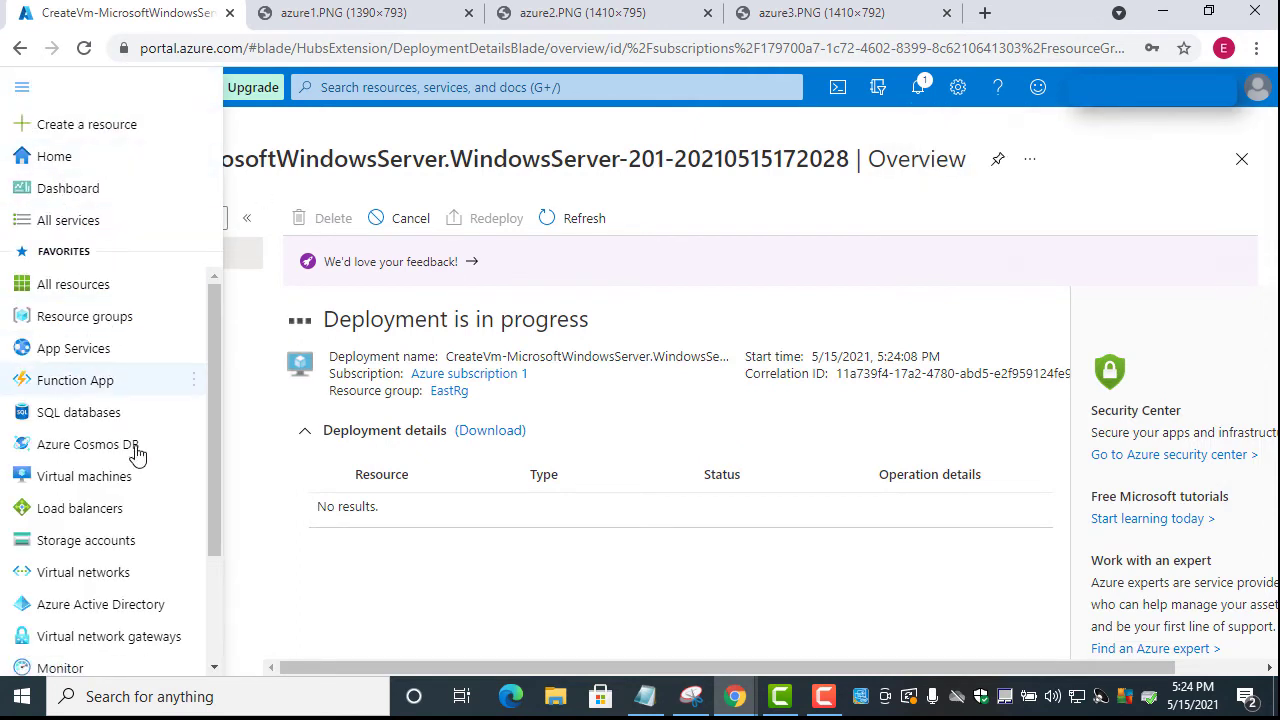
pyautogui.click(113, 485)
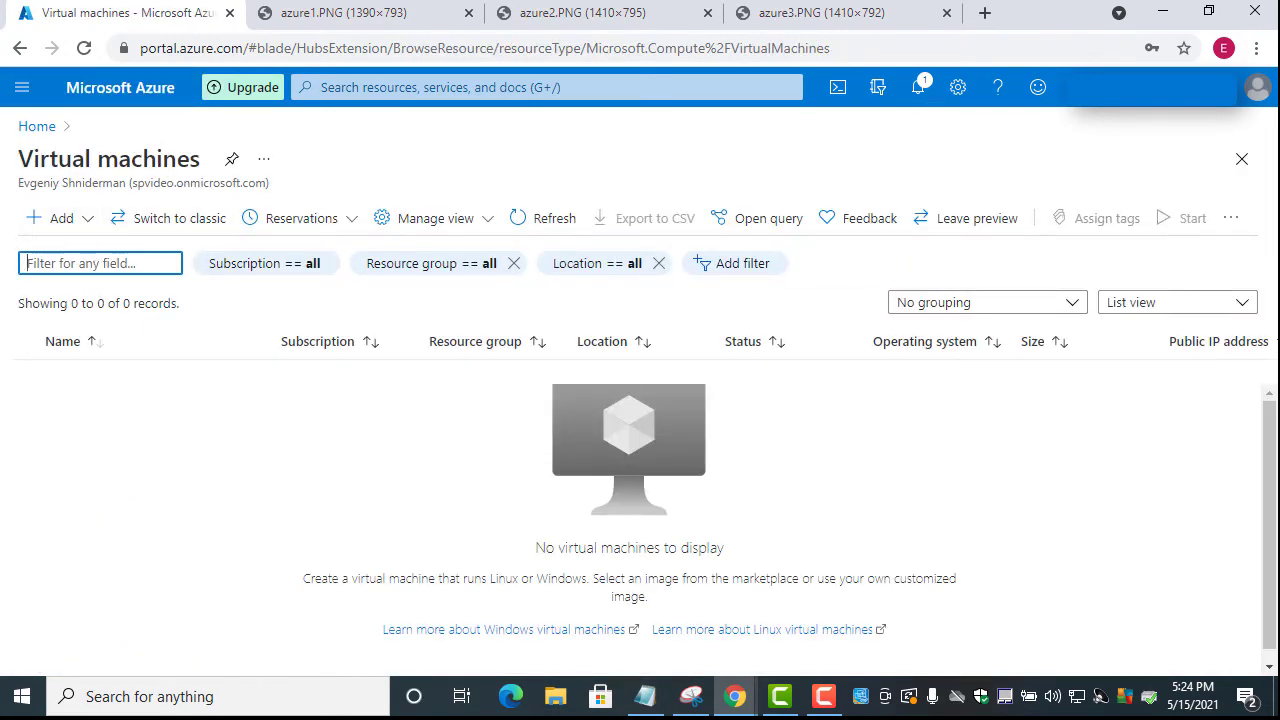
pyautogui.hotkey('alt', 'Tab')
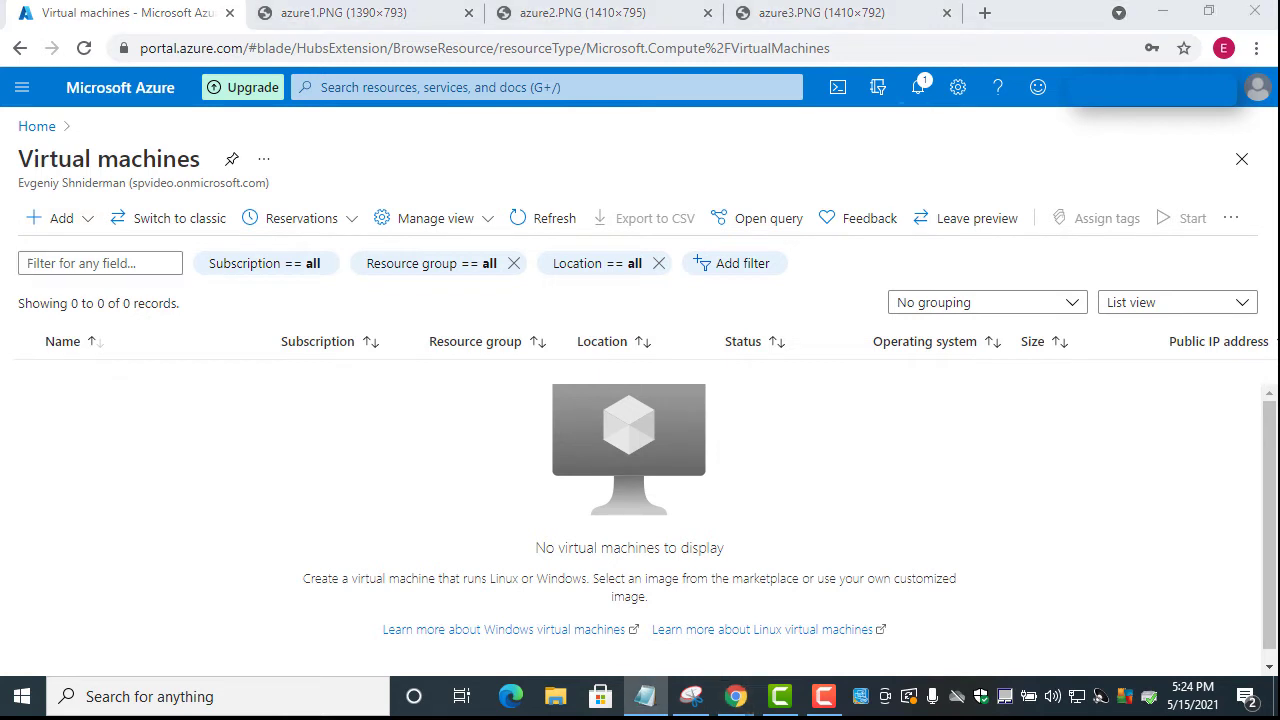
pyautogui.click(55, 228)
pyautogui.click(70, 250)
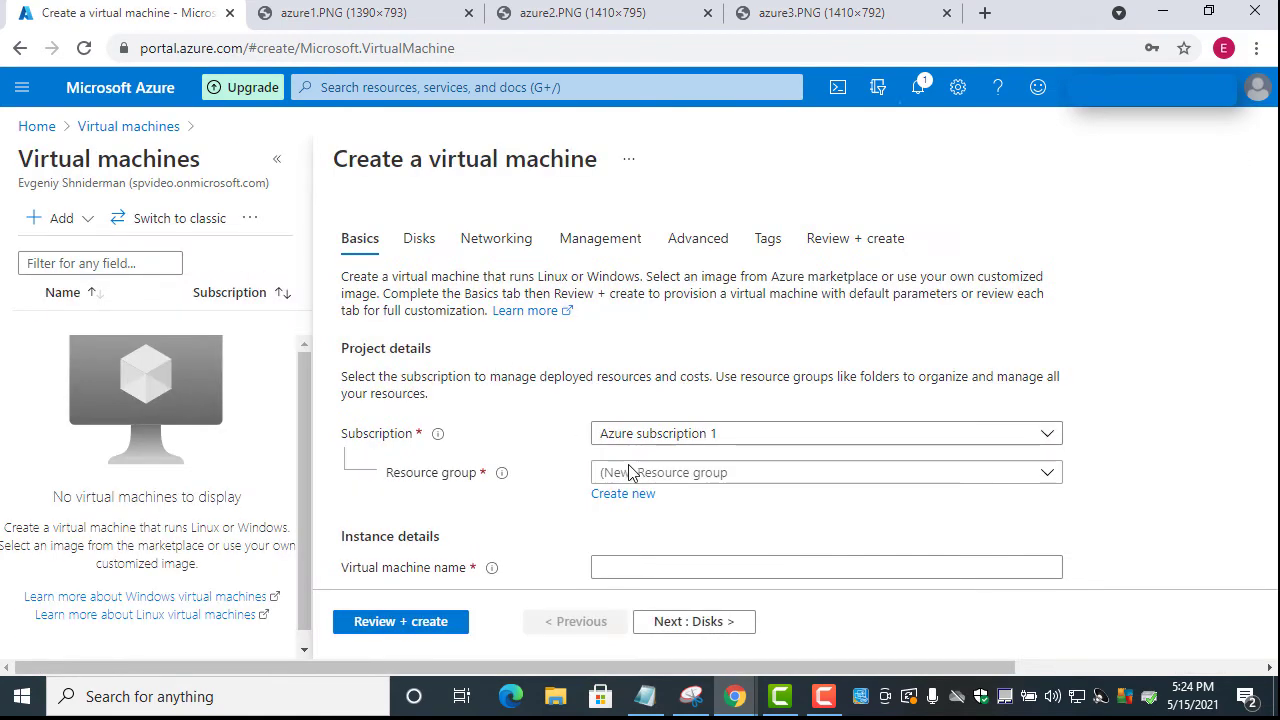
# Place the new VM in resource group EastRg and name it Server1
pyautogui.click(669, 479)
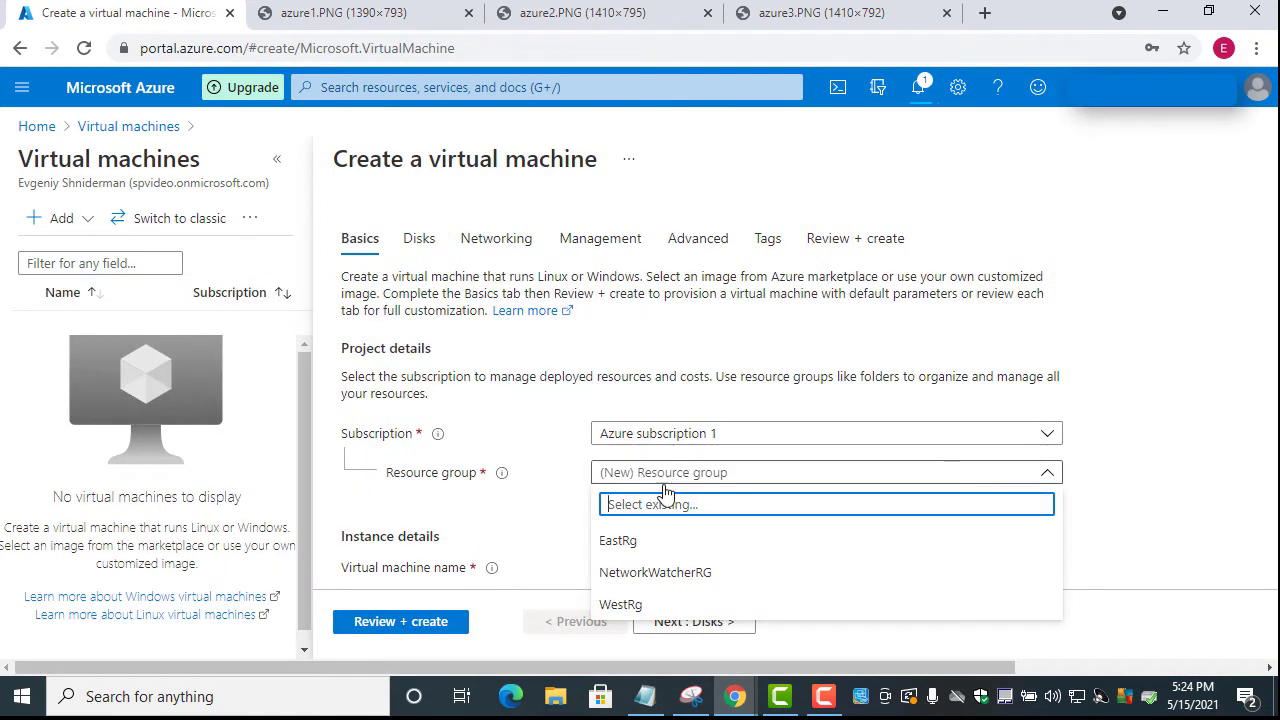
pyautogui.click(634, 544)
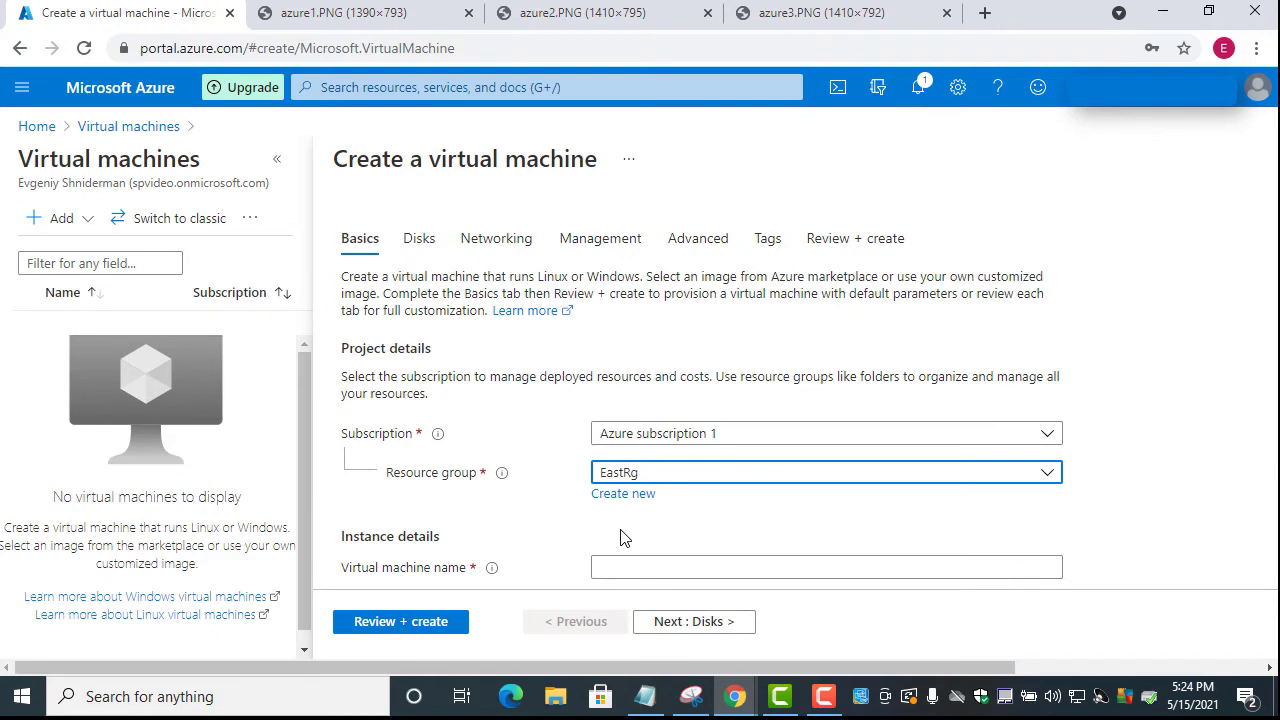
pyautogui.scroll(-2, 623, 531)
pyautogui.click(632, 367)
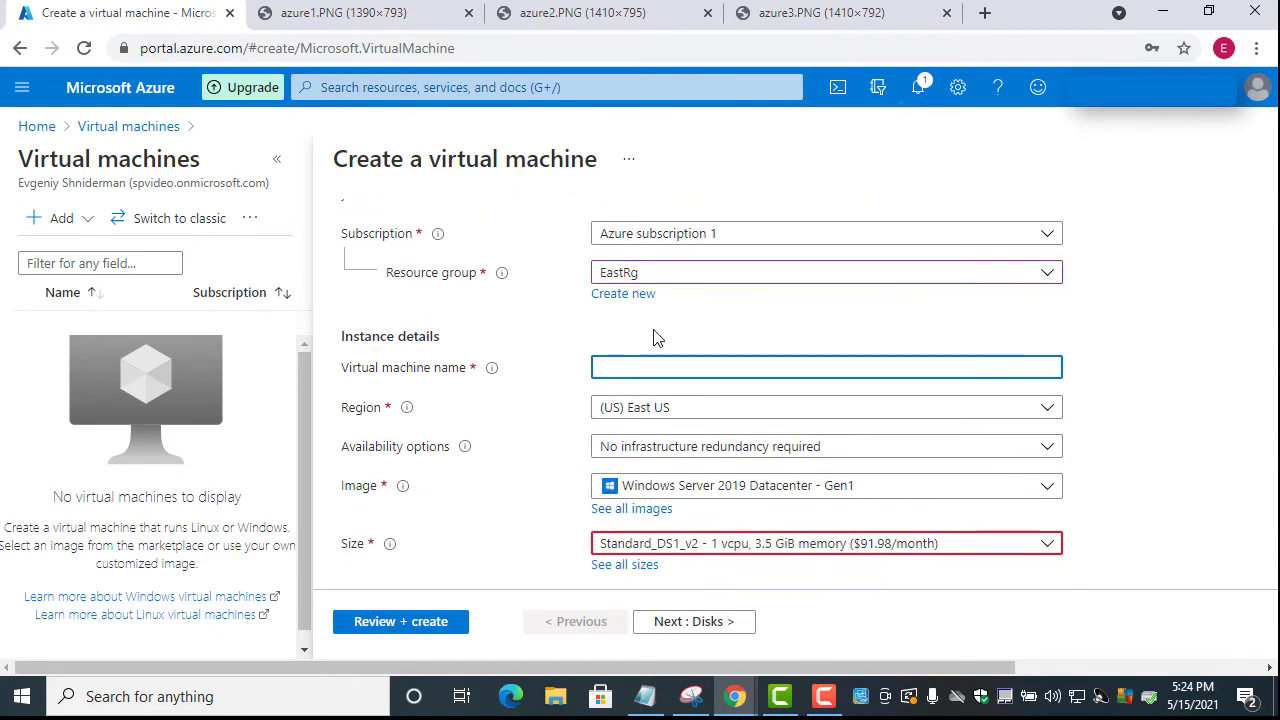
pyautogui.write('Server1')
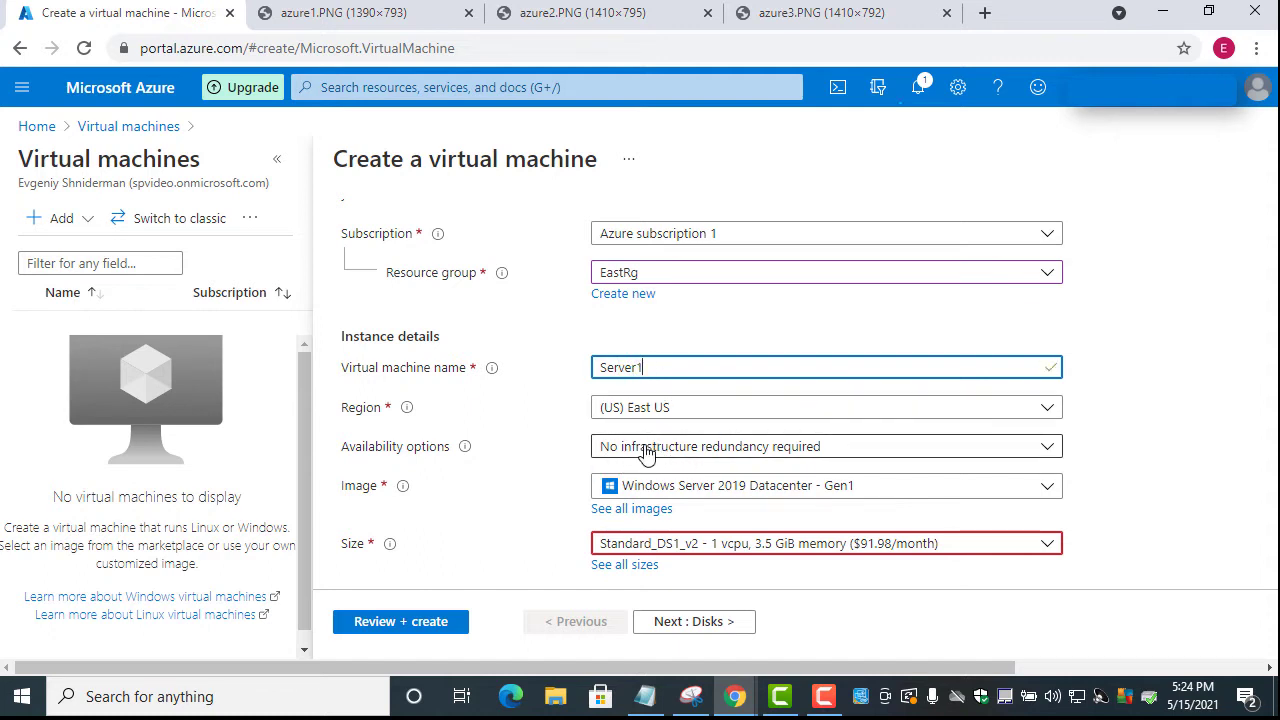
pyautogui.scroll(-1, 705, 450)
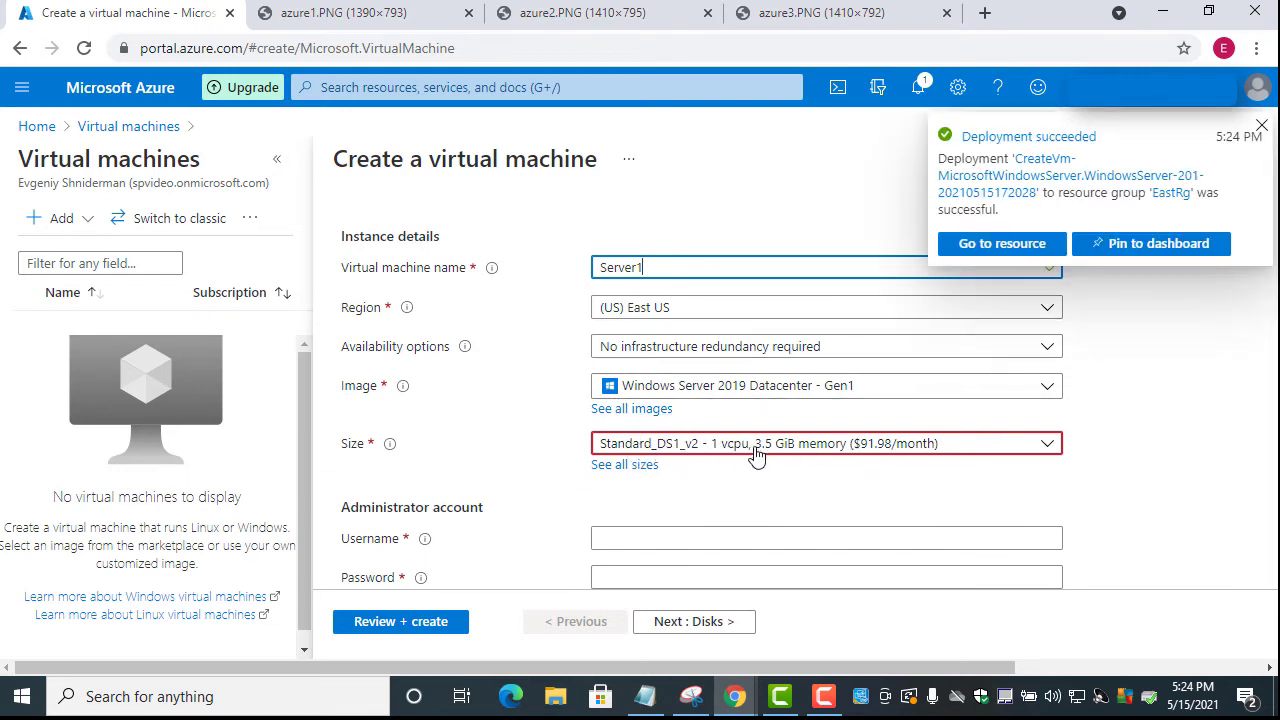
pyautogui.scroll(-2, 593, 440)
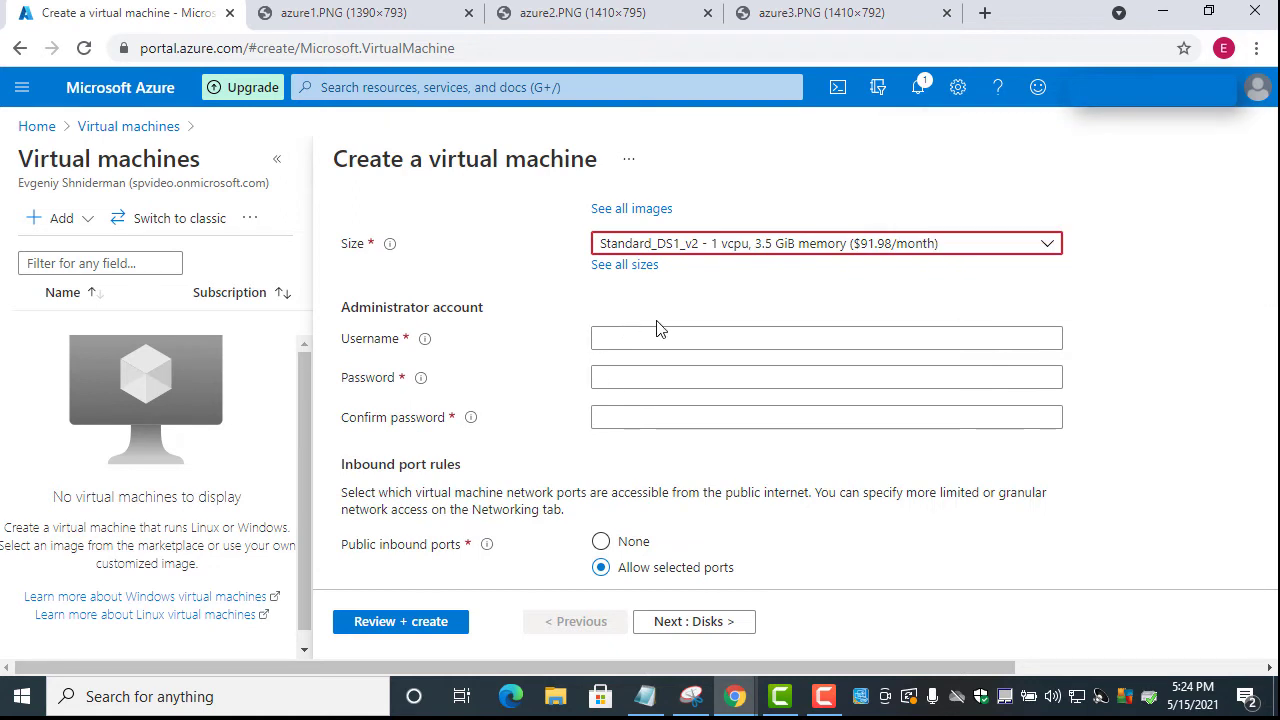
# Keep the Standard_DS1_v2 size and enter the administrator username and password
pyautogui.click(678, 250)
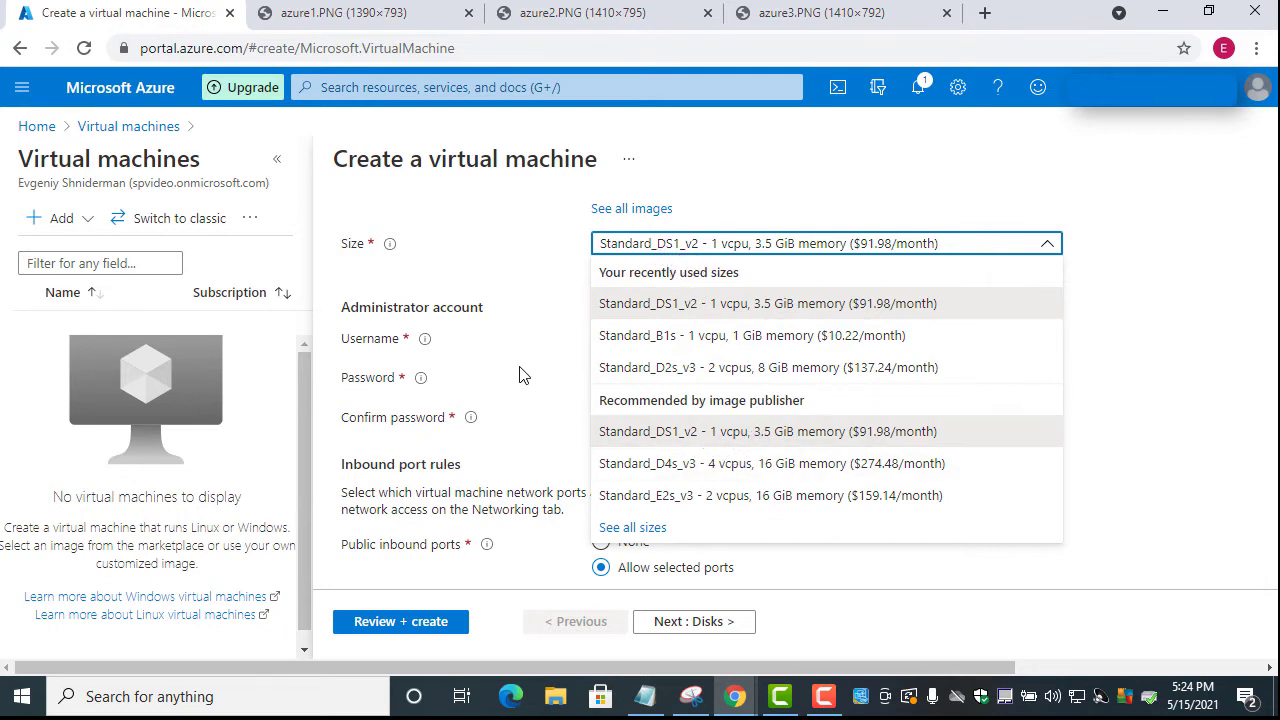
pyautogui.click(505, 281)
pyautogui.click(626, 341)
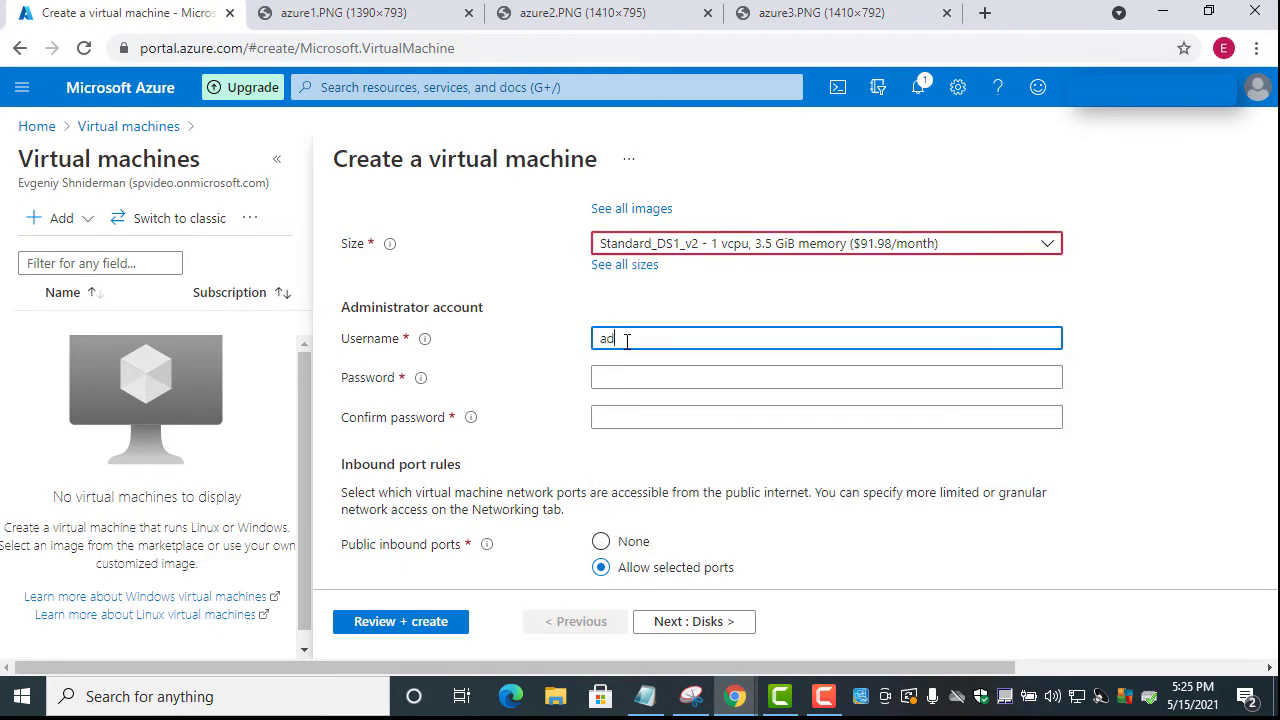
pyautogui.write('adam')
pyautogui.click(606, 377)
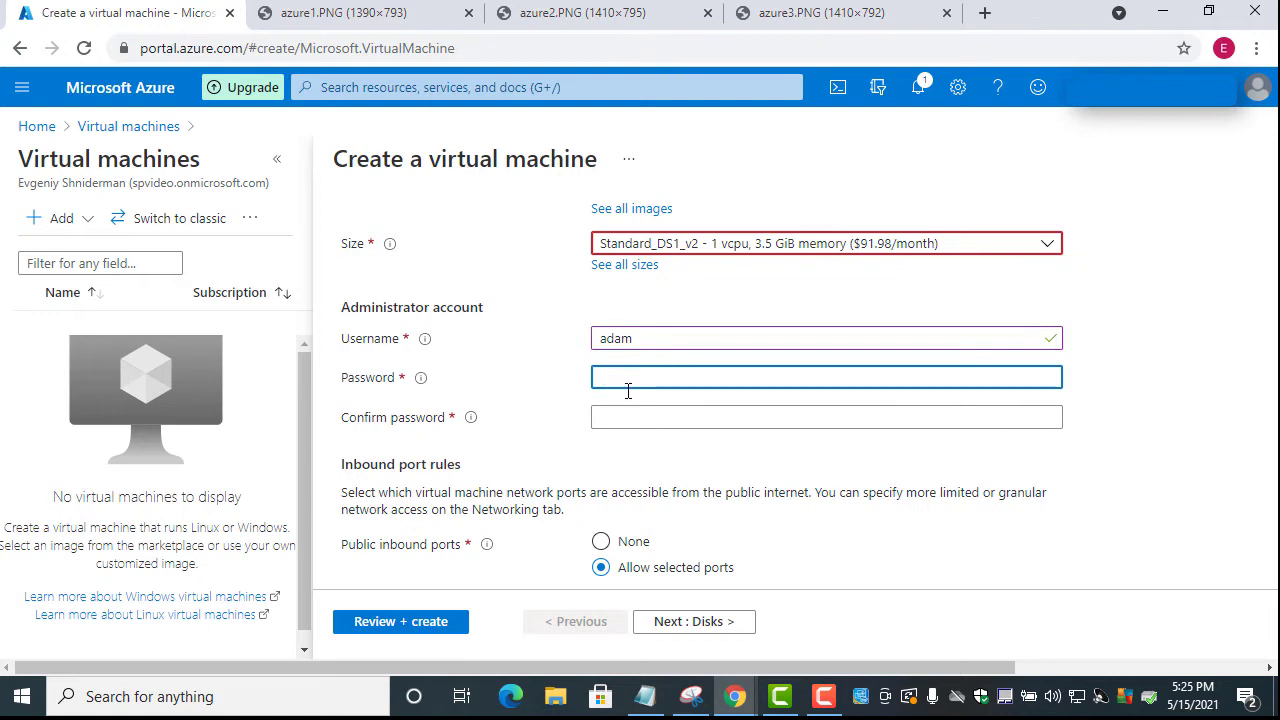
pyautogui.hotkey('ctrl', 'v')
pyautogui.click(627, 418)
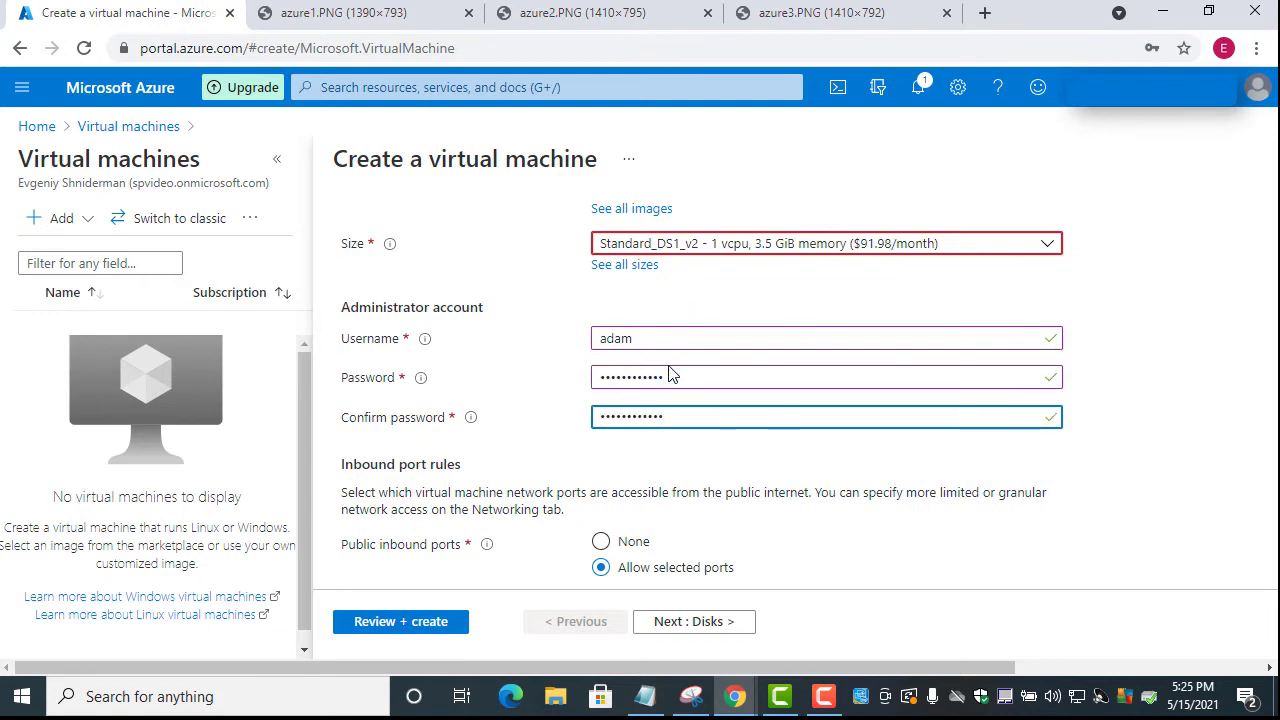
# Check that RDP (3389) inbound is allowed and continue to the Disks settings
pyautogui.scroll(-4, 540, 416)
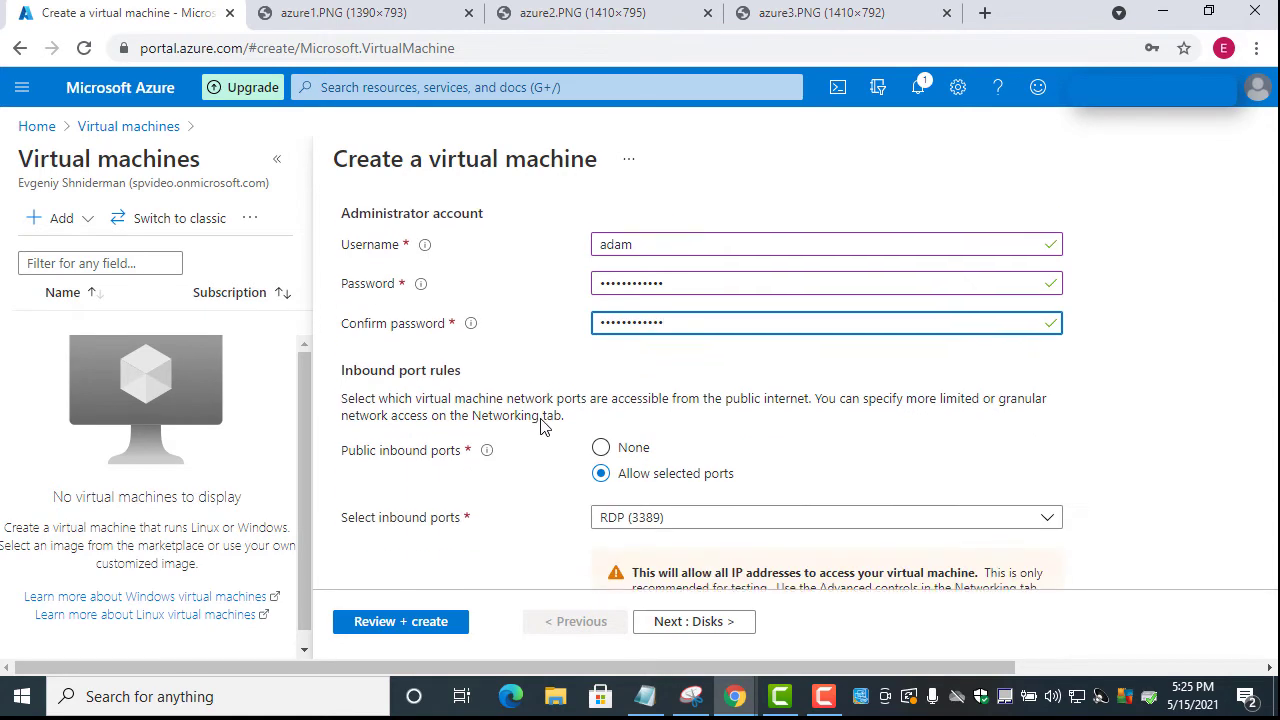
pyautogui.scroll(3, 540, 430)
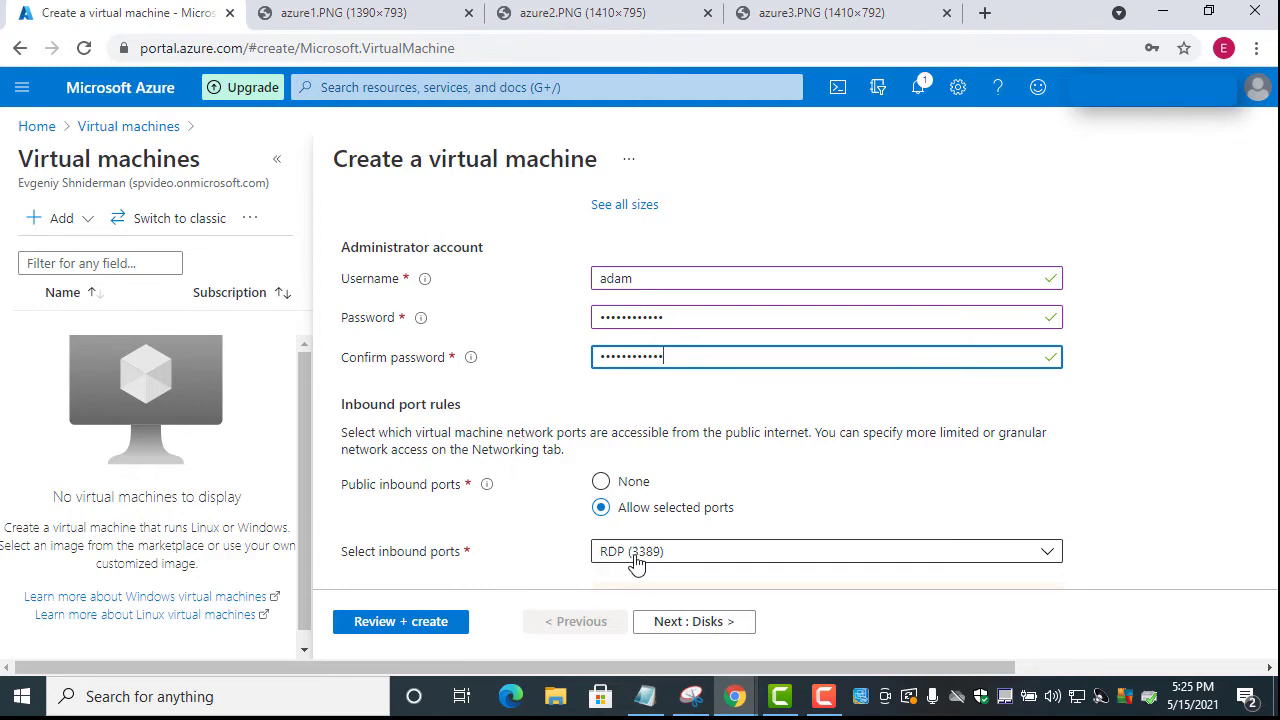
pyautogui.scroll(-3, 459, 376)
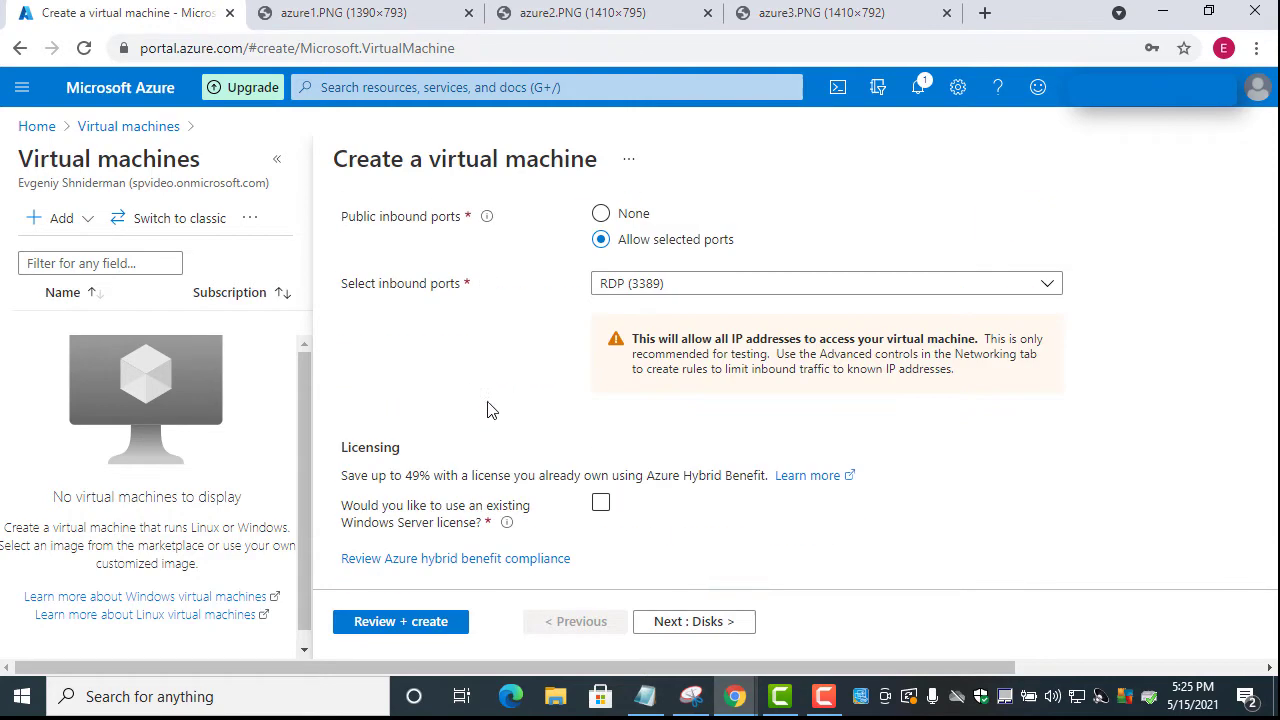
pyautogui.click(711, 628)
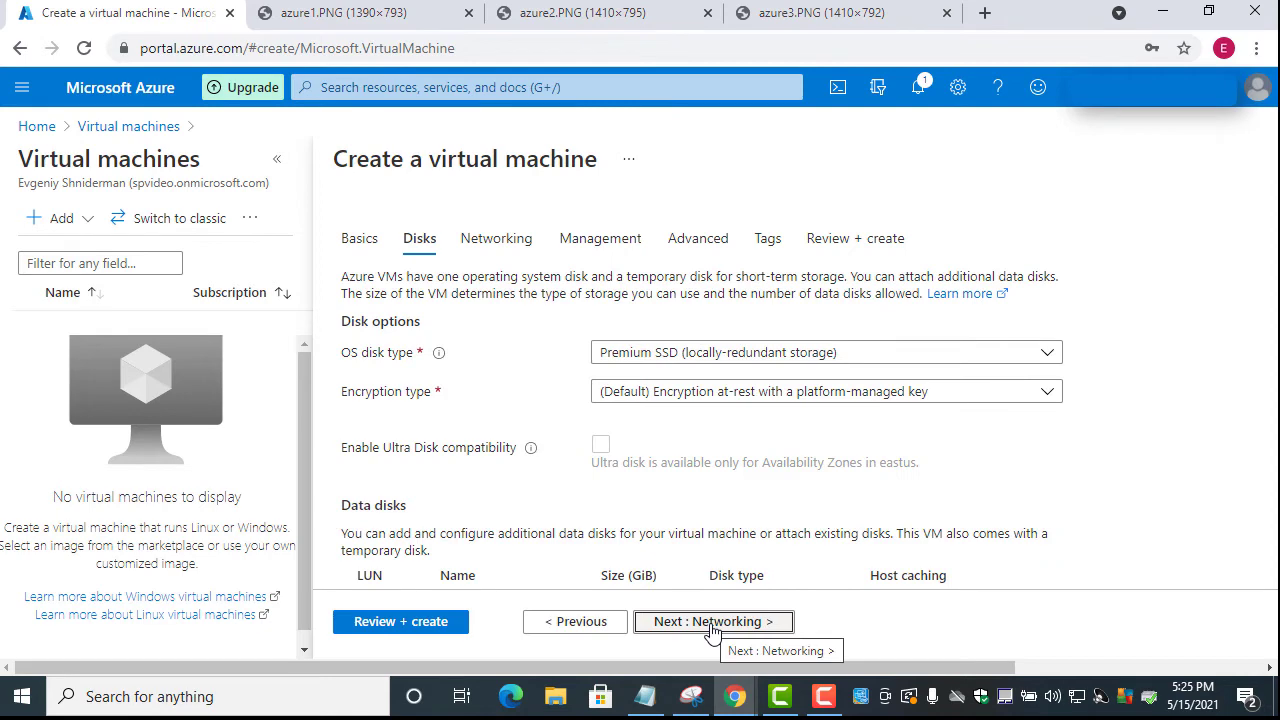
# Review Server1's networking (Server1-ip, RDP), then validate and create it in EastRg
pyautogui.click(711, 625)
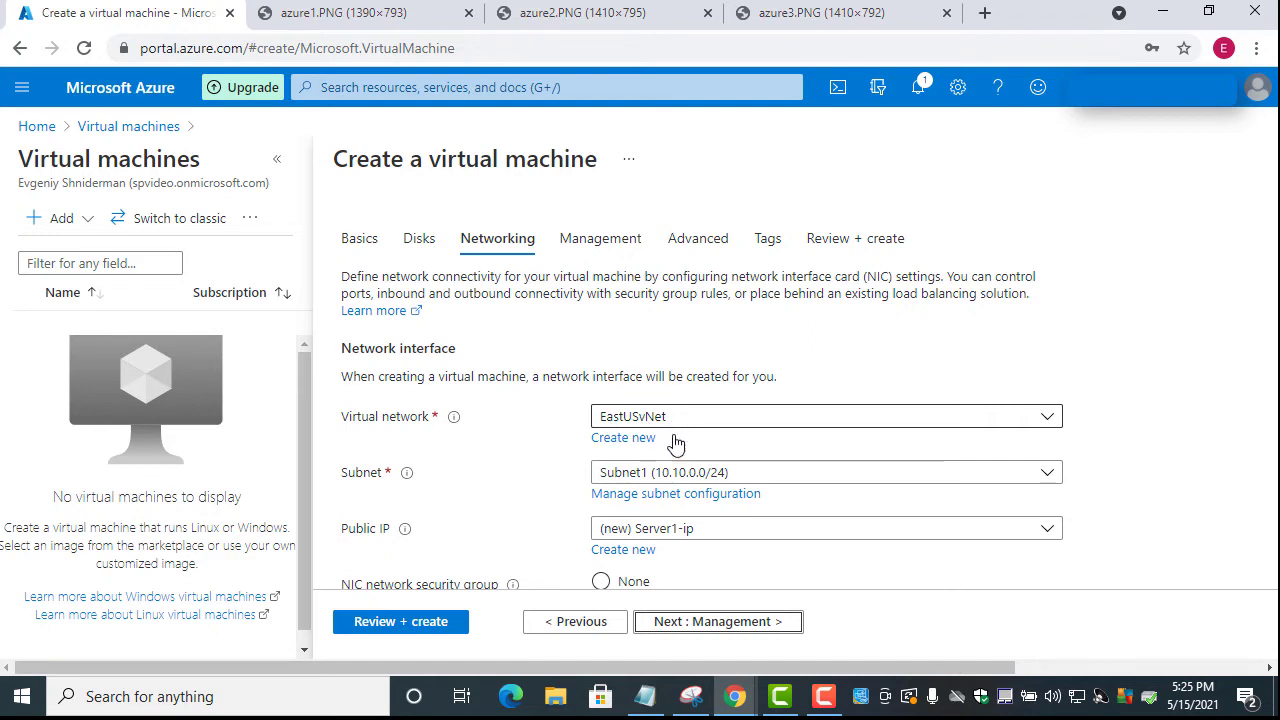
pyautogui.scroll(-3, 475, 385)
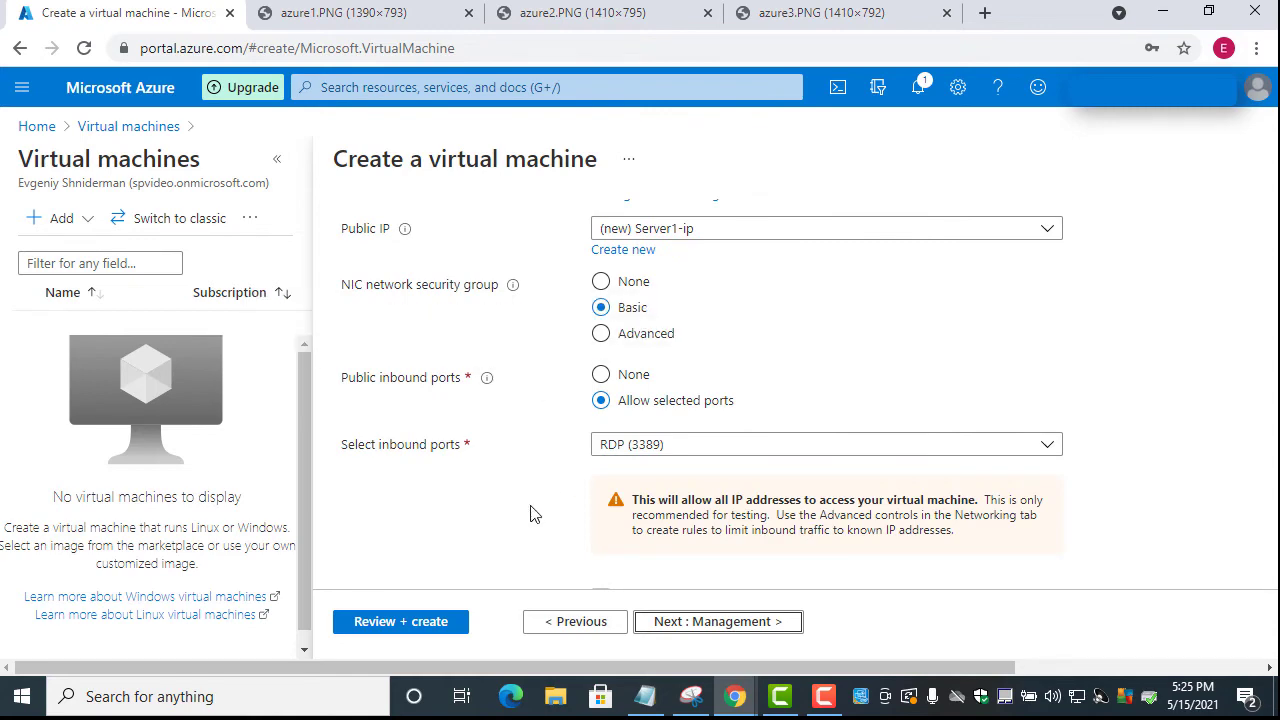
pyautogui.scroll(2, 500, 369)
pyautogui.scroll(-3, 490, 420)
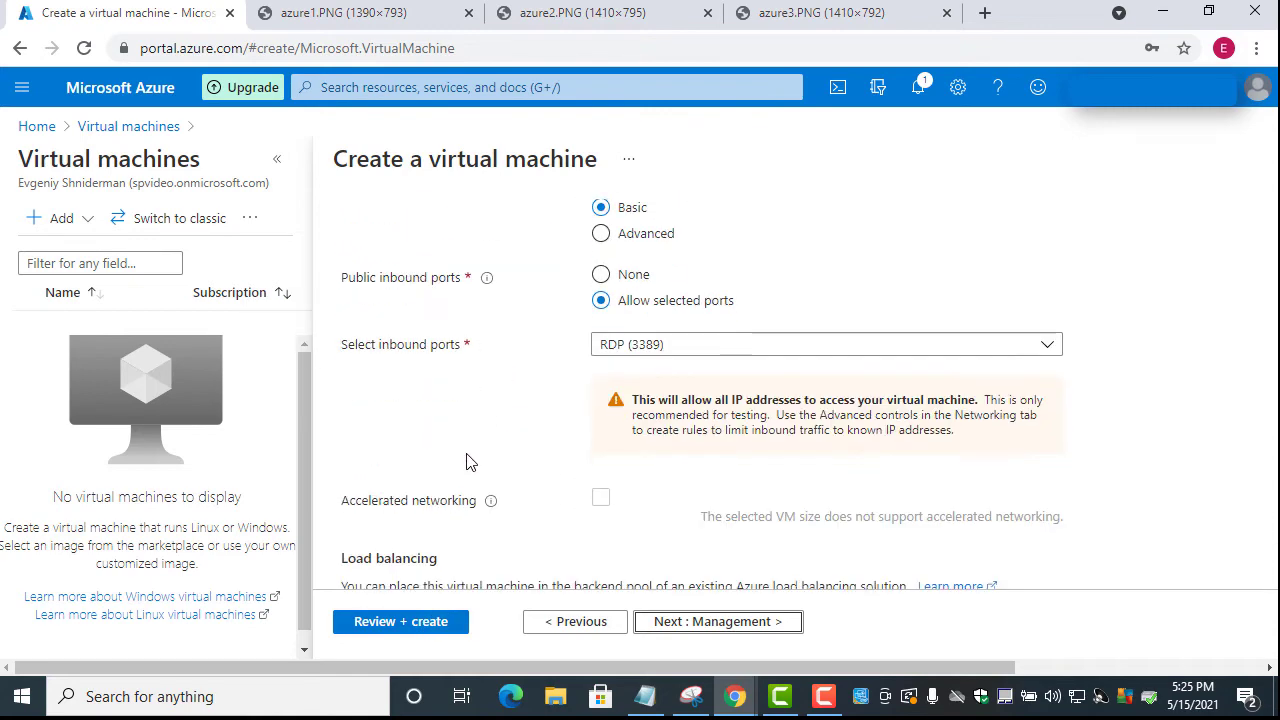
pyautogui.click(407, 623)
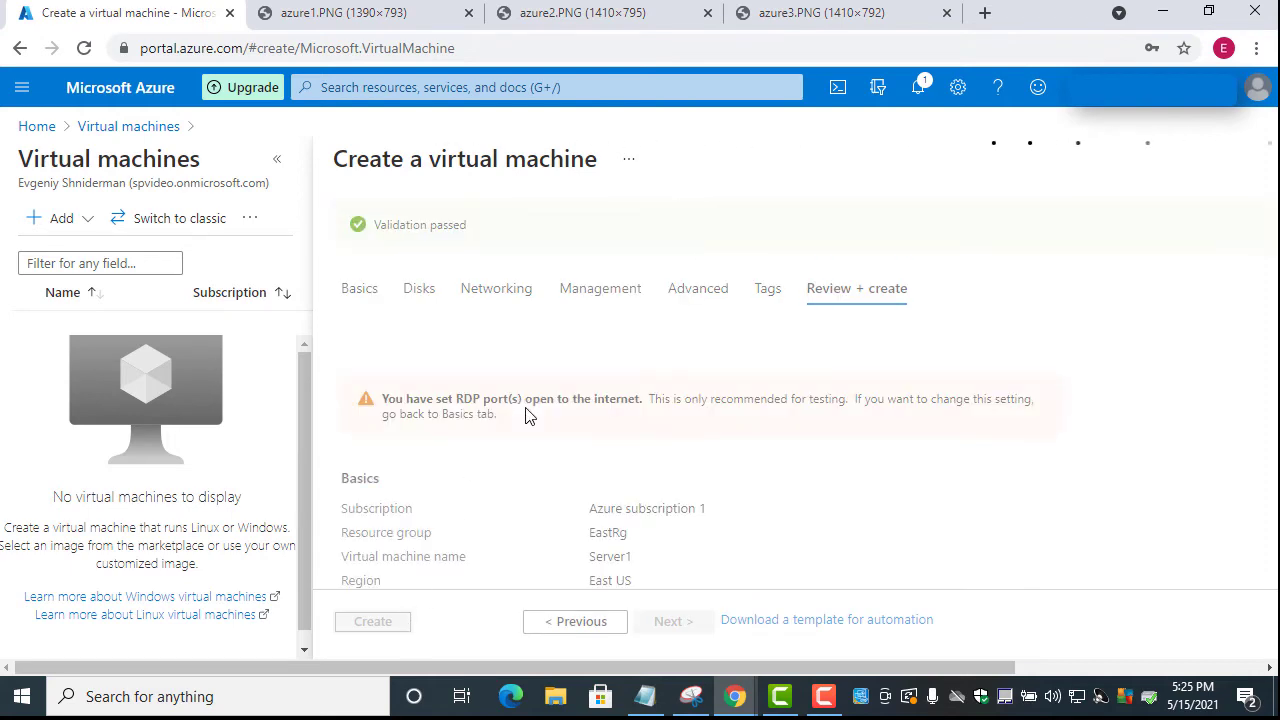
pyautogui.click(373, 623)
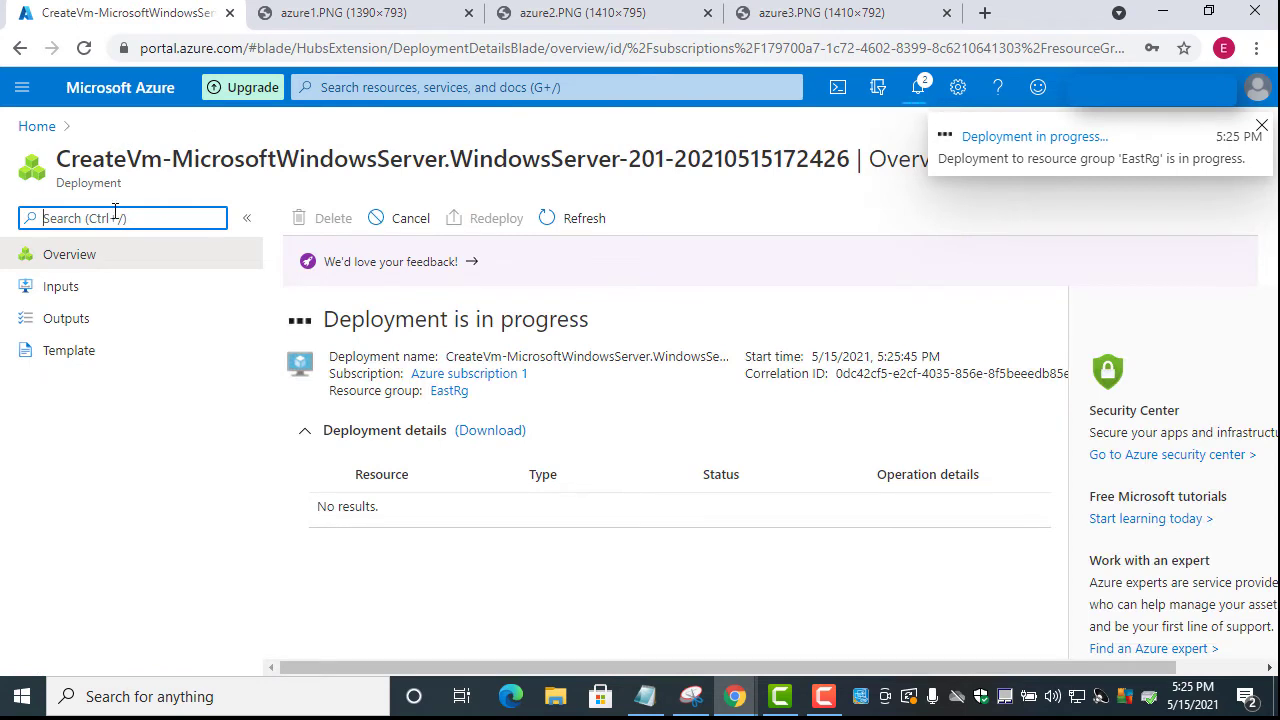
# Start creating a new virtual machine from the Virtual machines list
pyautogui.click(20, 89)
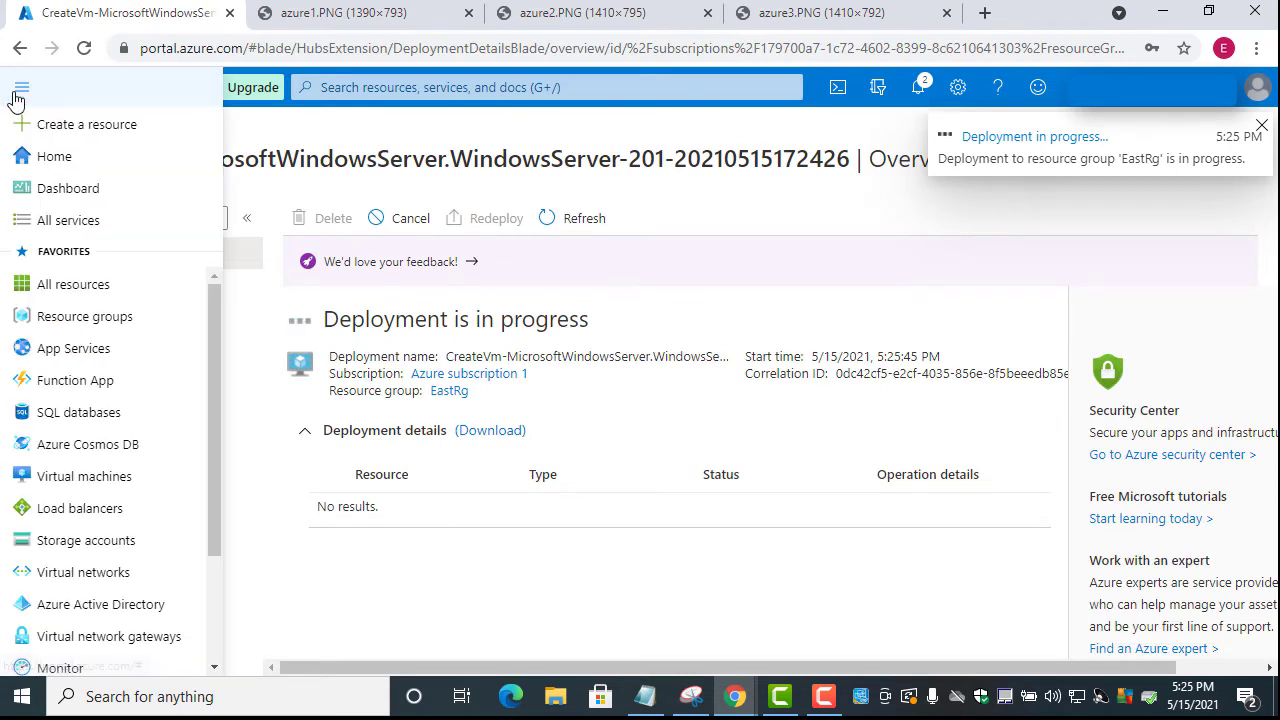
pyautogui.click(84, 478)
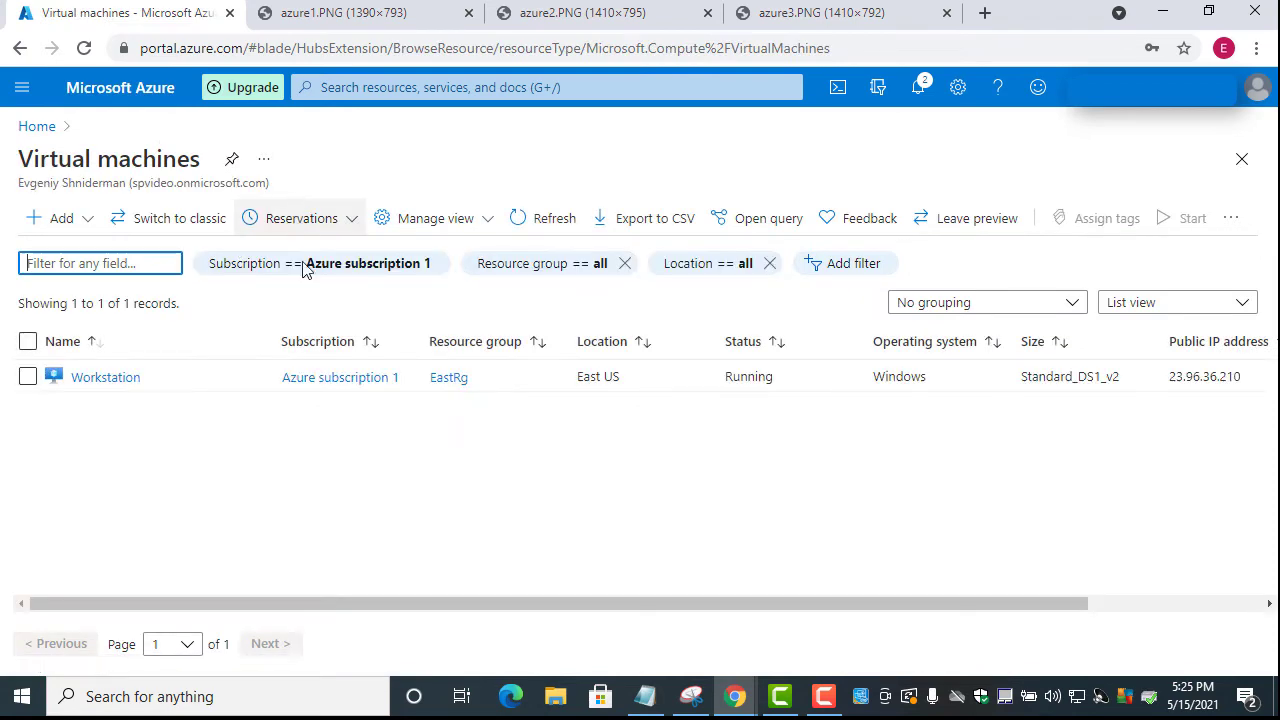
pyautogui.click(89, 219)
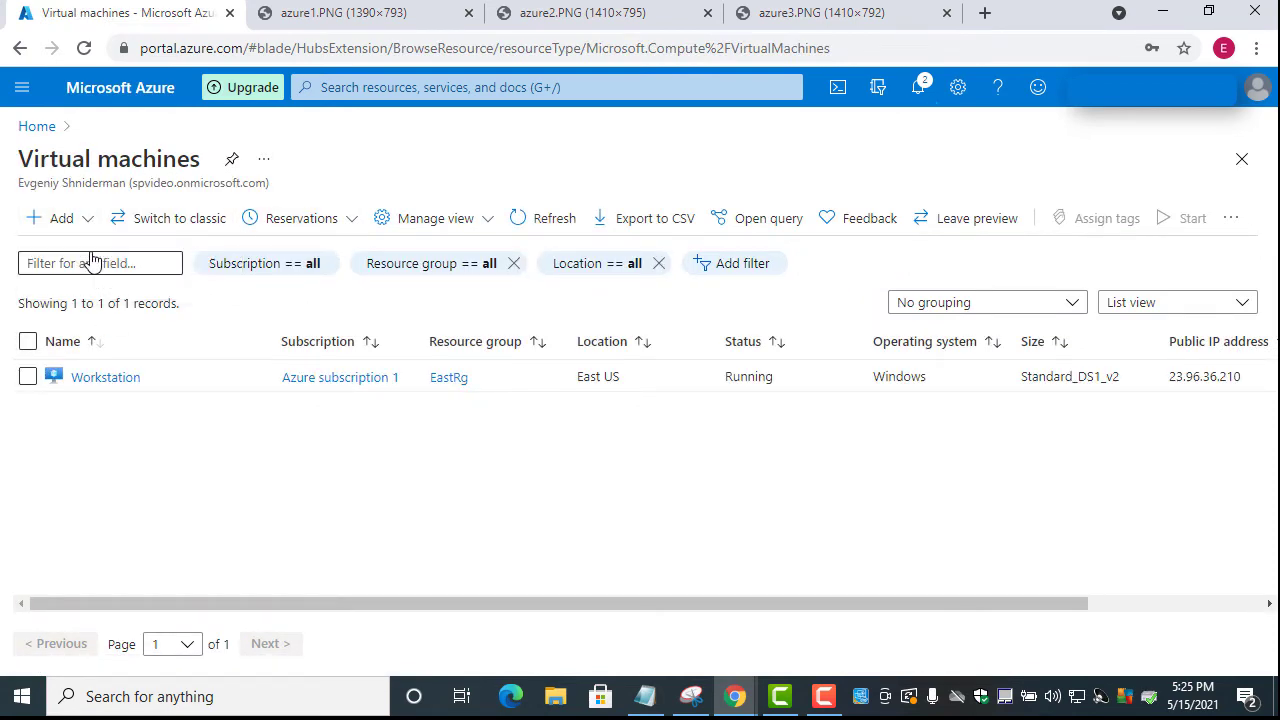
pyautogui.click(93, 257)
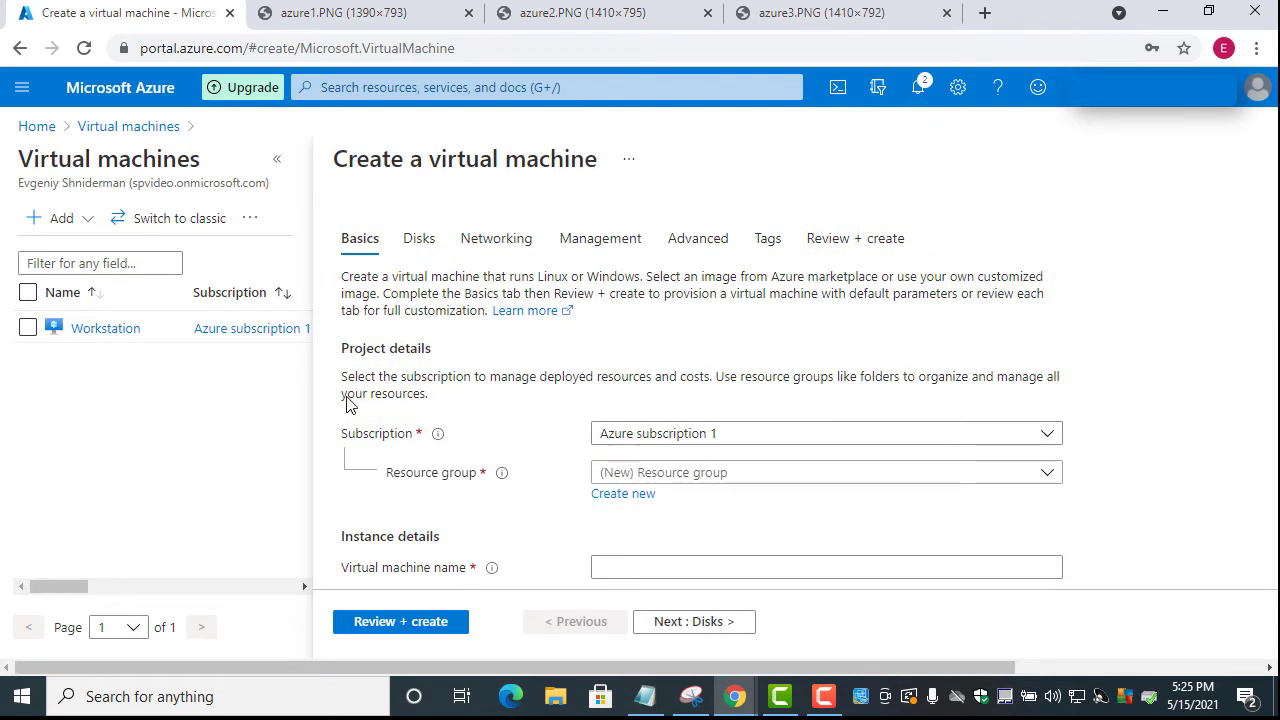
# Put the new VM in resource group EastRg and name it Server2
pyautogui.click(645, 478)
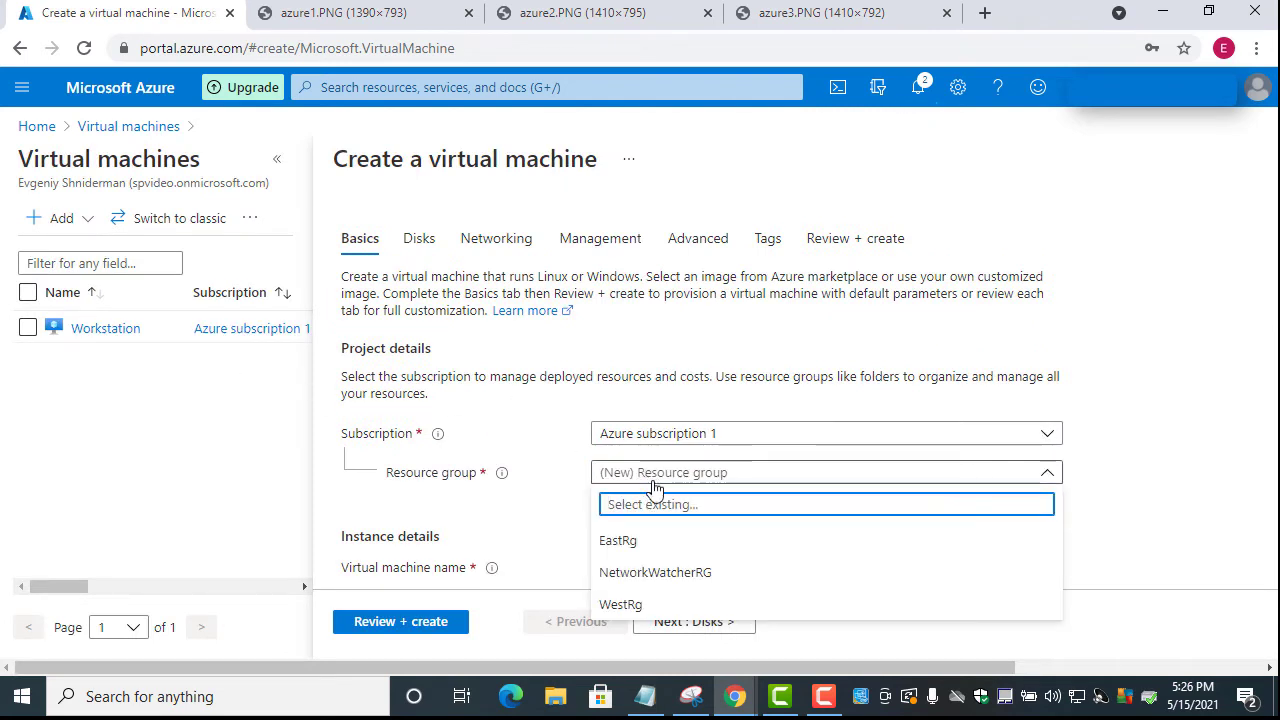
pyautogui.click(643, 545)
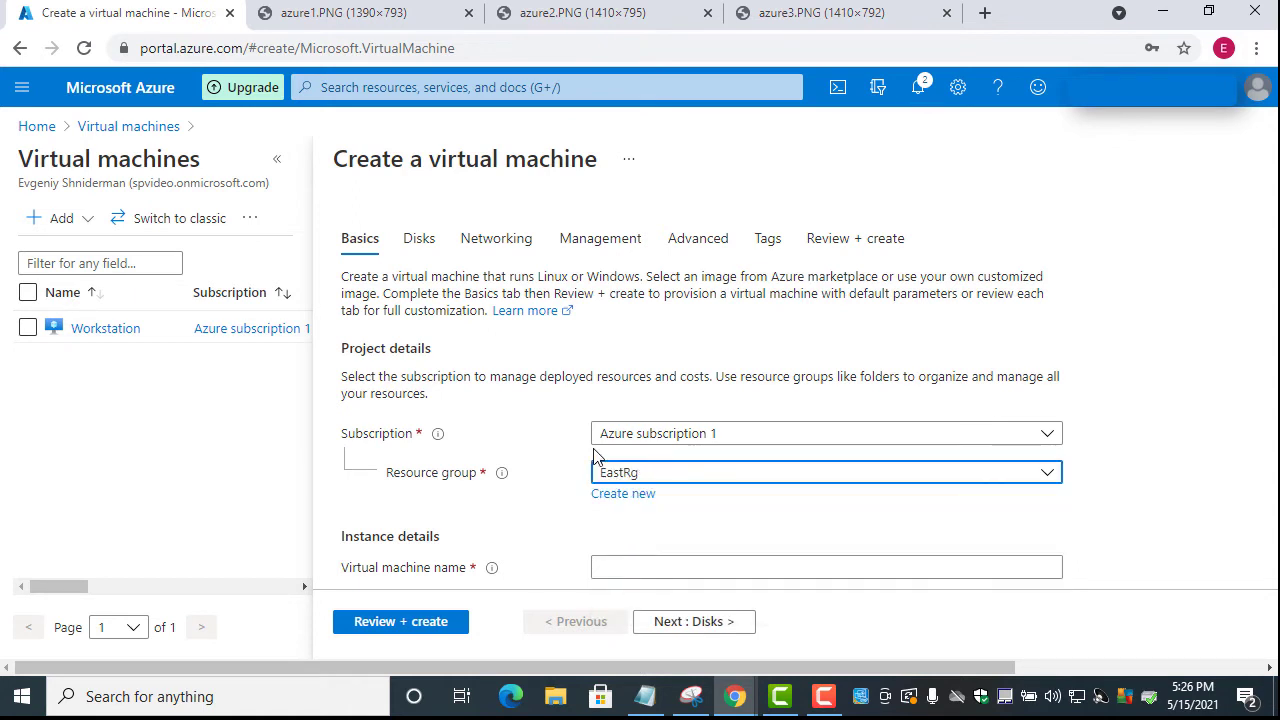
pyautogui.scroll(-3, 600, 440)
pyautogui.click(636, 268)
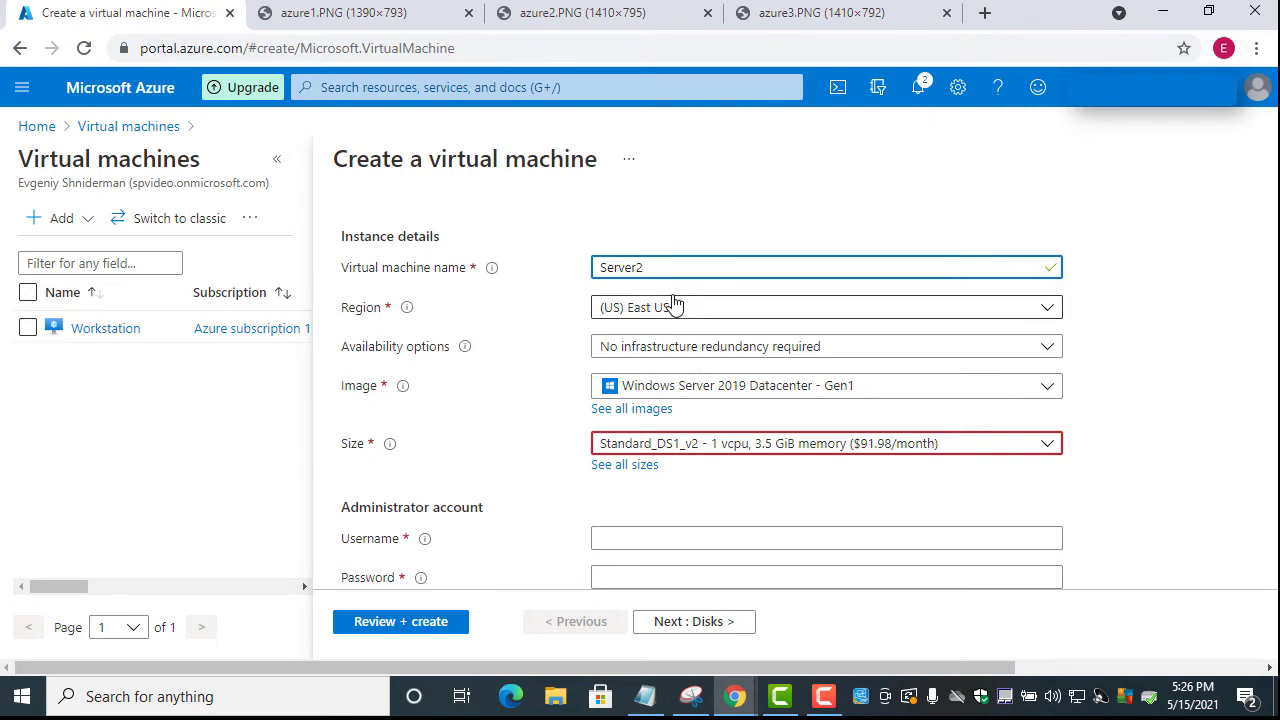
# Enter the administrator username and confirmed password, then go to Networking settings
pyautogui.scroll(-1, 686, 325)
pyautogui.click(615, 447)
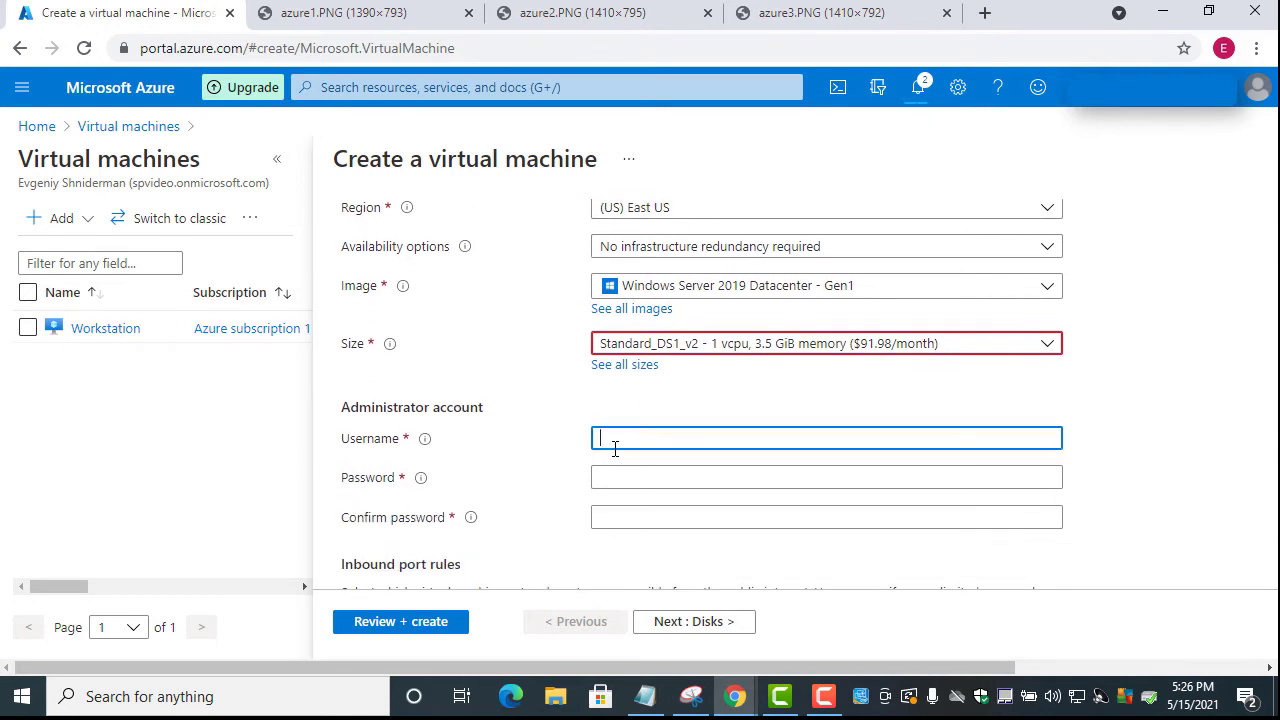
pyautogui.write('ada')
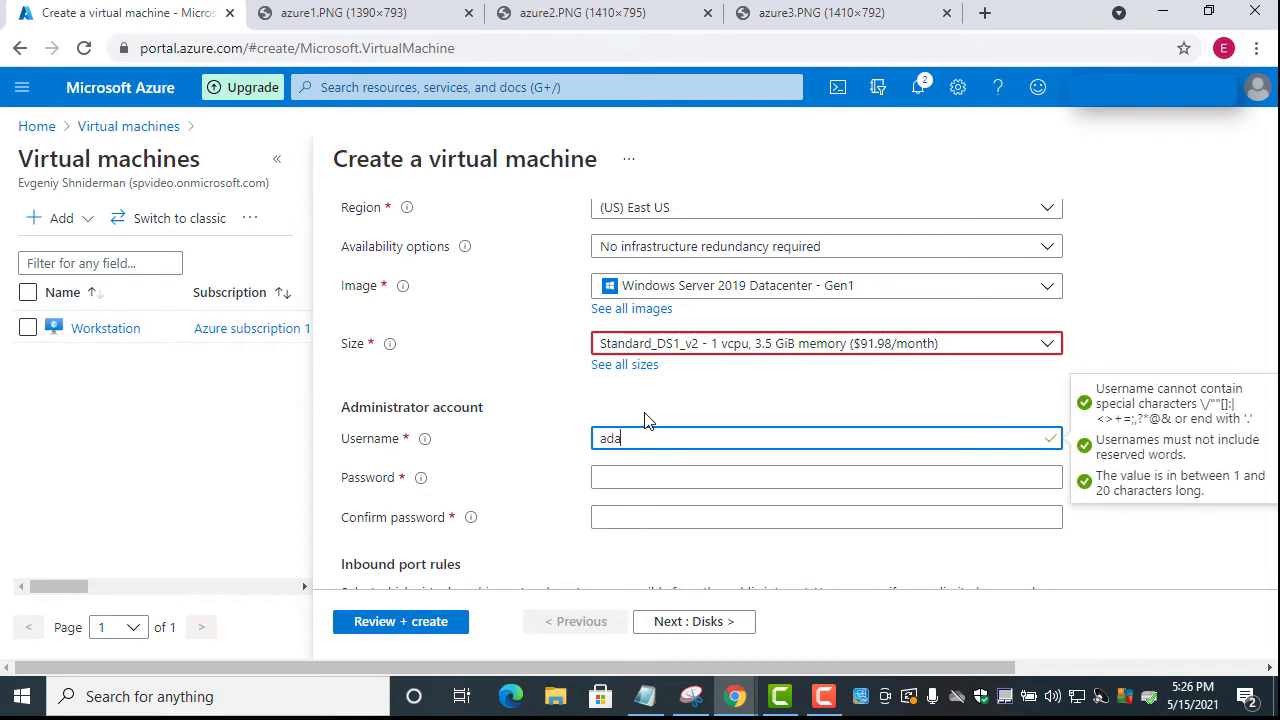
pyautogui.click(605, 478)
pyautogui.hotkey('ctrl', 'v')
pyautogui.click(615, 512)
pyautogui.hotkey('ctrl', 'v')
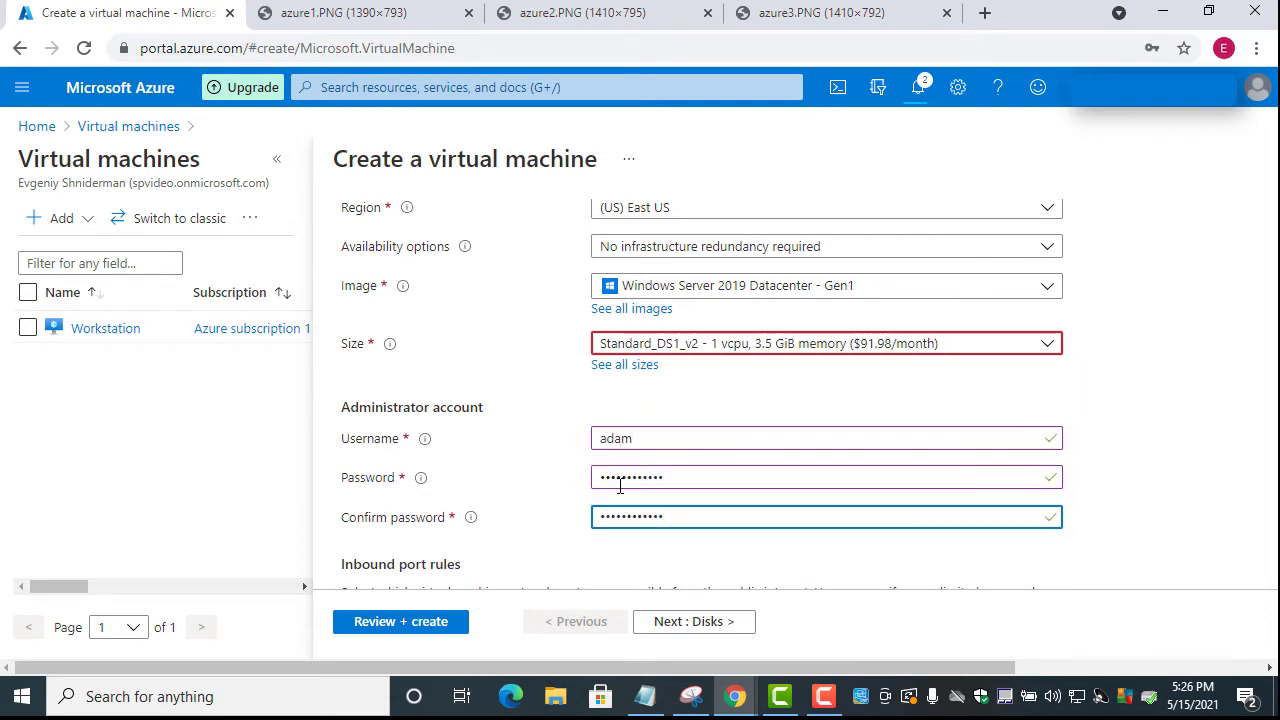
pyautogui.scroll(-4, 620, 486)
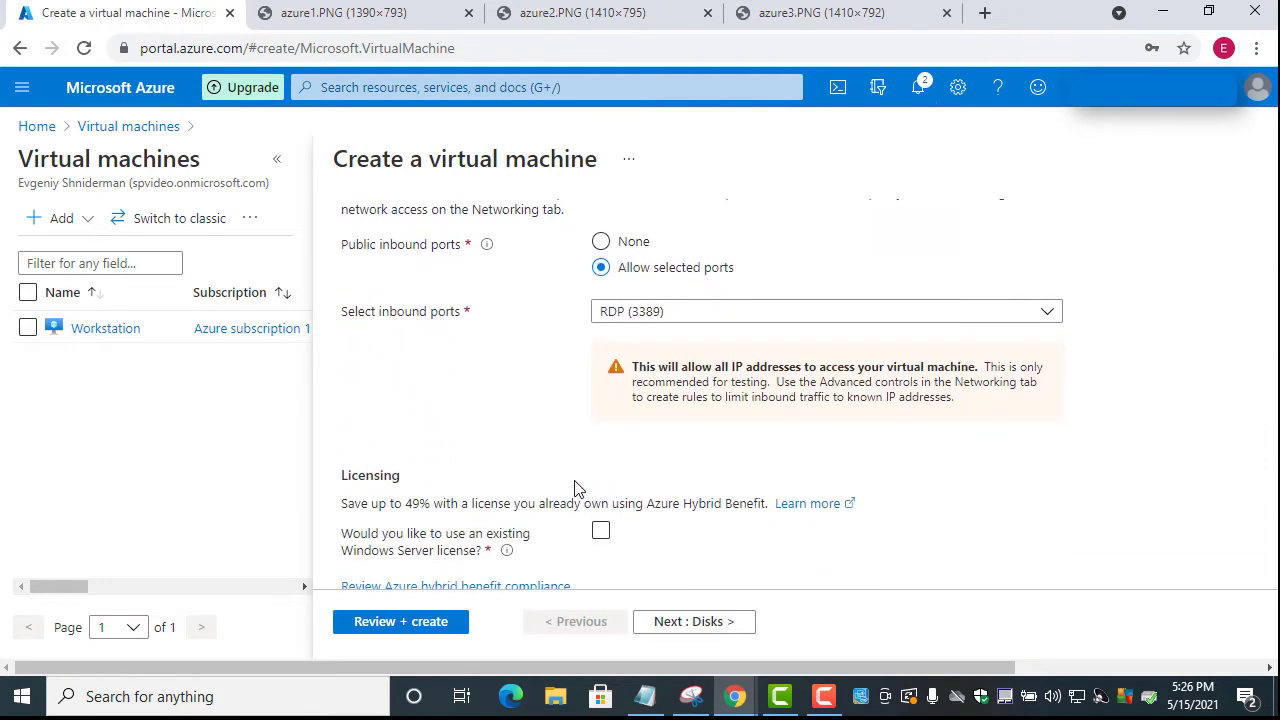
pyautogui.scroll(-1, 575, 488)
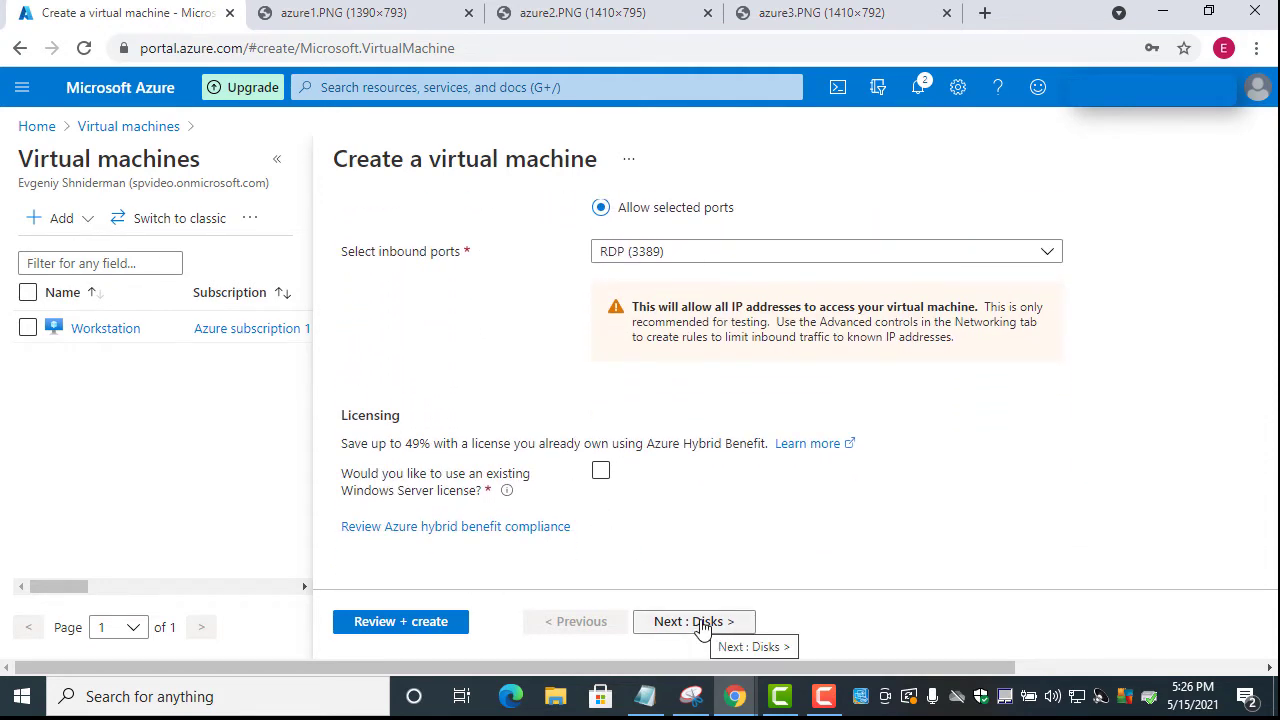
pyautogui.scroll(10, 604, 427)
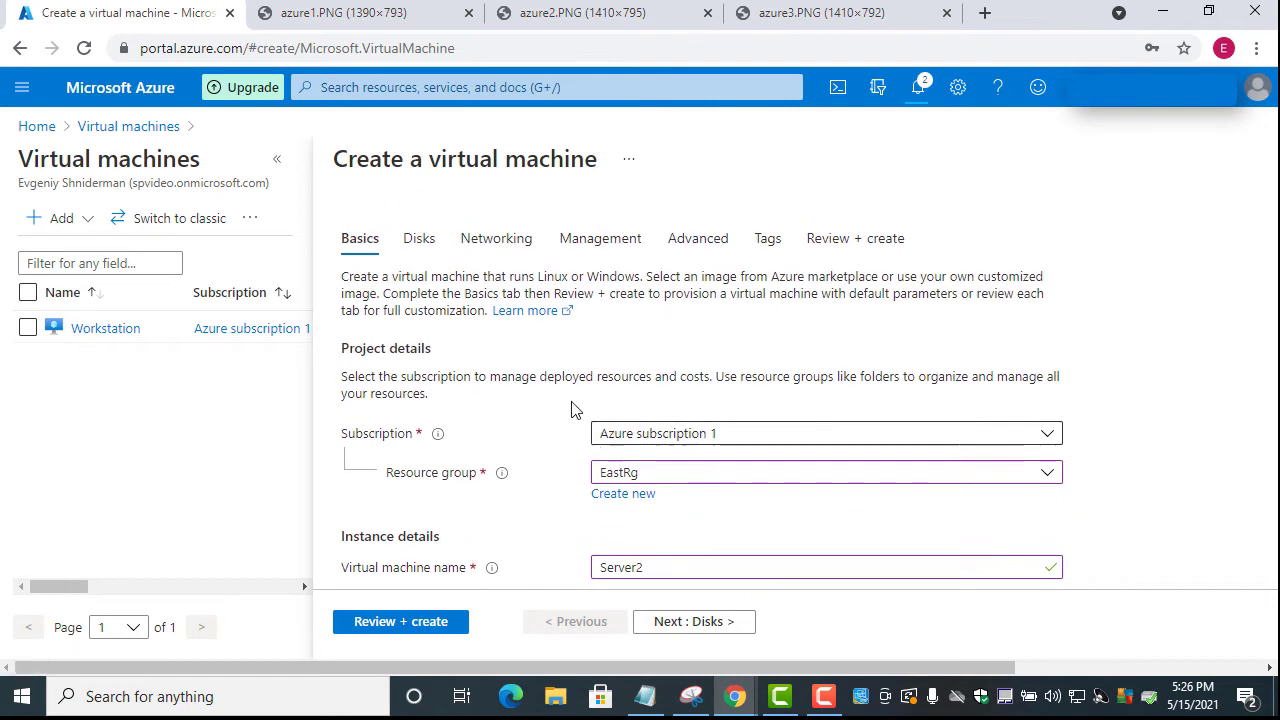
pyautogui.click(500, 240)
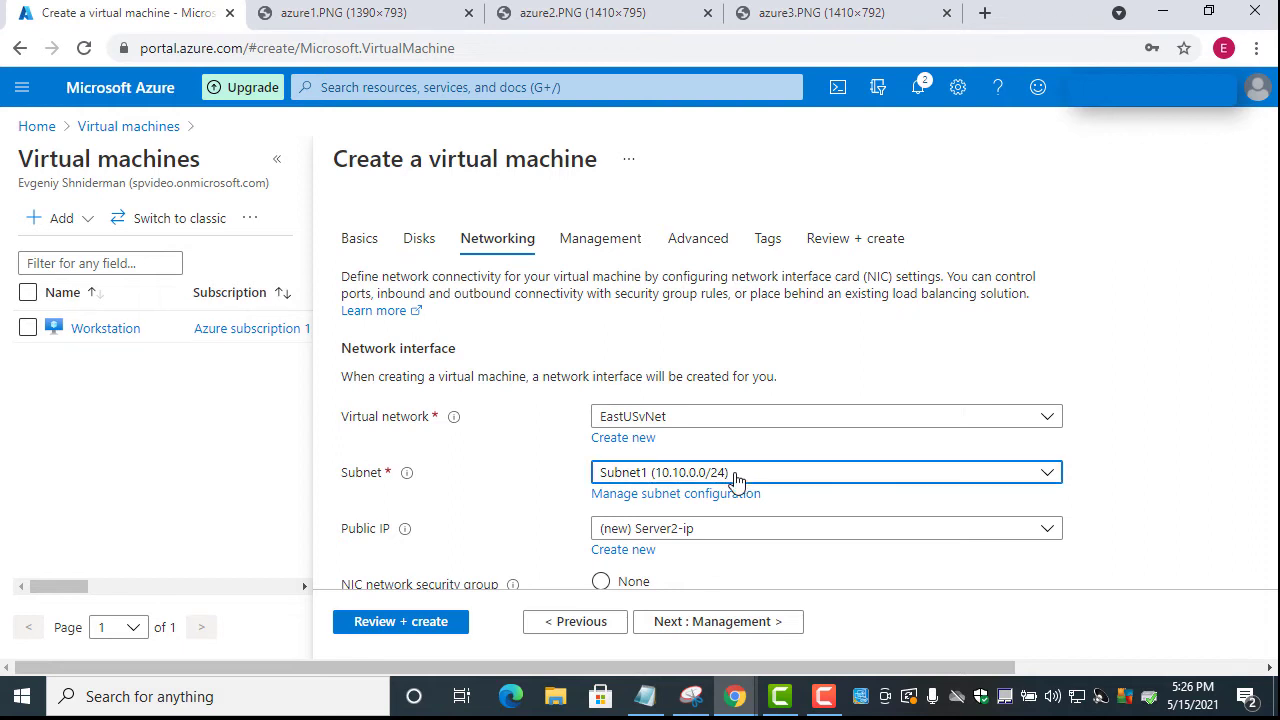
# Place Server2 on Subnet2 (10.10.1.0/24), then validate and create the VM
pyautogui.click(737, 480)
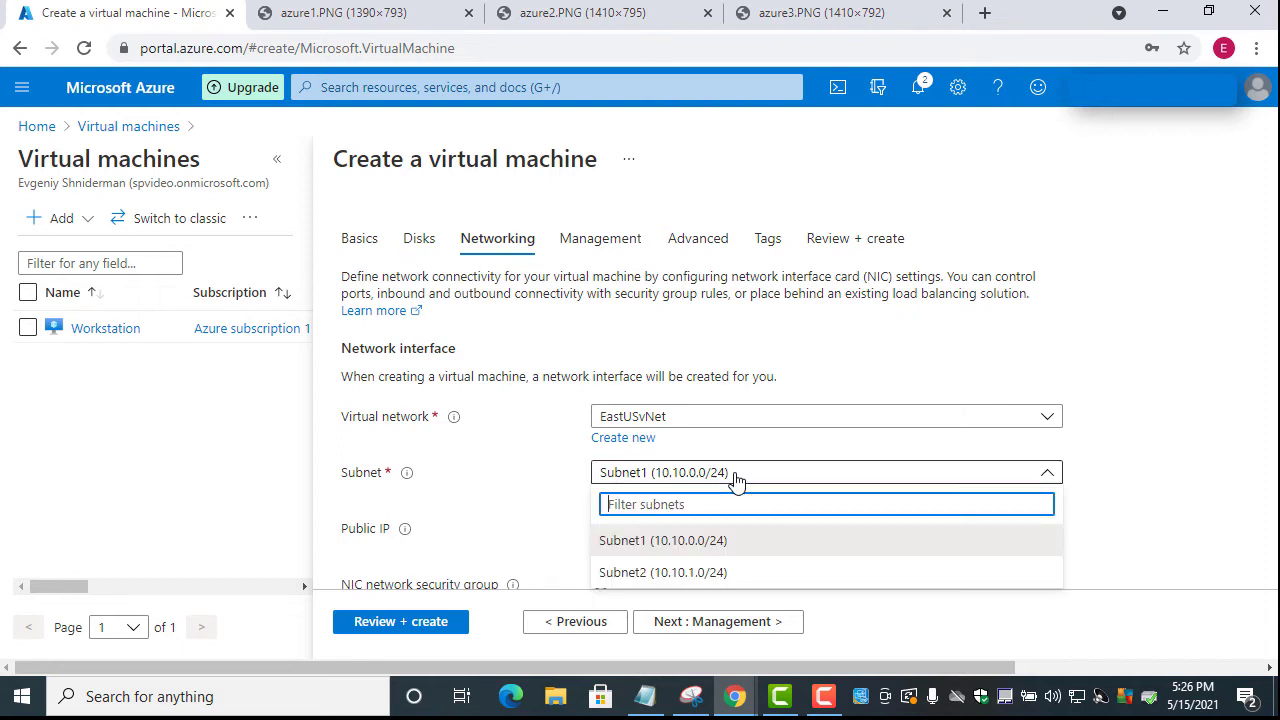
pyautogui.click(677, 574)
pyautogui.scroll(-2, 483, 473)
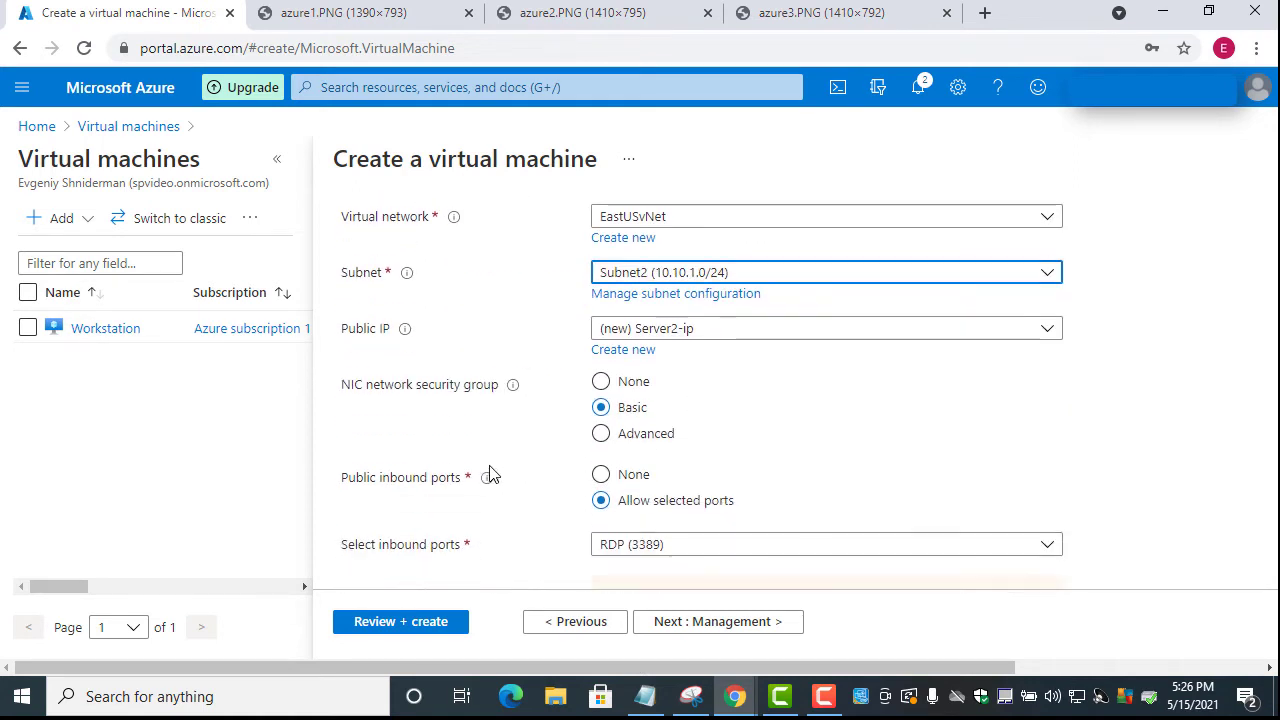
pyautogui.click(418, 623)
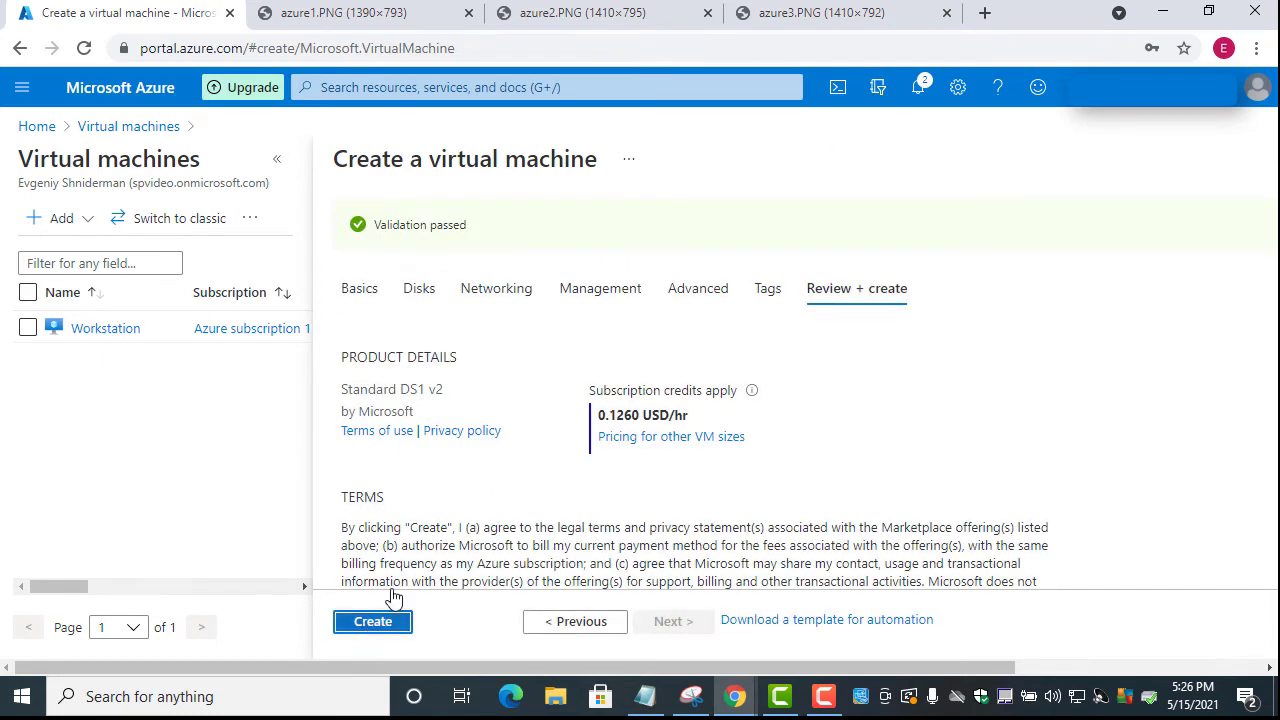
pyautogui.click(372, 621)
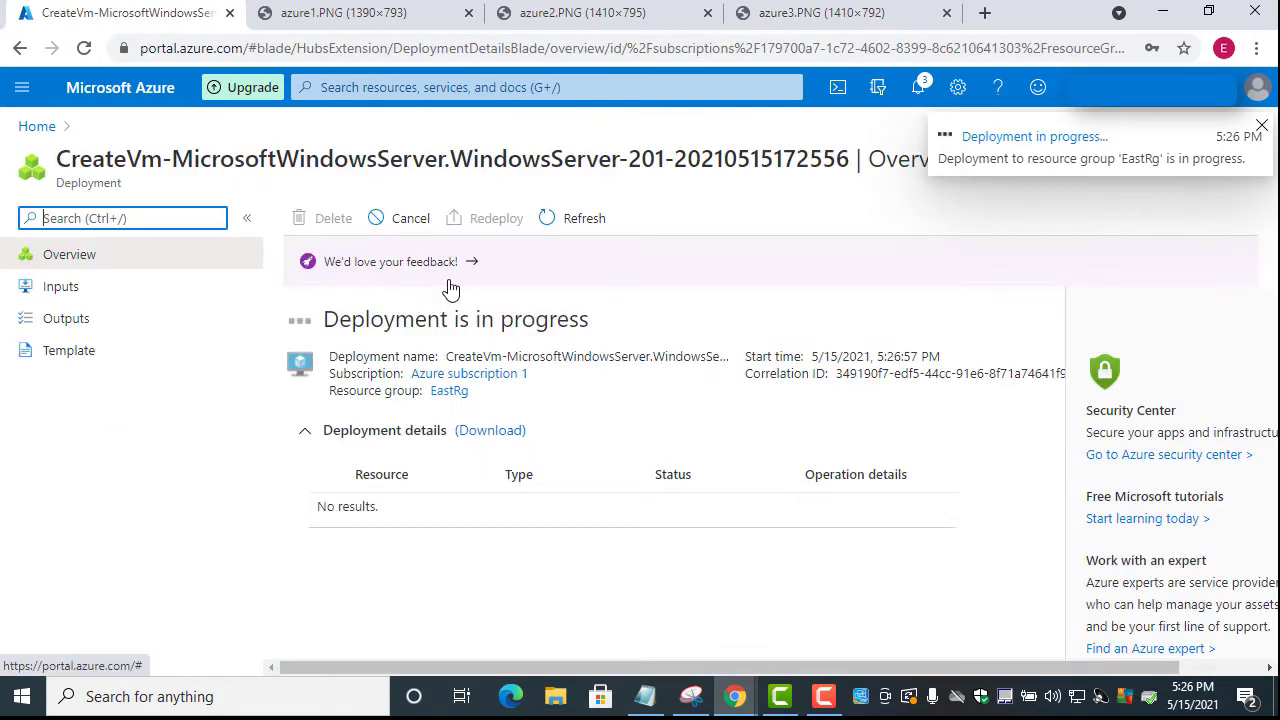
# Start creating another virtual machine from the Virtual machines list
pyautogui.click(22, 87)
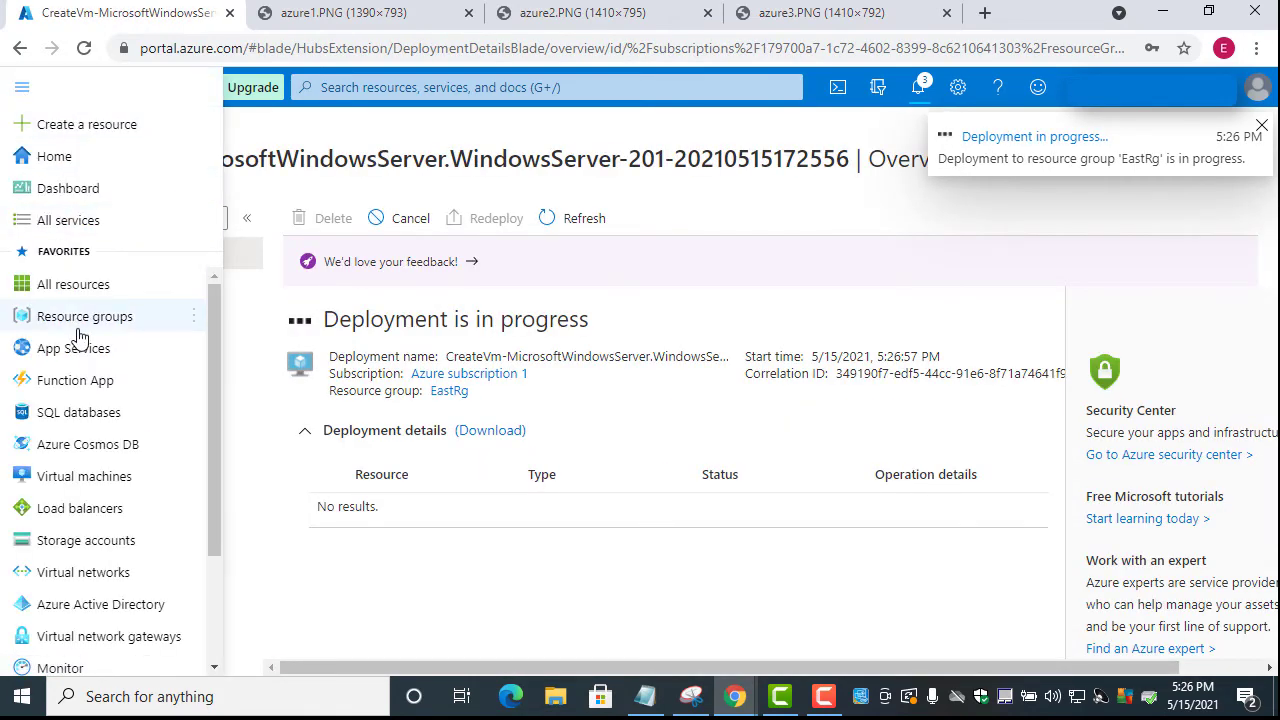
pyautogui.click(90, 477)
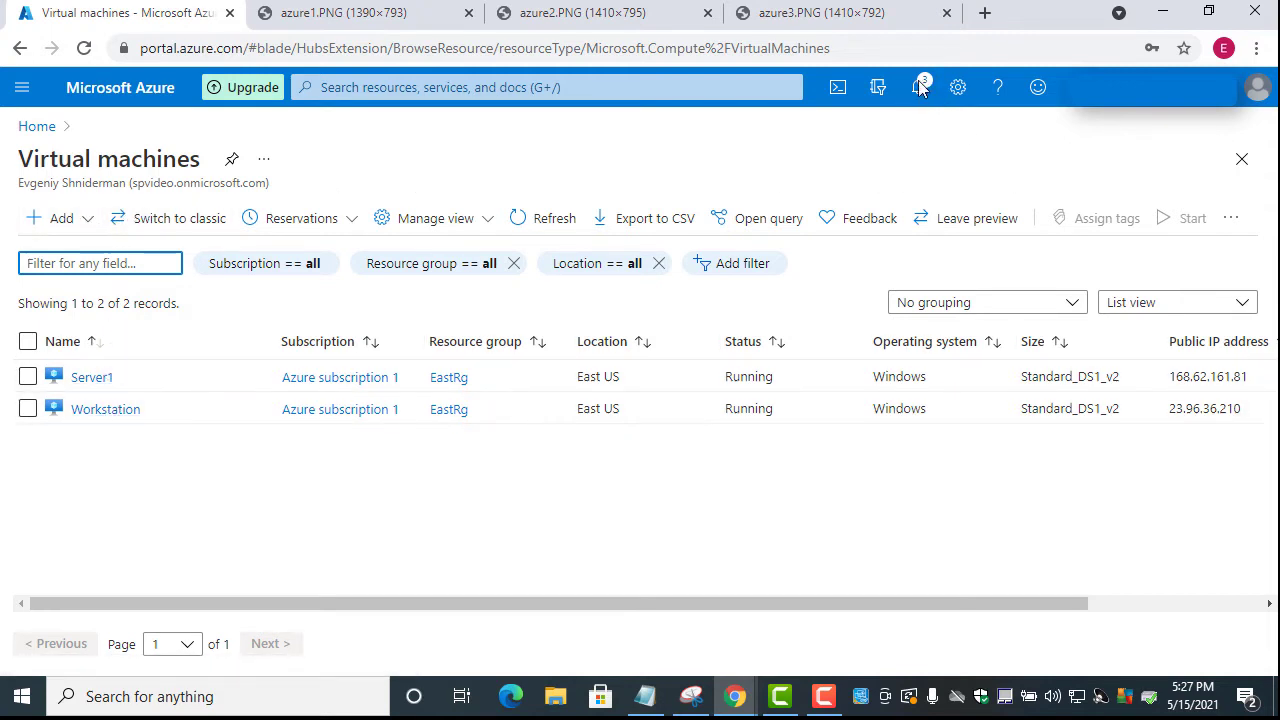
pyautogui.click(70, 220)
pyautogui.click(80, 254)
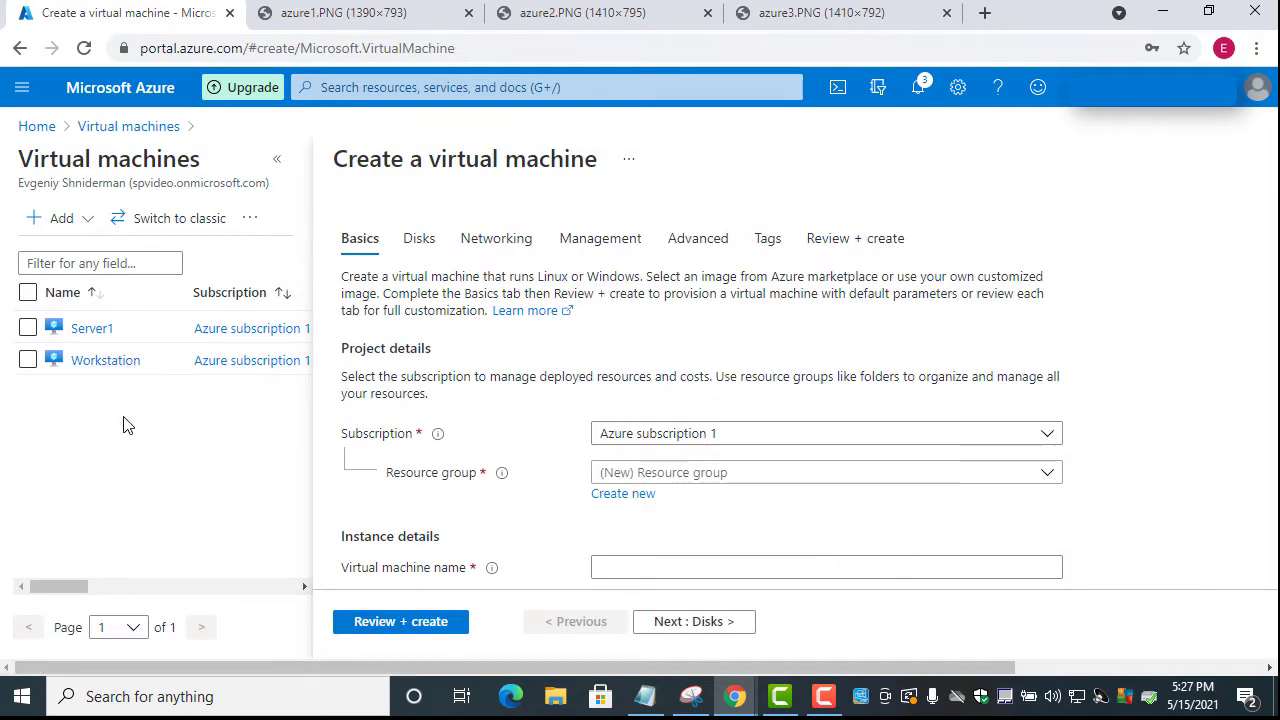
# Put the new VM in resource group WestRg and name it ServerWest
pyautogui.scroll(-2, 628, 500)
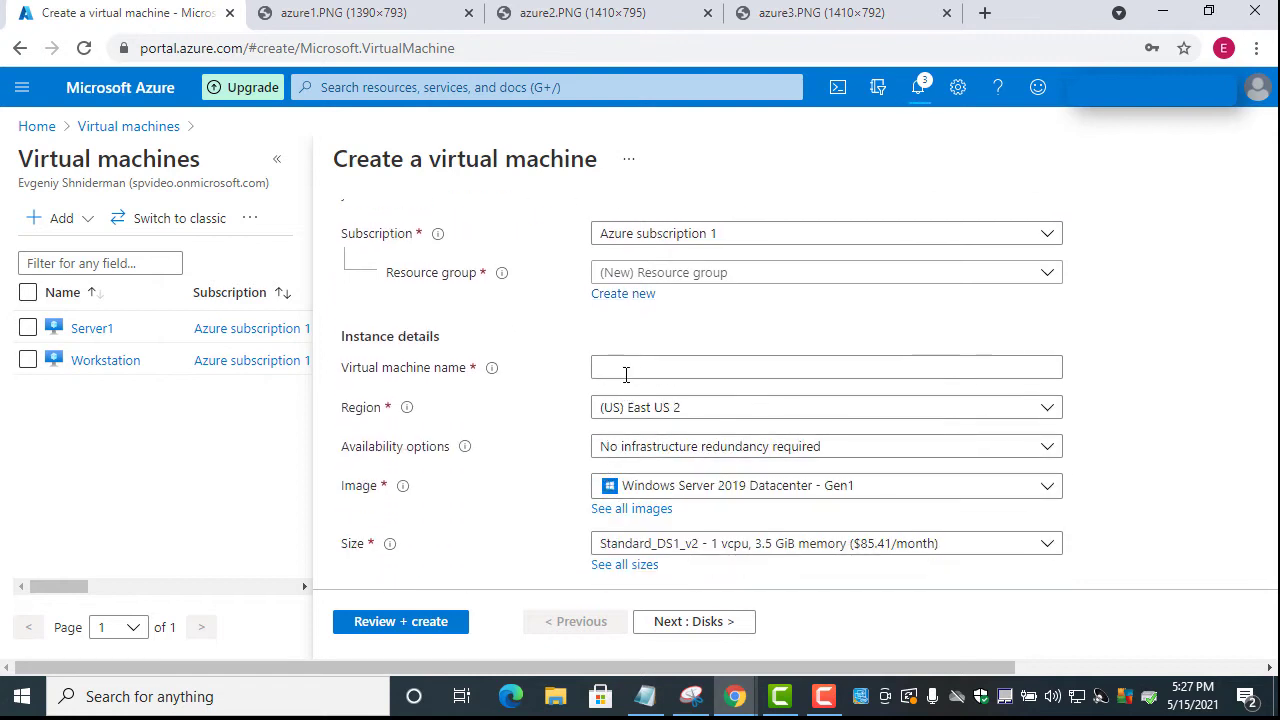
pyautogui.click(677, 289)
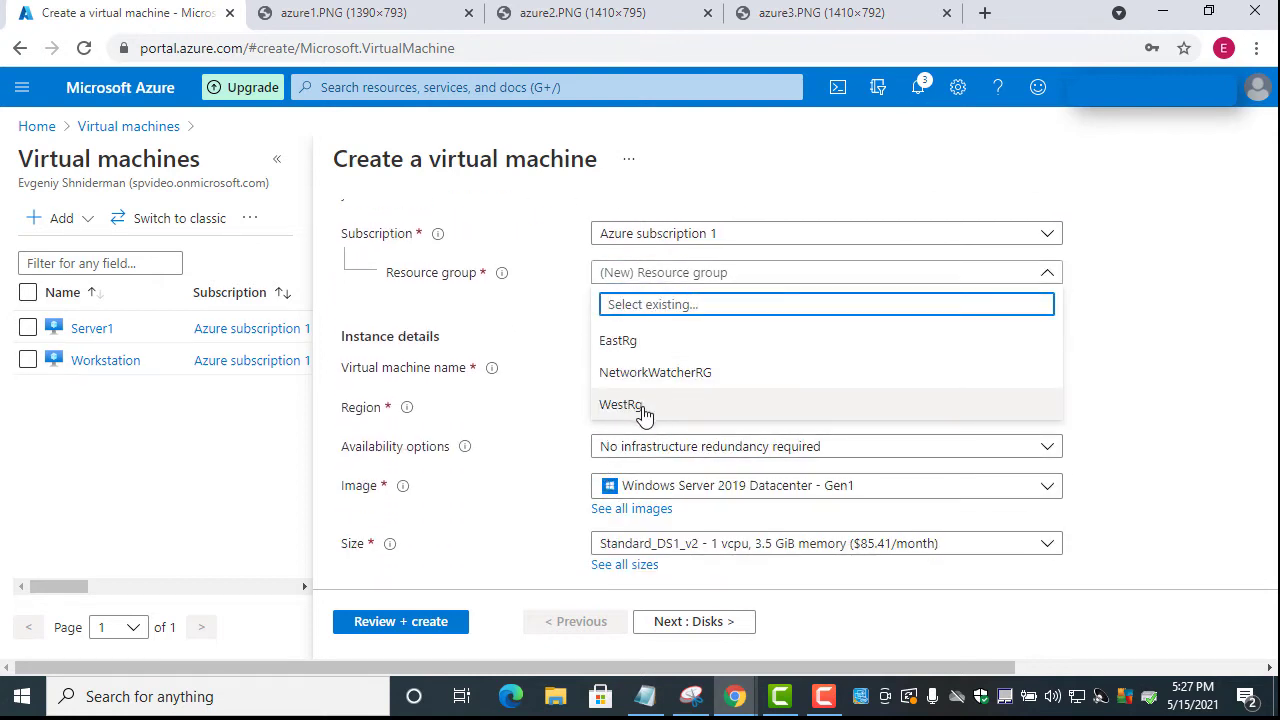
pyautogui.click(643, 413)
pyautogui.click(629, 368)
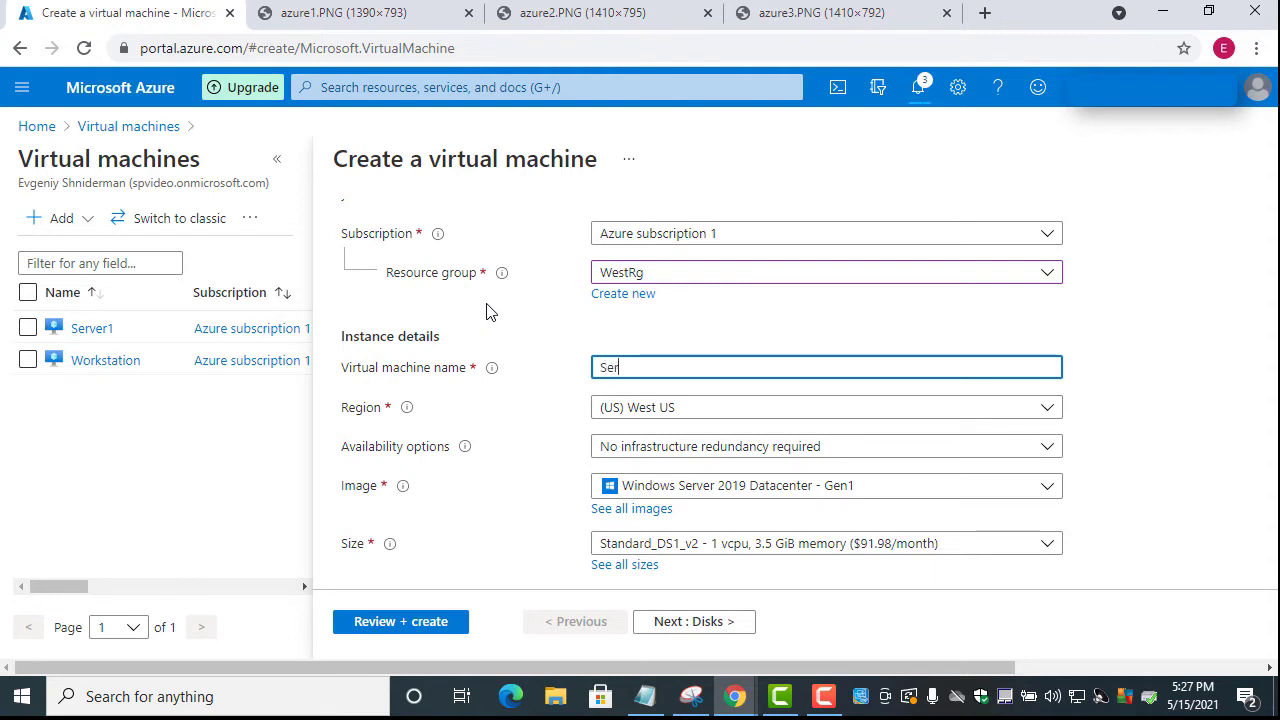
pyautogui.write('rWest')
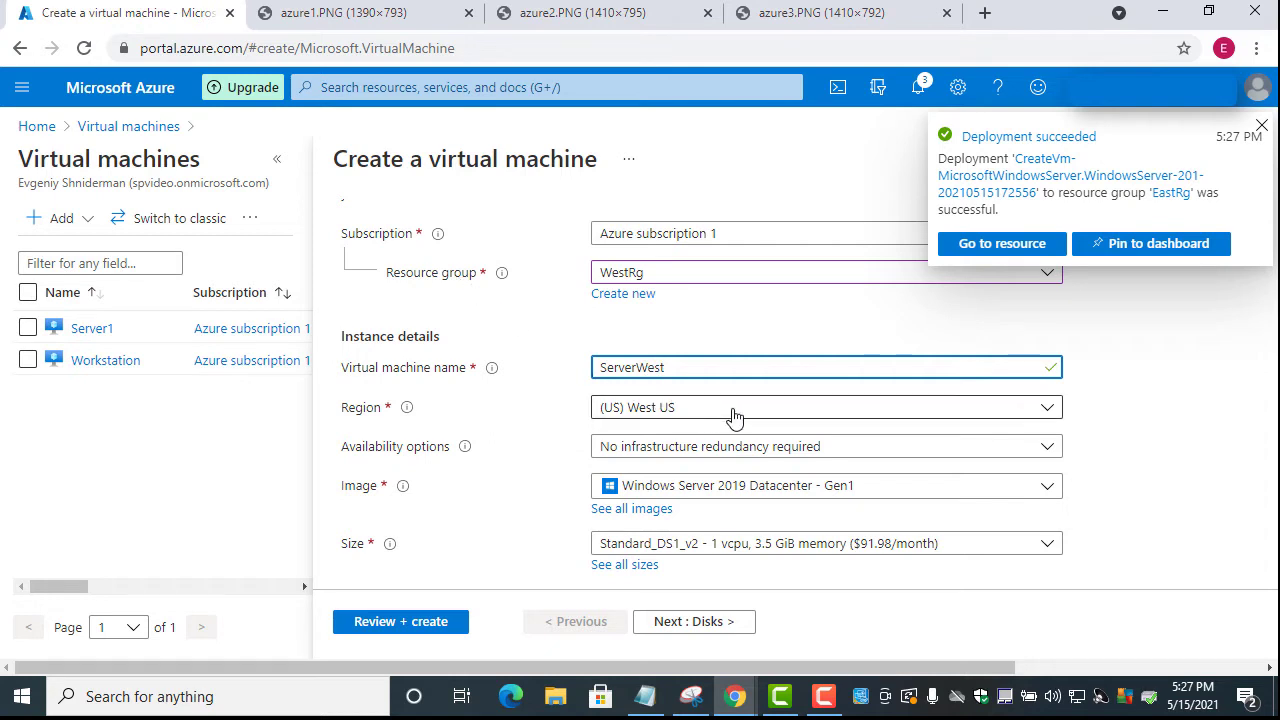
# Fill in the administrator username and confirmed password, then go to Networking settings
pyautogui.scroll(-3, 663, 367)
pyautogui.click(624, 340)
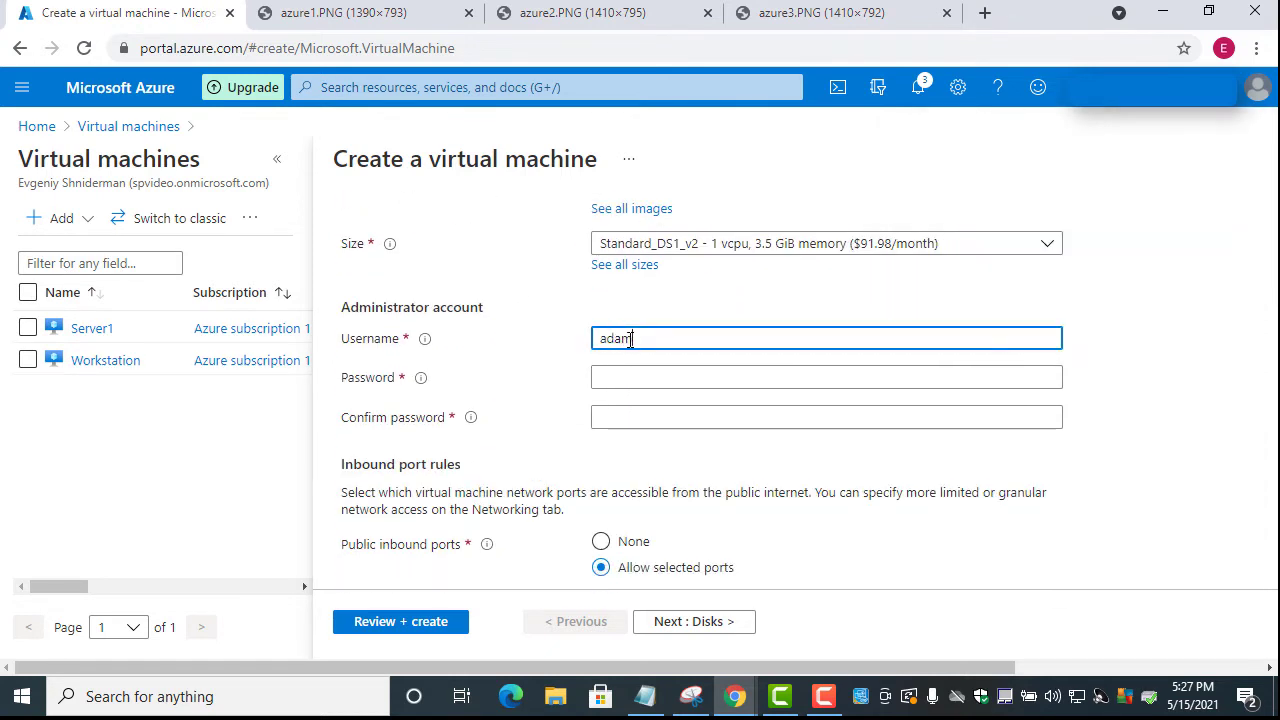
pyautogui.click(629, 375)
pyautogui.hotkey('ctrl', 'v')
pyautogui.click(634, 409)
pyautogui.hotkey('ctrl', 'v')
pyautogui.scroll(-3, 610, 395)
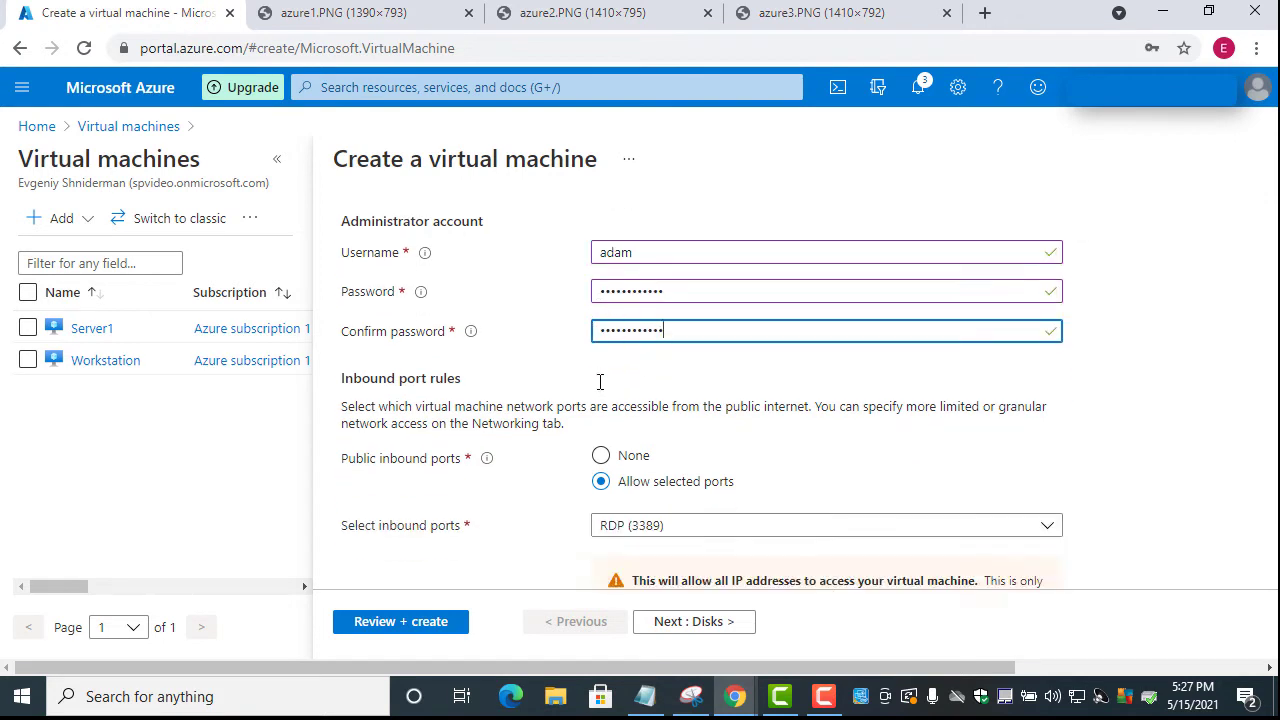
pyautogui.scroll(-1, 595, 400)
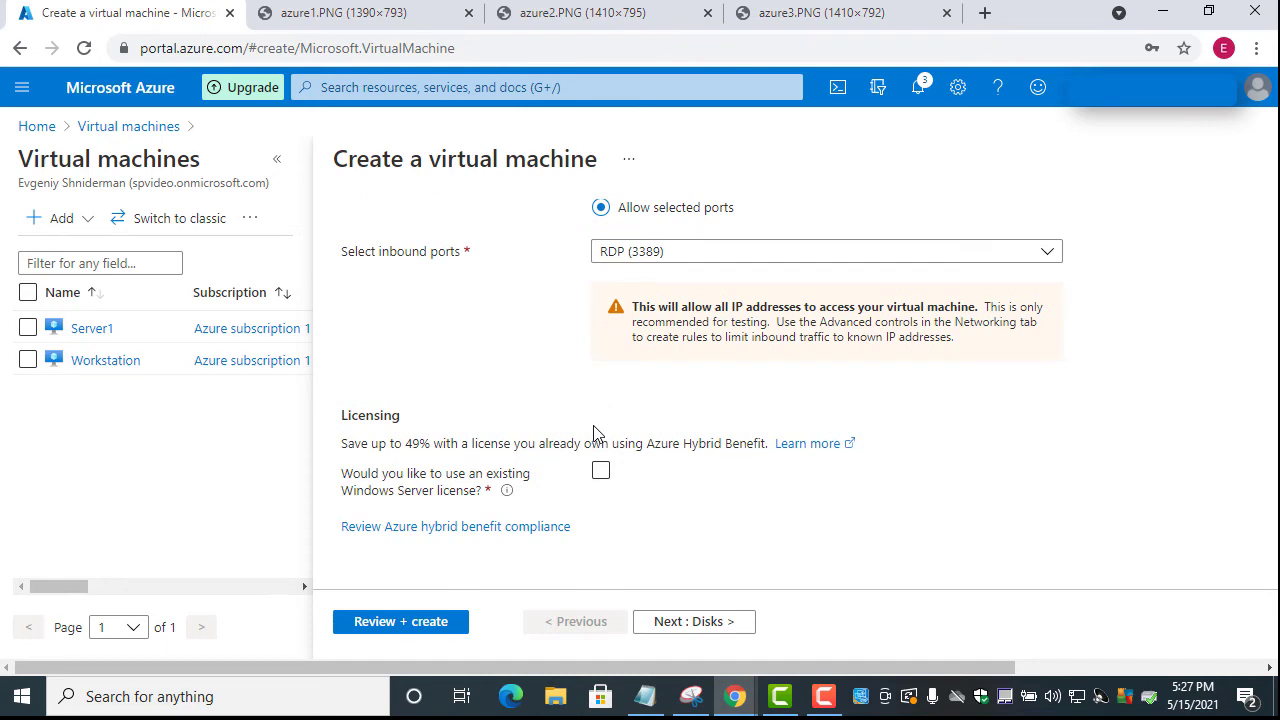
pyautogui.scroll(12, 594, 425)
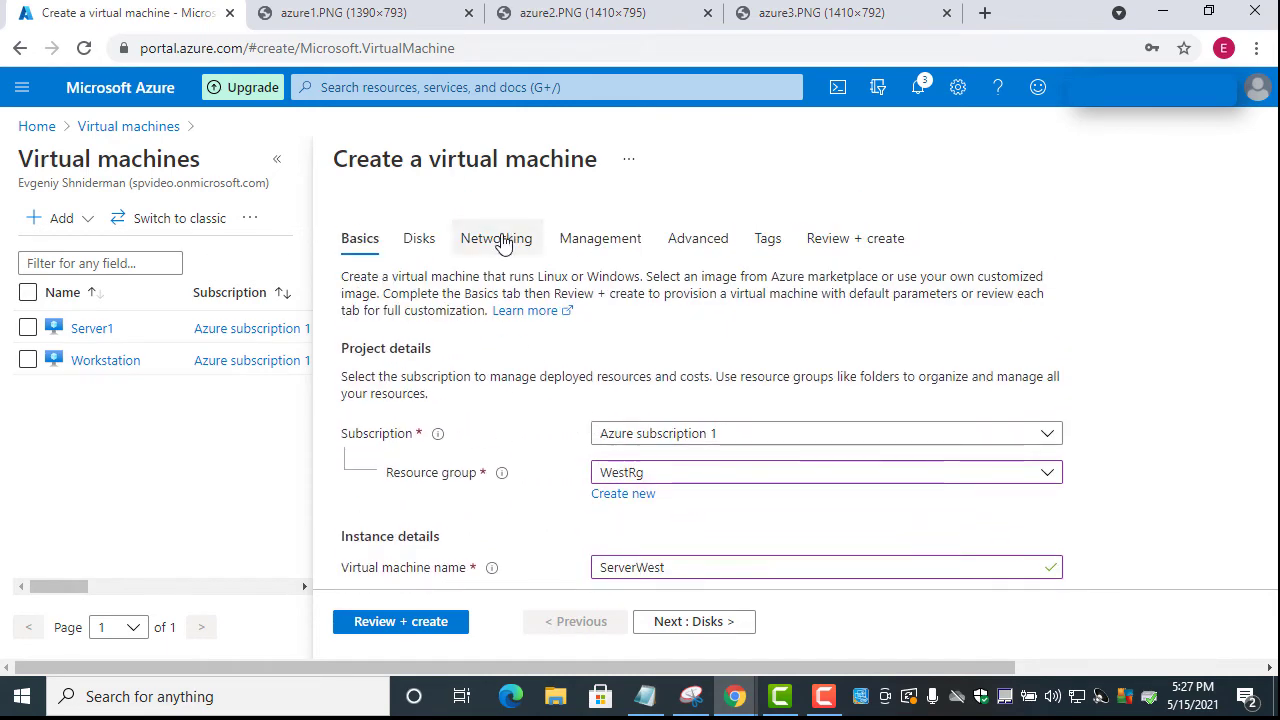
pyautogui.click(503, 244)
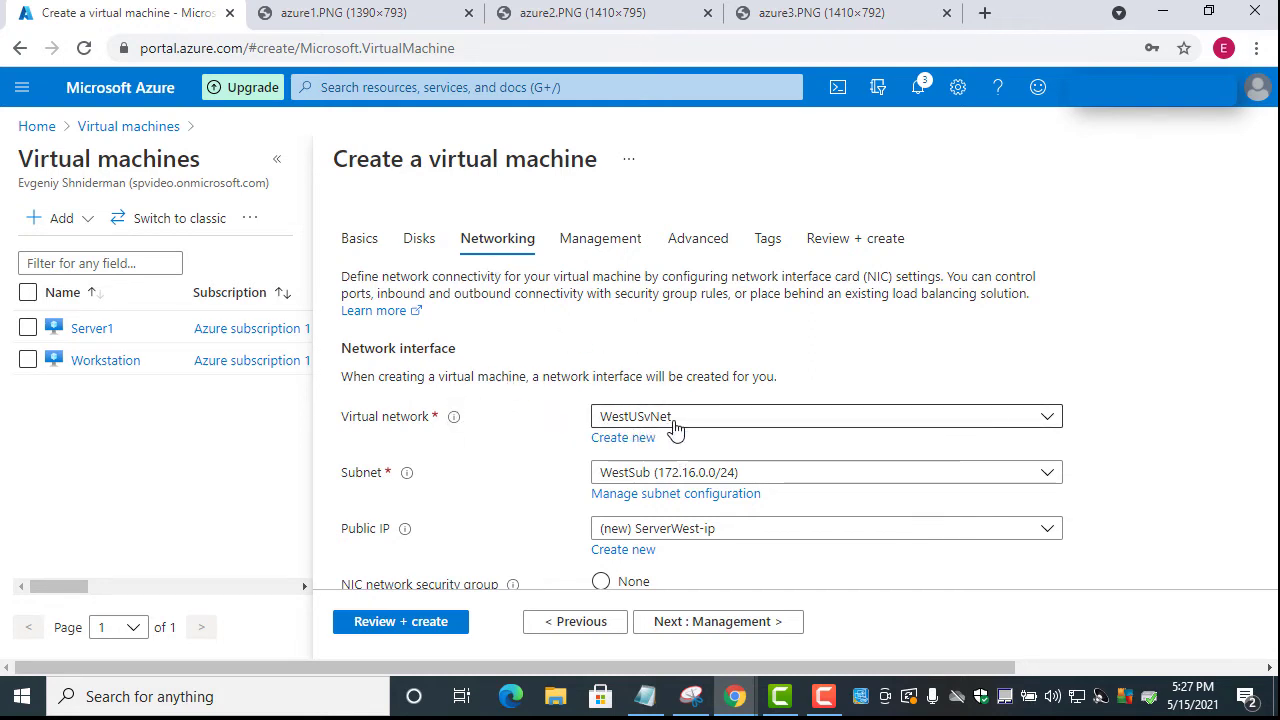
# Keep WestUSvNet's WestSub (172.16.0.0/24) subnet, then validate and create ServerWest
pyautogui.scroll(-1, 678, 390)
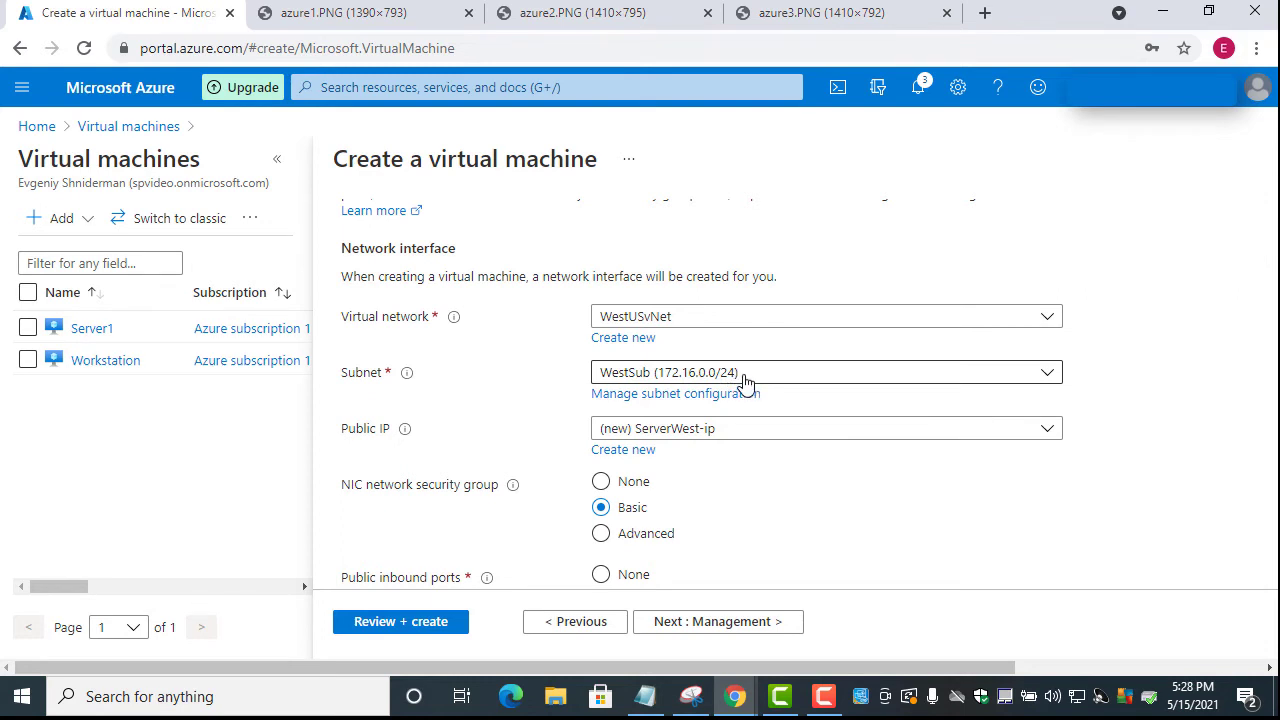
pyautogui.scroll(-5, 745, 380)
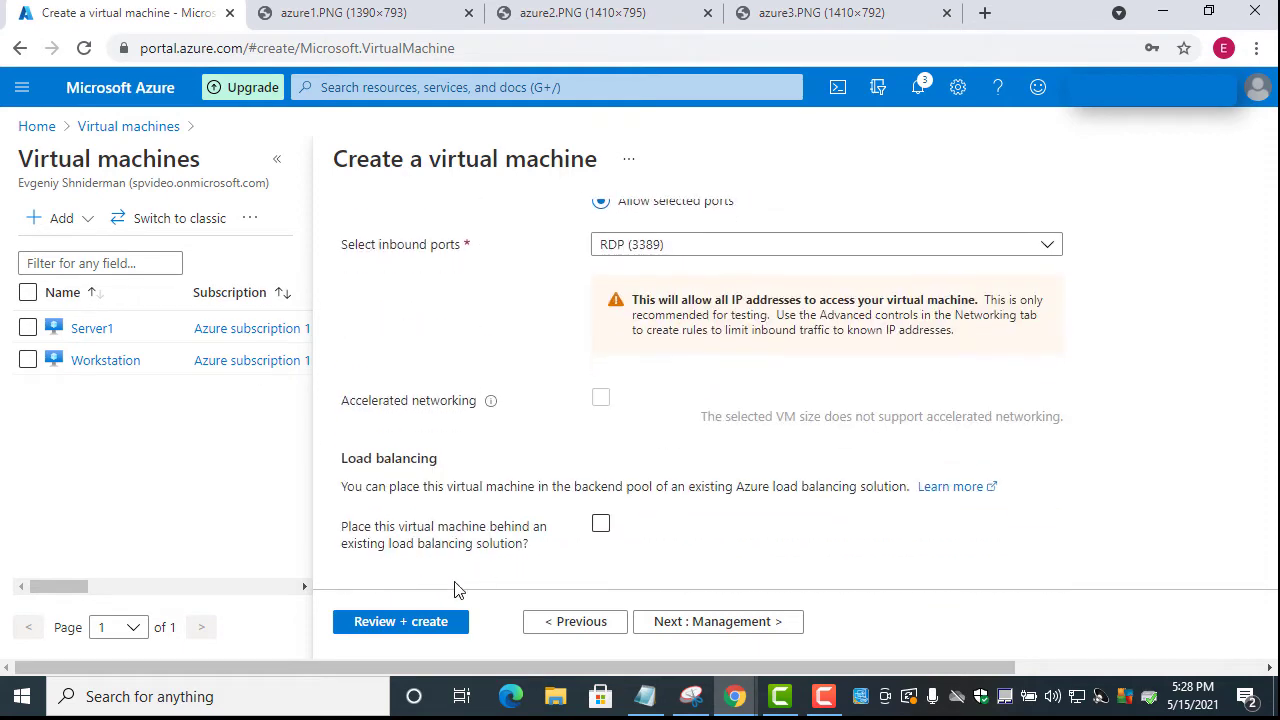
pyautogui.click(400, 625)
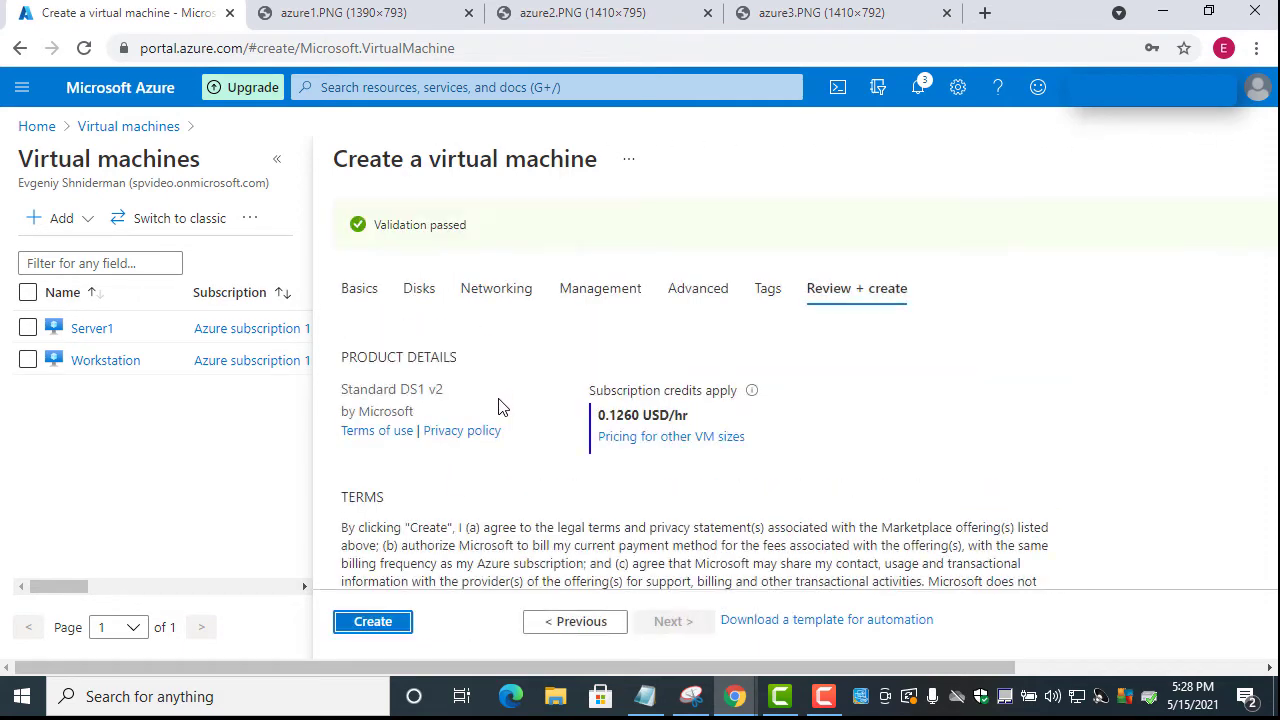
pyautogui.click(373, 621)
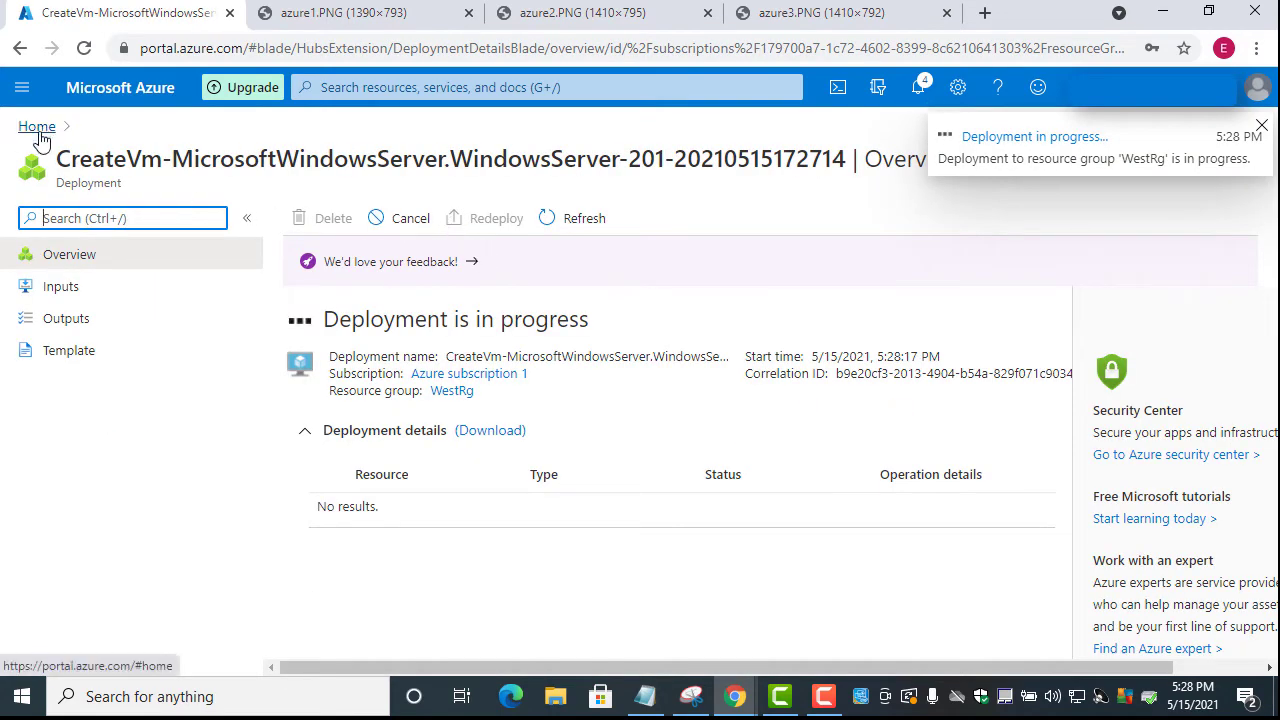
# Go to the Virtual machines list showing Server1, Server2 and Workstation running
pyautogui.click(22, 88)
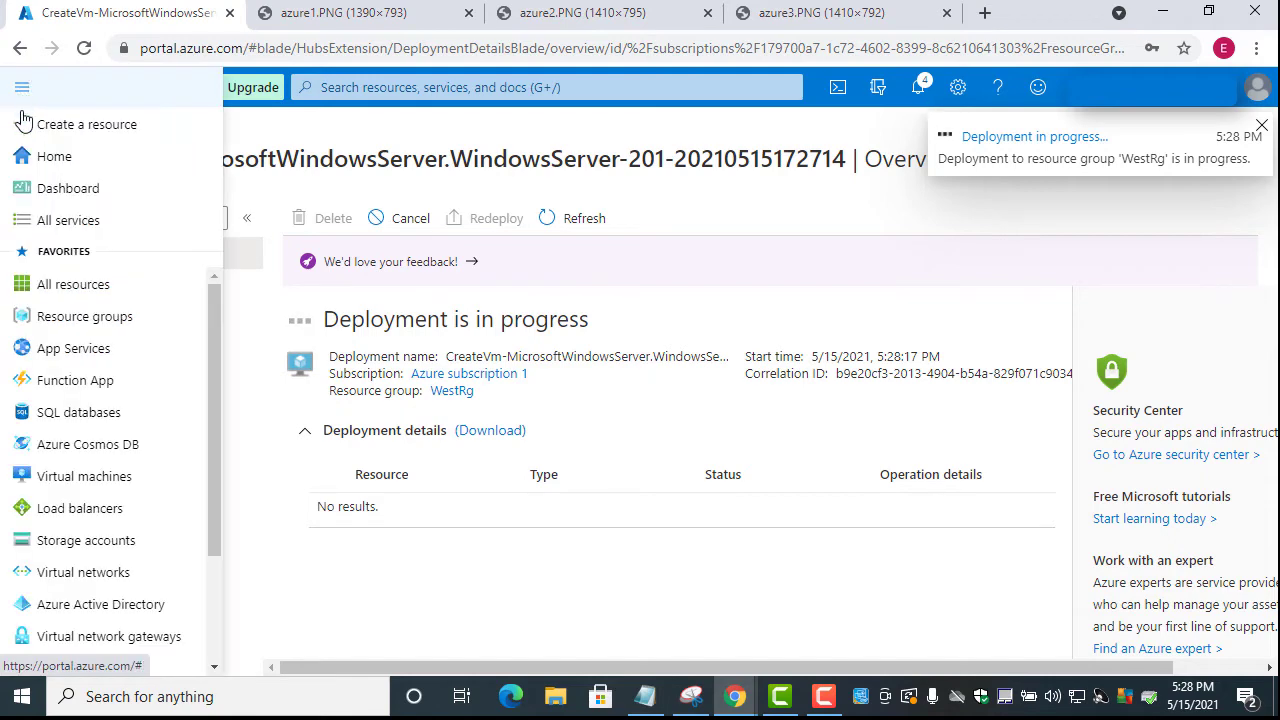
pyautogui.click(101, 478)
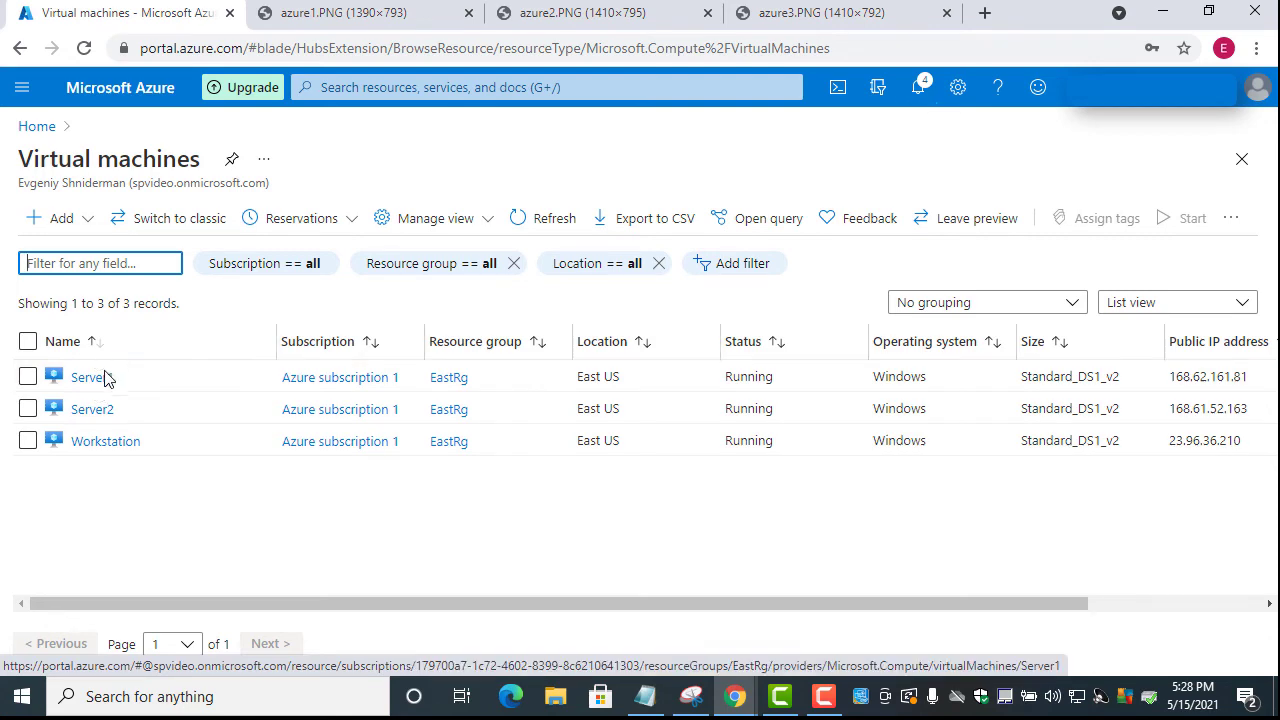
# Open Server1's overview and copy its public IP address 168.62.161.81
pyautogui.click(93, 378)
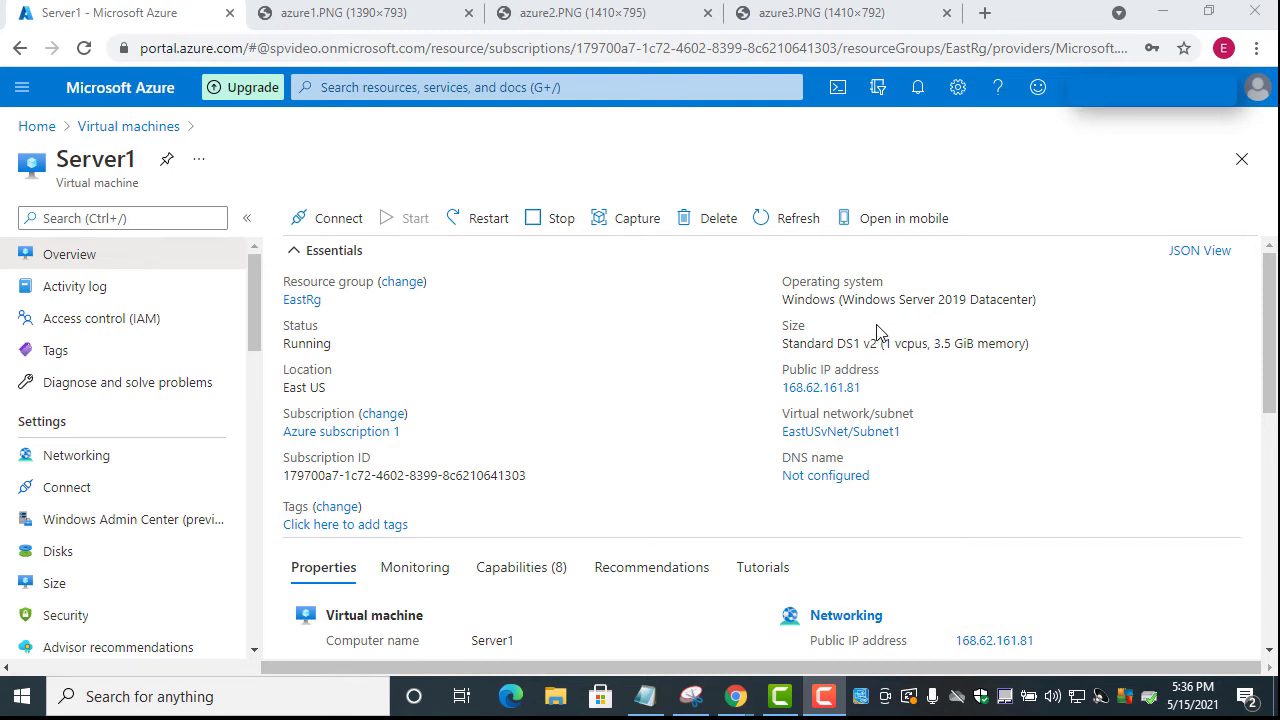
pyautogui.moveTo(869, 342)
pyautogui.moveTo(780, 371); pyautogui.dragTo(892, 374)
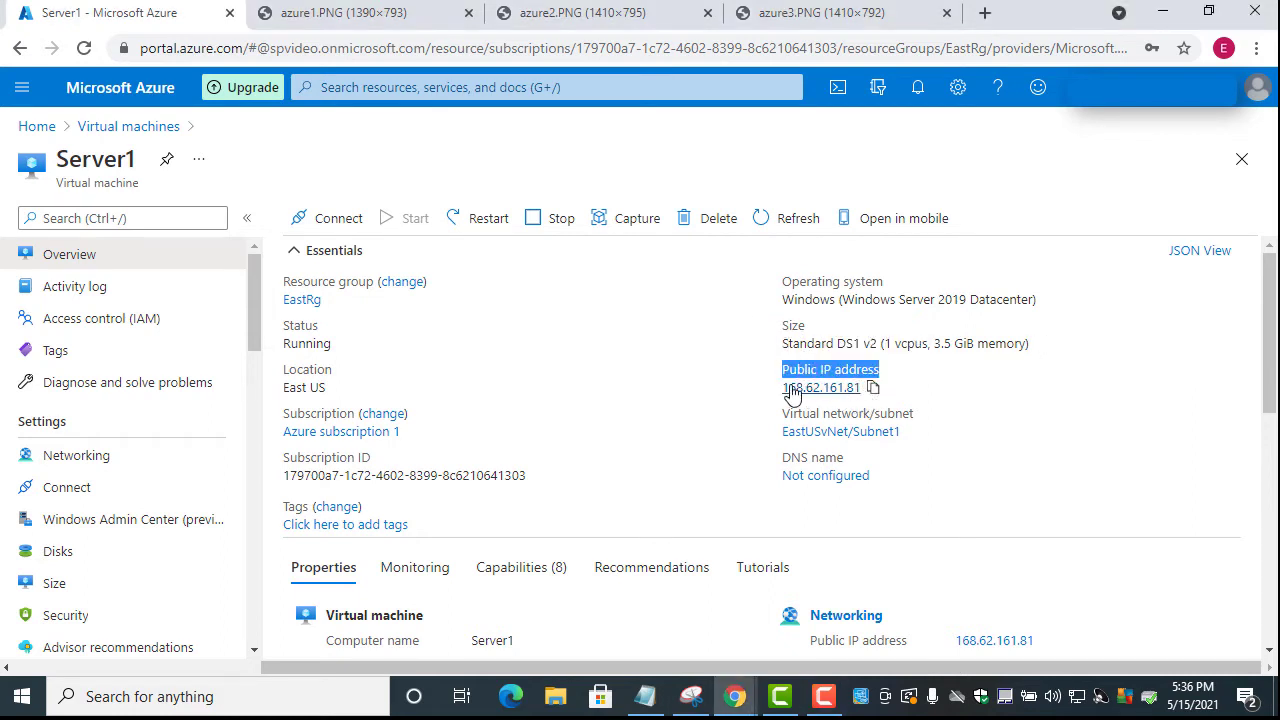
pyautogui.click(874, 390)
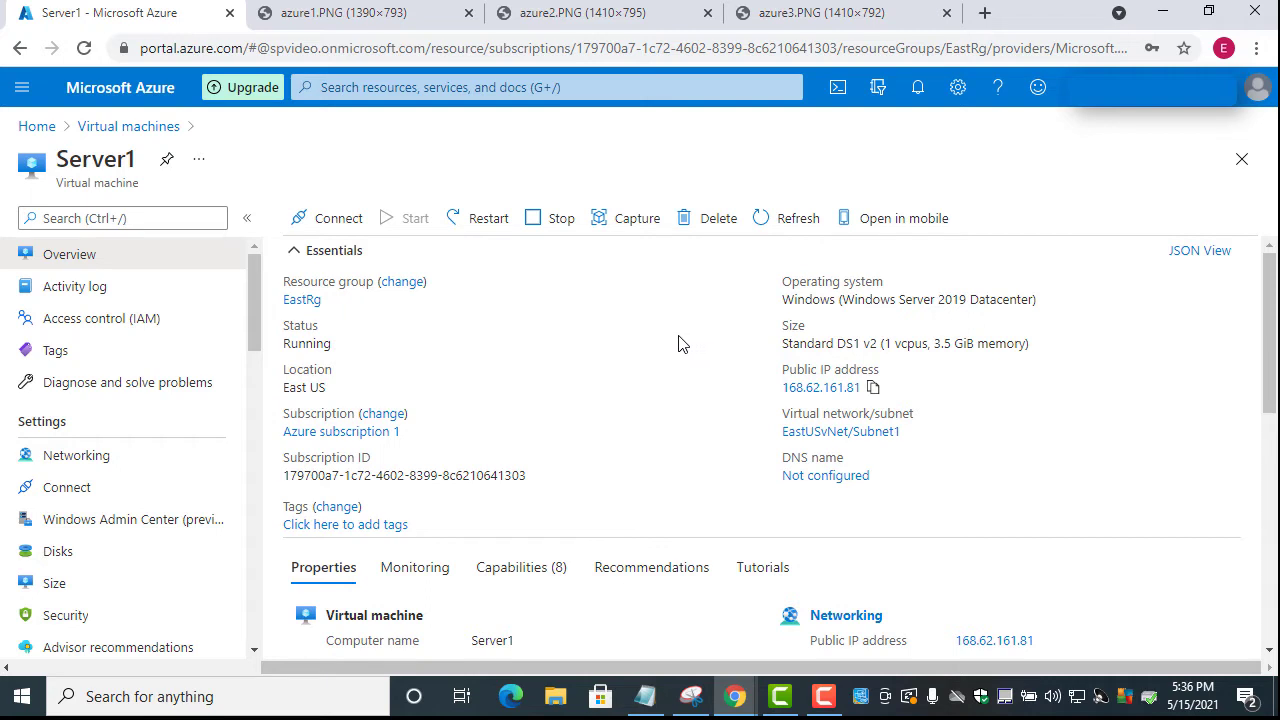
# Launch Remote Desktop Connection and connect to 168.62.161.81
pyautogui.click(172, 702)
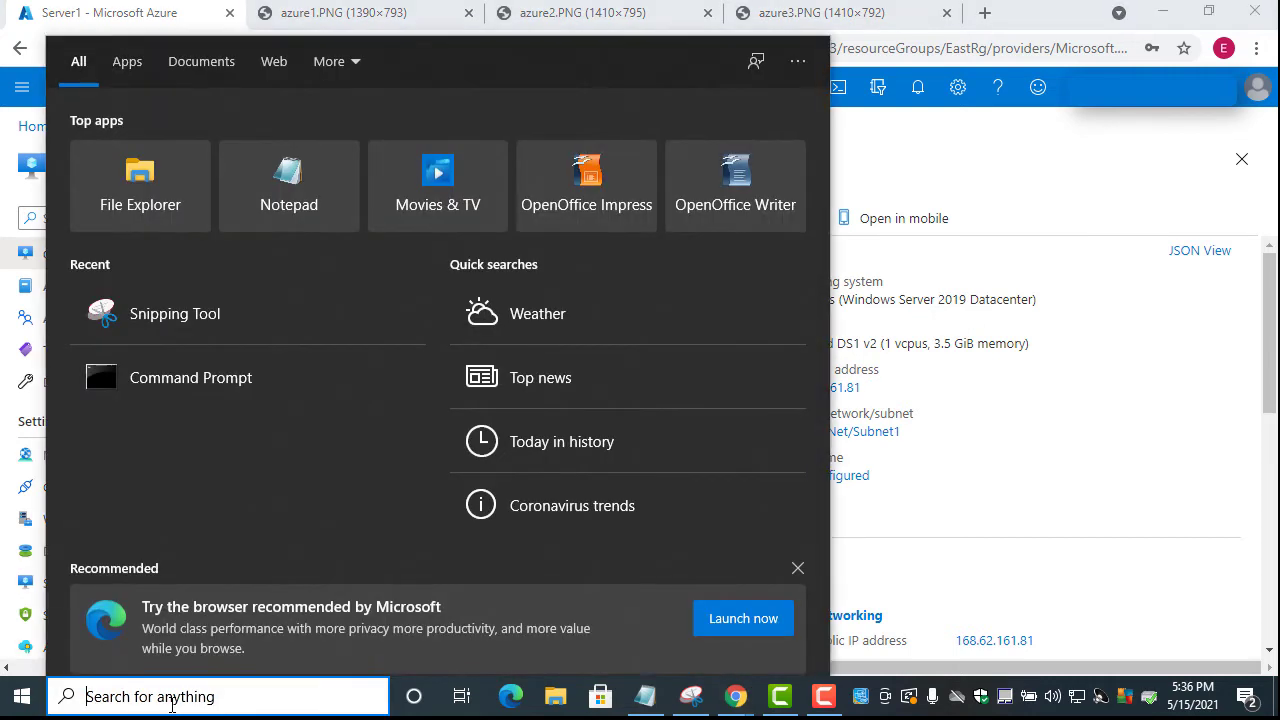
pyautogui.write('r')
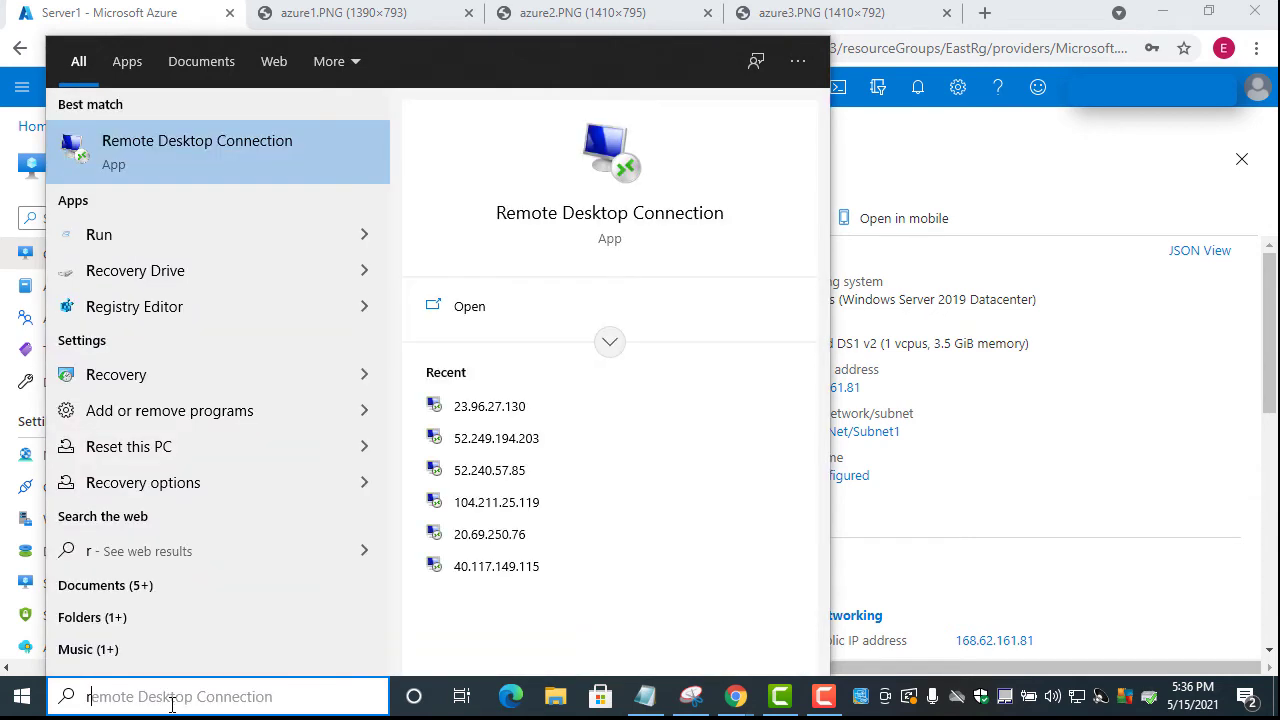
pyautogui.write('e')
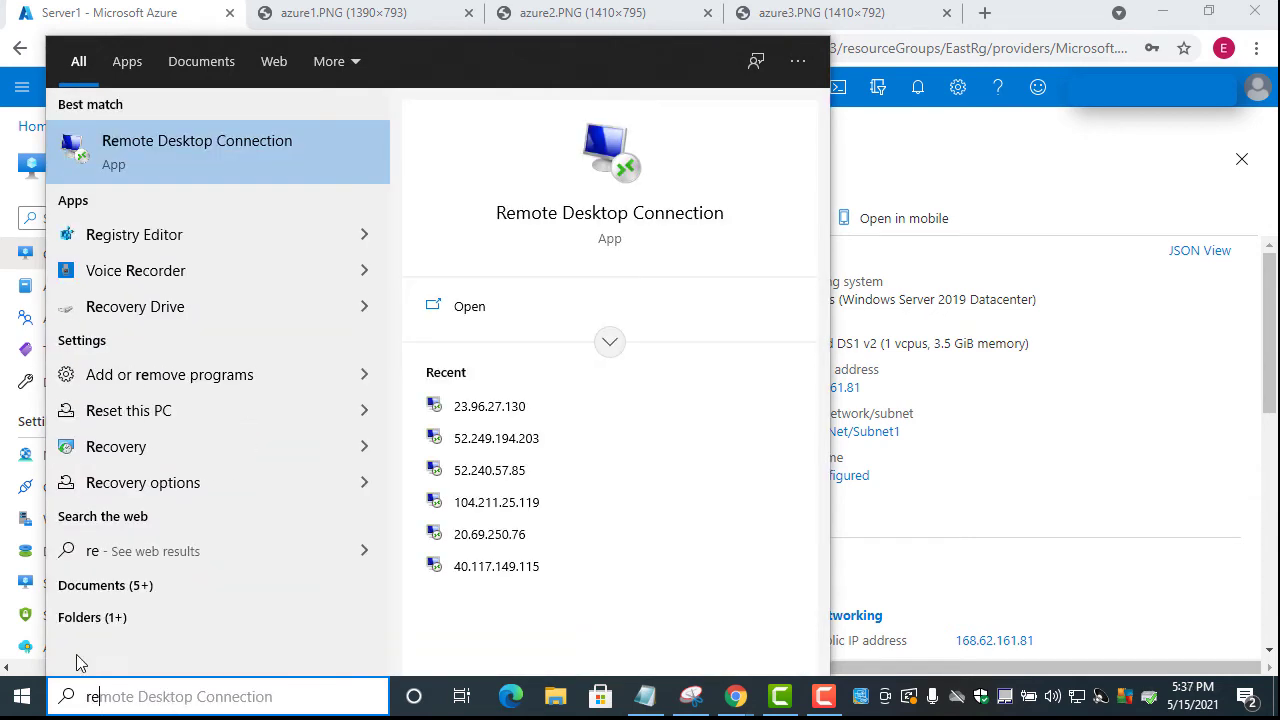
pyautogui.click(180, 151)
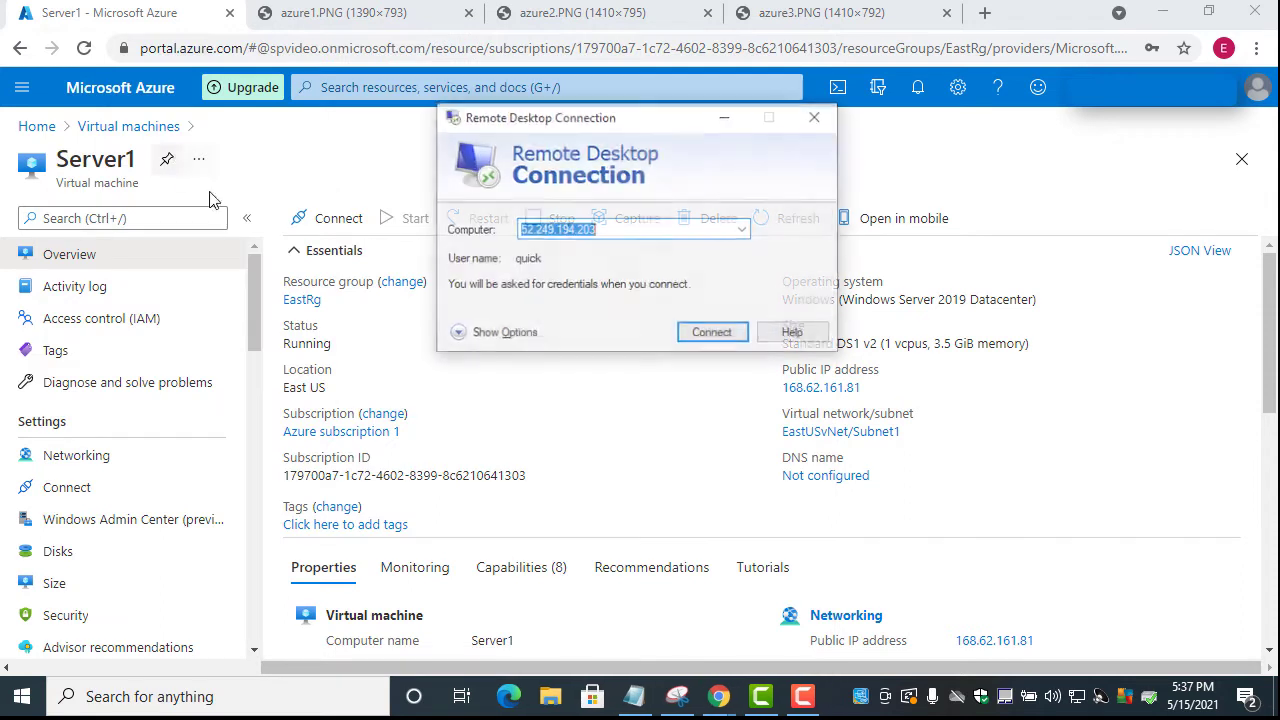
pyautogui.moveTo(611, 120); pyautogui.dragTo(512, 298)
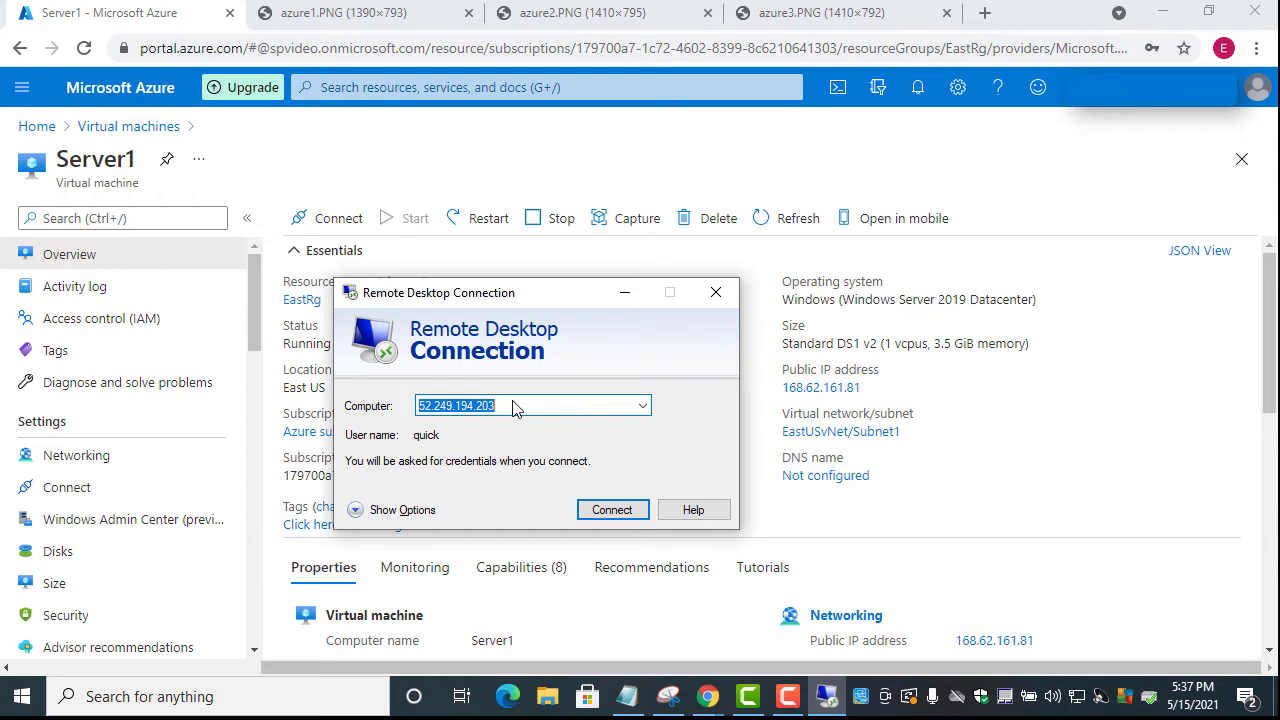
pyautogui.hotkey('ctrl', 'v')
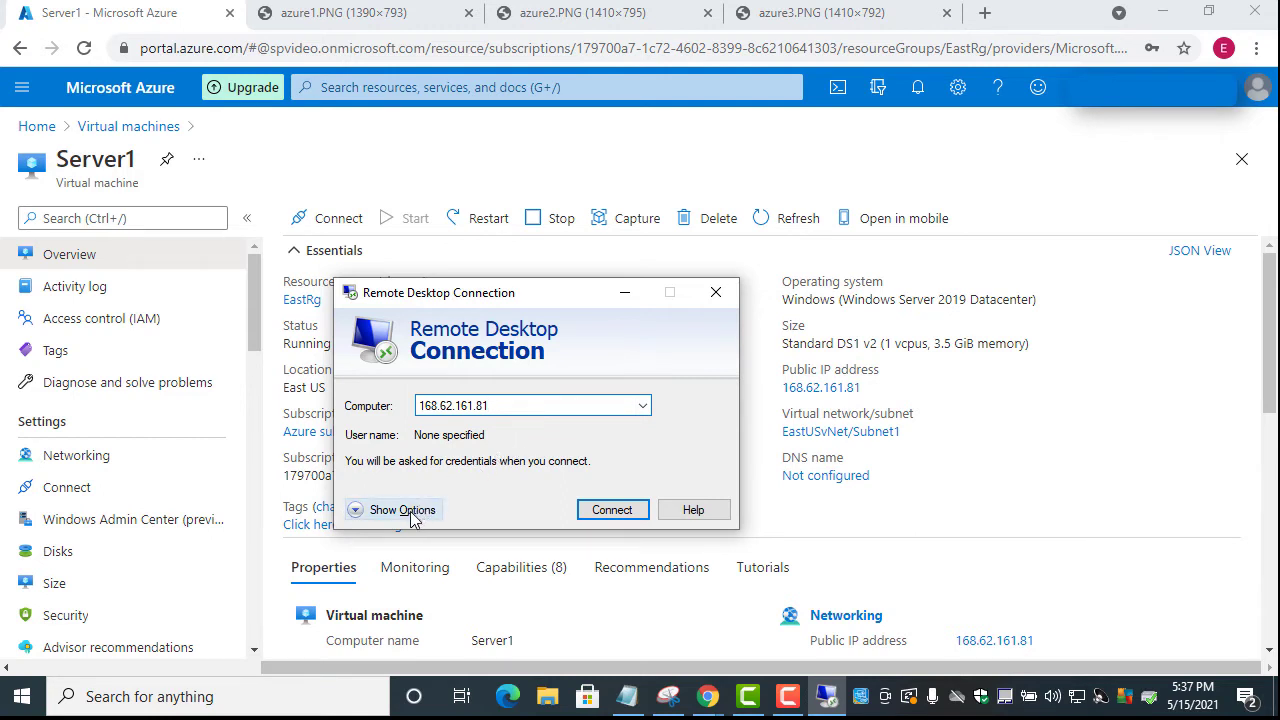
pyautogui.click(625, 511)
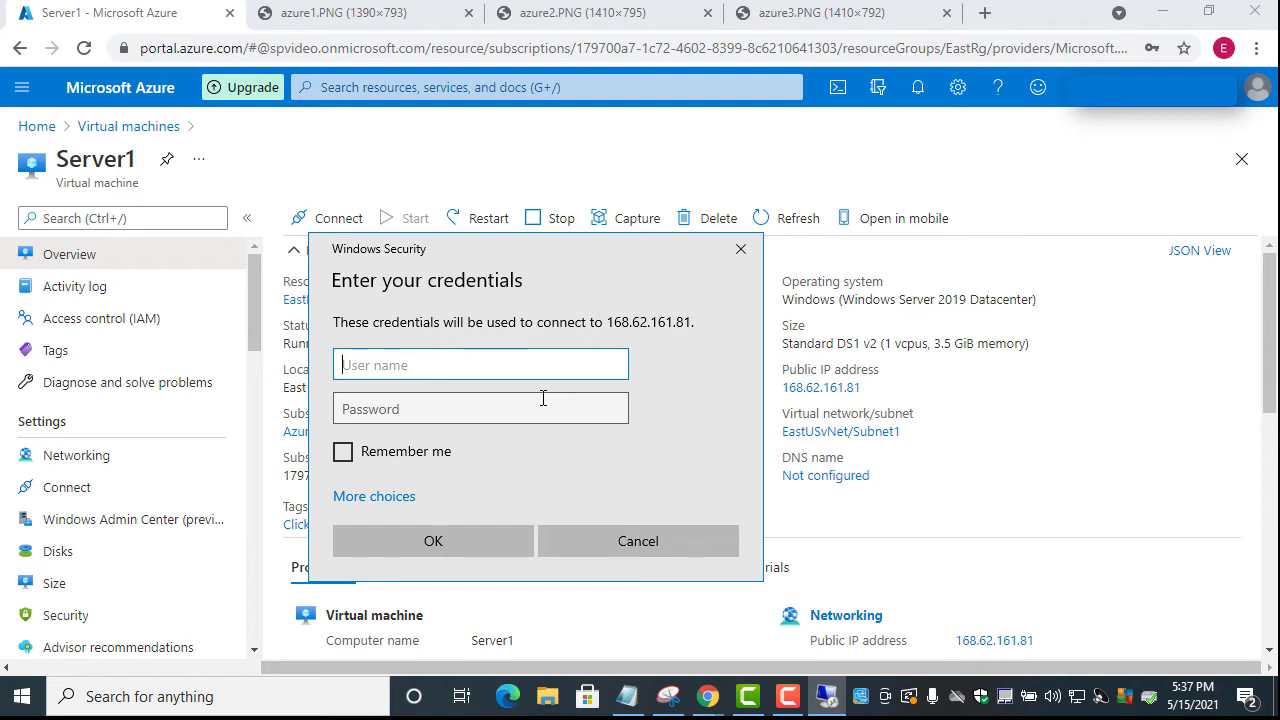
# Sign in with the administrator username and password and accept the untrusted certificate
pyautogui.write('adam')
pyautogui.click(372, 413)
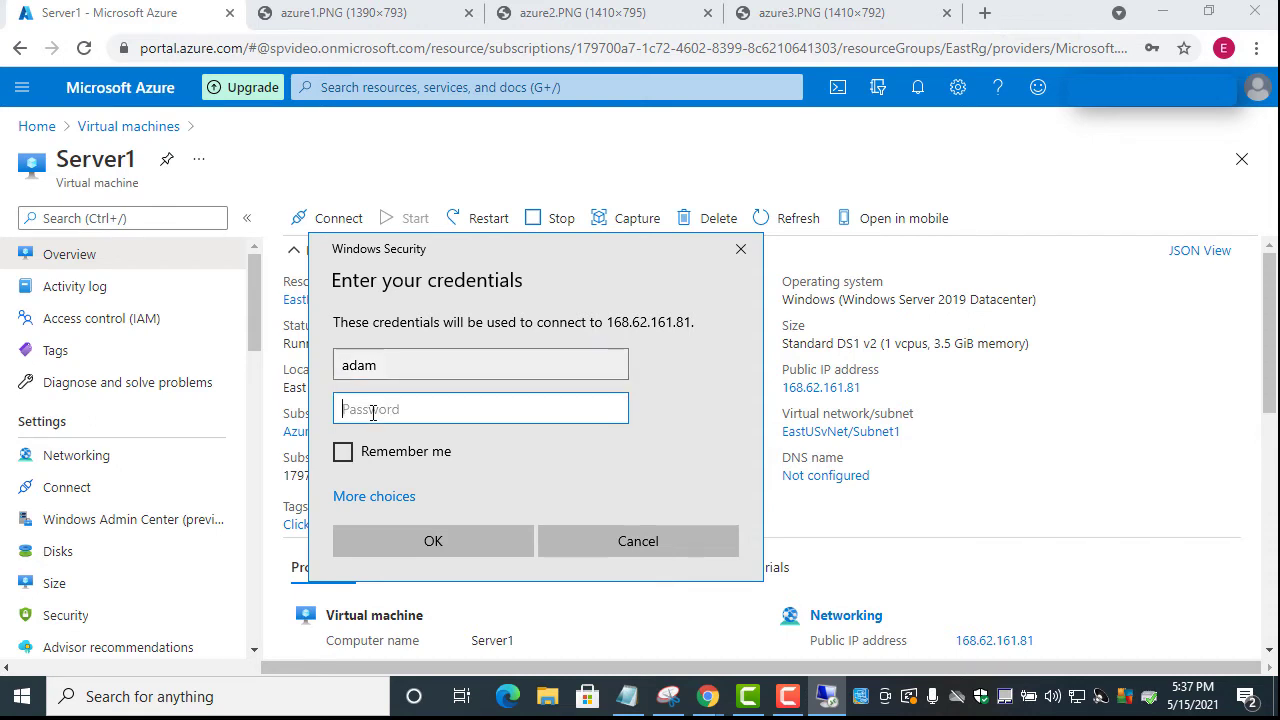
pyautogui.hotkey('ctrl', 'v')
pyautogui.hotkey('alt', 'Tab')
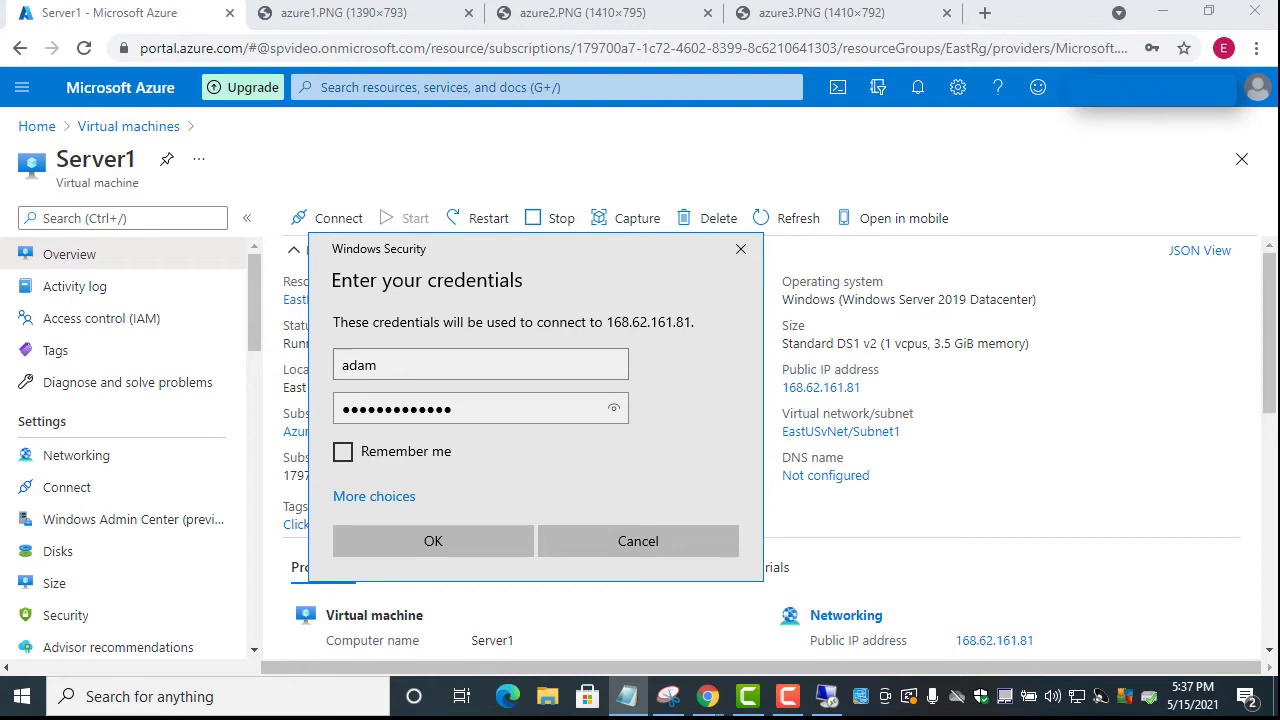
pyautogui.click(471, 409)
pyautogui.moveTo(345, 409); pyautogui.dragTo(499, 414)
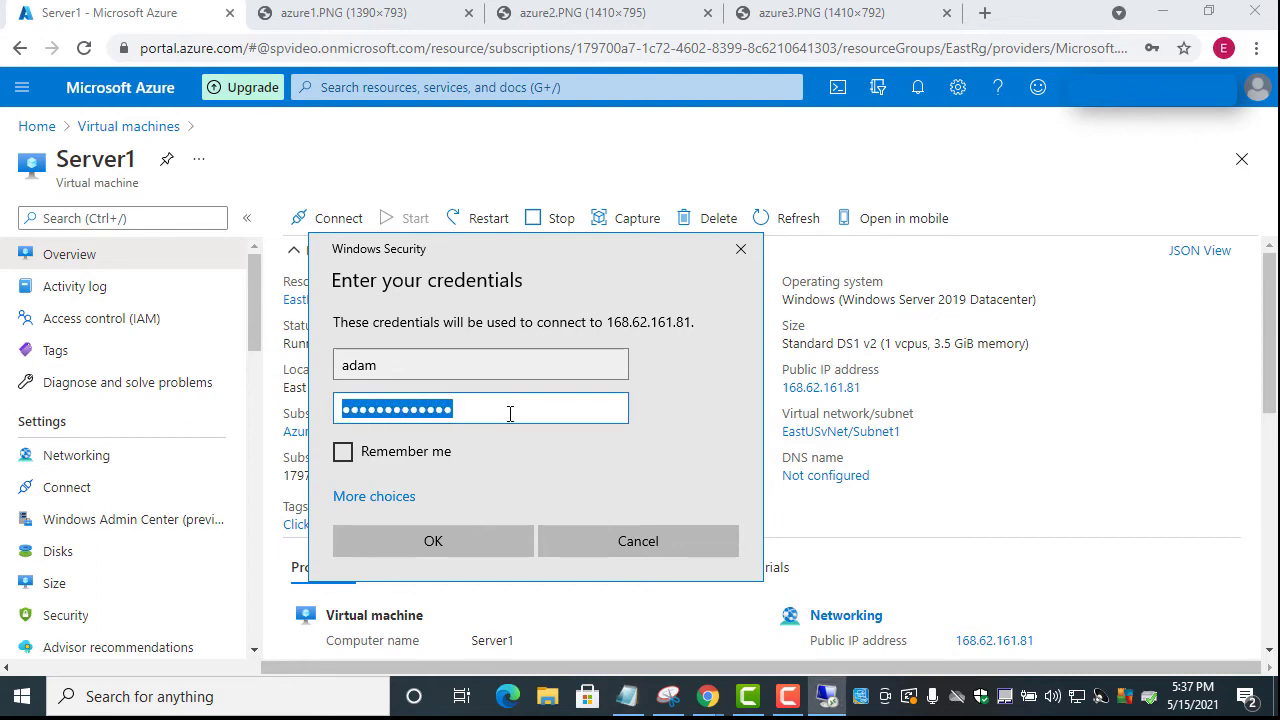
pyautogui.hotkey('ctrl', 'v')
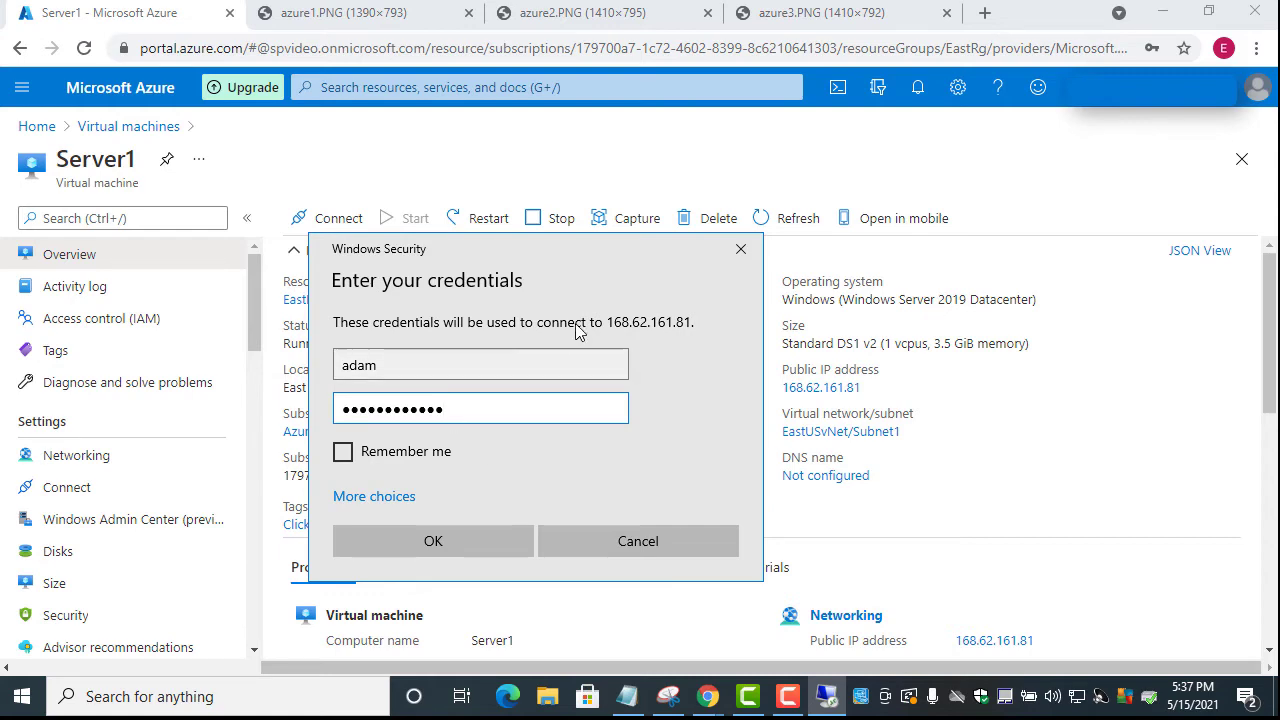
pyautogui.click(478, 548)
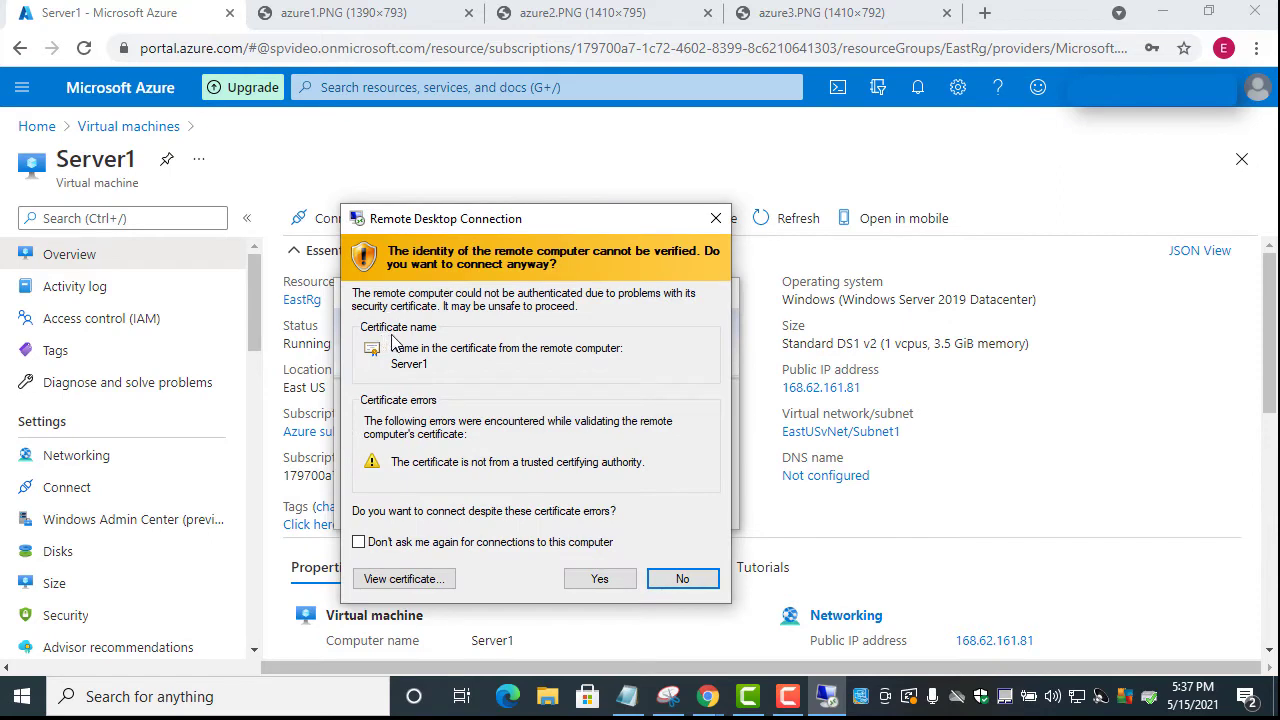
pyautogui.moveTo(447, 222); pyautogui.dragTo(407, 149)
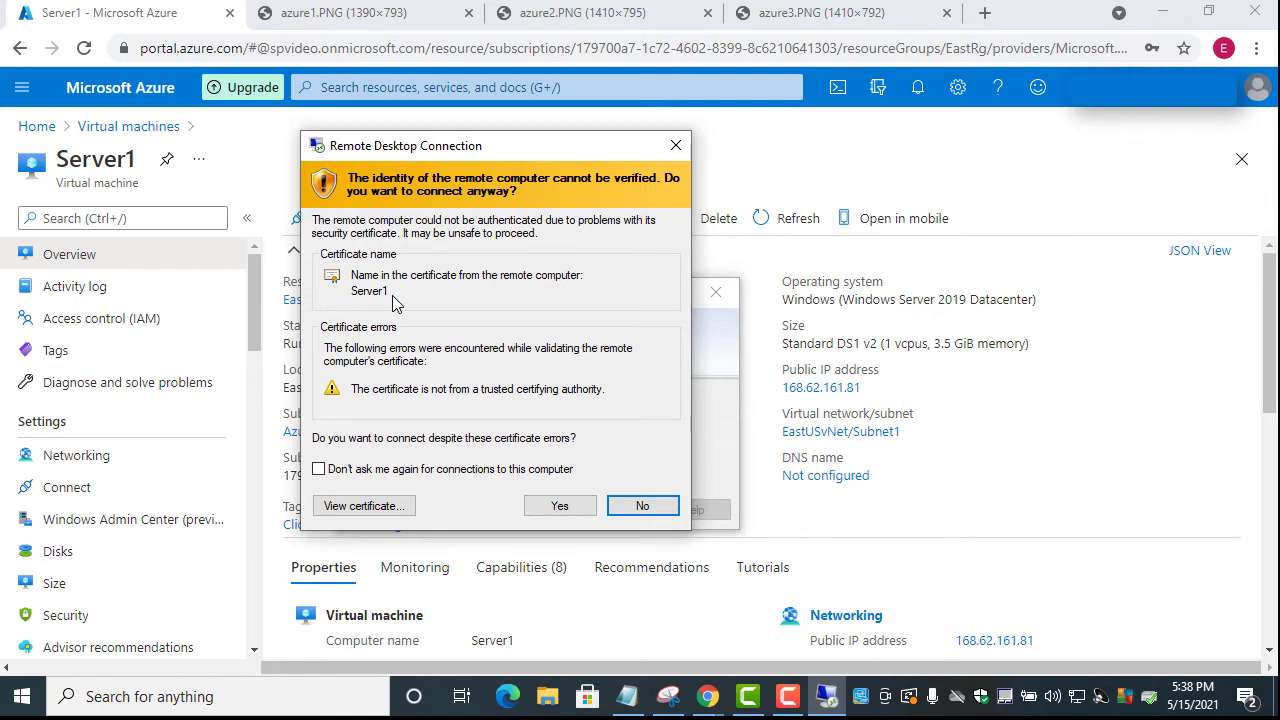
pyautogui.click(559, 508)
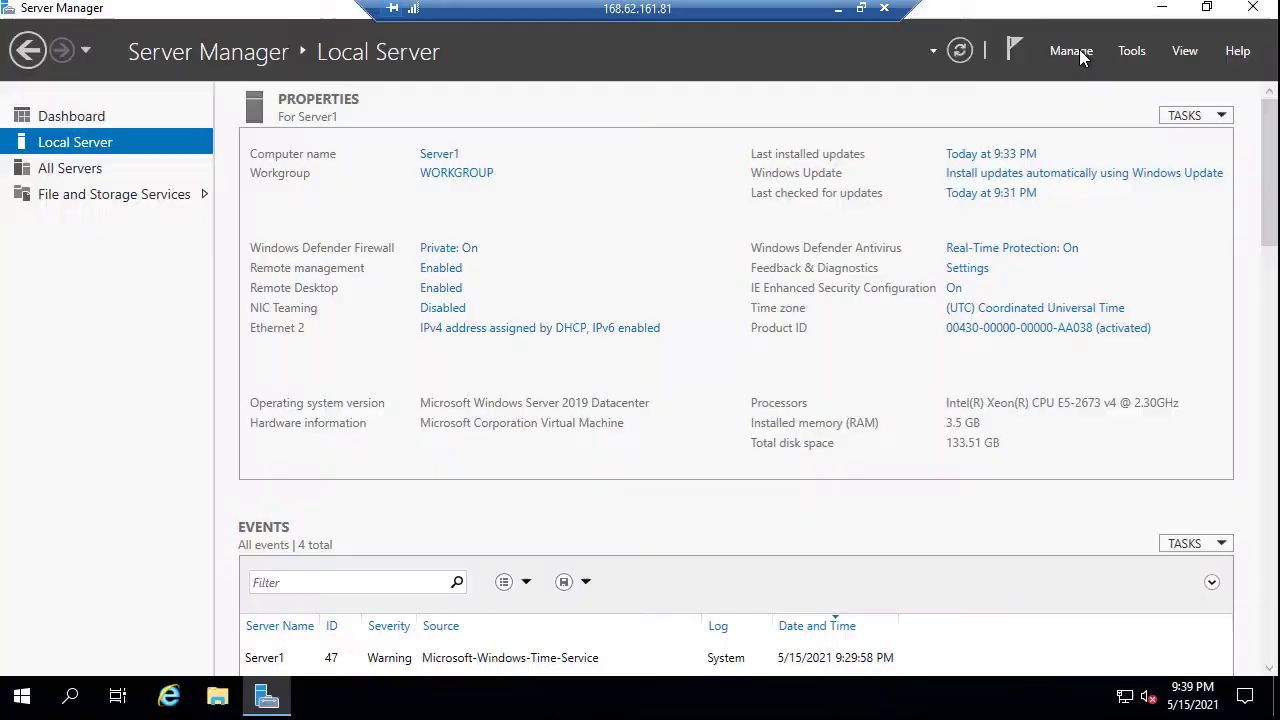
# Start Add Roles and Features for Server1 and select Web Server (IIS) with its management tools
pyautogui.click(1076, 50)
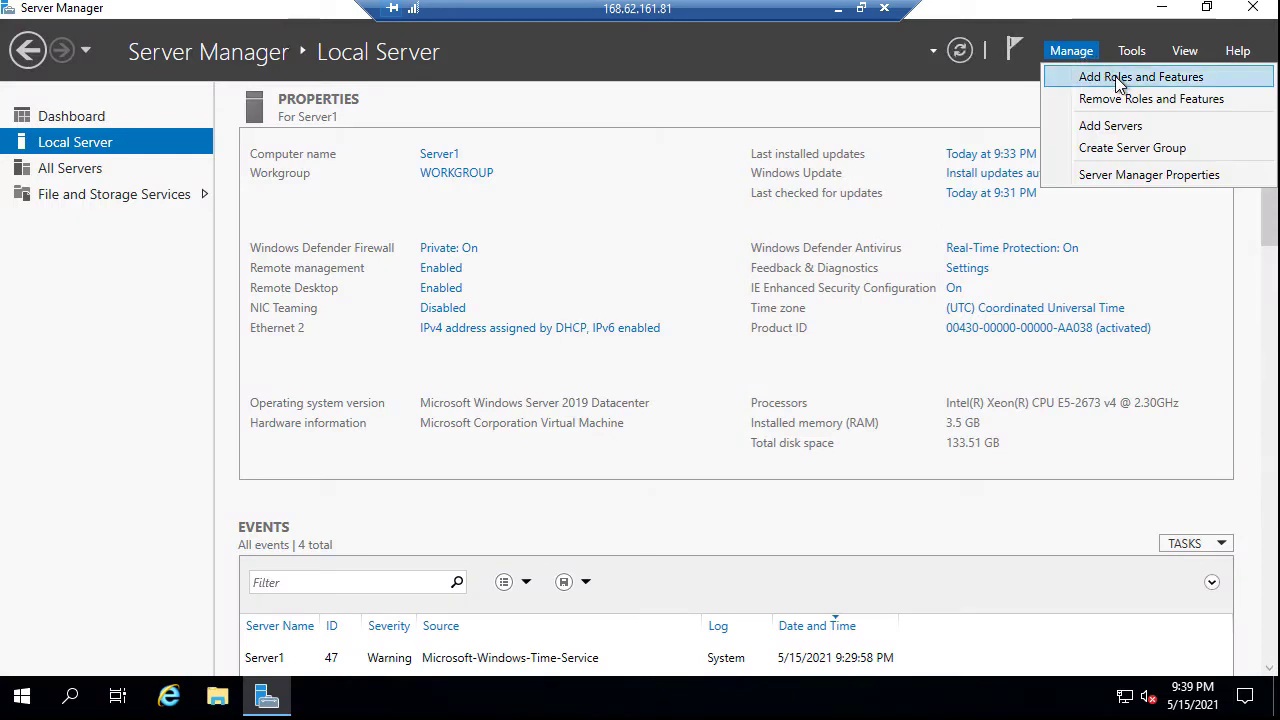
pyautogui.click(1118, 80)
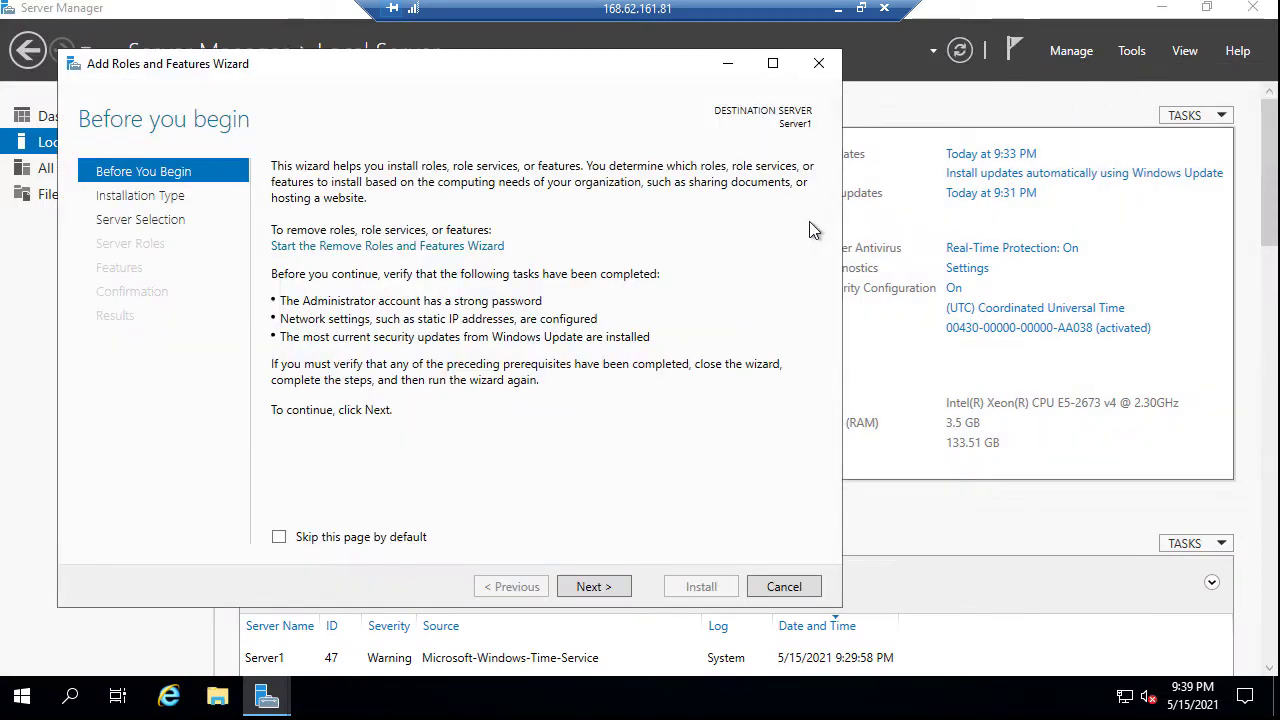
pyautogui.click(590, 590)
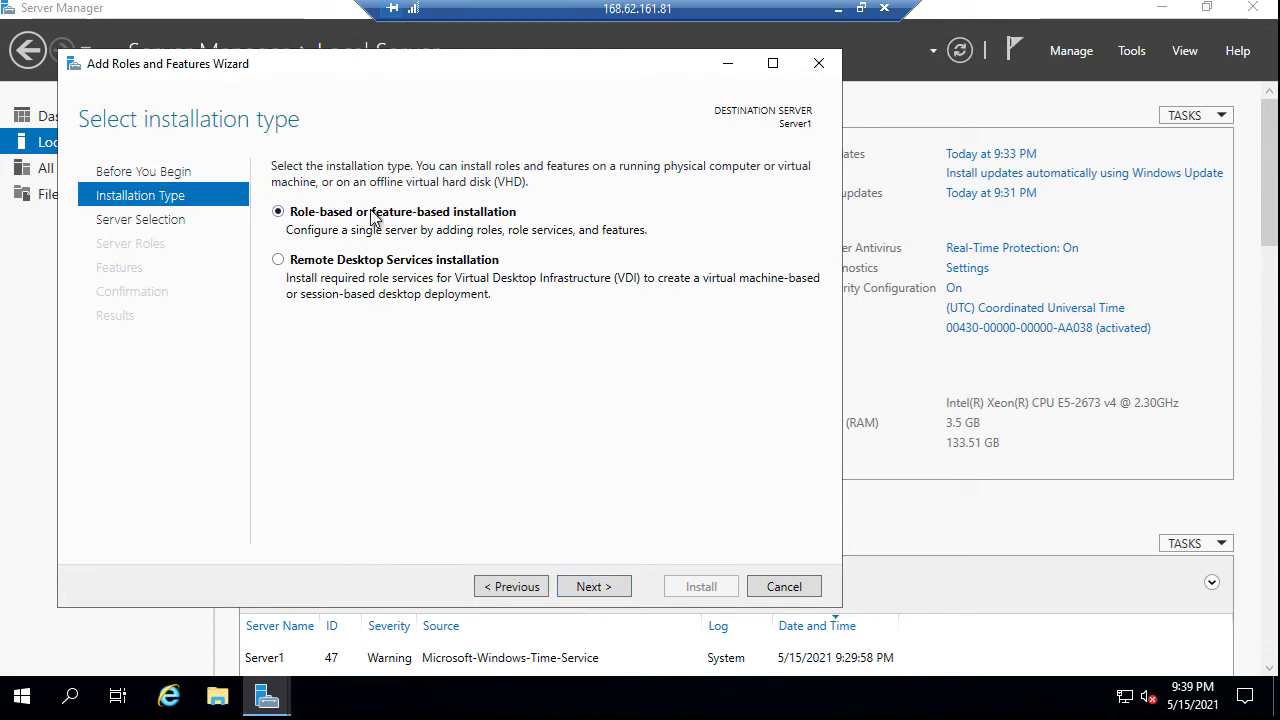
pyautogui.click(602, 589)
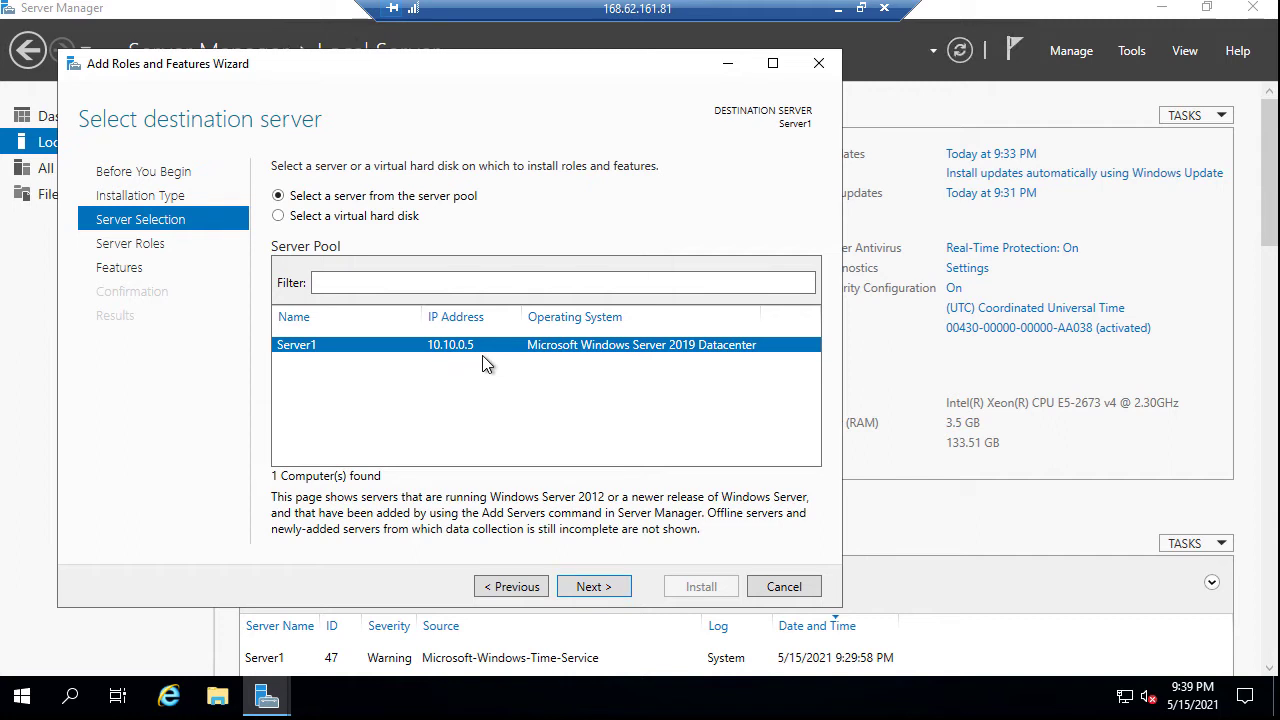
pyautogui.click(592, 587)
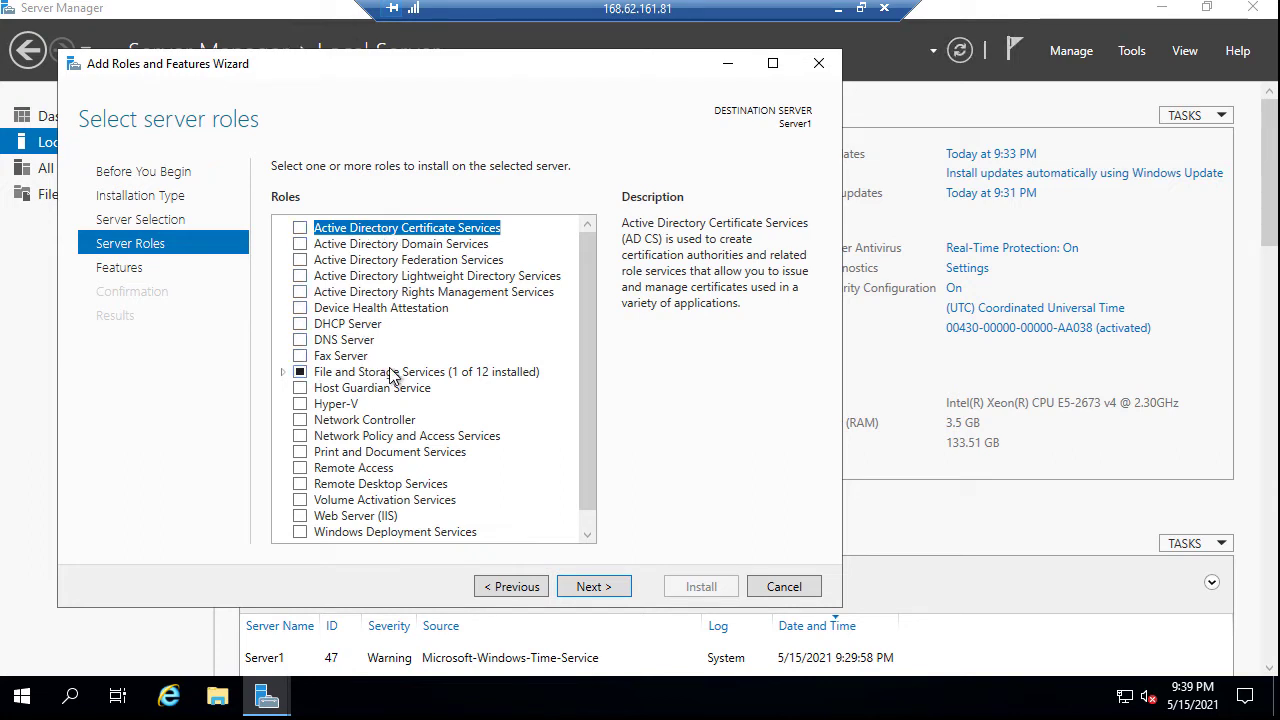
pyautogui.click(300, 516)
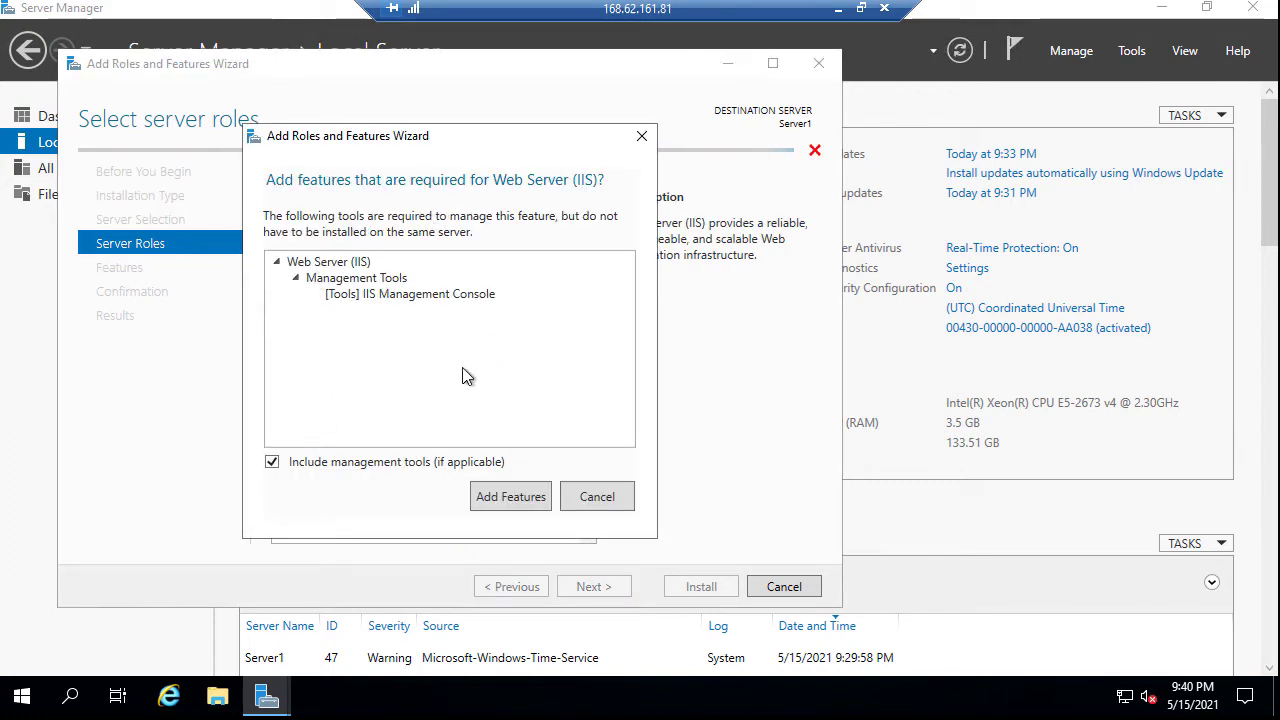
pyautogui.click(511, 497)
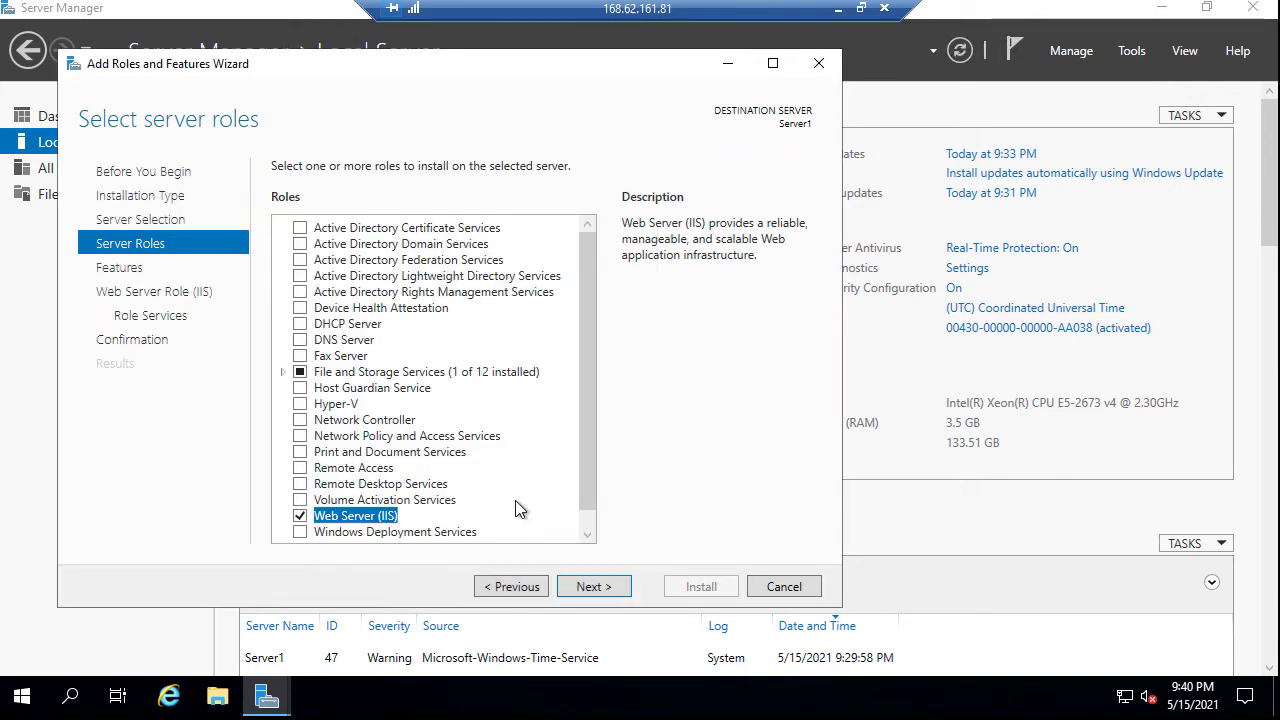
# Accept the default features and role services, install IIS, and close the wizard
pyautogui.click(593, 587)
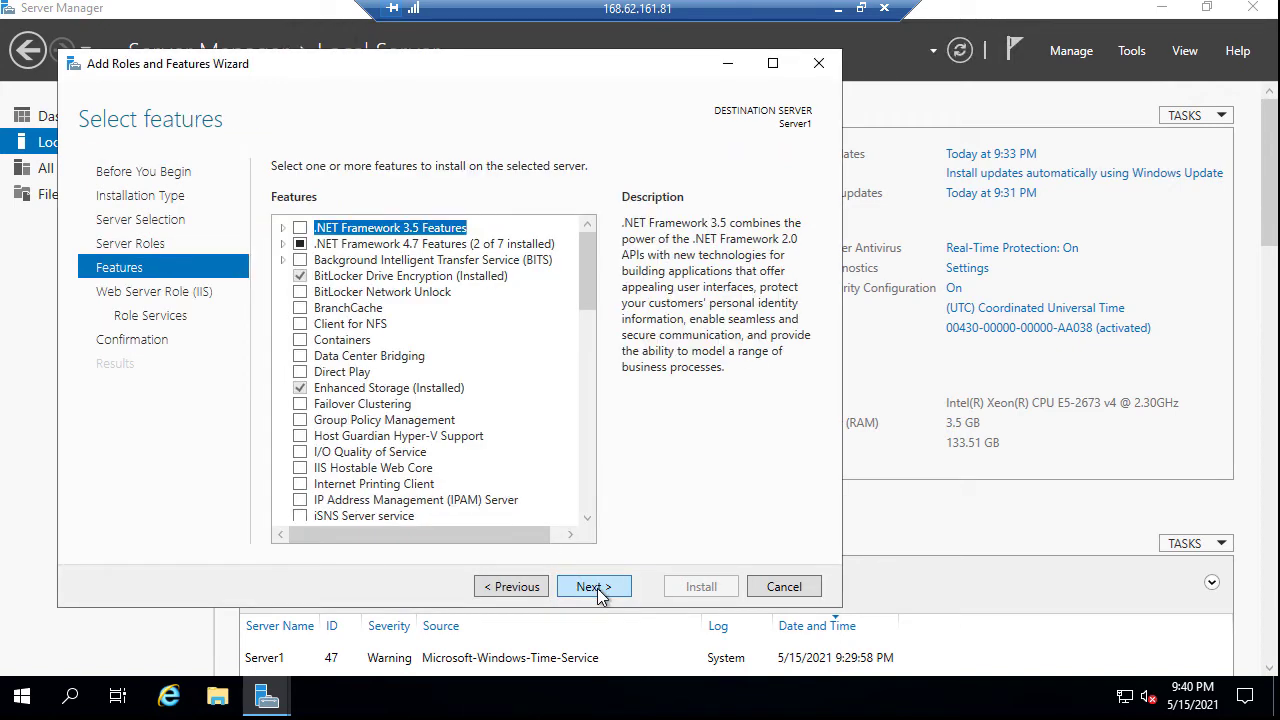
pyautogui.click(593, 587)
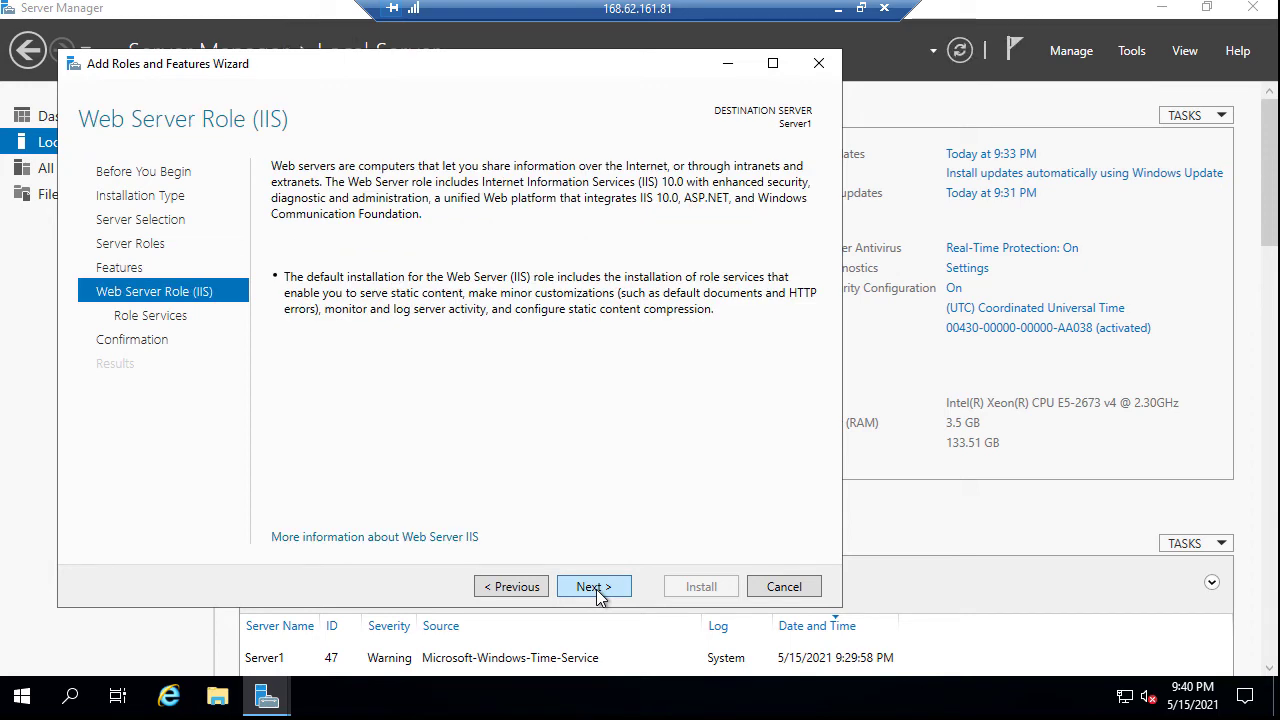
pyautogui.click(596, 590)
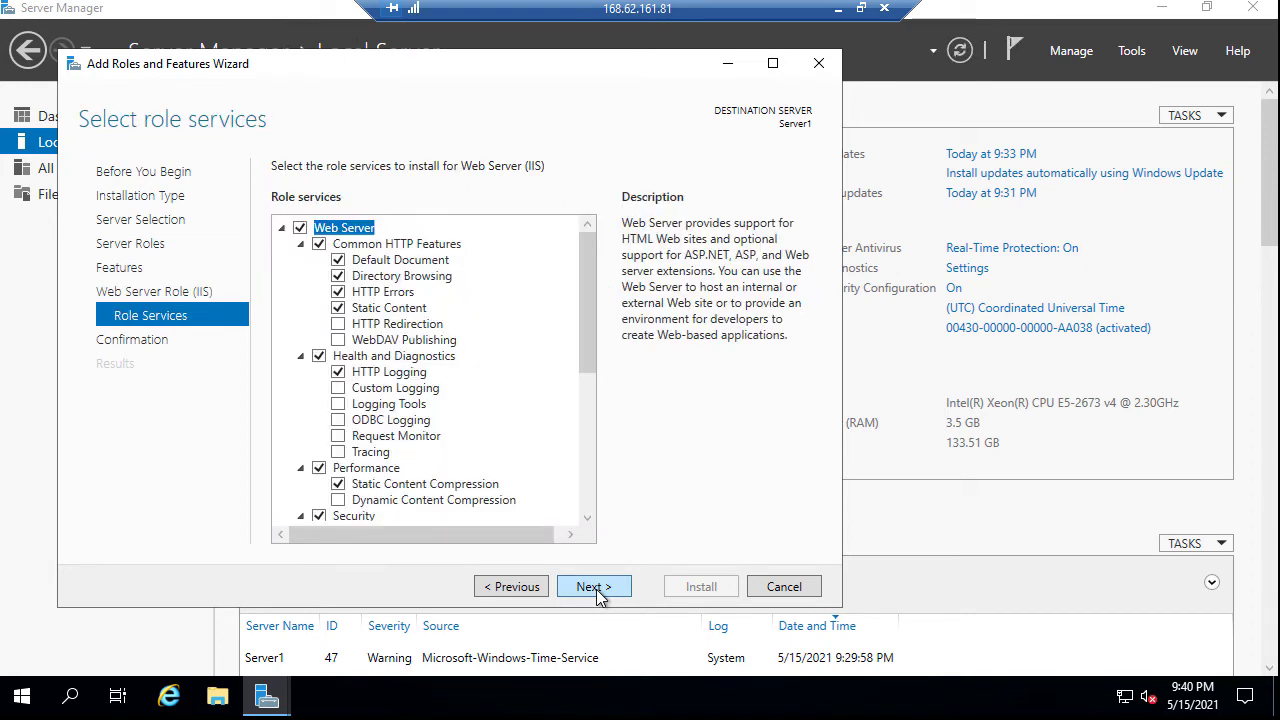
pyautogui.click(596, 590)
pyautogui.click(703, 594)
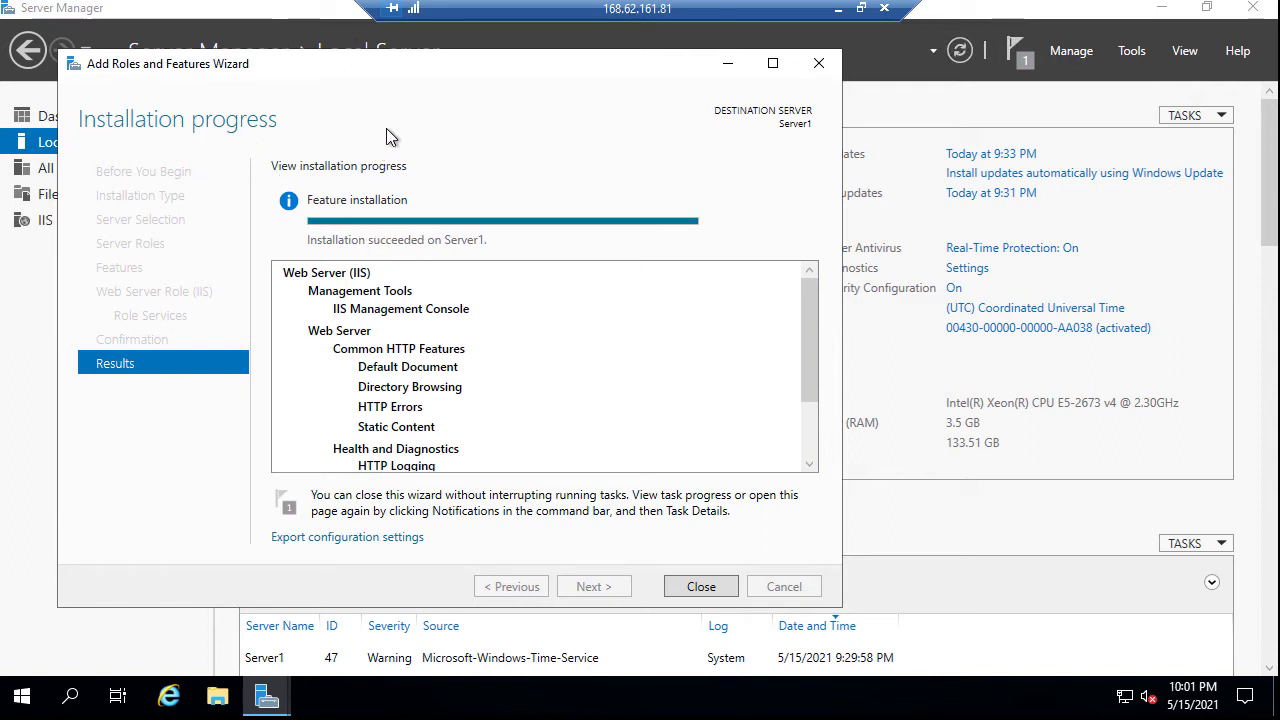
pyautogui.click(701, 586)
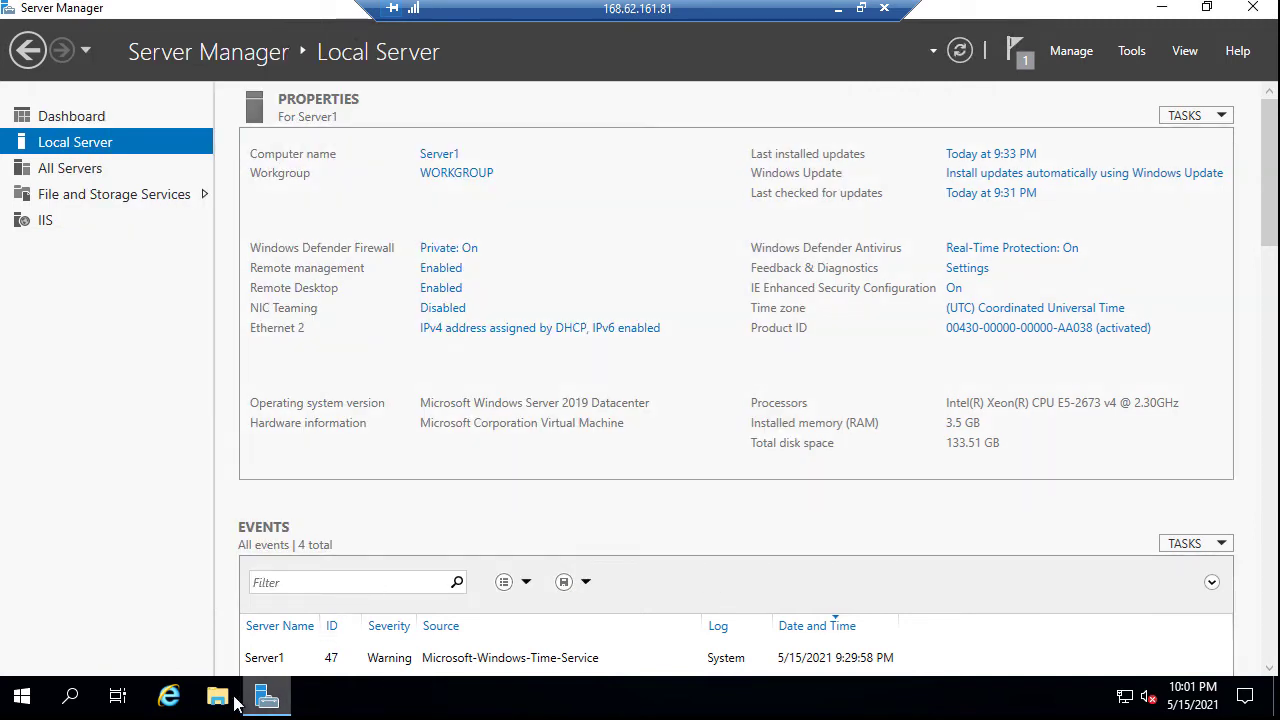
# Browse File Explorer to the C:\inetpub\wwwroot folder
pyautogui.press('super+e')
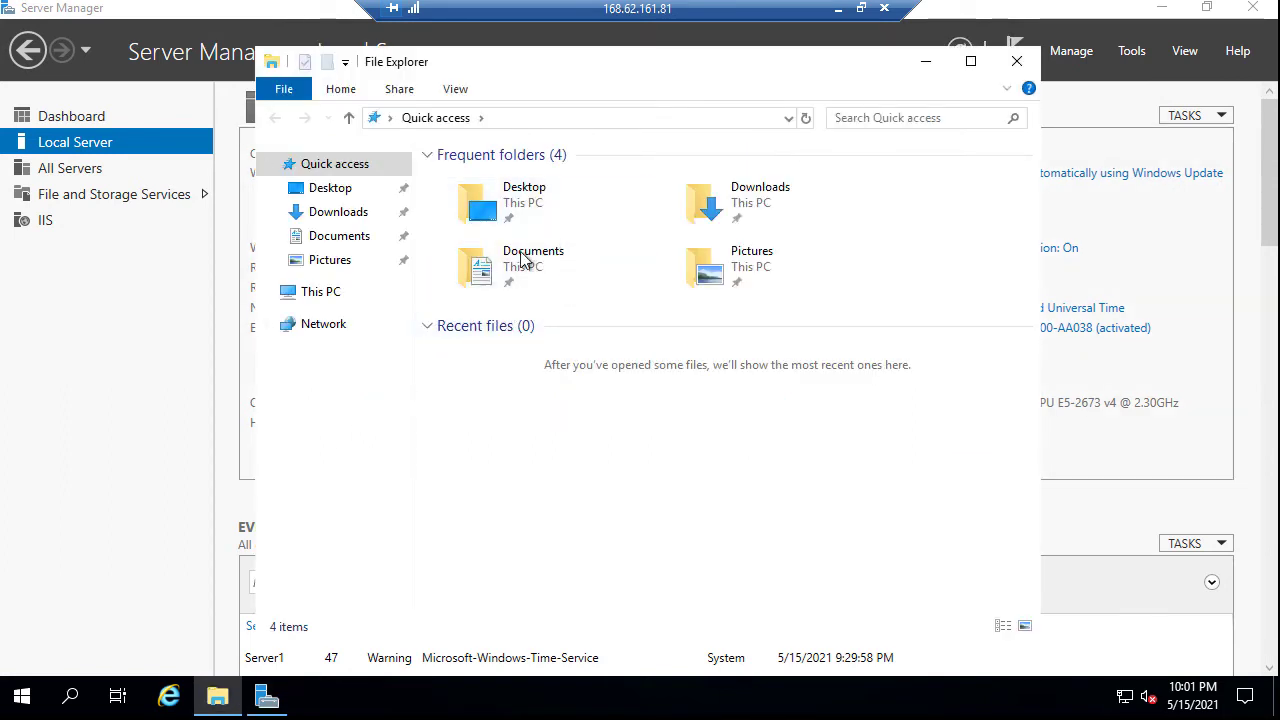
pyautogui.click(275, 295)
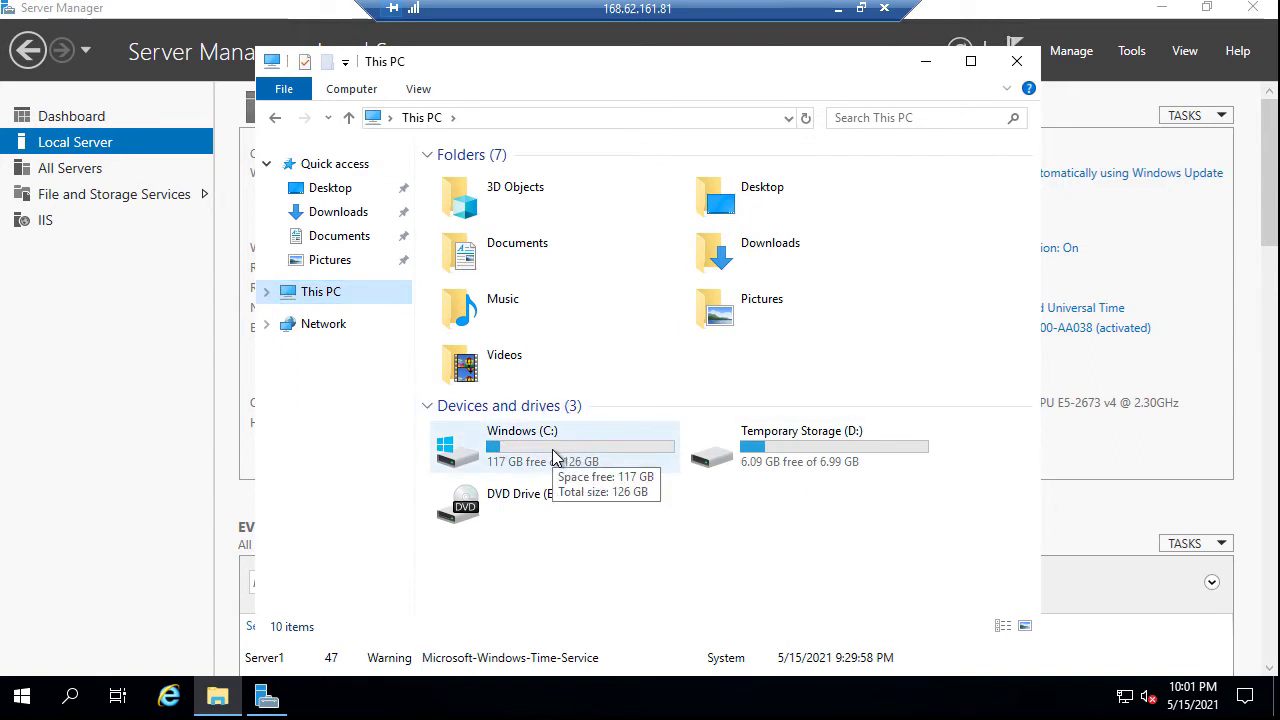
pyautogui.doubleClick(556, 456)
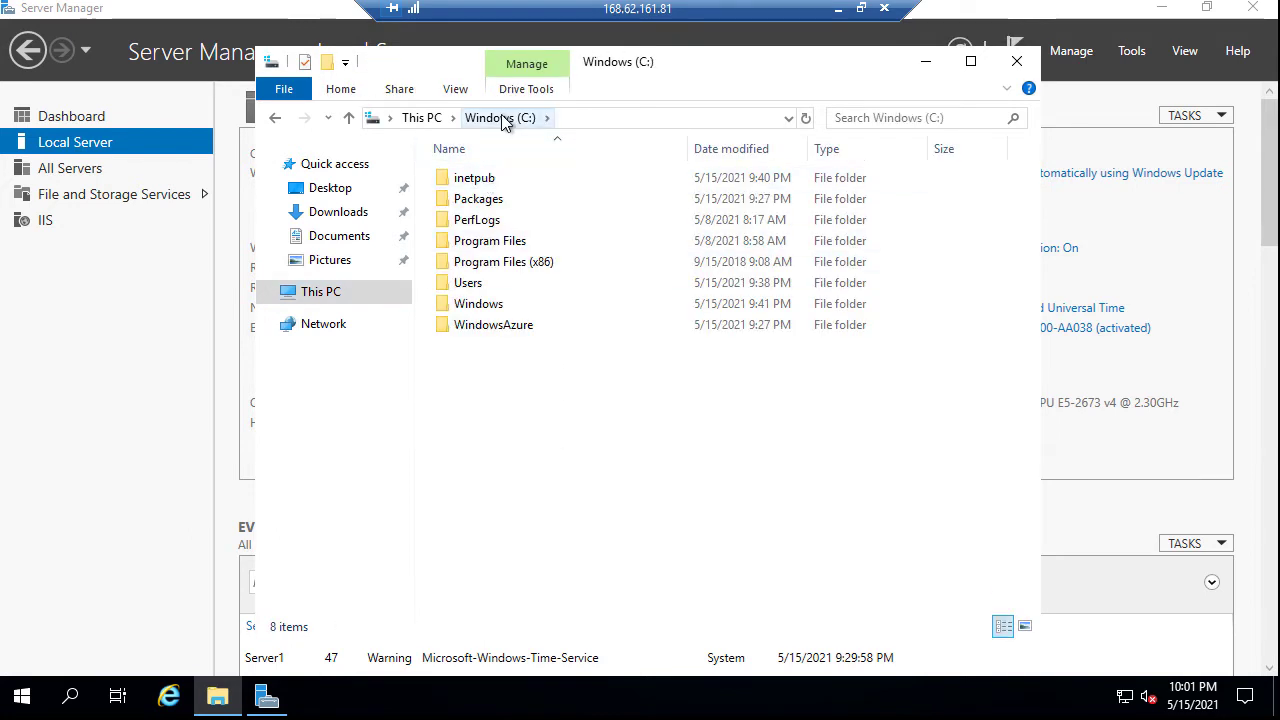
pyautogui.doubleClick(489, 180)
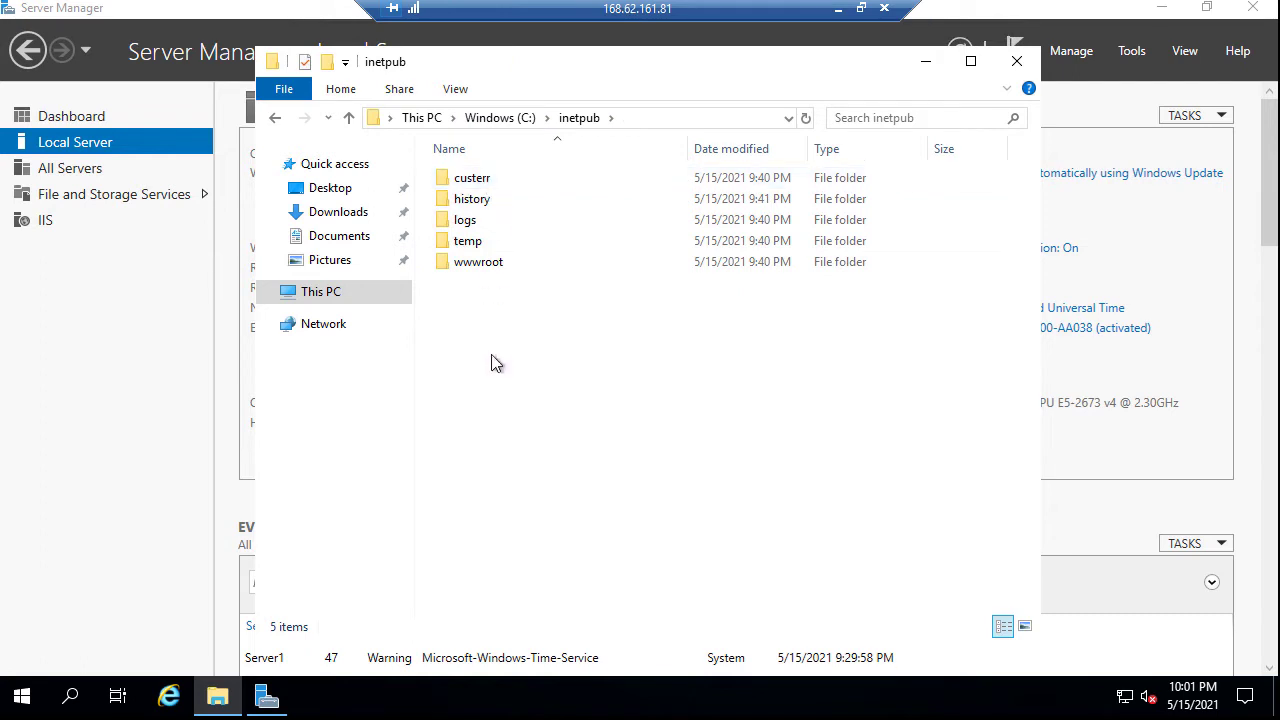
pyautogui.doubleClick(483, 268)
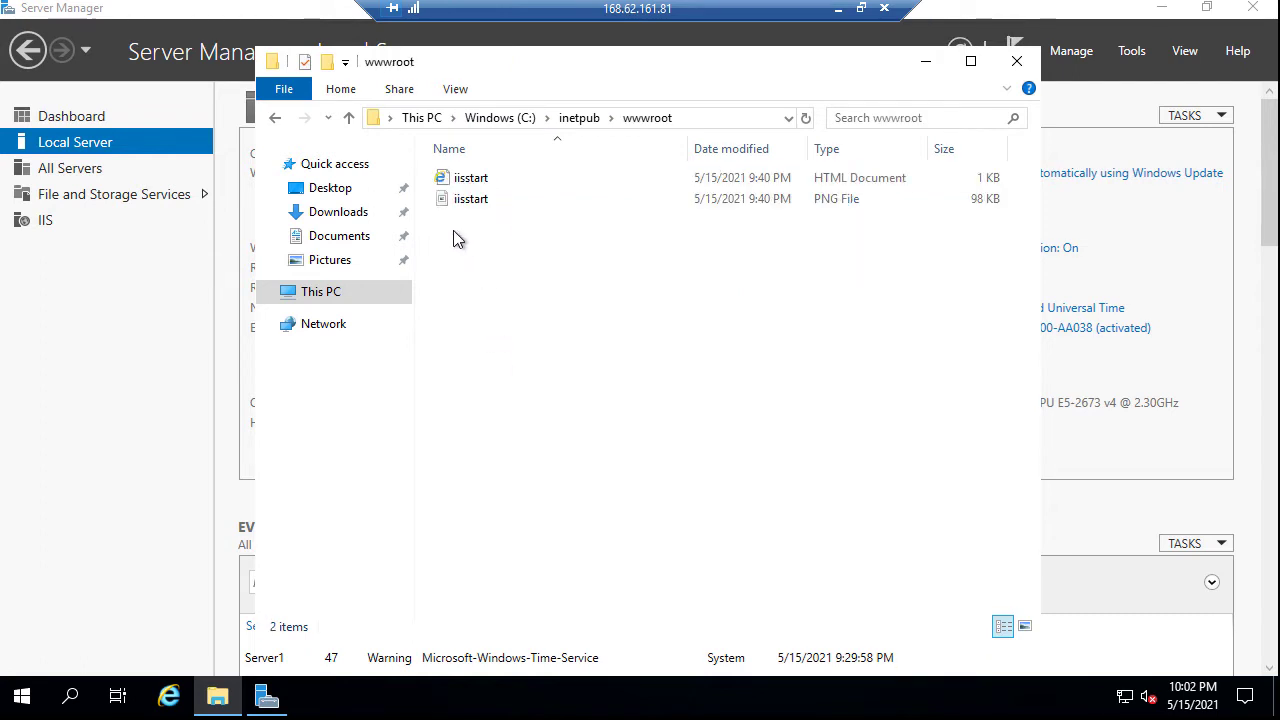
# Create a new text document there named default.html
pyautogui.rightClick(453, 230)
pyautogui.moveTo(538, 455)
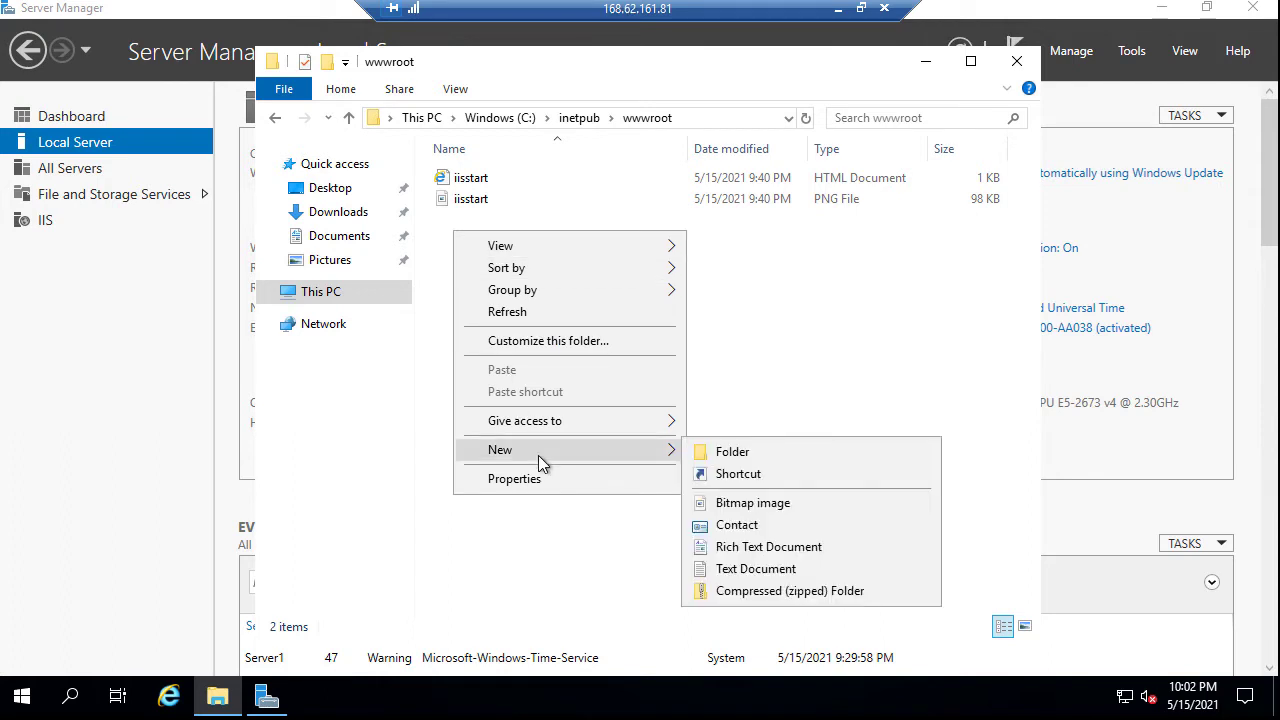
pyautogui.click(765, 570)
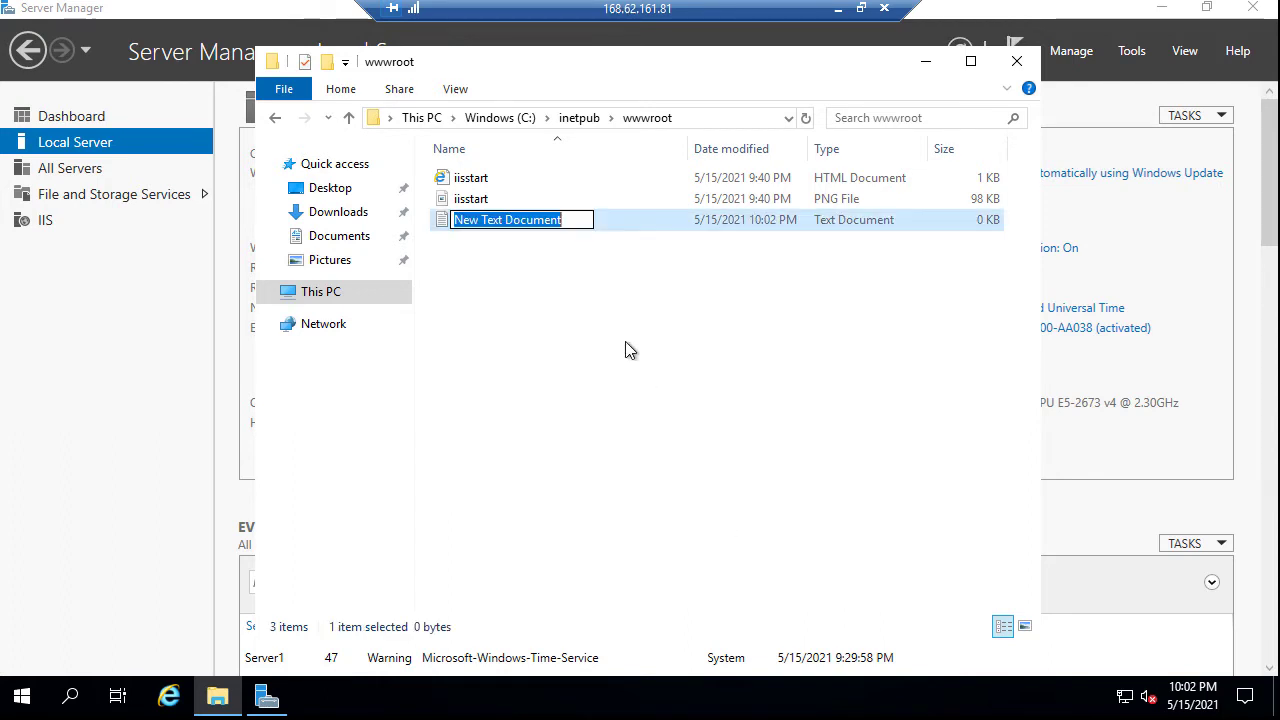
pyautogui.click(578, 220)
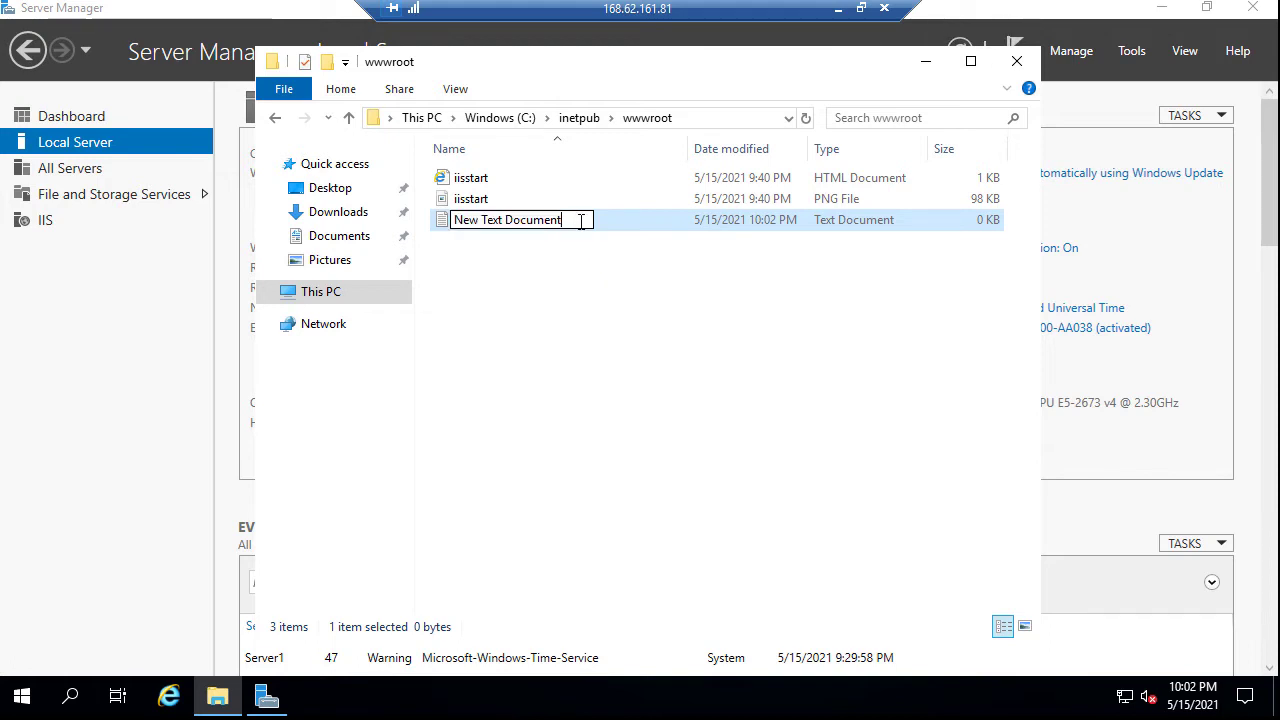
pyautogui.hotkey('ctrl', 'a')
pyautogui.write('defaul')
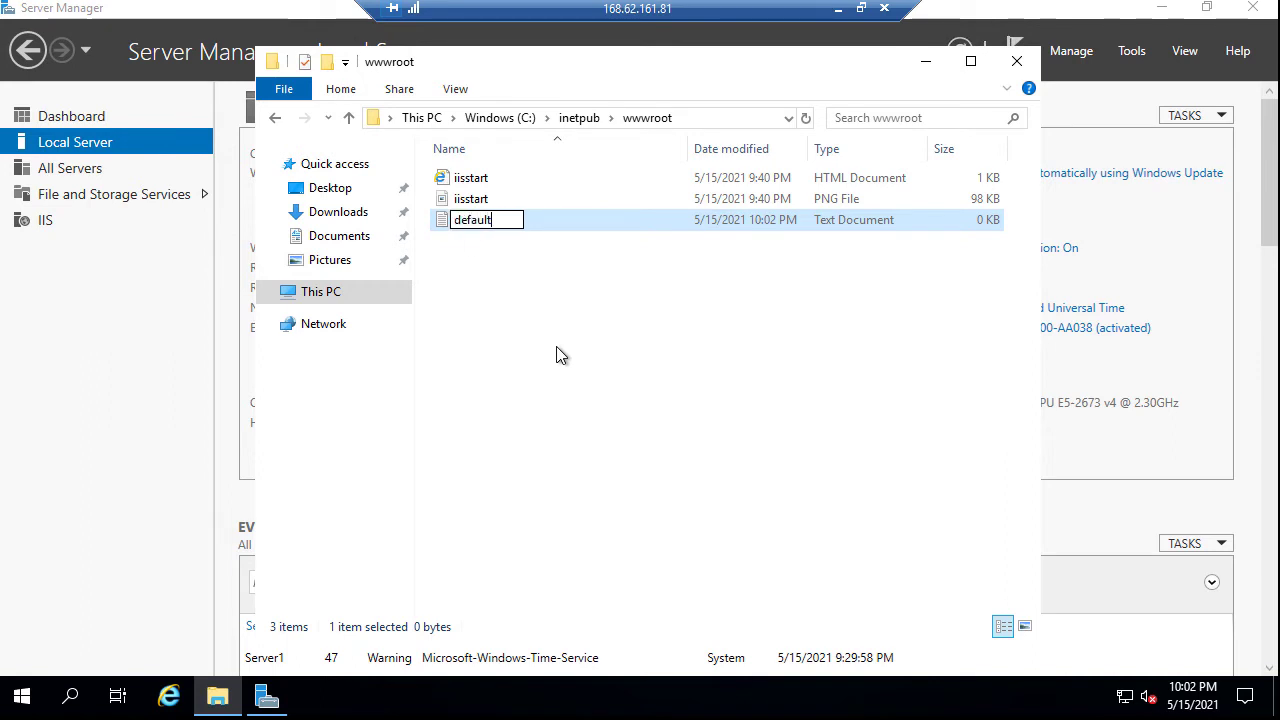
pyautogui.write('t.html')
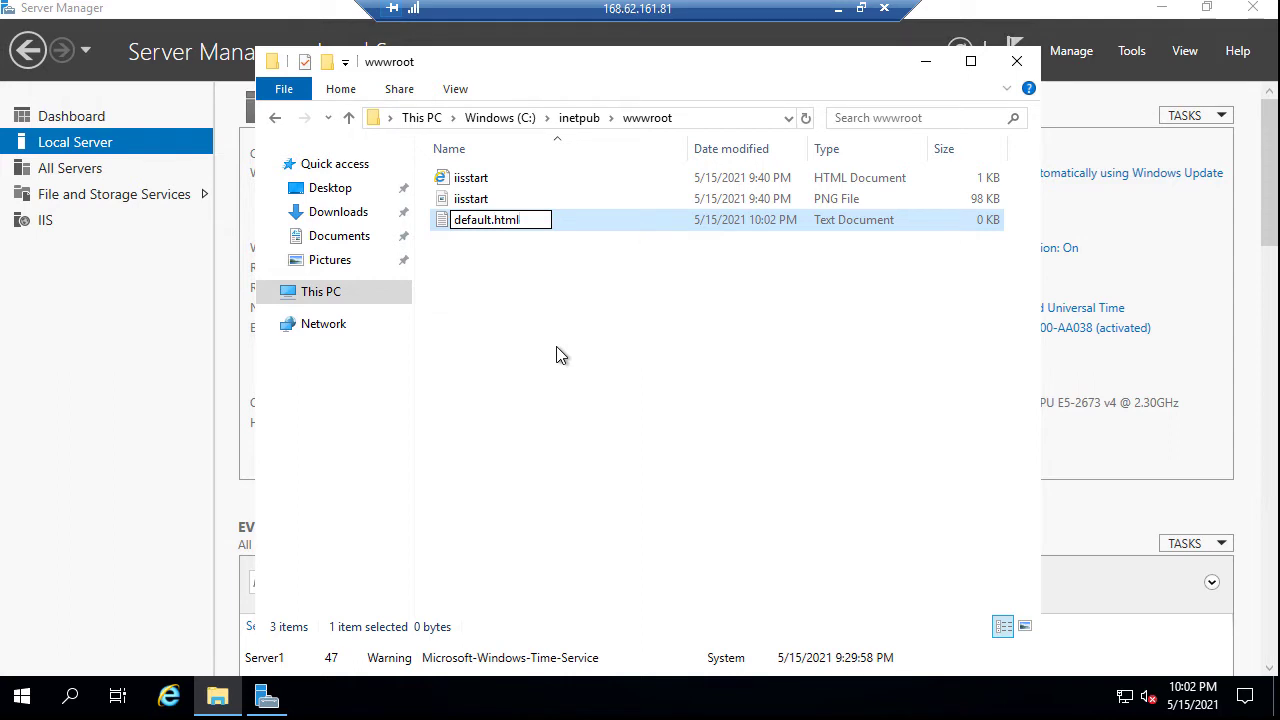
pyautogui.press('Return')
pyautogui.press('Return')
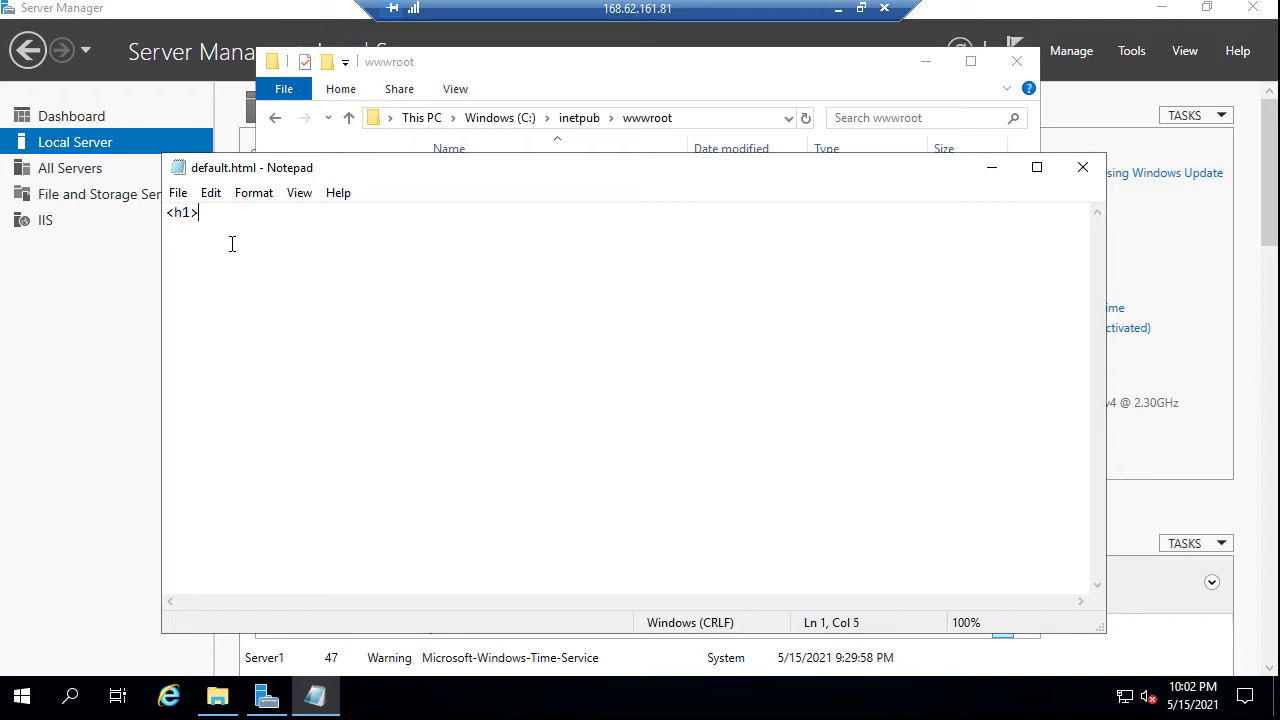
# Save the heading <h1>This is Server 1</h1> into the file and close Notepad
pyautogui.write('This is Serv')
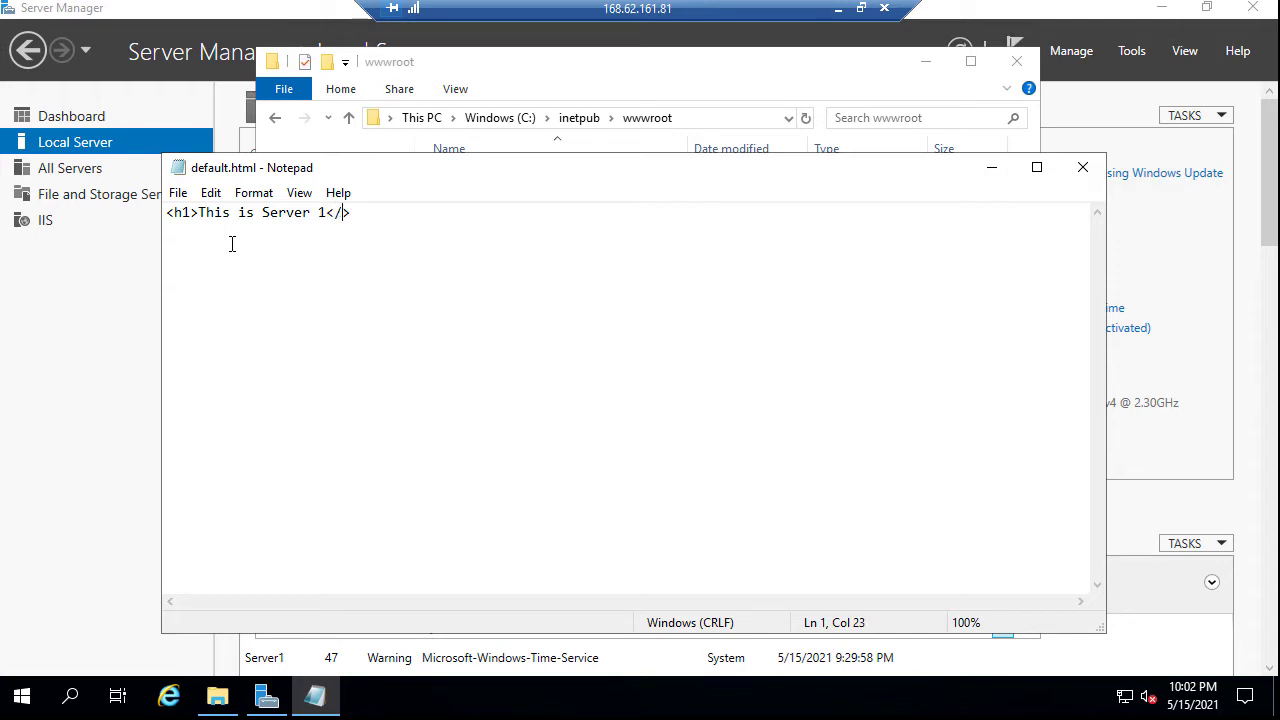
pyautogui.write('er 1</h1')
pyautogui.click(179, 198)
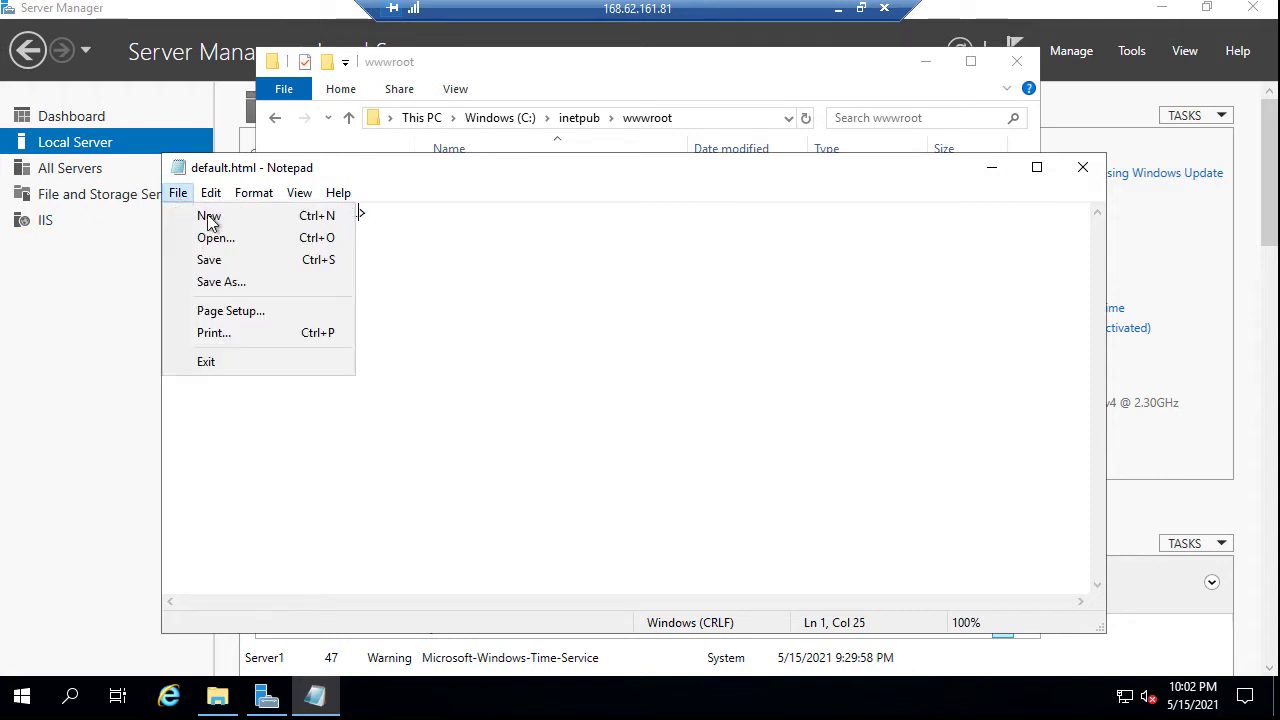
pyautogui.click(250, 262)
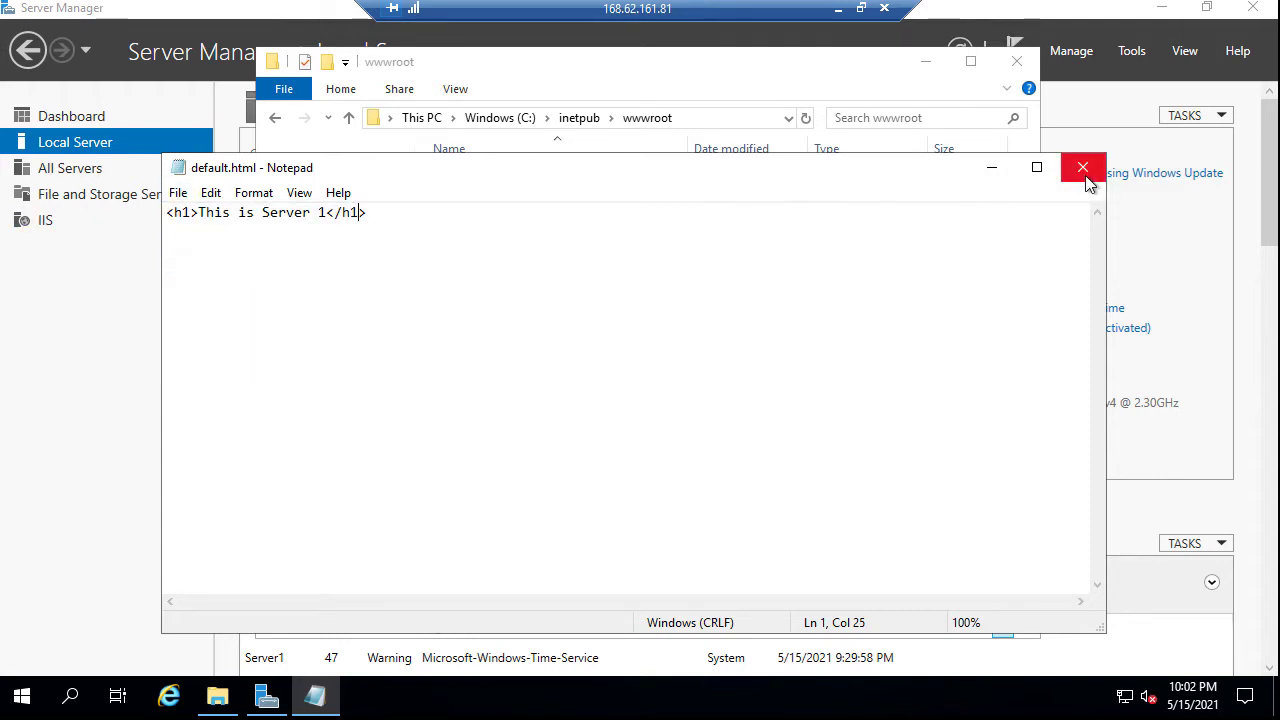
pyautogui.click(1082, 167)
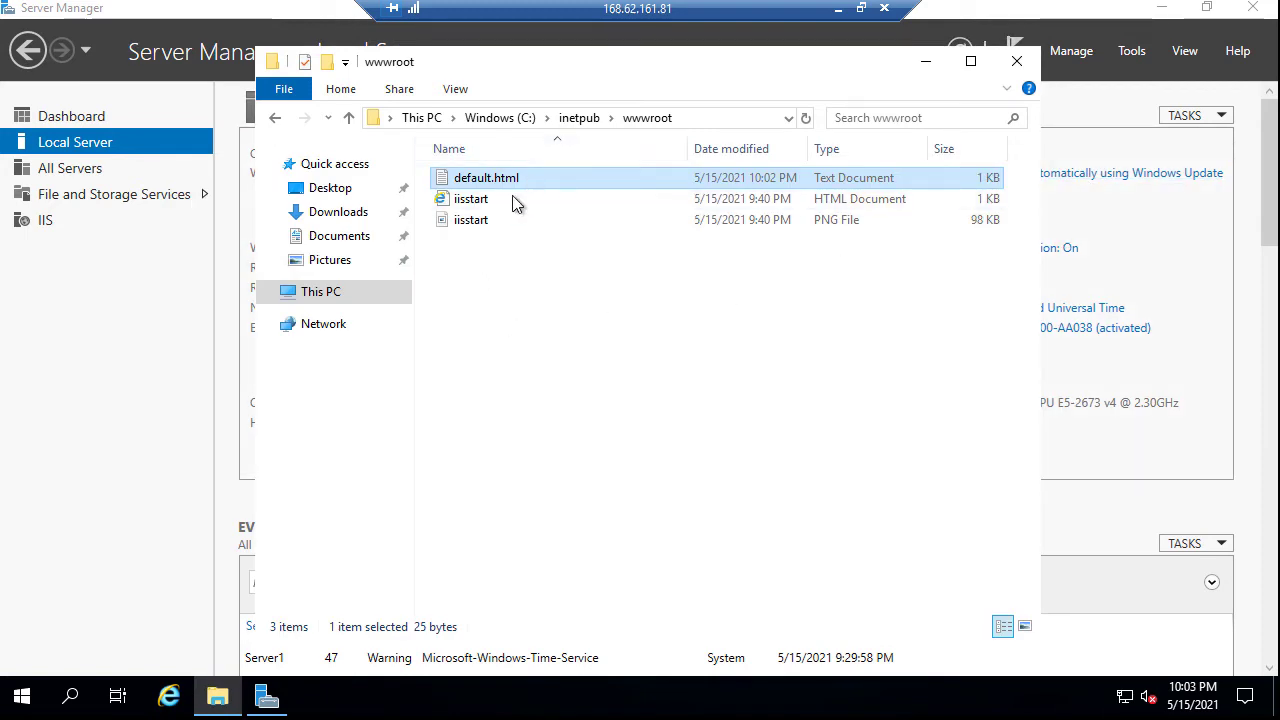
# Turn on file name extensions to reveal default.html.txt and begin renaming it
pyautogui.click(455, 89)
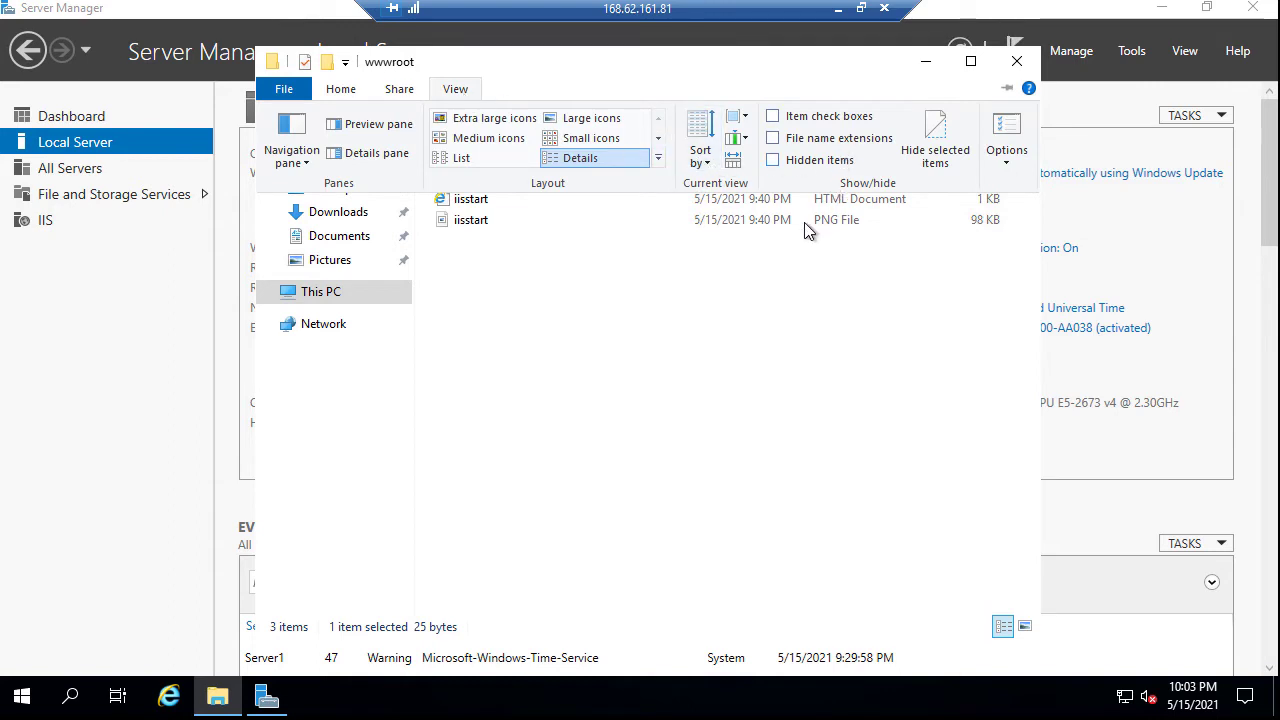
pyautogui.click(776, 140)
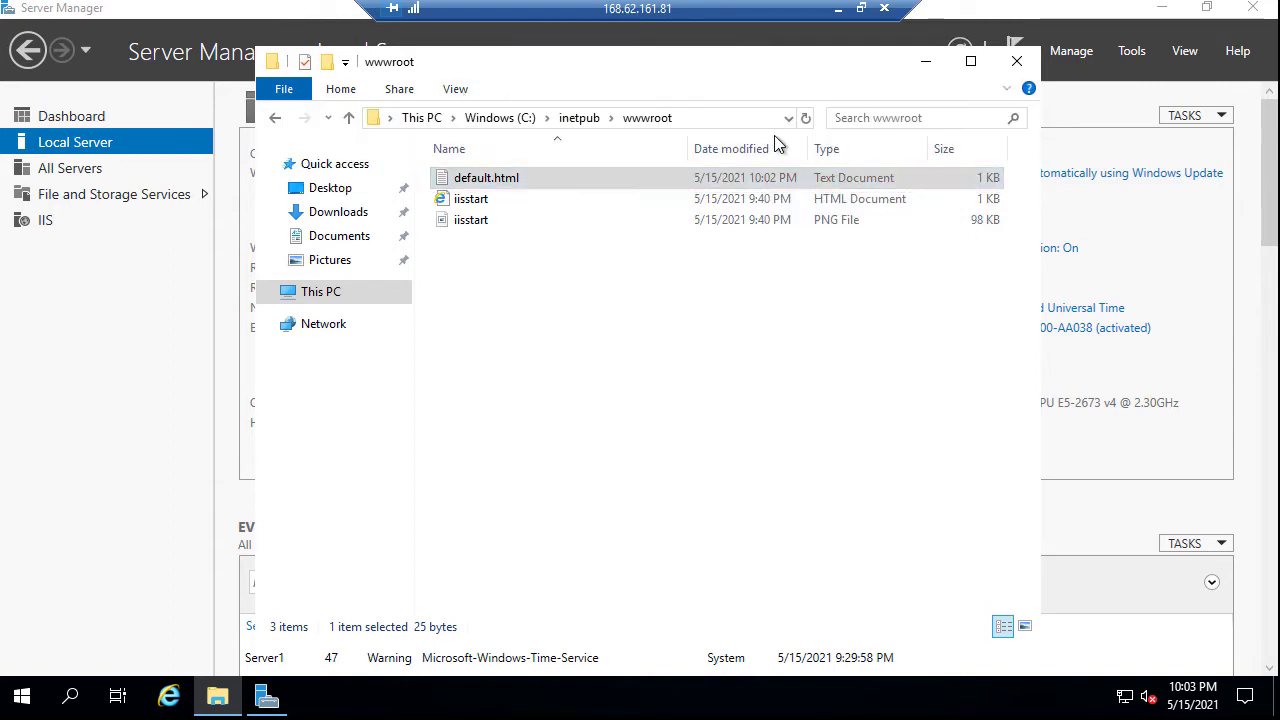
pyautogui.click(544, 179)
# Rename the file to default.html, accepting the extension change warning
pyautogui.click(545, 178)
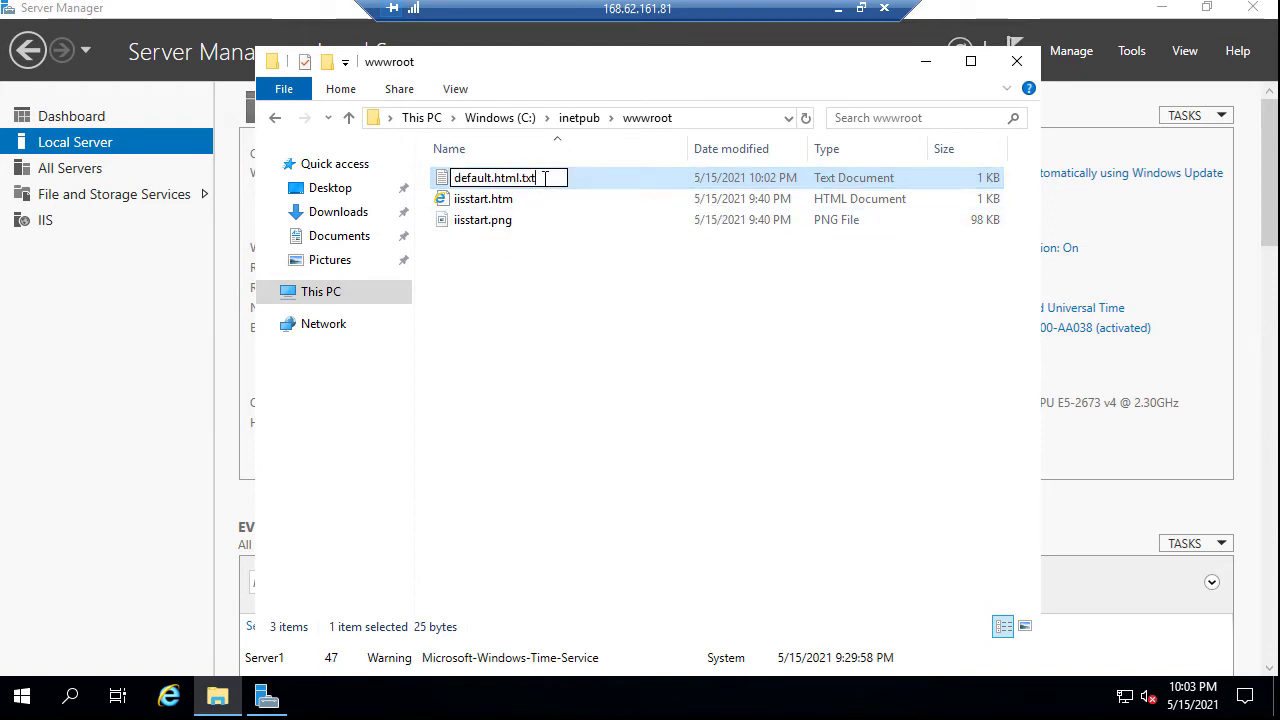
pyautogui.press('BackSpace')
pyautogui.press('BackSpace')
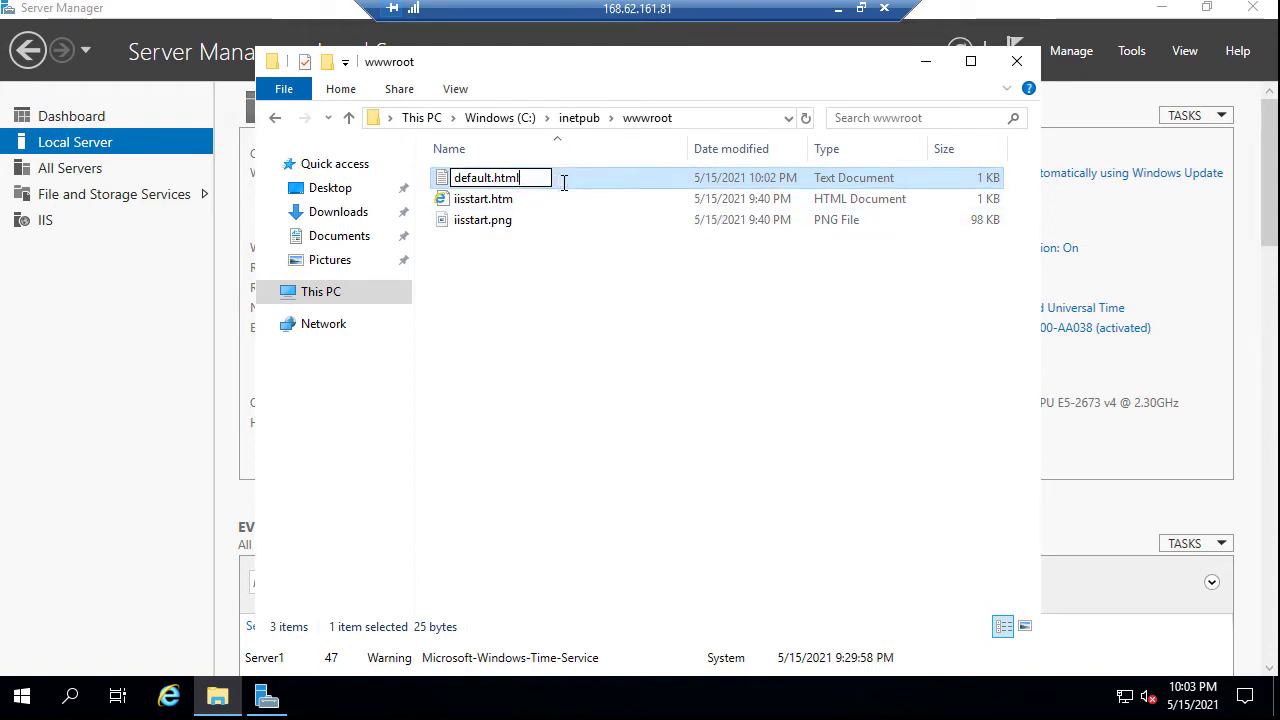
pyautogui.press('Return')
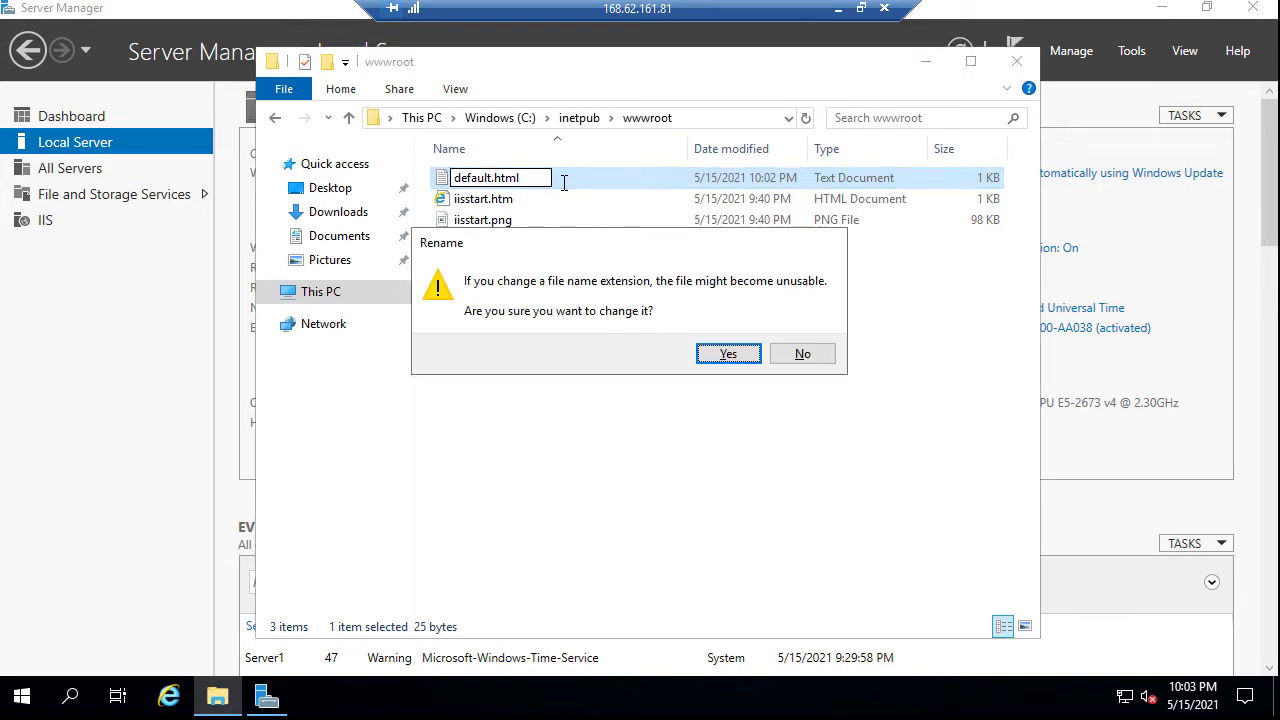
pyautogui.click(738, 362)
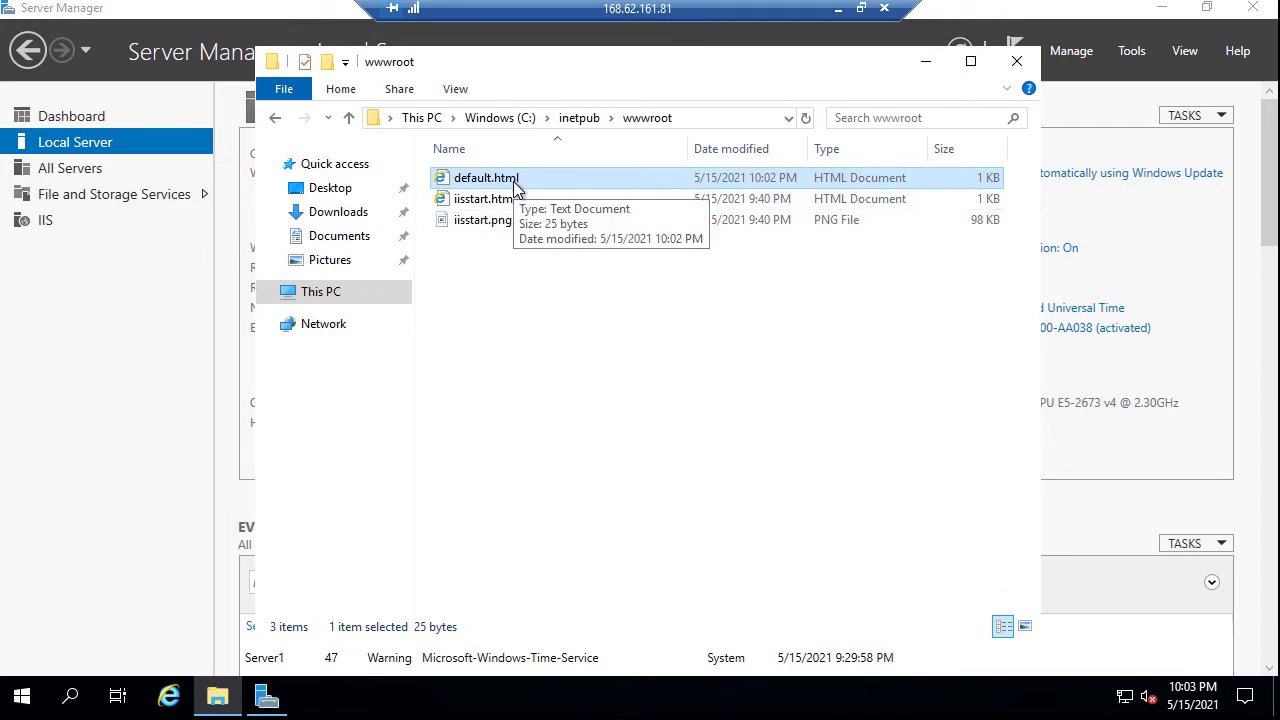
# Open default.html in Internet Explorer, dismiss its setup and security prompts, then close it
pyautogui.doubleClick(515, 184)
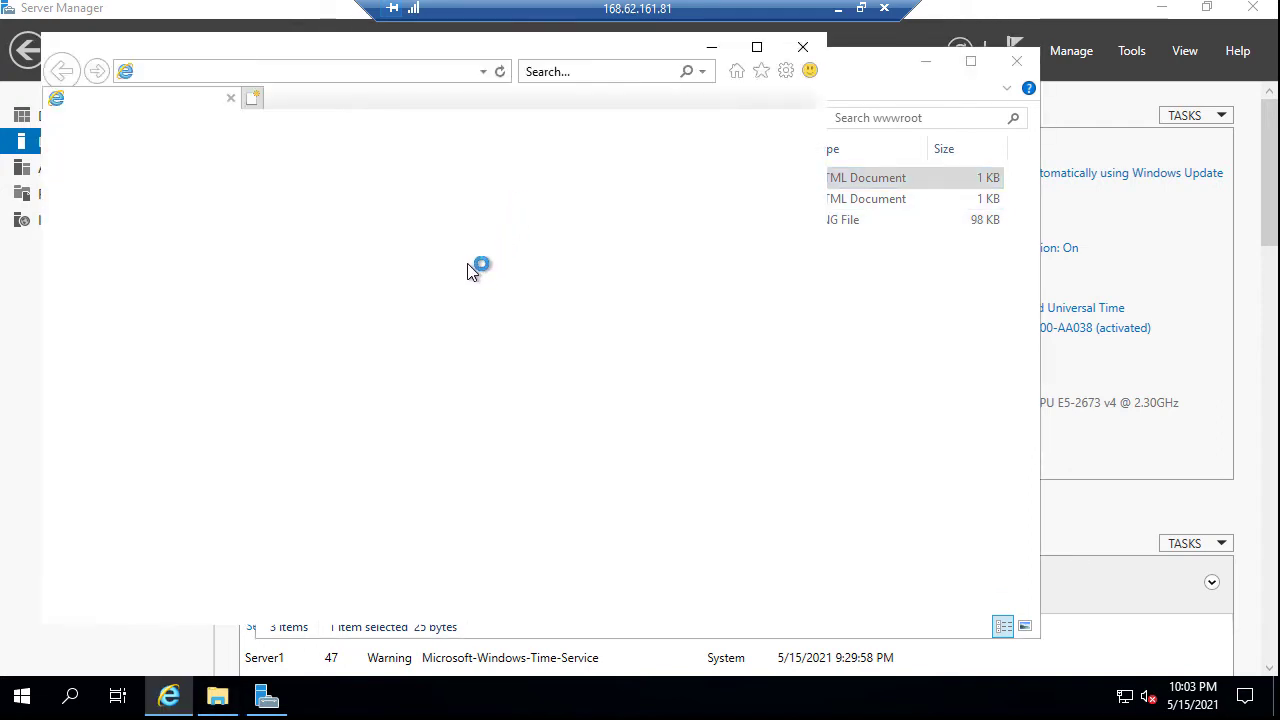
pyautogui.moveTo(294, 40); pyautogui.dragTo(365, 283)
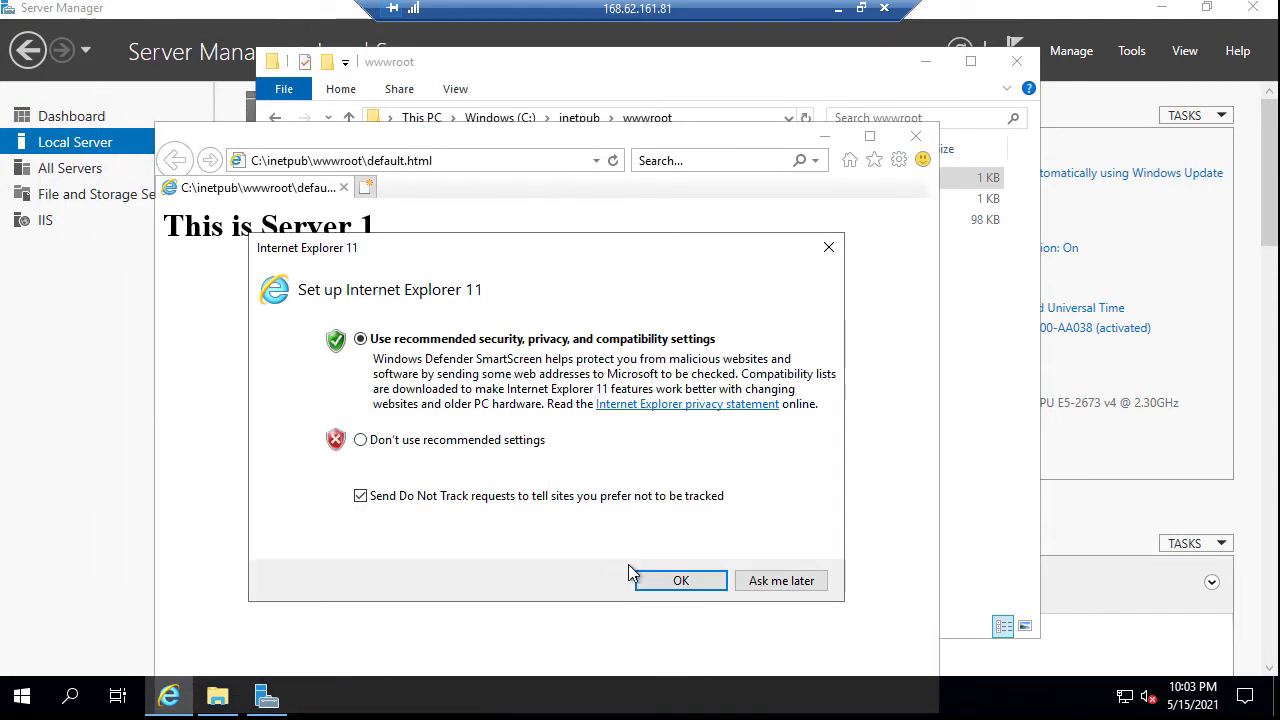
pyautogui.click(662, 581)
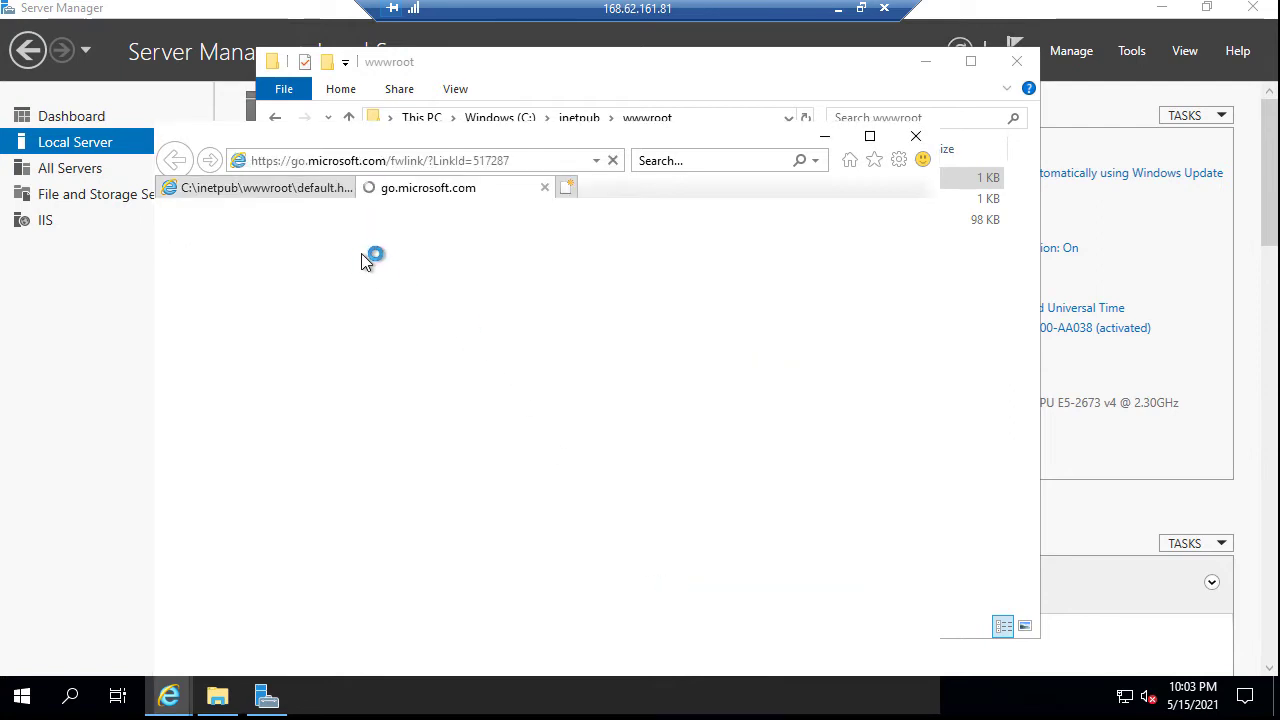
pyautogui.click(545, 190)
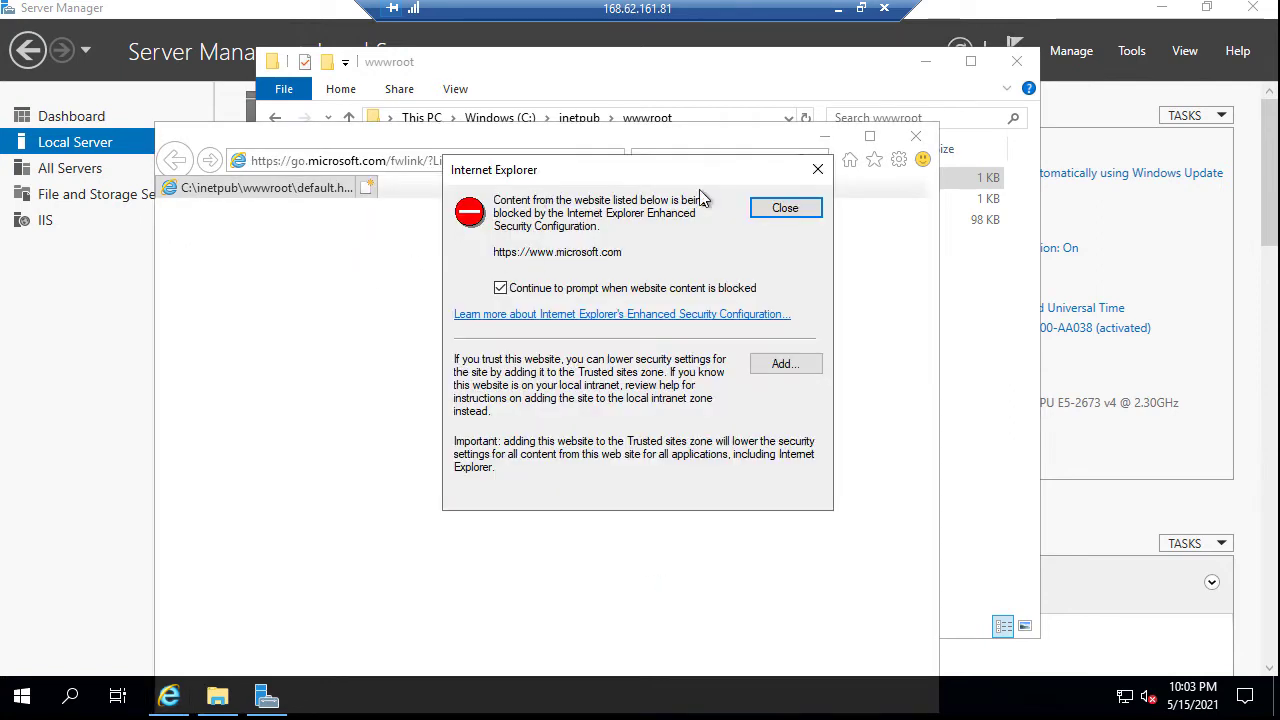
pyautogui.click(778, 210)
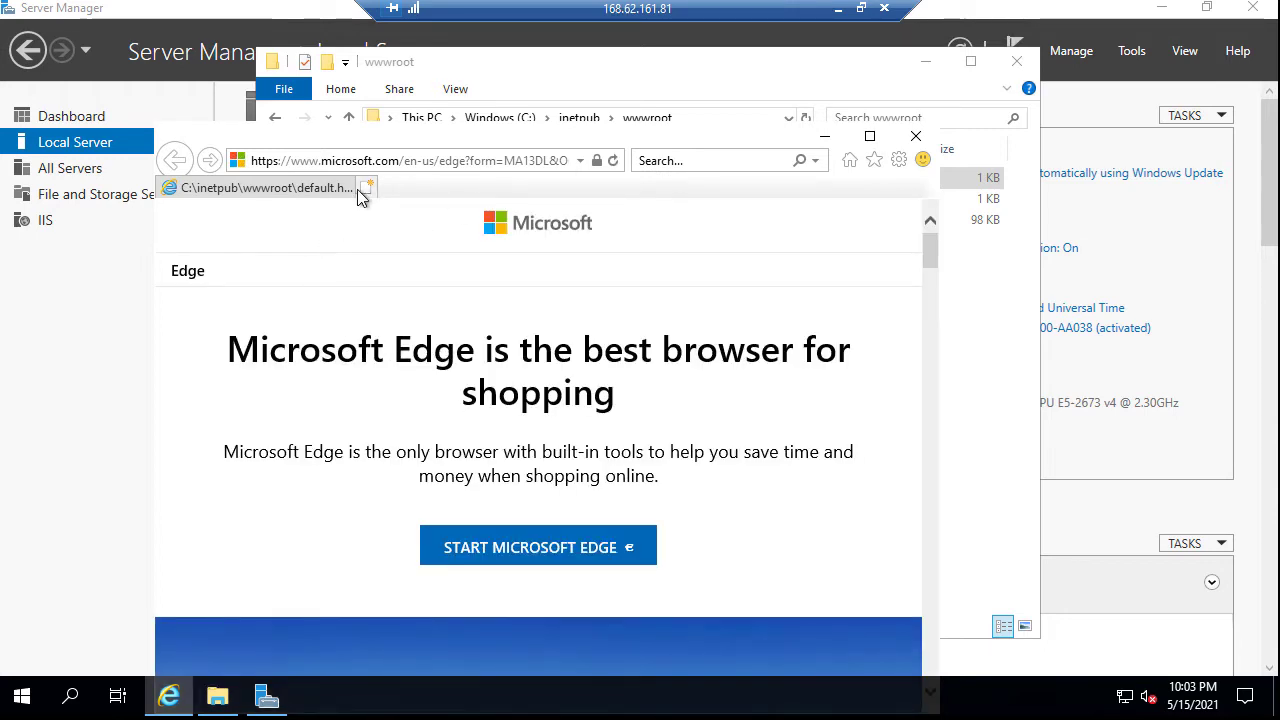
pyautogui.click(910, 140)
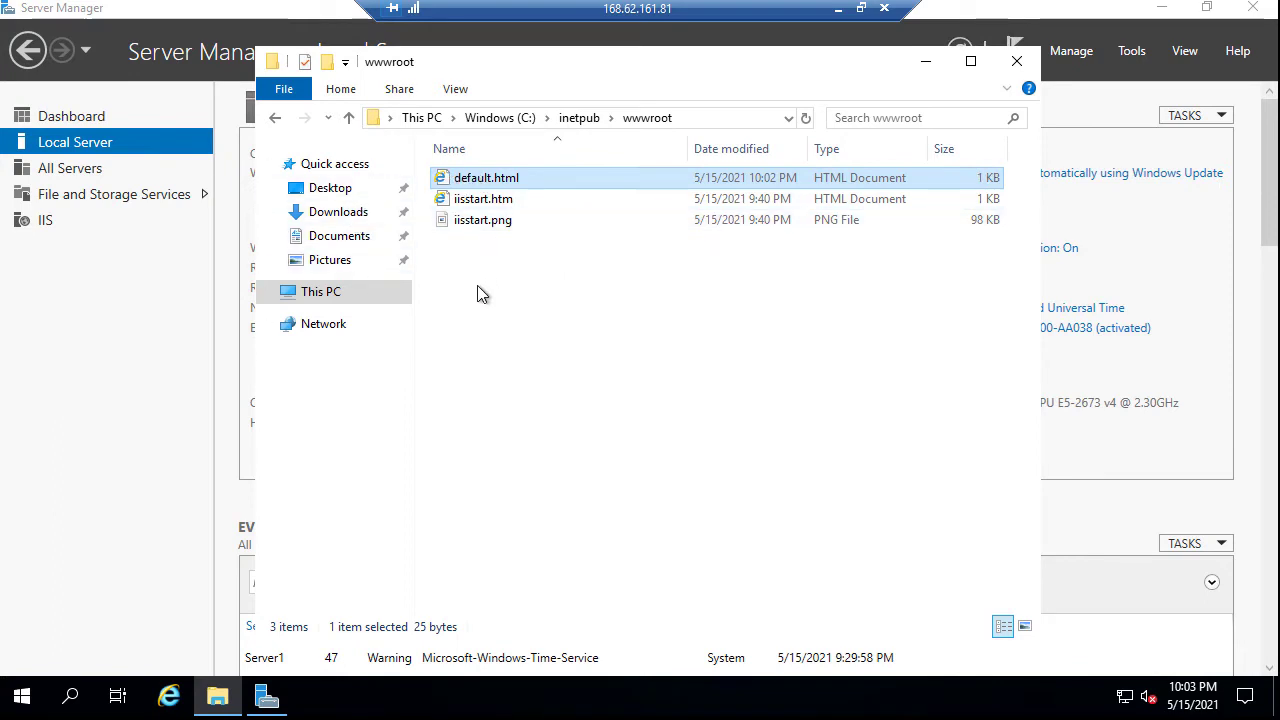
pyautogui.click(115, 342)
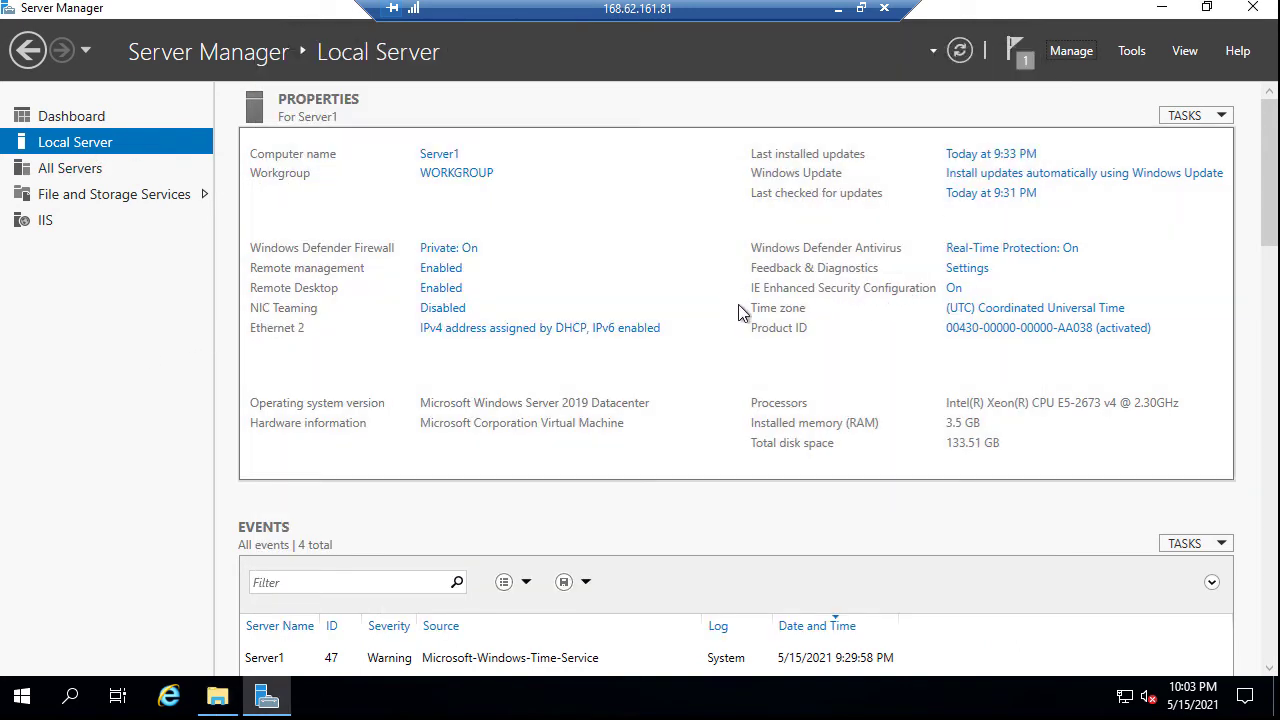
# Turn off IE Enhanced Security Configuration for both Administrators and Users
pyautogui.click(955, 290)
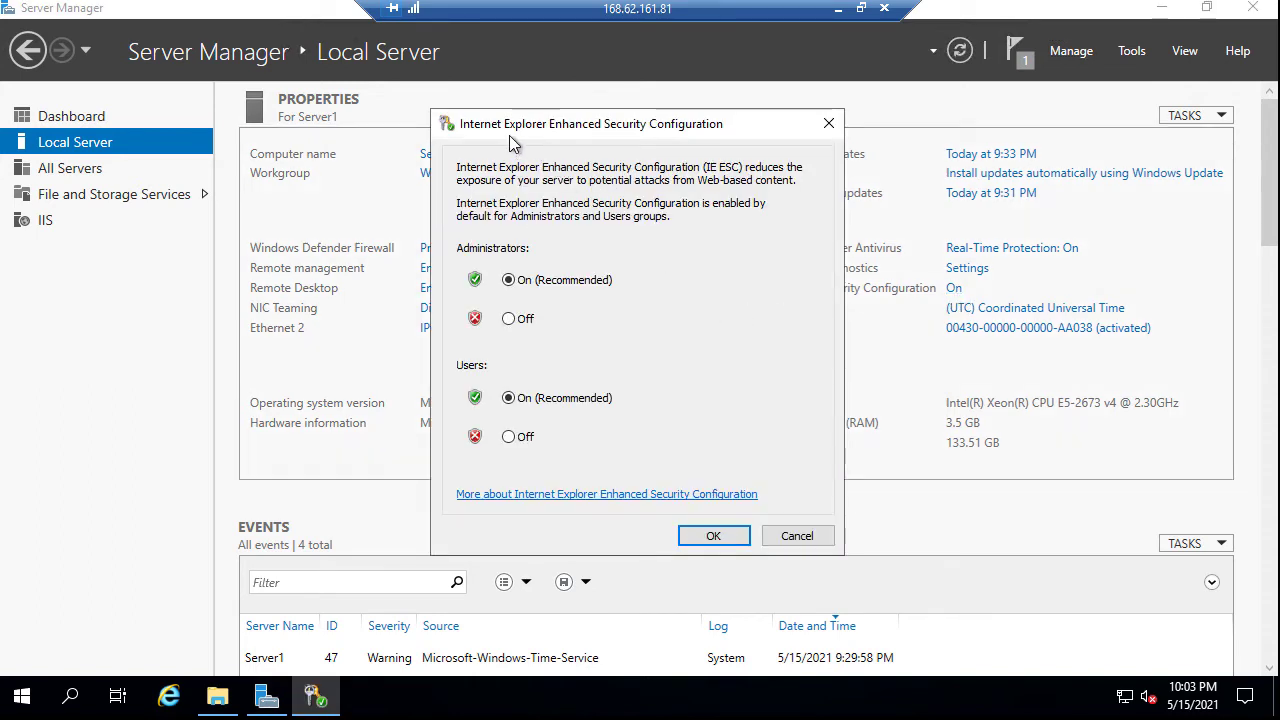
pyautogui.click(509, 318)
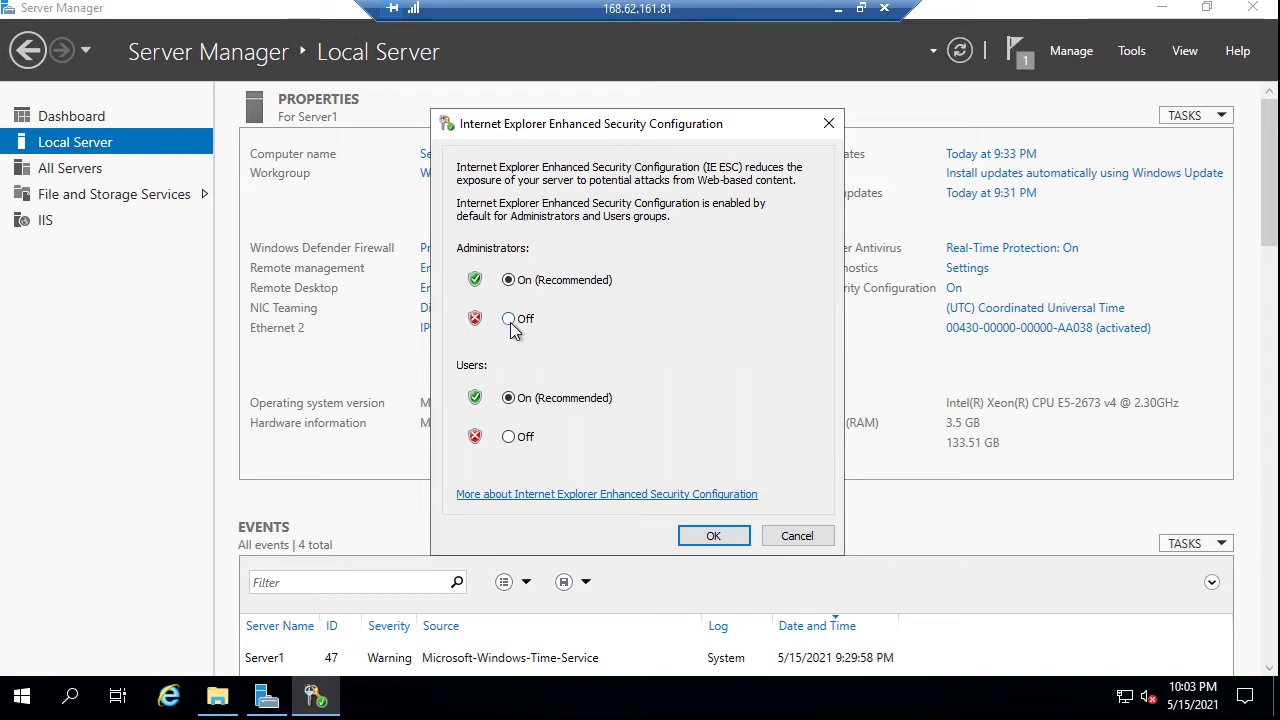
pyautogui.click(508, 436)
pyautogui.click(706, 537)
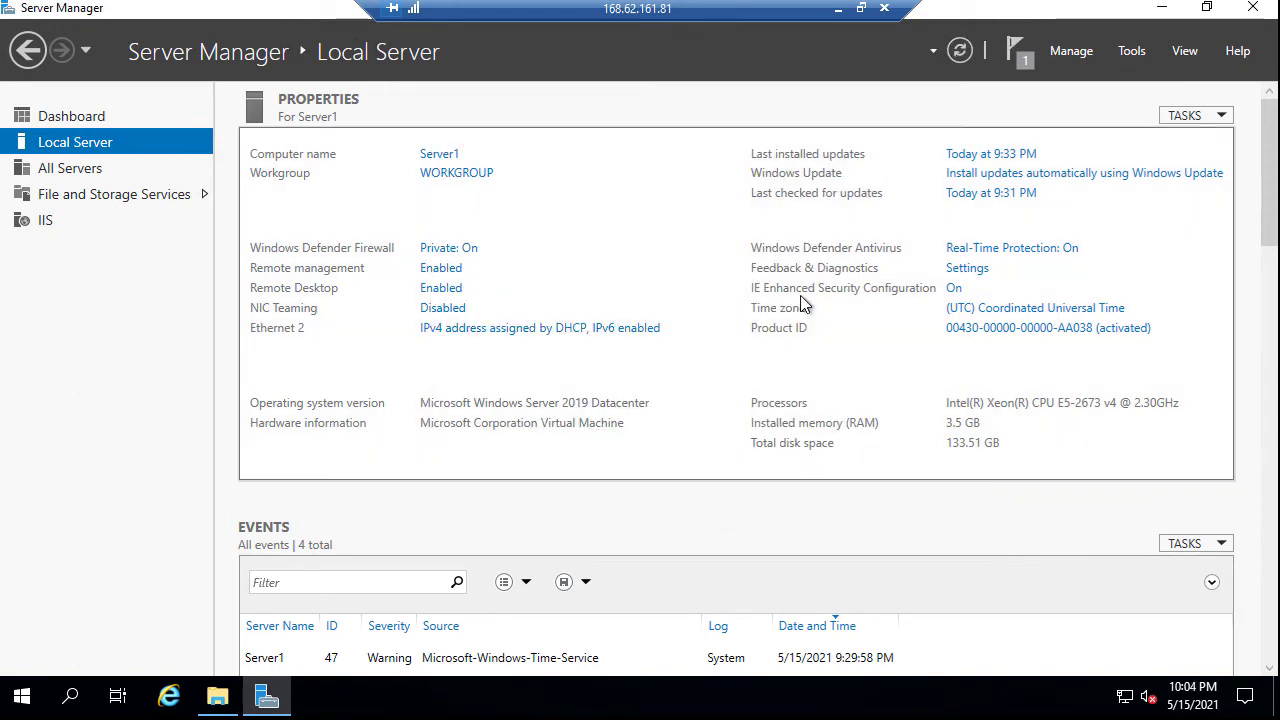
pyautogui.click(217, 697)
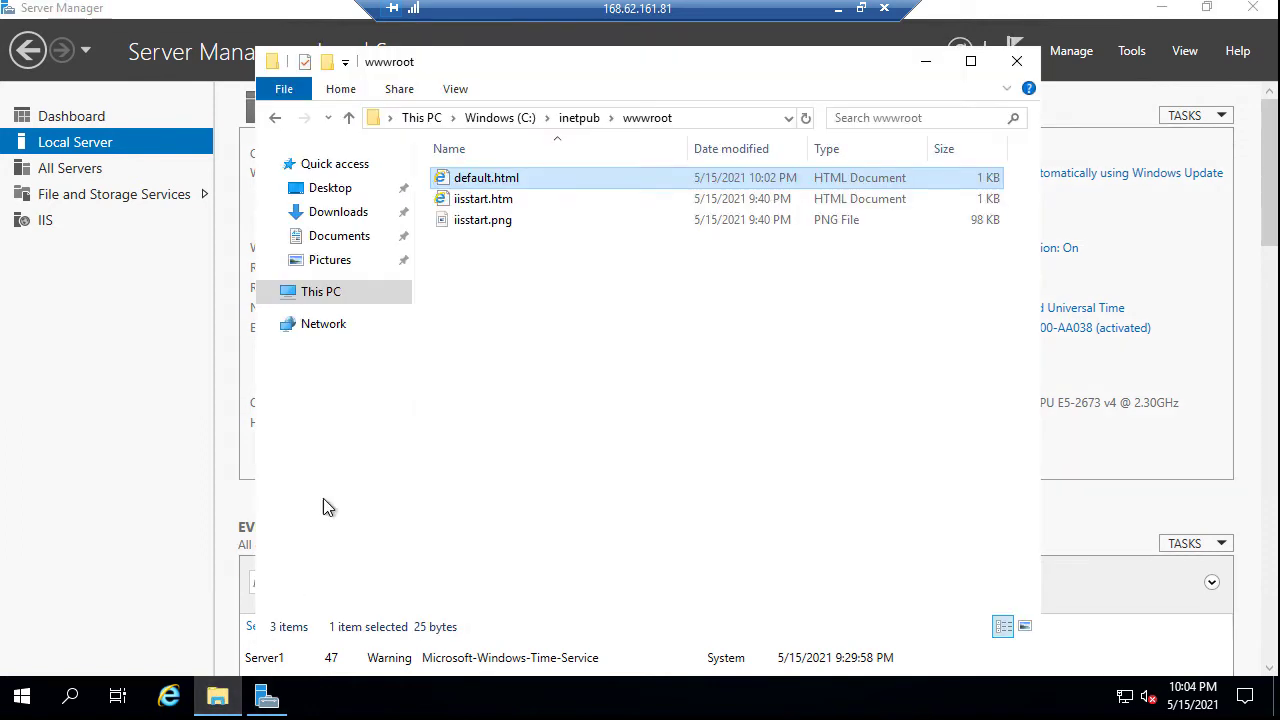
# Open default.html locally, then replace the file path with localhost to load the IIS page
pyautogui.doubleClick(503, 180)
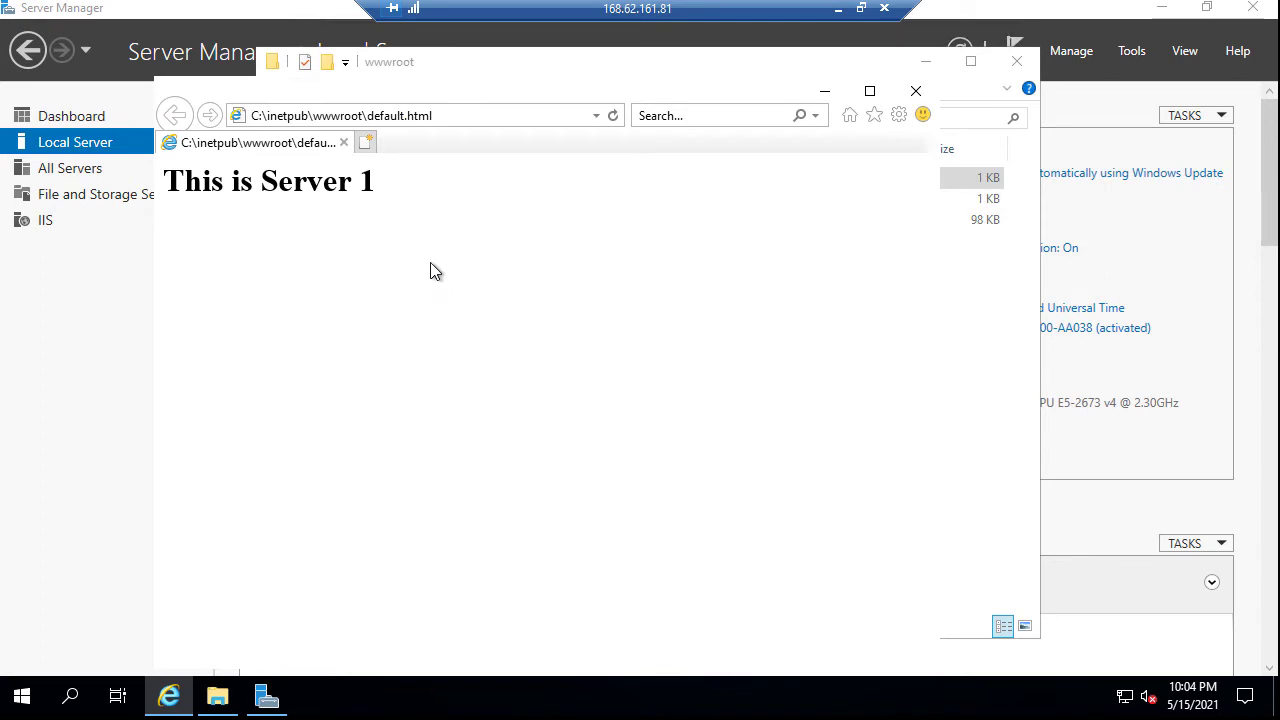
pyautogui.moveTo(376, 190); pyautogui.dragTo(166, 180)
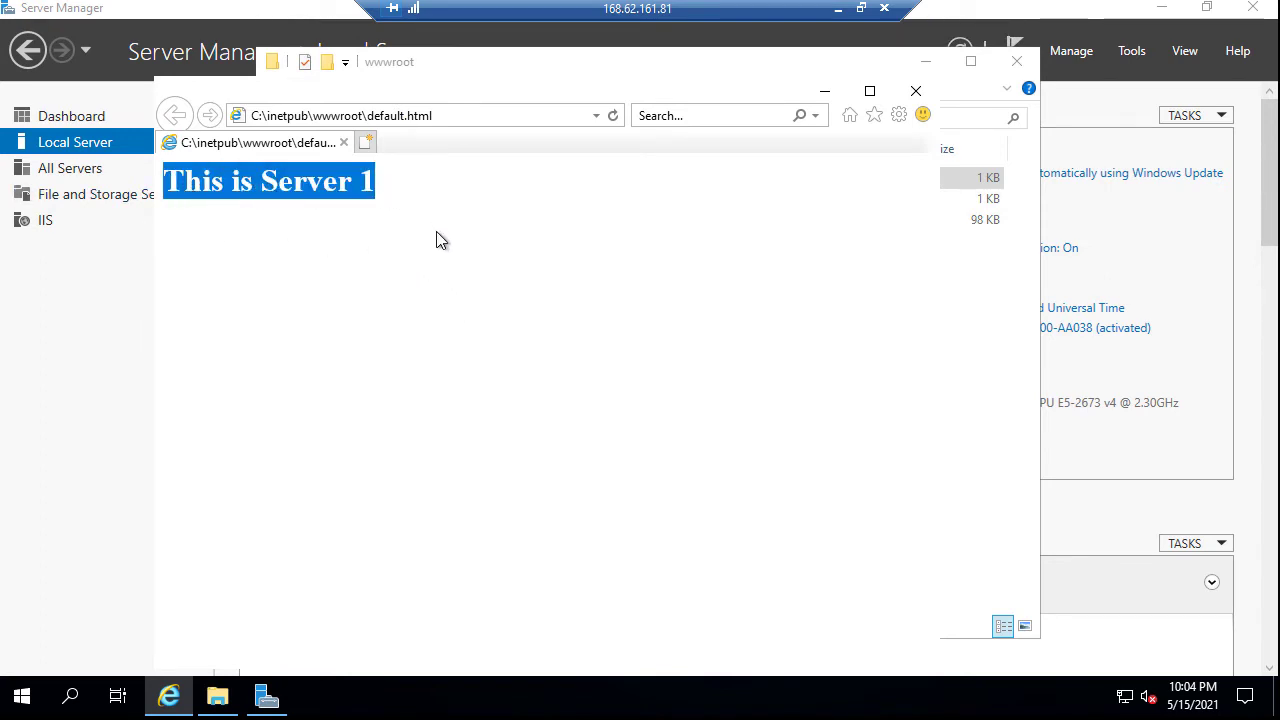
pyautogui.click(442, 116)
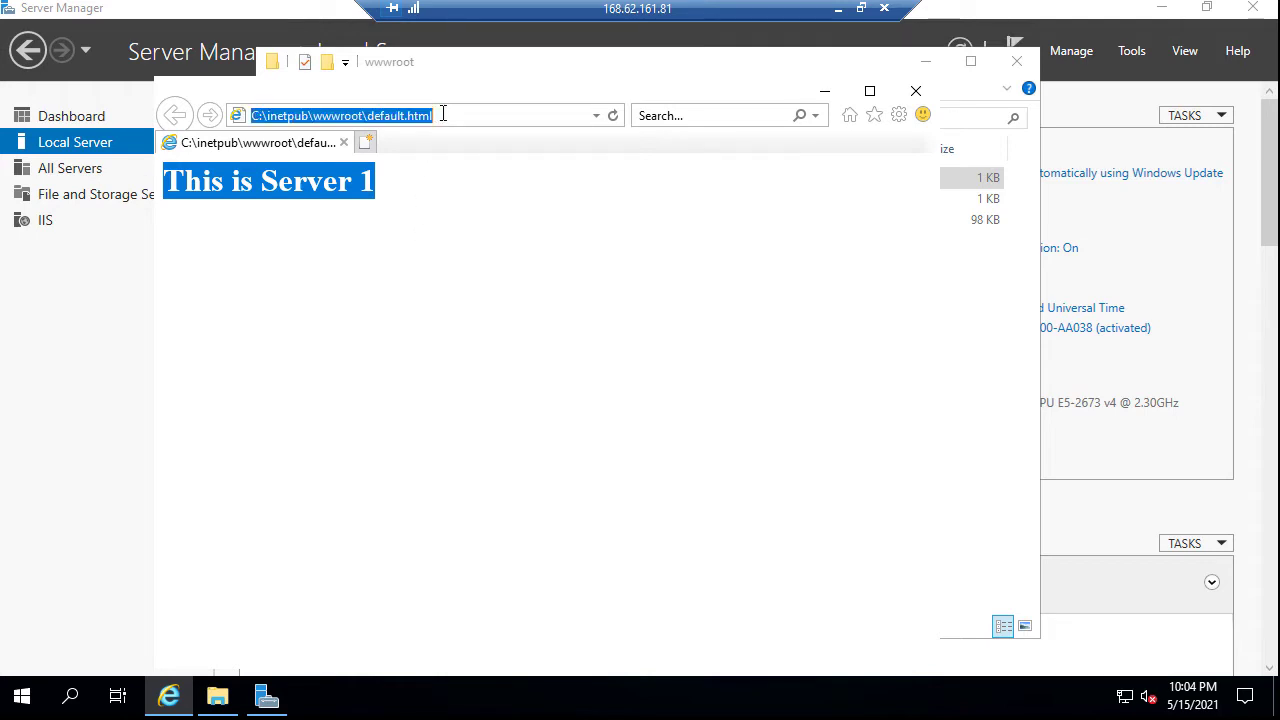
pyautogui.click(391, 116)
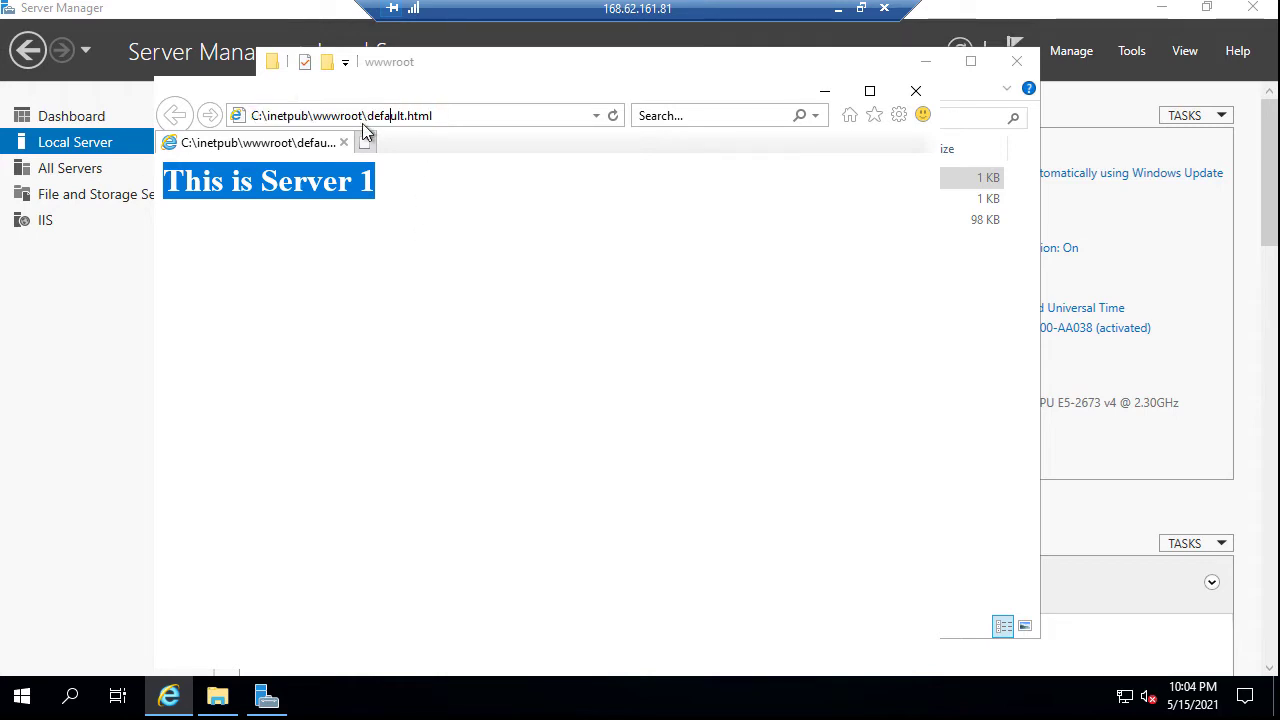
pyautogui.moveTo(362, 116); pyautogui.dragTo(177, 120)
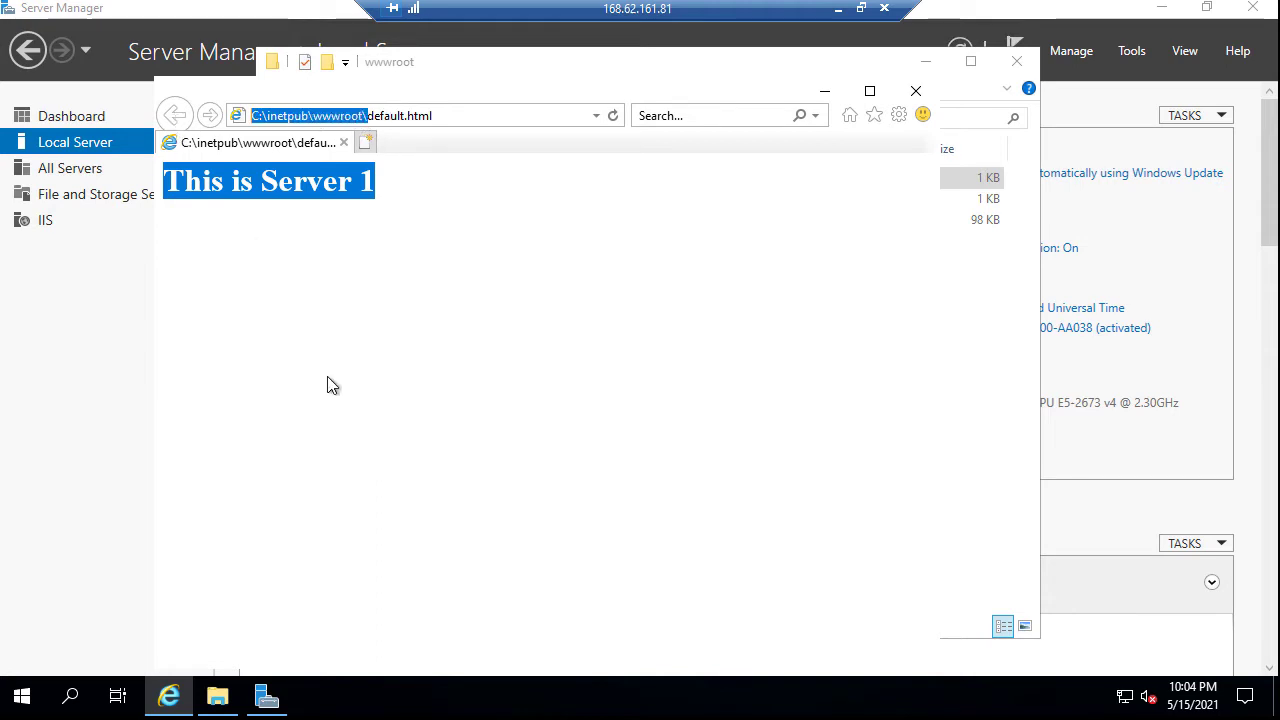
pyautogui.write('loca')
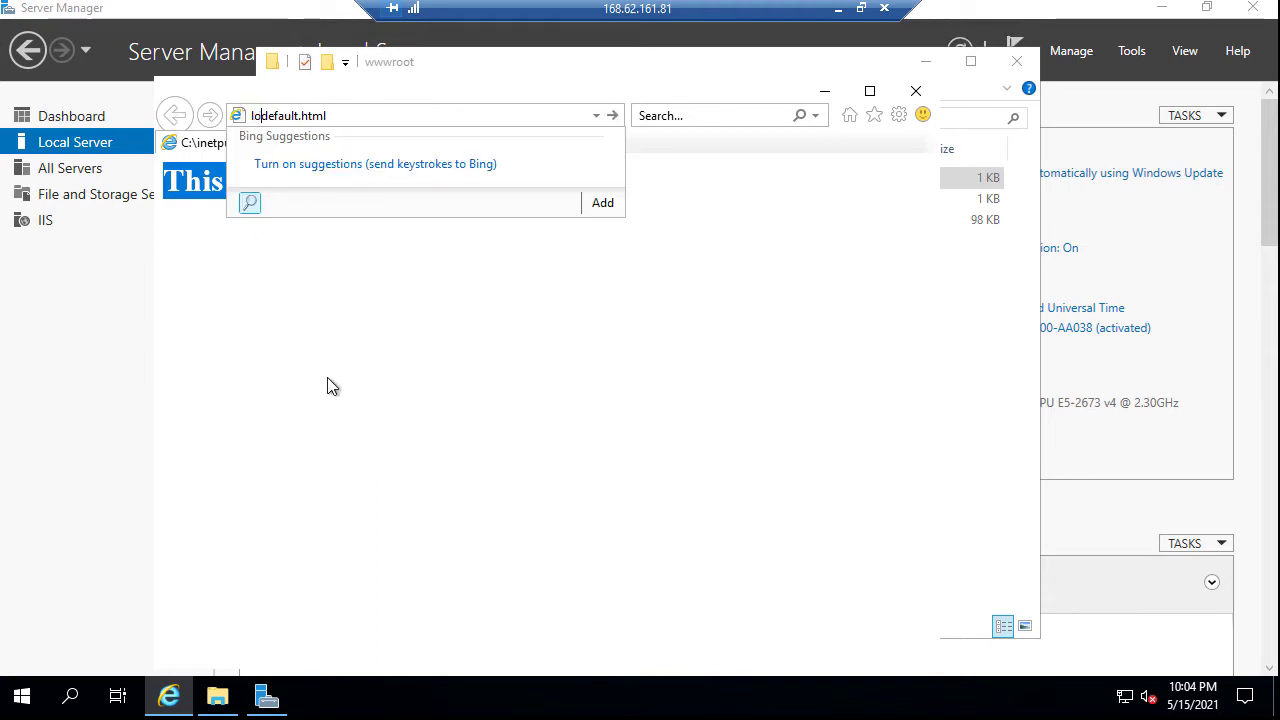
pyautogui.press('Delete')
pyautogui.press('Delete')
pyautogui.press('Delete')
pyautogui.press('Delete')
pyautogui.press('Delete')
pyautogui.press('Delete')
pyautogui.press('Delete')
pyautogui.press('Delete')
pyautogui.press('Delete')
pyautogui.press('Delete')
pyautogui.press('Delete')
pyautogui.press('Delete')
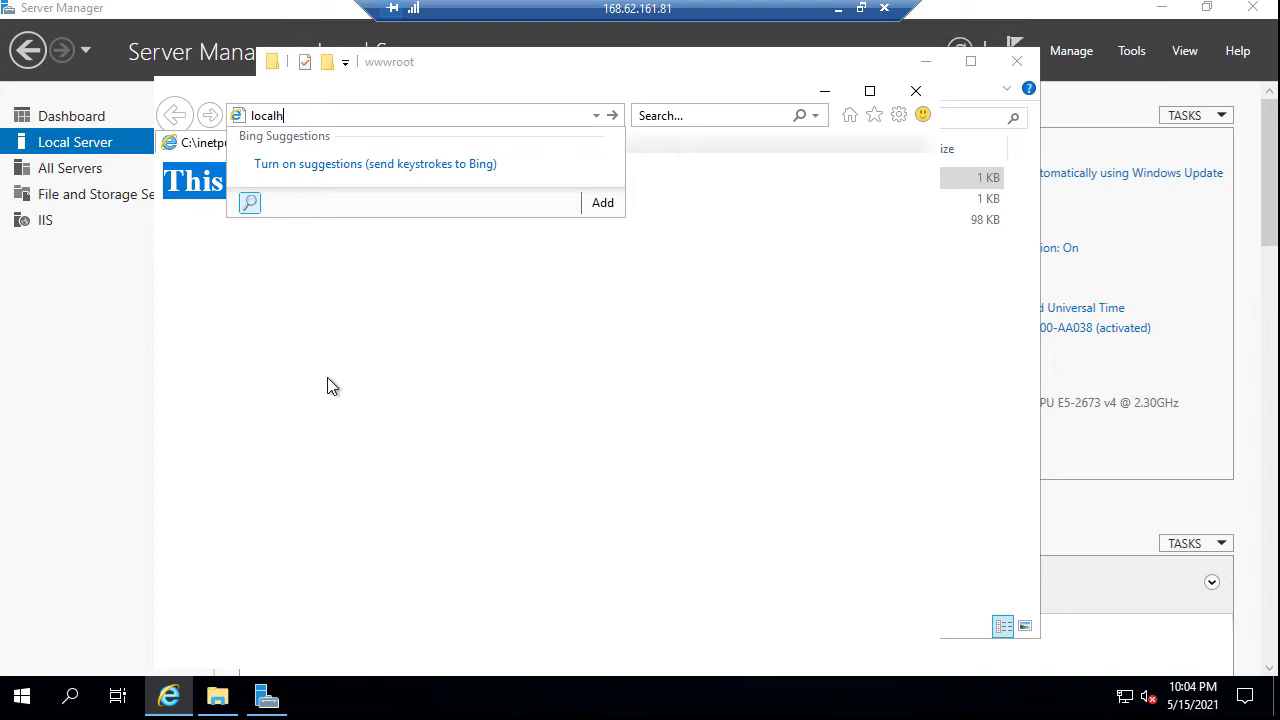
pyautogui.press('Return')
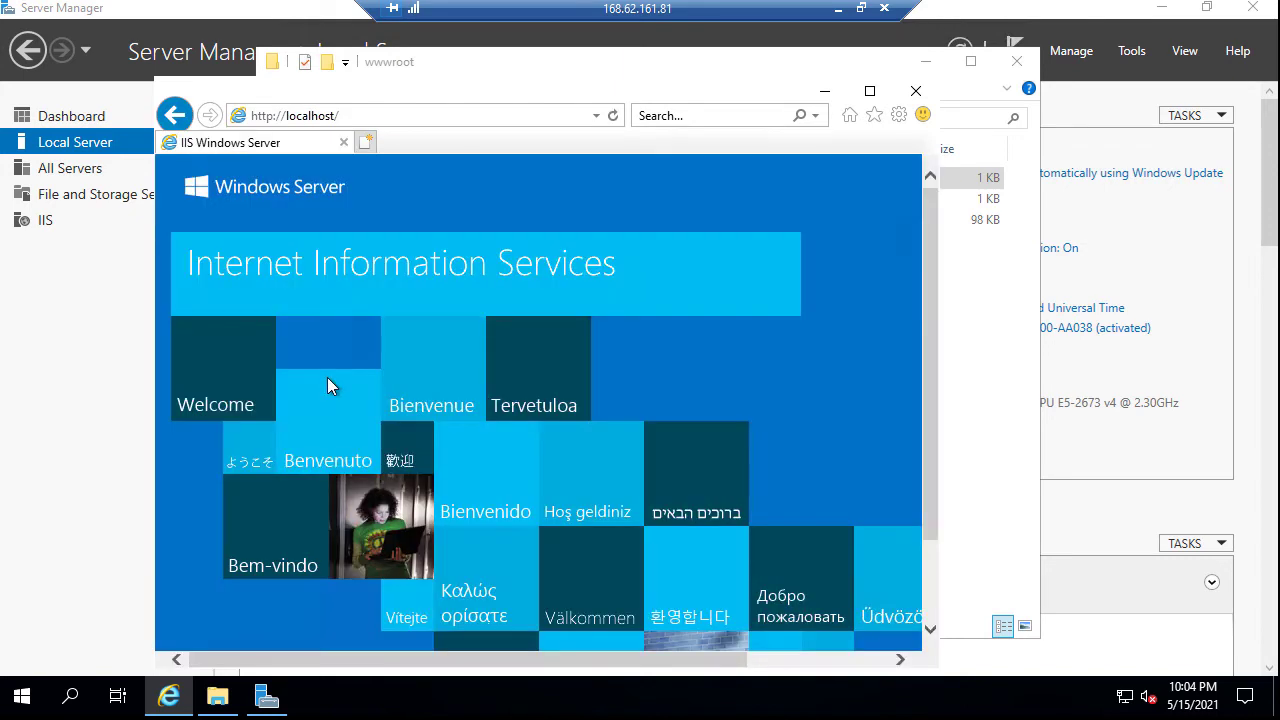
pyautogui.click(363, 115)
pyautogui.click(363, 115)
pyautogui.write('default.ht')
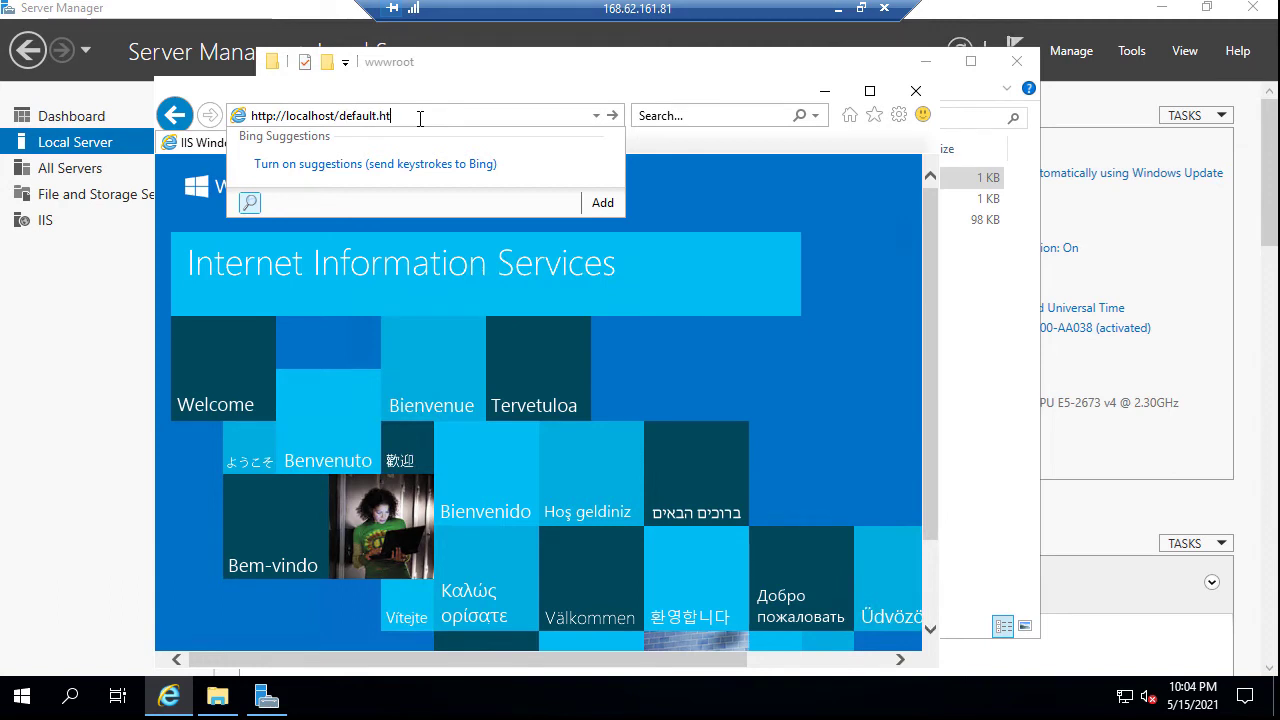
pyautogui.write('ml')
pyautogui.press('Return')
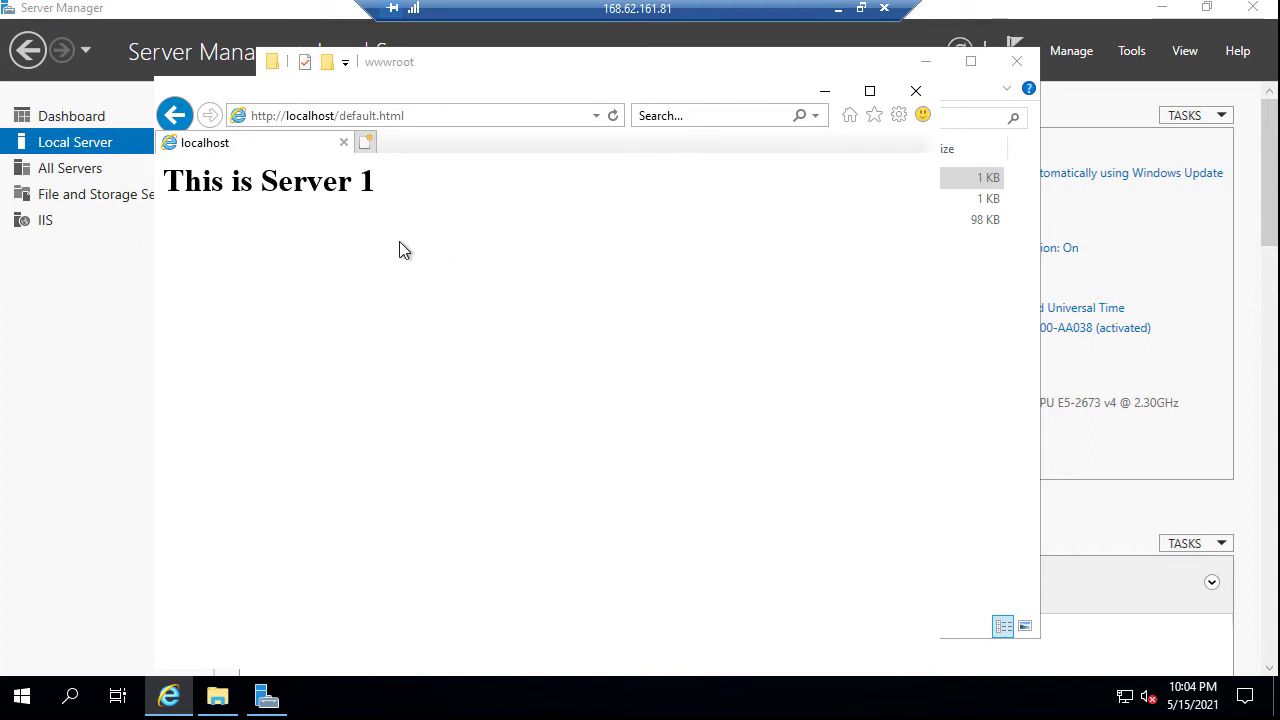
pyautogui.moveTo(375, 183); pyautogui.dragTo(163, 182)
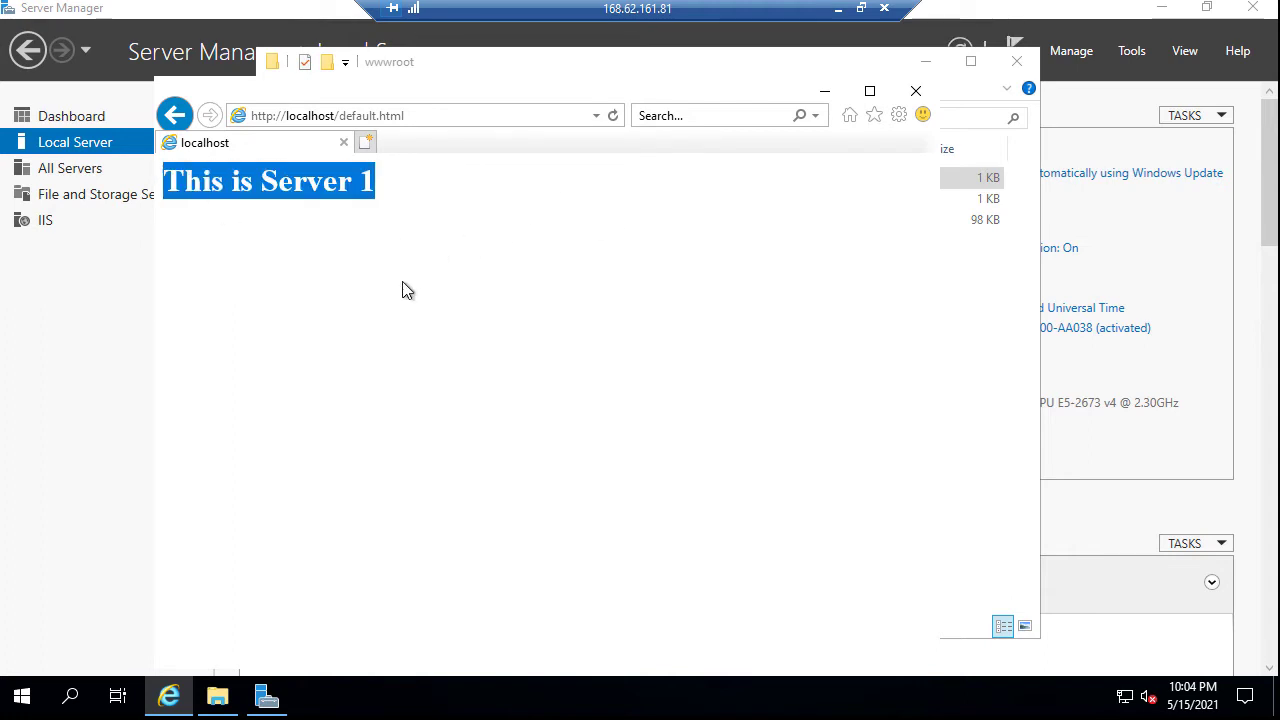
pyautogui.click(1015, 62)
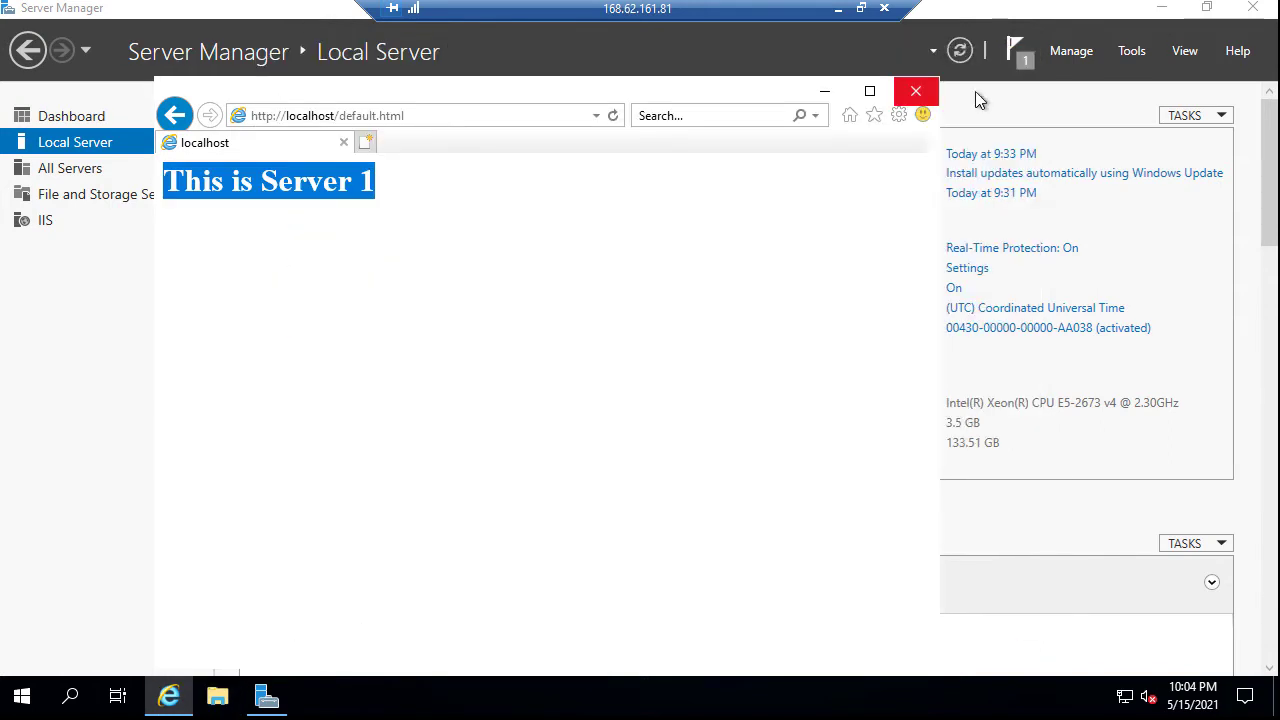
# Close Internet Explorer and disconnect the Server1 remote desktop session
pyautogui.click(916, 91)
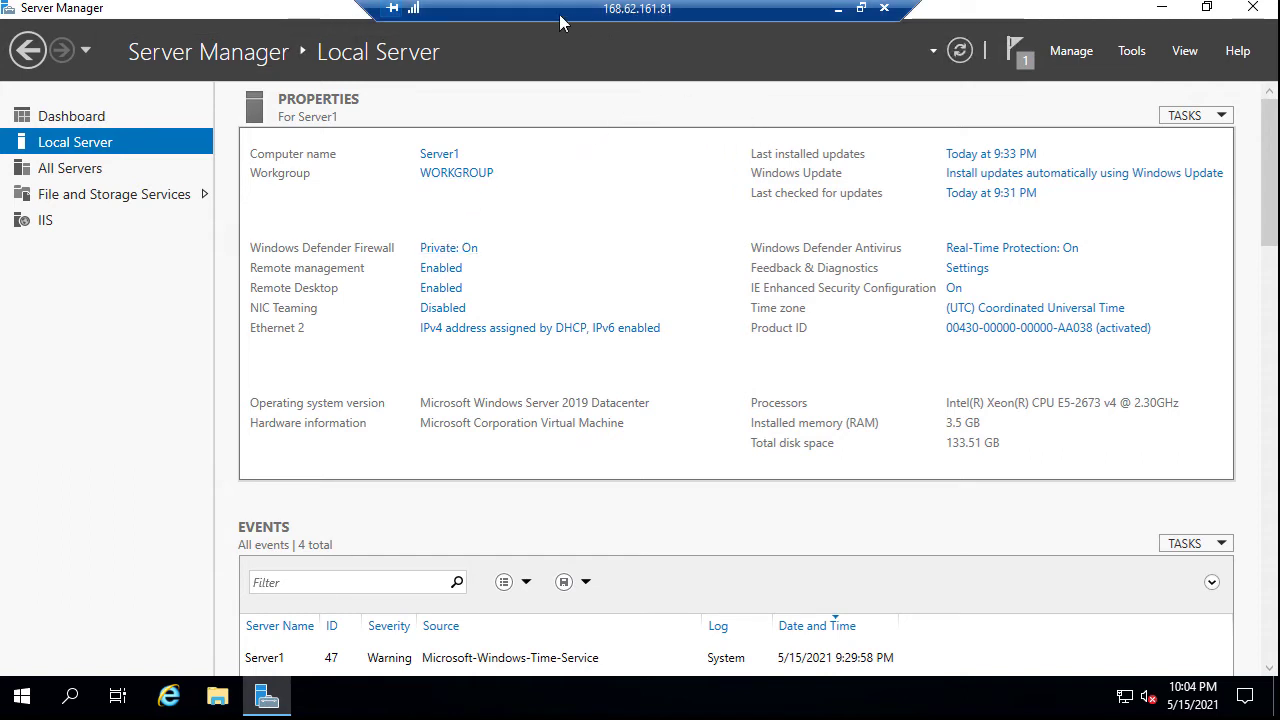
pyautogui.click(885, 12)
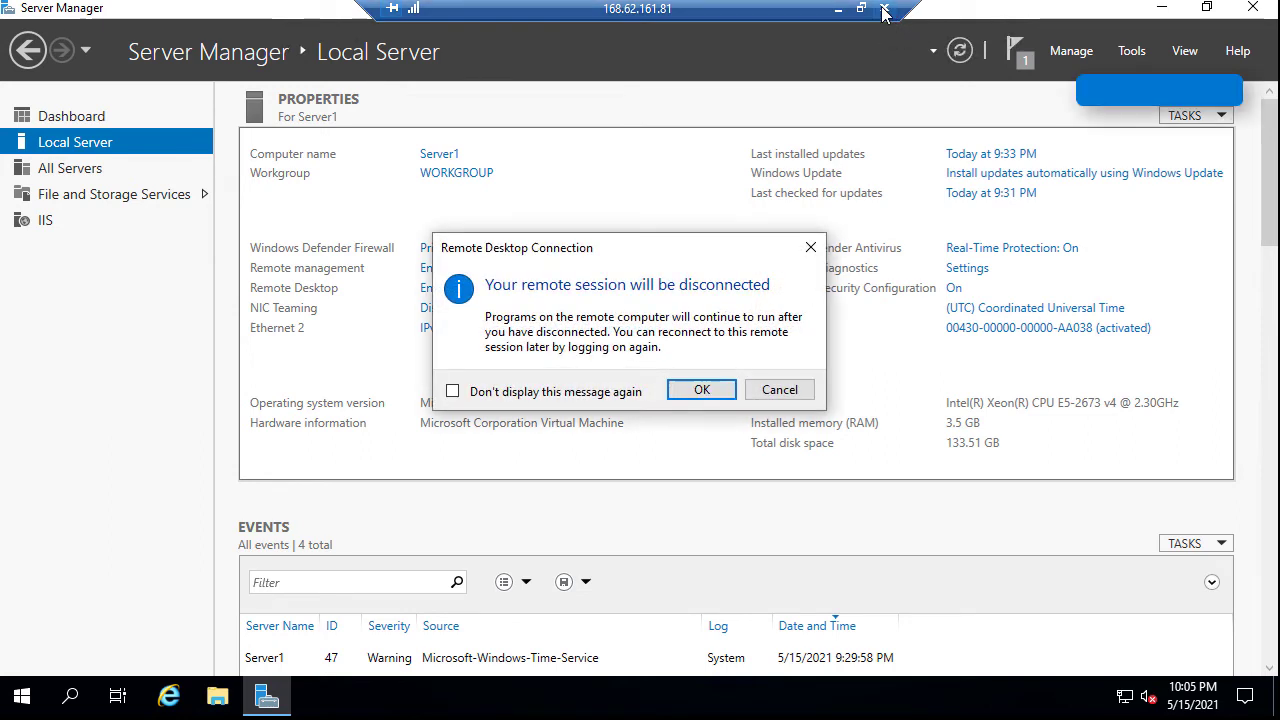
pyautogui.click(731, 398)
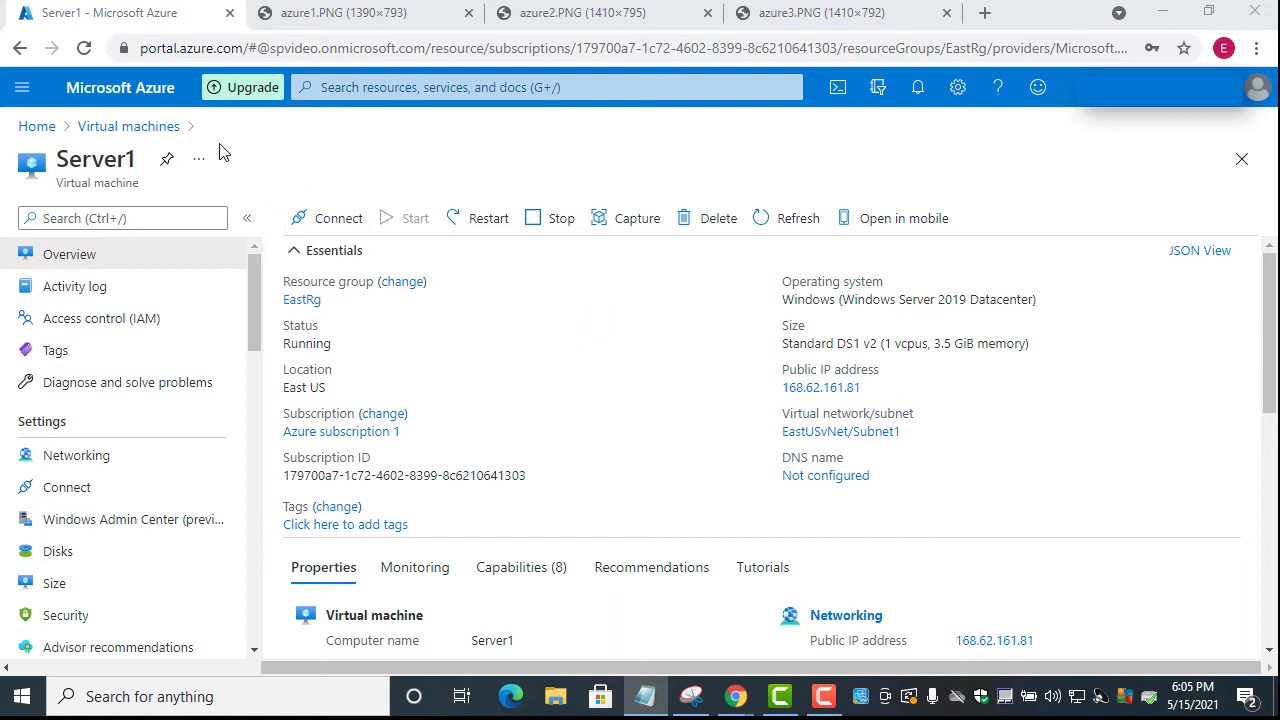
# Open Server2 from the Virtual machines list and copy its public IP 168.61.52.163
pyautogui.click(95, 128)
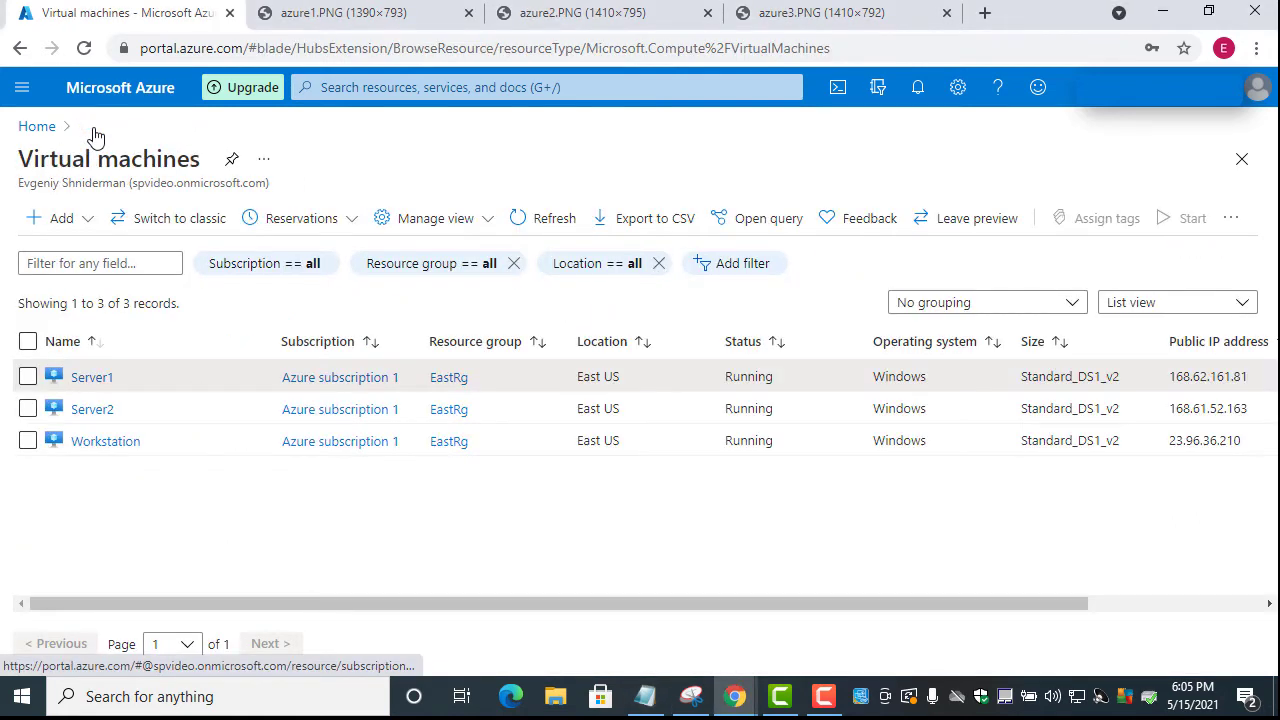
pyautogui.click(92, 410)
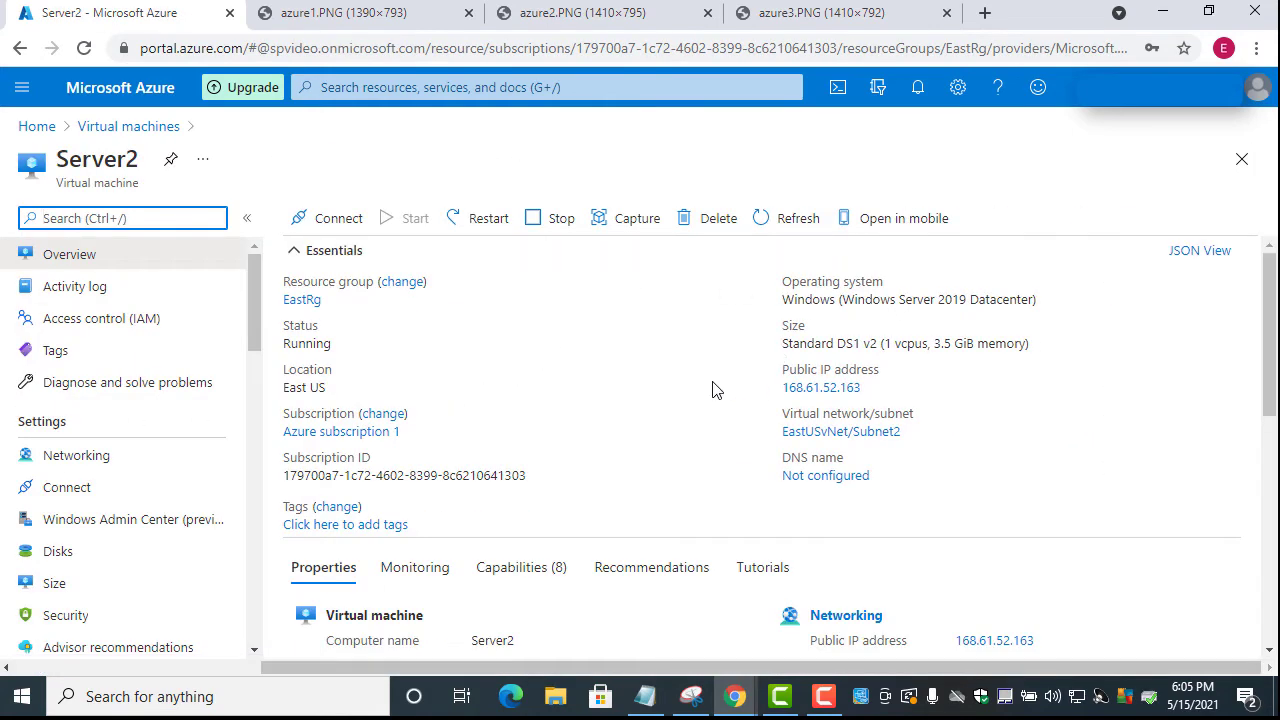
pyautogui.click(873, 390)
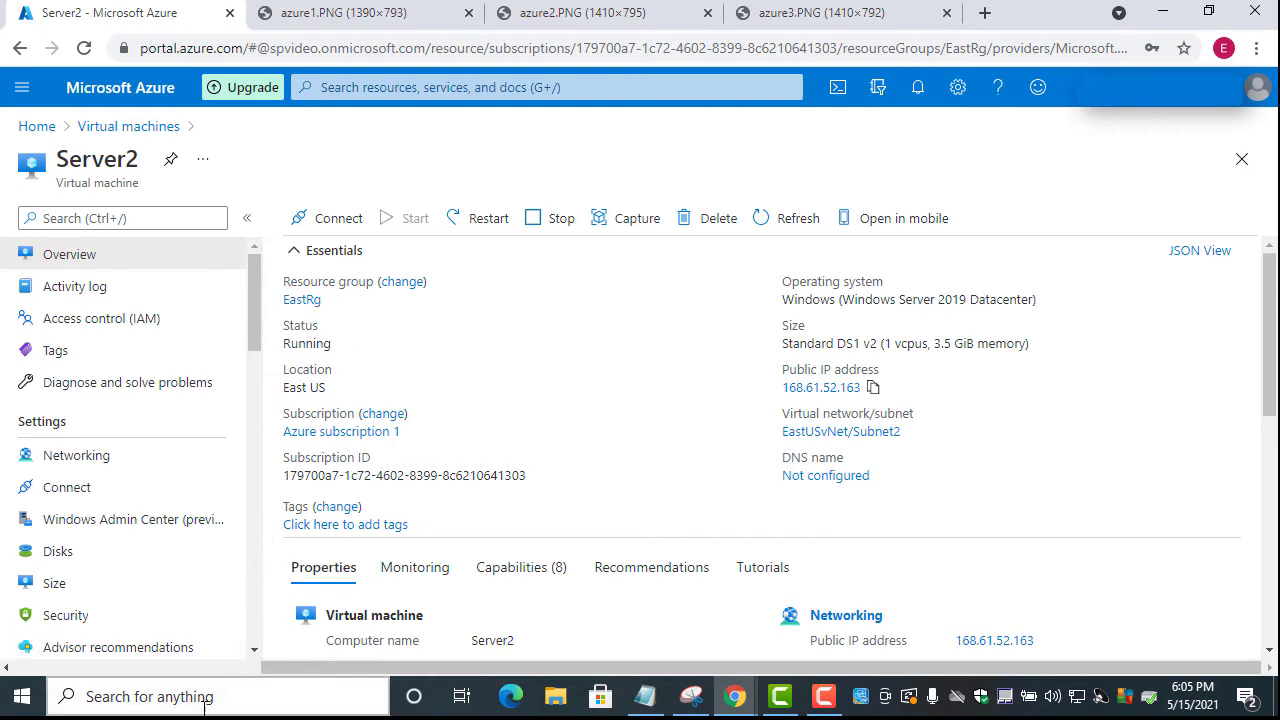
pyautogui.click(266, 703)
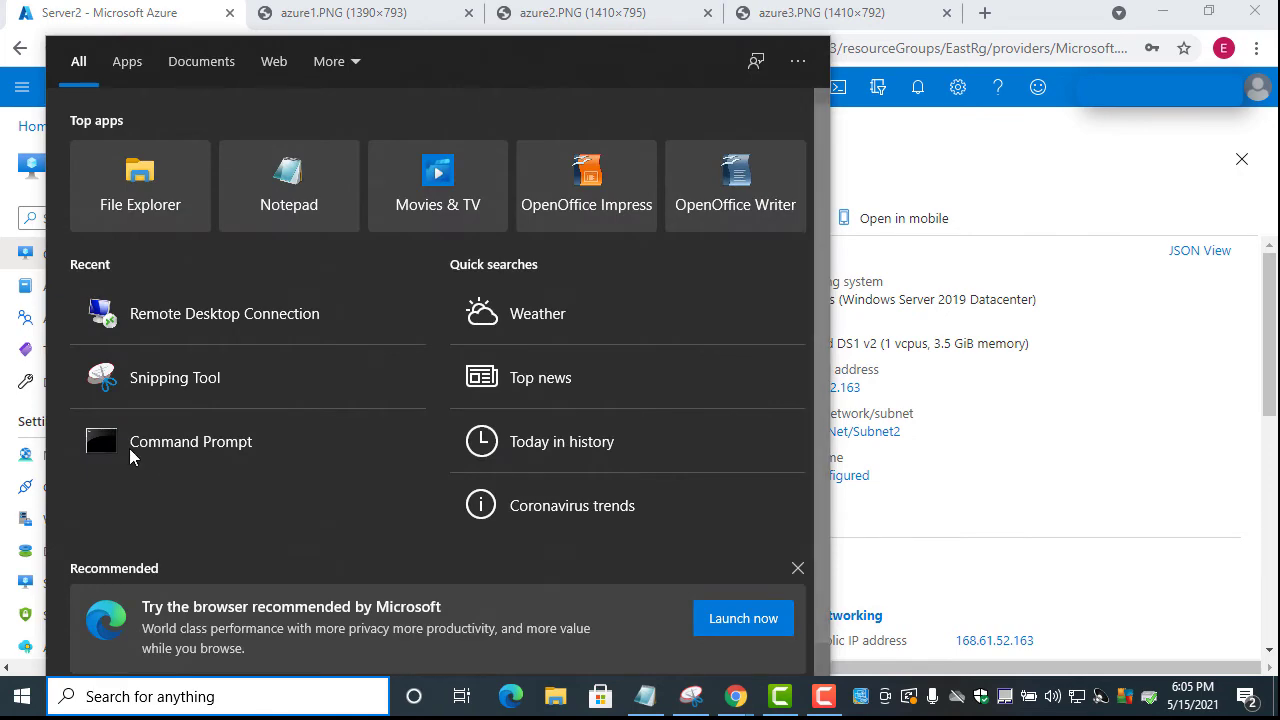
# Start a Remote Desktop Connection to 168.61.52.163
pyautogui.click(205, 311)
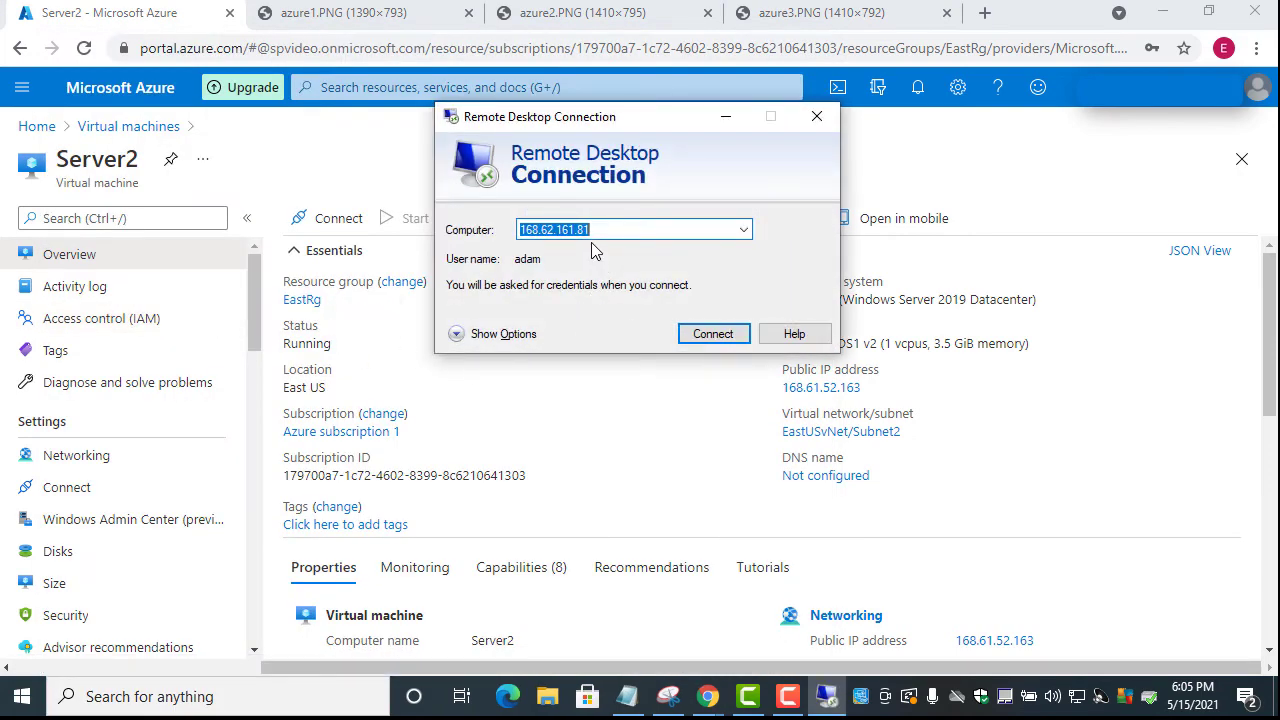
pyautogui.hotkey('ctrl', 'v')
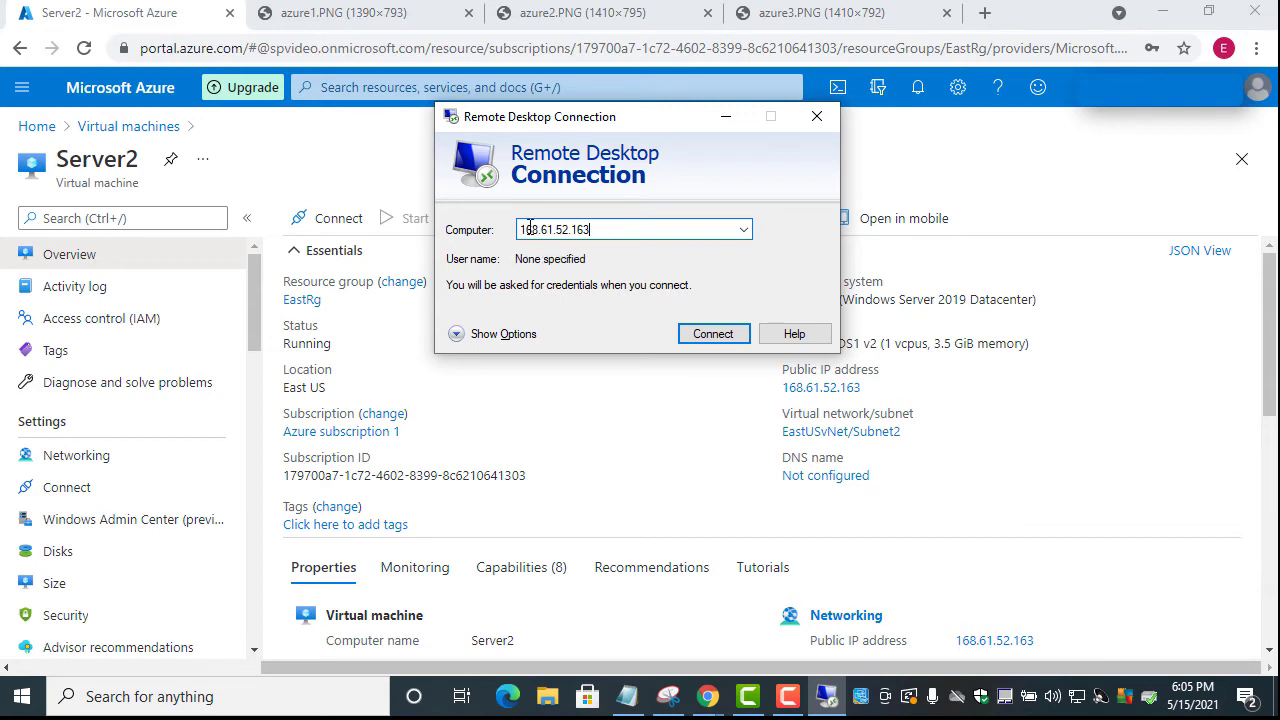
pyautogui.click(705, 338)
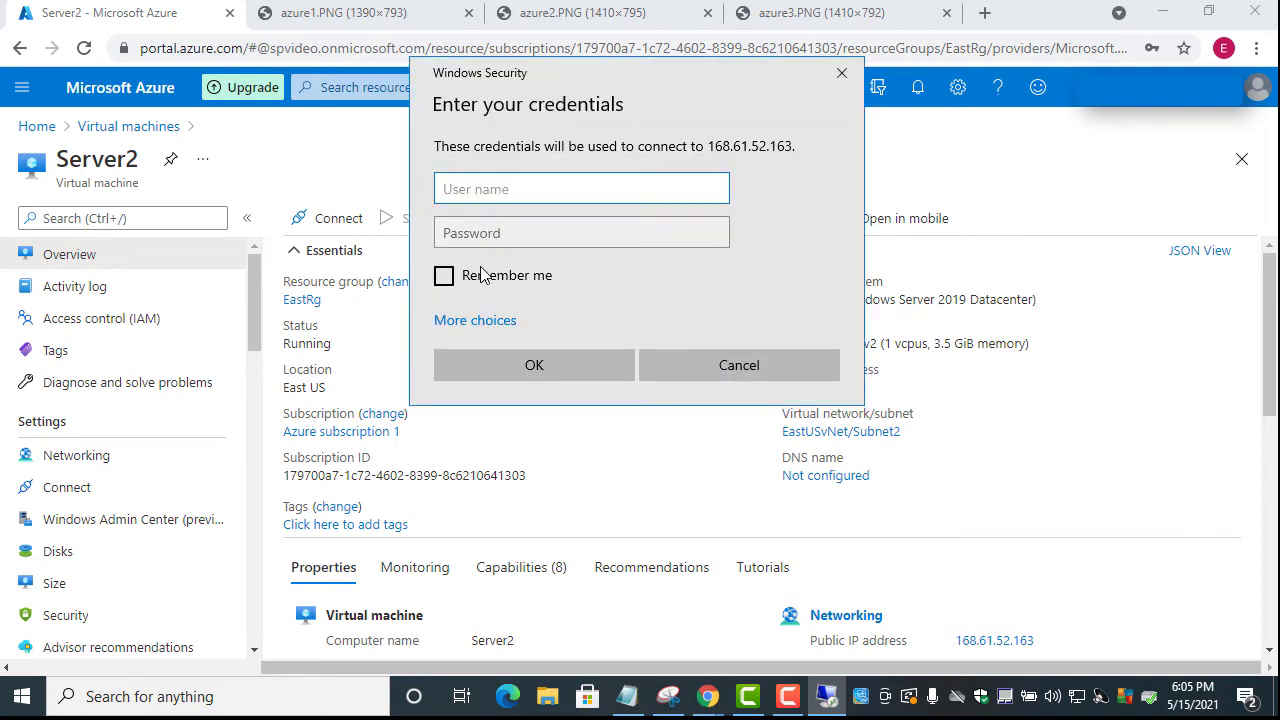
# Sign in with the account's user name and password, accepting the certificate warning
pyautogui.write('adam')
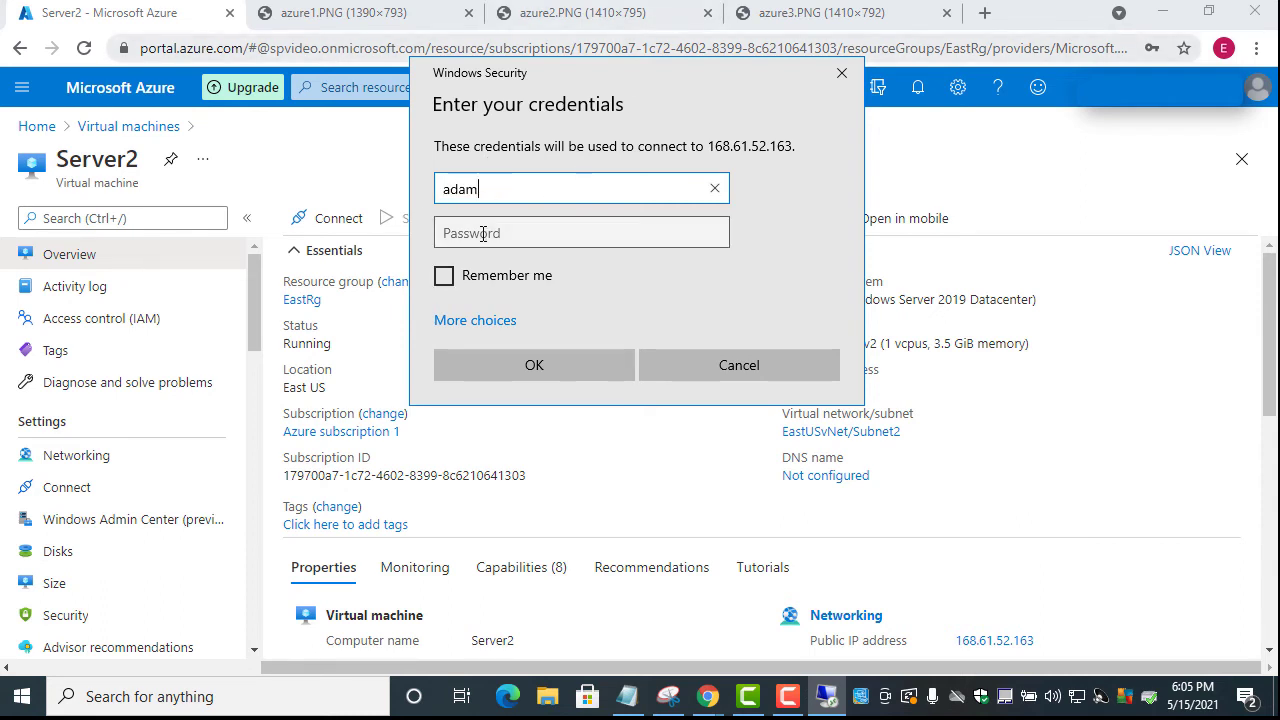
pyautogui.click(483, 233)
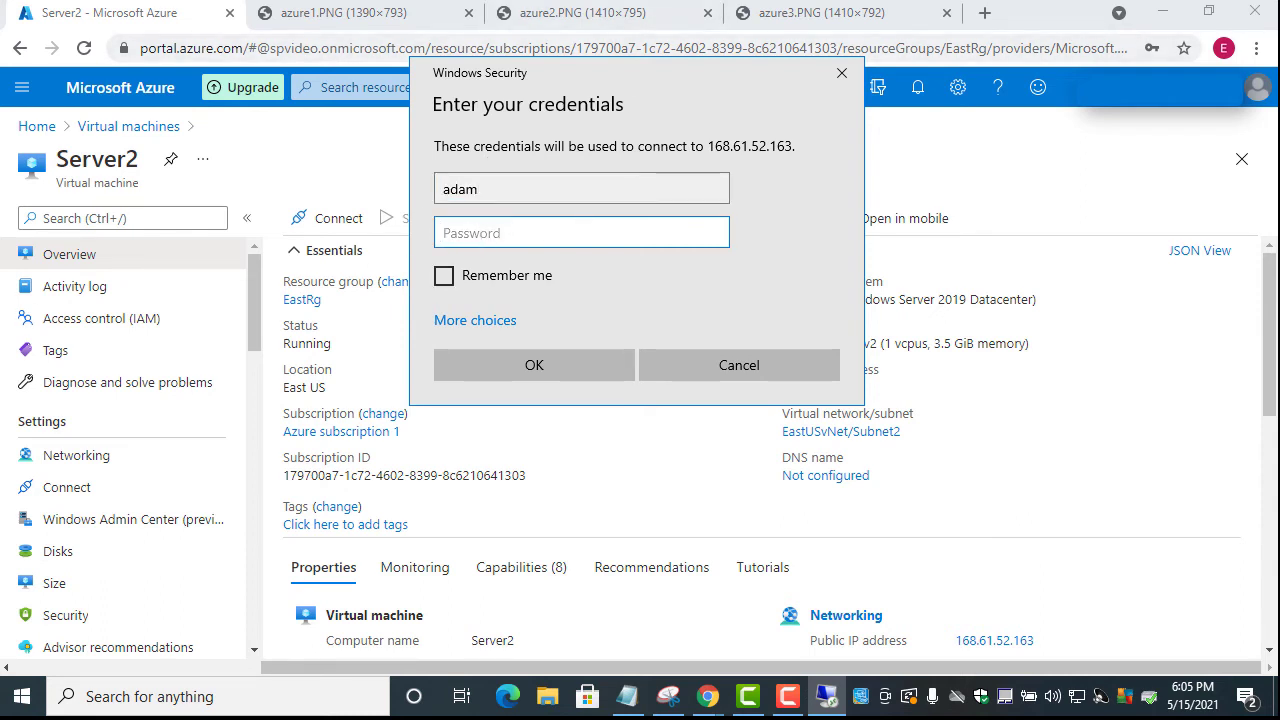
pyautogui.click(484, 240)
pyautogui.hotkey('ctrl', 'v')
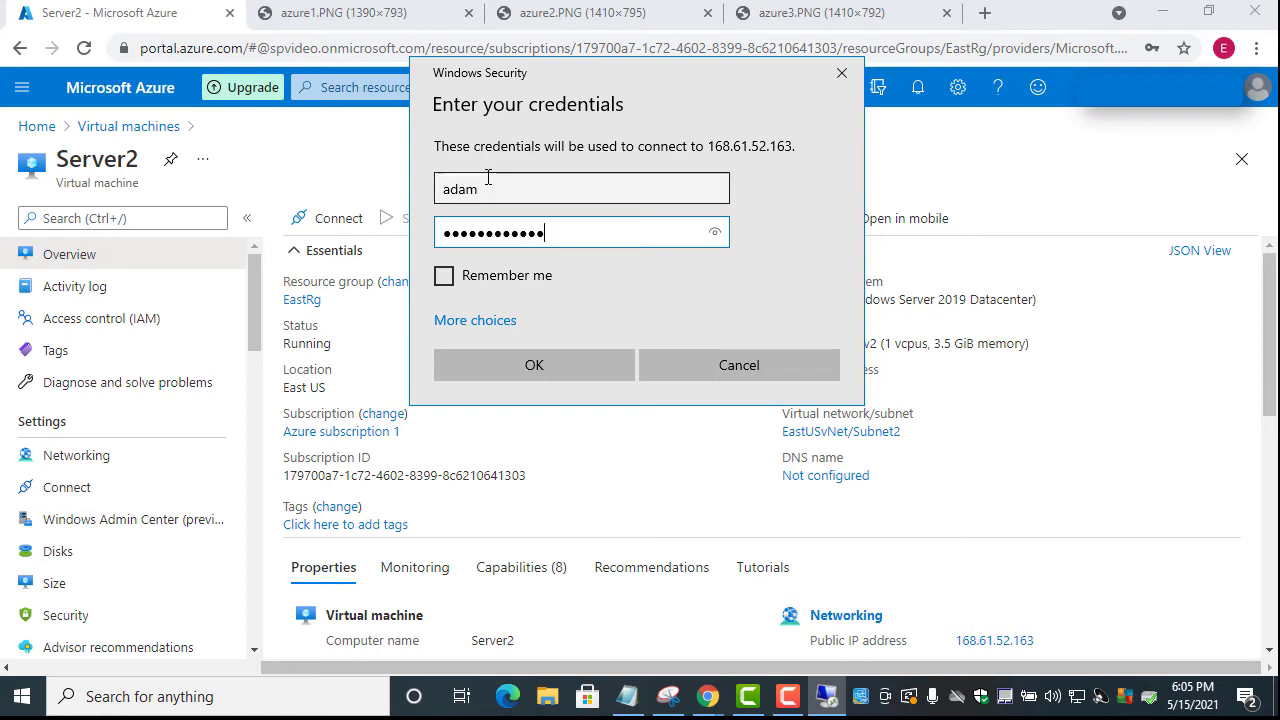
pyautogui.click(547, 367)
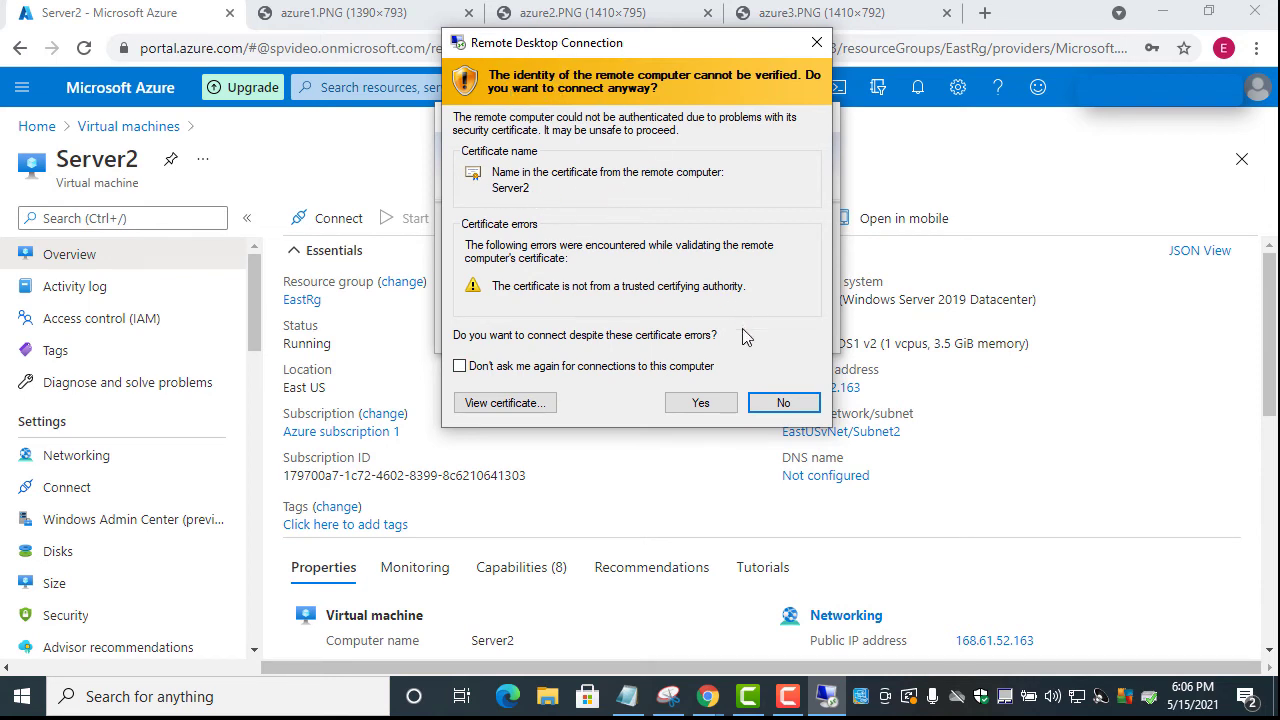
pyautogui.click(700, 404)
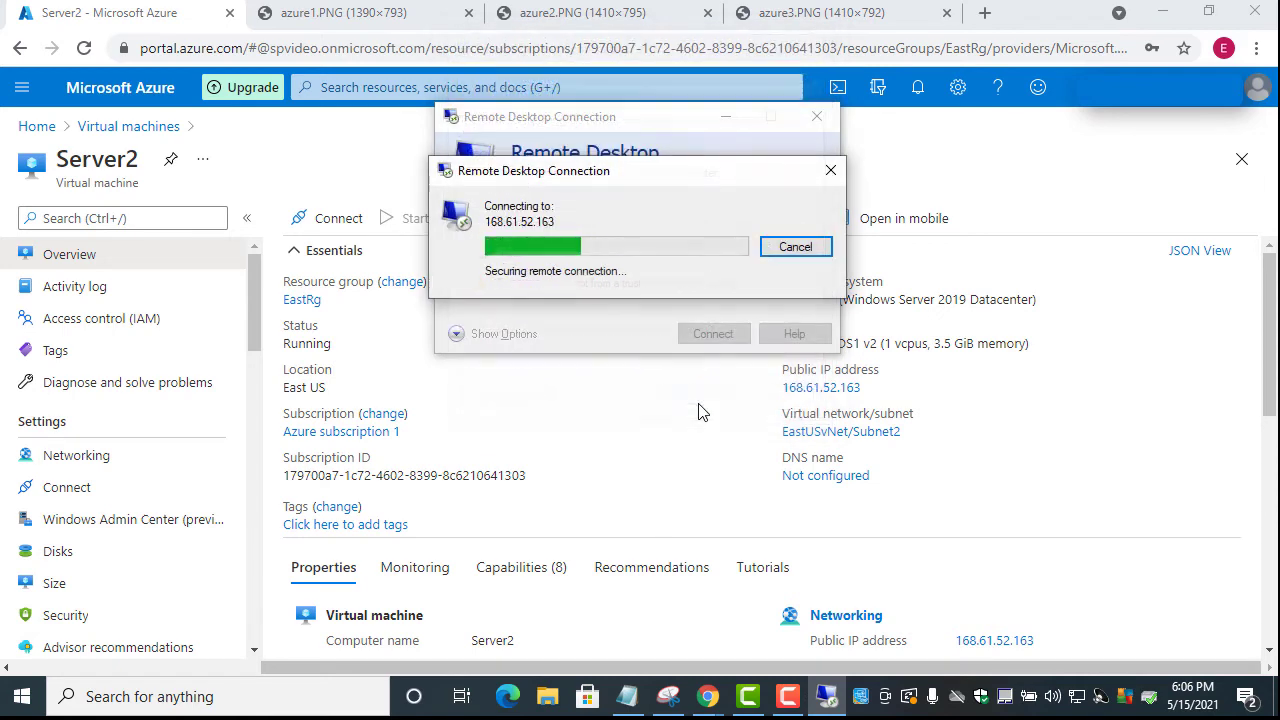
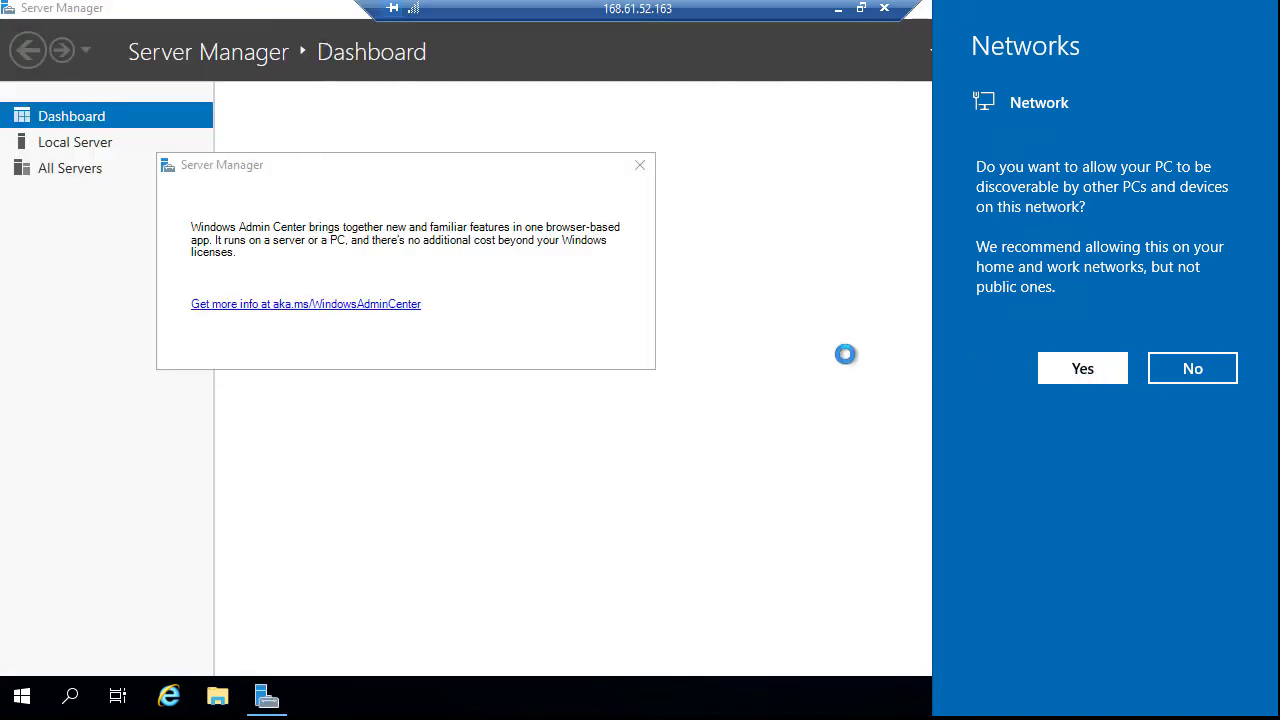
# Allow network discovery and dismiss the Server Manager startup notices
pyautogui.click(1088, 370)
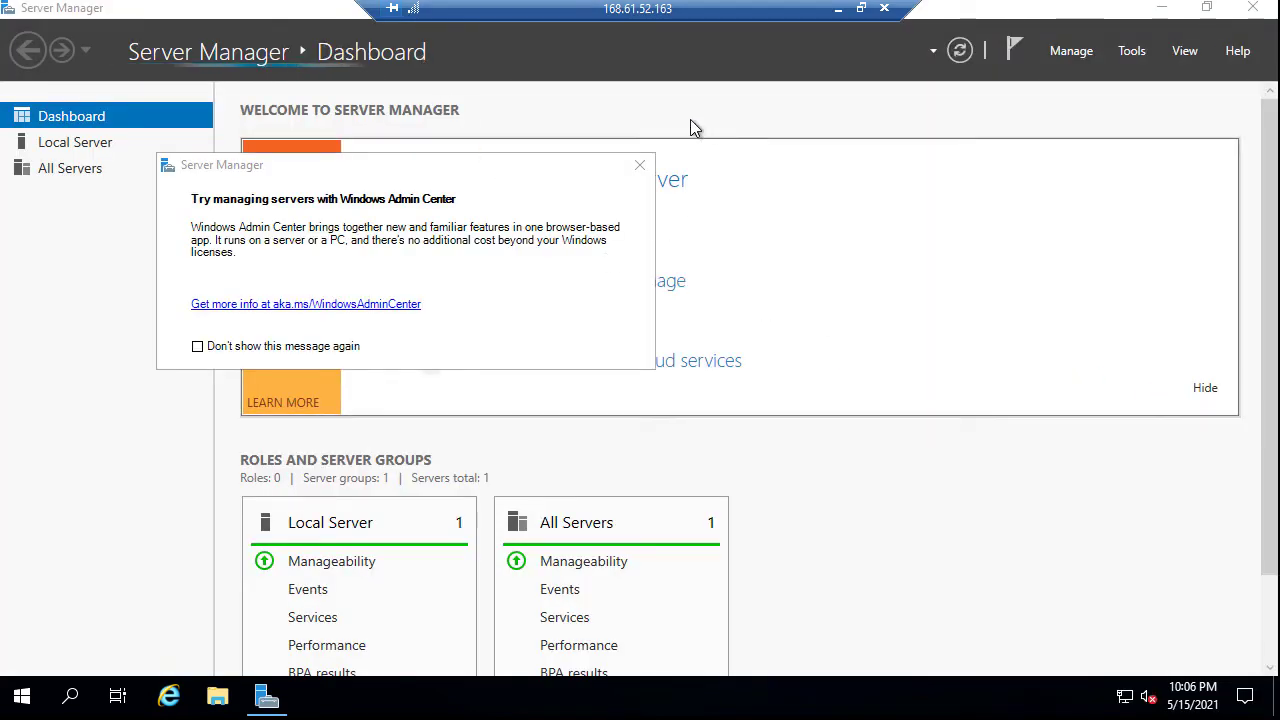
pyautogui.click(639, 166)
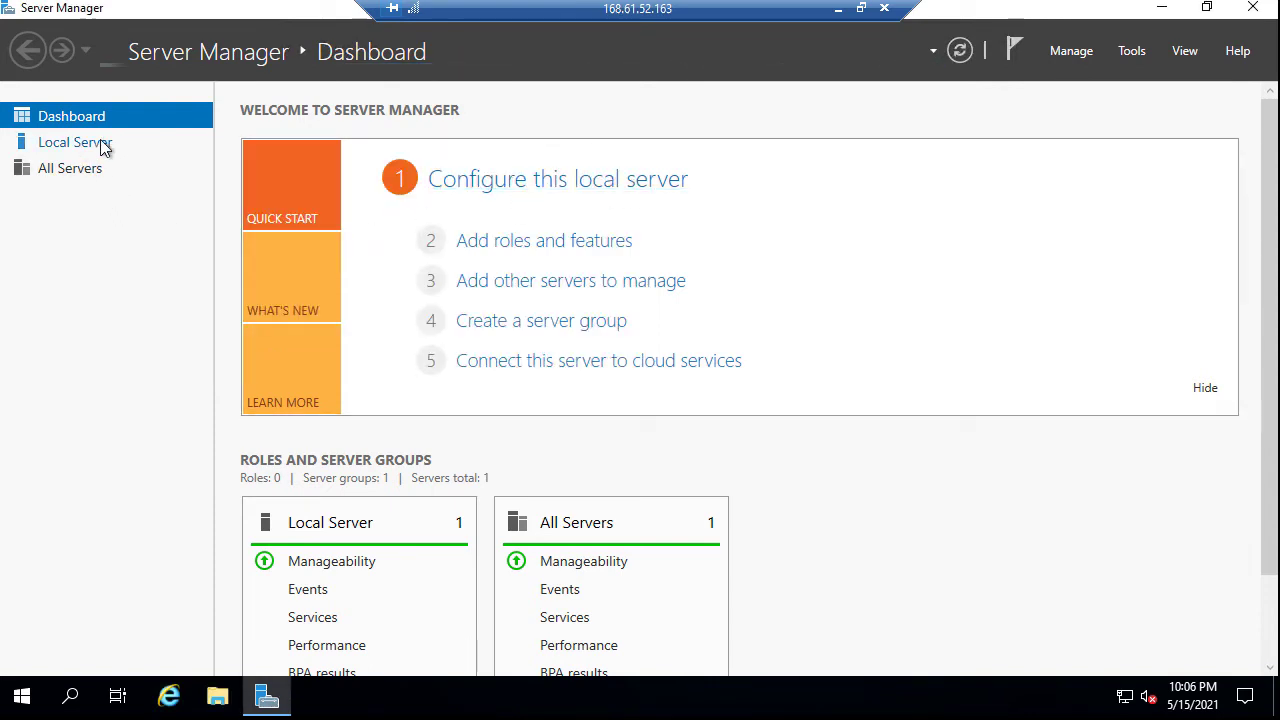
pyautogui.click(548, 250)
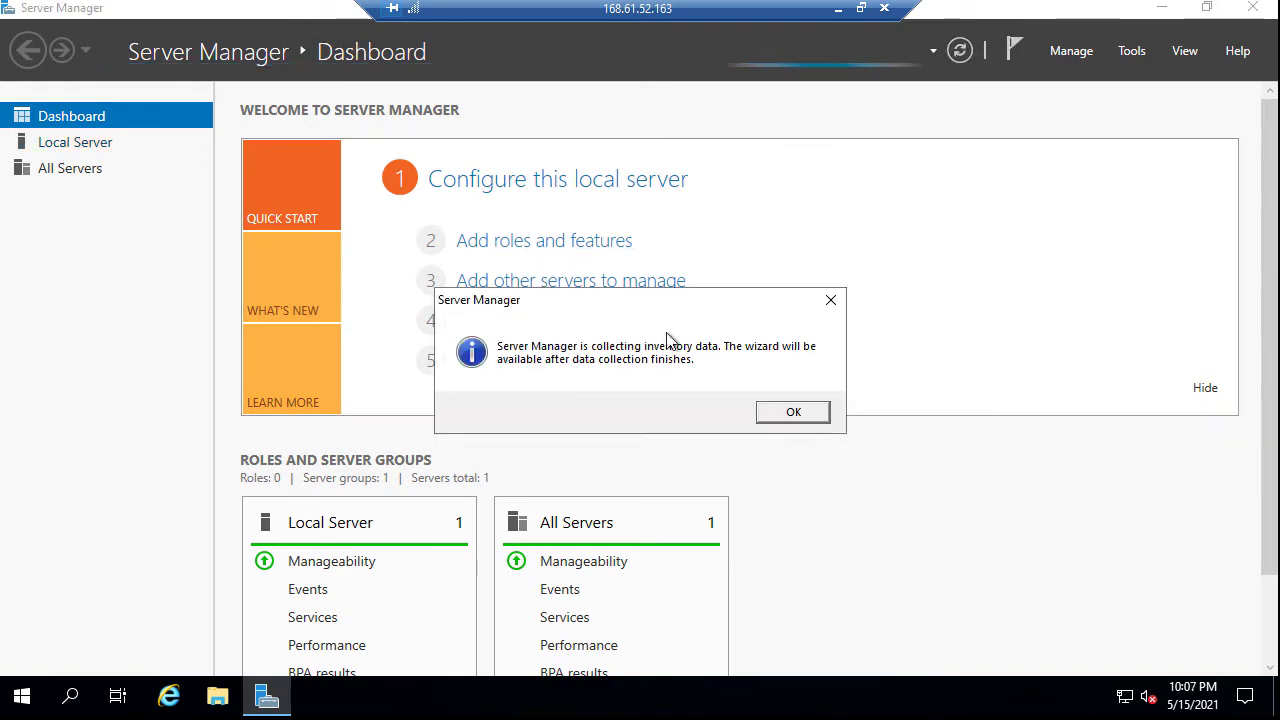
pyautogui.click(785, 412)
# On Local Server, set IE Enhanced Security Configuration to Off for Administrators and Users
pyautogui.click(70, 143)
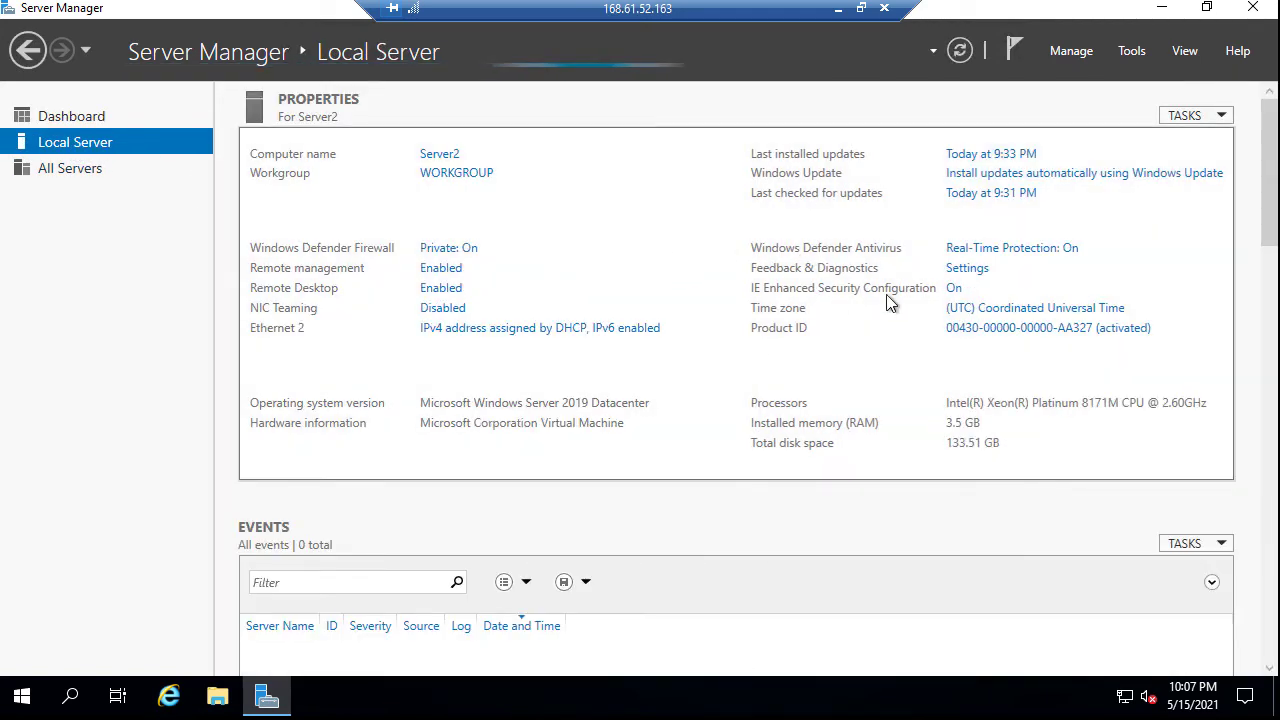
pyautogui.click(953, 289)
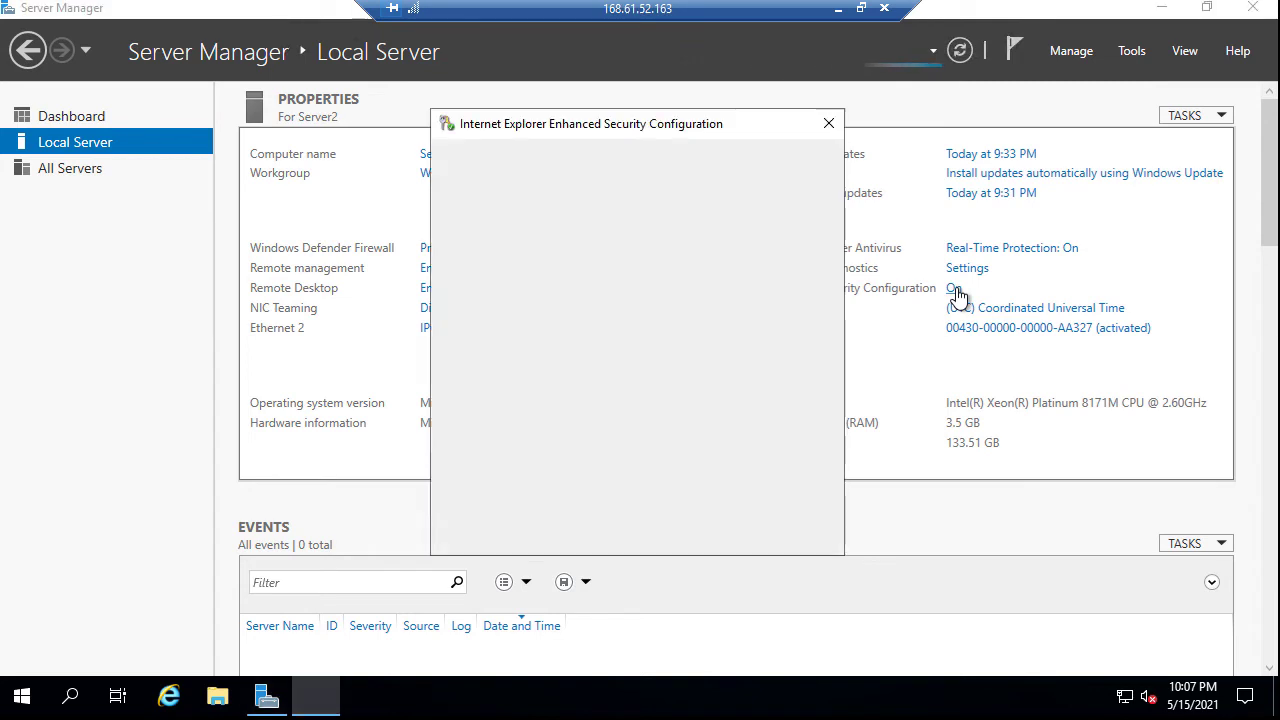
pyautogui.click(509, 320)
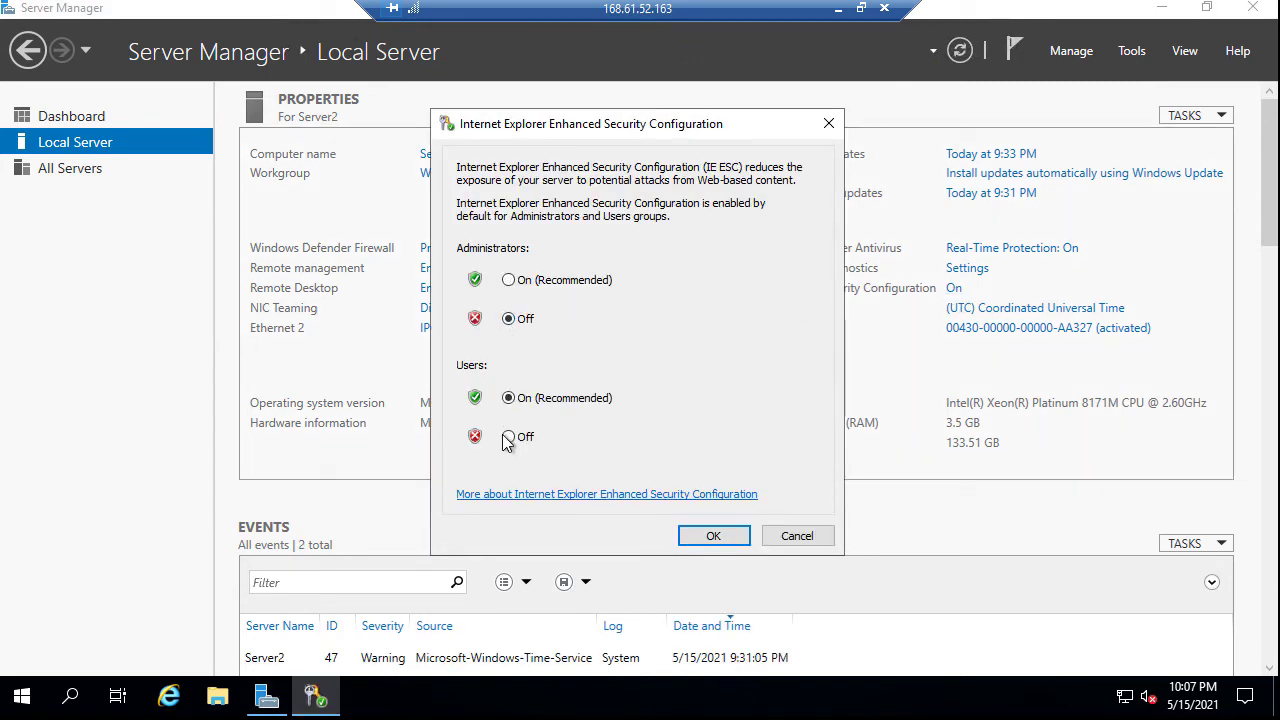
pyautogui.click(508, 437)
pyautogui.click(700, 540)
pyautogui.click(700, 540)
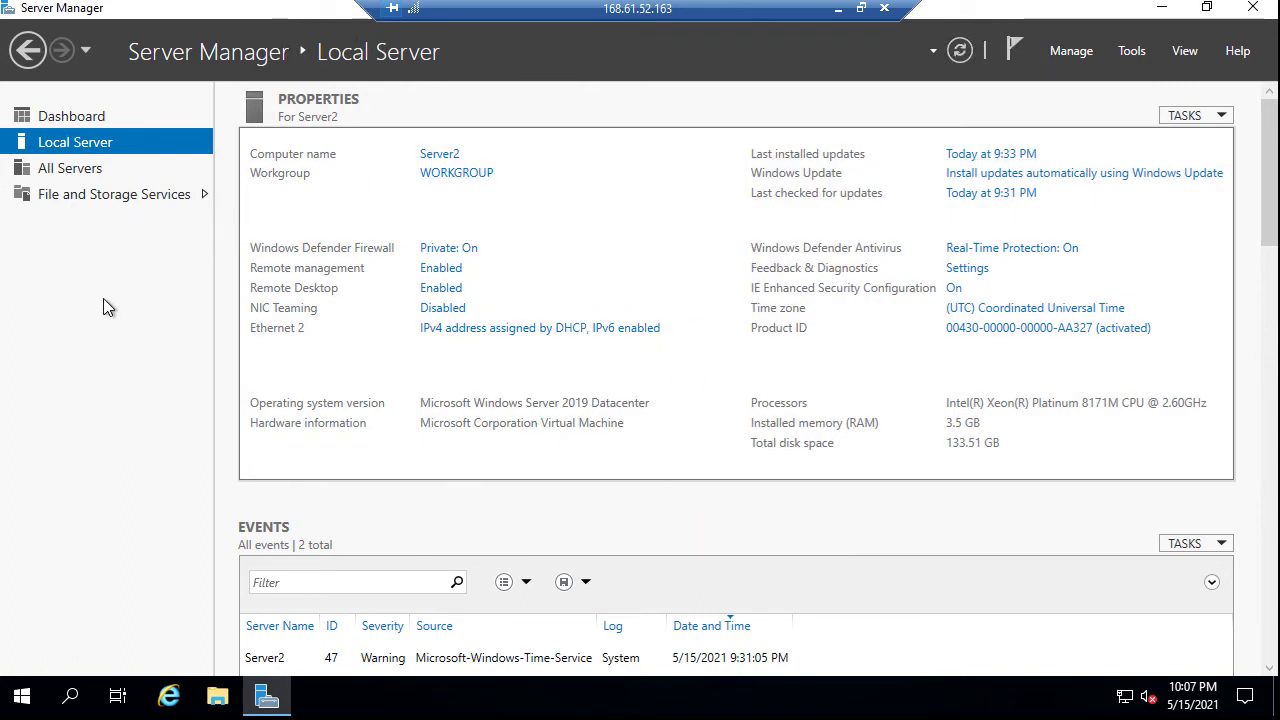
# Start Add Roles and Features for Server2 and select Web Server (IIS) with its management tools
pyautogui.click(1068, 52)
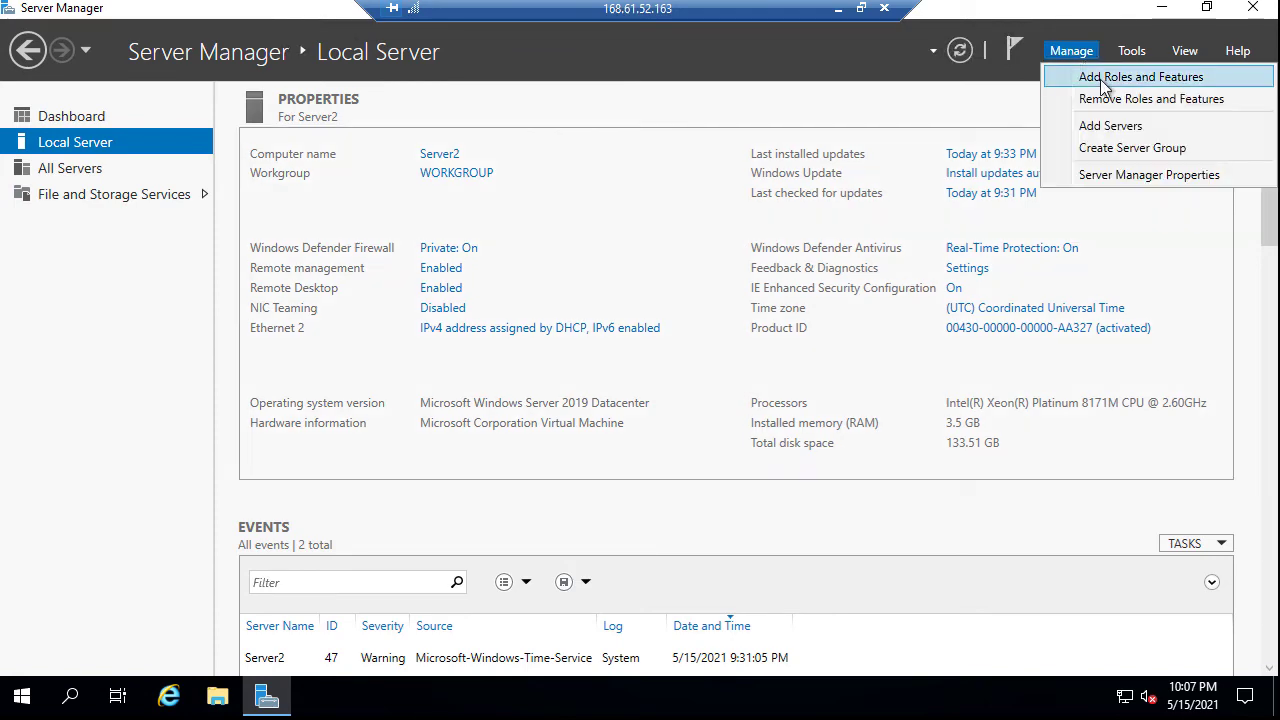
pyautogui.click(1104, 80)
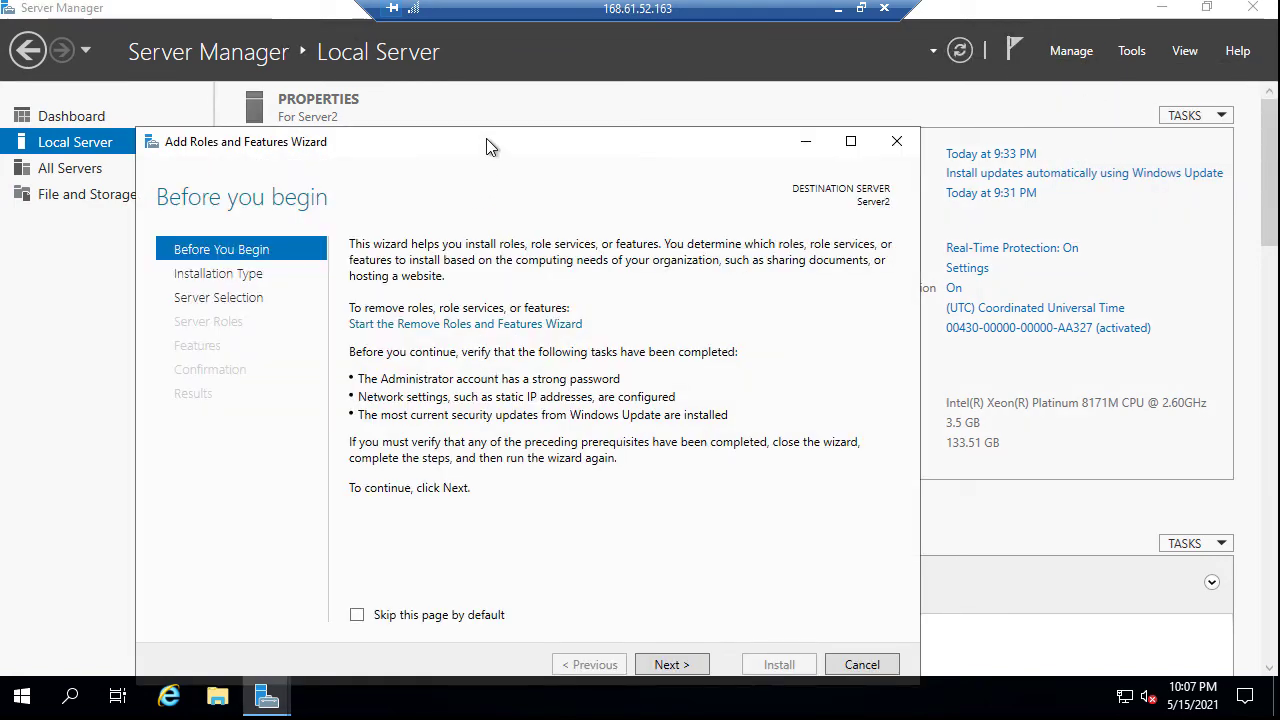
pyautogui.moveTo(486, 141); pyautogui.dragTo(447, 26)
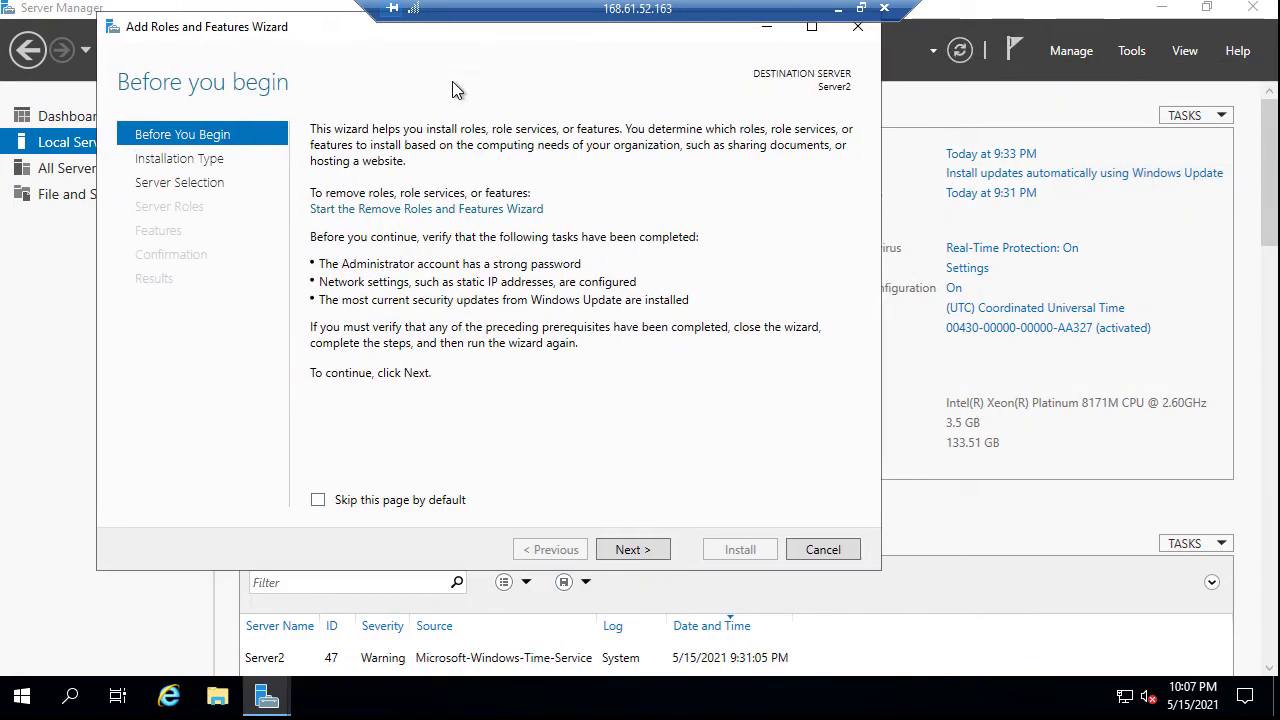
pyautogui.click(639, 550)
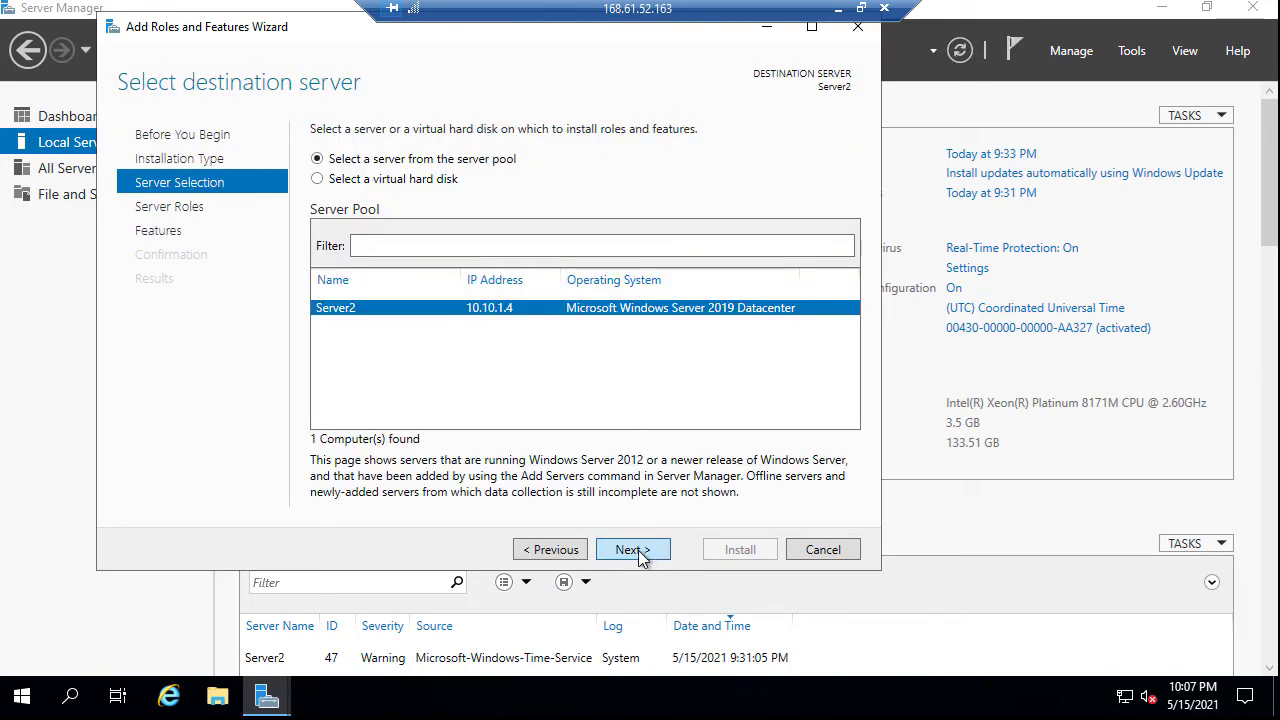
pyautogui.click(633, 550)
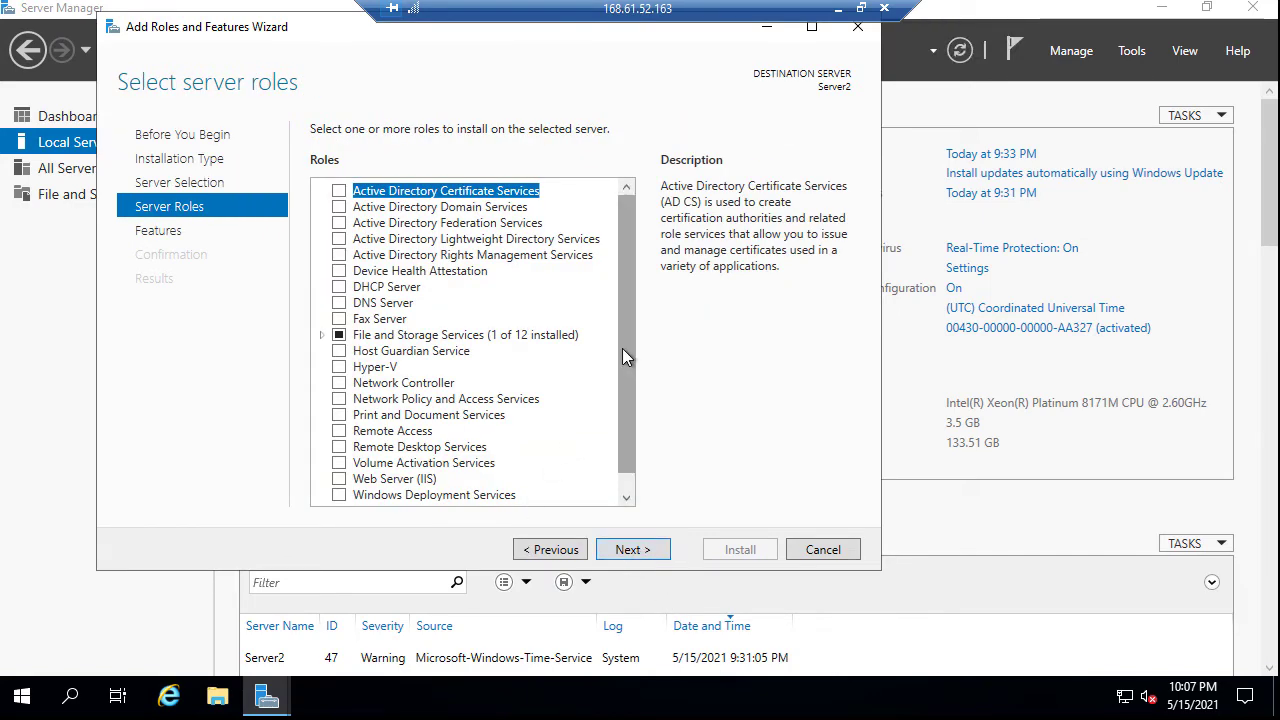
pyautogui.scroll(-1, 622, 348)
pyautogui.click(339, 461)
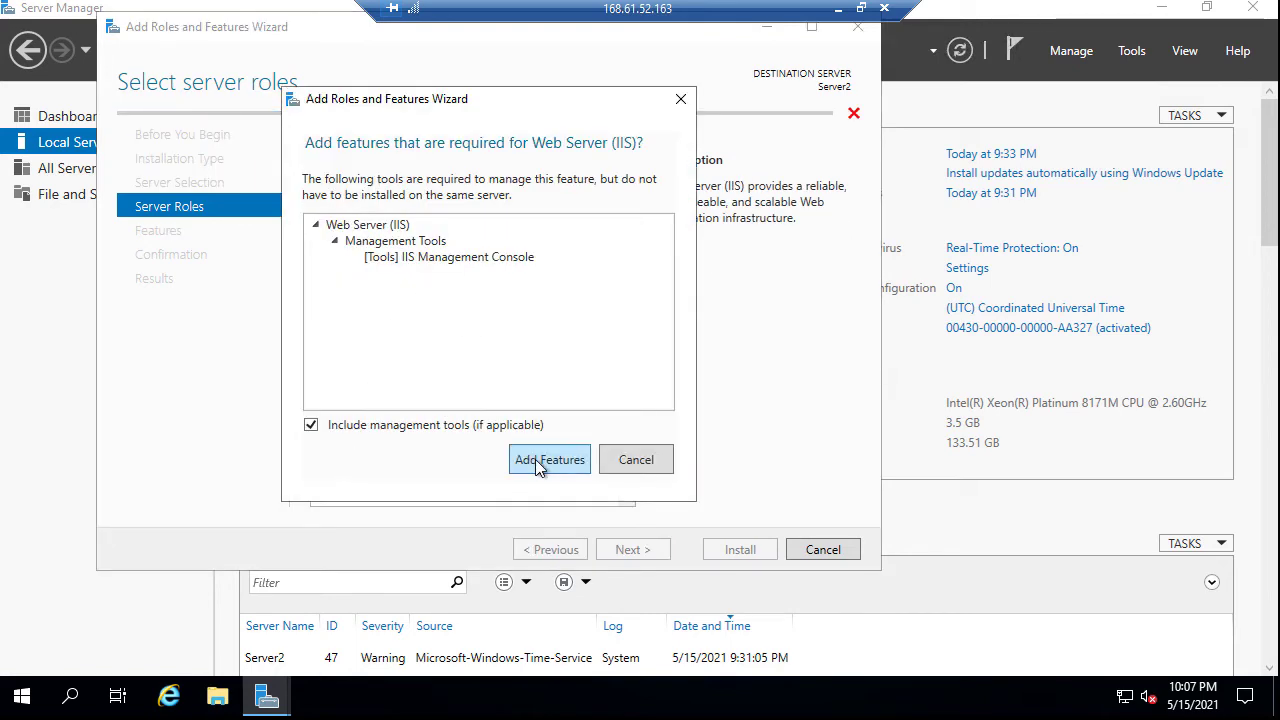
pyautogui.click(537, 464)
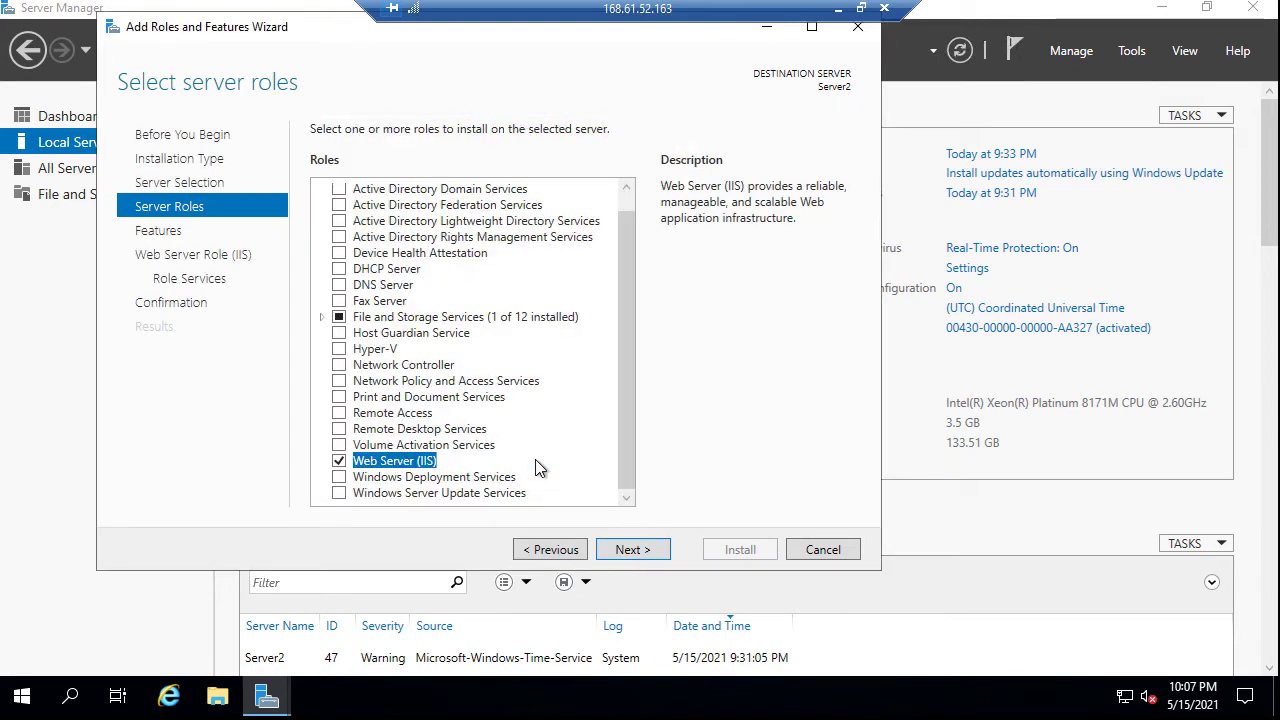
# Keep the default features and role services, install the role, and close the wizard
pyautogui.click(646, 551)
pyautogui.click(650, 551)
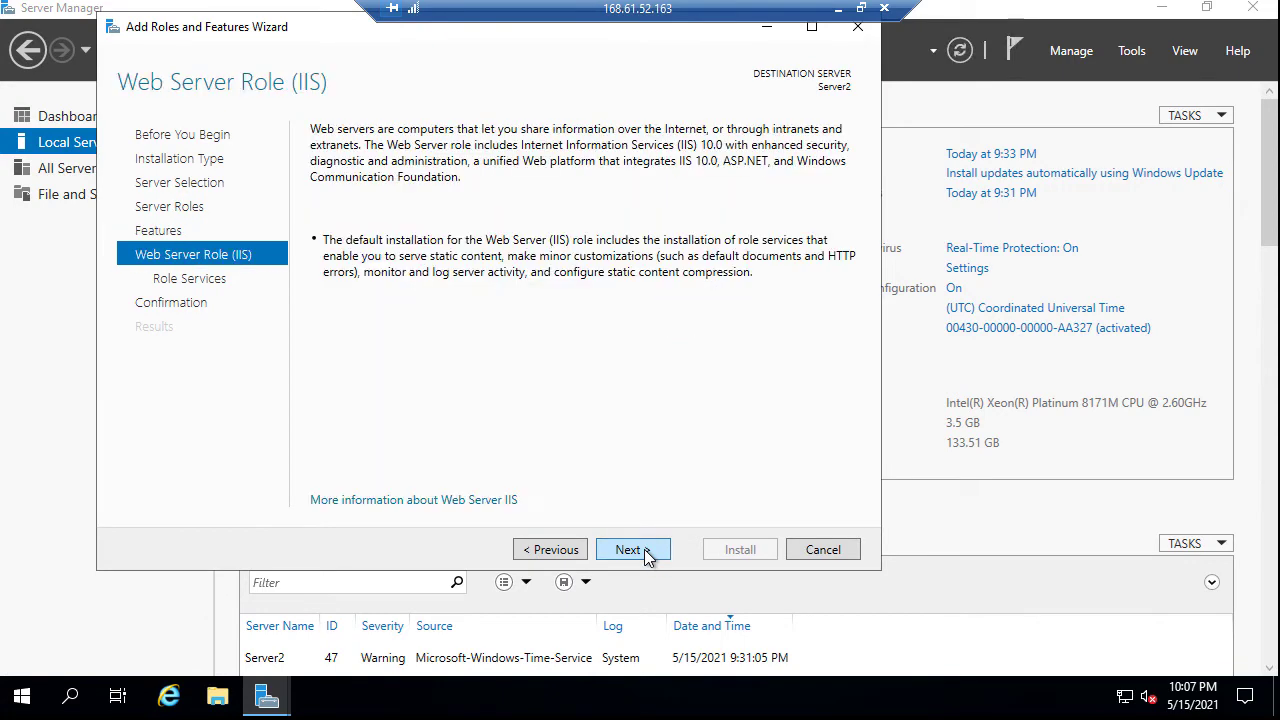
pyautogui.click(644, 556)
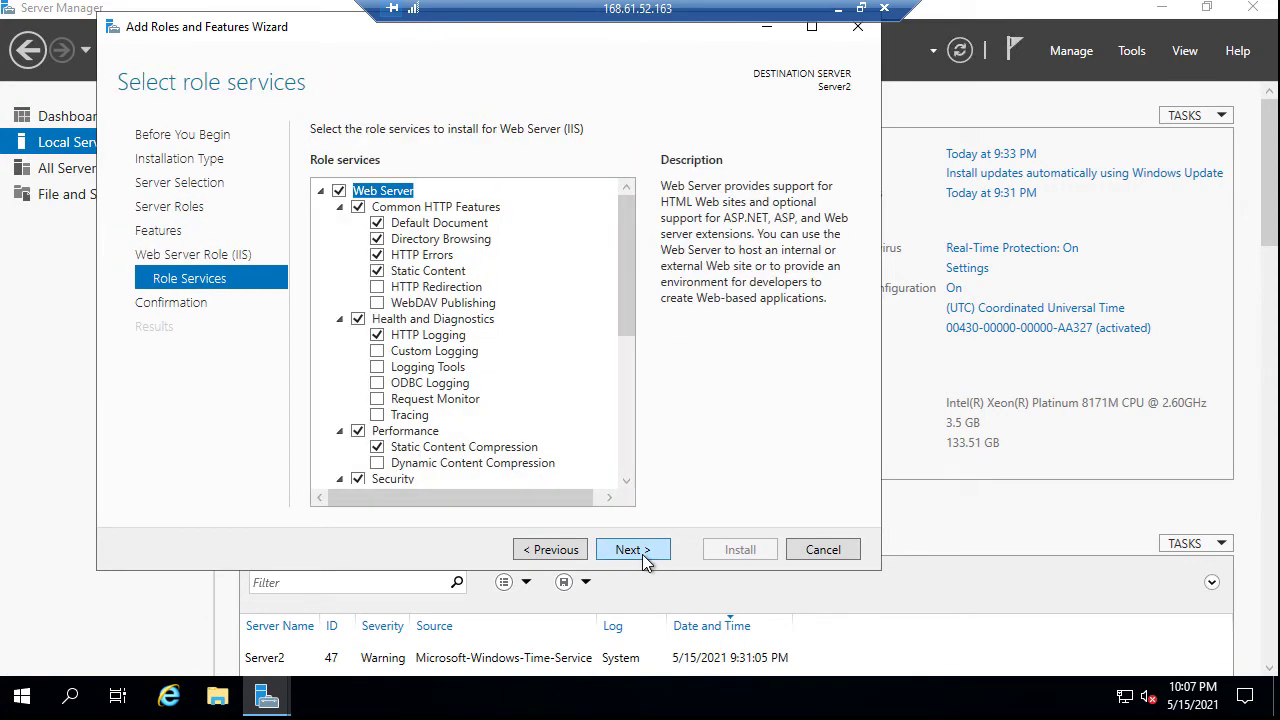
pyautogui.click(644, 556)
pyautogui.click(738, 550)
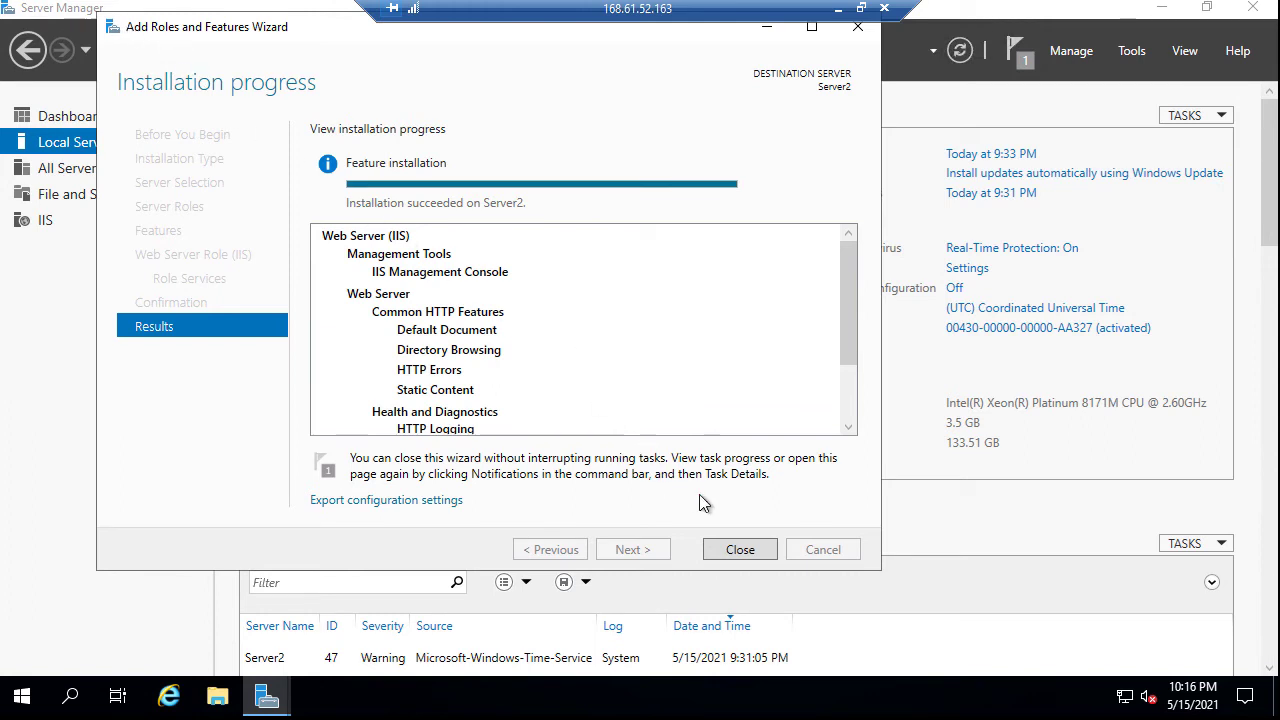
pyautogui.click(741, 550)
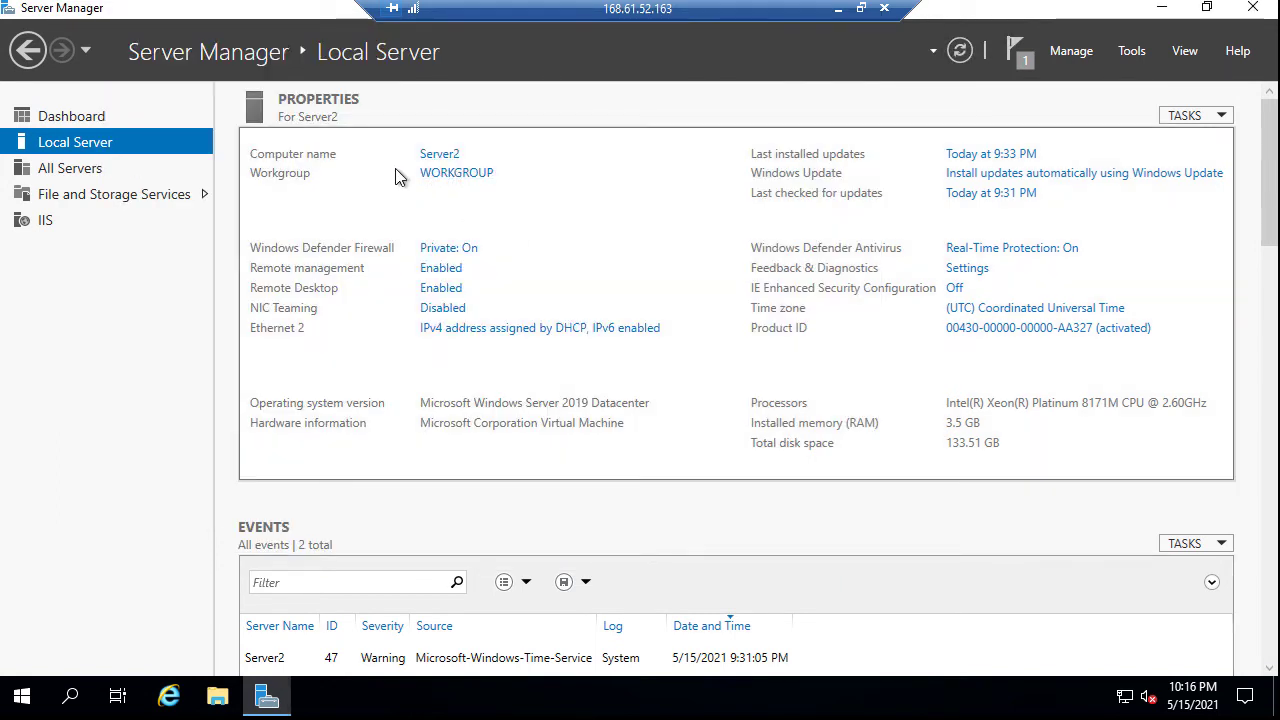
# Browse File Explorer to C:\inetpub\wwwroot and turn on file name extensions
pyautogui.click(218, 697)
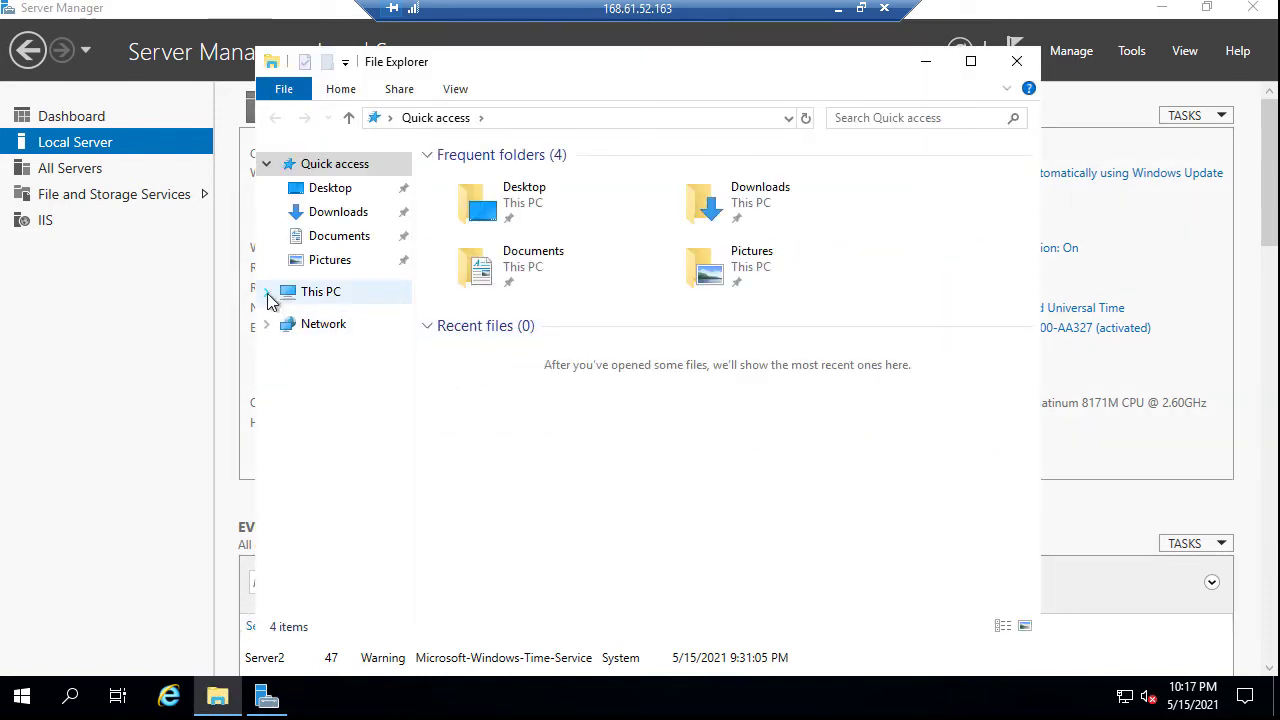
pyautogui.click(272, 296)
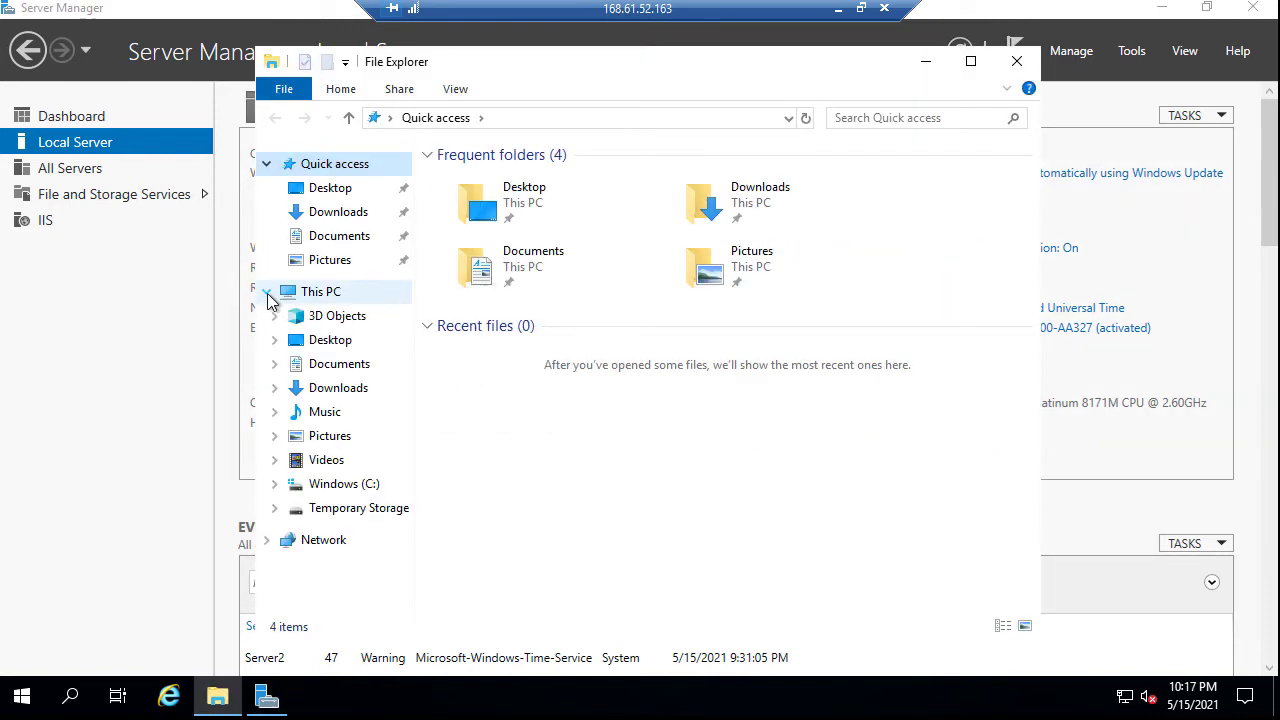
pyautogui.click(275, 484)
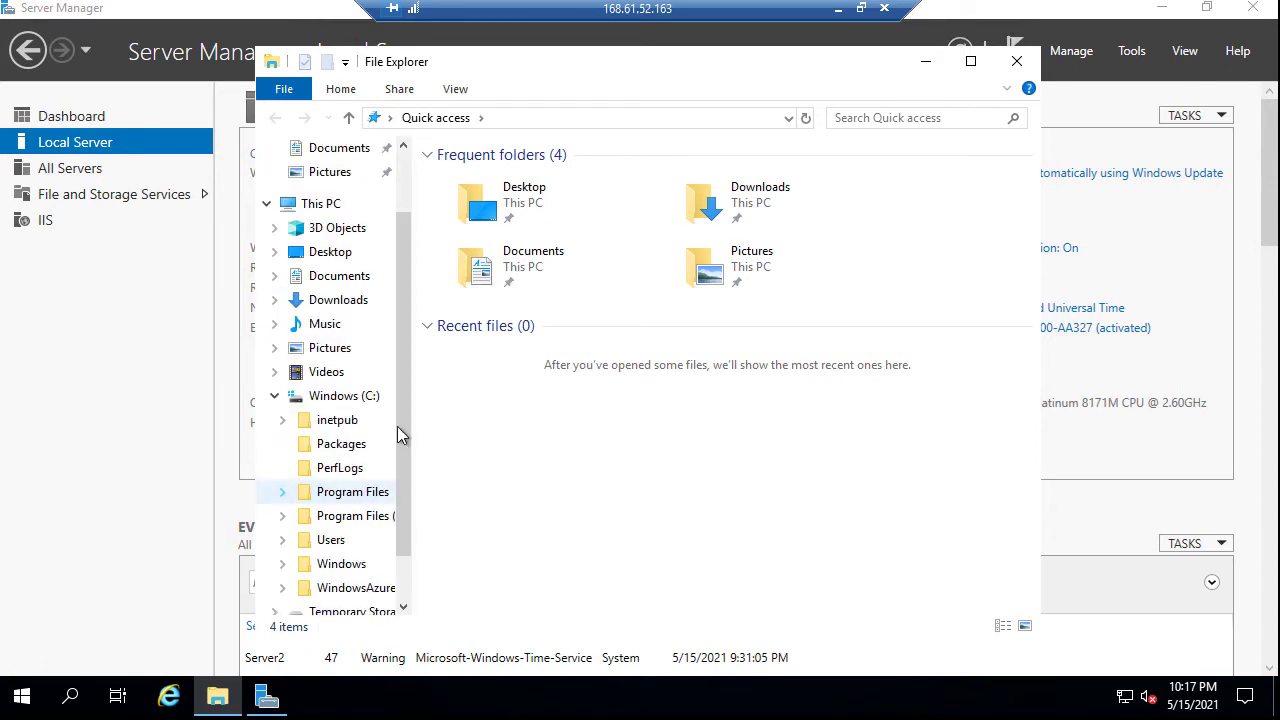
pyautogui.click(281, 420)
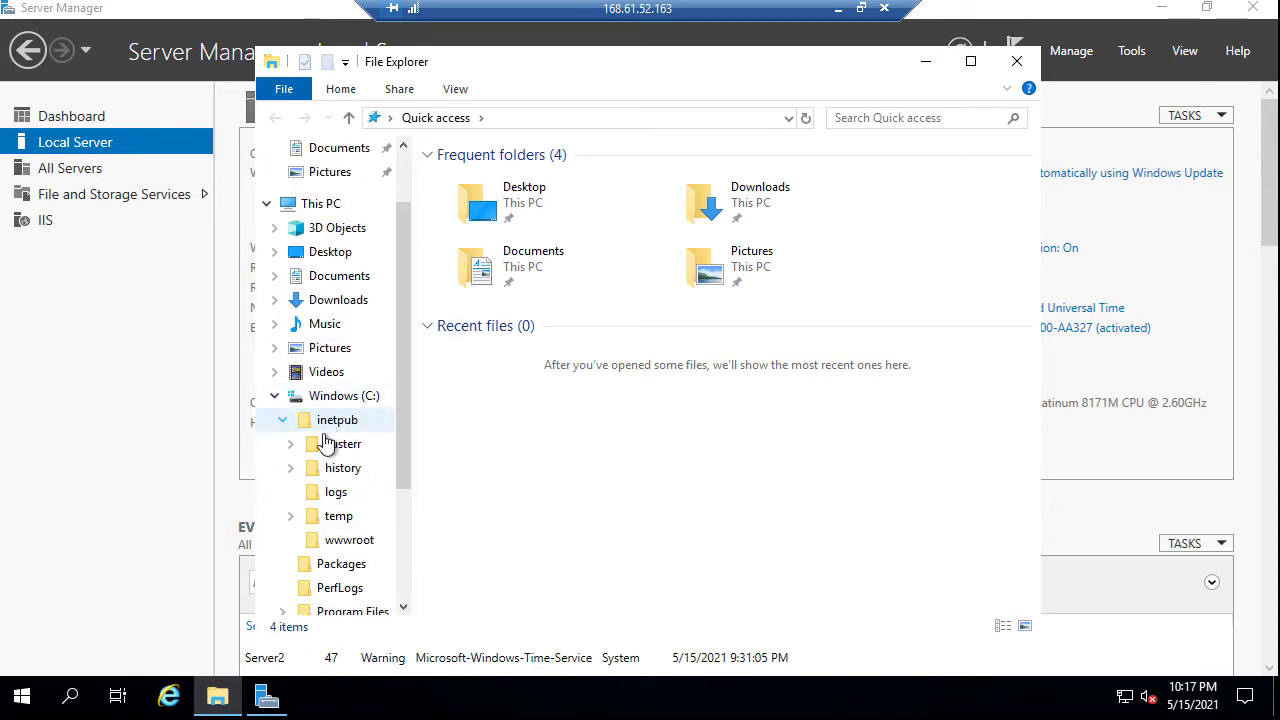
pyautogui.click(349, 540)
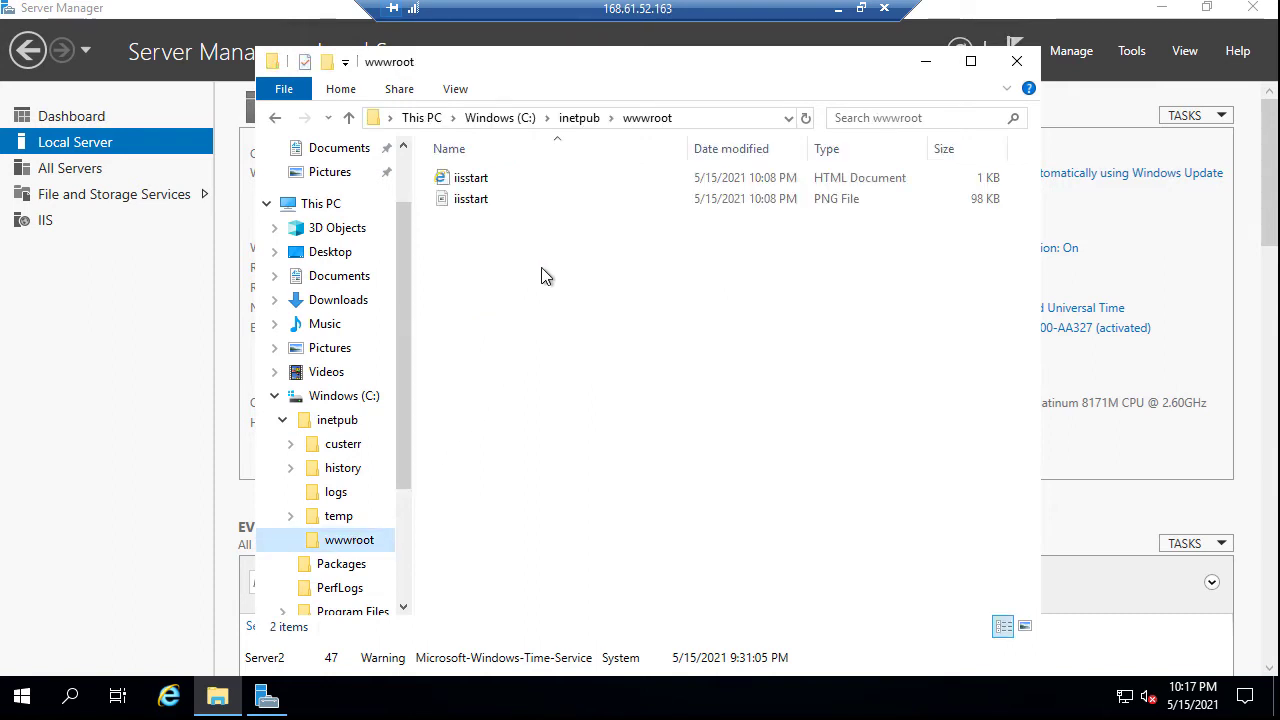
pyautogui.click(455, 92)
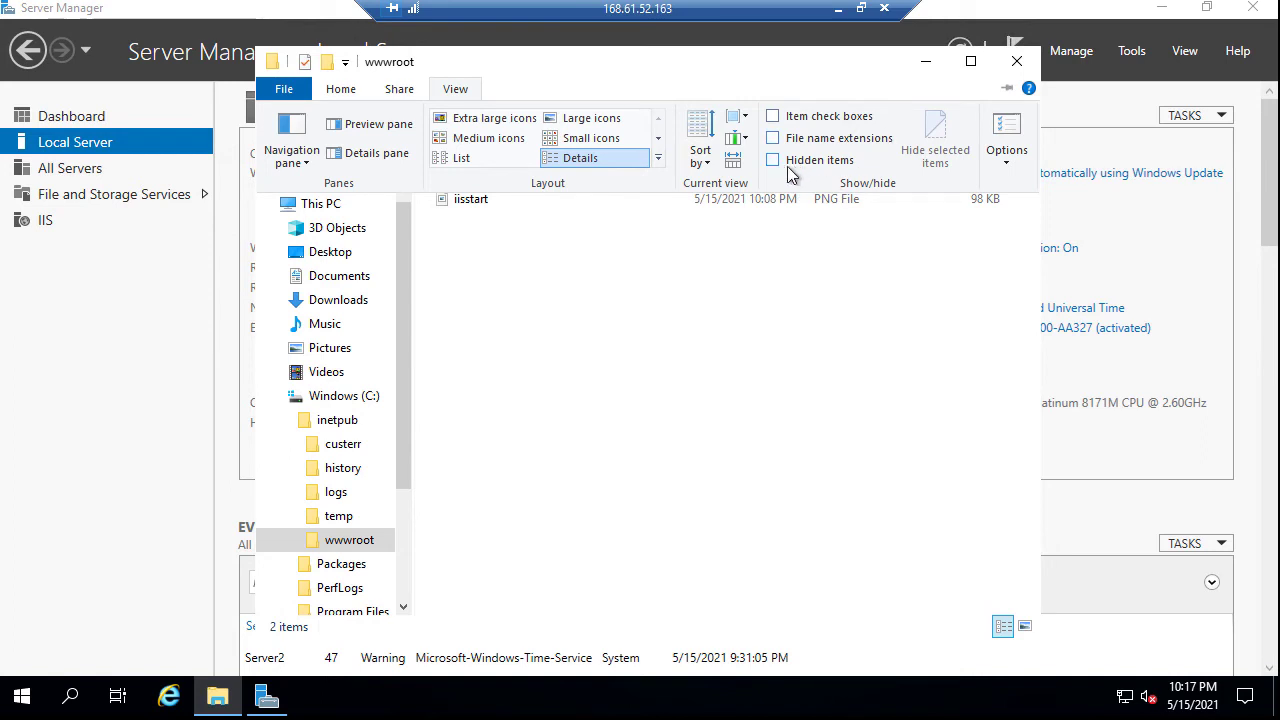
pyautogui.click(773, 142)
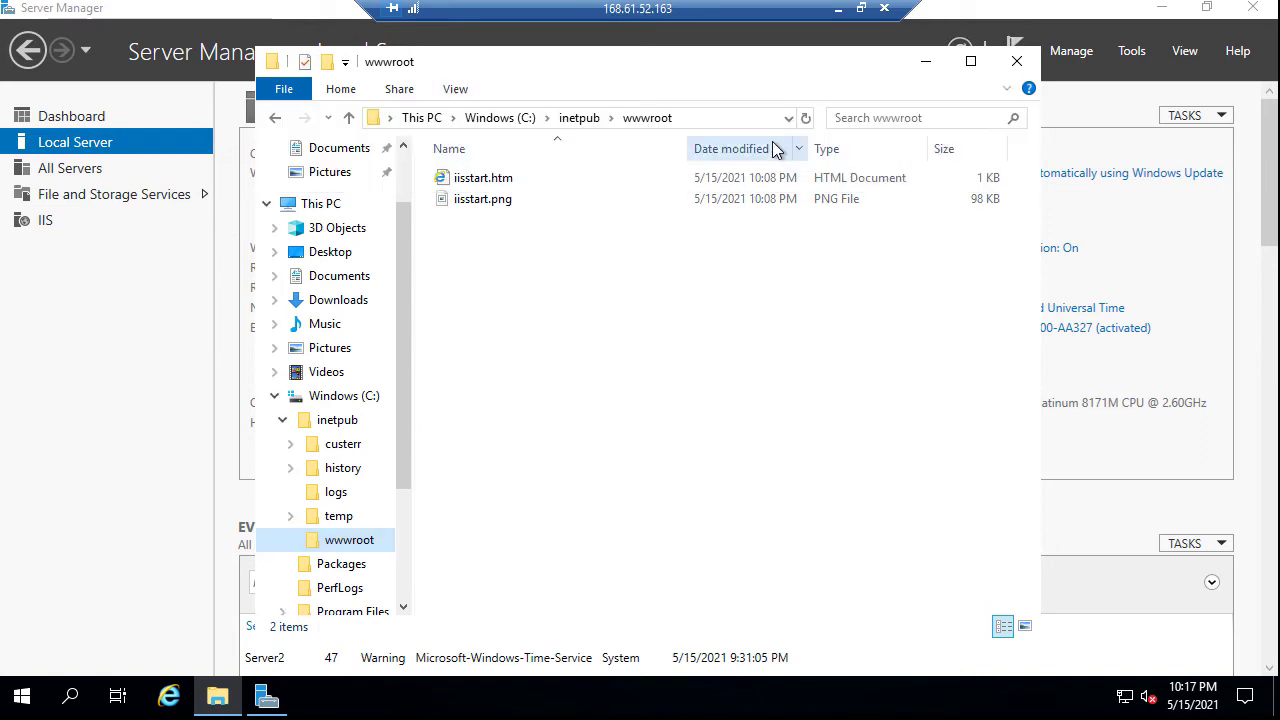
# Create a new text document named default.html.txt in wwwroot and open it in Notepad
pyautogui.rightClick(464, 229)
pyautogui.moveTo(571, 452)
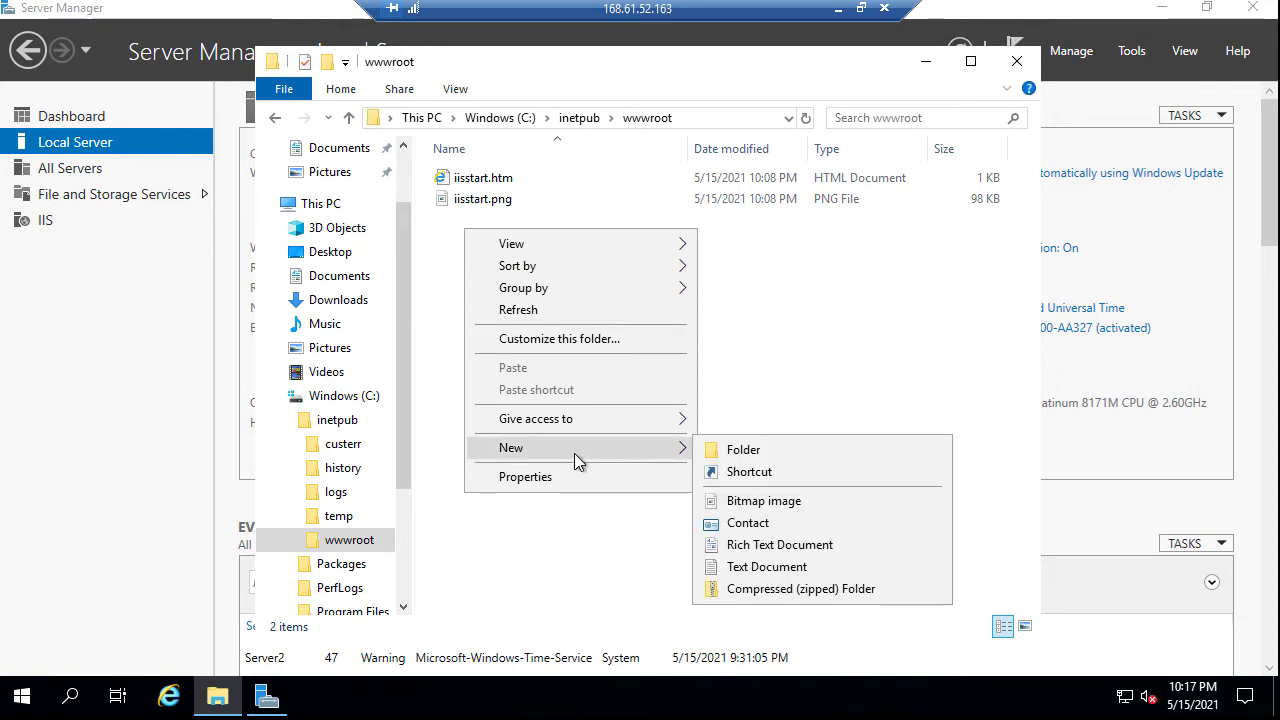
pyautogui.click(715, 567)
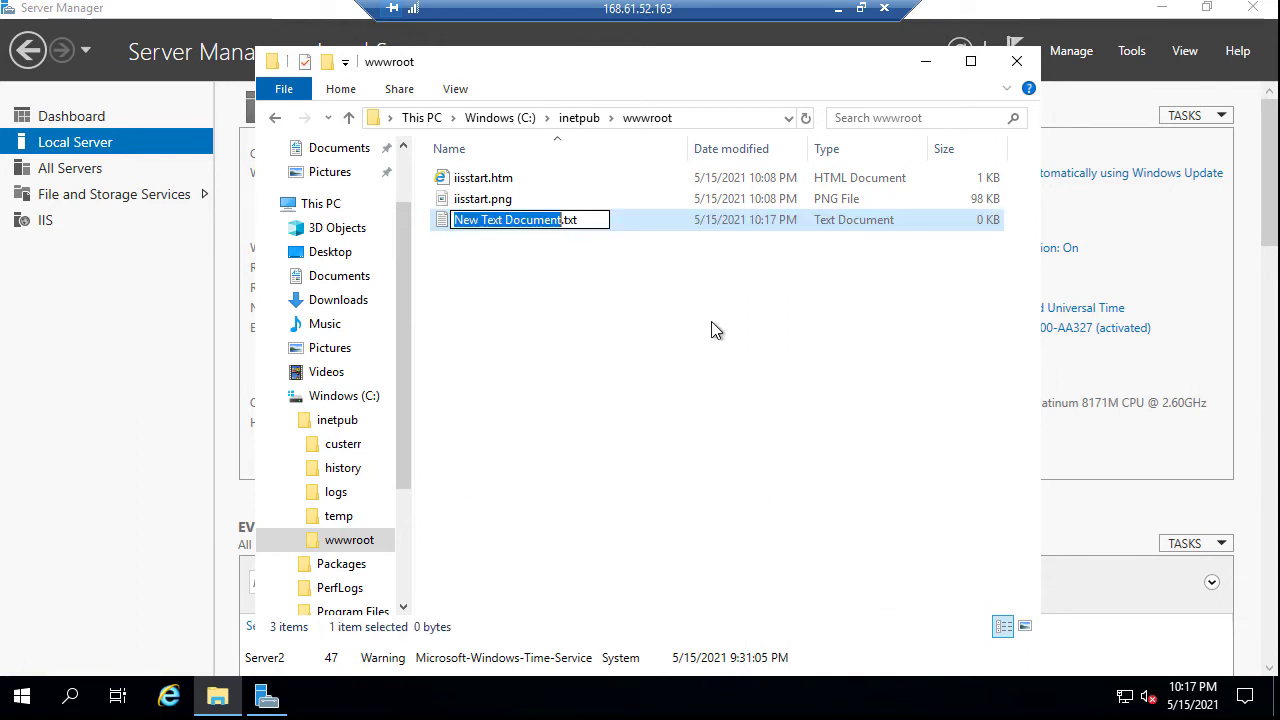
pyautogui.write('default')
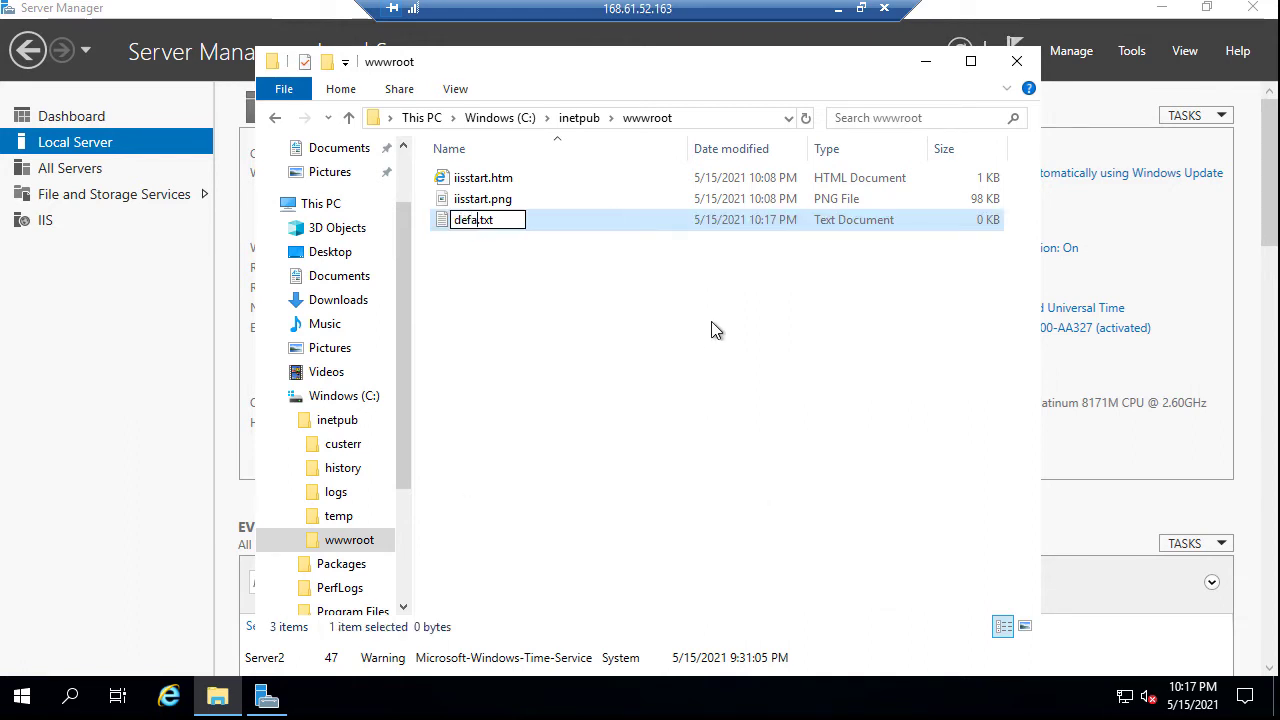
pyautogui.write('.htm')
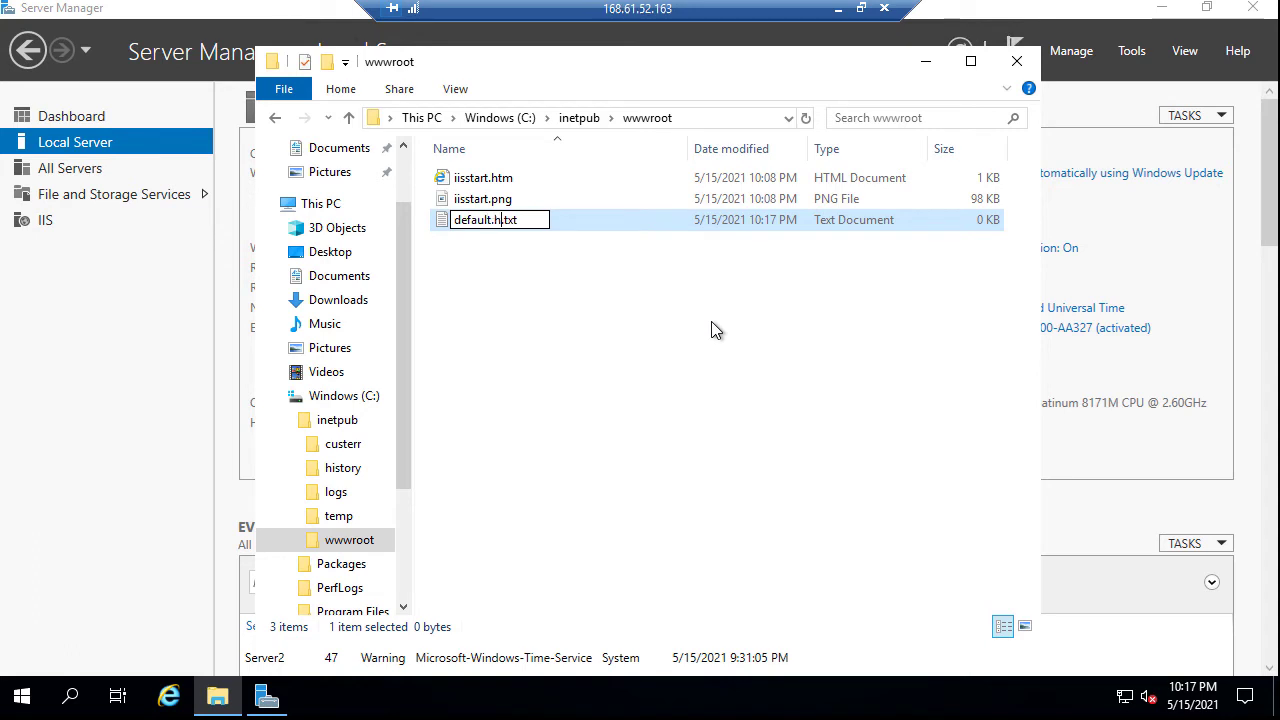
pyautogui.write('l')
pyautogui.press('Return')
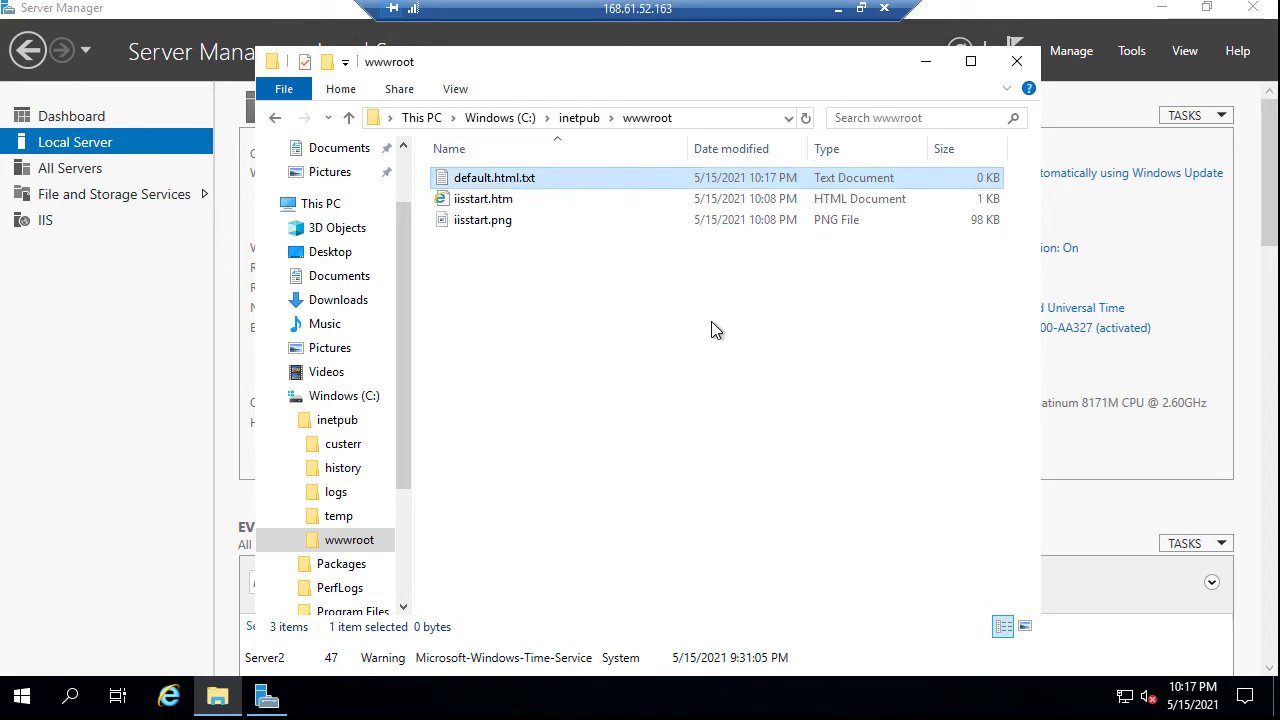
pyautogui.press('Return')
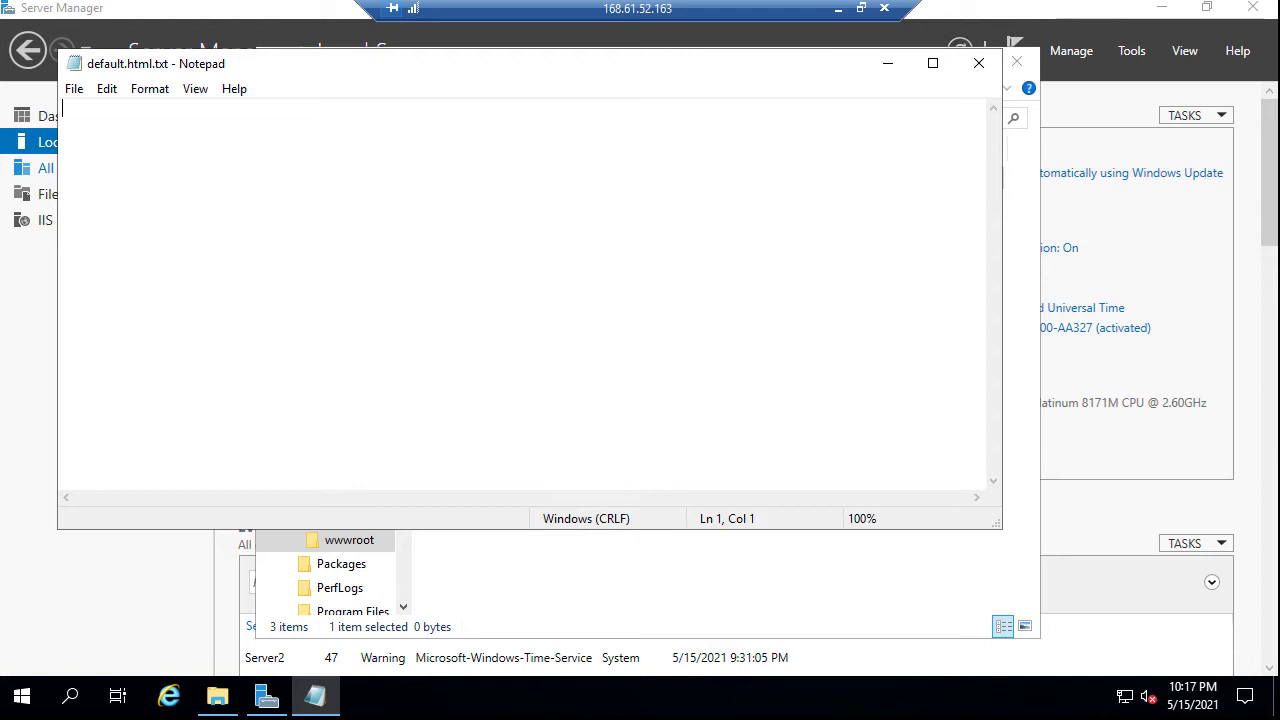
# Type the heading <h1>This is Server 2</h1> into the empty document
pyautogui.rightClick(128, 120)
pyautogui.click(97, 135)
pyautogui.write('<')
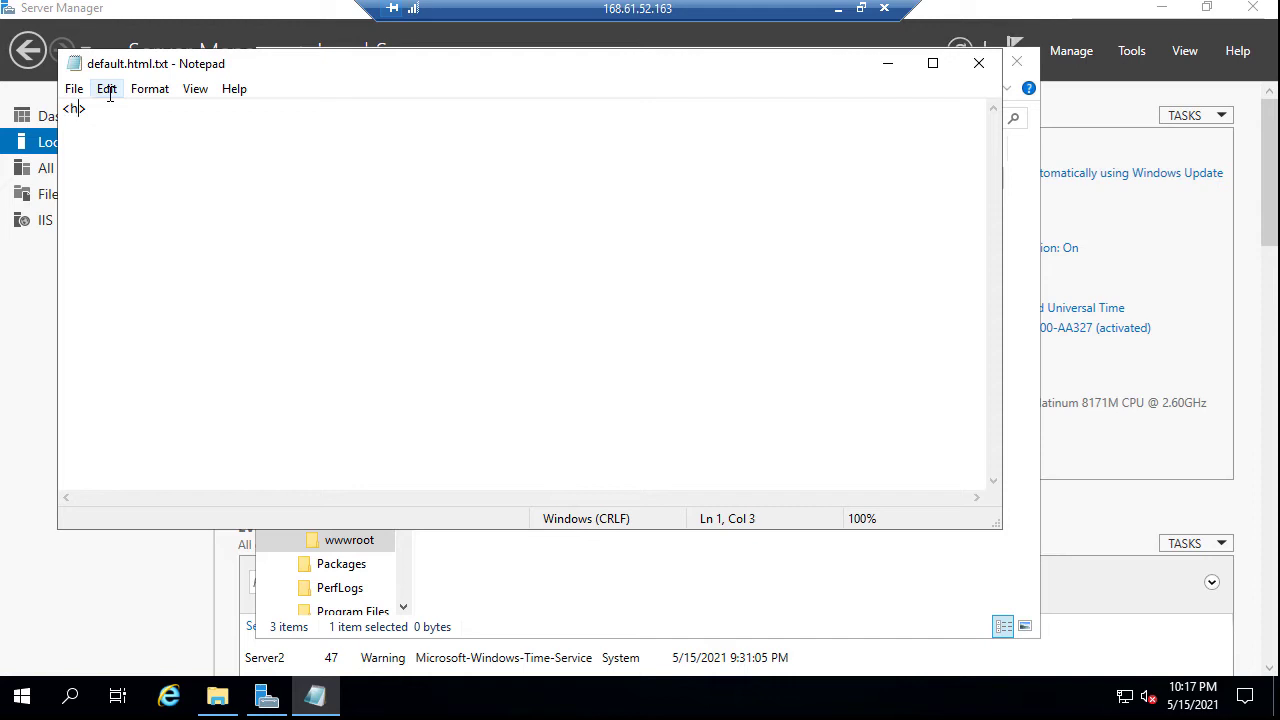
pyautogui.write('h1>THis')
pyautogui.write('his is')
pyautogui.write(' Ser')
pyautogui.write('ver 2')
pyautogui.write('<>')
pyautogui.press('Left')
pyautogui.write('/')
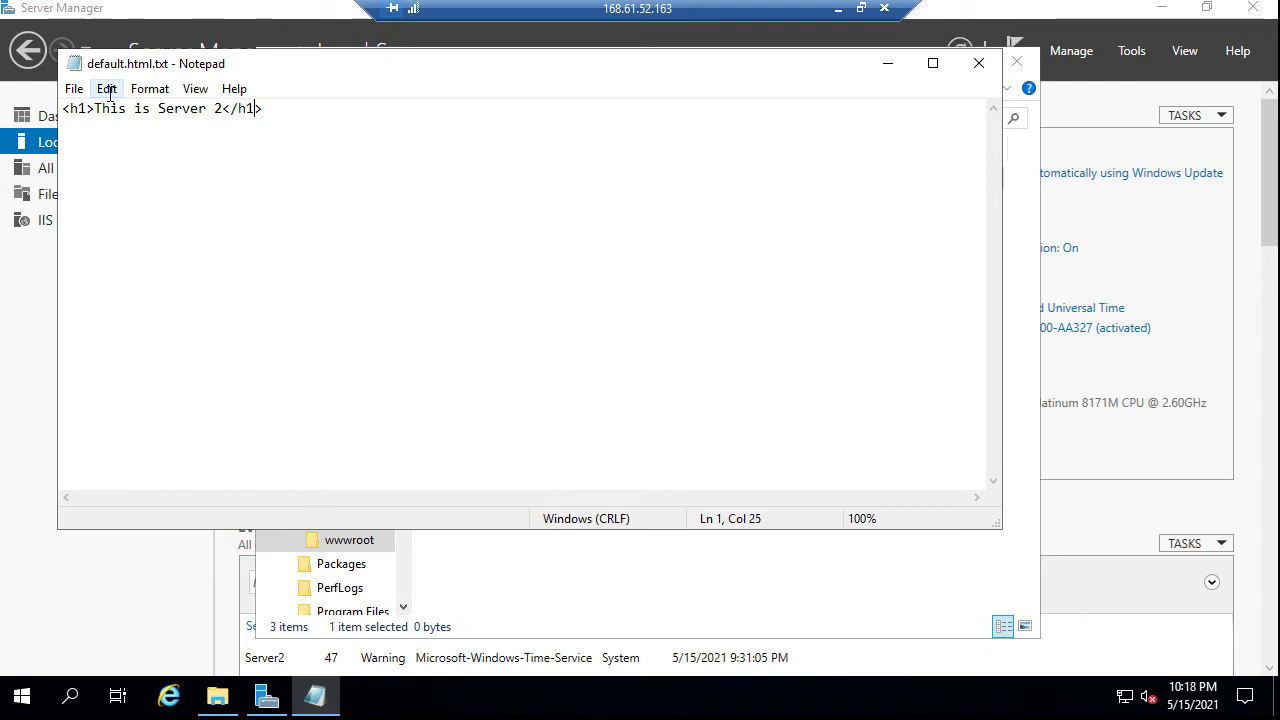
# Save default.html.txt and close Notepad
pyautogui.click(74, 89)
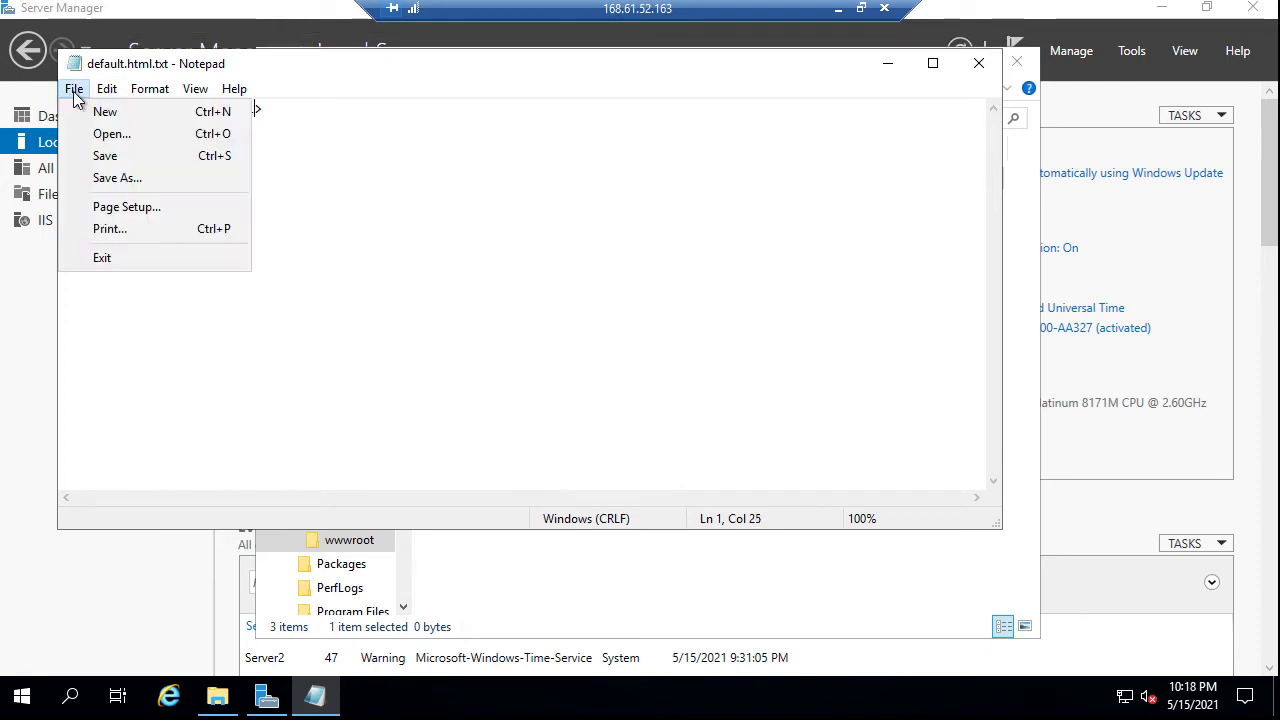
pyautogui.click(105, 156)
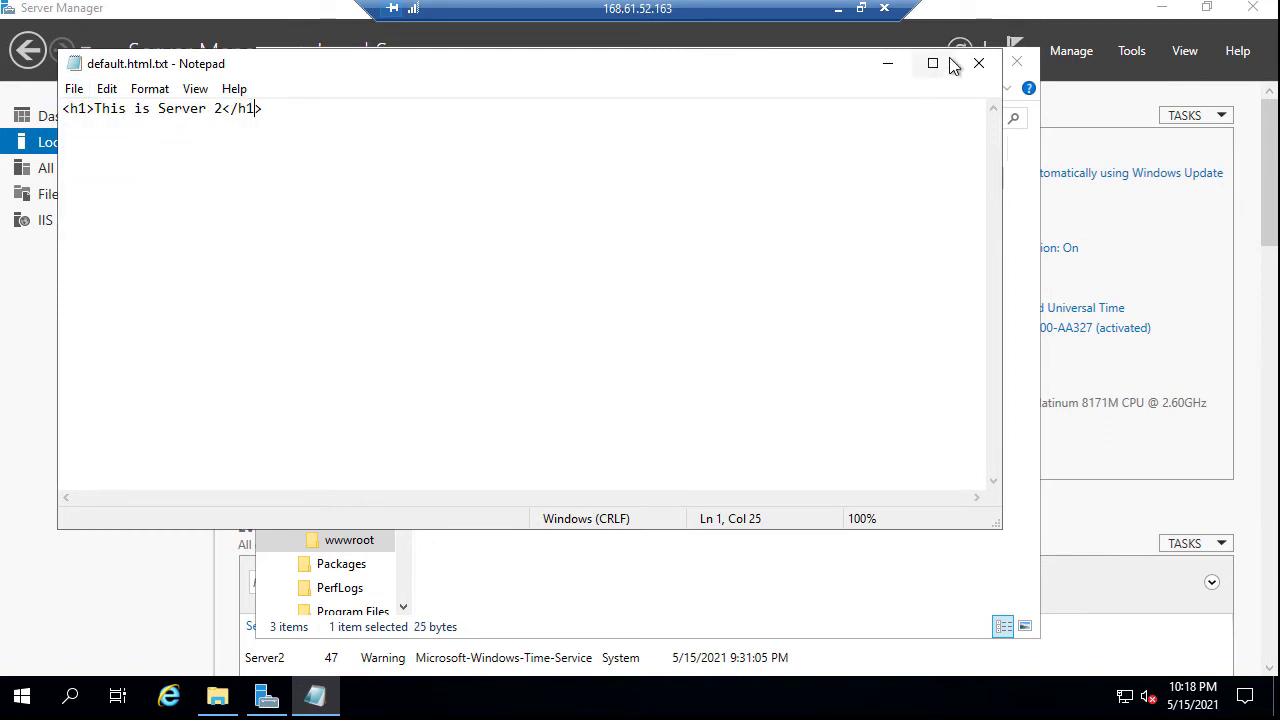
pyautogui.click(979, 63)
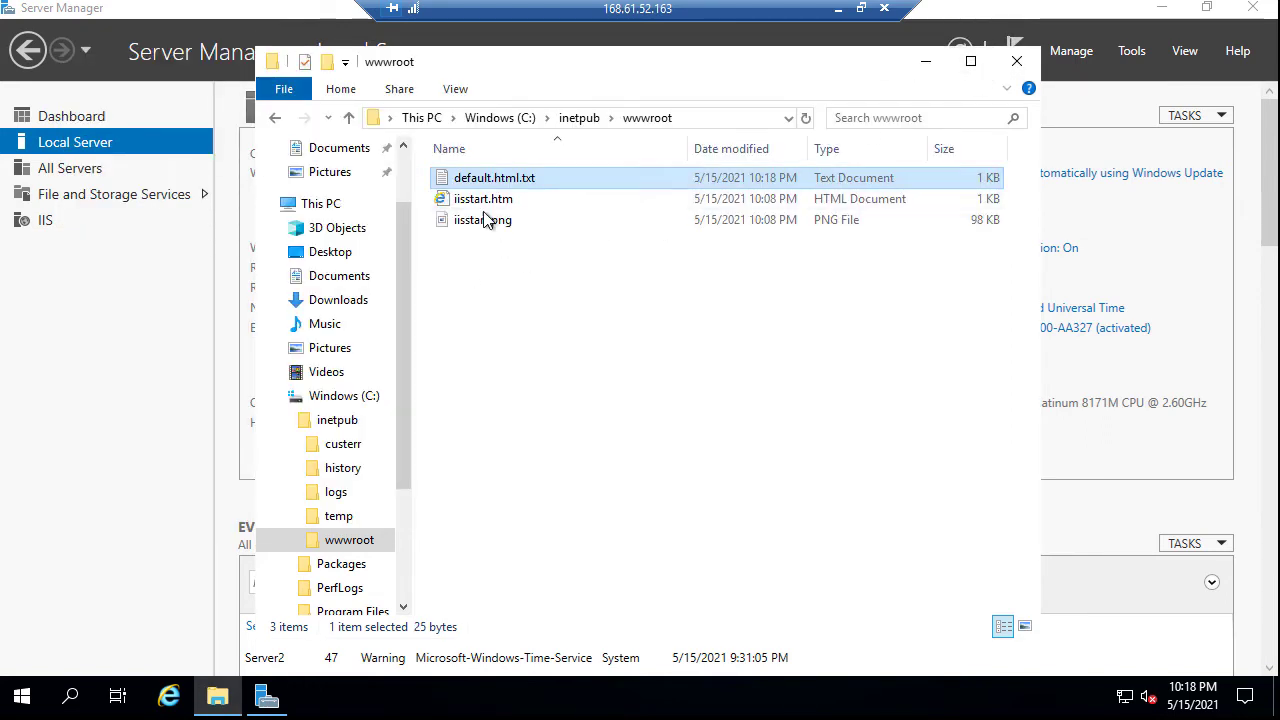
# Rename default.html.txt to default.html, accept the extension warning, and return to Server Manager
pyautogui.click(513, 180)
pyautogui.click(552, 177)
pyautogui.press('BackSpace')
pyautogui.press('BackSpace')
pyautogui.press('BackSpace')
pyautogui.press('Return')
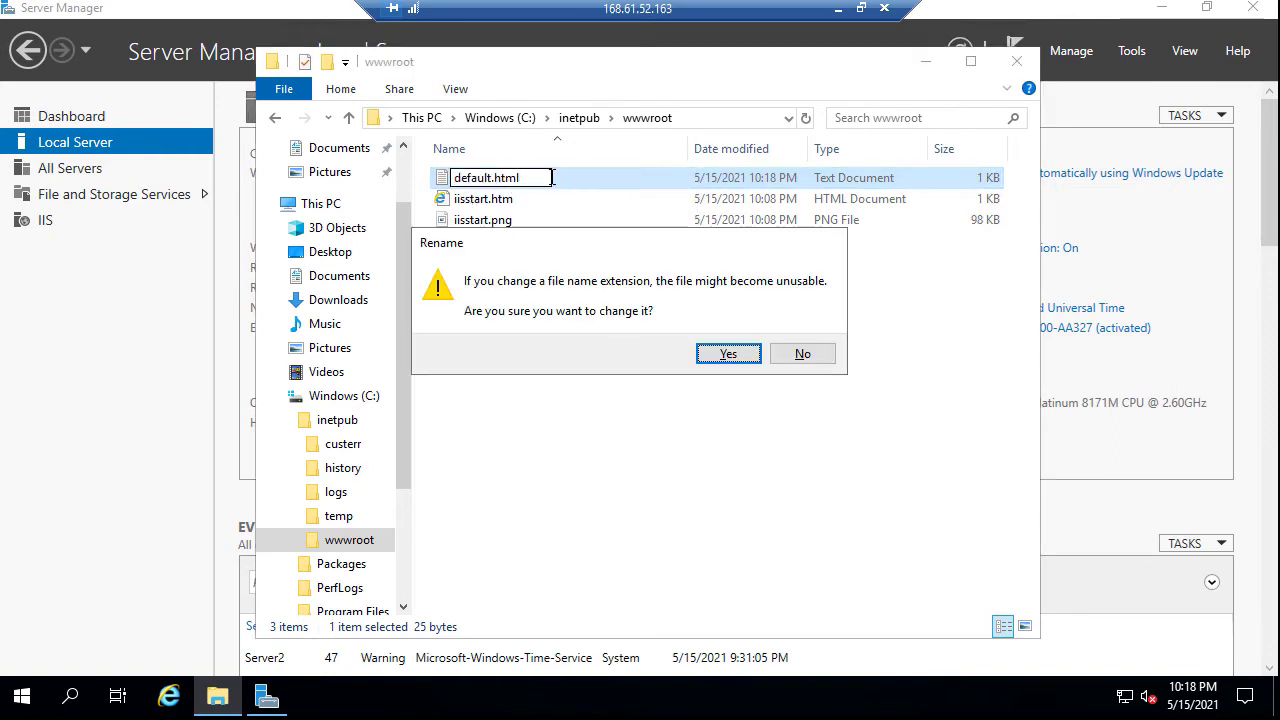
pyautogui.click(729, 354)
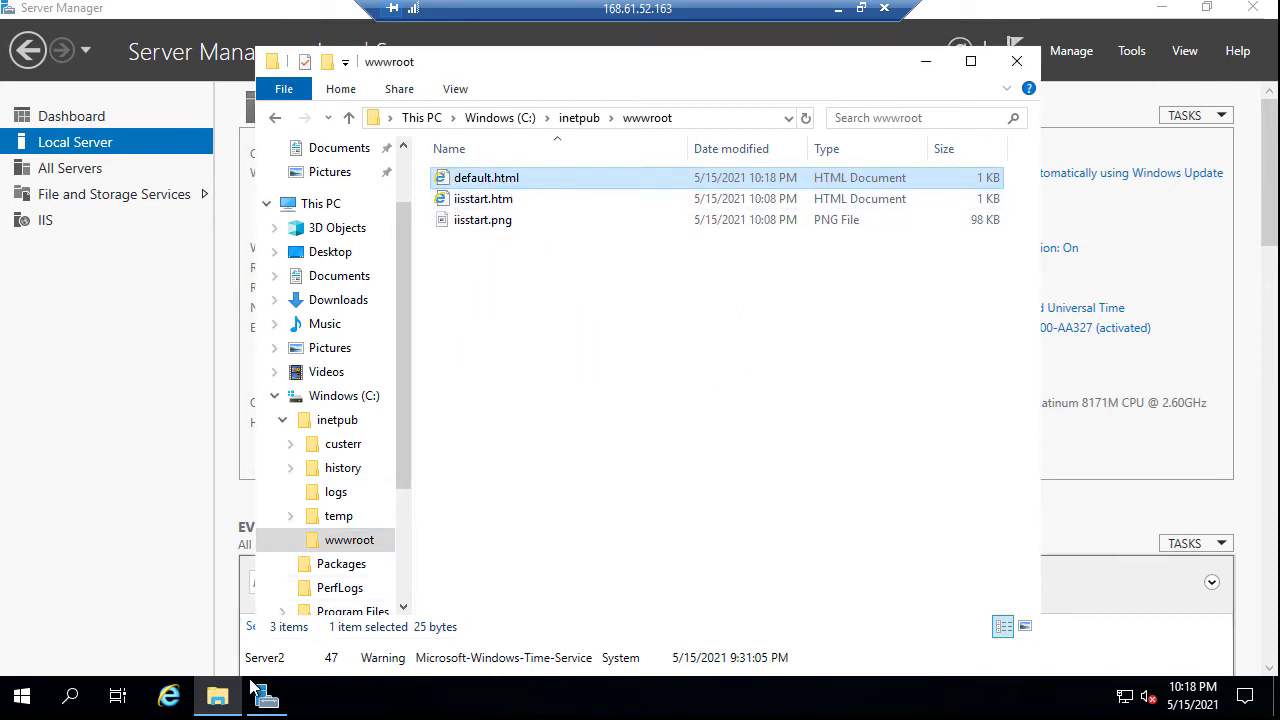
pyautogui.click(93, 244)
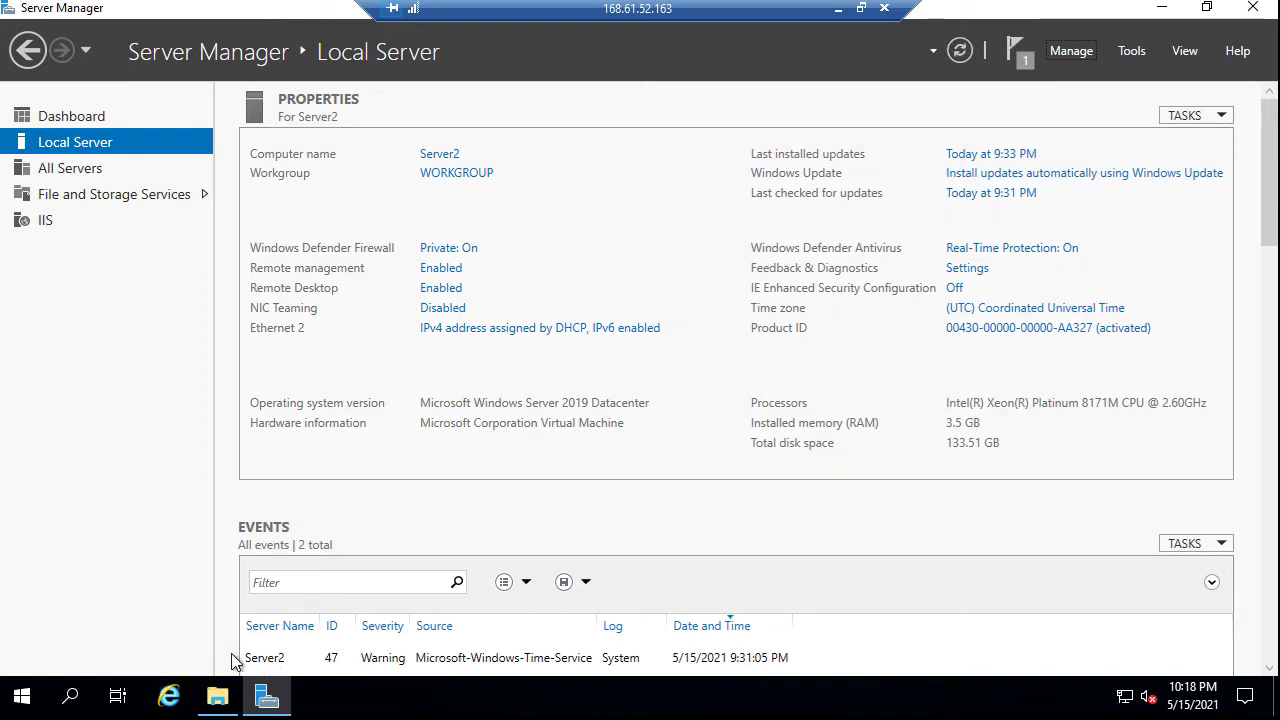
pyautogui.click(170, 697)
pyautogui.click(273, 74)
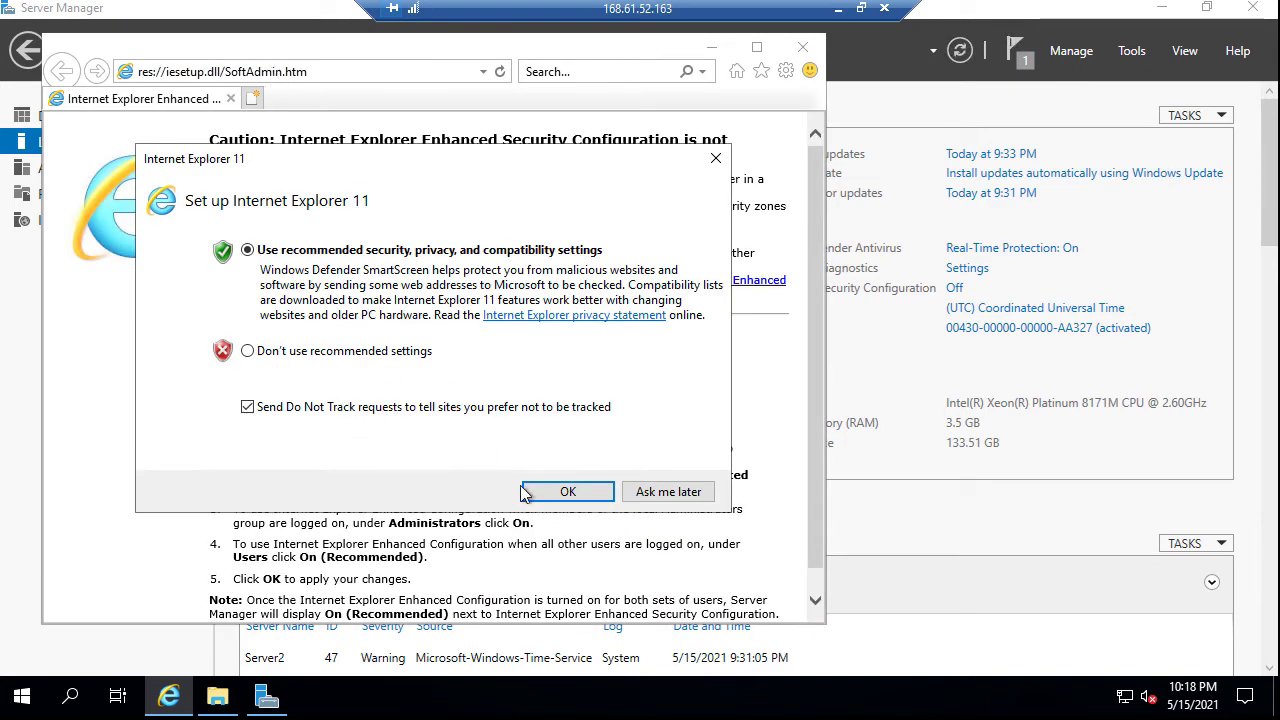
pyautogui.click(560, 491)
pyautogui.click(299, 70)
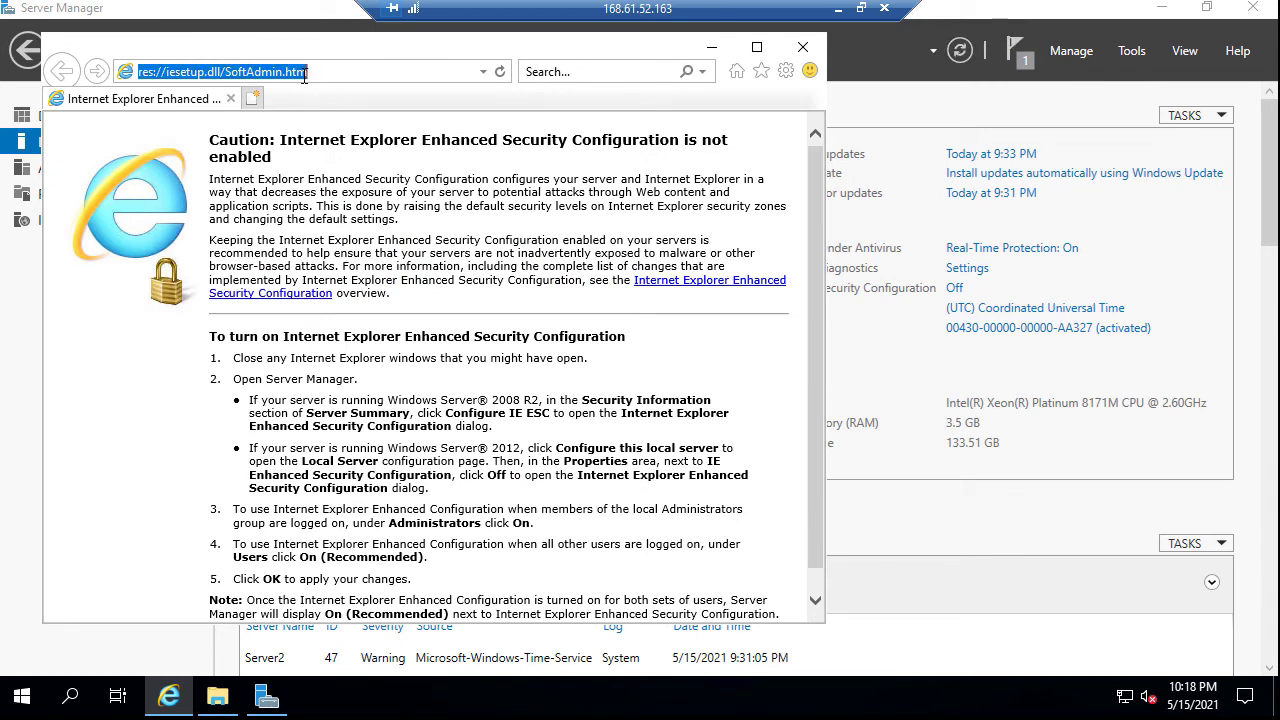
pyautogui.write('l')
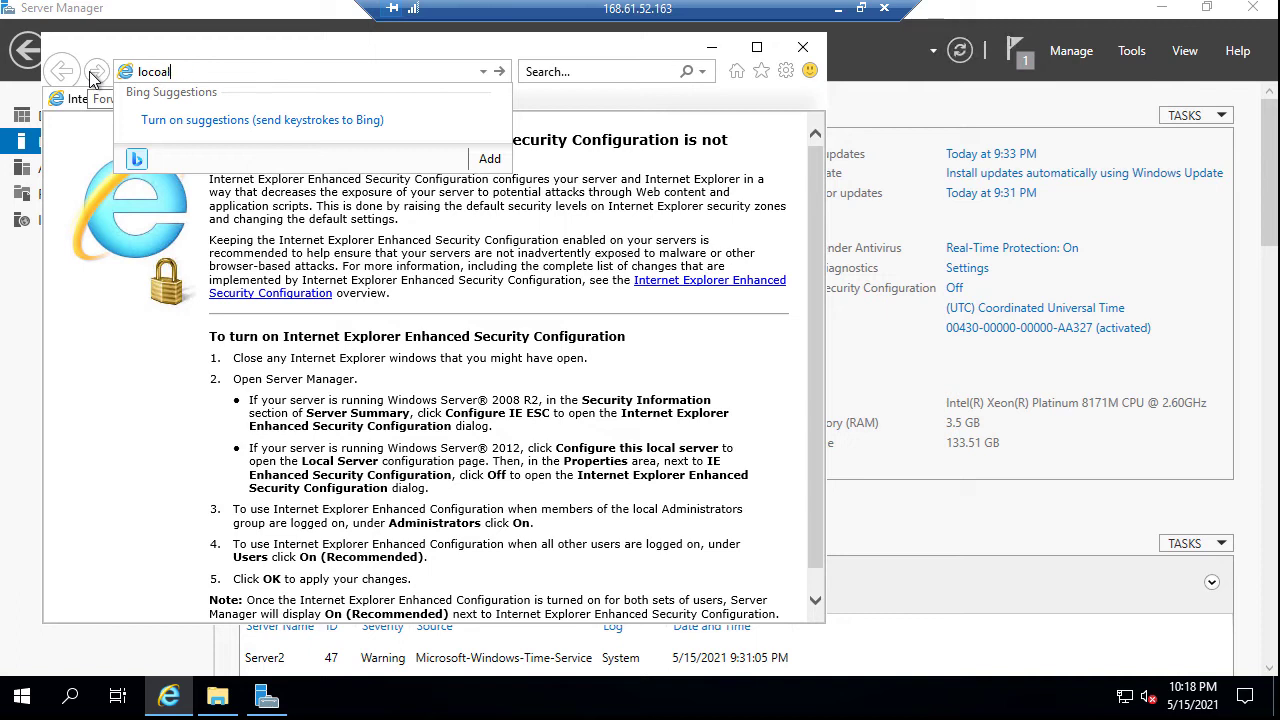
pyautogui.write('oco')
pyautogui.press('BackSpace')
pyautogui.press('Return')
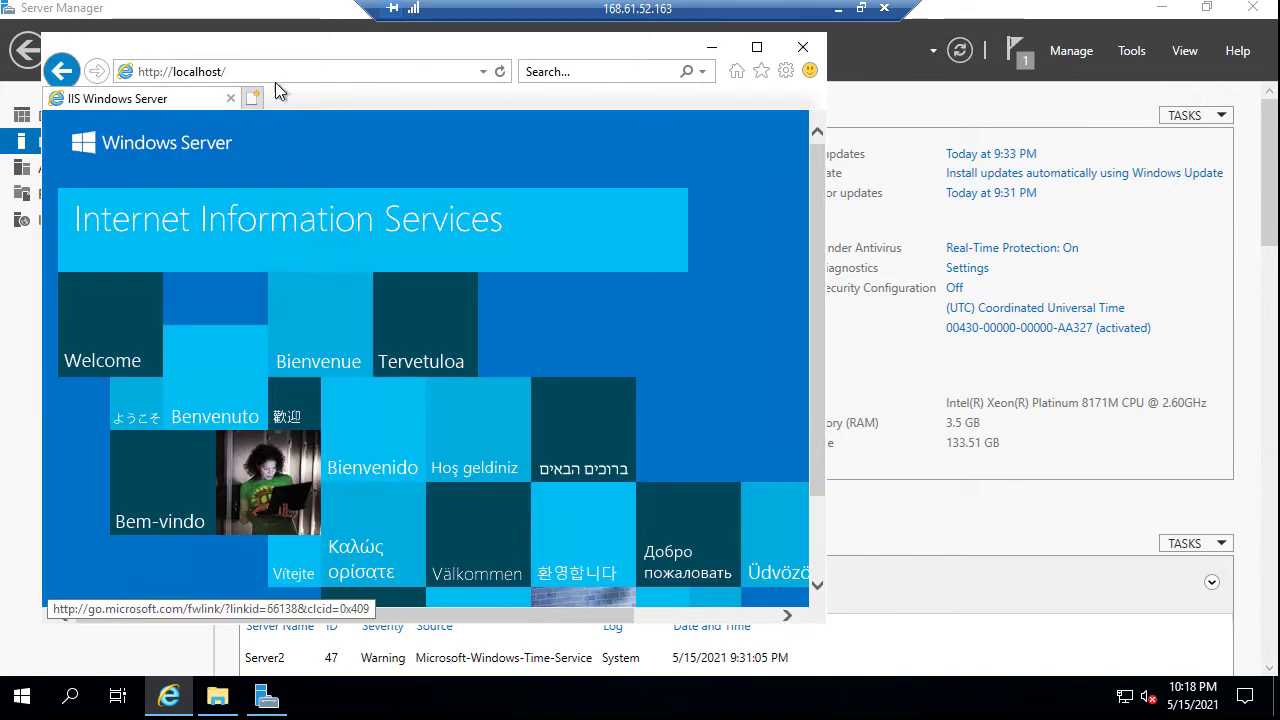
pyautogui.click(253, 74)
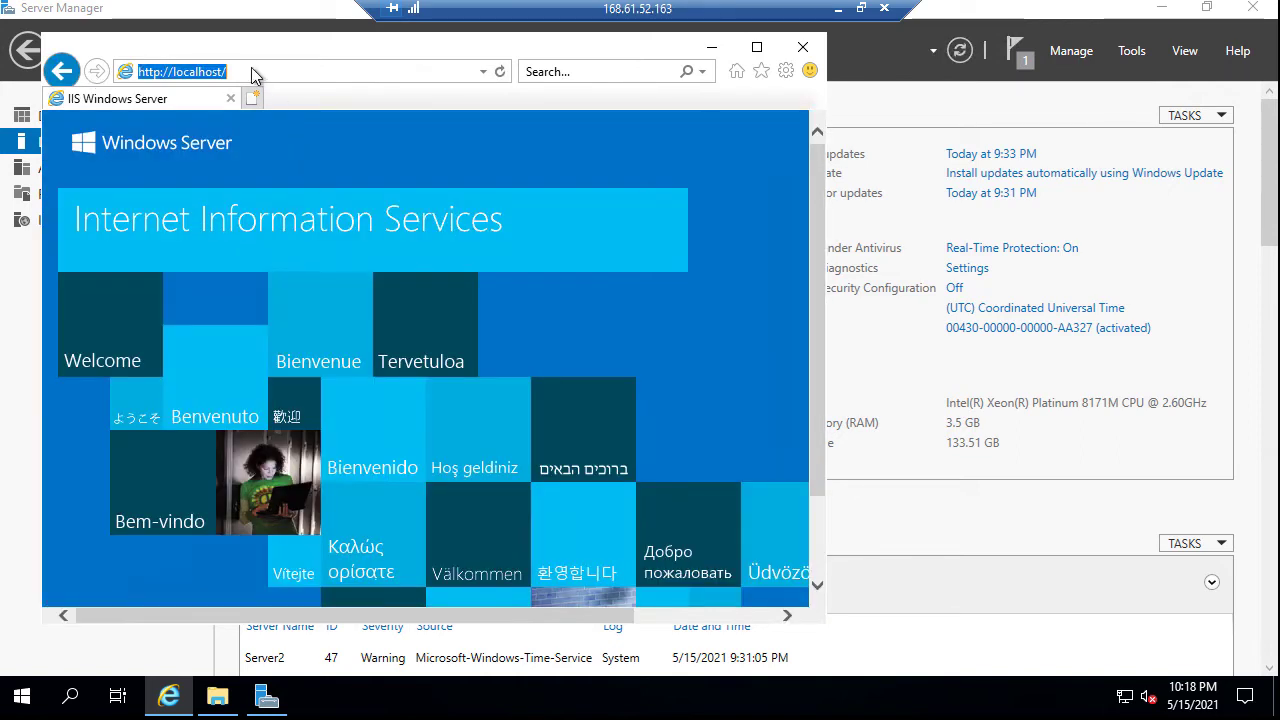
pyautogui.click(253, 71)
pyautogui.write('de')
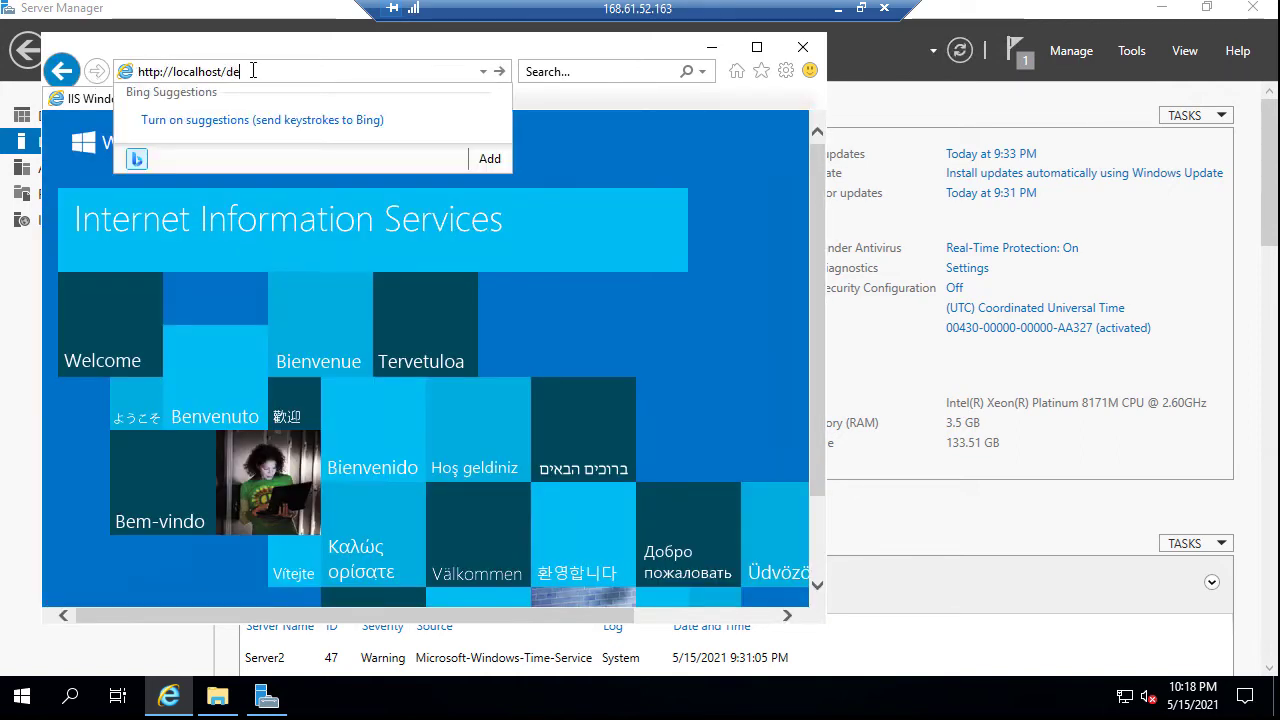
pyautogui.write('fau')
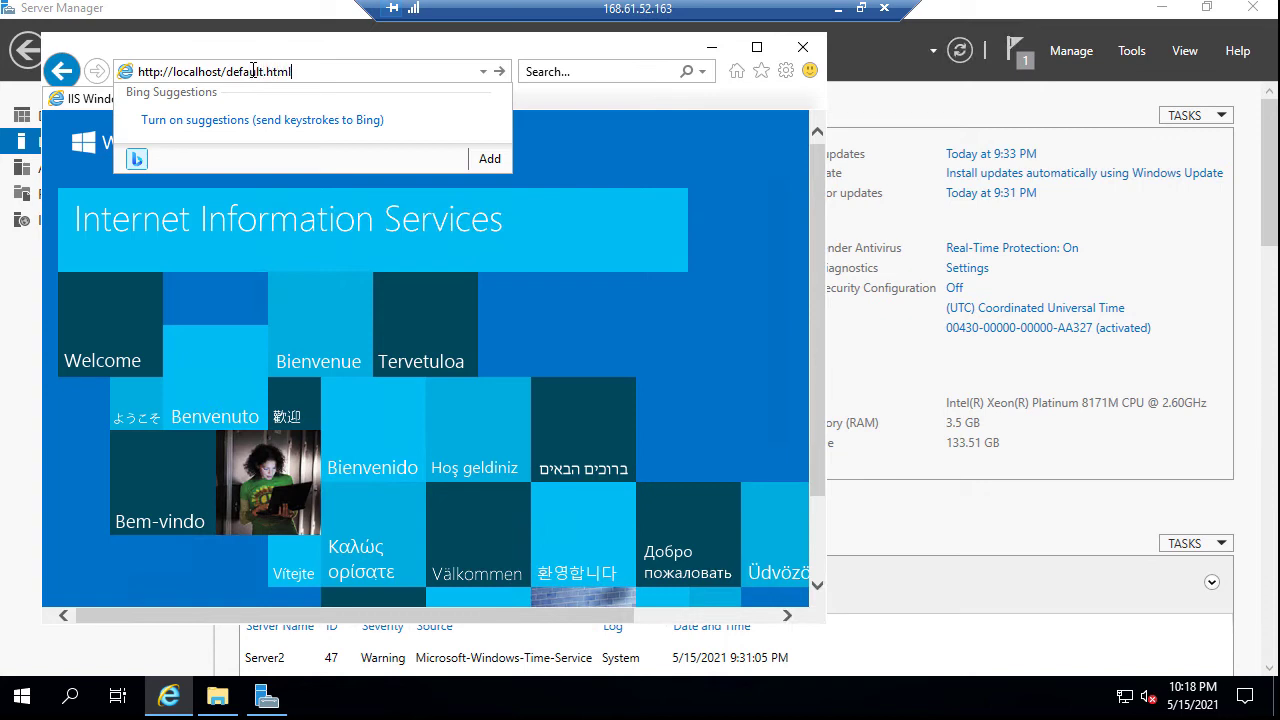
pyautogui.write('lt.html')
pyautogui.press('Return')
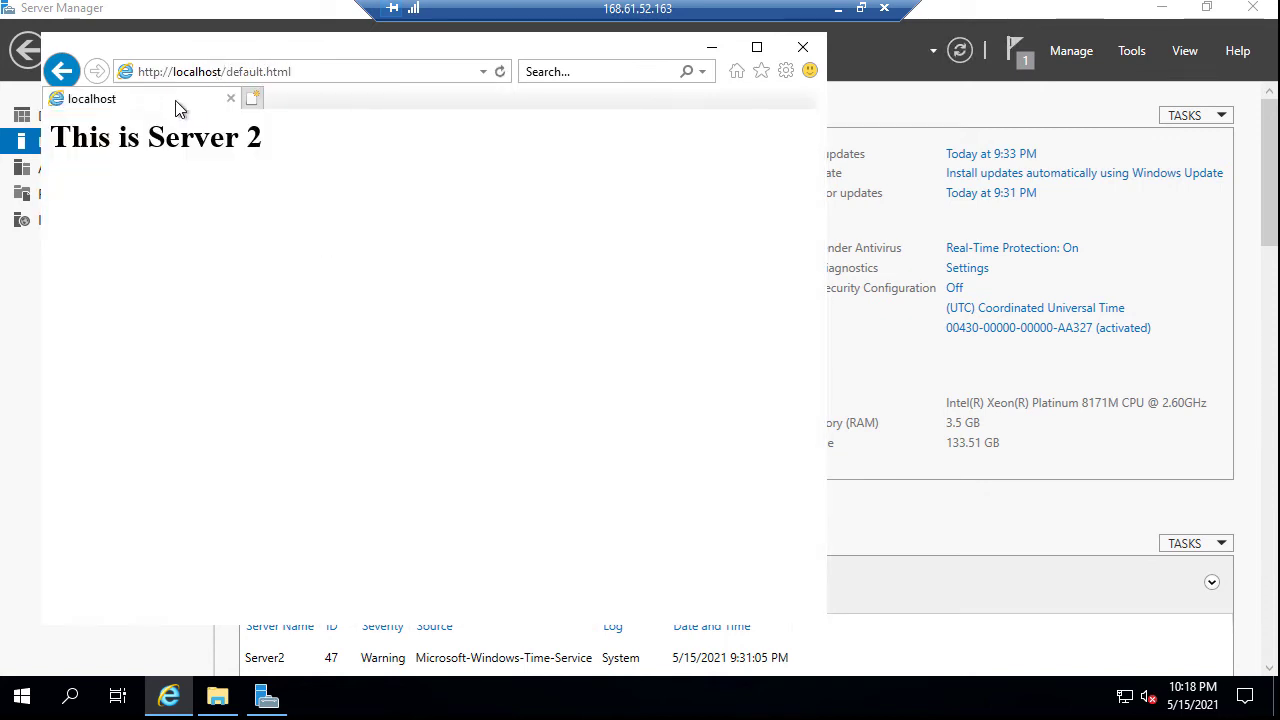
# Close Internet Explorer and disconnect the Remote Desktop session to Server2
pyautogui.click(803, 48)
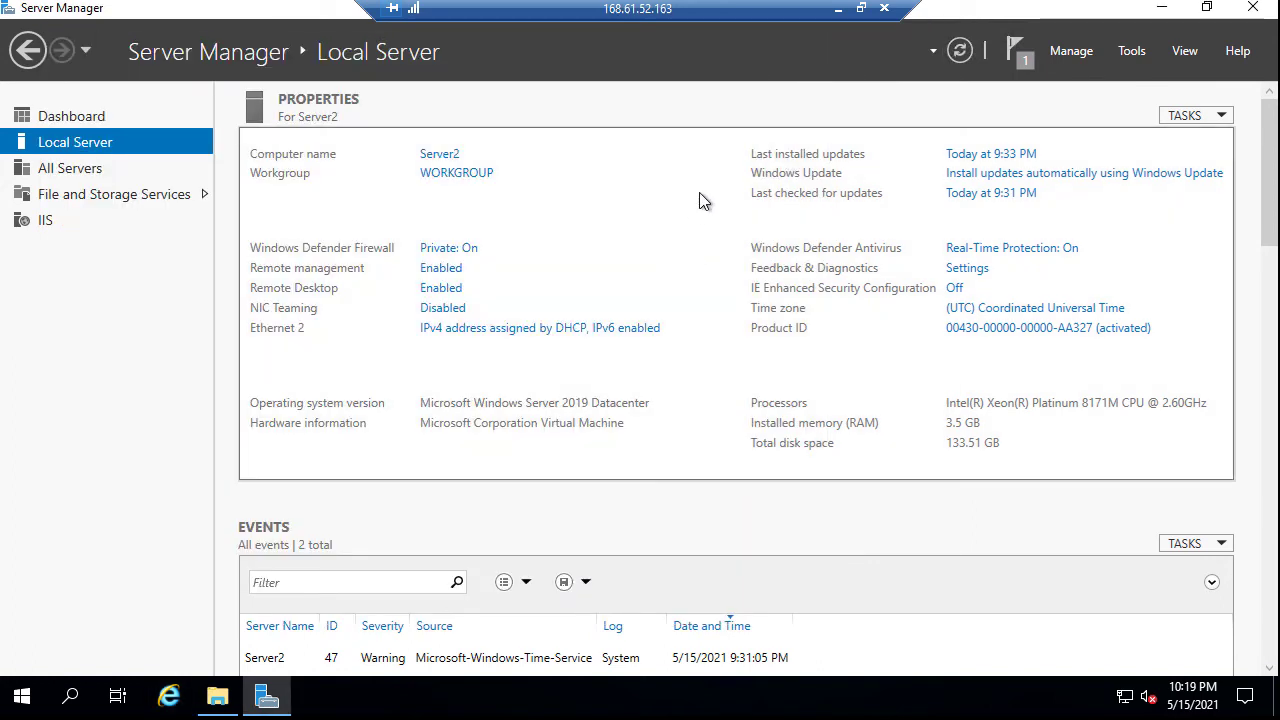
pyautogui.click(884, 10)
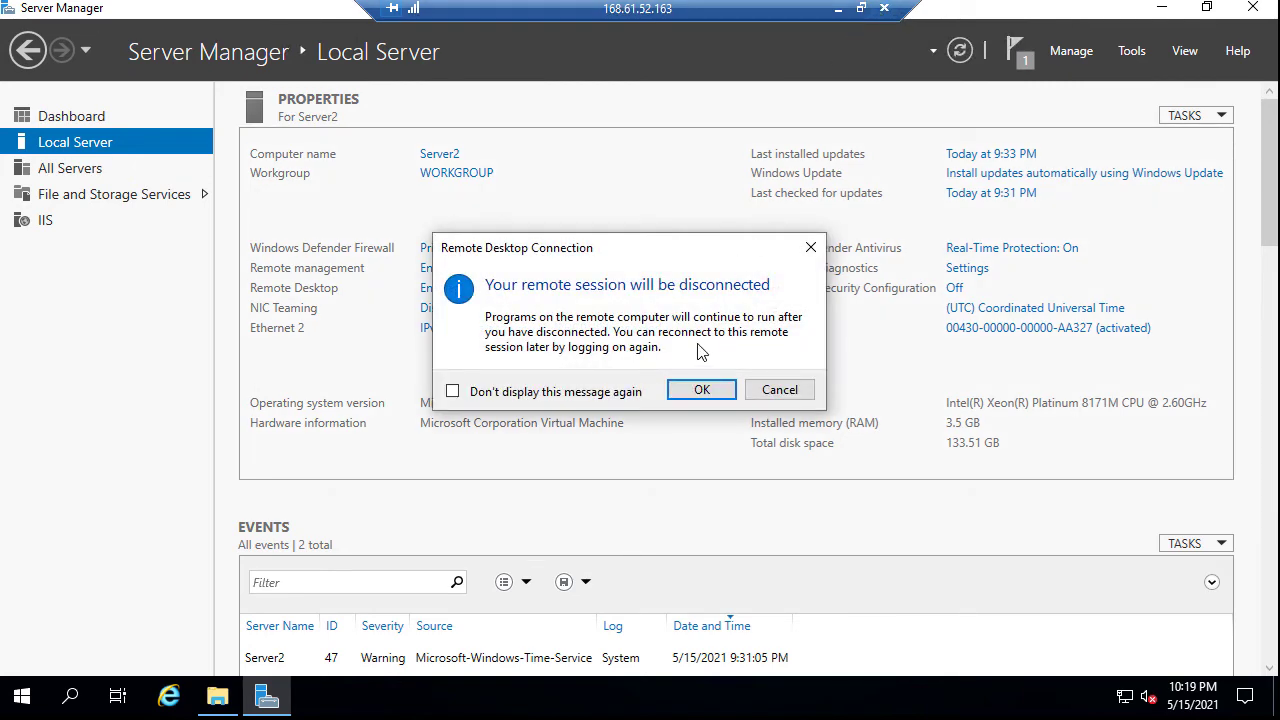
pyautogui.click(703, 392)
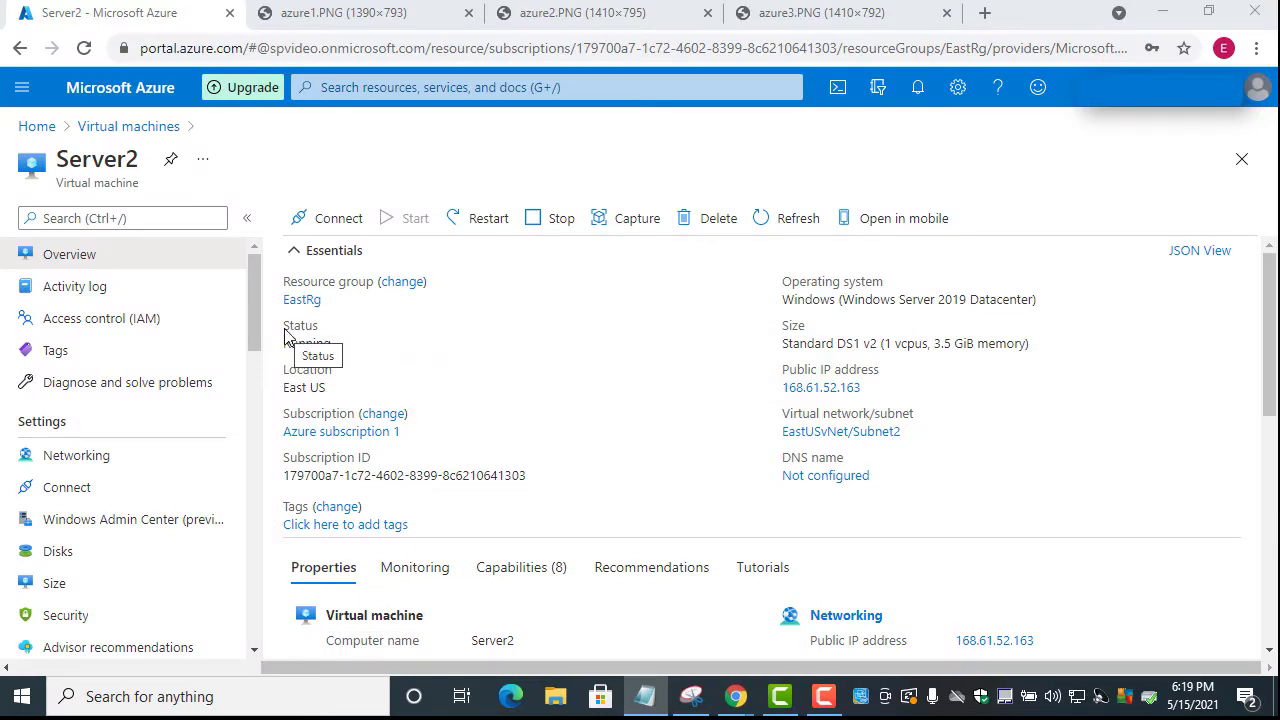
# Refresh the Virtual machines list, open ServerWest, and copy its public IP 13.87.135.218
pyautogui.click(109, 128)
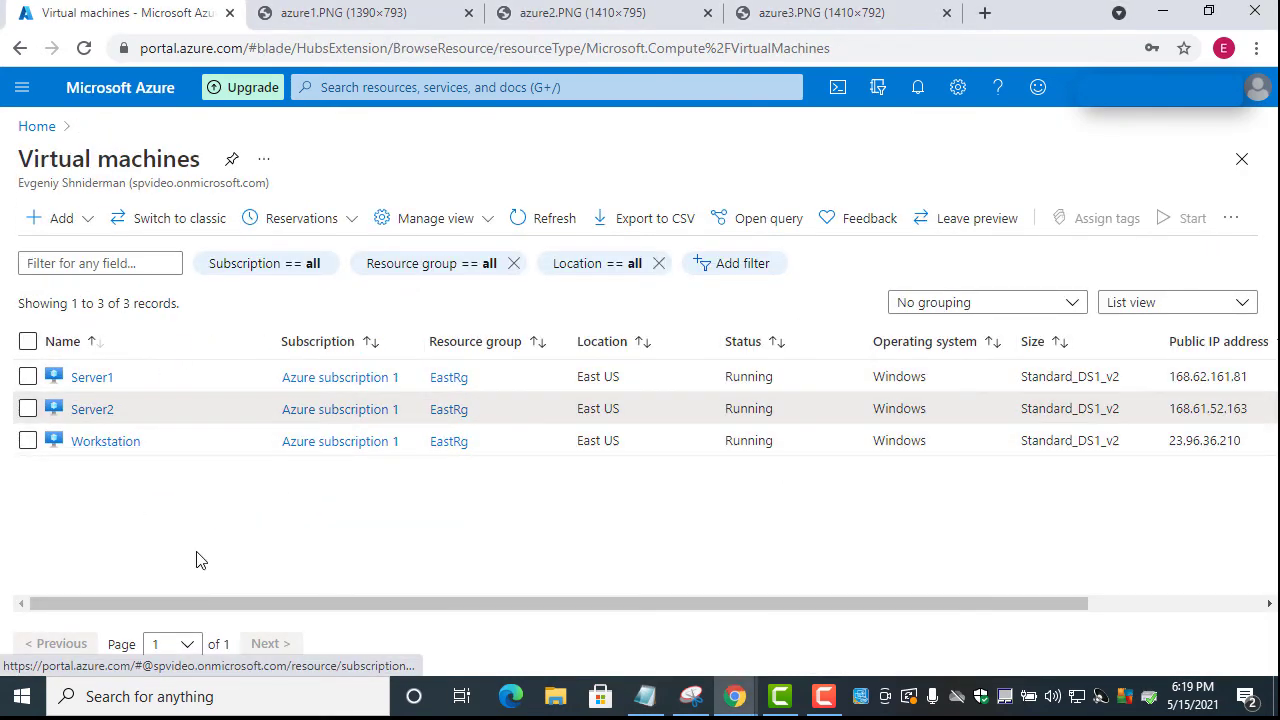
pyautogui.click(540, 219)
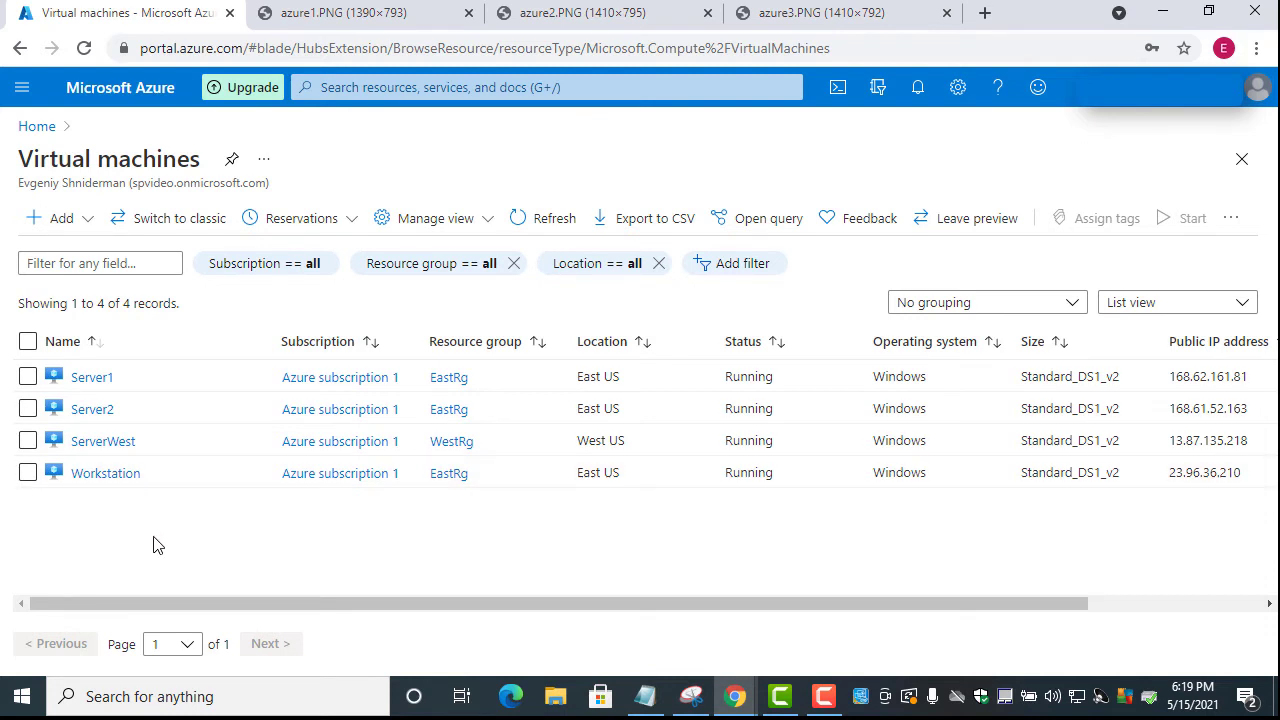
pyautogui.click(103, 441)
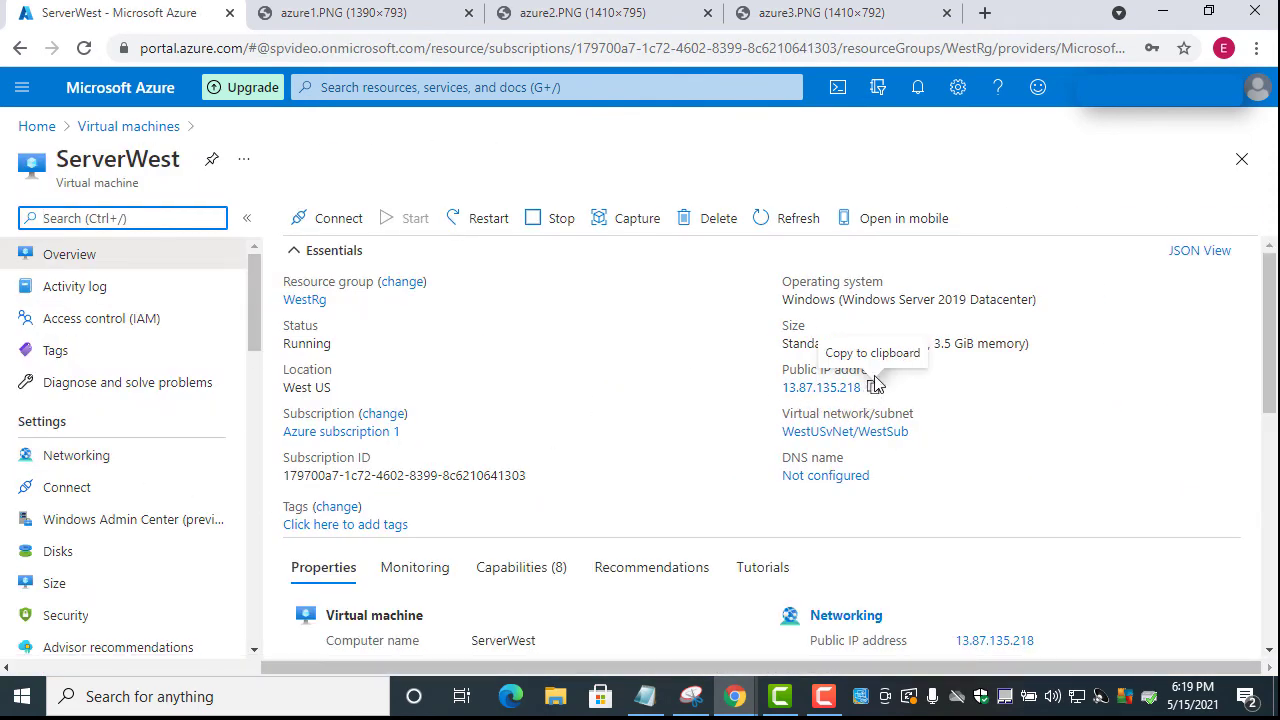
pyautogui.click(873, 390)
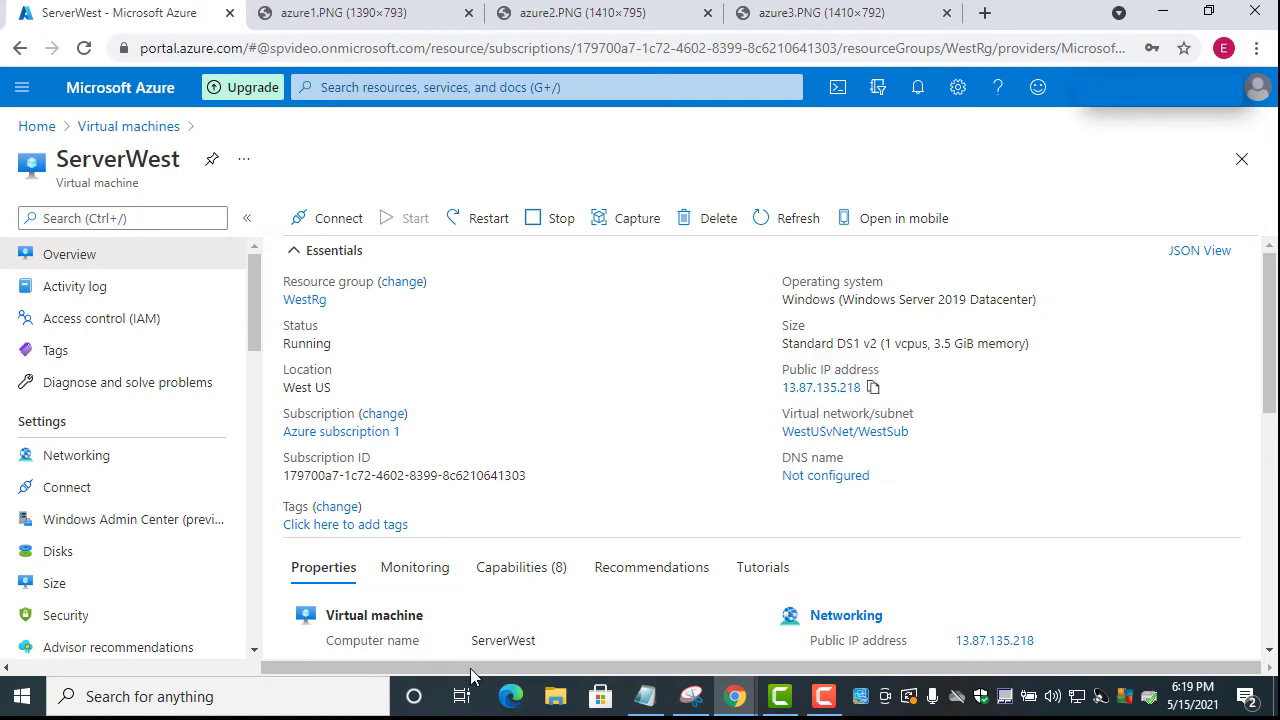
pyautogui.click(172, 697)
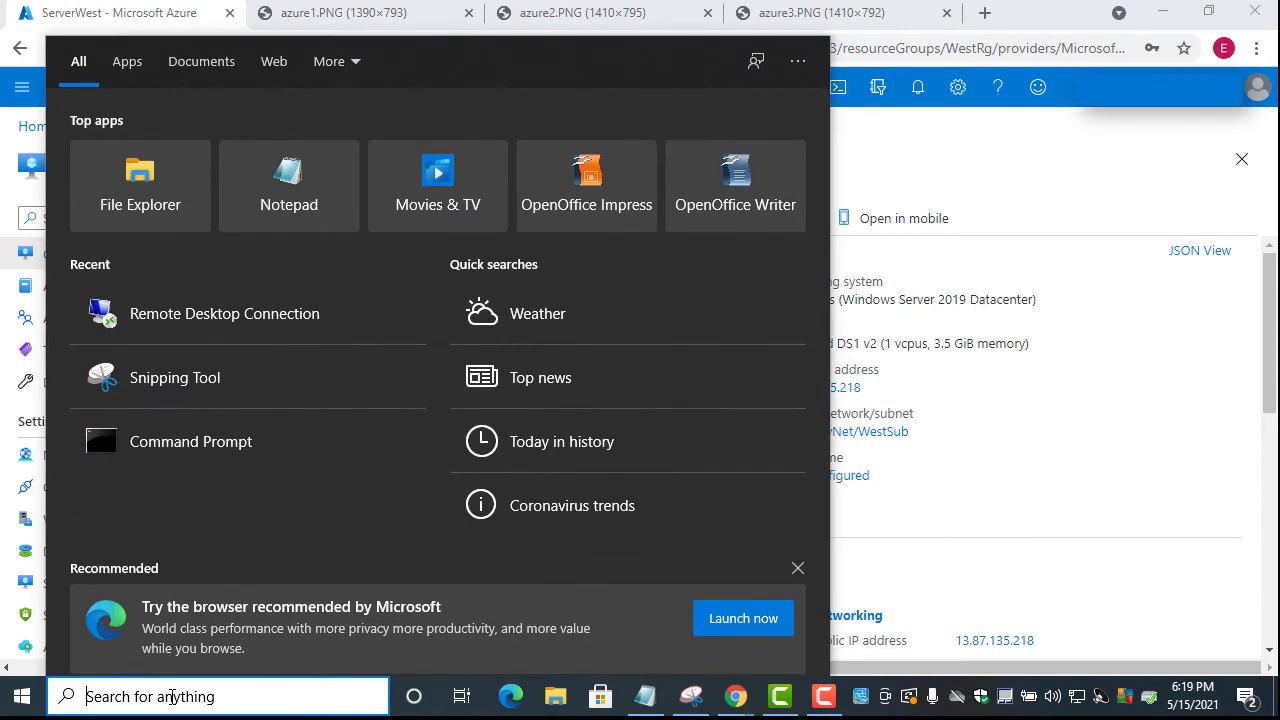
# Remote Desktop to 13.87.135.218, sign in with the admin account and password, and accept the certificate
pyautogui.click(283, 313)
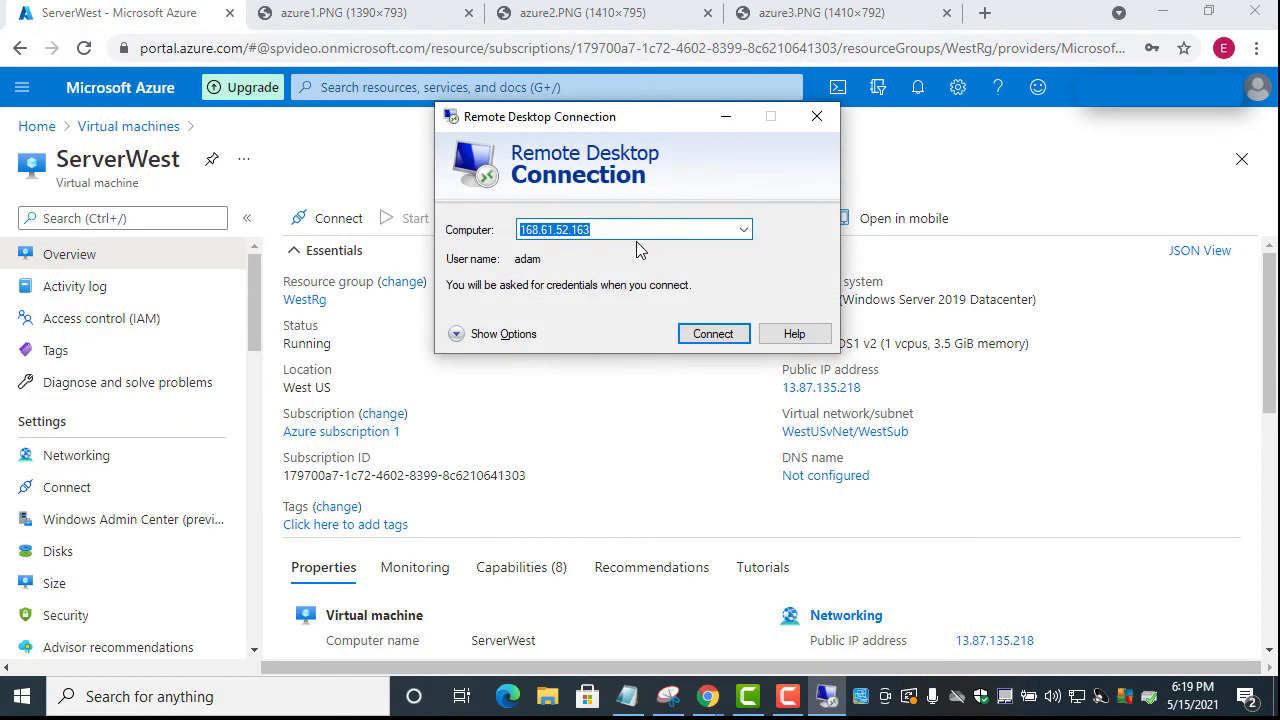
pyautogui.hotkey('ctrl', 'v')
pyautogui.click(684, 334)
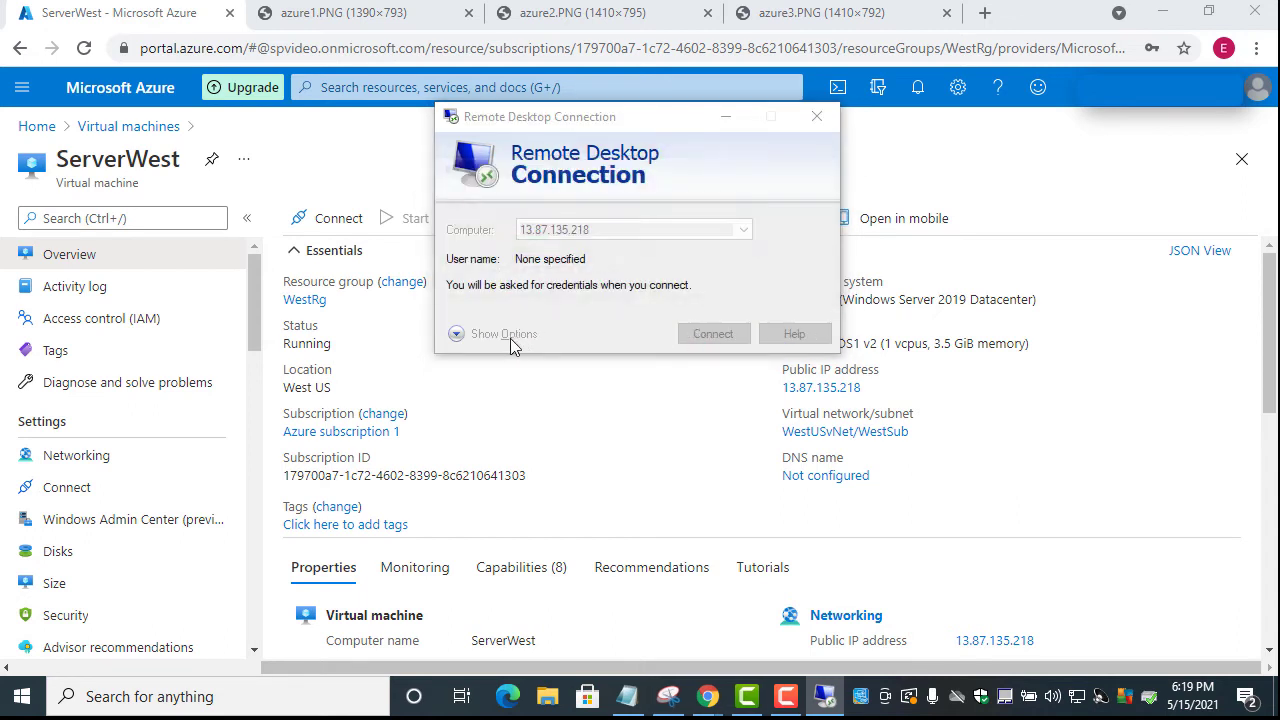
pyautogui.write('adam')
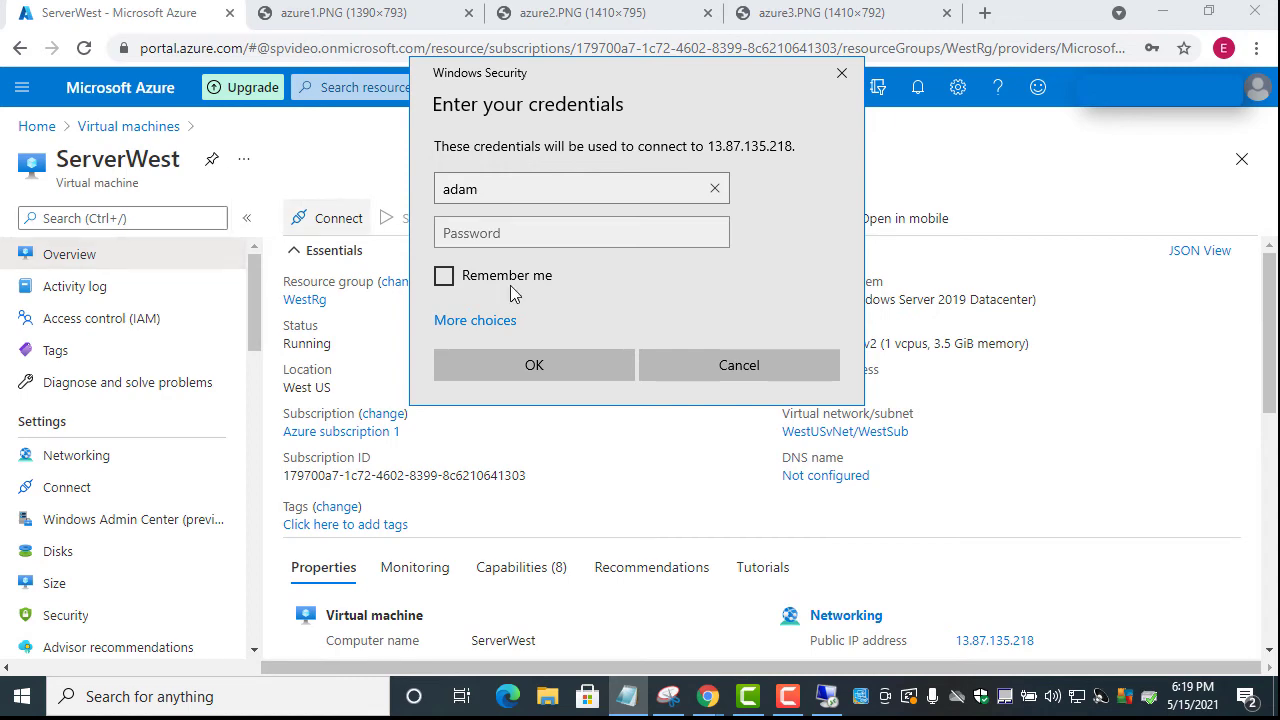
pyautogui.press('Tab')
pyautogui.write('************')
pyautogui.click(552, 372)
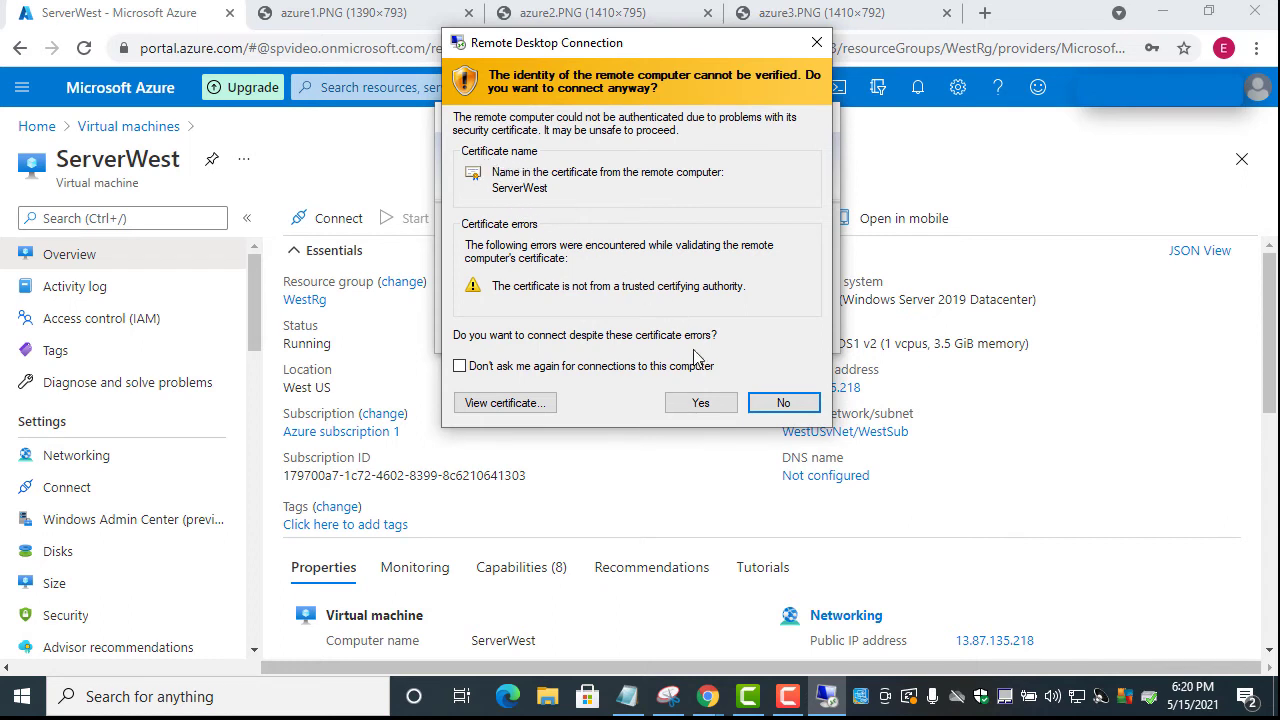
pyautogui.click(700, 402)
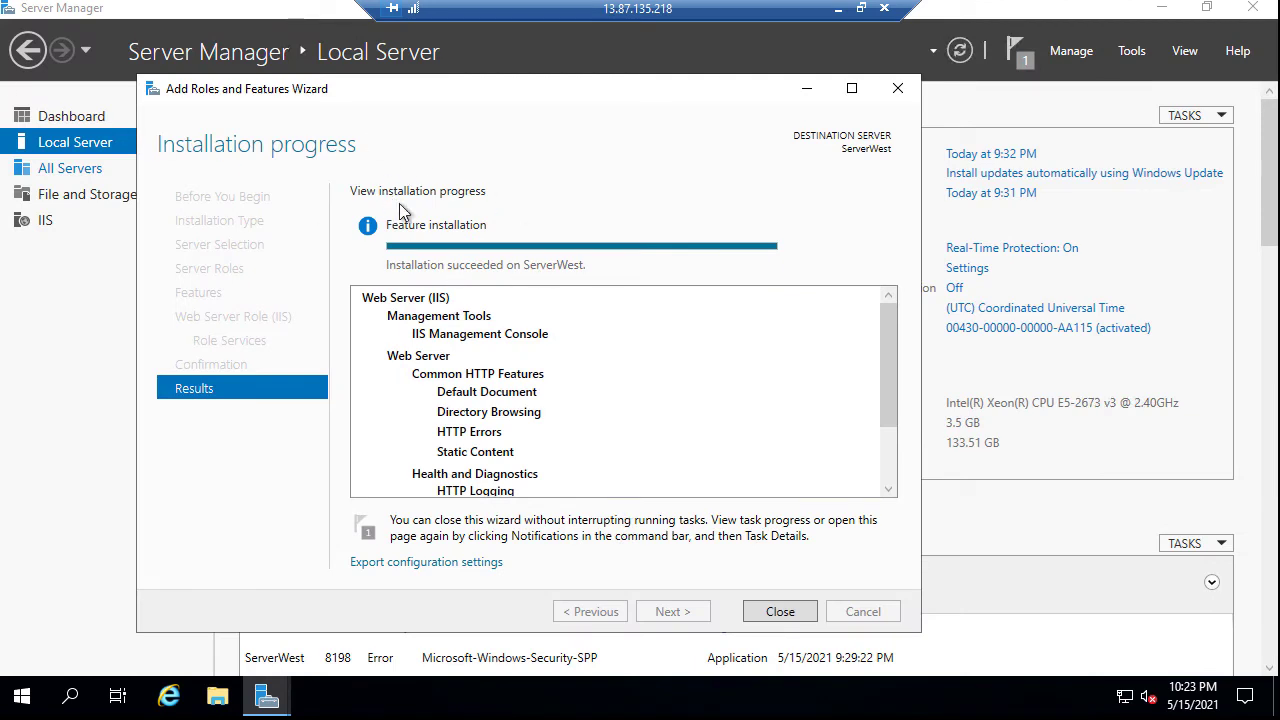
# Close the finished role wizard and browse File Explorer to C:\inetpub\wwwroot
pyautogui.click(779, 612)
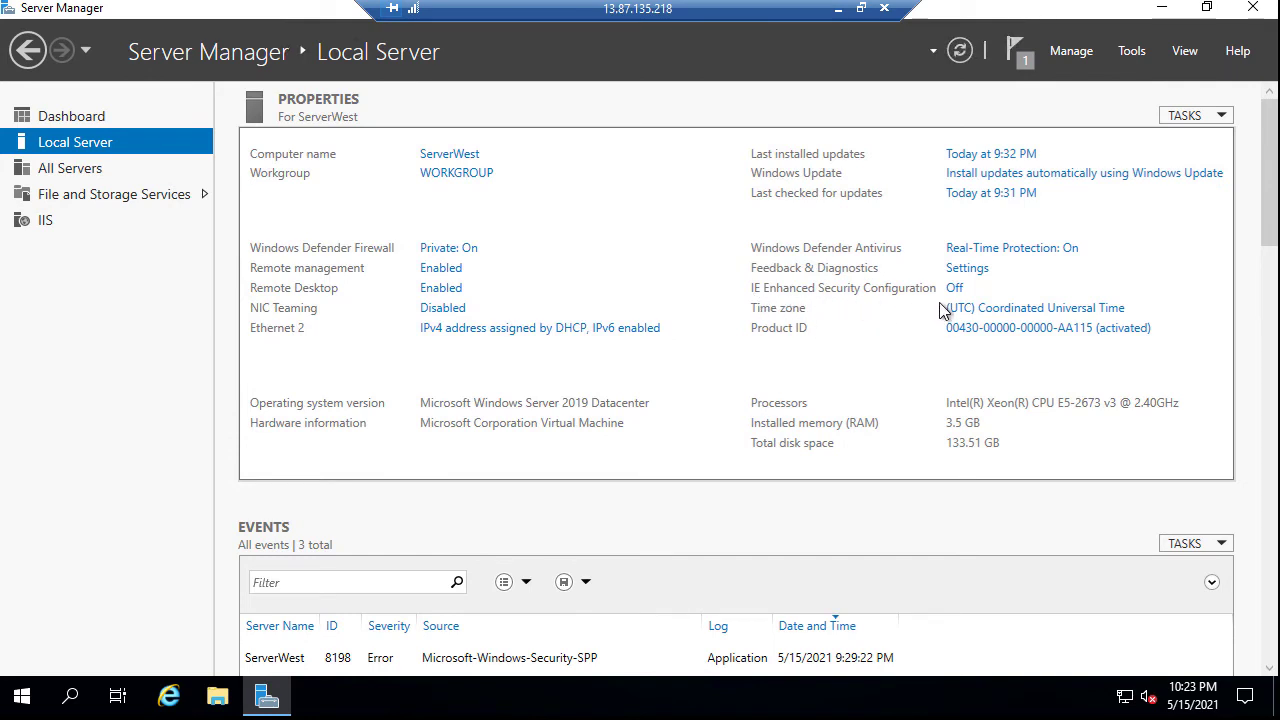
pyautogui.click(220, 700)
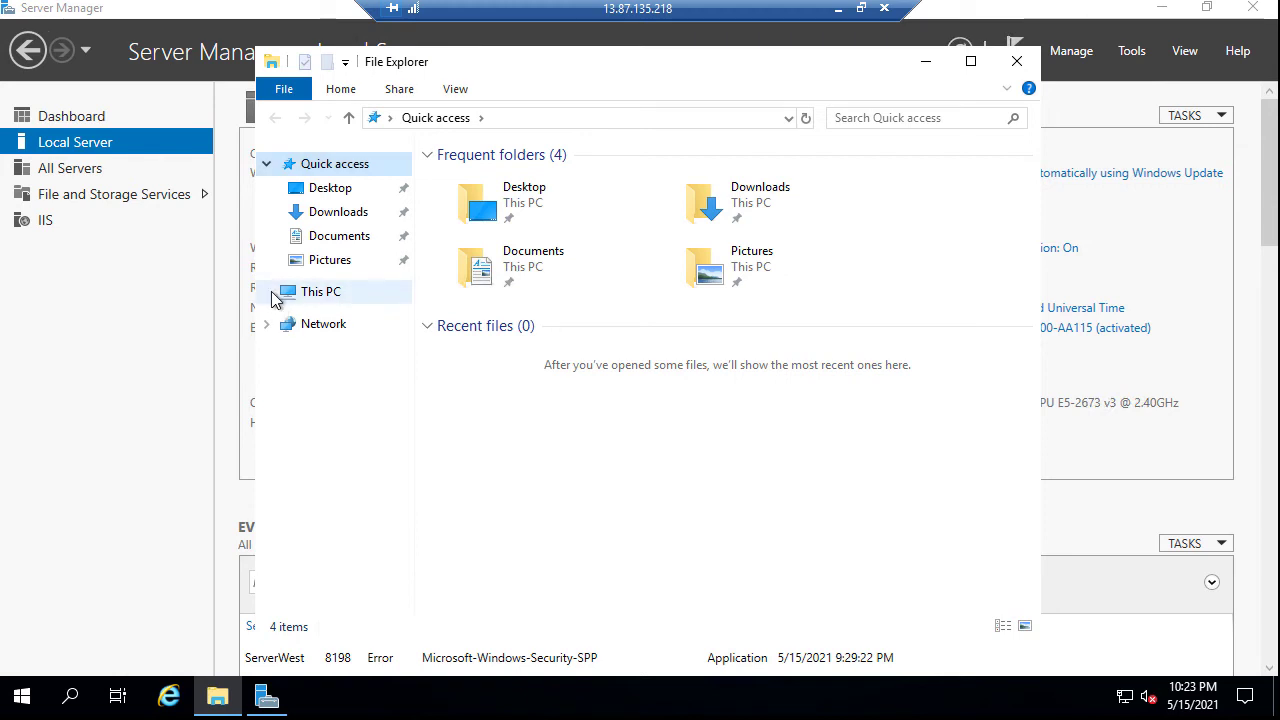
pyautogui.click(270, 293)
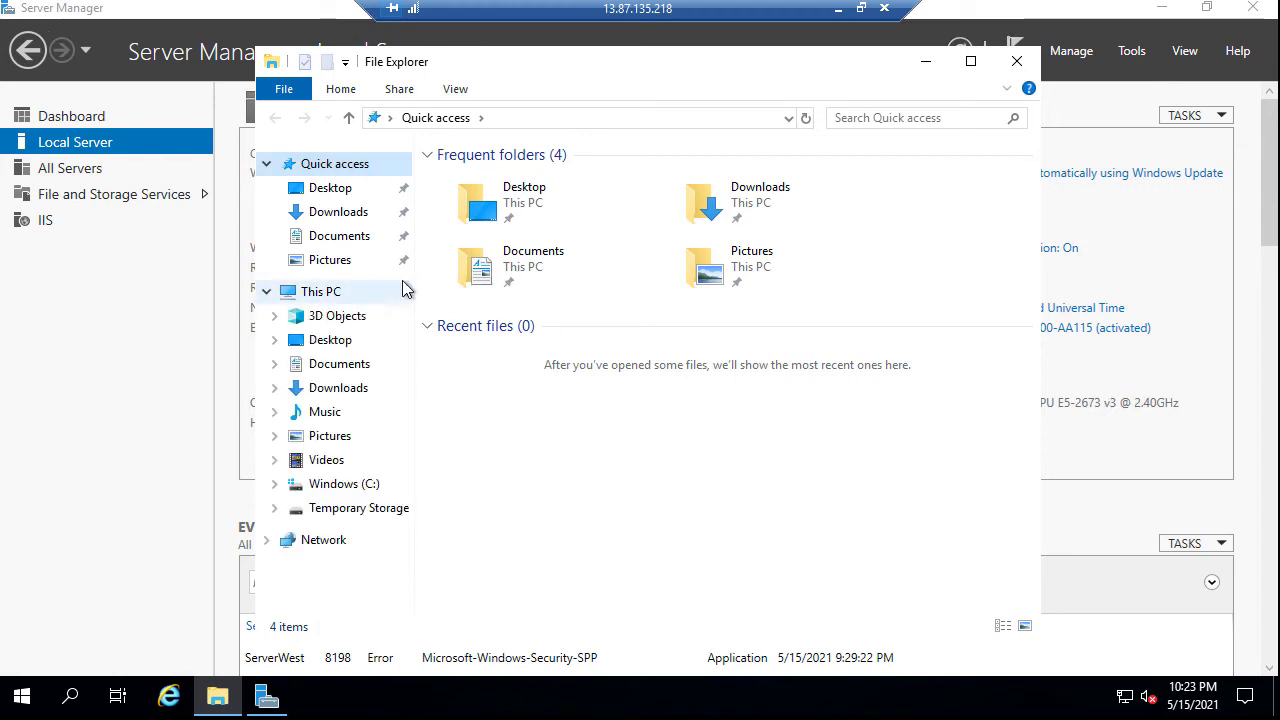
pyautogui.click(275, 484)
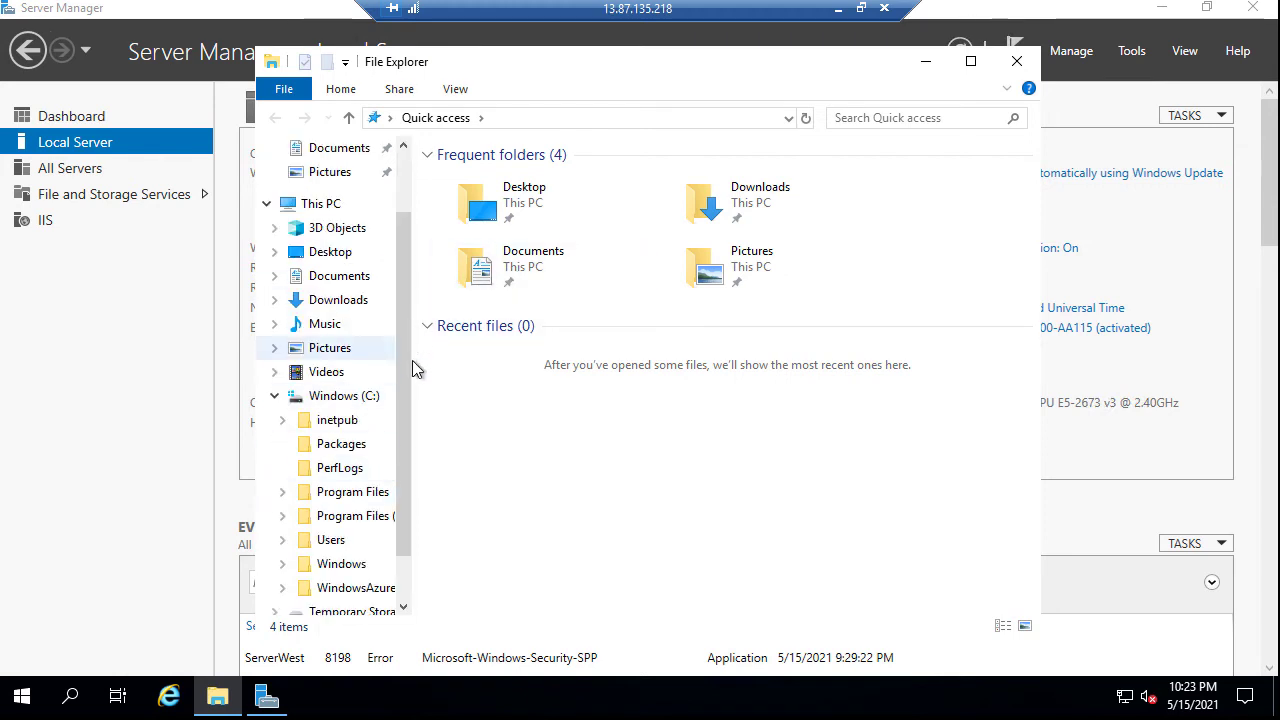
pyautogui.click(283, 420)
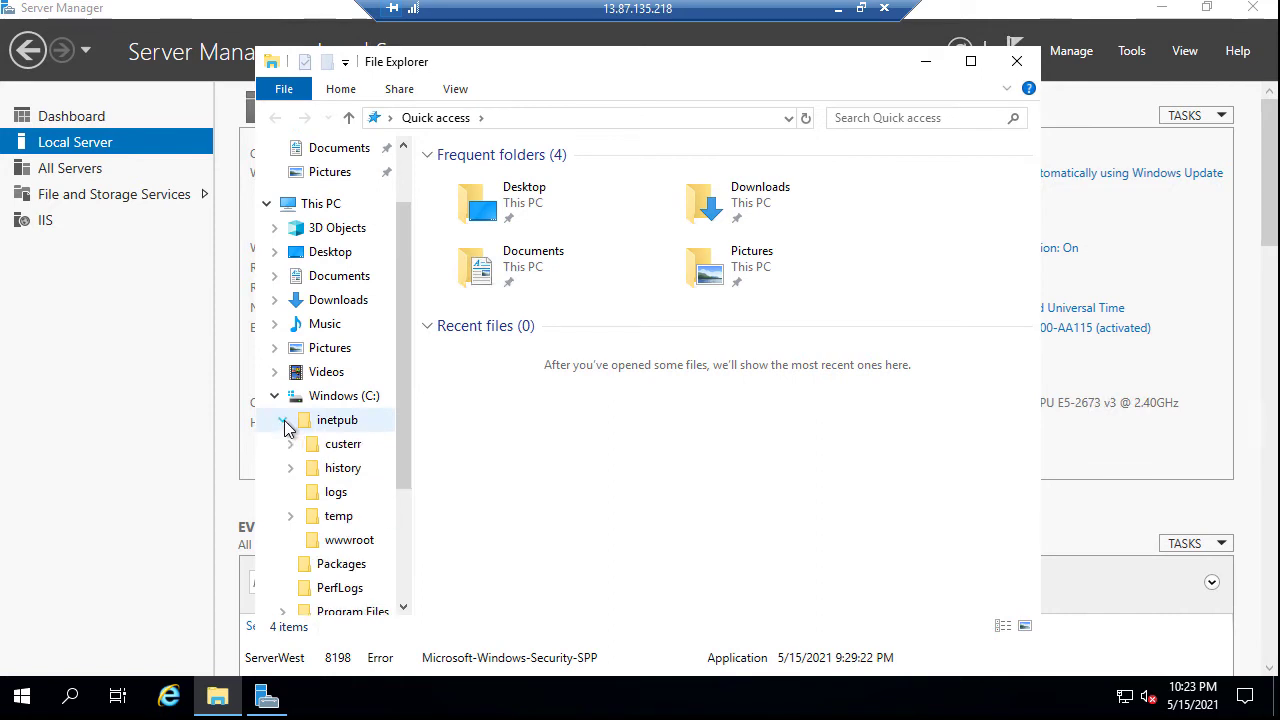
pyautogui.click(335, 540)
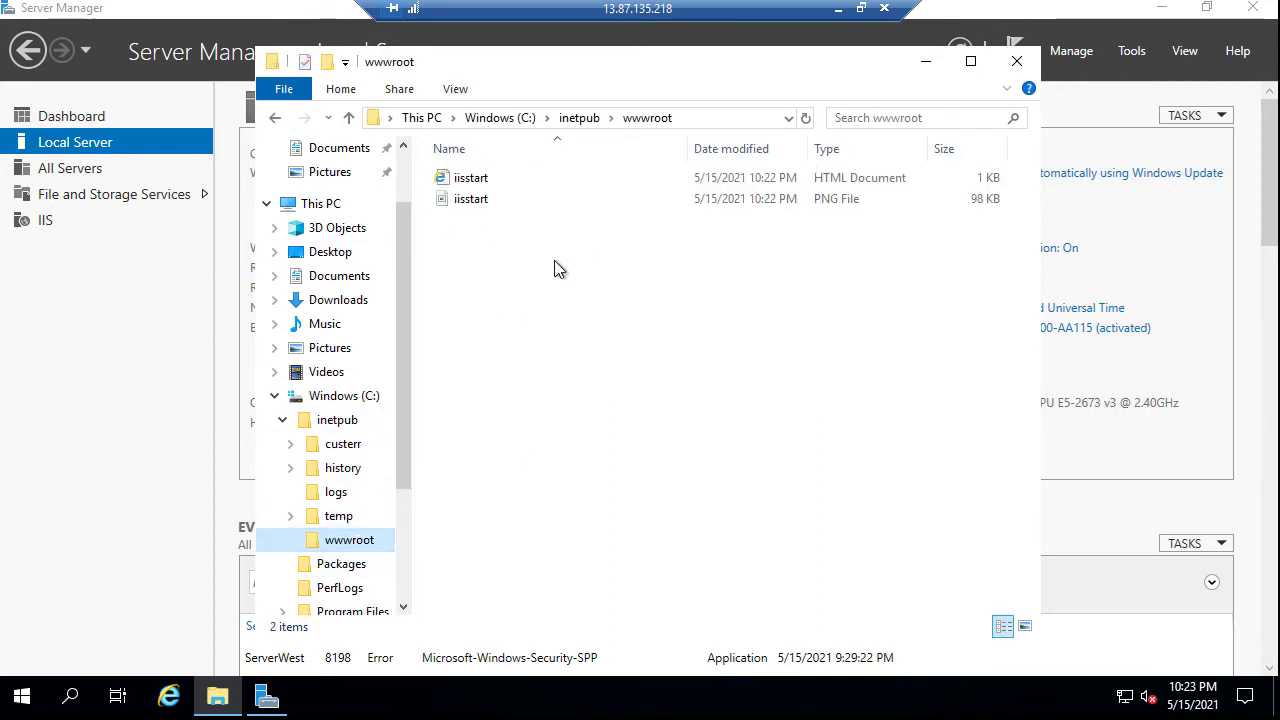
# Create a new text document in wwwroot named default.htm and open it
pyautogui.rightClick(479, 241)
pyautogui.moveTo(546, 460)
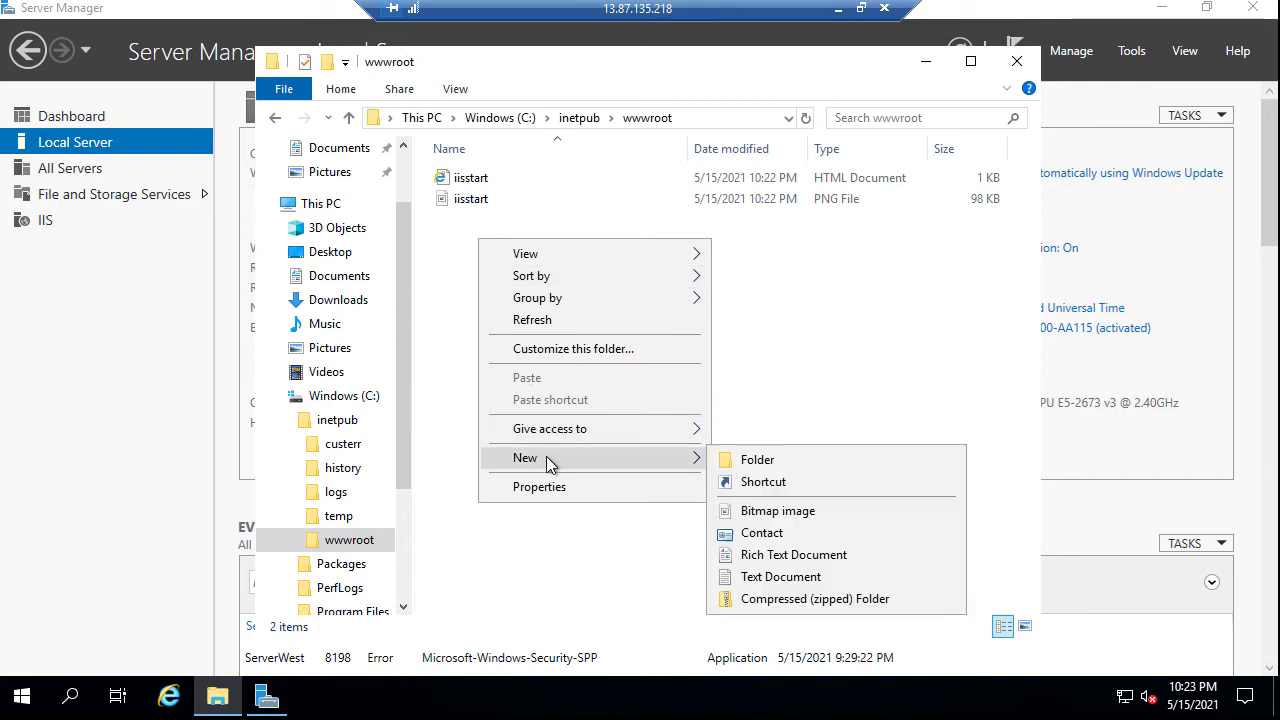
pyautogui.click(760, 577)
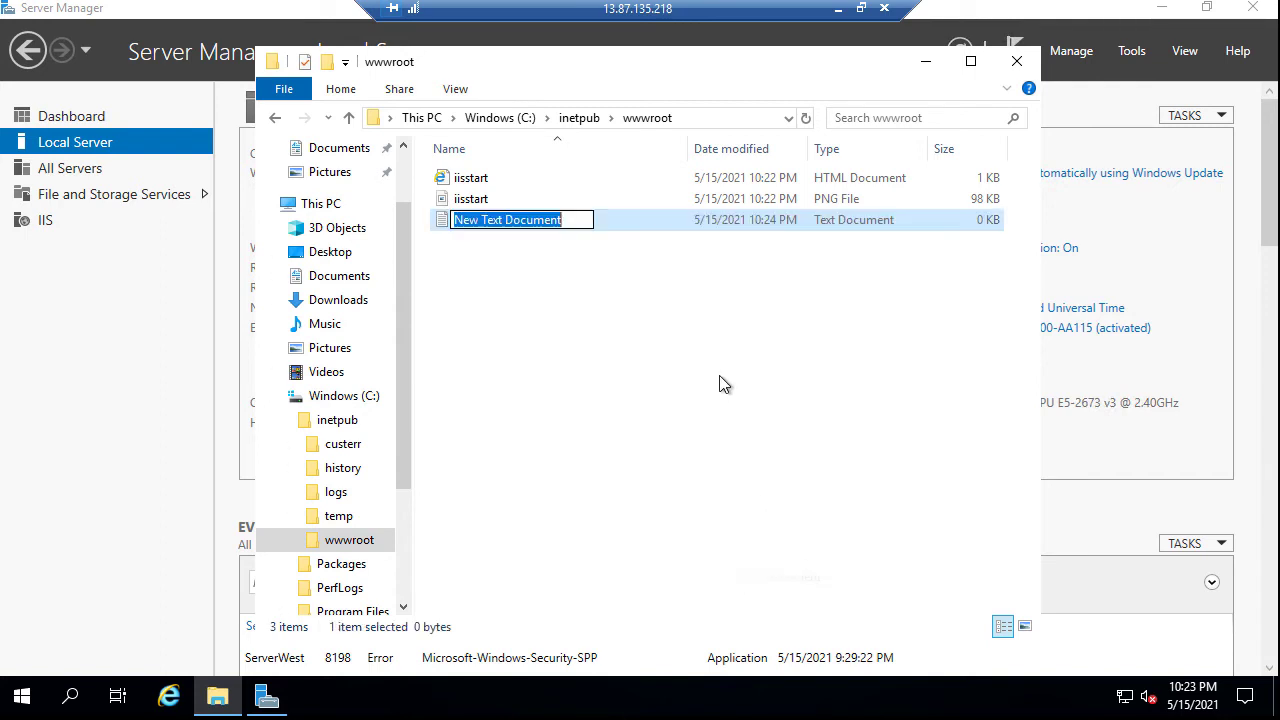
pyautogui.write('d')
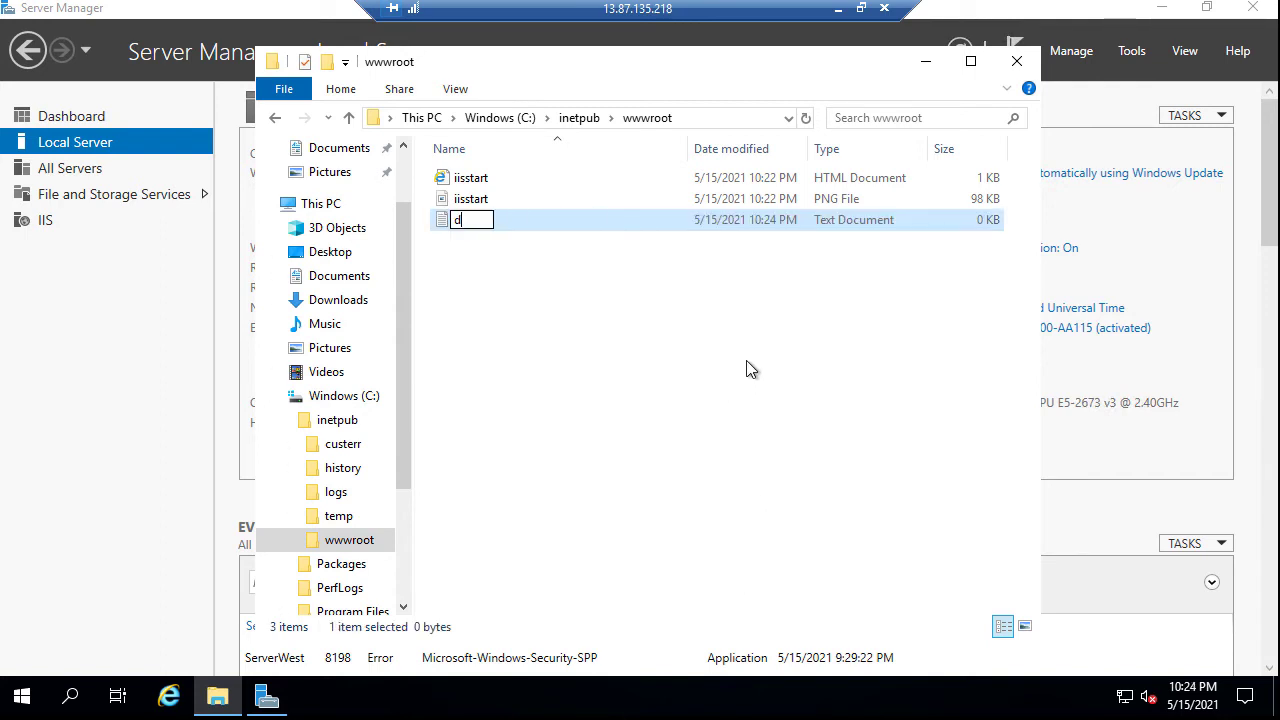
pyautogui.write('efault.htm')
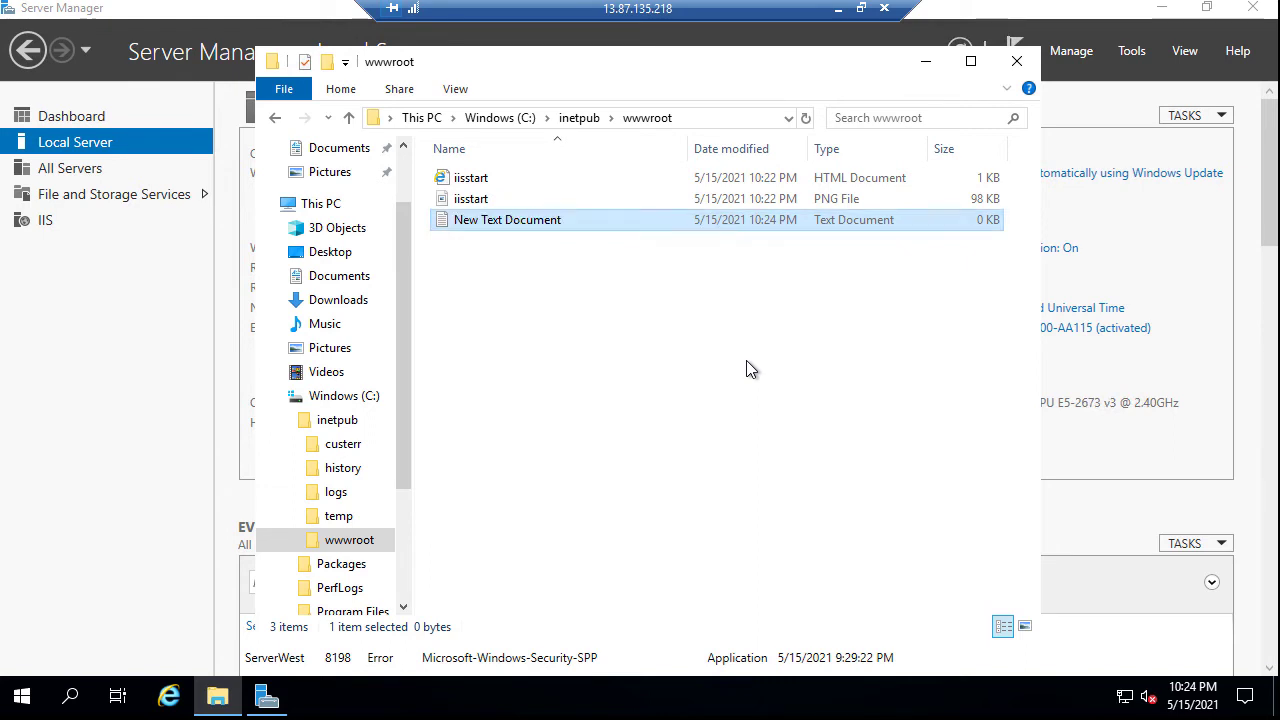
pyautogui.press('Return')
pyautogui.press('Return')
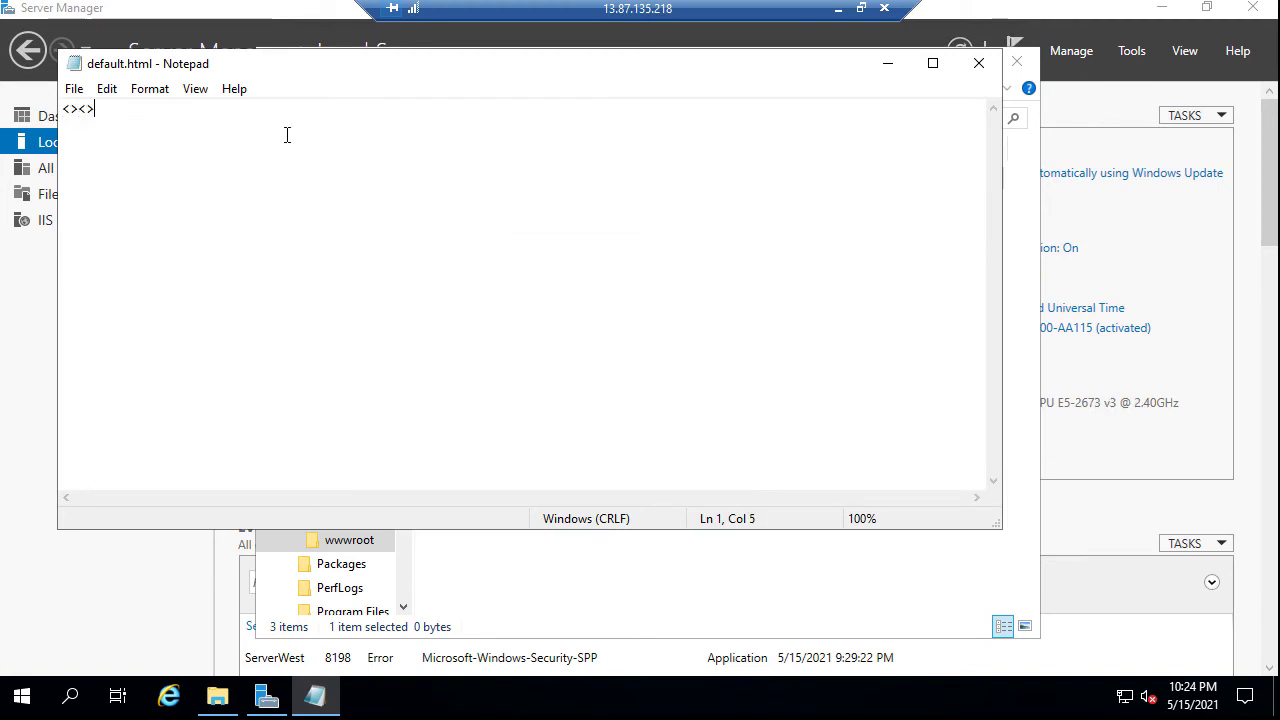
# Write the heading <h1>This is WestSub Server</h1> into default.html, save it, and close Notepad
pyautogui.press('Home')
pyautogui.write('h1>')
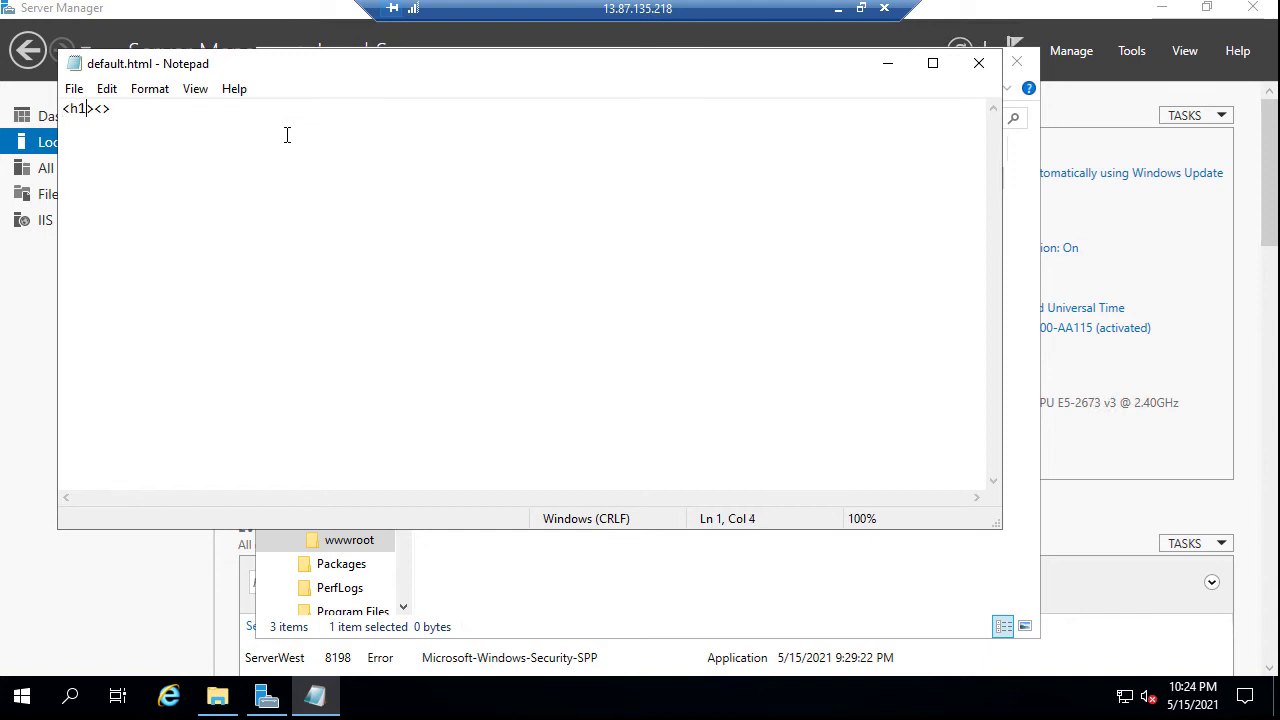
pyautogui.write('This is WestSub Server</h')
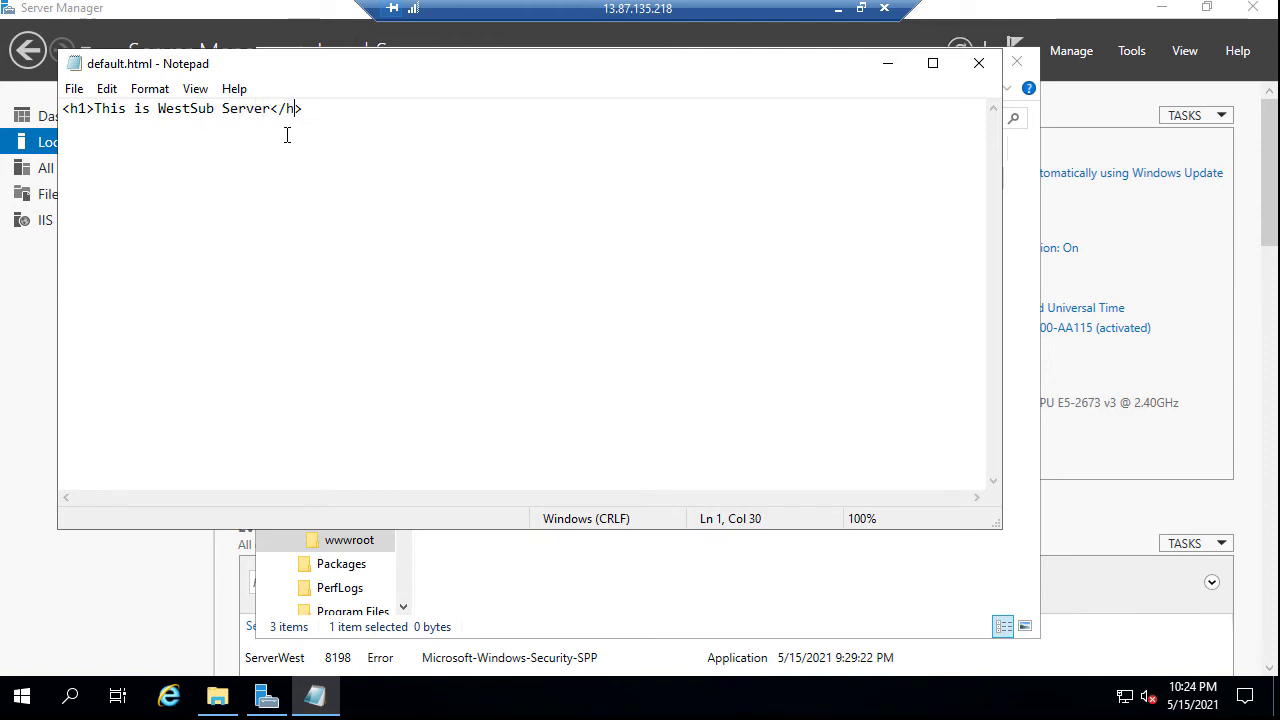
pyautogui.write('1')
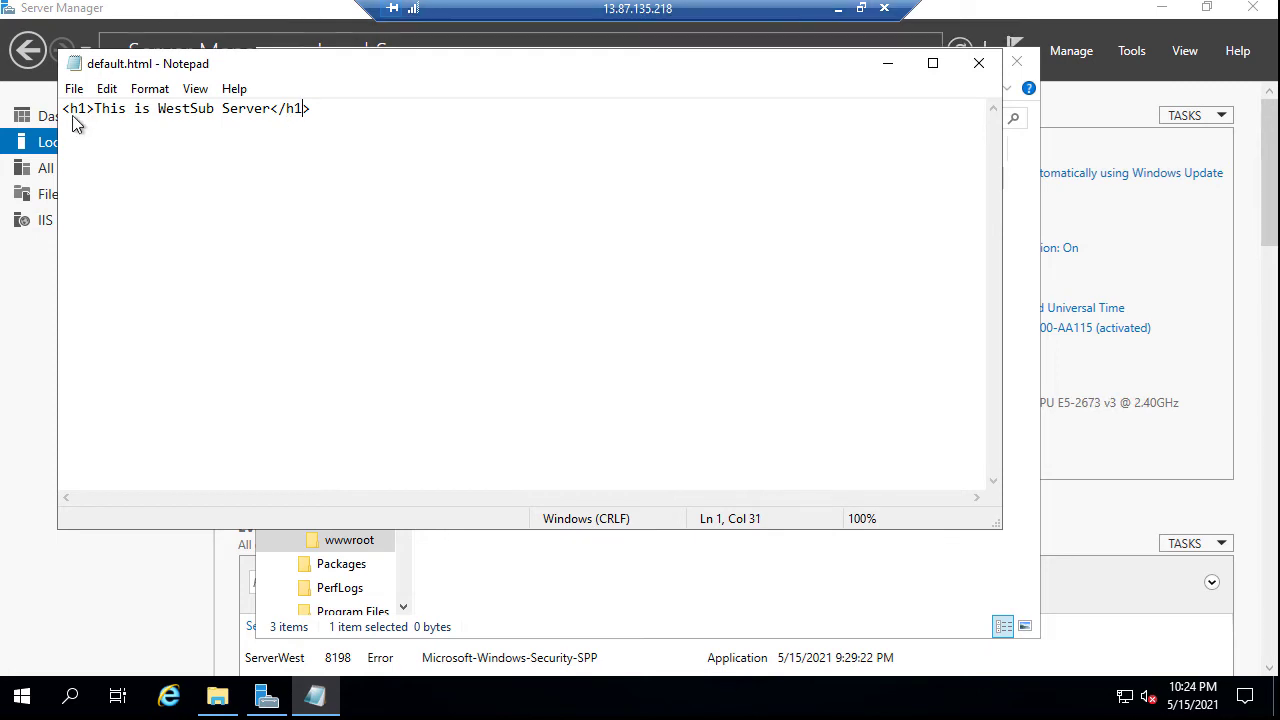
pyautogui.click(74, 89)
pyautogui.click(133, 167)
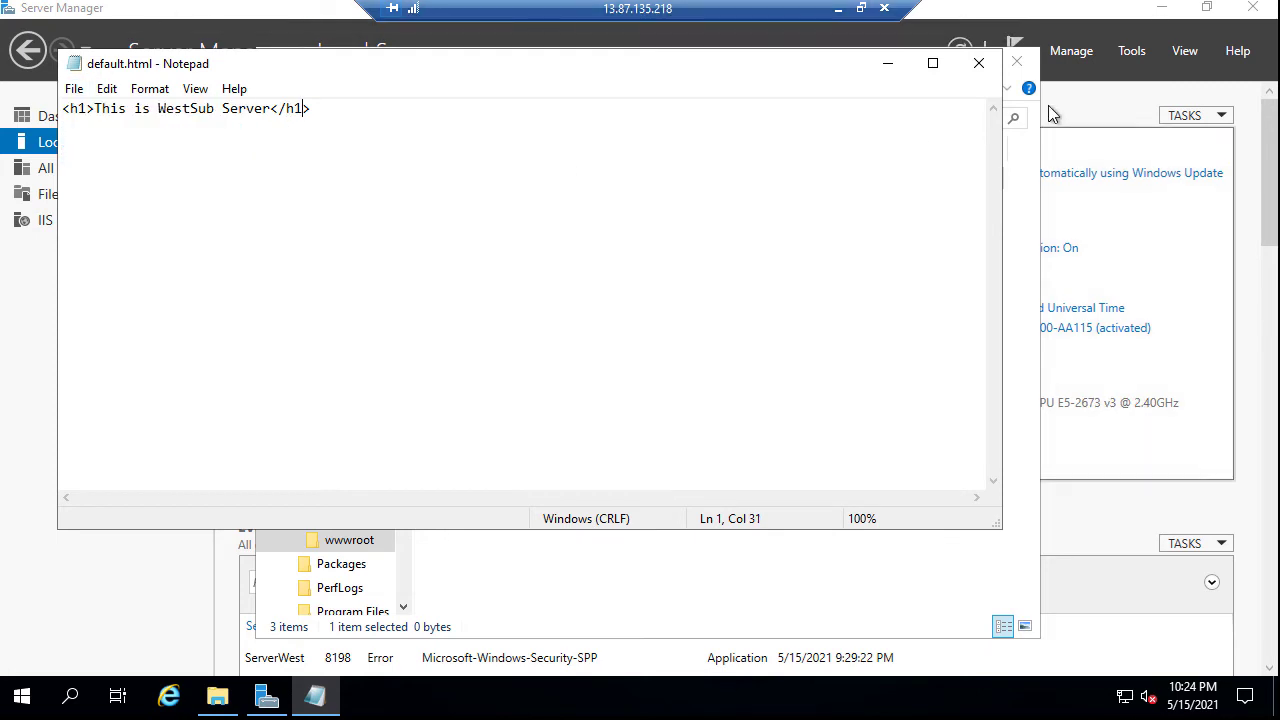
pyautogui.click(978, 63)
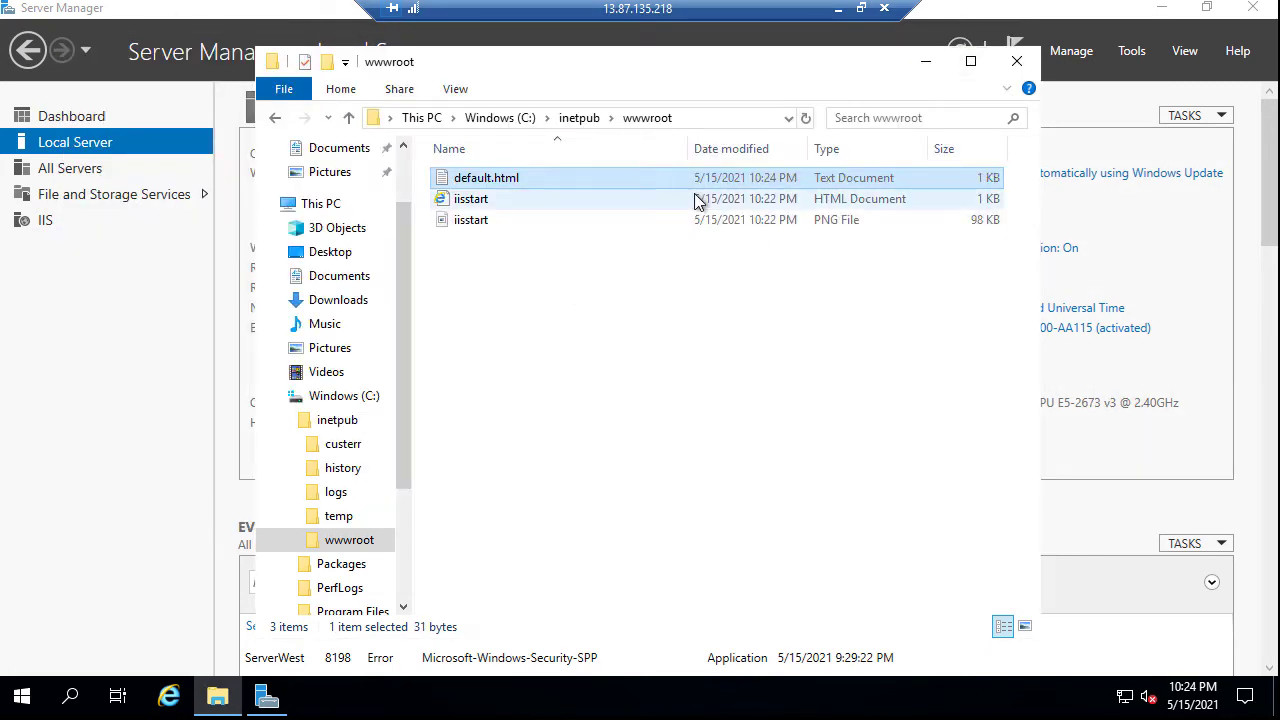
# Show file name extensions, rename default.html.txt to default.html, and open it in Internet Explorer
pyautogui.click(465, 92)
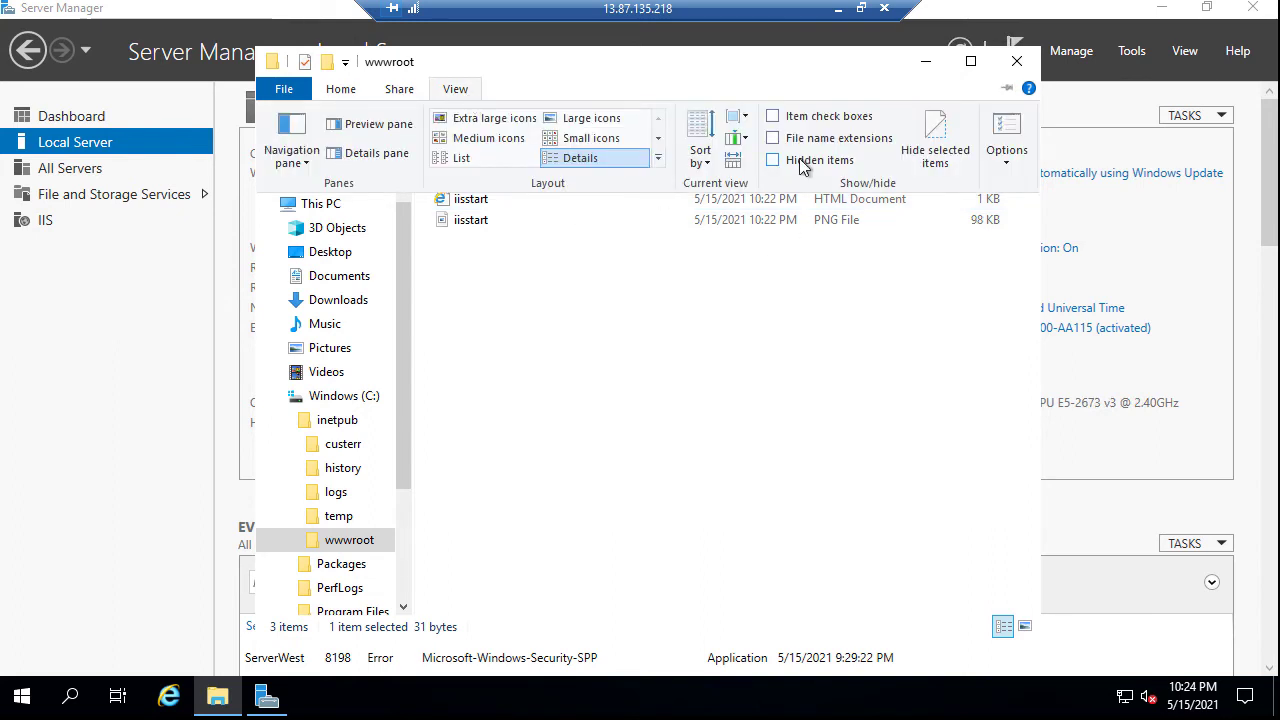
pyautogui.click(773, 138)
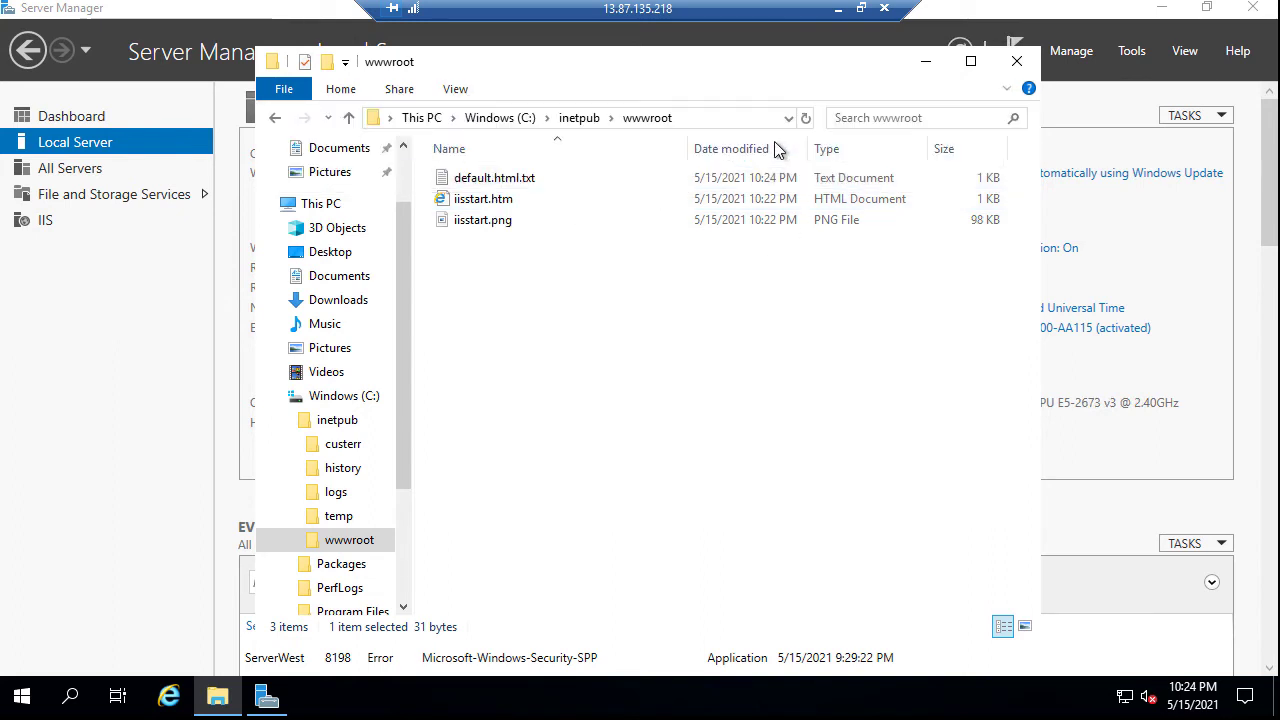
pyautogui.click(541, 177)
pyautogui.press('Escape')
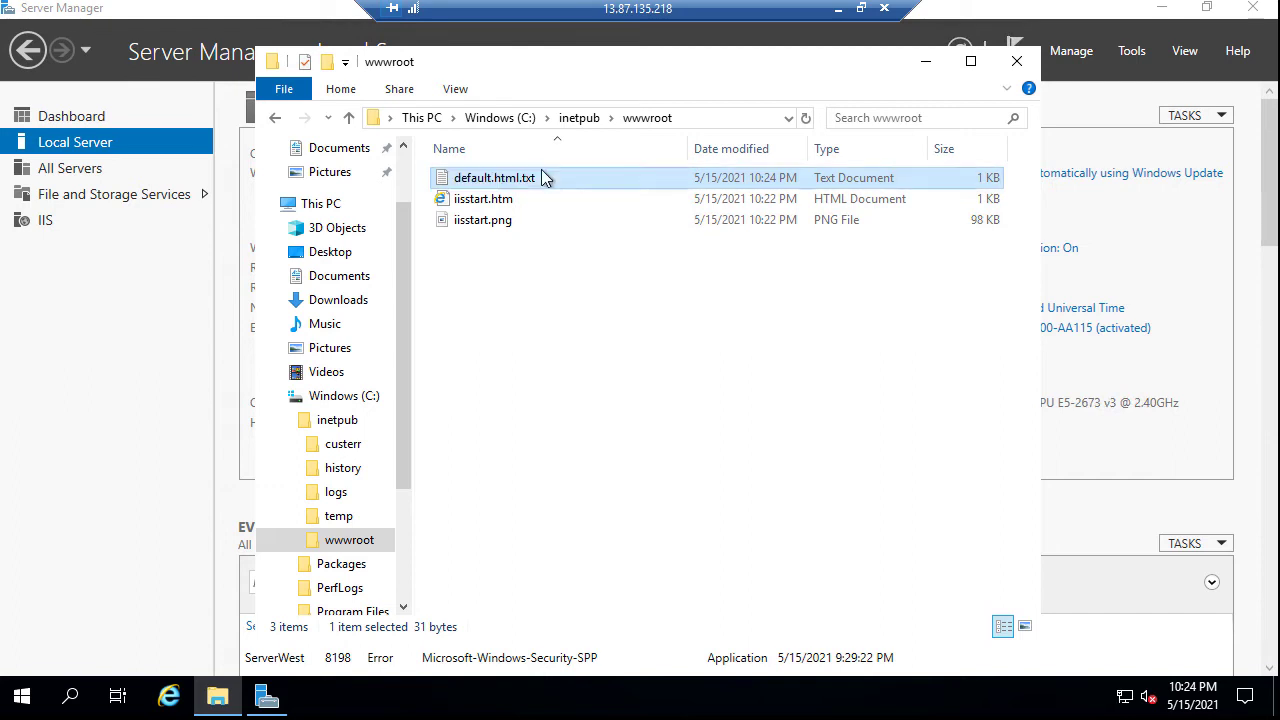
pyautogui.click(542, 180)
pyautogui.click(543, 177)
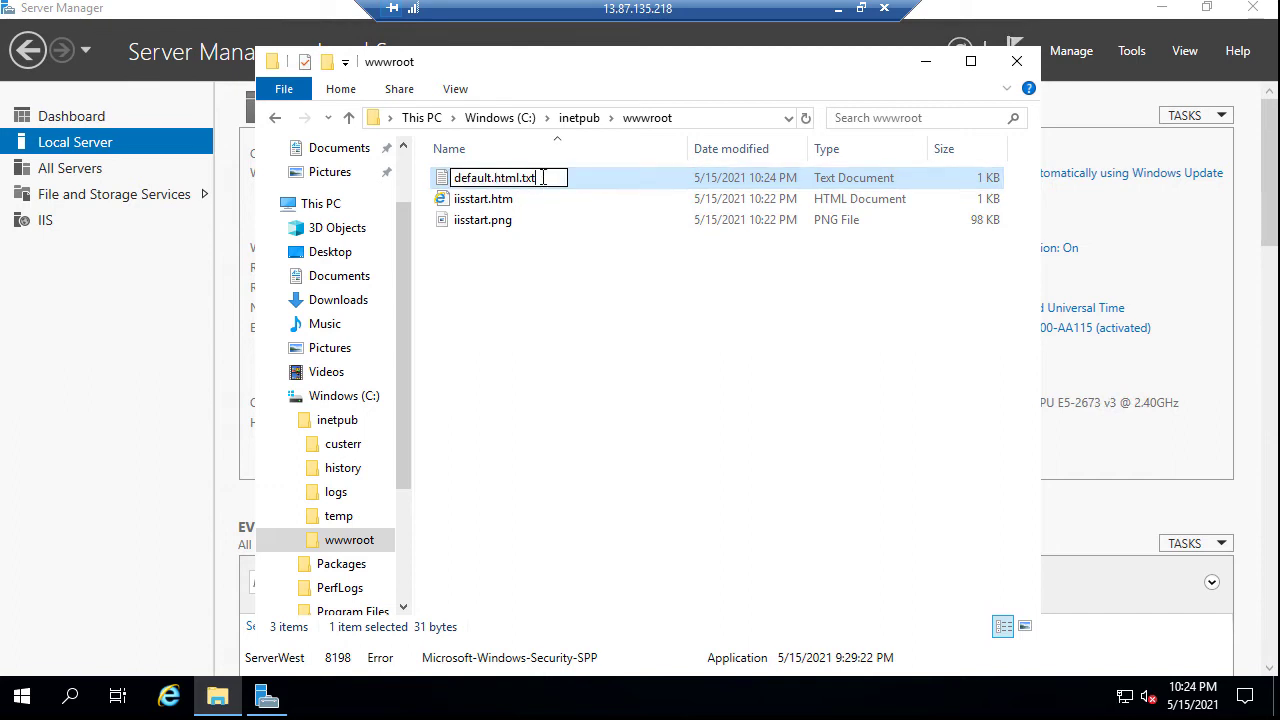
pyautogui.press('BackSpace')
pyautogui.press('BackSpace')
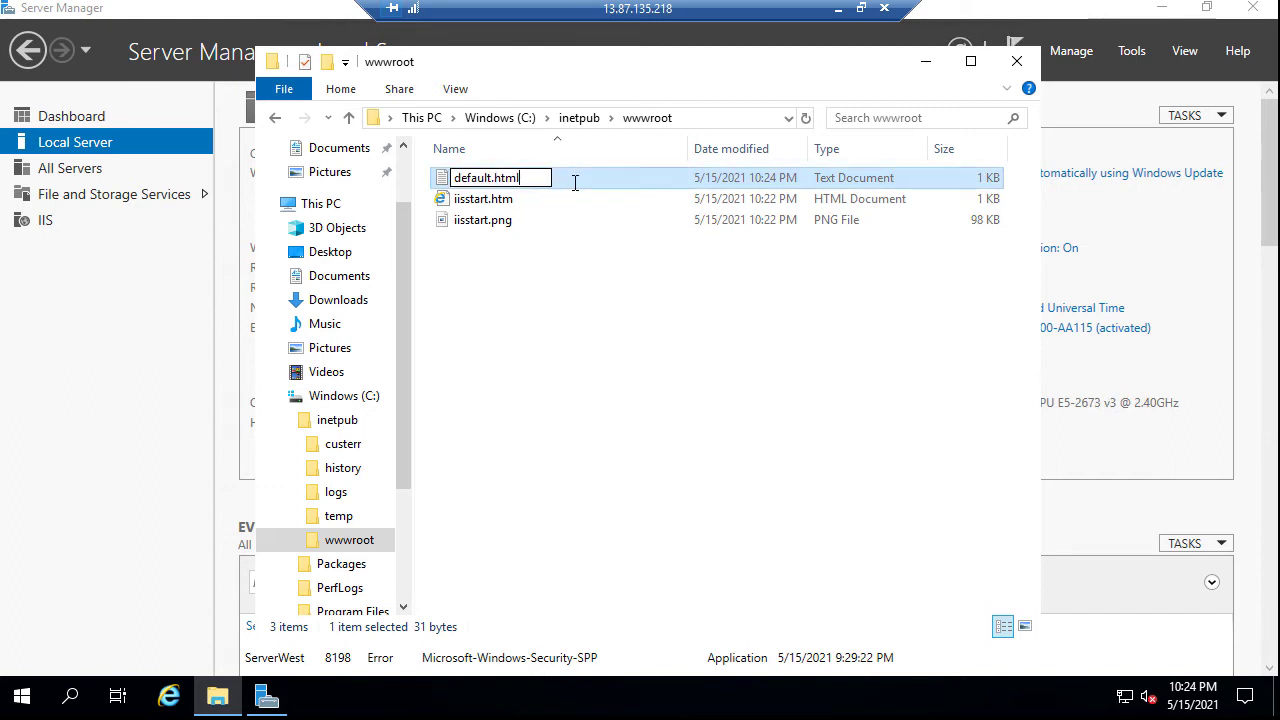
pyautogui.press('Return')
pyautogui.press('Return')
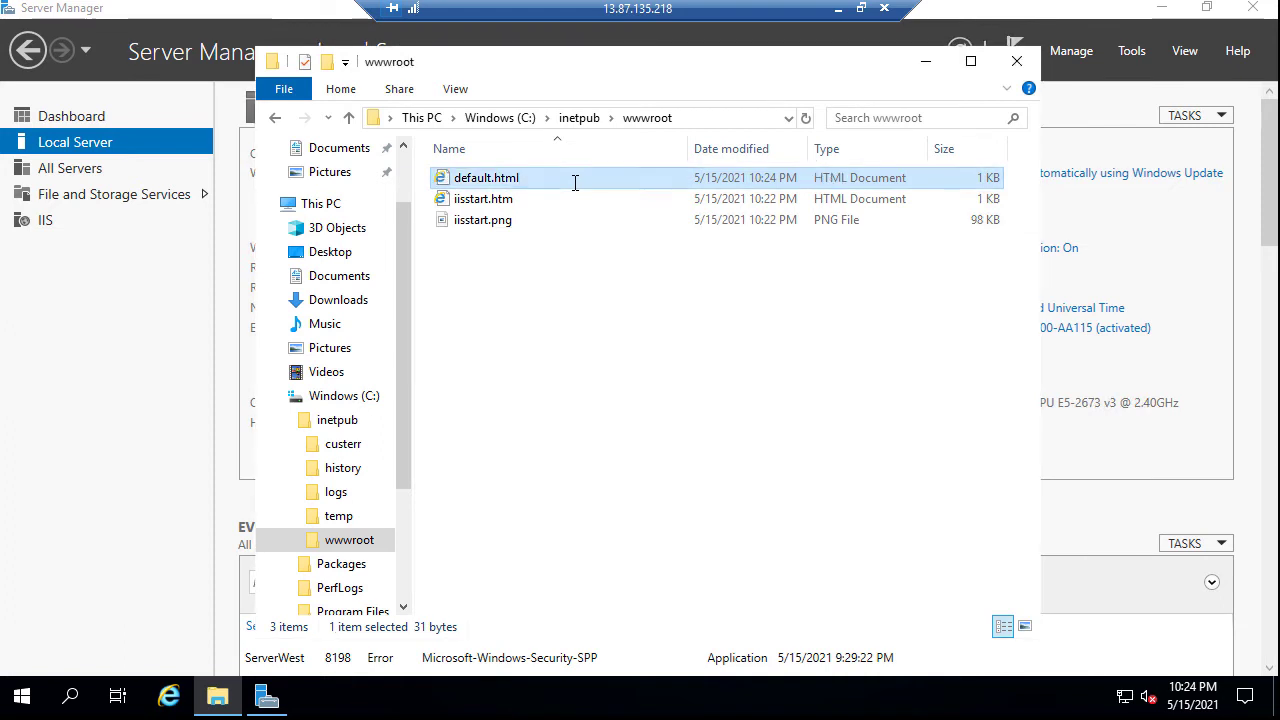
pyautogui.doubleClick(507, 177)
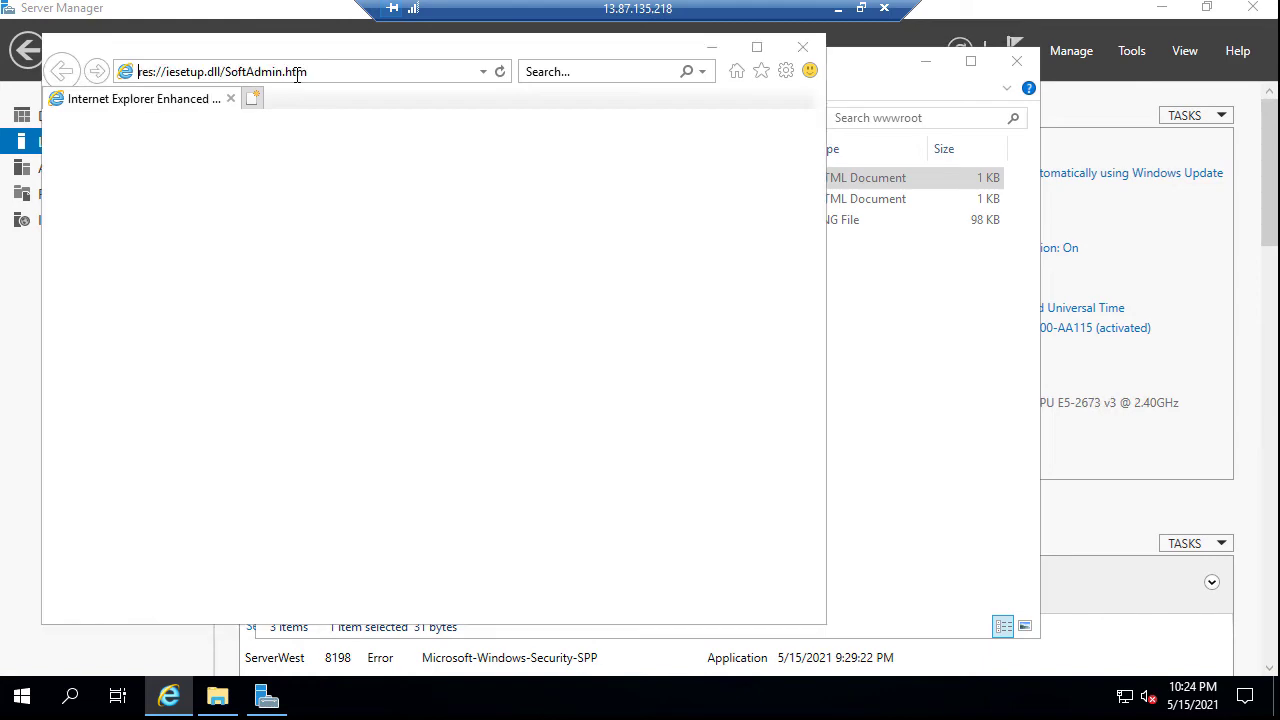
# Load the localhost home page in Internet Explorer
pyautogui.click(330, 74)
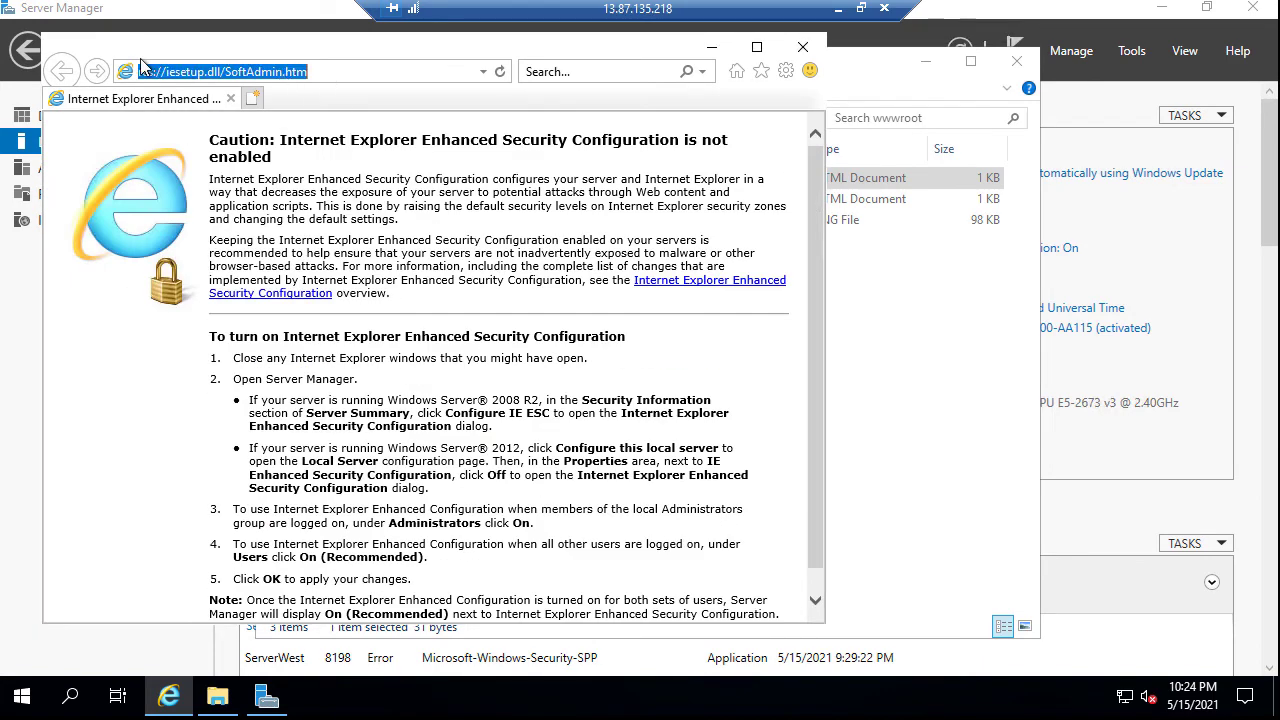
pyautogui.write('localhost')
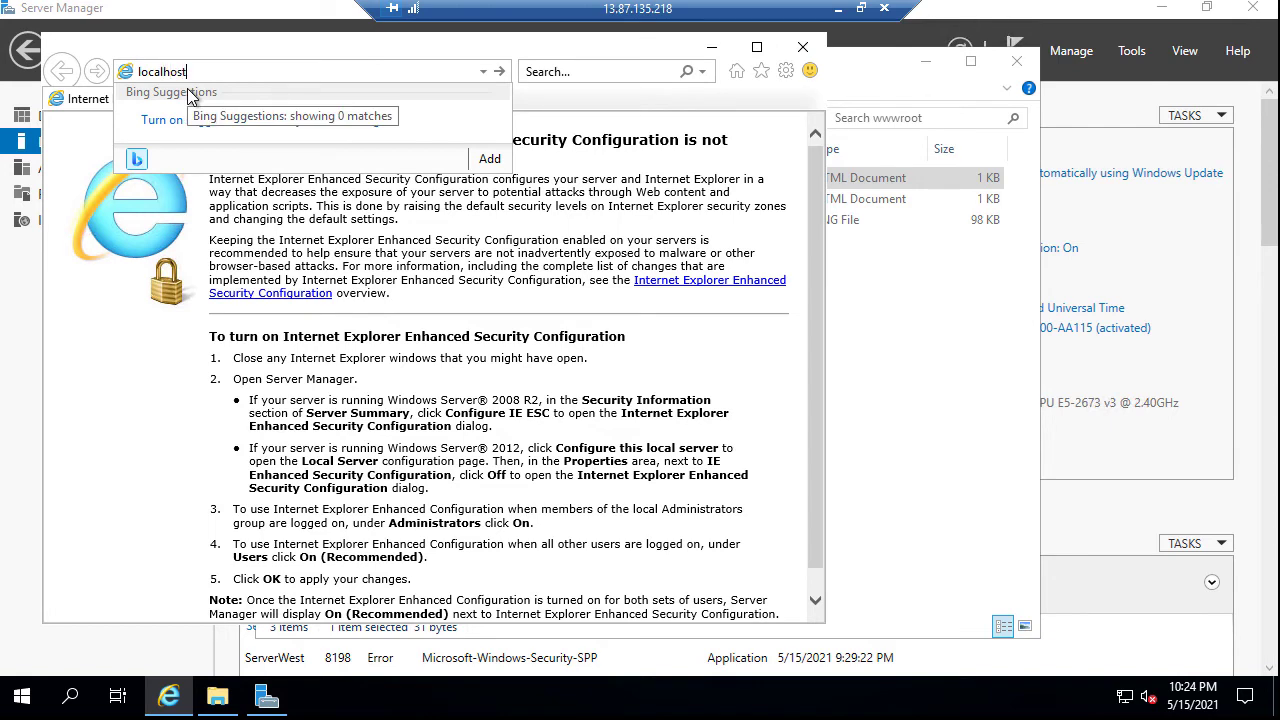
pyautogui.press('Return')
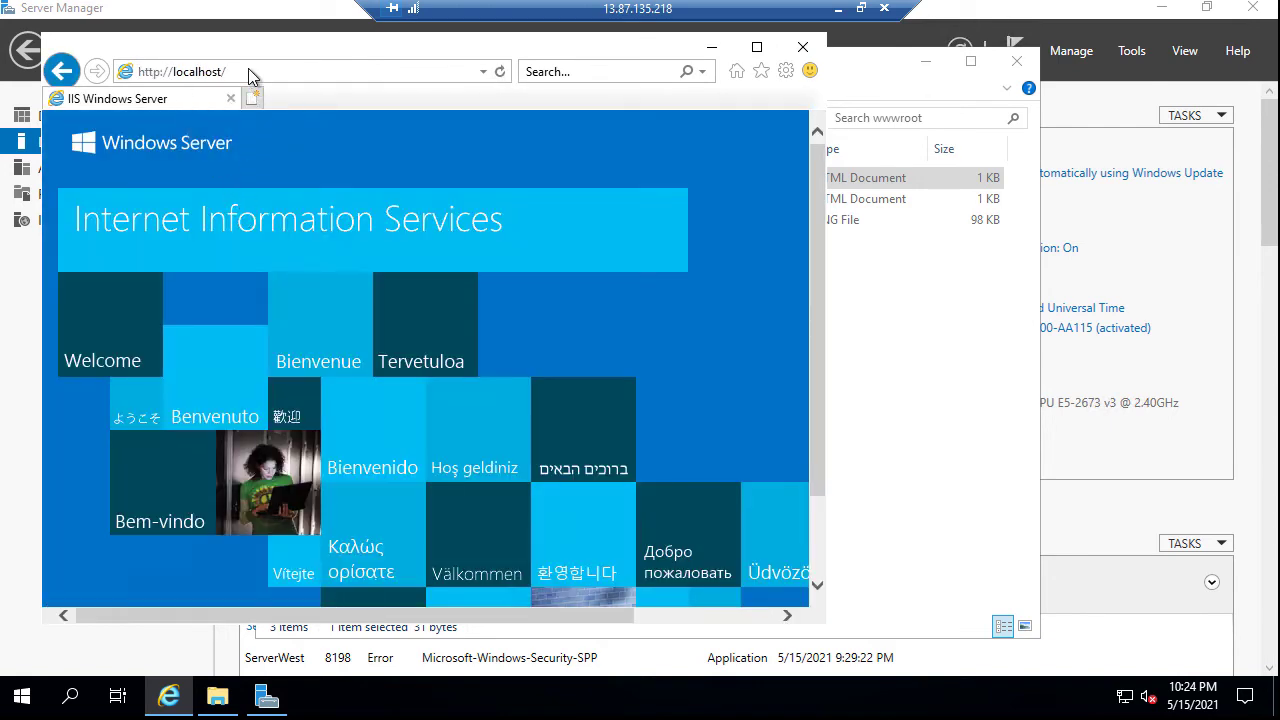
# Load localhost/default.html, check the 'This is WestSub Server' heading, then close the browser and wwwroot window
pyautogui.click(248, 68)
pyautogui.click(248, 68)
pyautogui.write('defu')
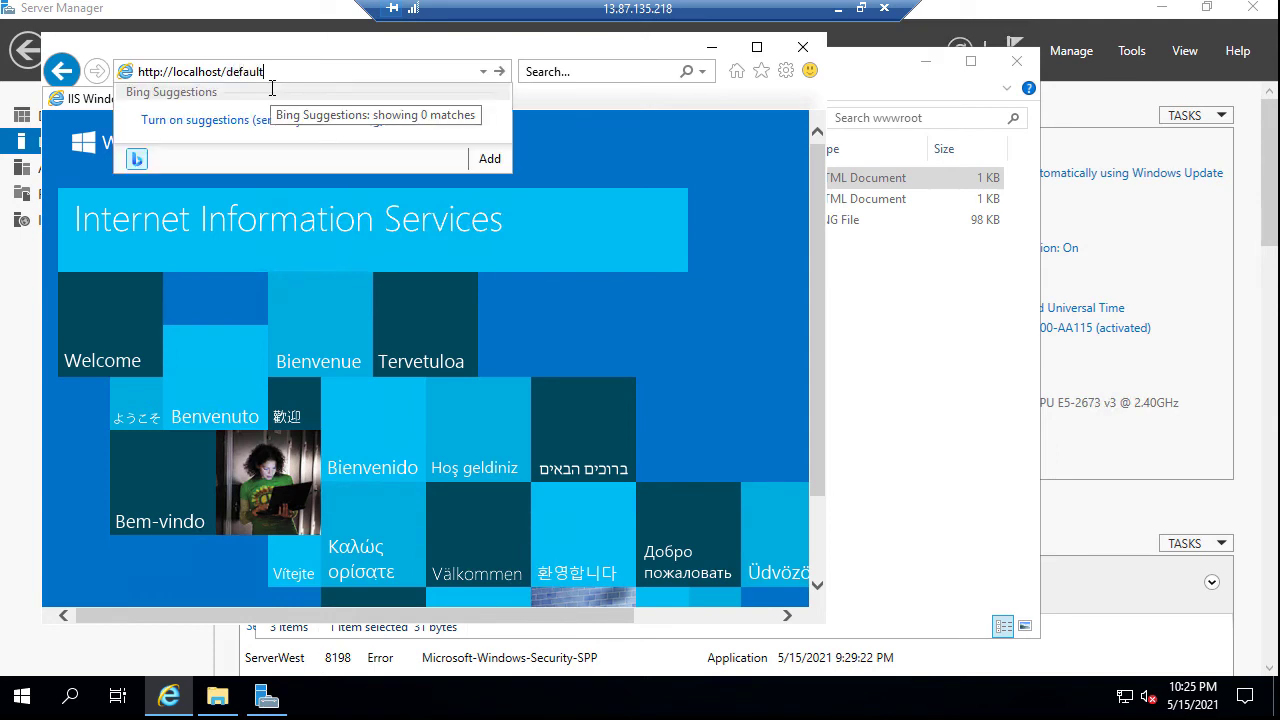
pyautogui.press('Return')
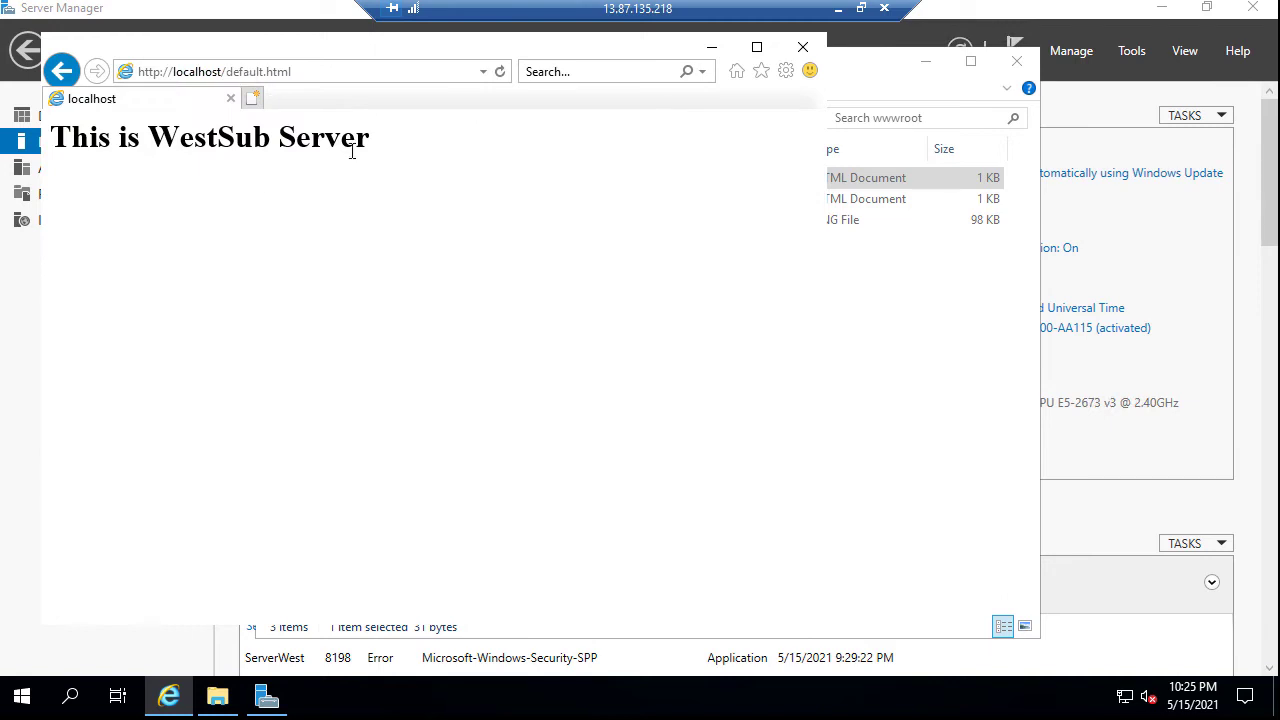
pyautogui.moveTo(371, 143); pyautogui.dragTo(22, 120)
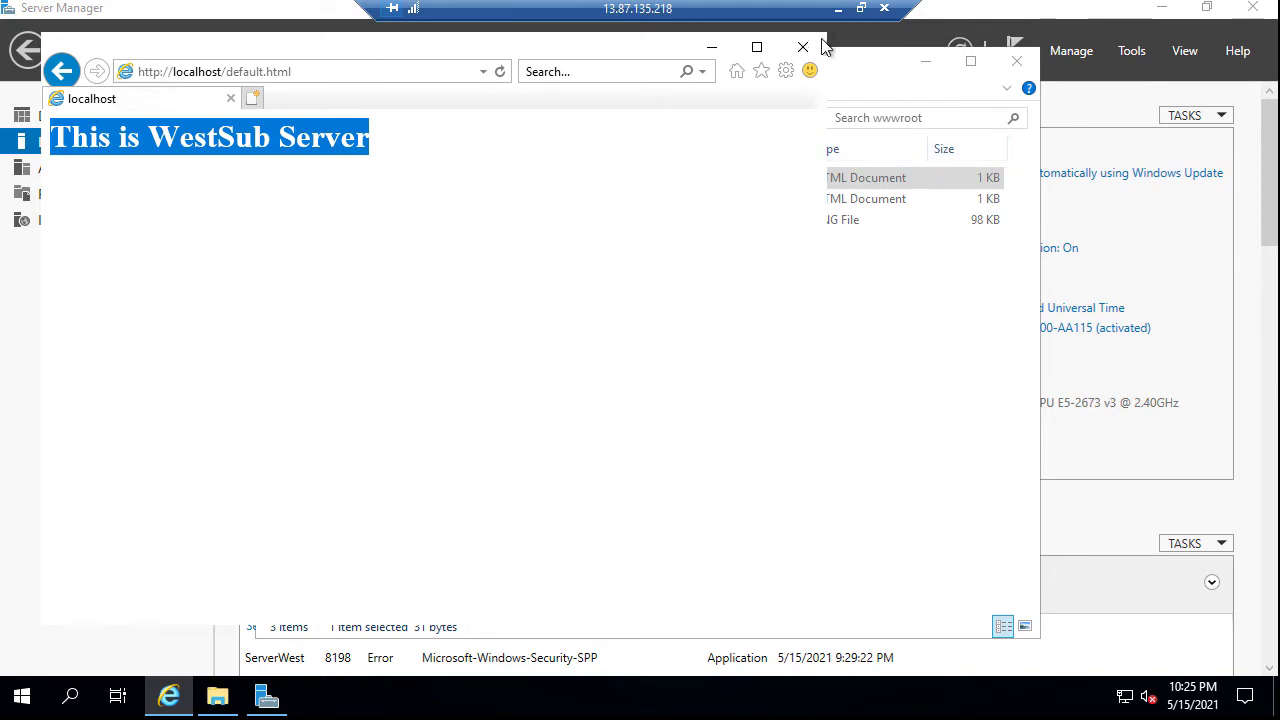
pyautogui.click(806, 48)
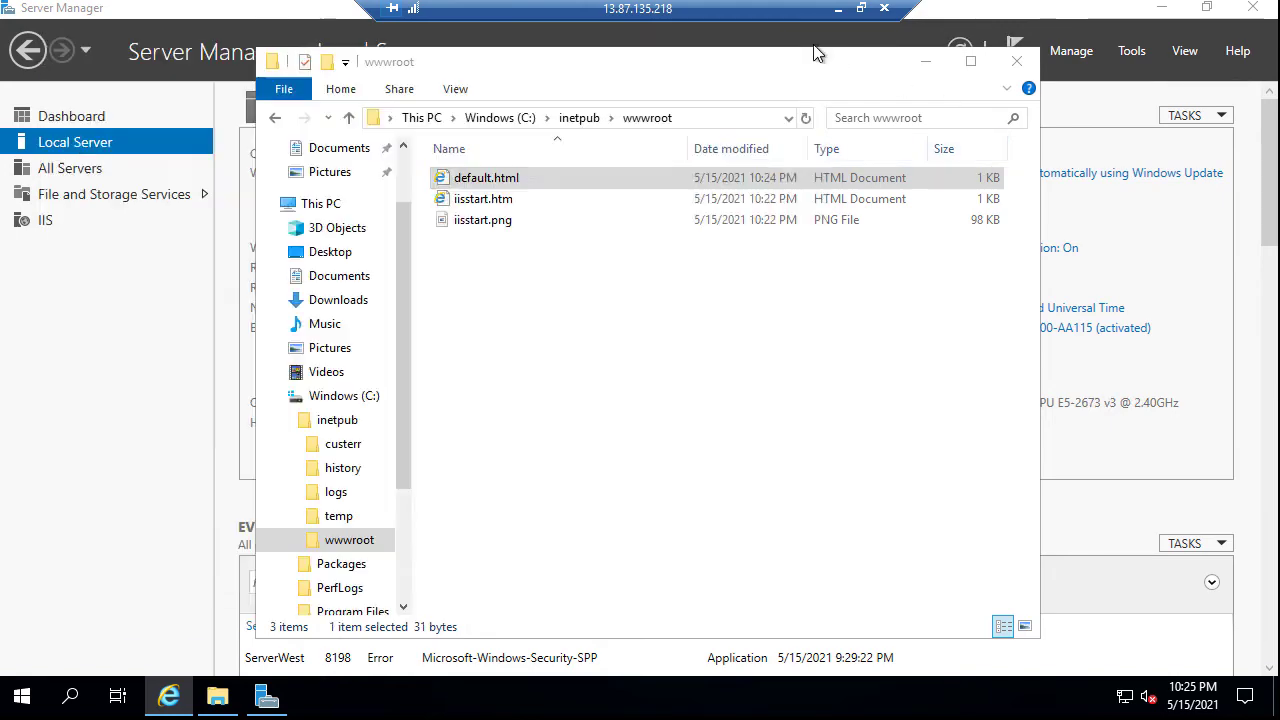
pyautogui.click(1019, 61)
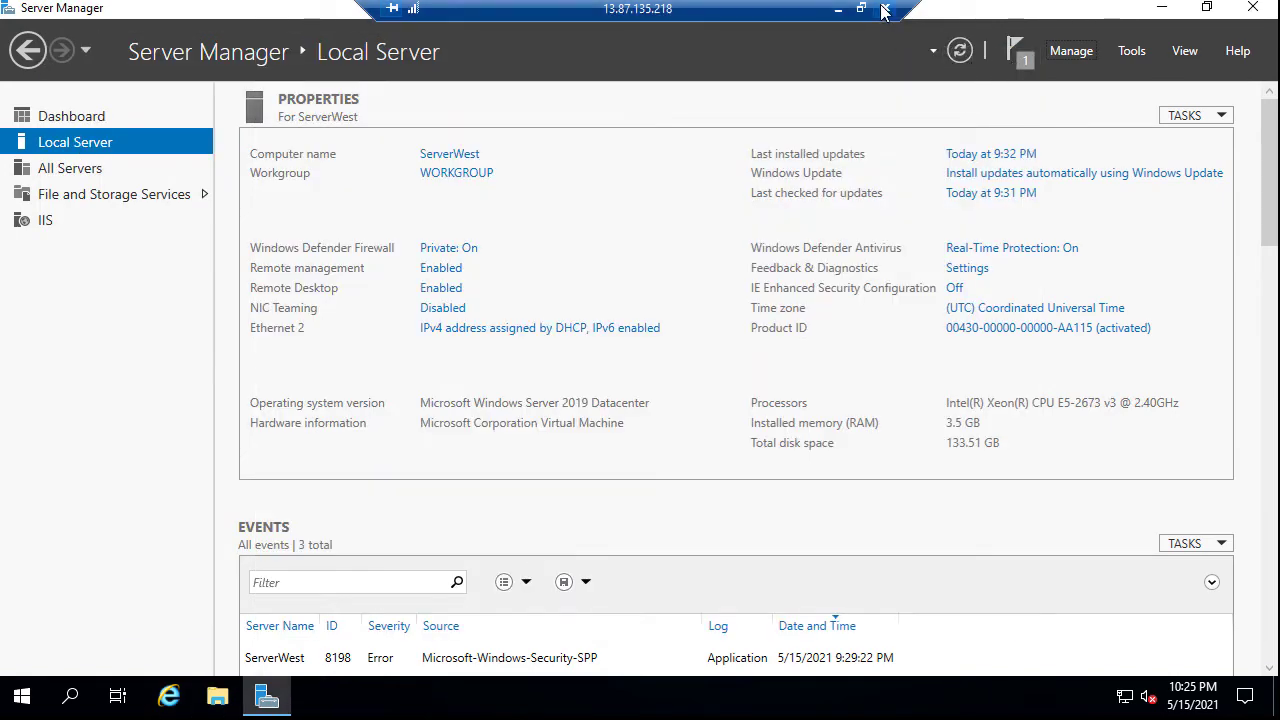
# Disconnect the ServerWest Remote Desktop session and return to the Virtual machines list, selecting Workstation's public IP
pyautogui.click(884, 8)
pyautogui.click(701, 390)
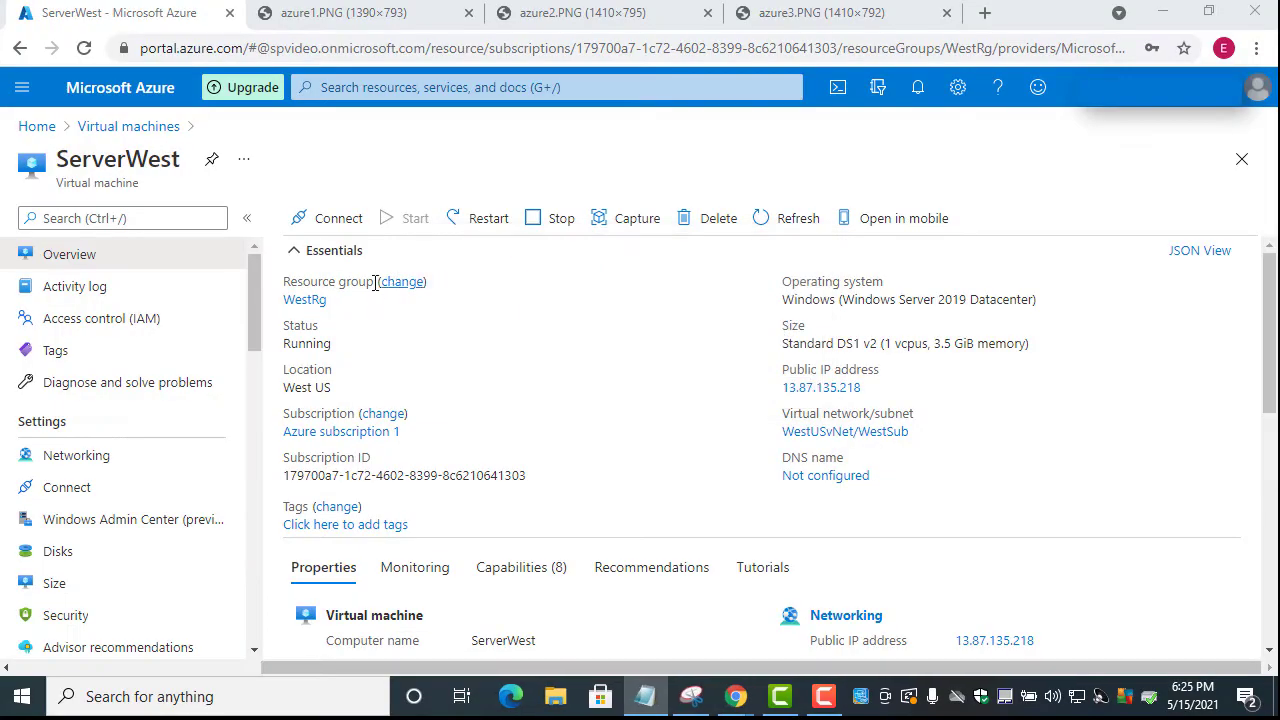
pyautogui.click(118, 128)
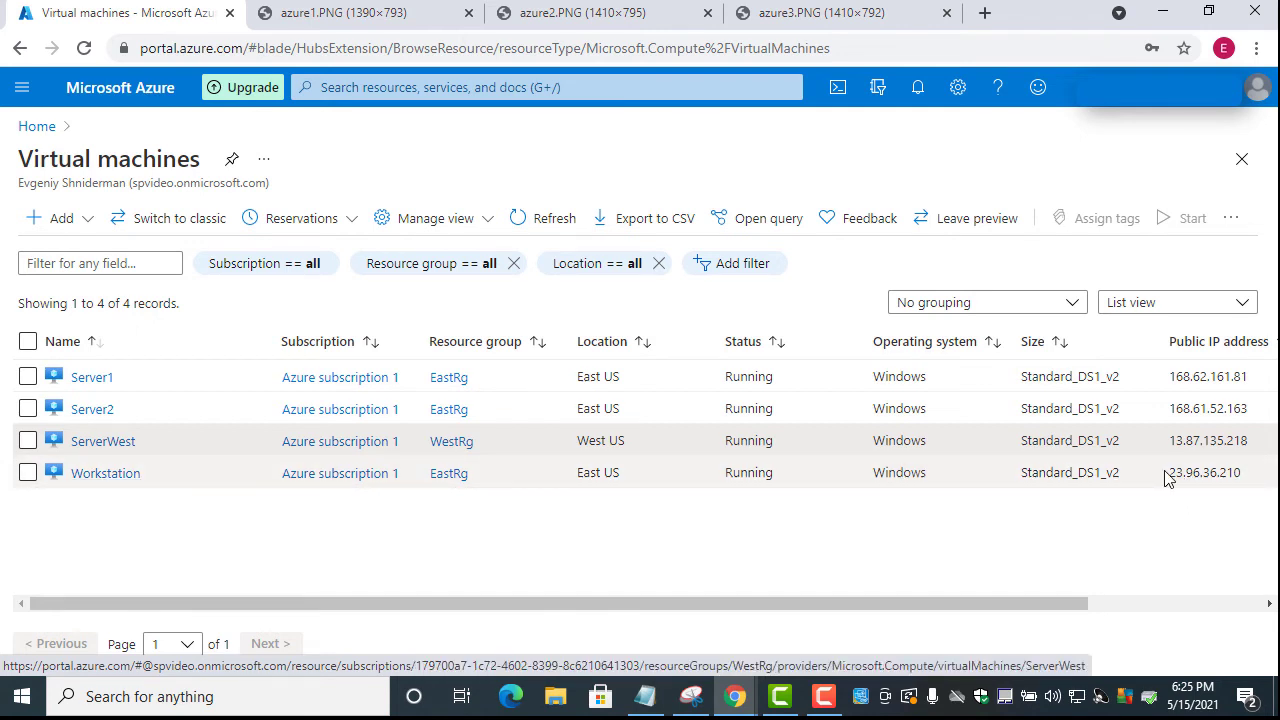
pyautogui.doubleClick(1205, 473)
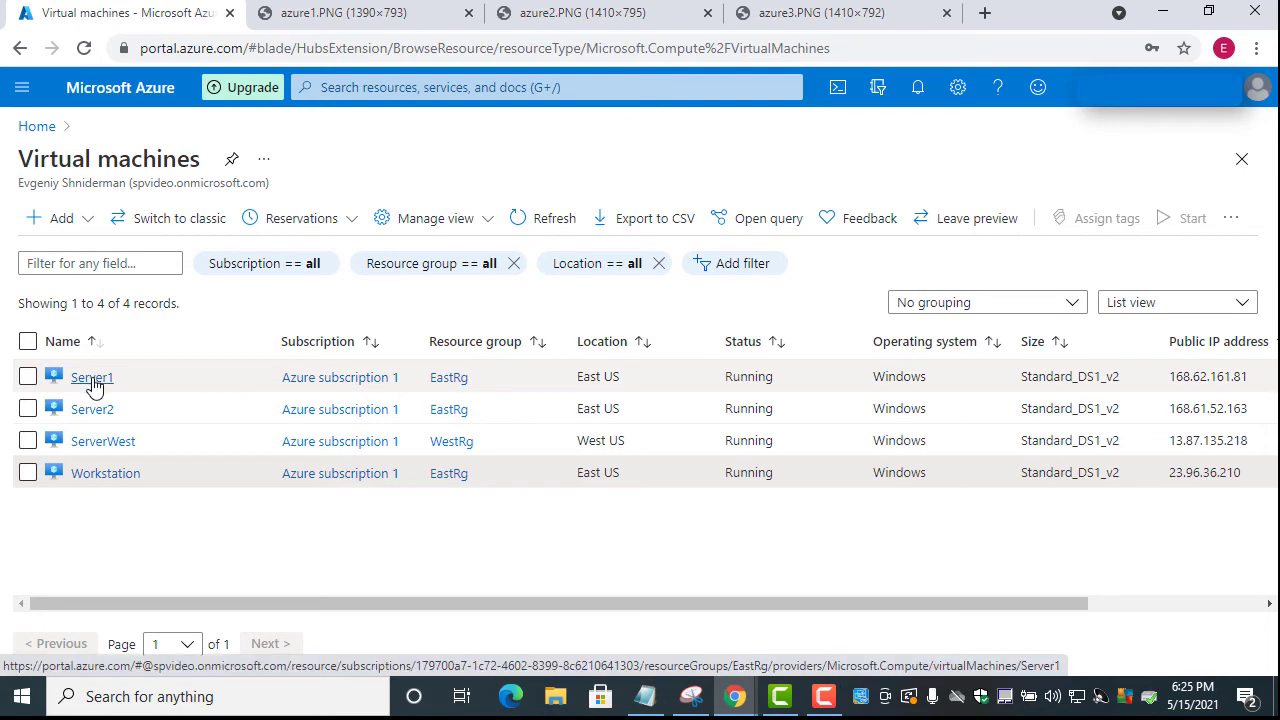
# Open Server1's Networking page and review its Server1-nsg inbound port rules
pyautogui.click(92, 378)
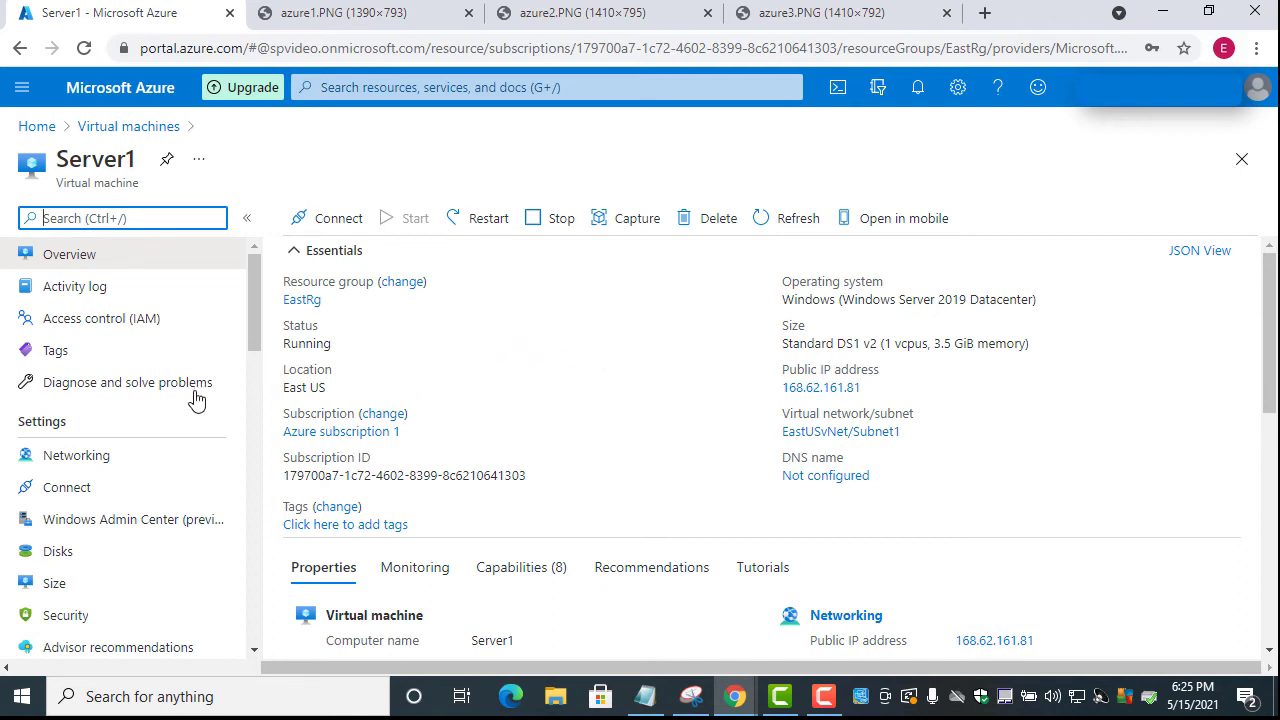
pyautogui.click(76, 458)
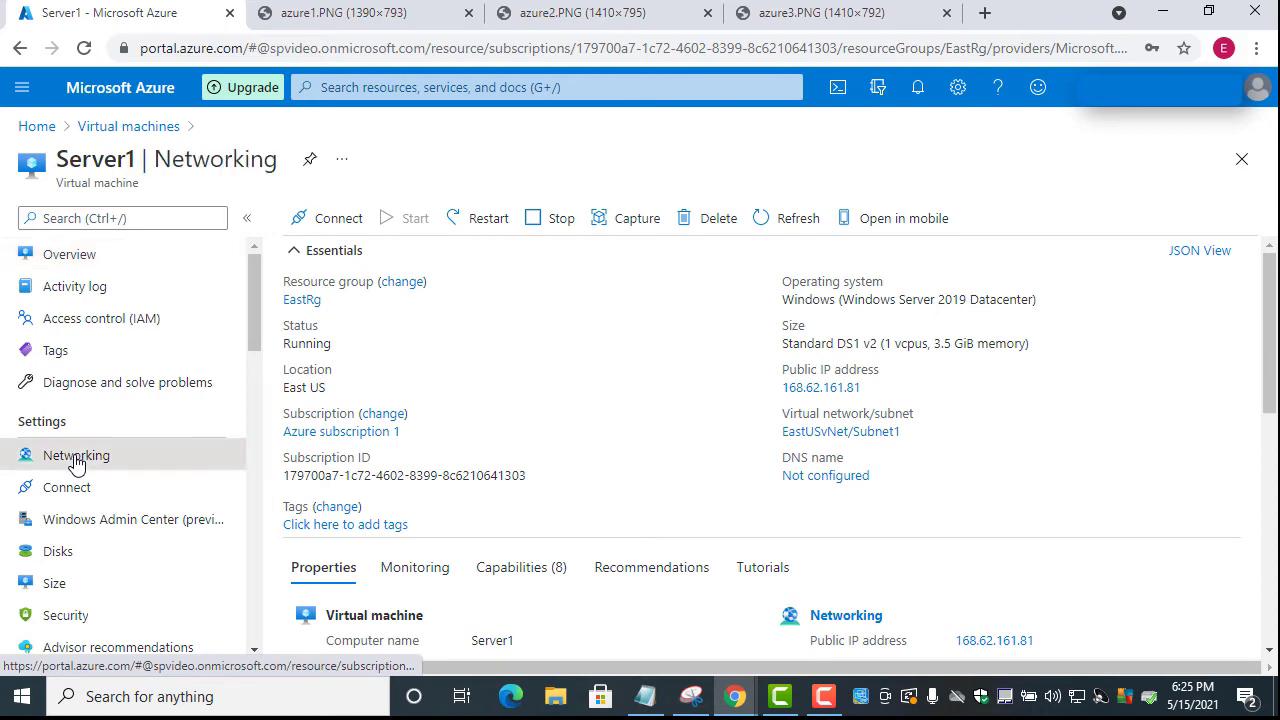
pyautogui.scroll(-2, 754, 430)
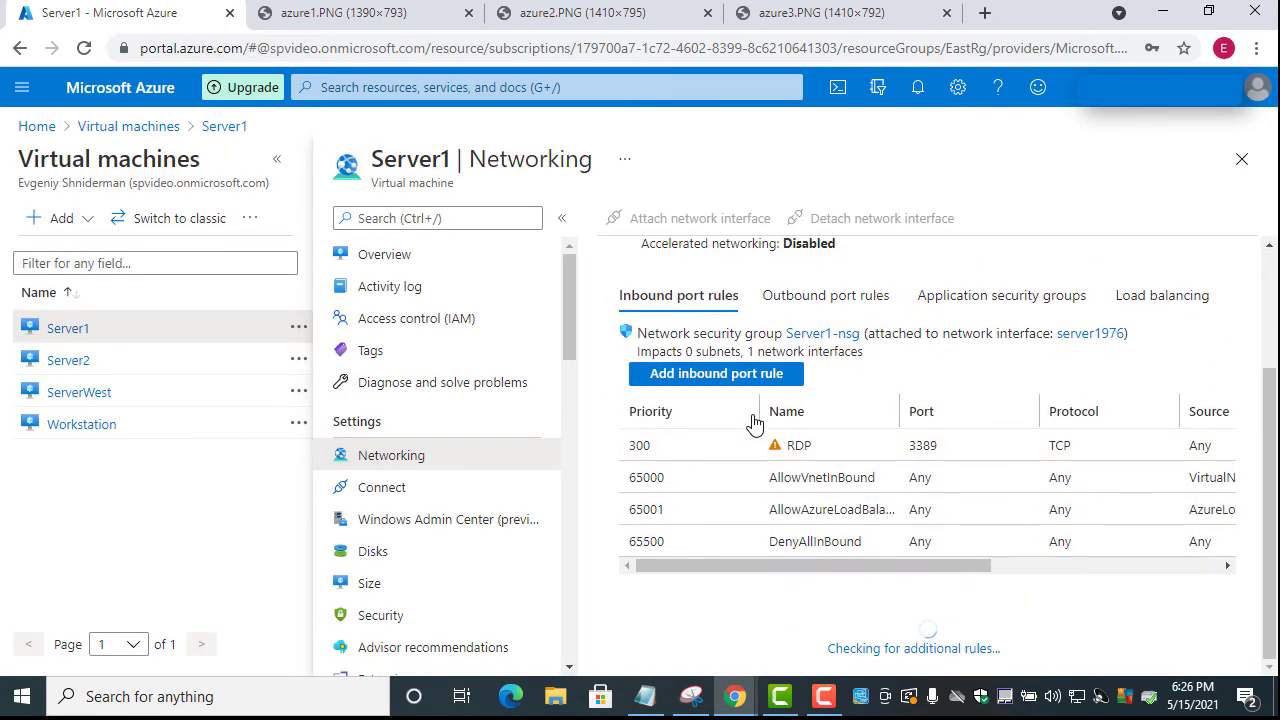
pyautogui.scroll(2, 754, 425)
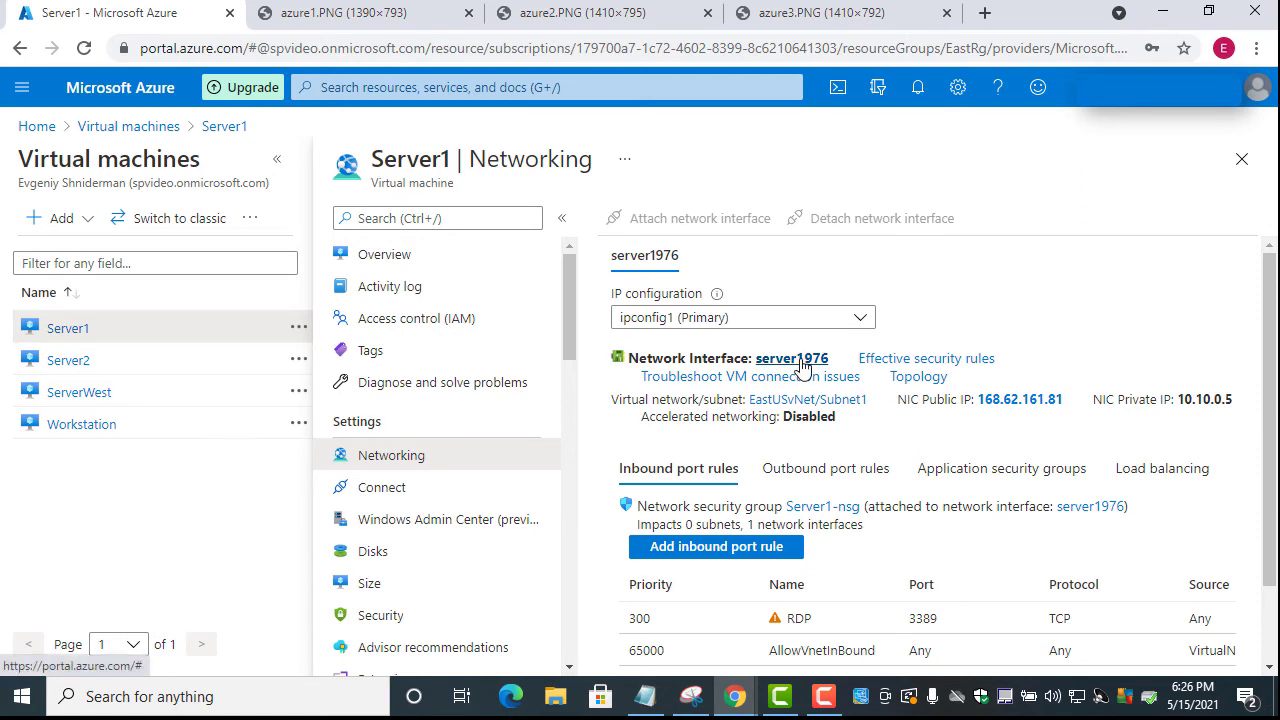
# Open the ipconfig1 settings on Server1's network interface server1976
pyautogui.click(803, 366)
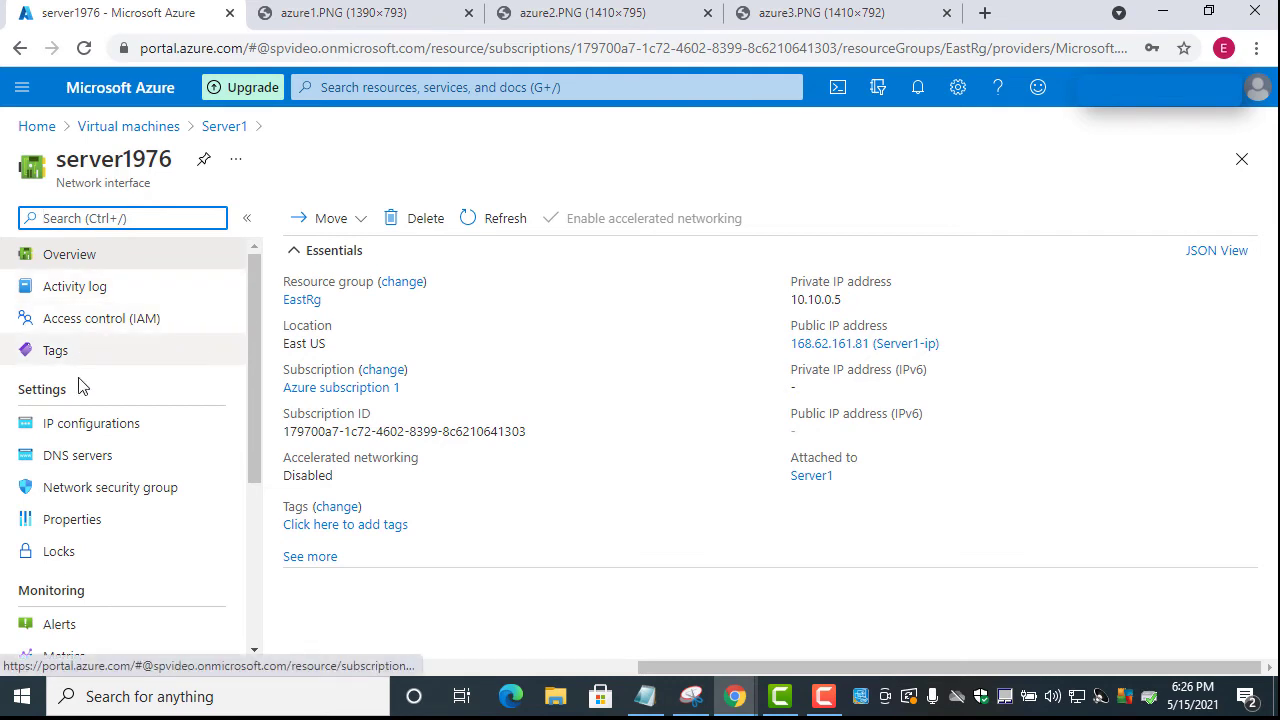
pyautogui.click(100, 426)
pyautogui.click(100, 426)
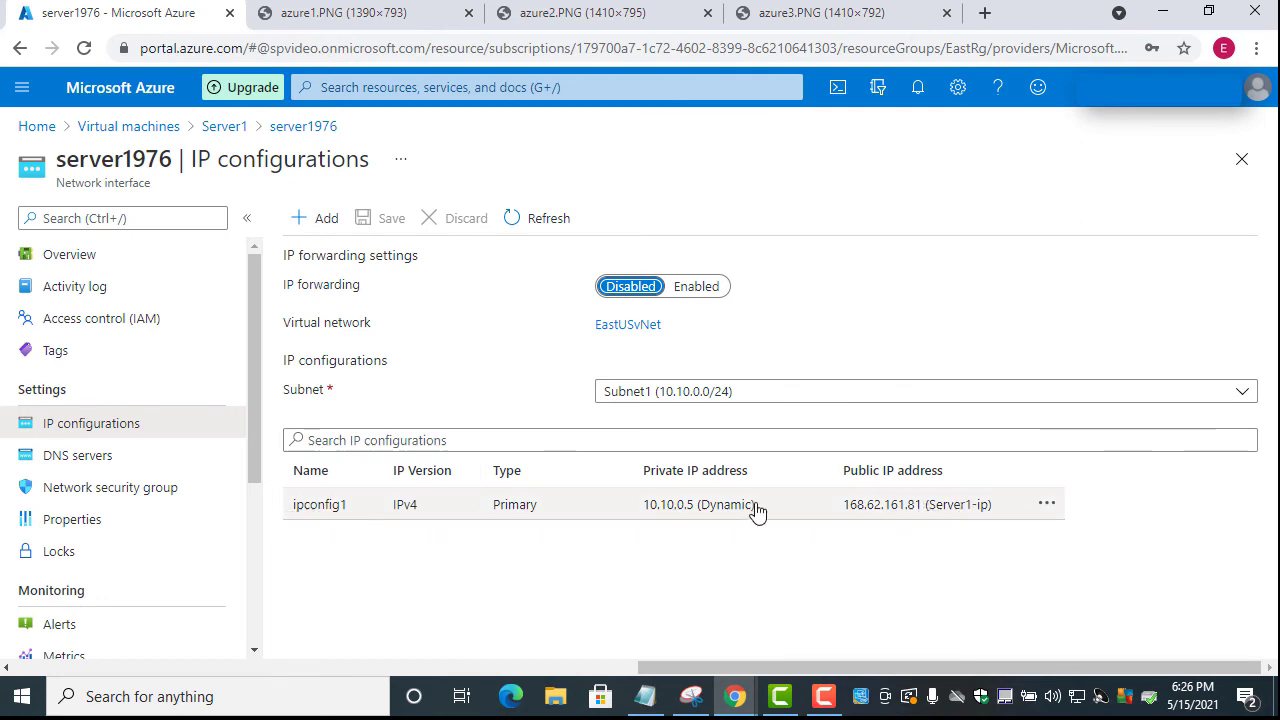
pyautogui.click(1047, 506)
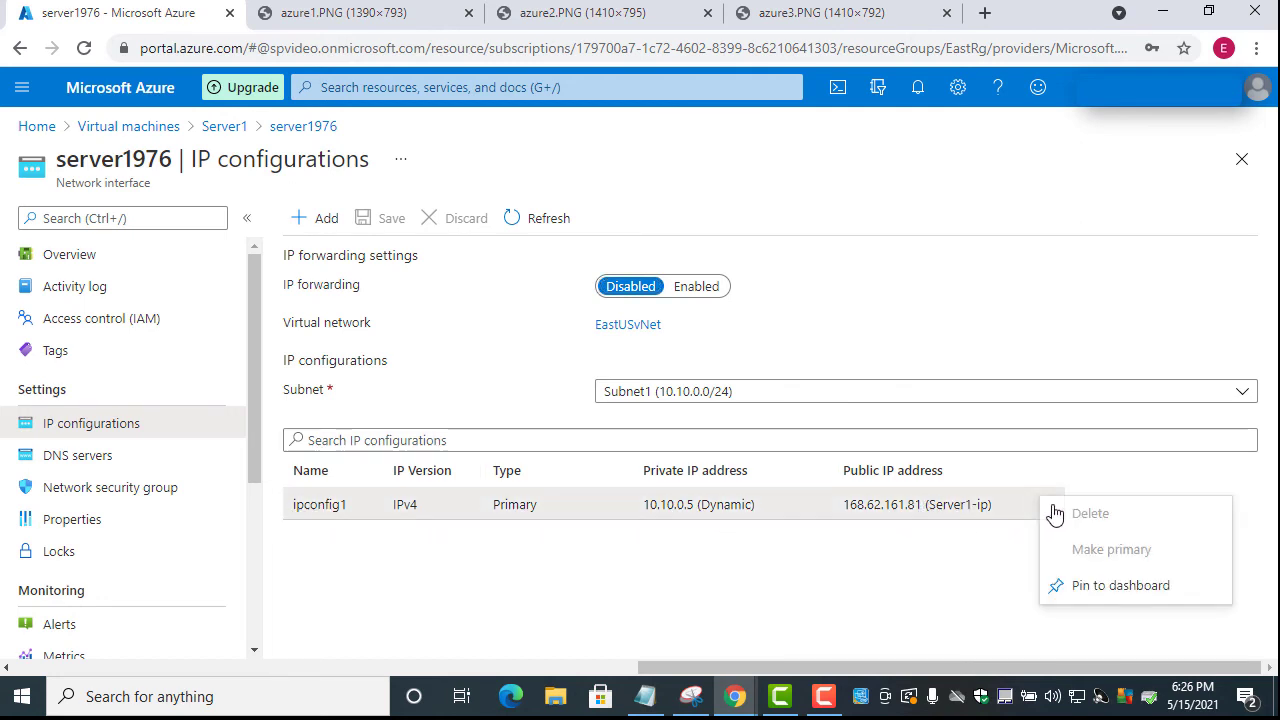
pyautogui.click(1040, 515)
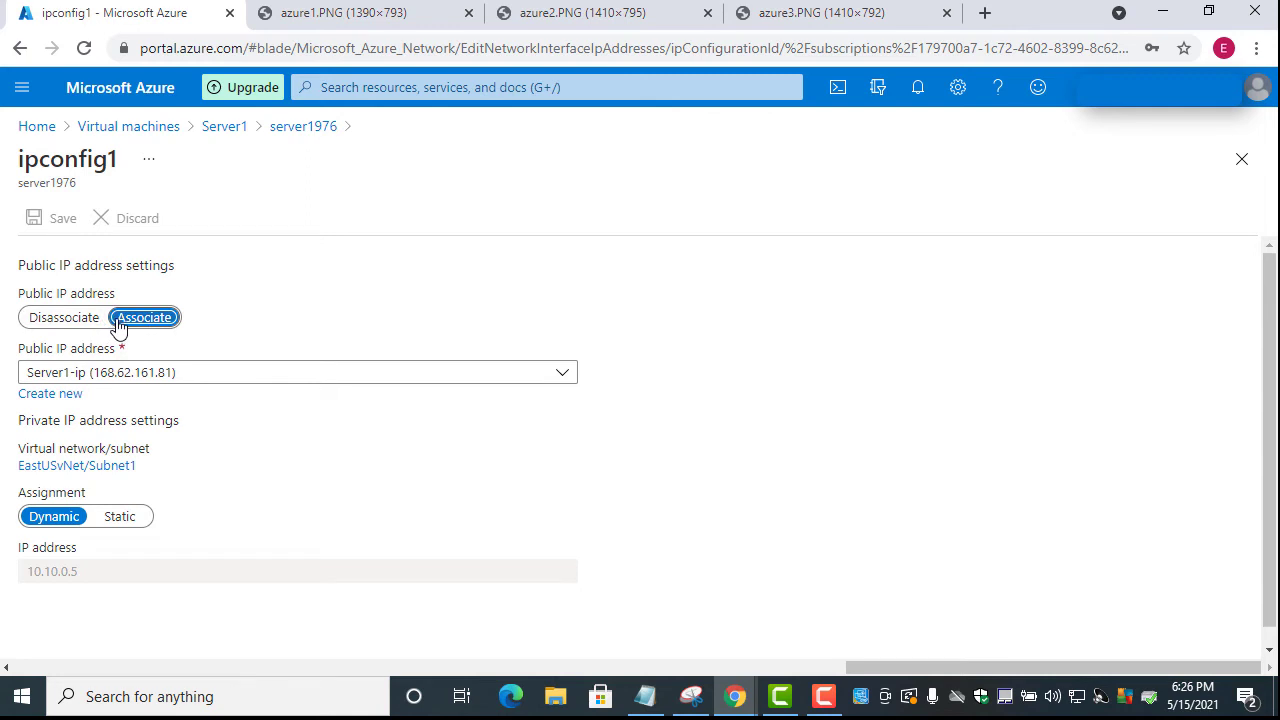
# Disassociate the public IP from ipconfig1, save, and return to the Virtual machines list
pyautogui.click(52, 325)
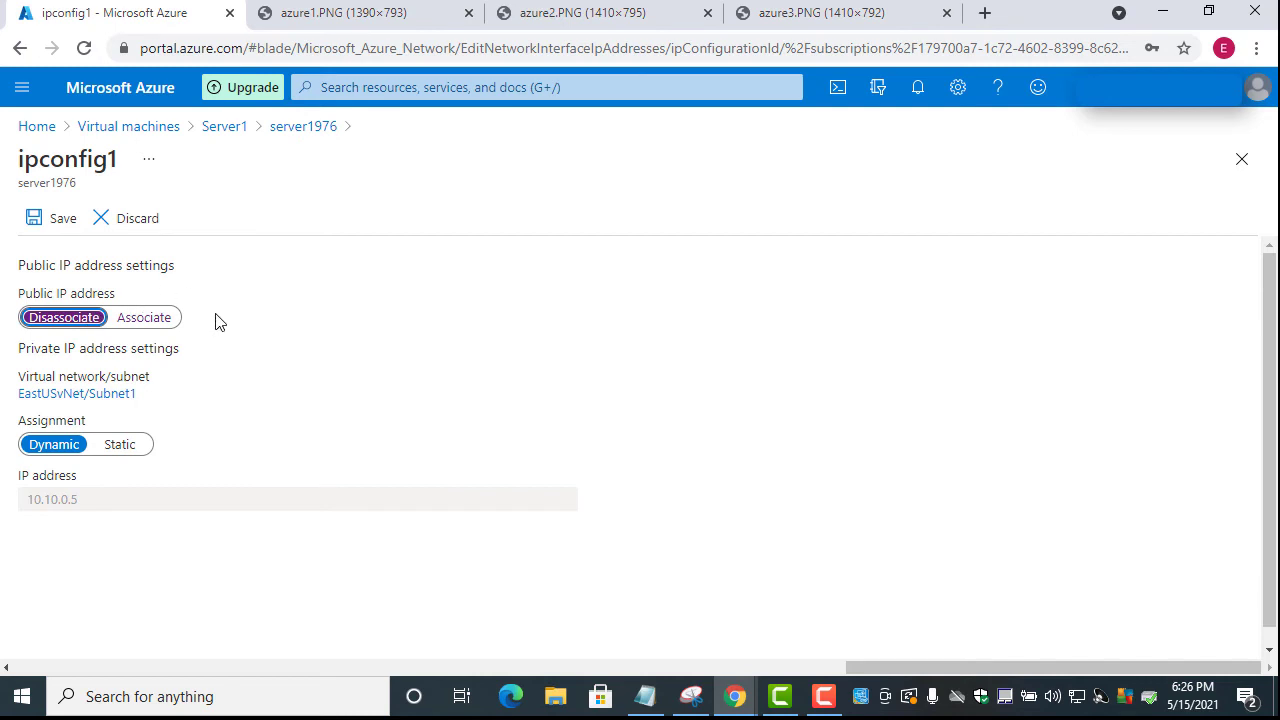
pyautogui.click(57, 222)
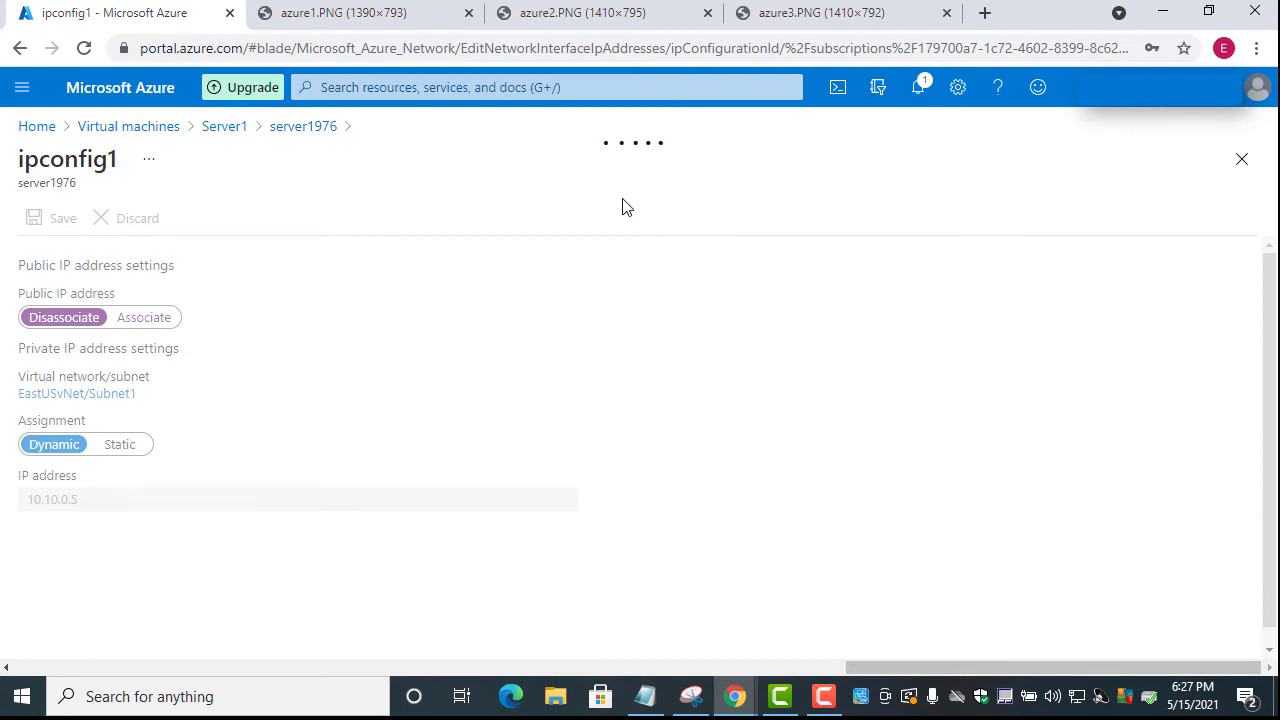
pyautogui.click(117, 127)
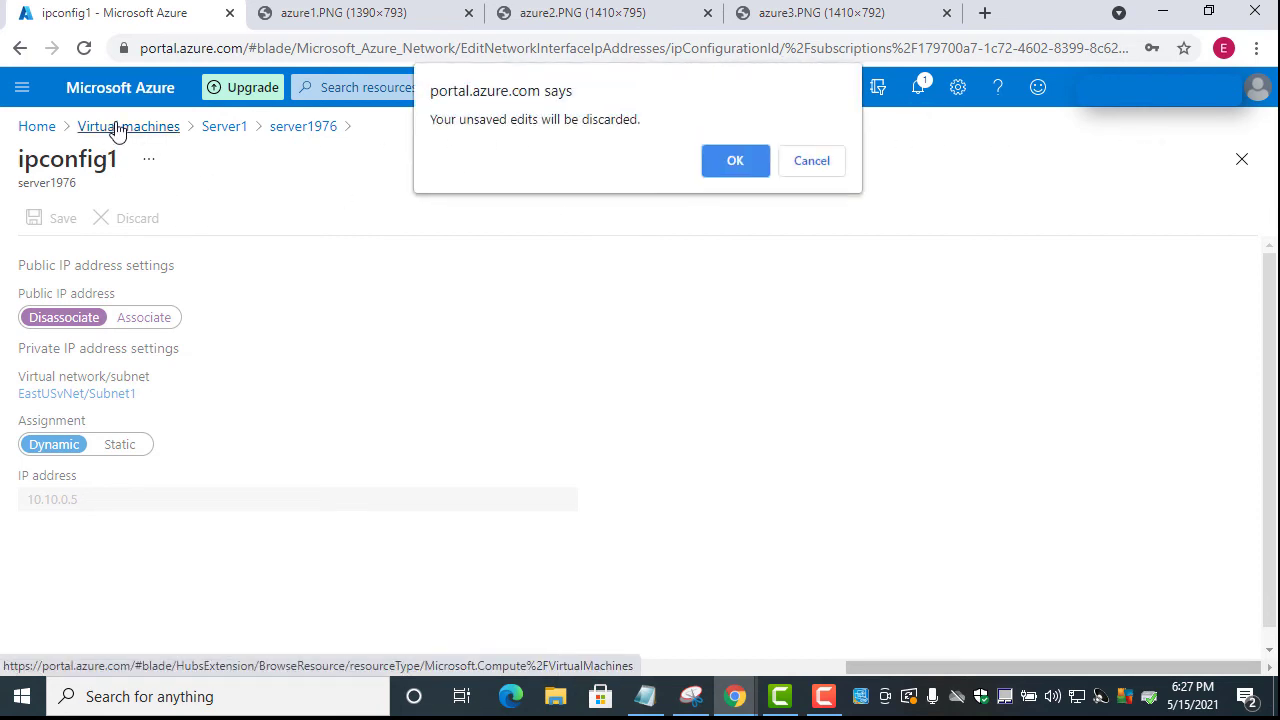
pyautogui.click(735, 163)
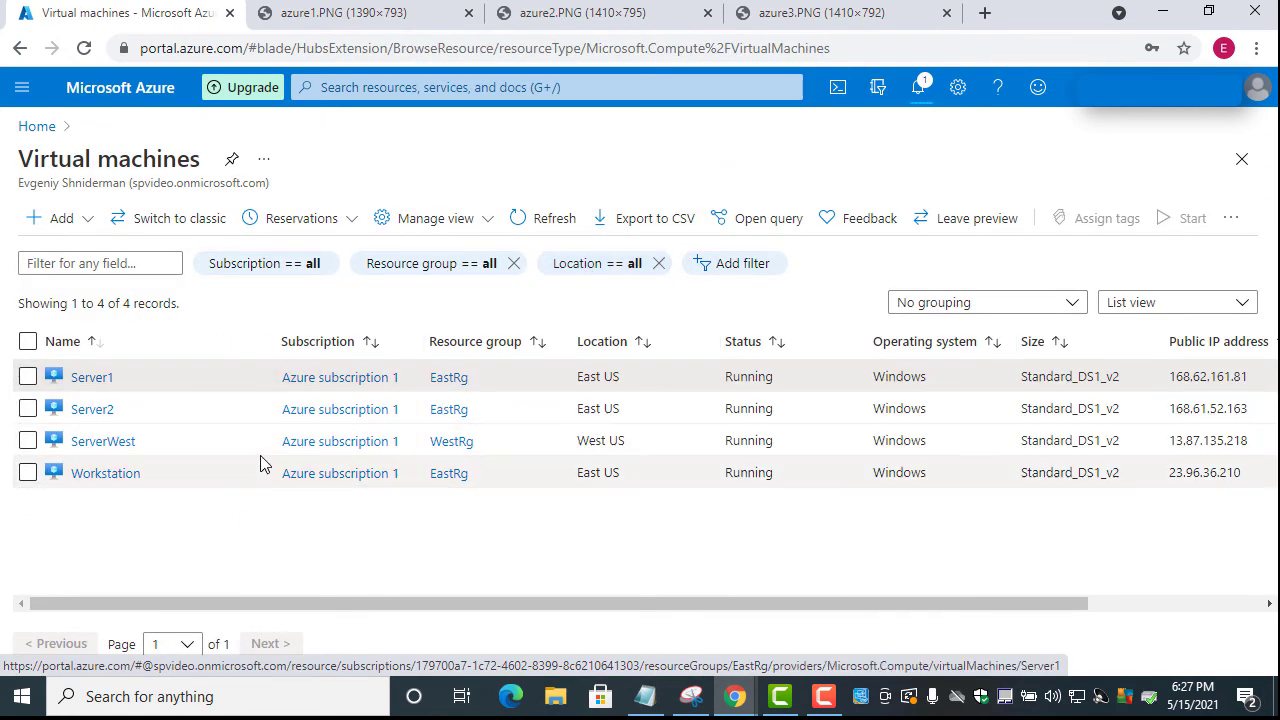
# Check the notifications, then open ipconfig1 on Server2's network interface server2681
pyautogui.click(919, 93)
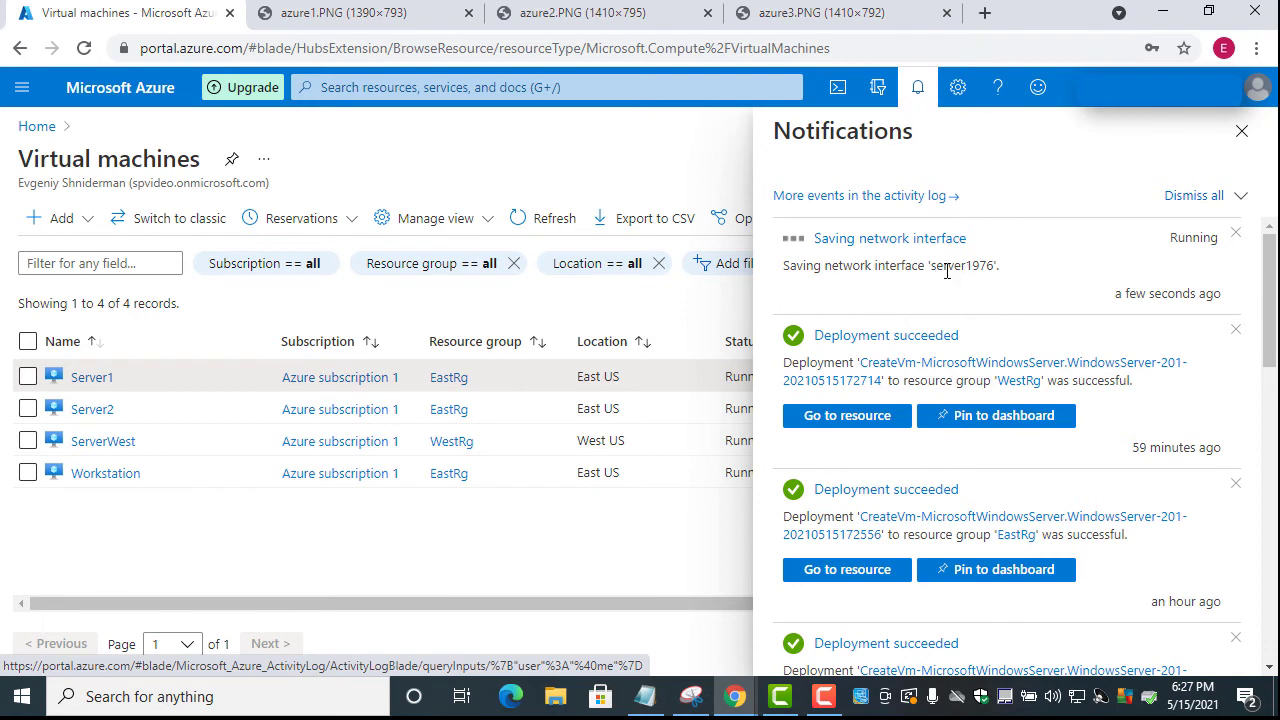
pyautogui.moveTo(973, 266); pyautogui.dragTo(949, 268)
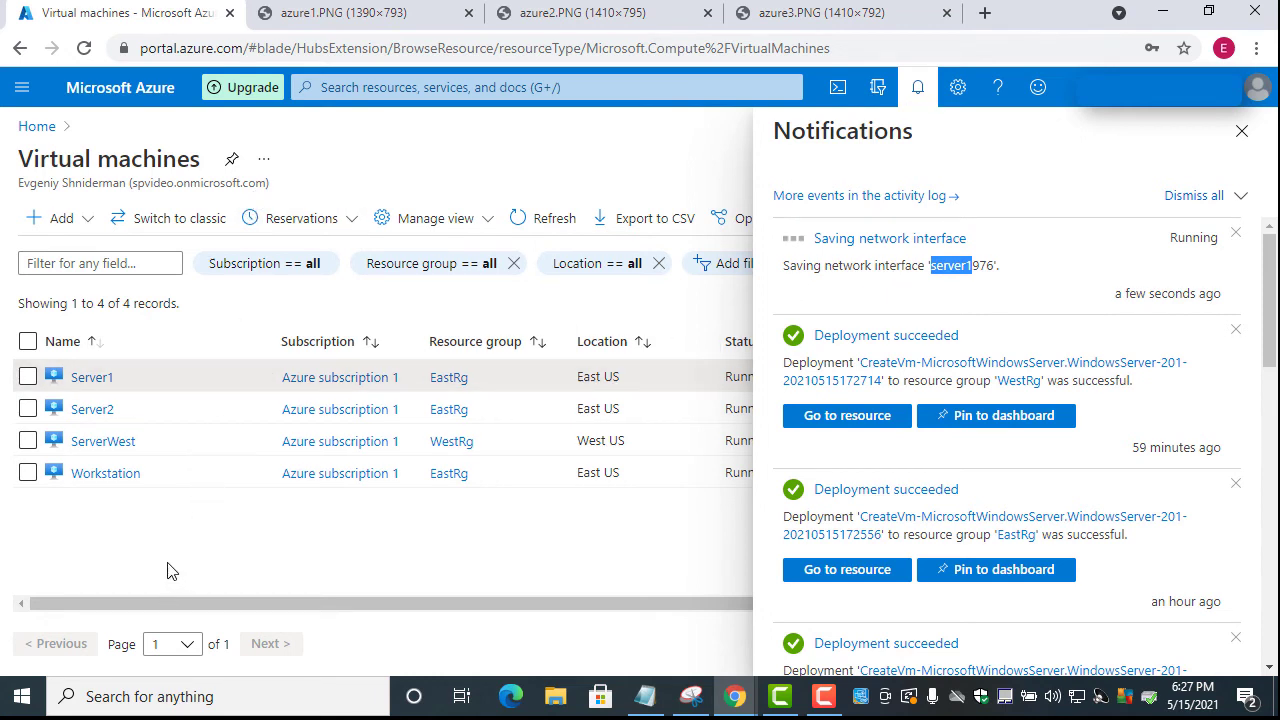
pyautogui.click(96, 410)
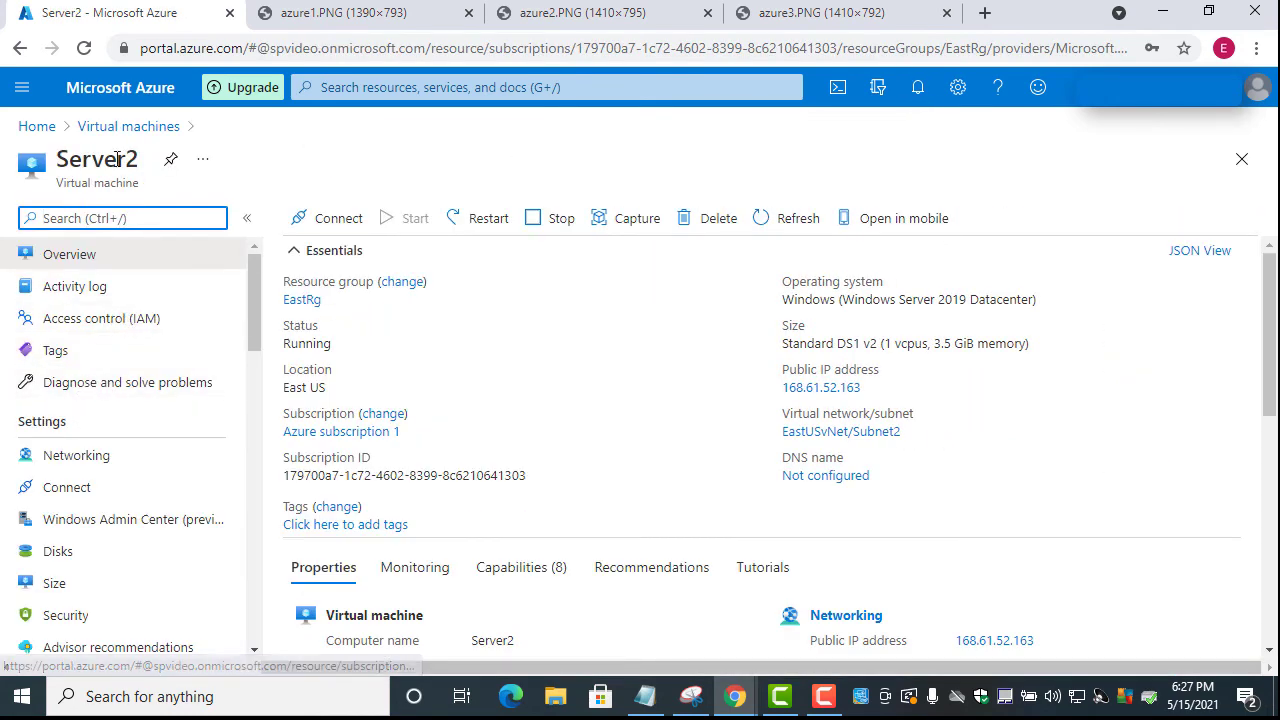
pyautogui.click(113, 464)
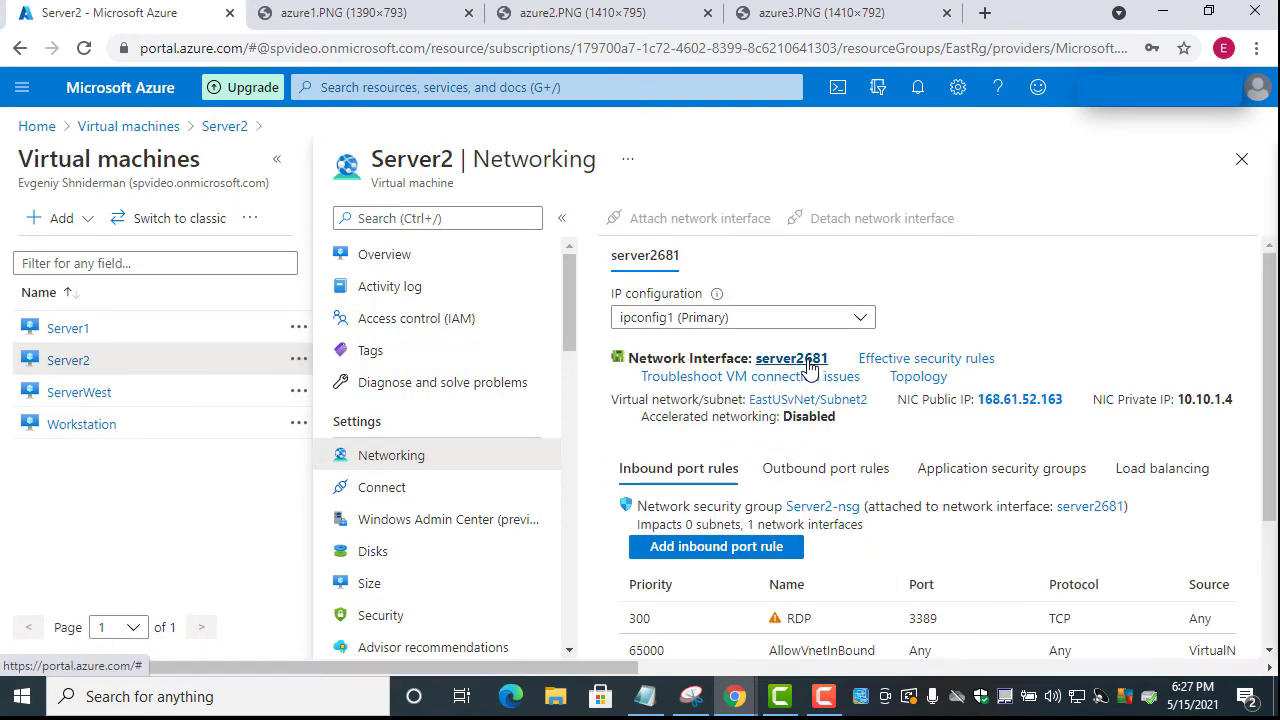
pyautogui.click(805, 361)
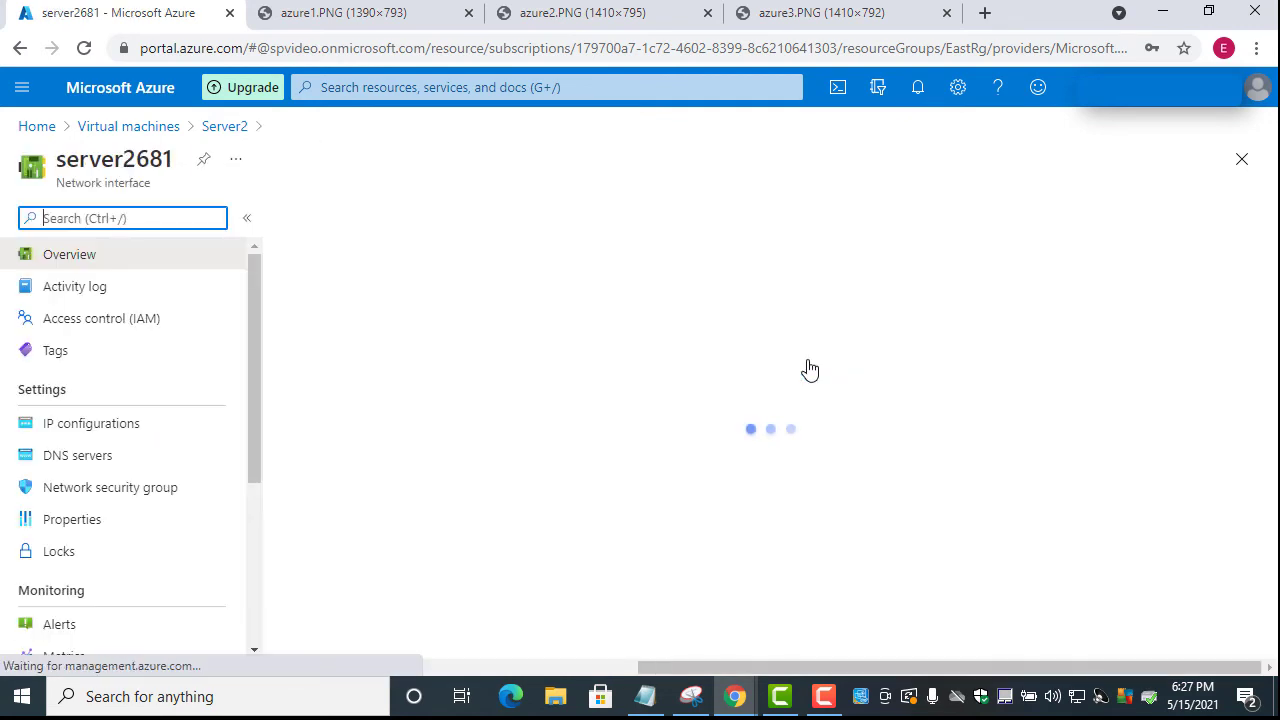
pyautogui.click(92, 428)
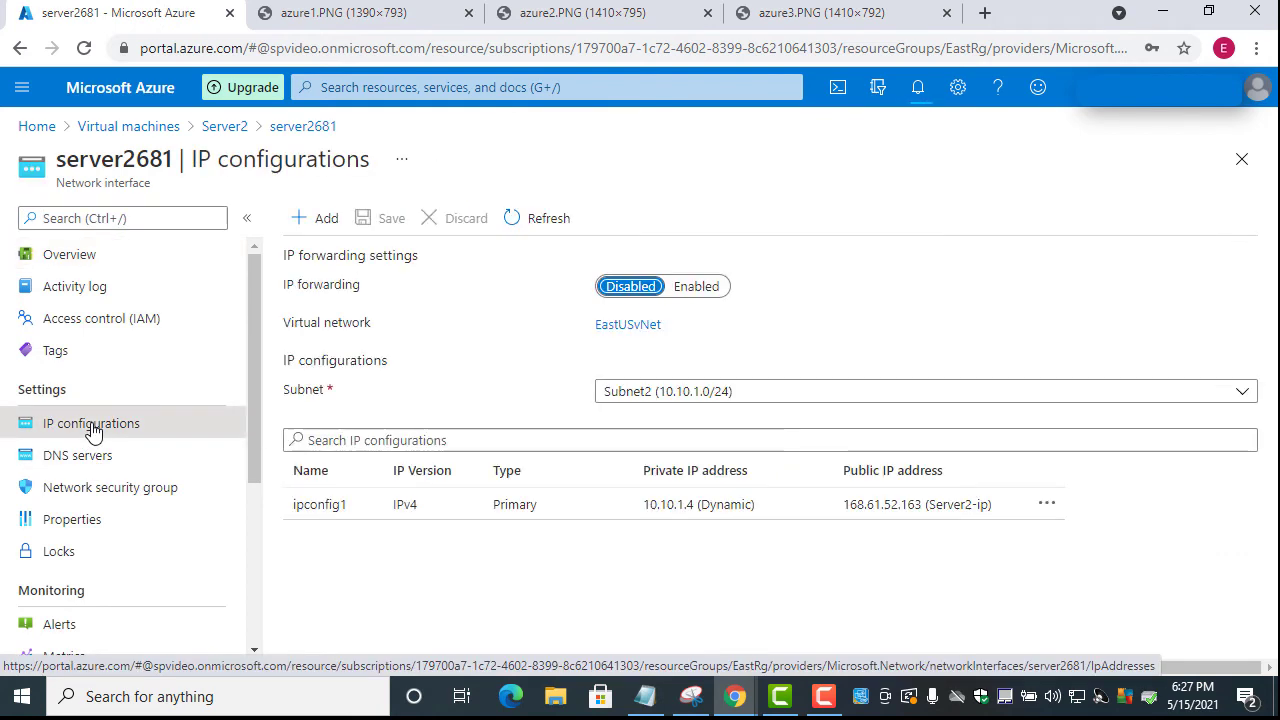
pyautogui.click(1045, 509)
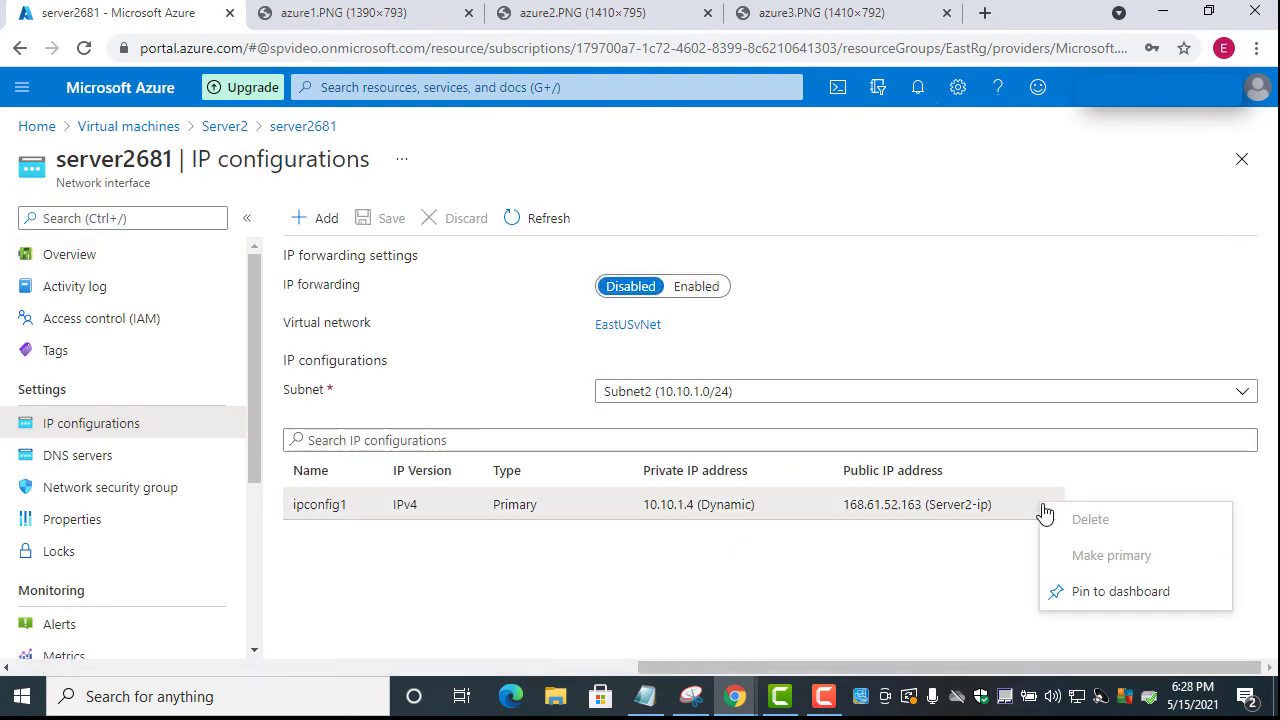
pyautogui.click(1046, 509)
pyautogui.click(1047, 508)
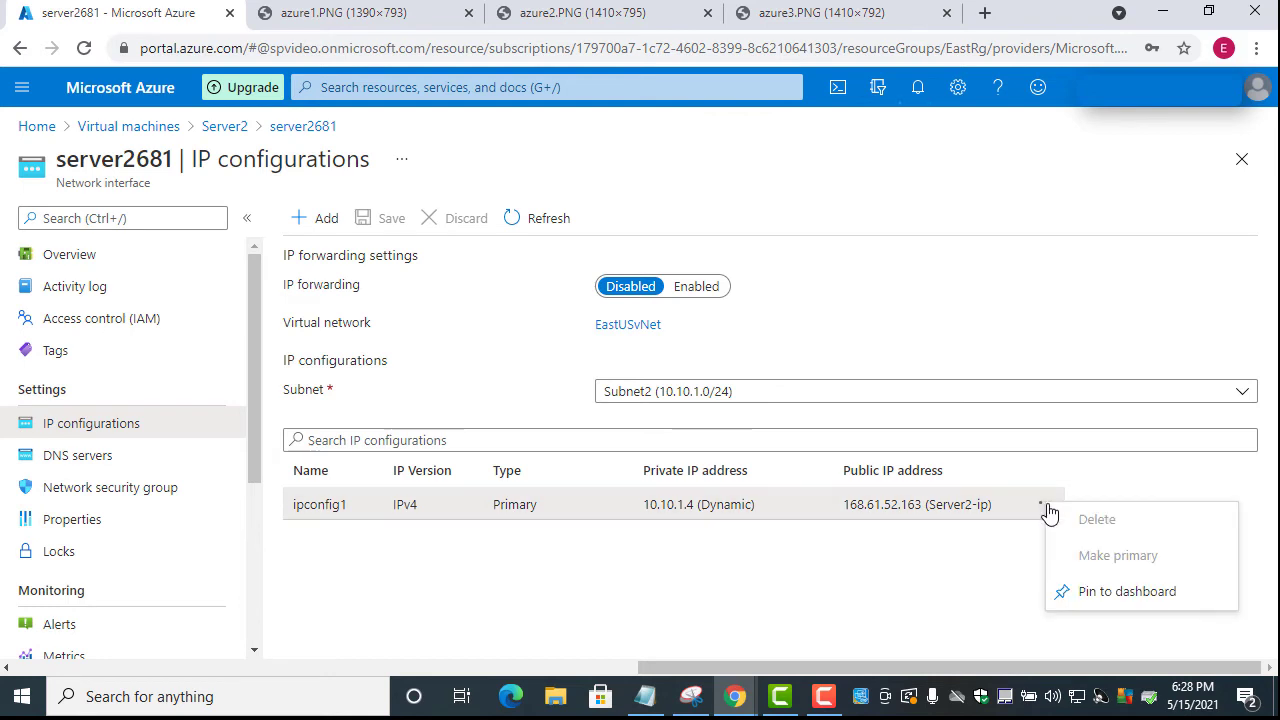
pyautogui.click(958, 513)
pyautogui.click(958, 508)
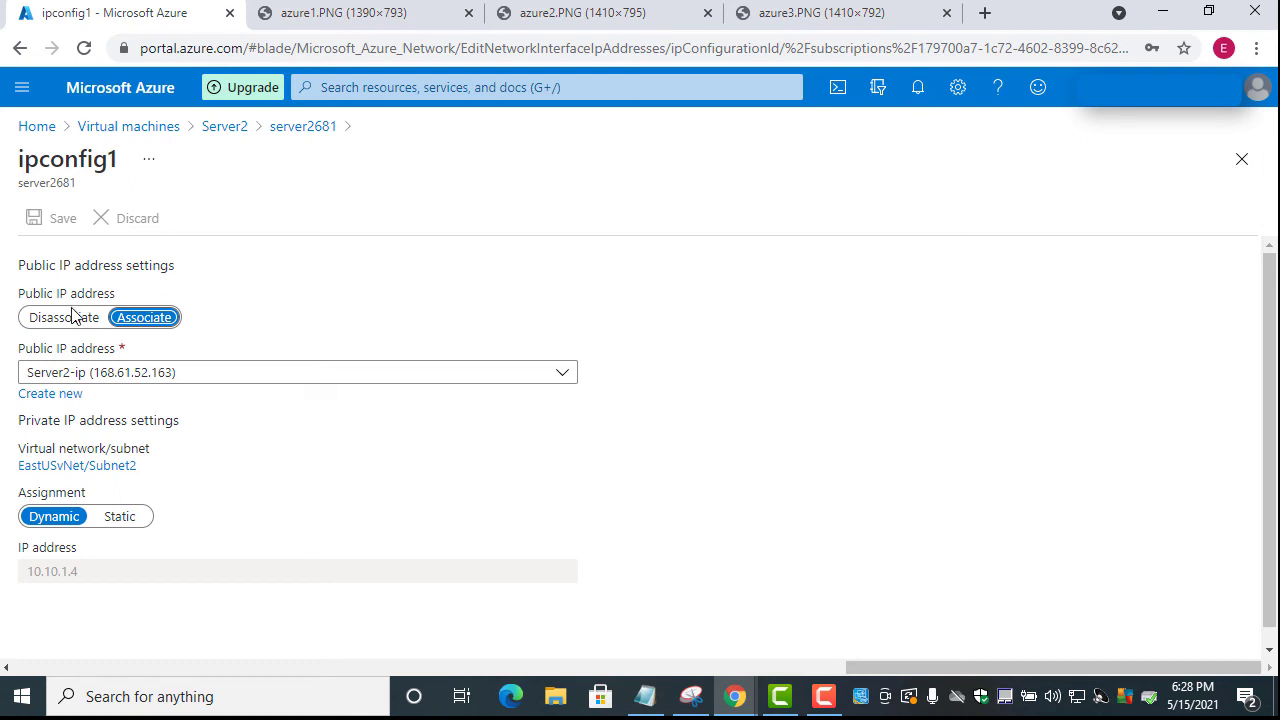
# Disassociate Server2's public IP on ipconfig1, save, and return to the Virtual machines list
pyautogui.click(73, 322)
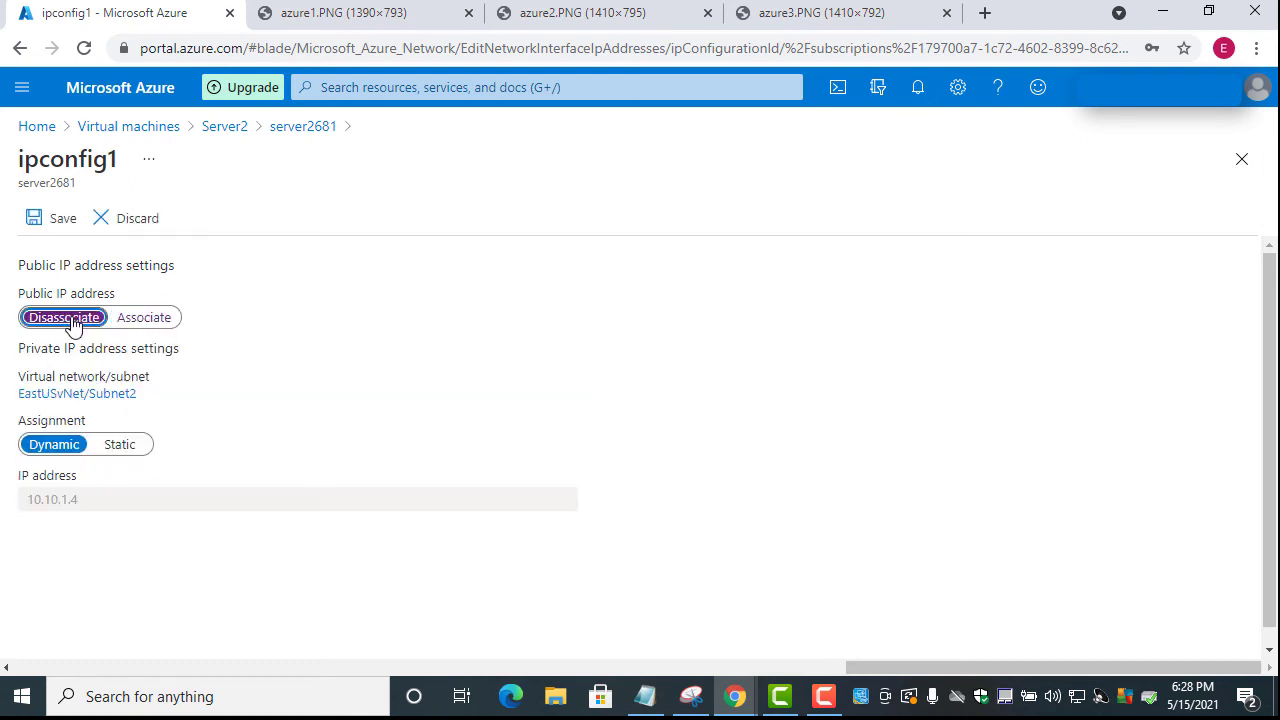
pyautogui.click(46, 219)
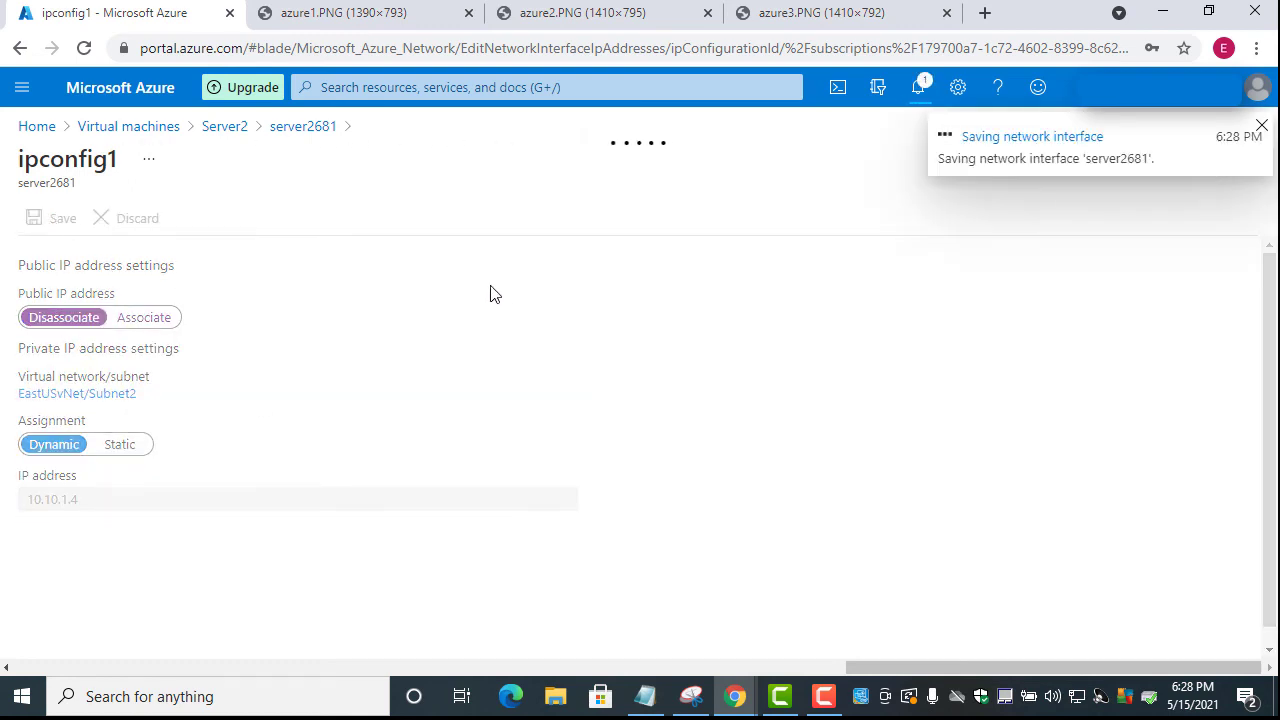
pyautogui.click(116, 130)
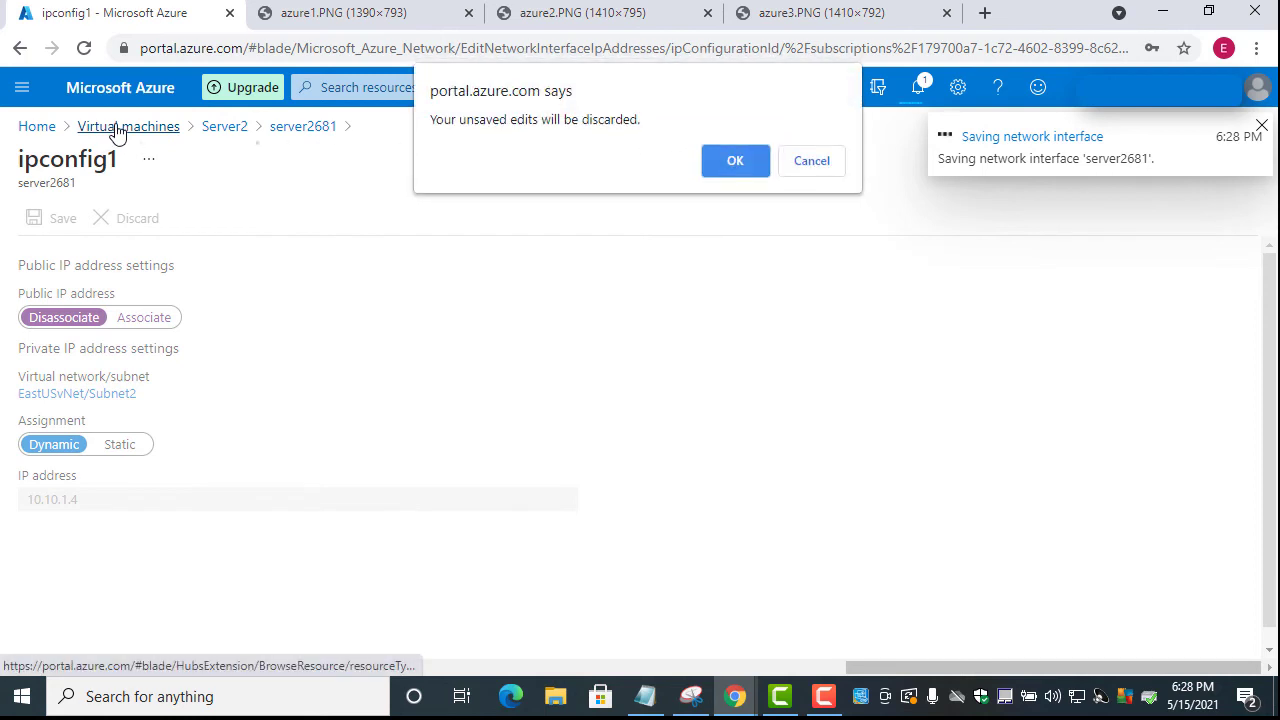
pyautogui.click(728, 163)
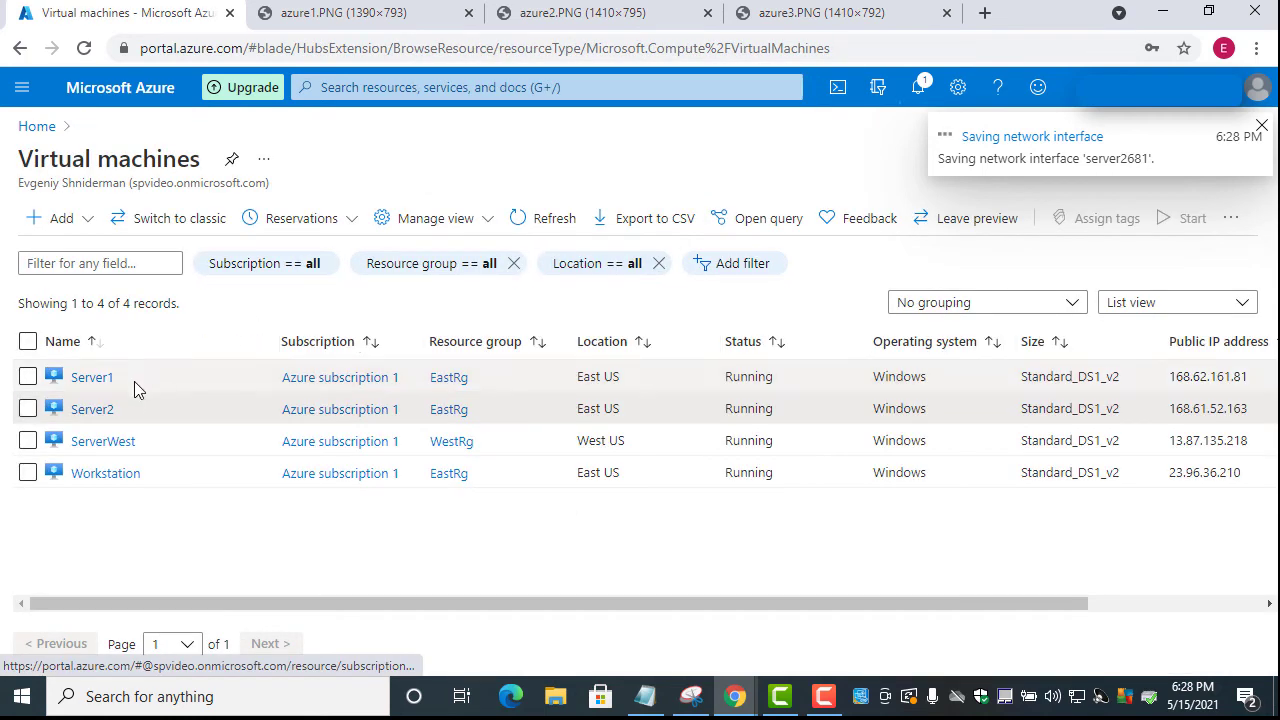
# Open ipconfig1 on ServerWest's network interface serverwest874
pyautogui.click(115, 450)
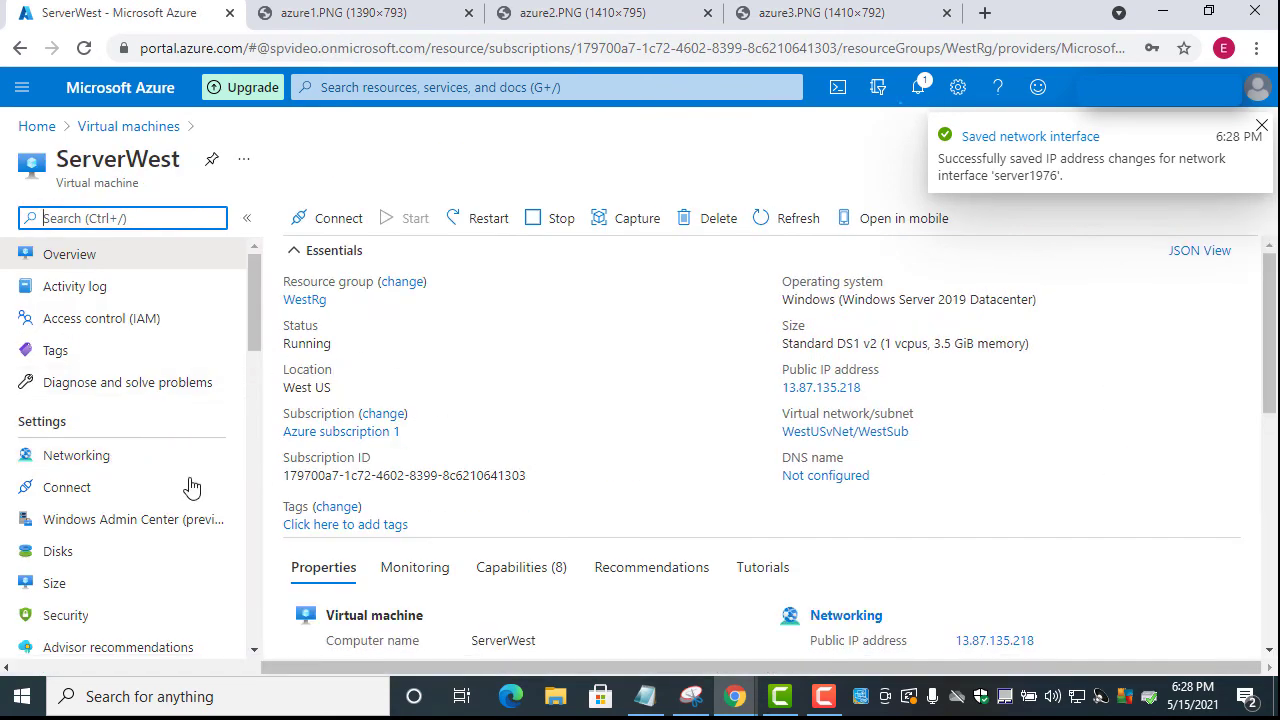
pyautogui.click(94, 458)
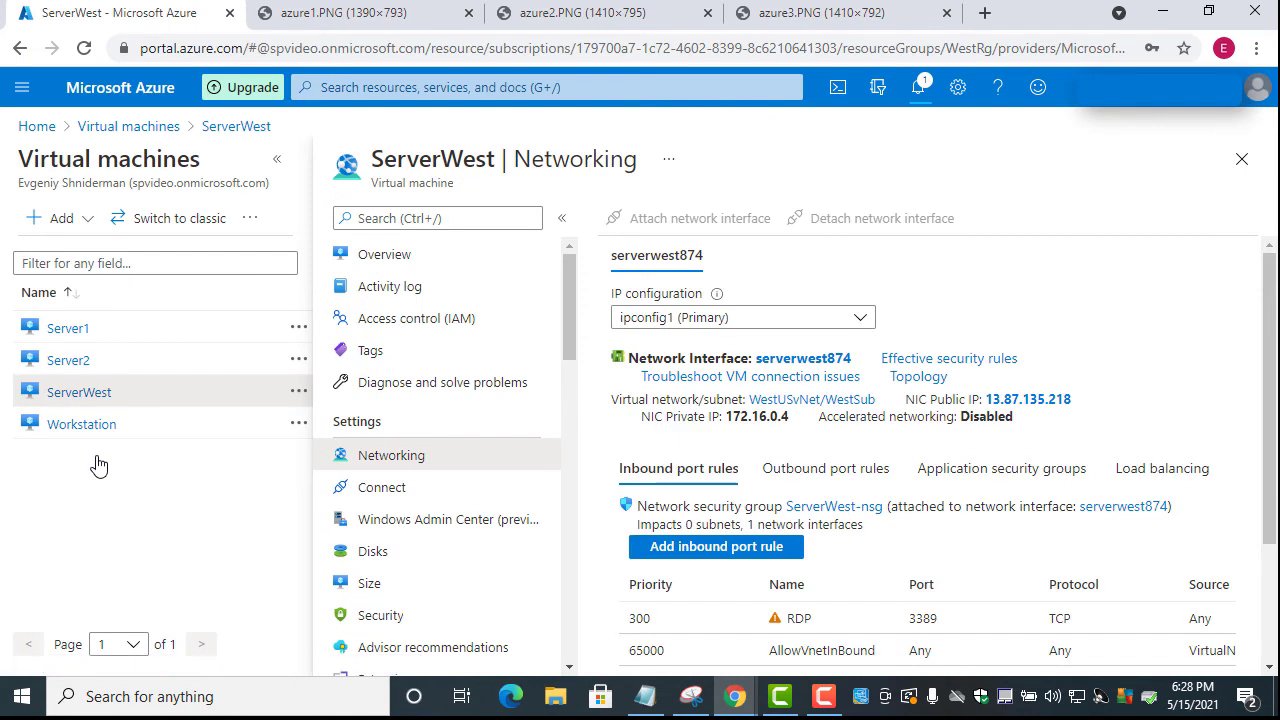
pyautogui.click(803, 358)
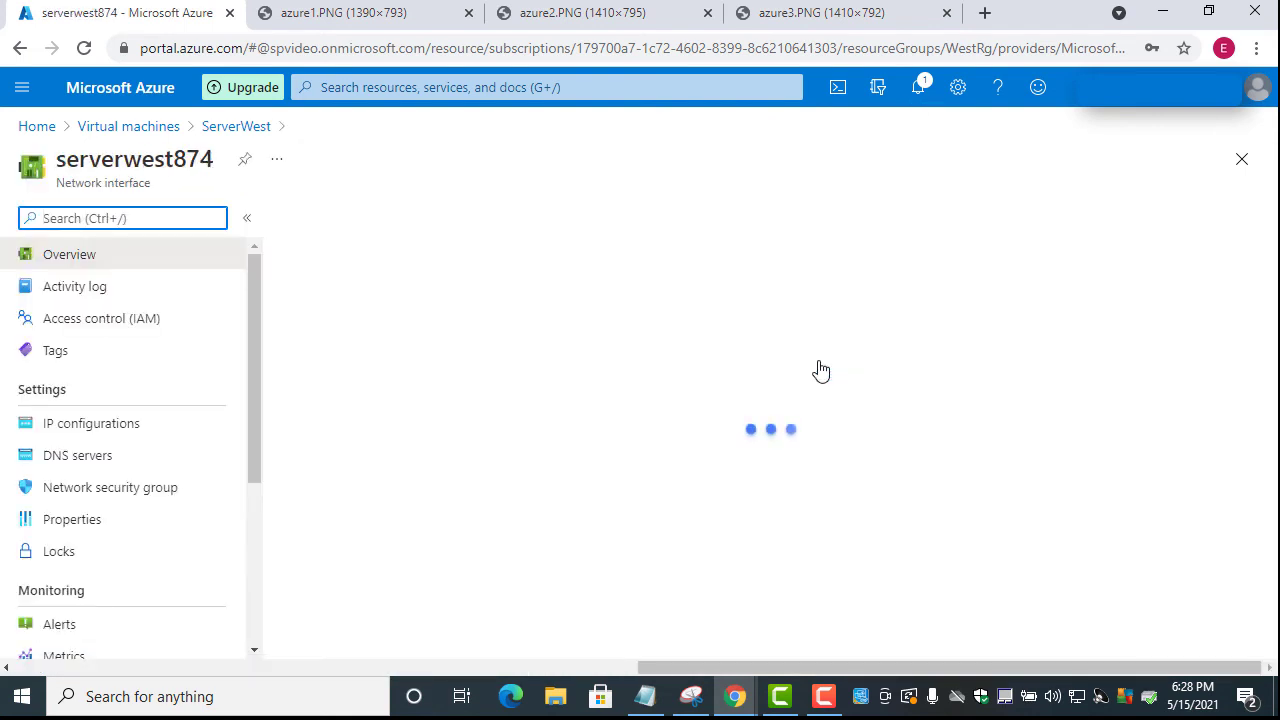
pyautogui.click(65, 430)
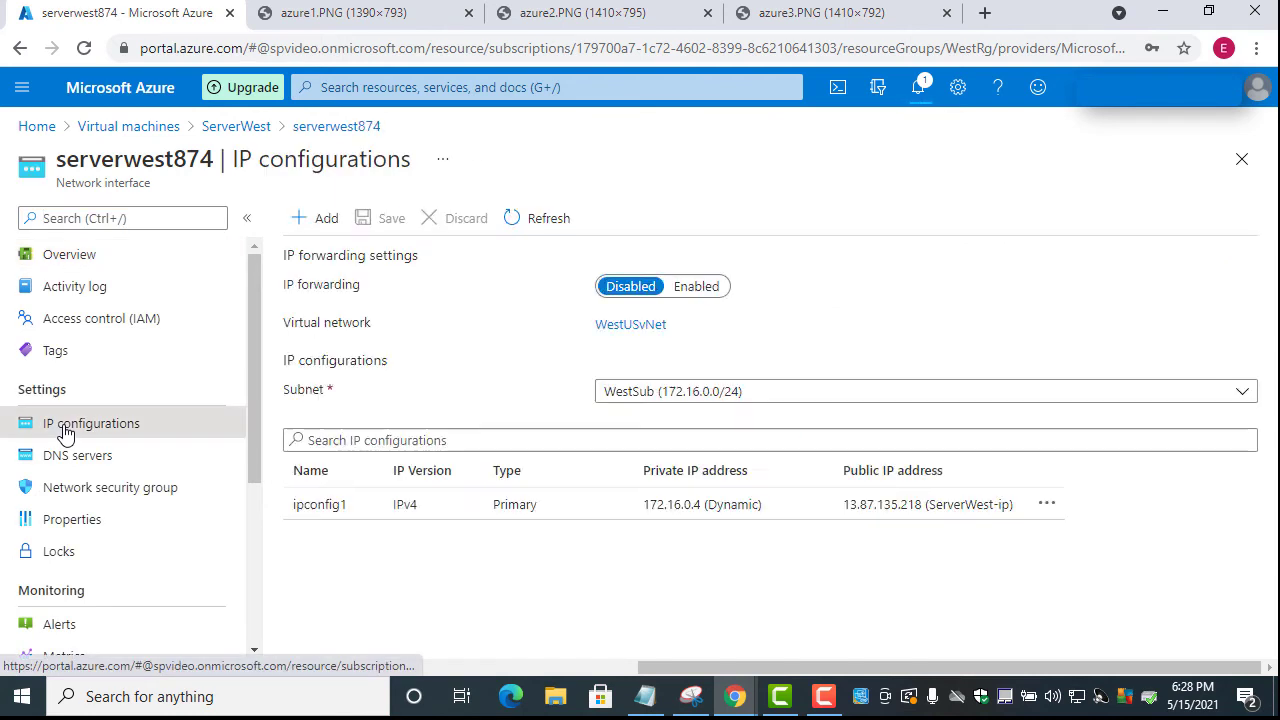
pyautogui.click(504, 512)
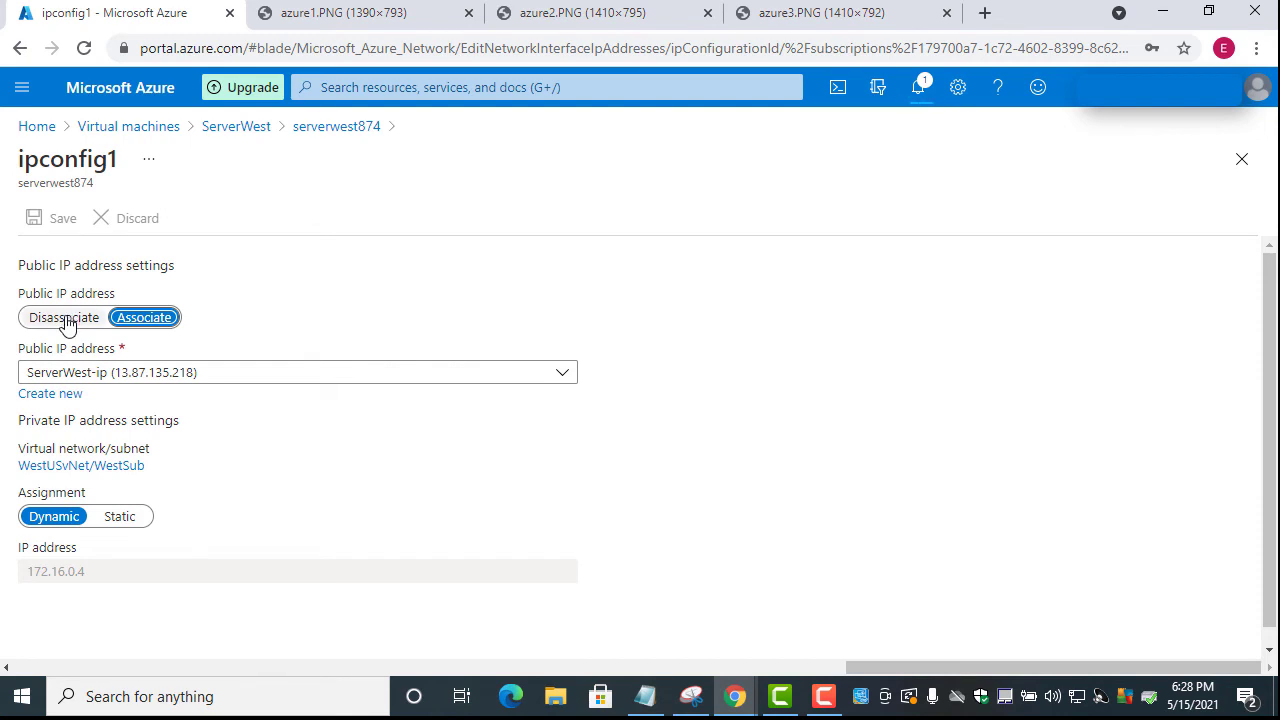
# Disassociate ServerWest's public IP, save, and go back to the Virtual machines list
pyautogui.click(66, 322)
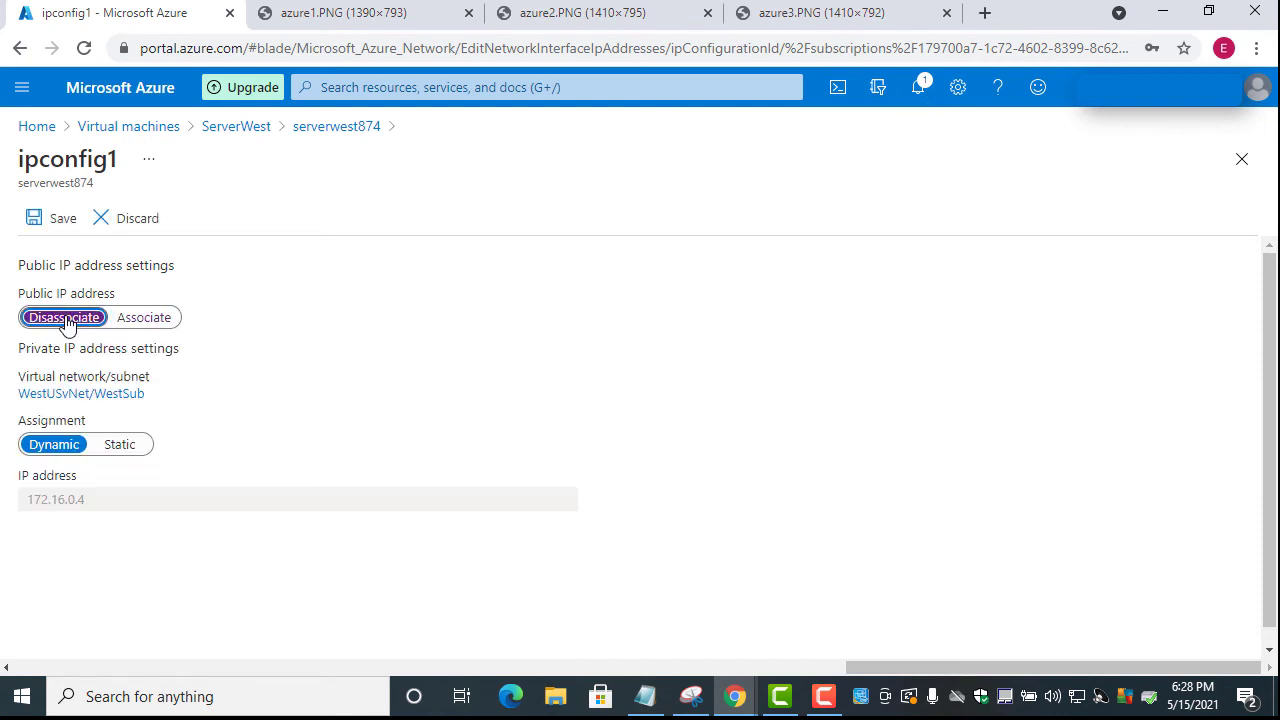
pyautogui.click(44, 226)
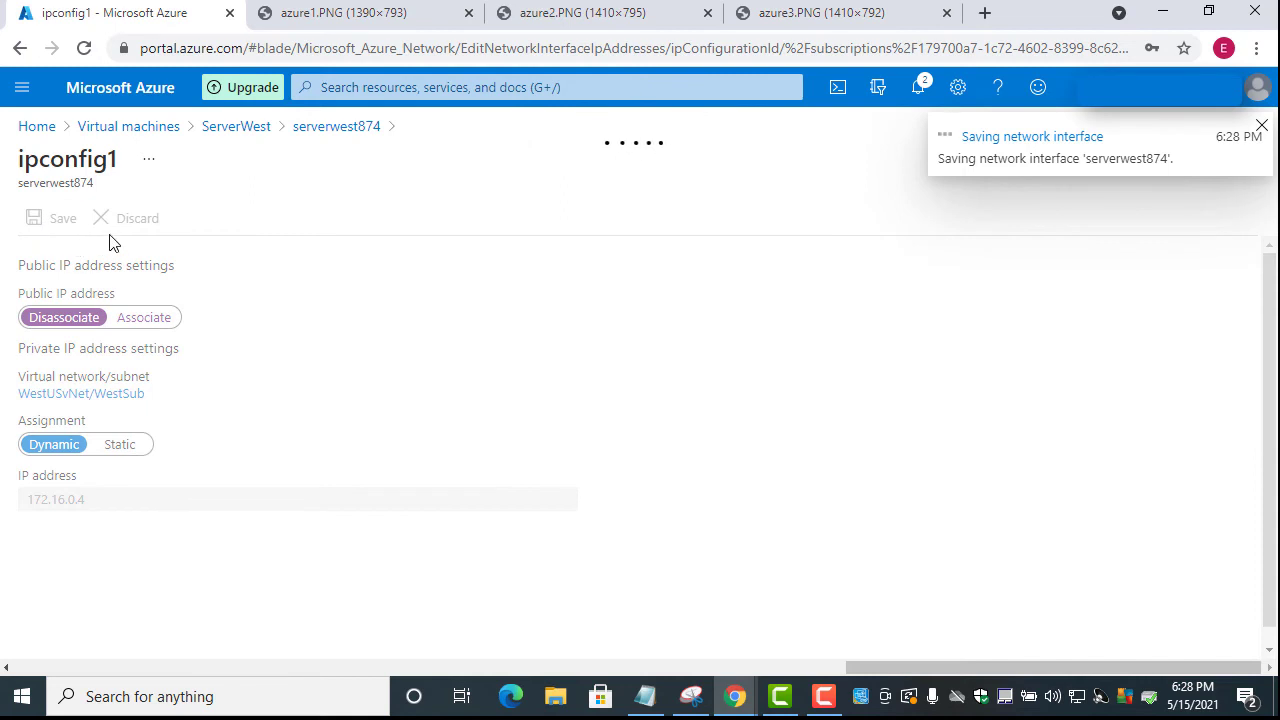
pyautogui.click(138, 136)
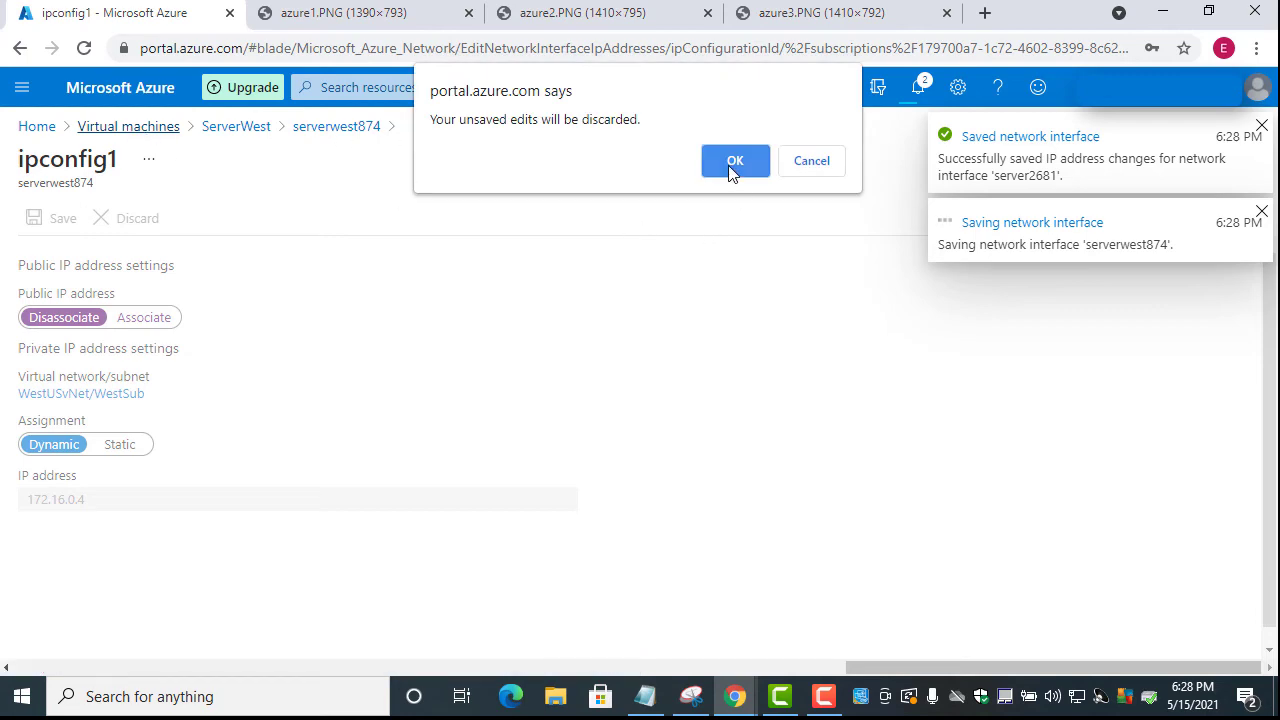
pyautogui.click(731, 167)
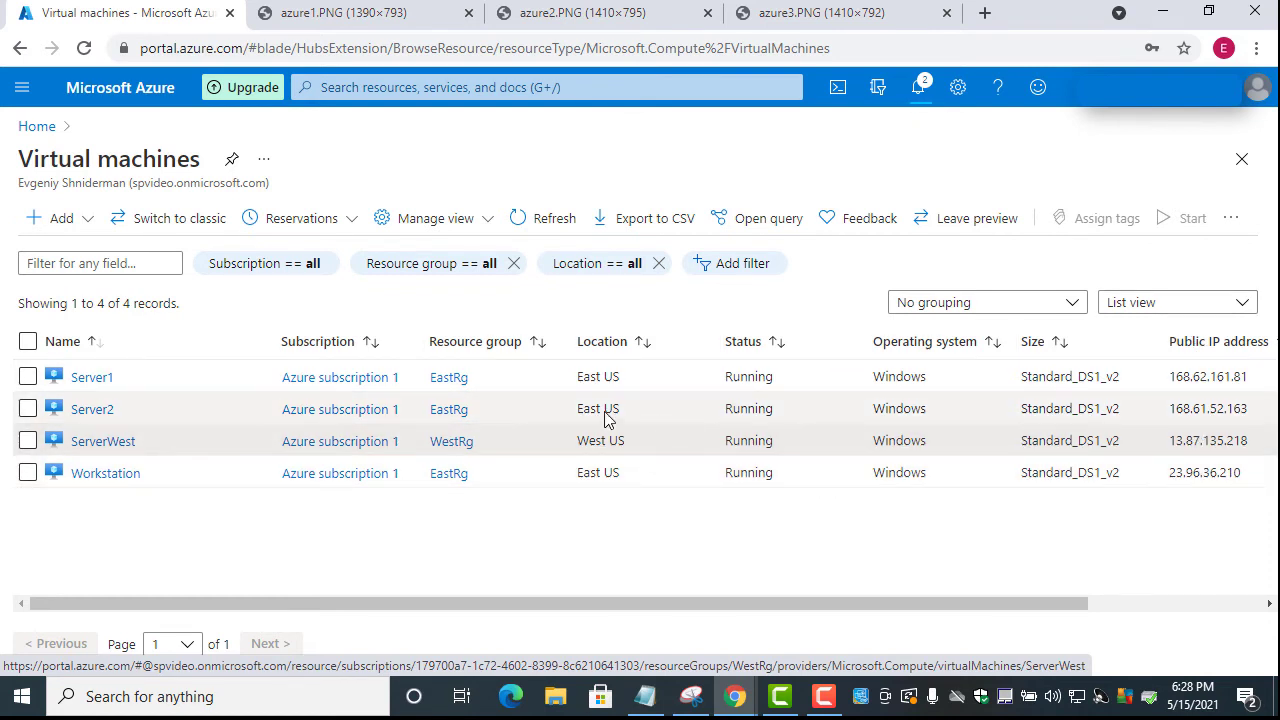
# Refresh the VM list until Server1 and Server2 show no public IP, then open Workstation
pyautogui.click(546, 222)
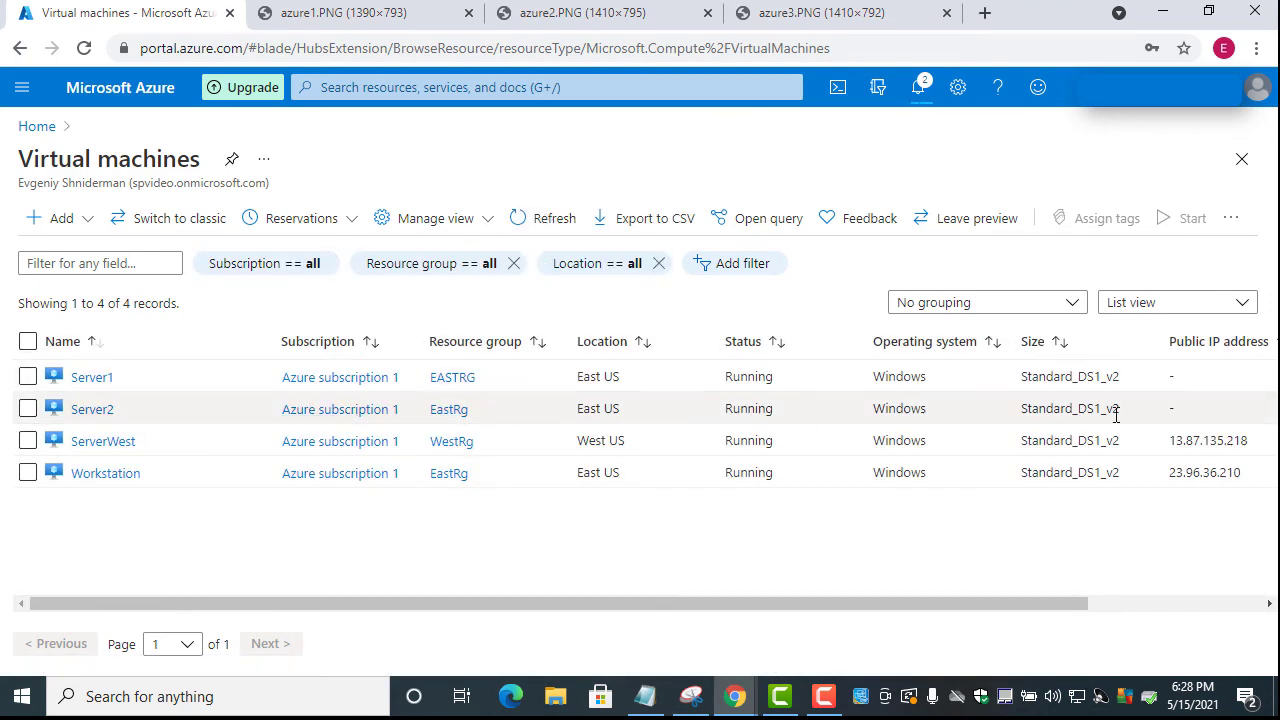
pyautogui.click(1176, 380)
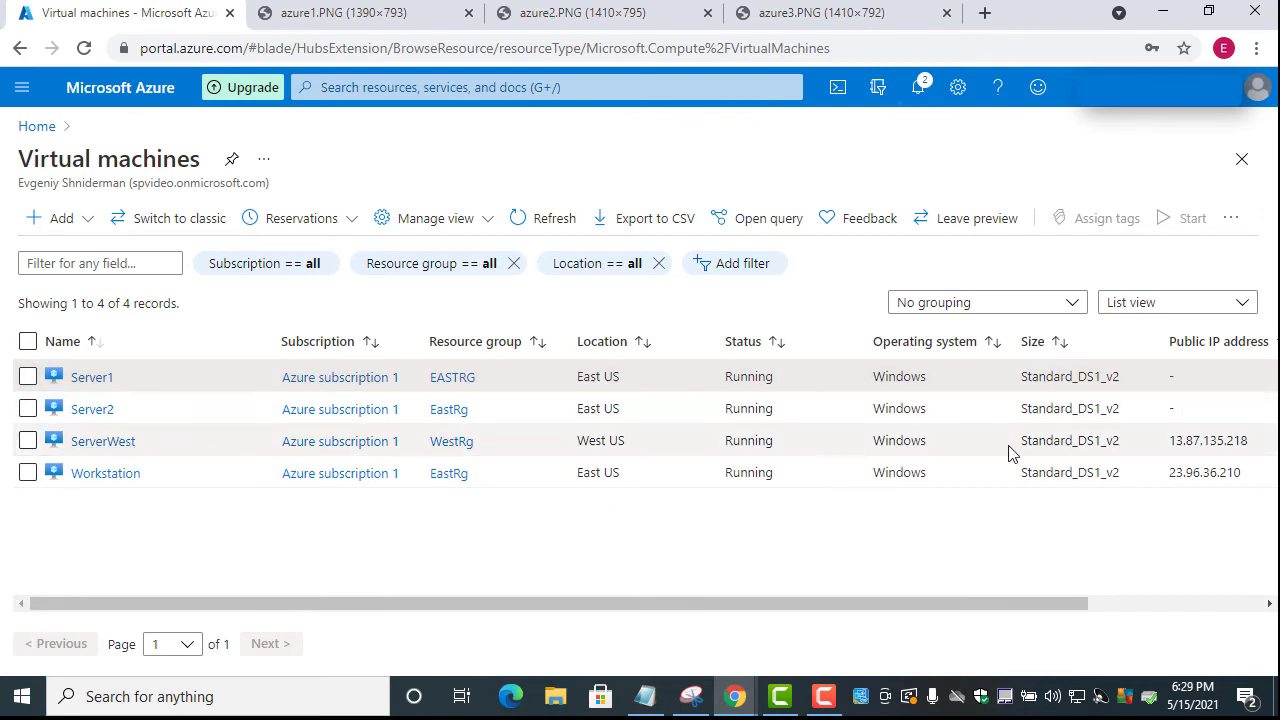
pyautogui.click(1172, 410)
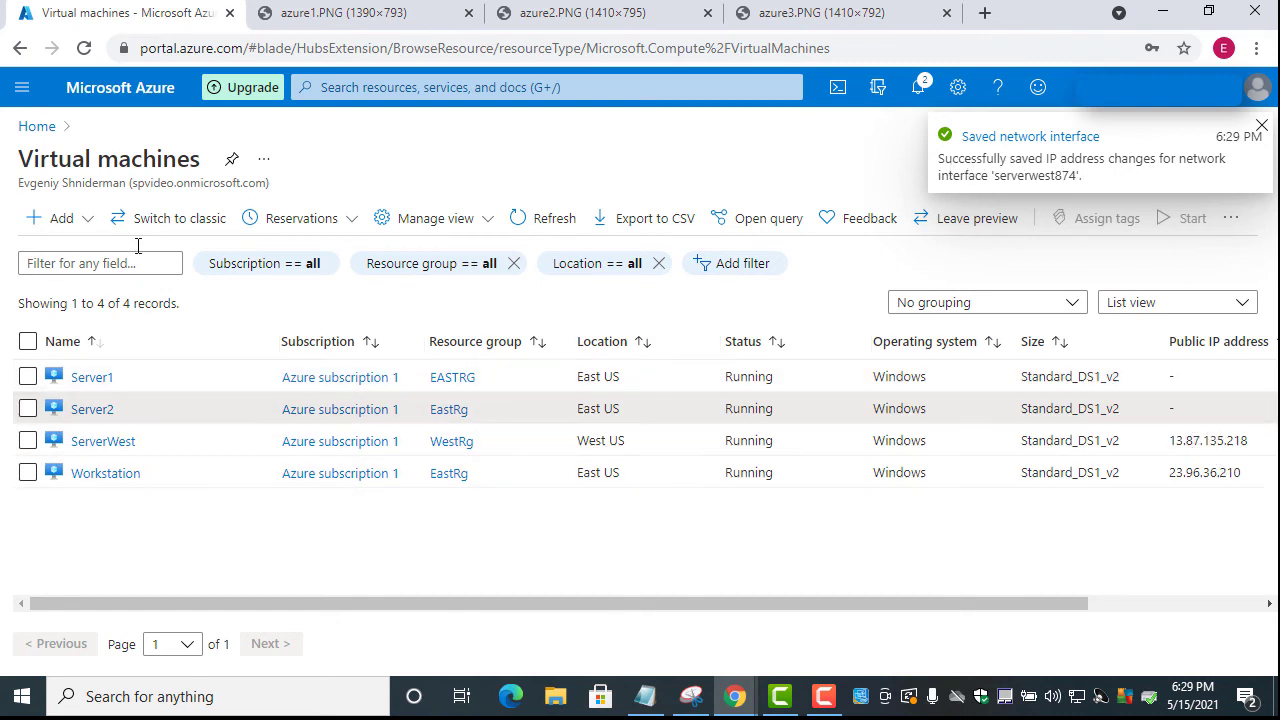
pyautogui.click(546, 226)
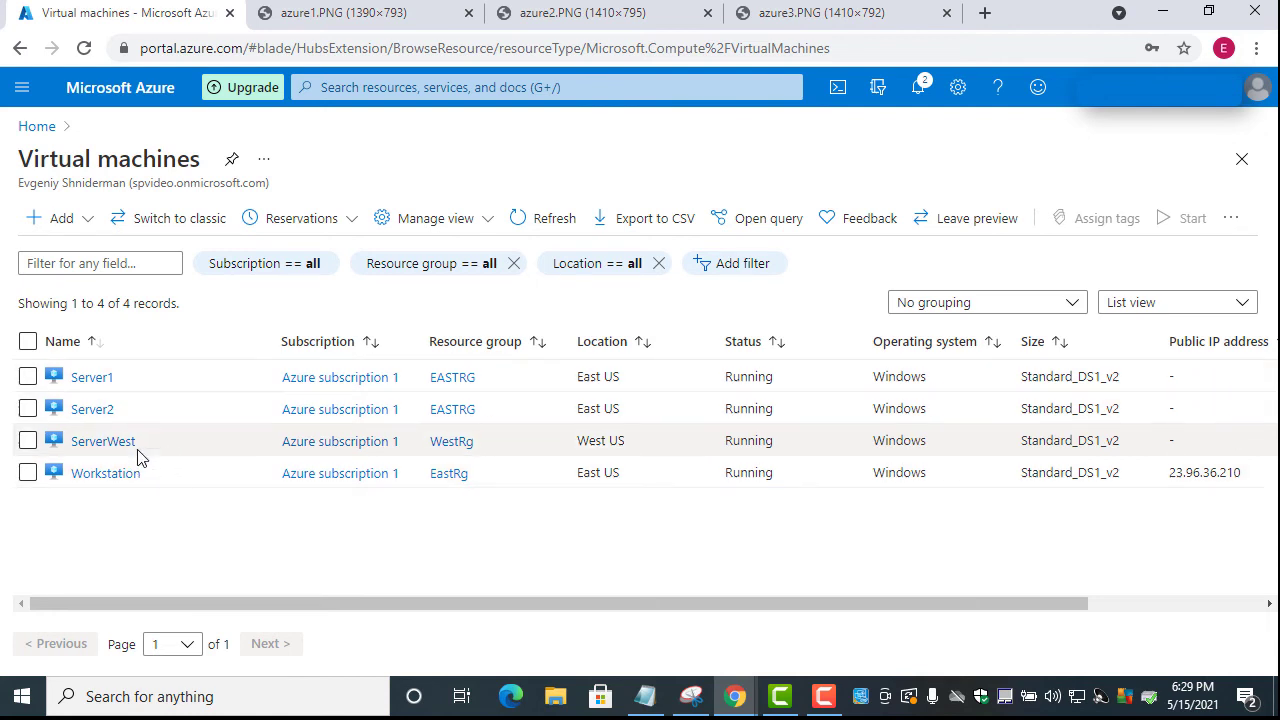
pyautogui.click(105, 473)
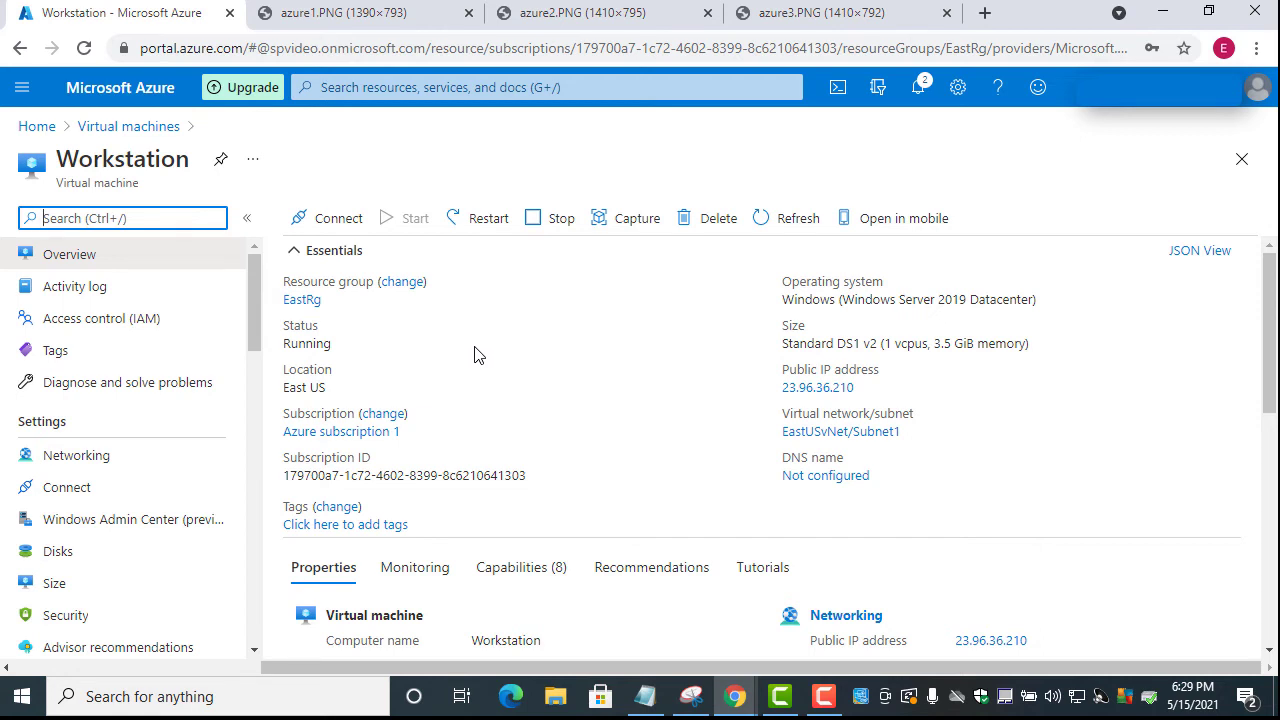
# After checking the Notepad notes, open Server1's Networking page showing private IP 10.10.0.5
pyautogui.click(652, 705)
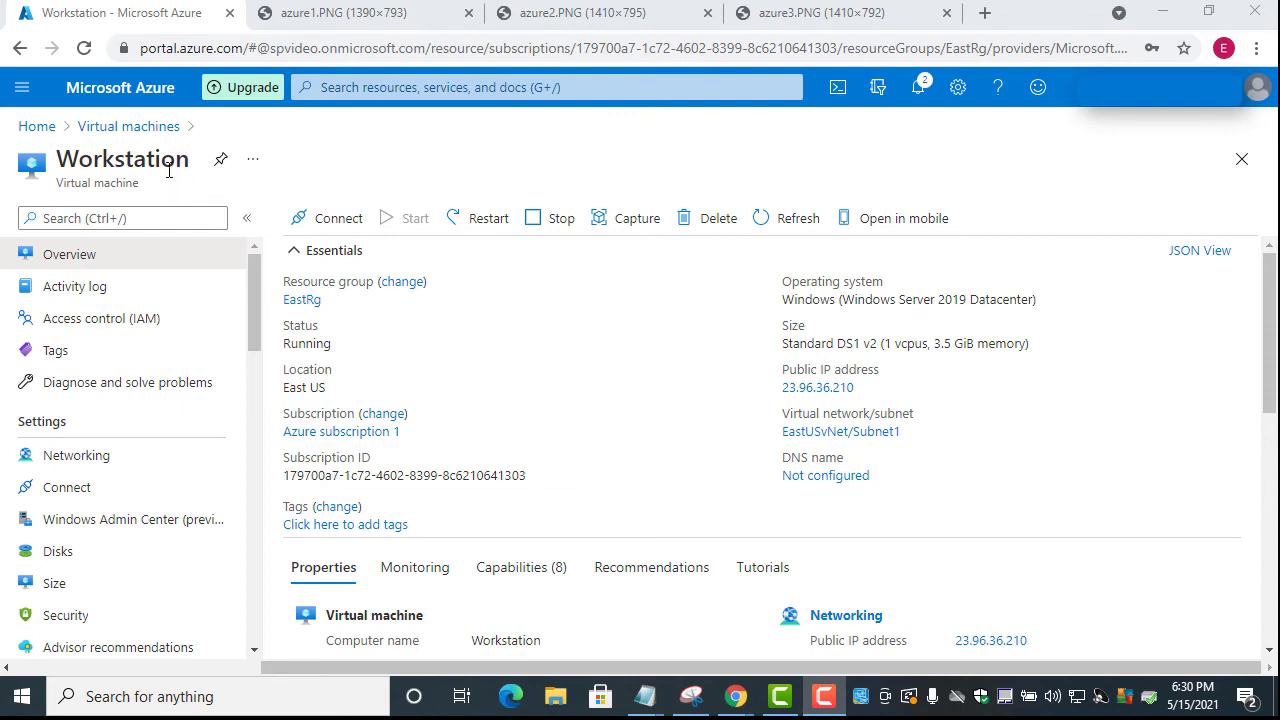
pyautogui.click(160, 128)
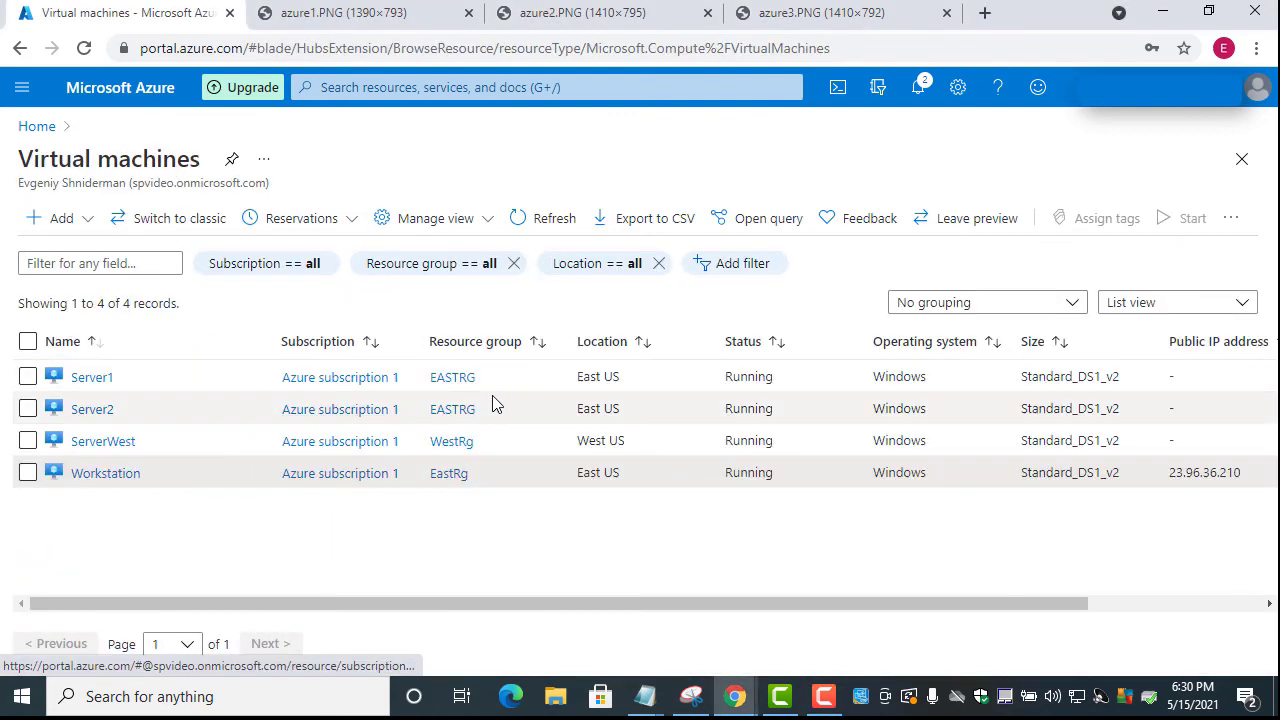
pyautogui.click(88, 378)
pyautogui.click(88, 378)
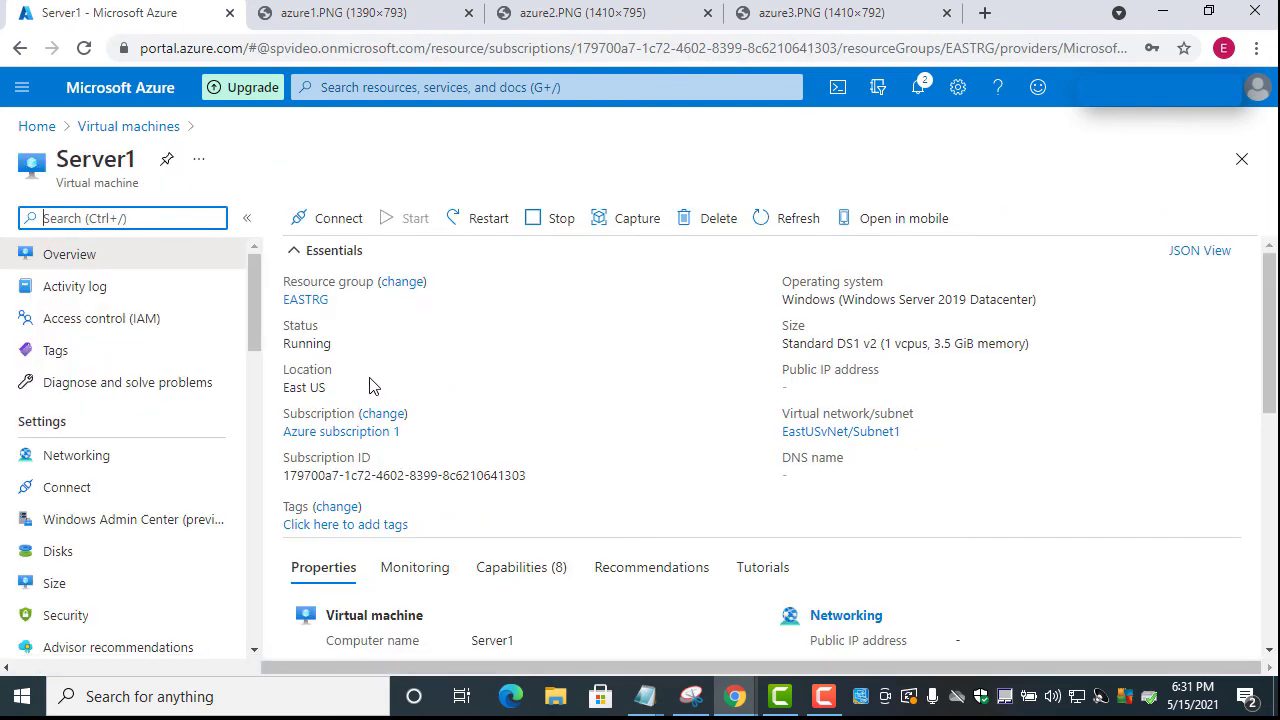
pyautogui.click(96, 464)
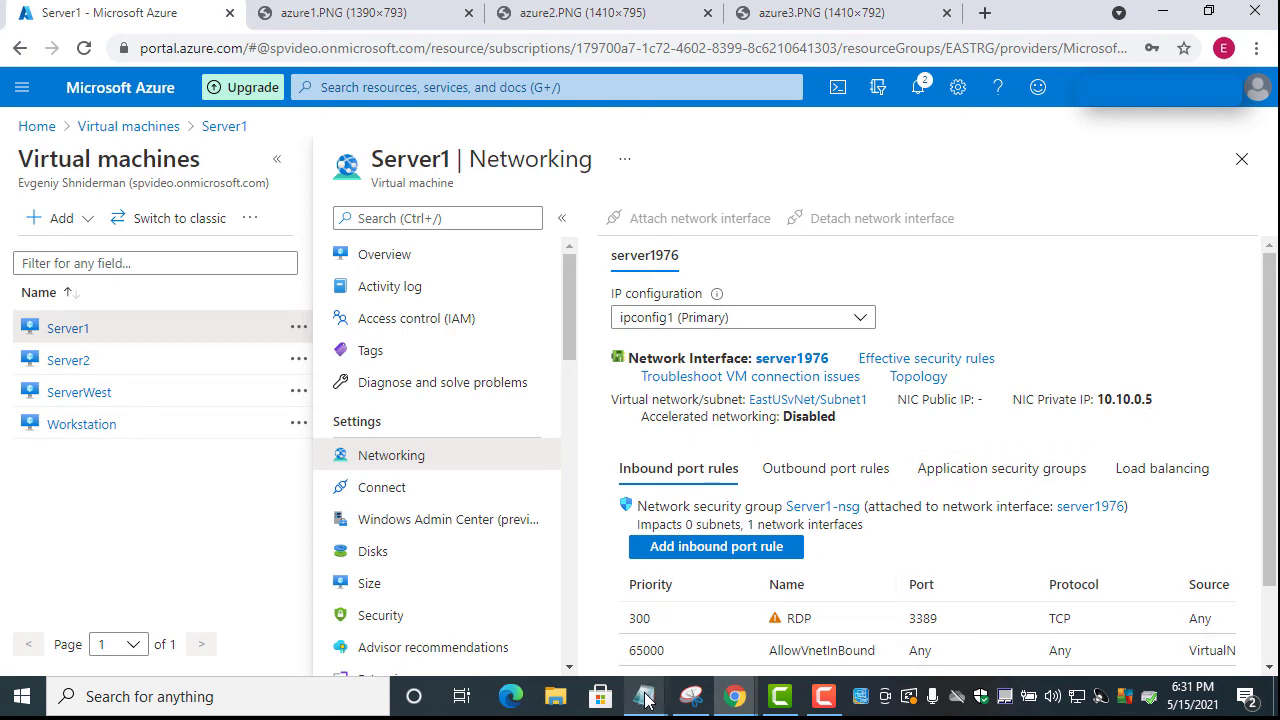
# Move the untitled Notepad notes below the IP details and start the line 'Server1 - 10.10.'
pyautogui.moveTo(645, 700)
pyautogui.click(700, 640)
pyautogui.moveTo(620, 176); pyautogui.dragTo(617, 419)
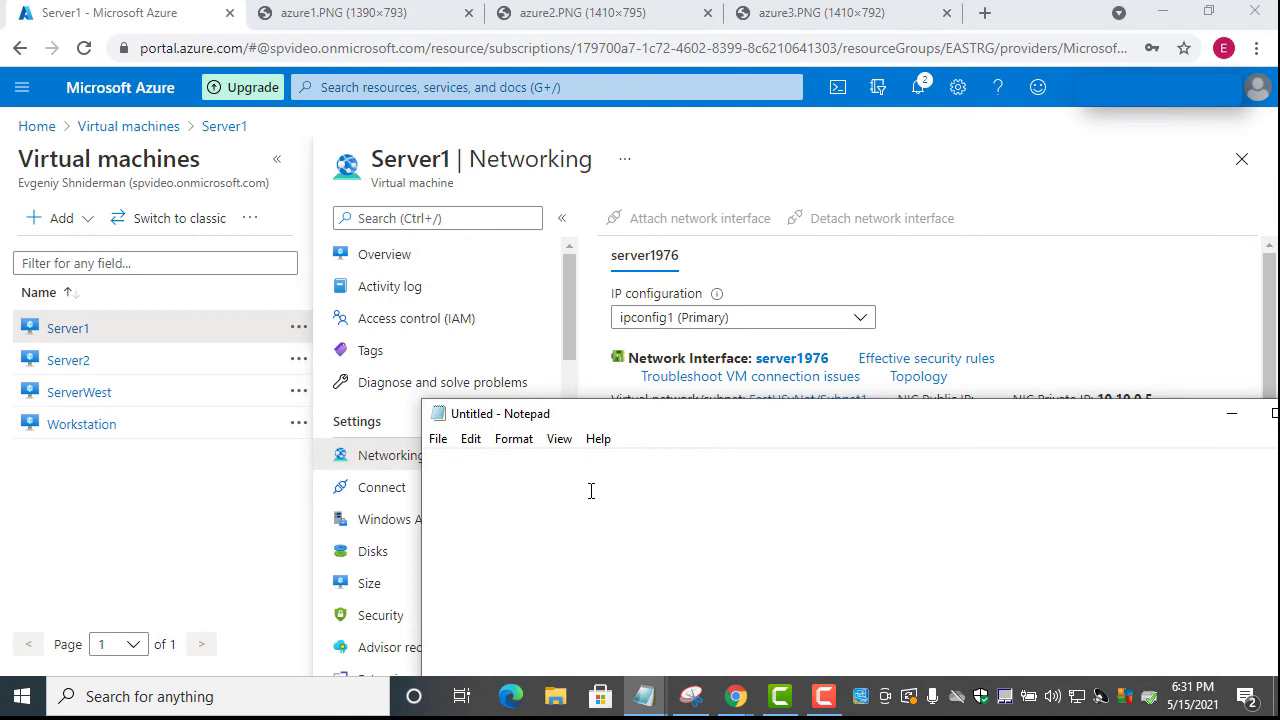
pyautogui.write('Server1 -')
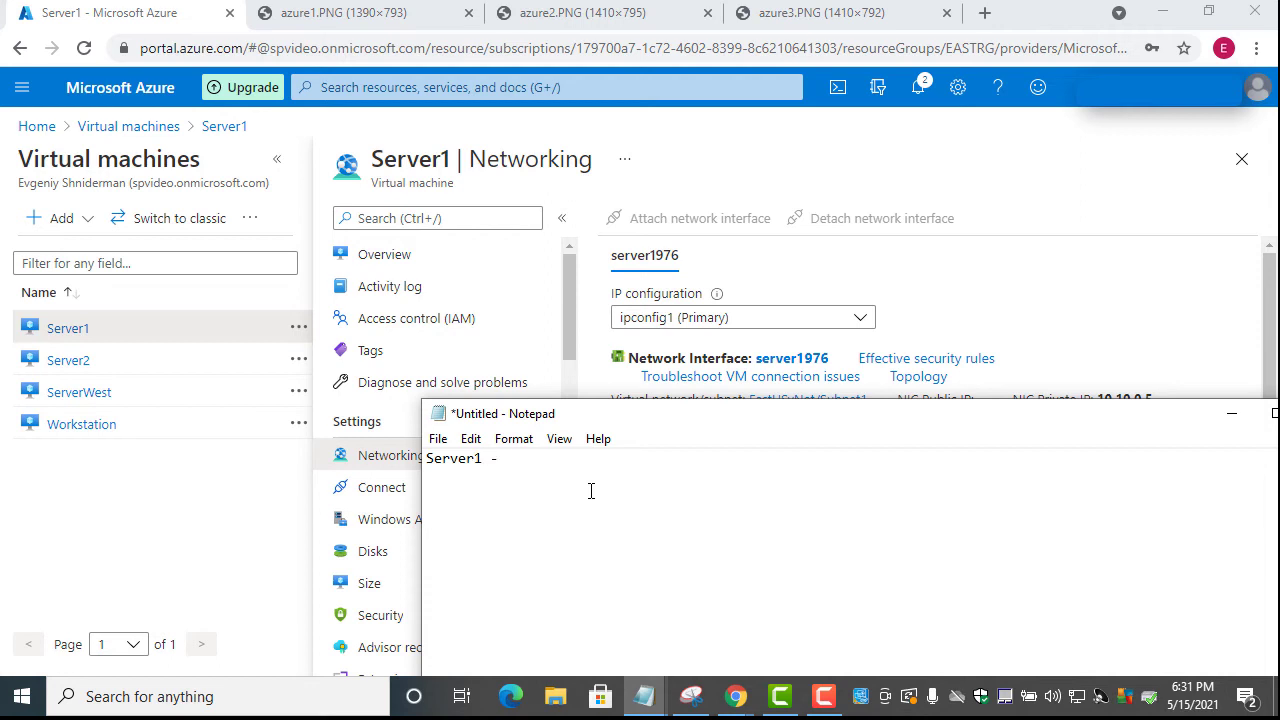
pyautogui.moveTo(626, 418); pyautogui.dragTo(619, 451)
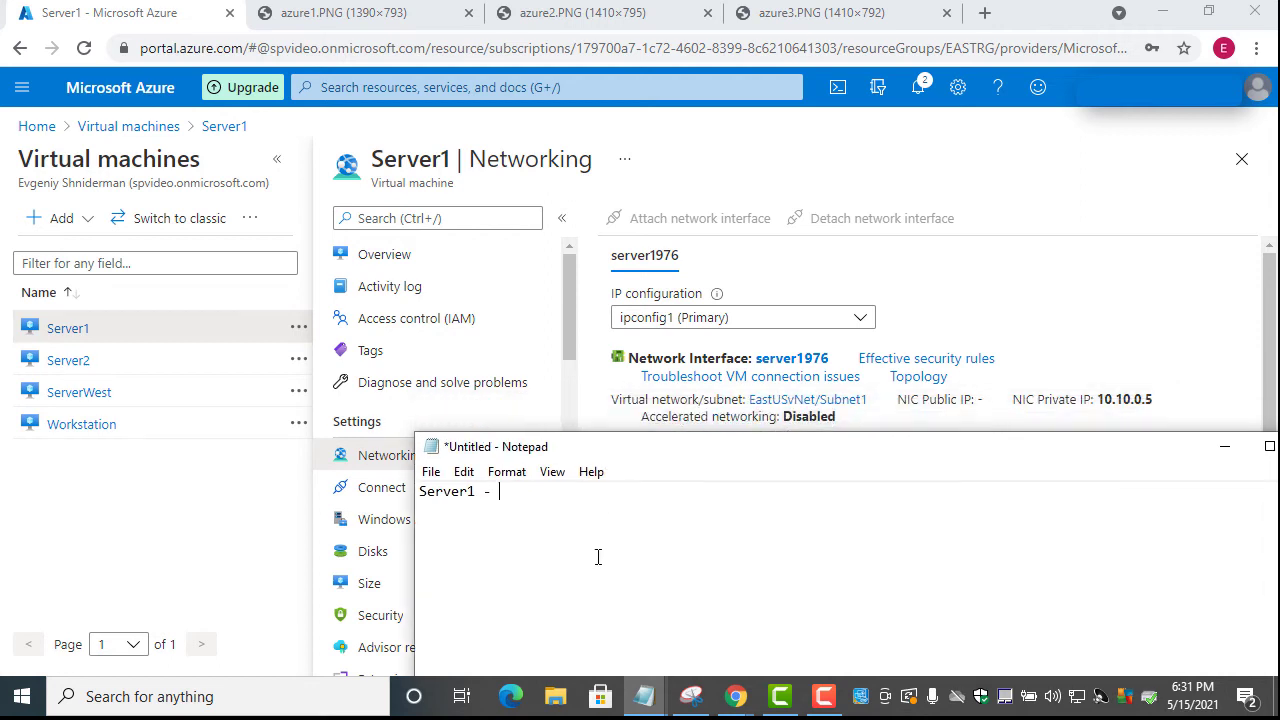
pyautogui.write('1 - 10.10.0.5')
# Hide the notes and open Server2's Networking page from the Virtual machines list
pyautogui.moveTo(657, 447); pyautogui.dragTo(266, 447)
pyautogui.click(831, 449)
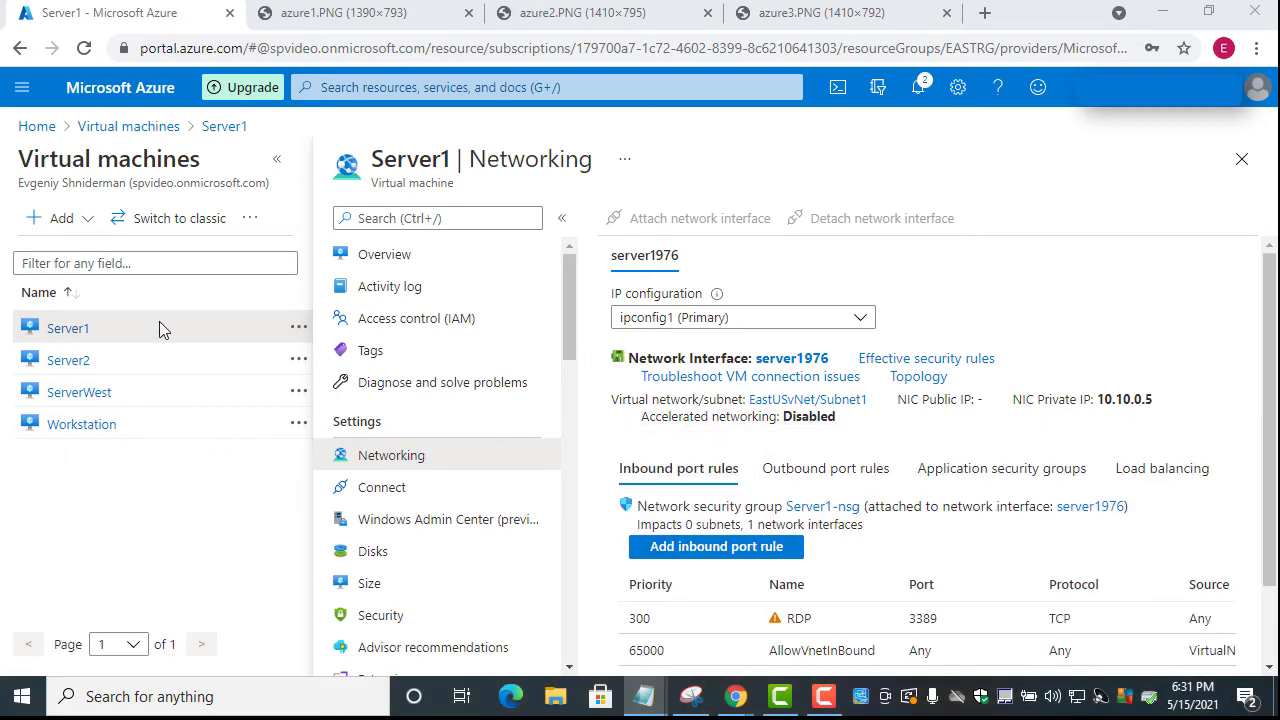
pyautogui.click(146, 122)
pyautogui.click(98, 411)
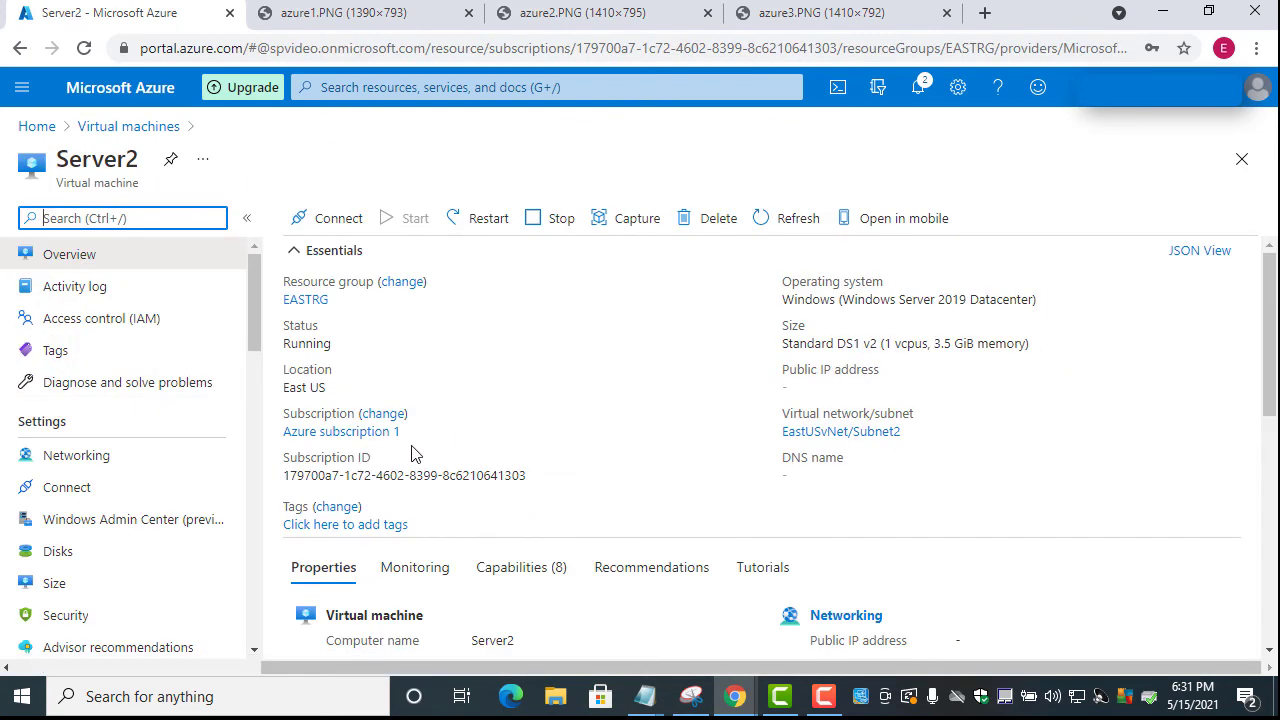
pyautogui.click(77, 455)
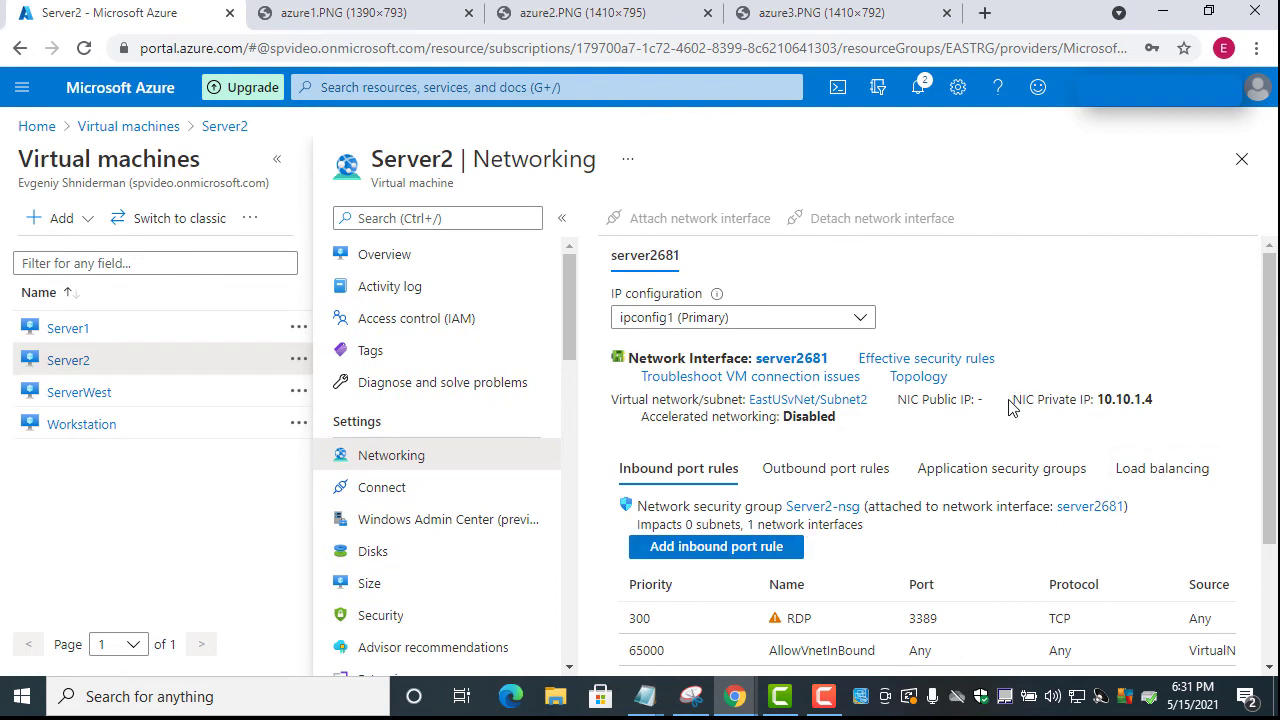
# Select Server2's private IP 10.10.1.4, switch to the notes, then return to the VM list
pyautogui.moveTo(1160, 404)
pyautogui.mouseDown()
pyautogui.moveTo(1113, 401)
pyautogui.moveTo(1155, 402)
pyautogui.mouseUp()
pyautogui.click(1104, 402)
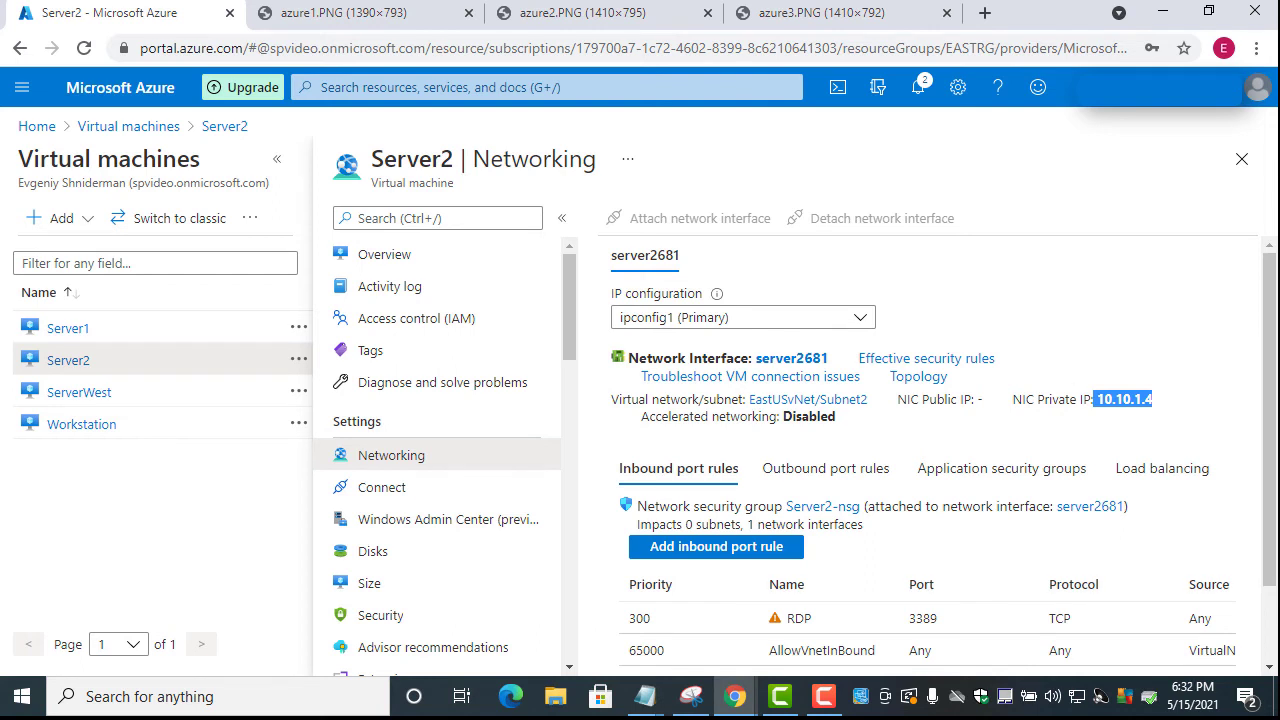
pyautogui.press('super+4')
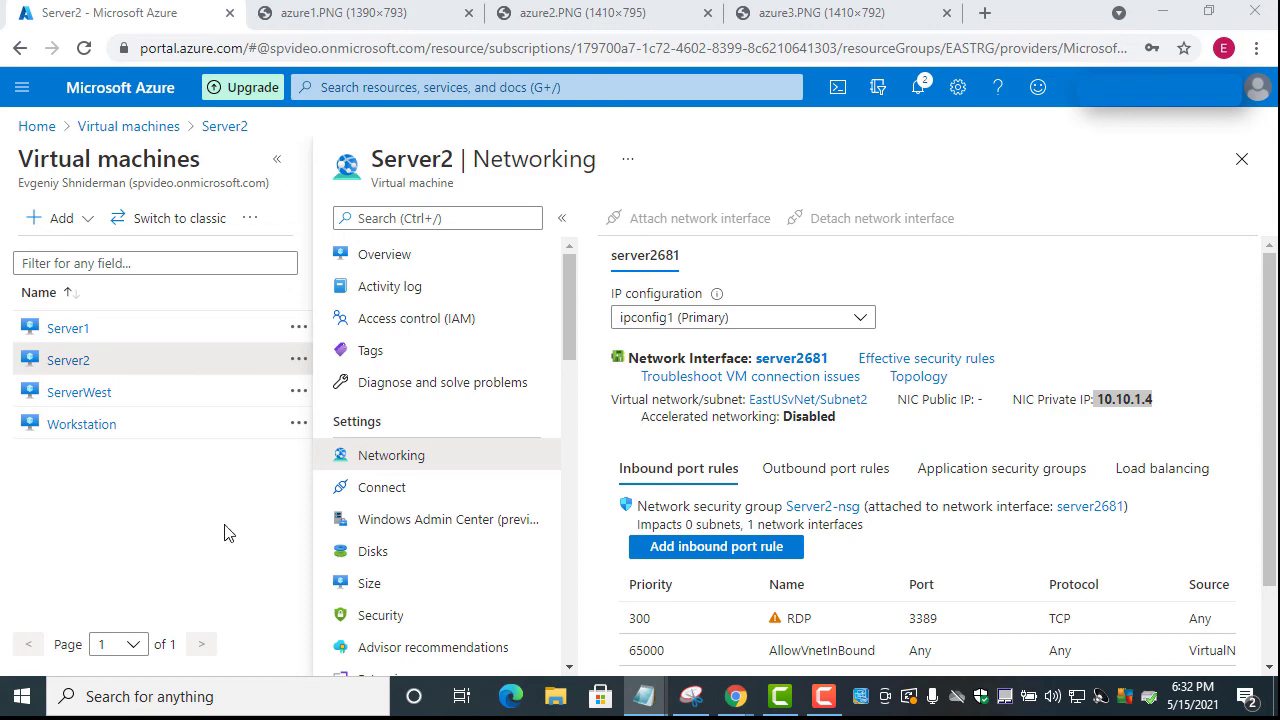
pyautogui.click(158, 128)
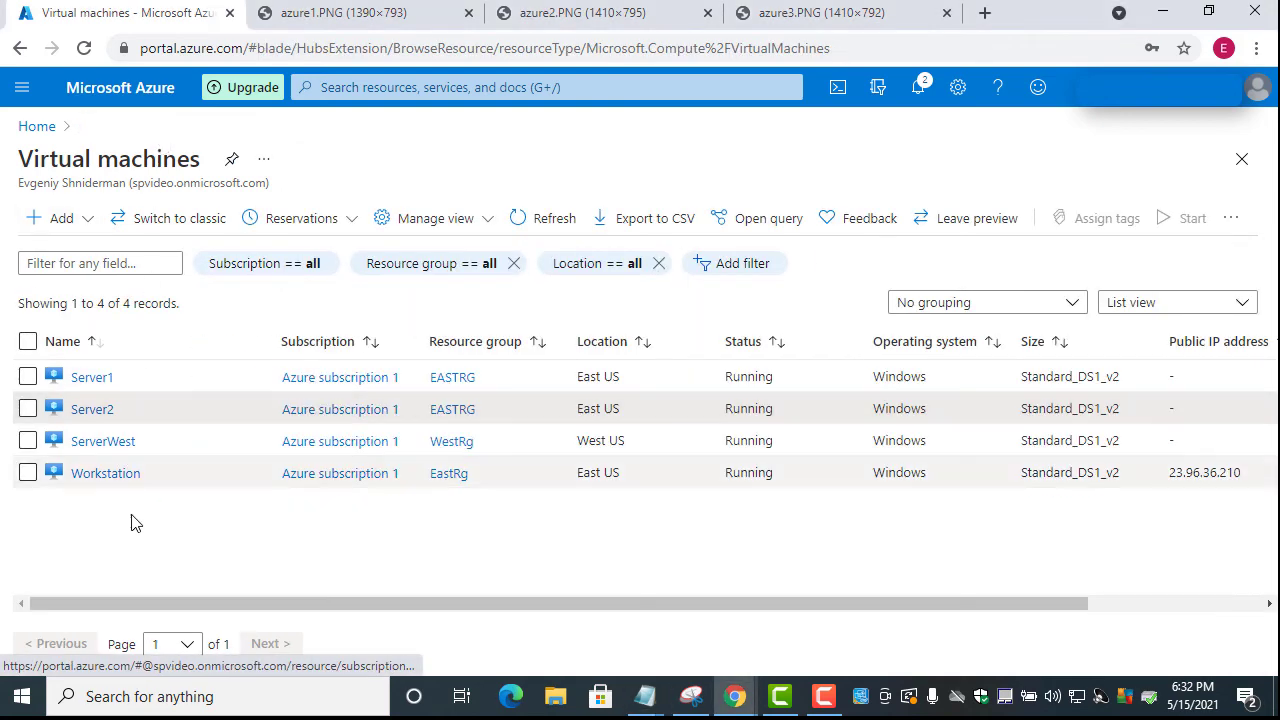
# Open ServerWest's Networking page, select its private IP 172.16.0.4, and go back to the VM list
pyautogui.click(123, 443)
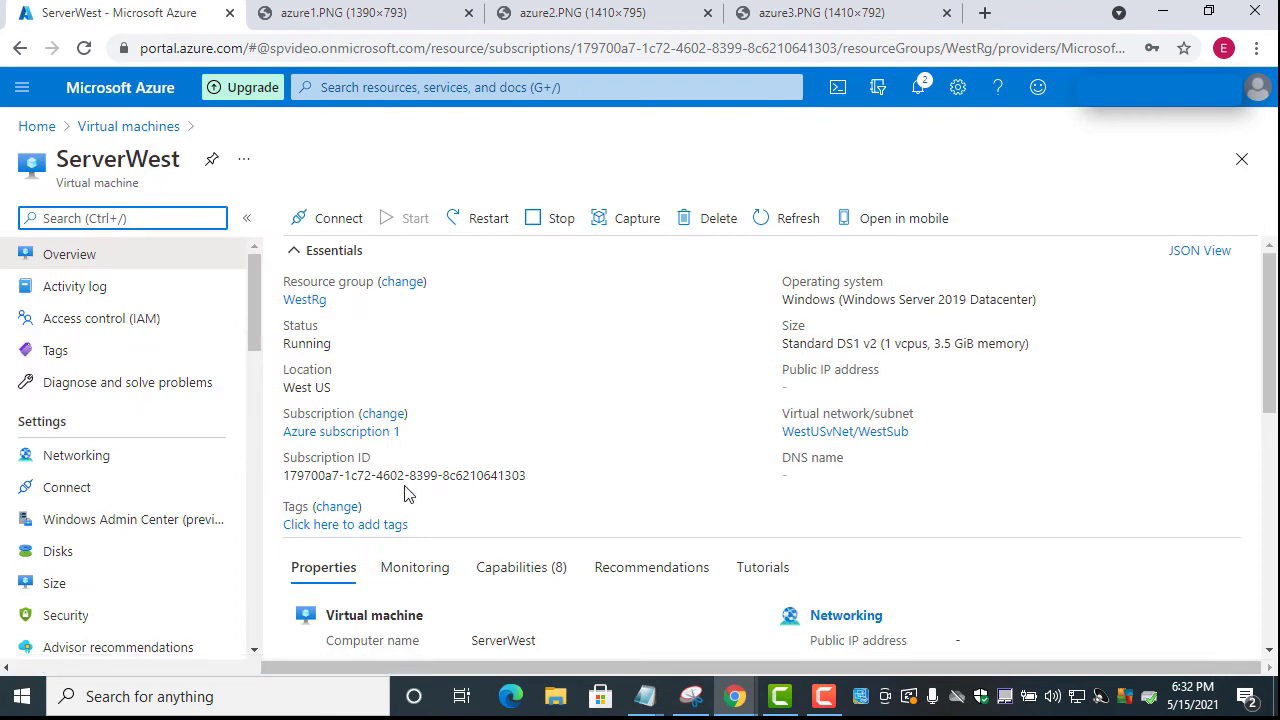
pyautogui.click(130, 460)
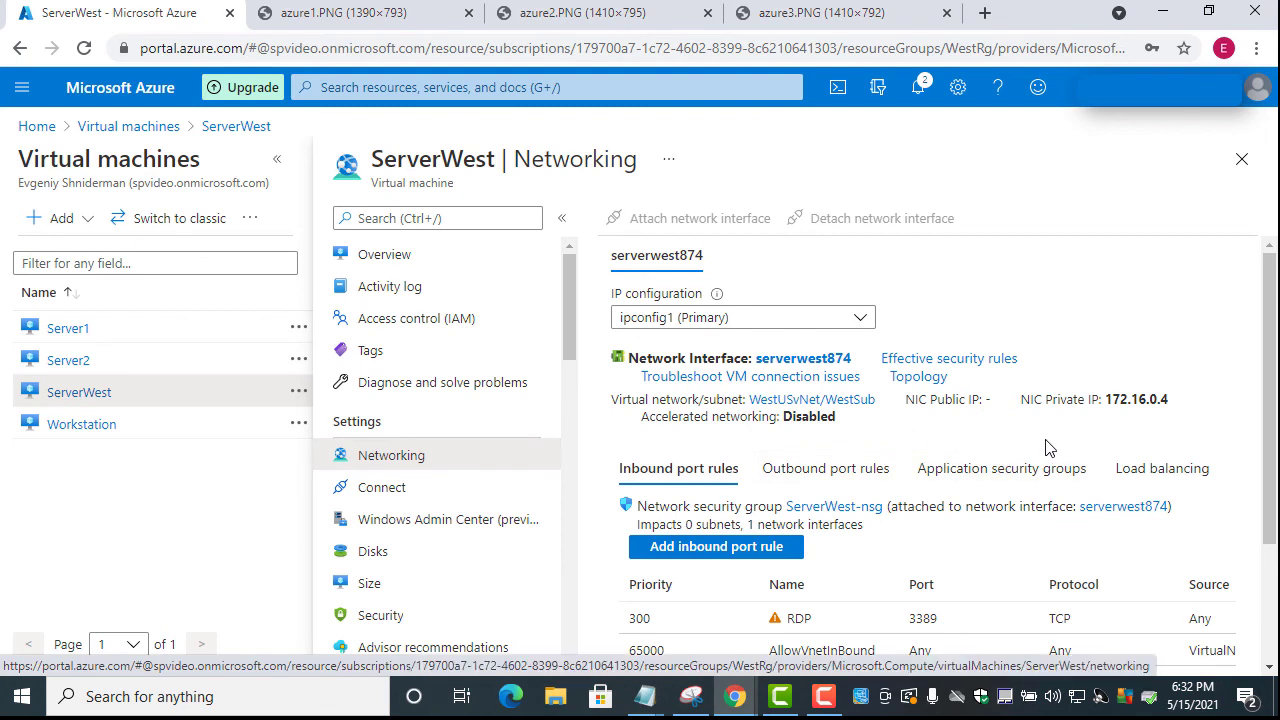
pyautogui.scroll(-1, 1066, 463)
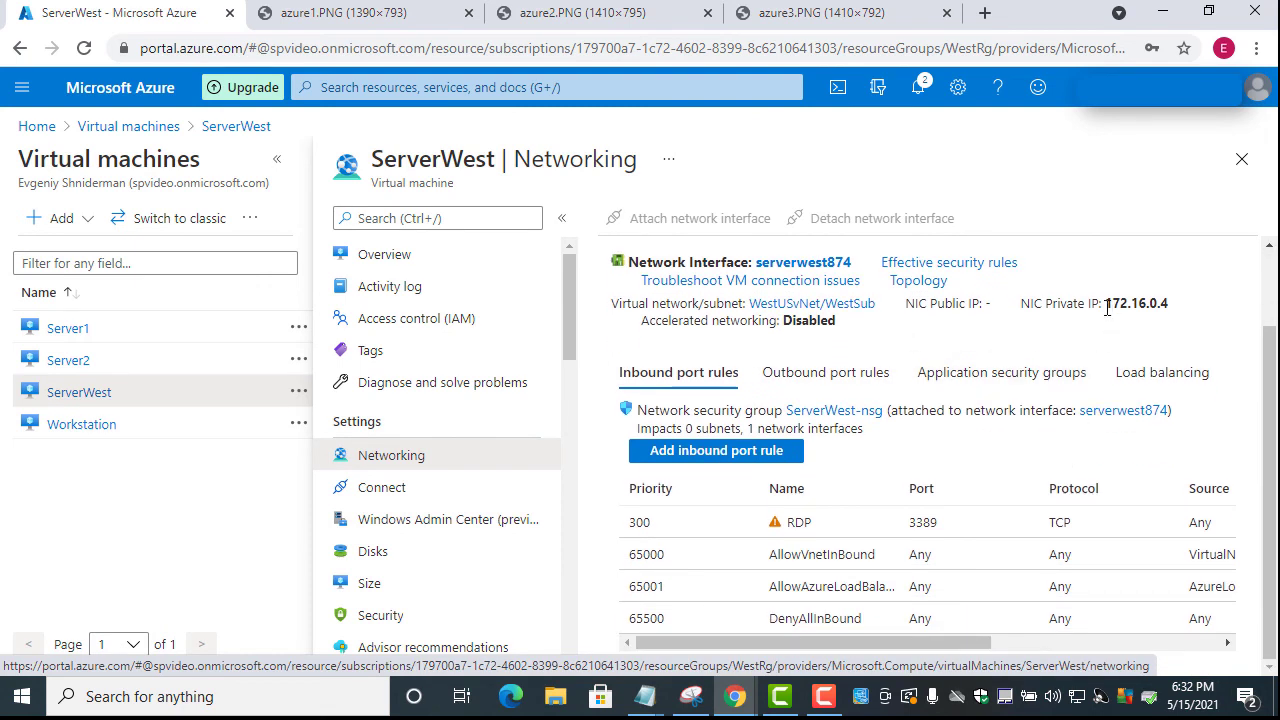
pyautogui.moveTo(1108, 304); pyautogui.dragTo(1168, 308)
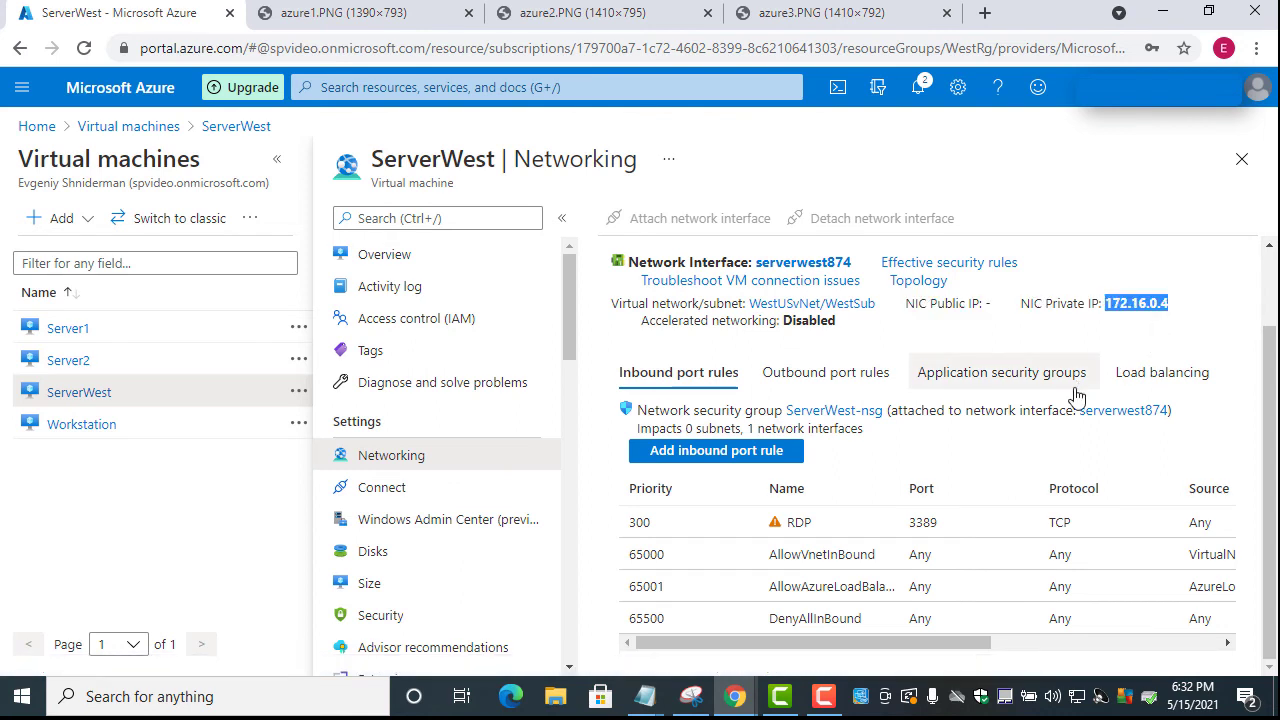
pyautogui.hotkey('alt', 'Tab')
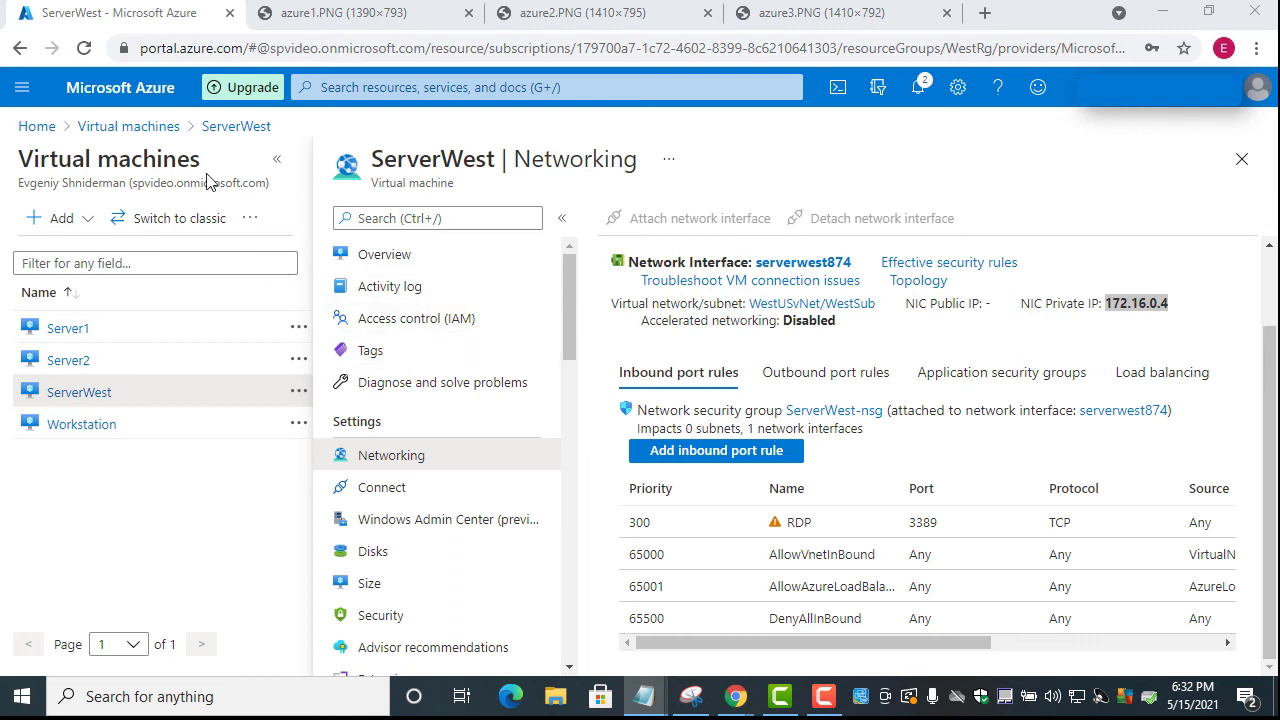
pyautogui.click(150, 130)
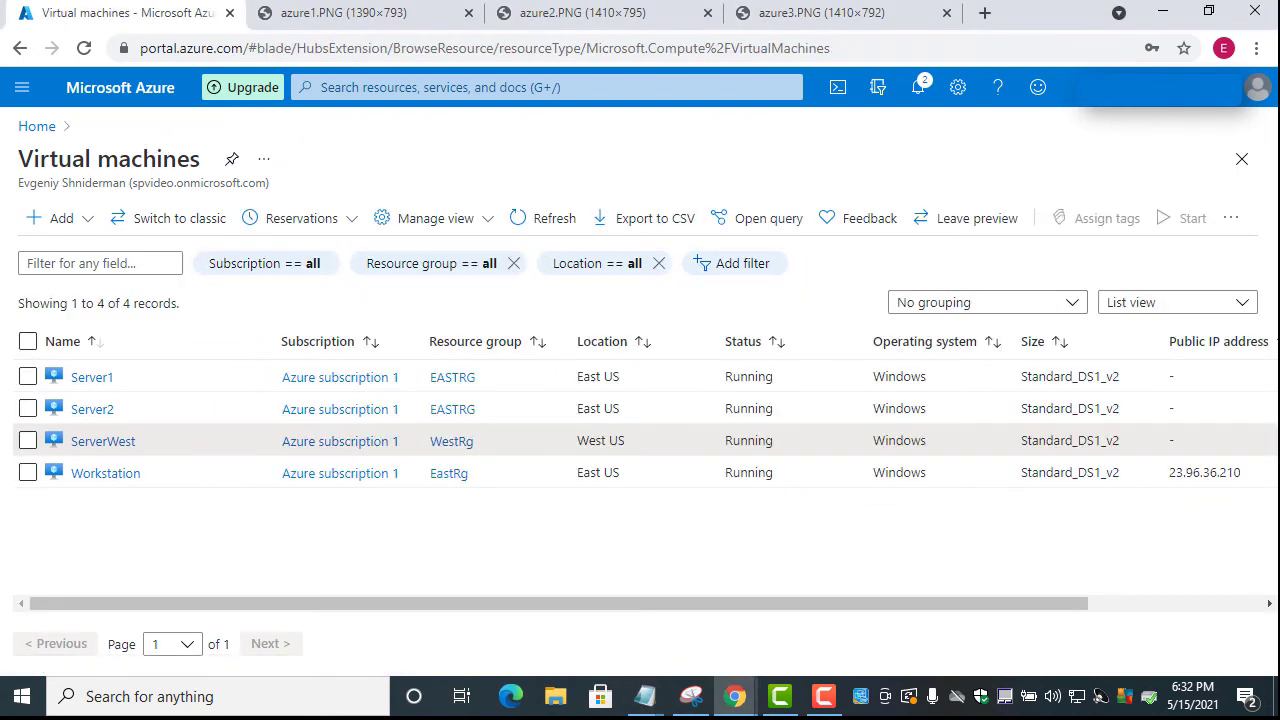
# Capitalise 'West' in the notes' Server West line and move the notes aside
pyautogui.hotkey('alt', 'Tab')
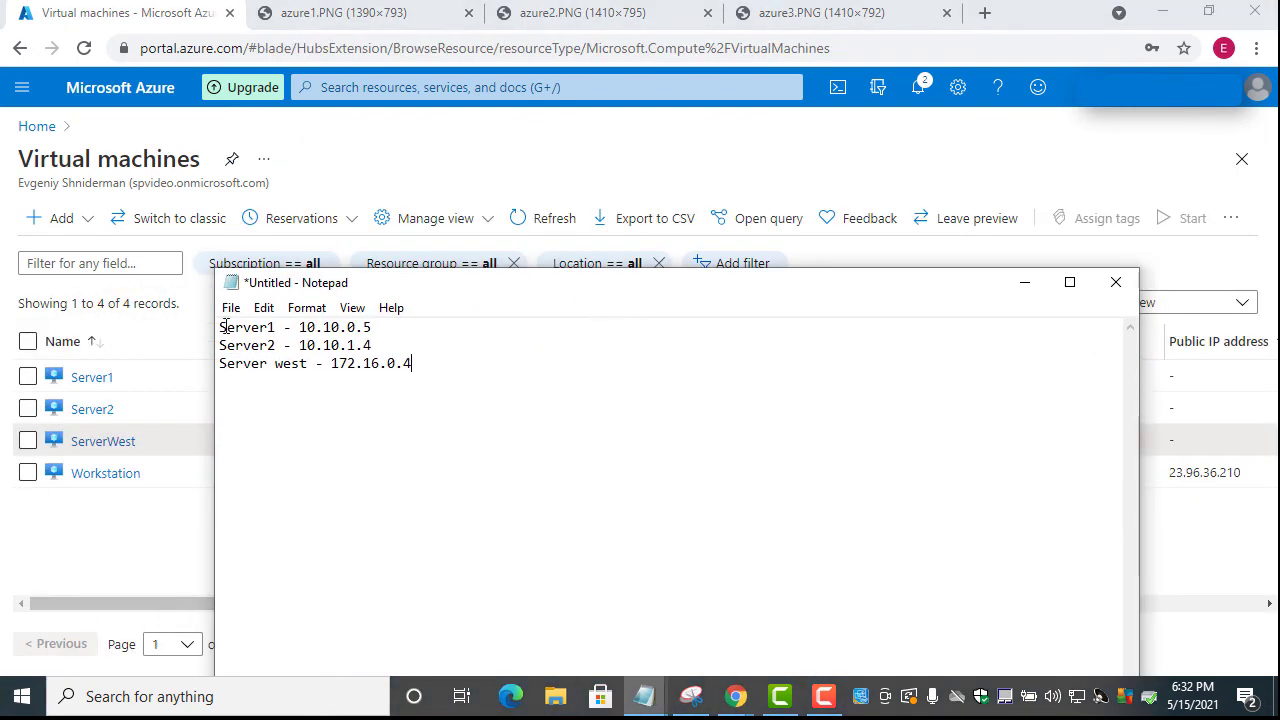
pyautogui.click(276, 366)
pyautogui.press('Delete')
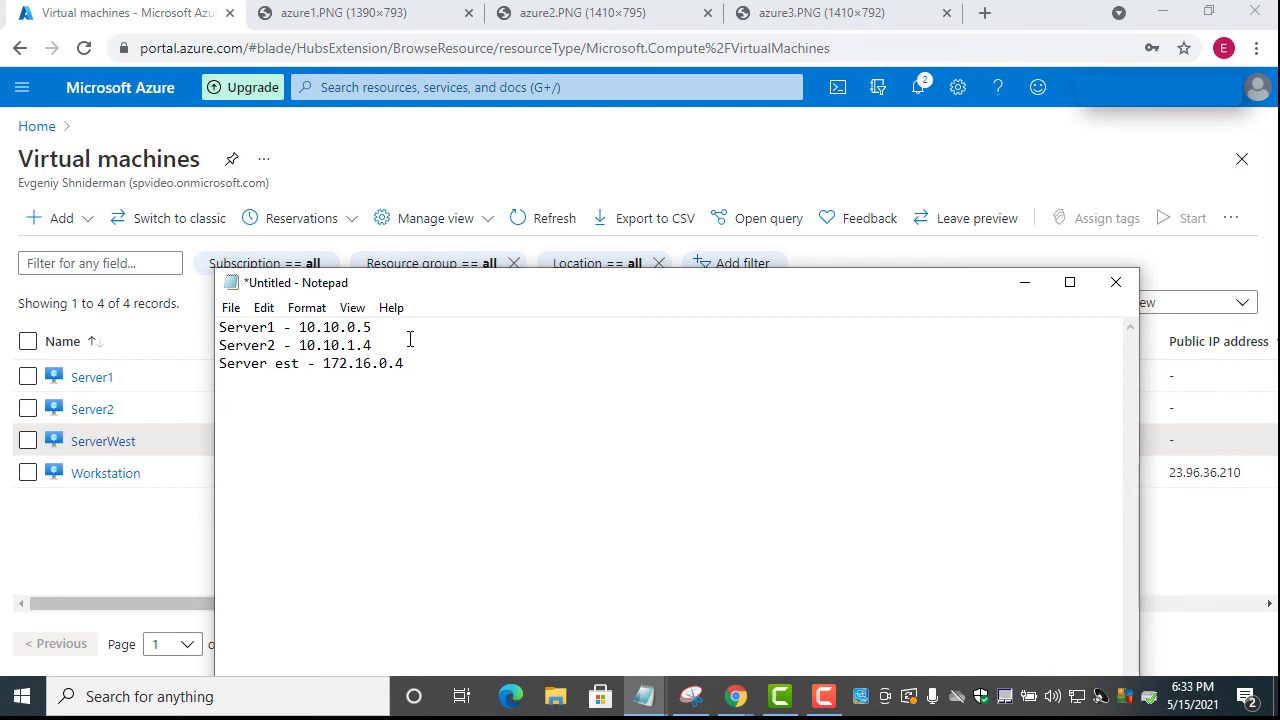
pyautogui.write('W')
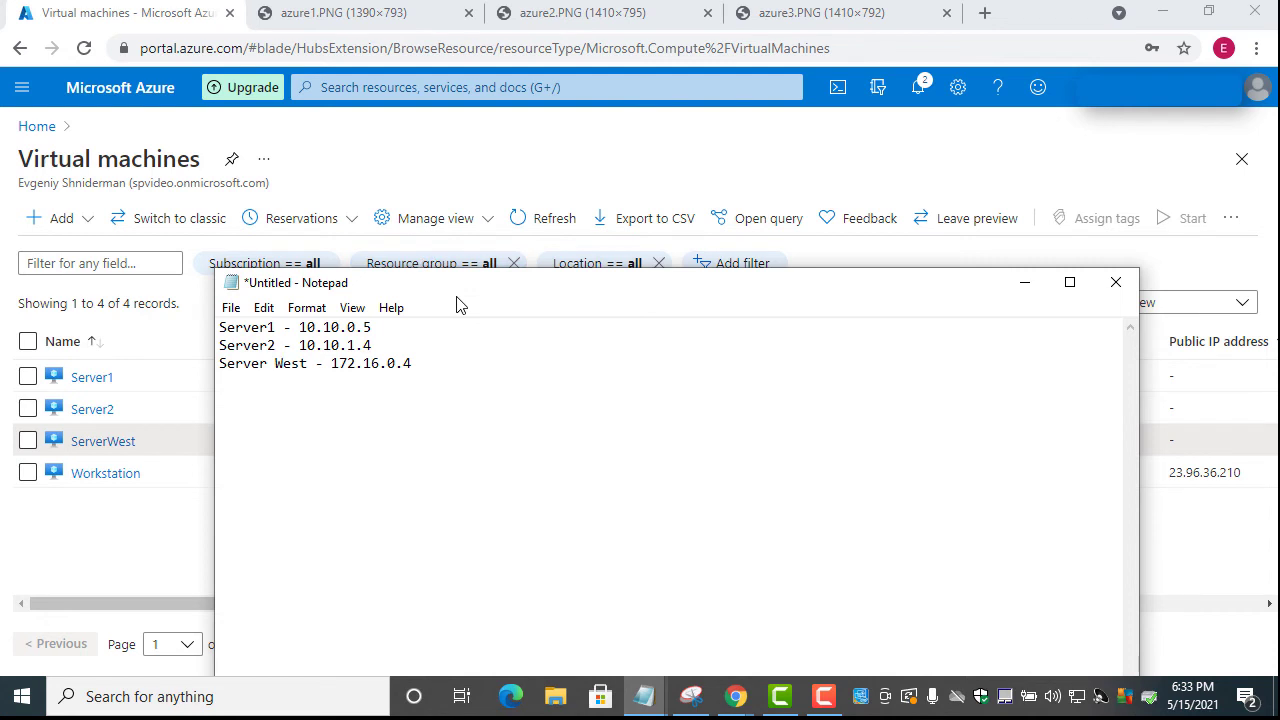
pyautogui.moveTo(455, 287); pyautogui.dragTo(20, 288)
pyautogui.click(760, 450)
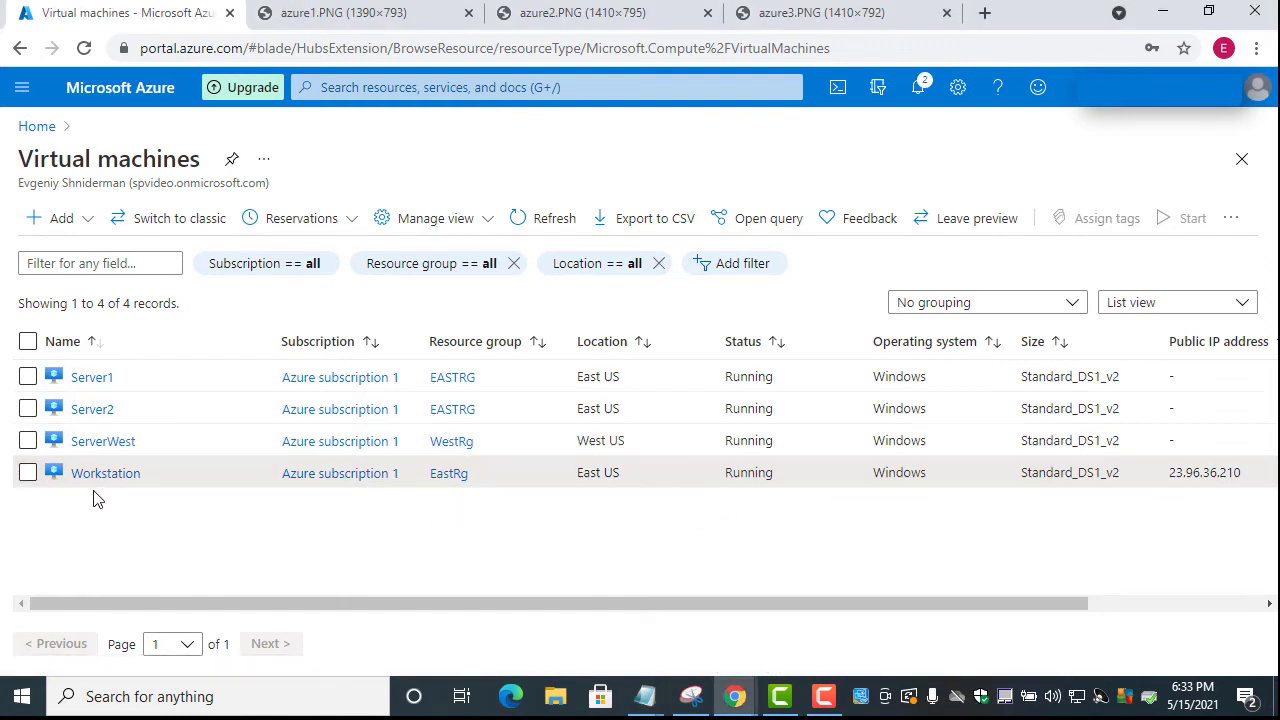
# Copy Workstation's public IP 23.96.36.210 and start a Remote Desktop connection to it
pyautogui.click(101, 477)
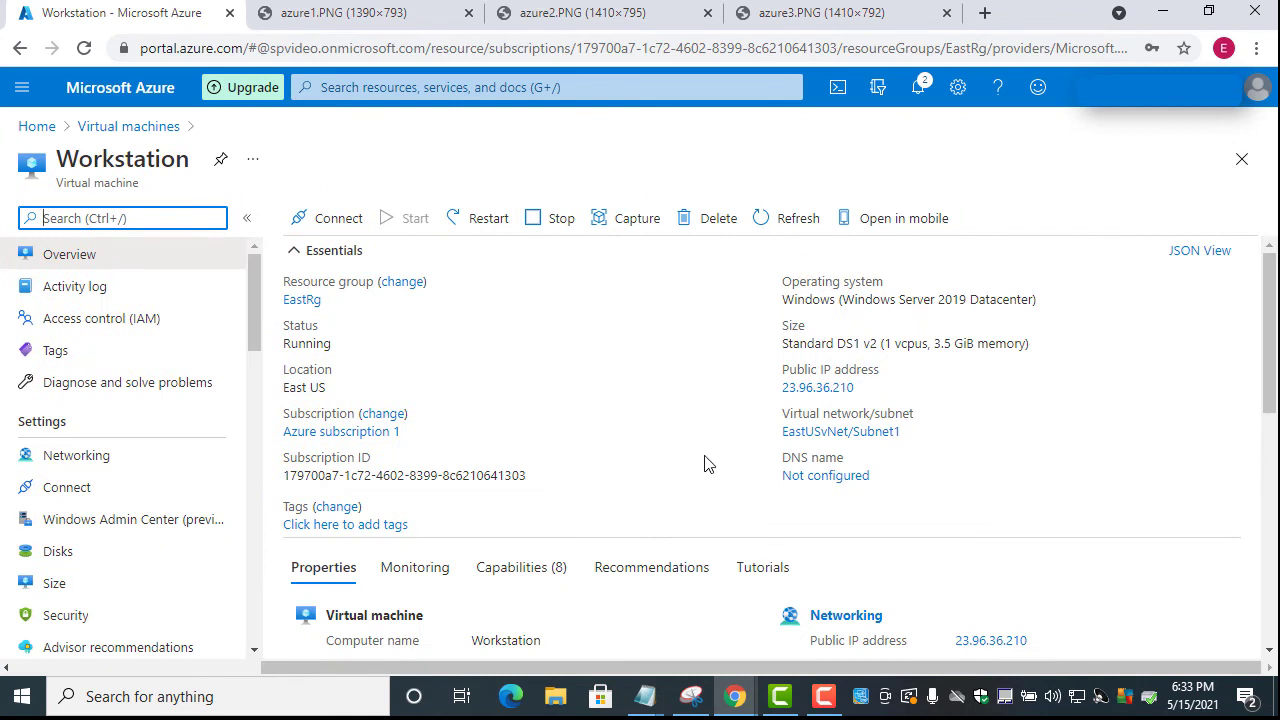
pyautogui.click(866, 388)
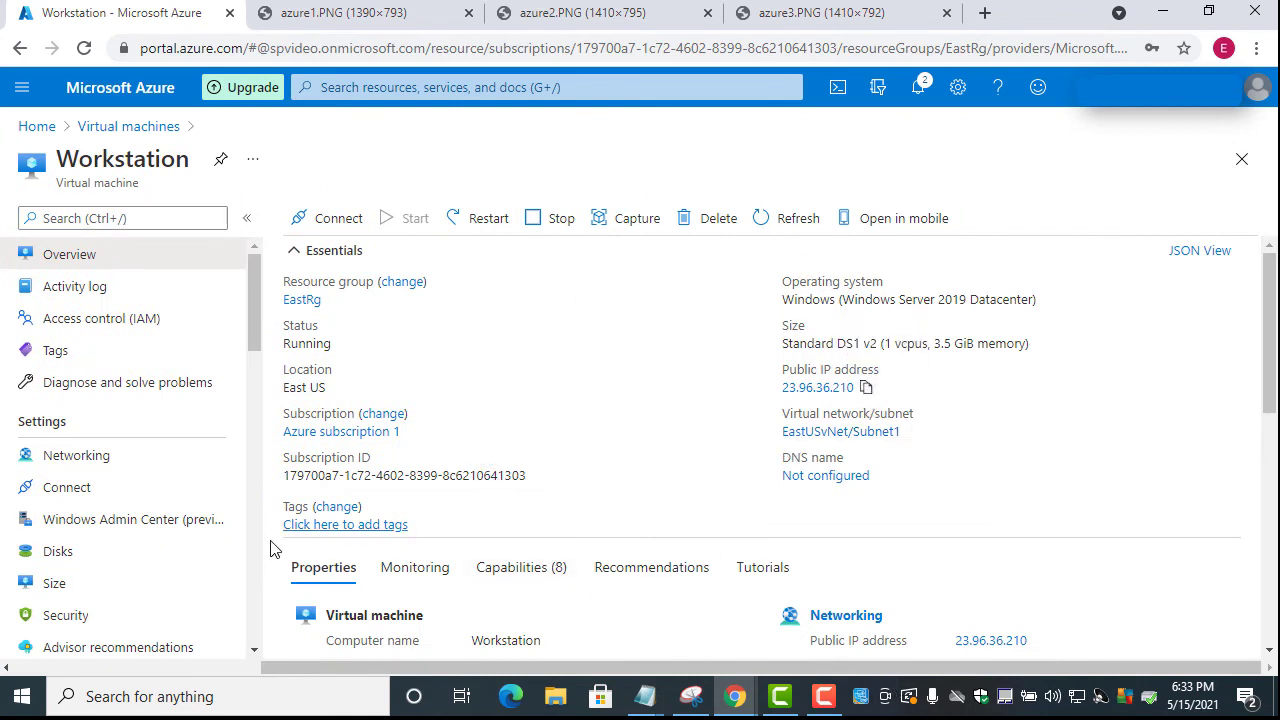
pyautogui.click(177, 694)
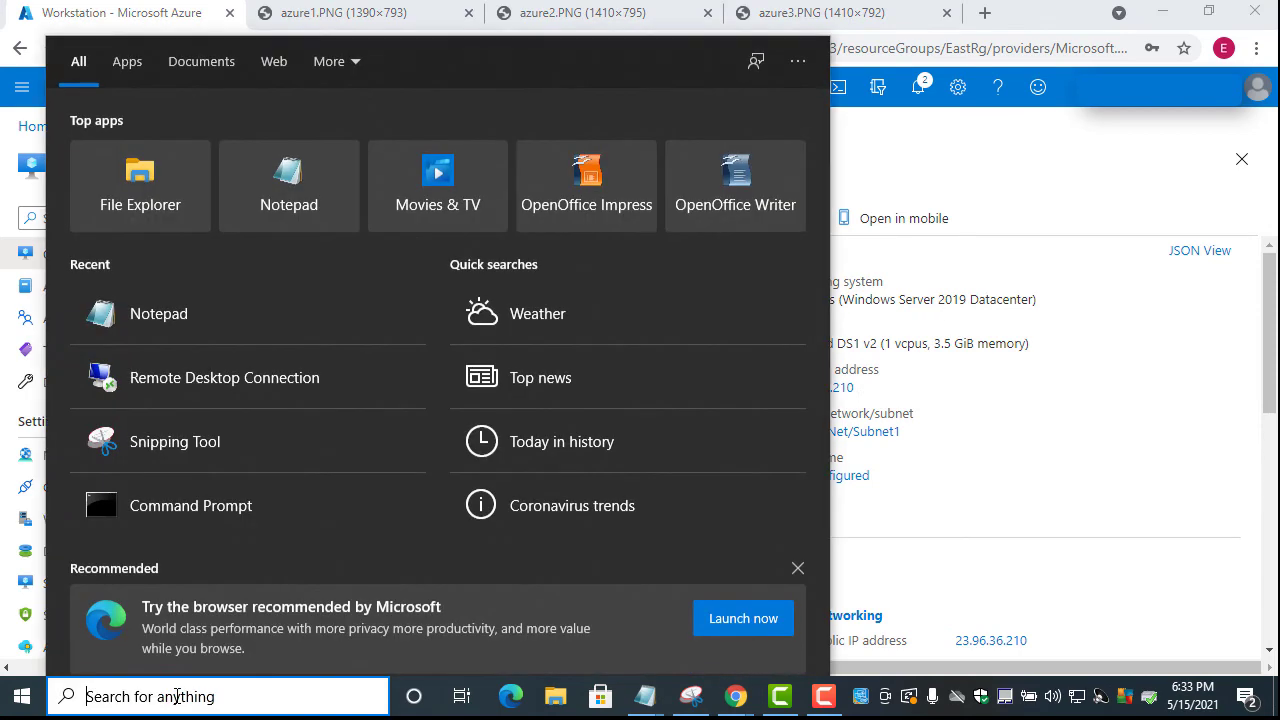
pyautogui.click(177, 389)
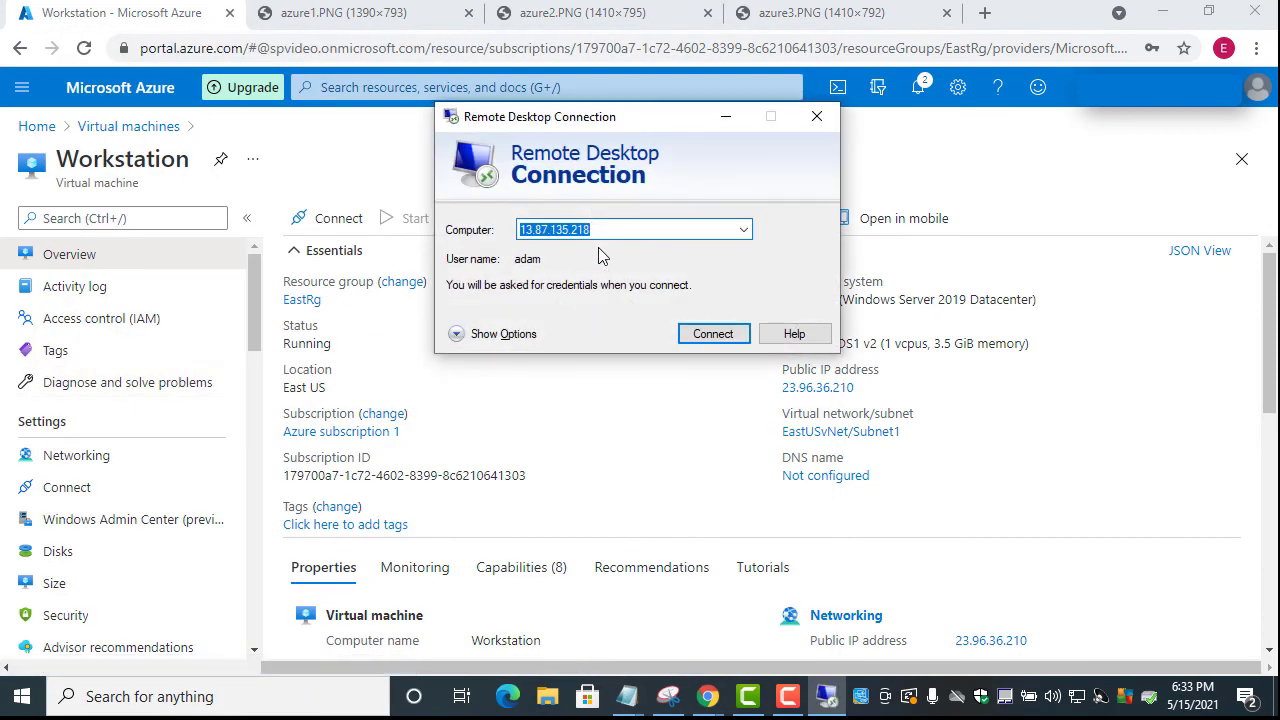
pyautogui.hotkey('ctrl', 'v')
pyautogui.click(712, 334)
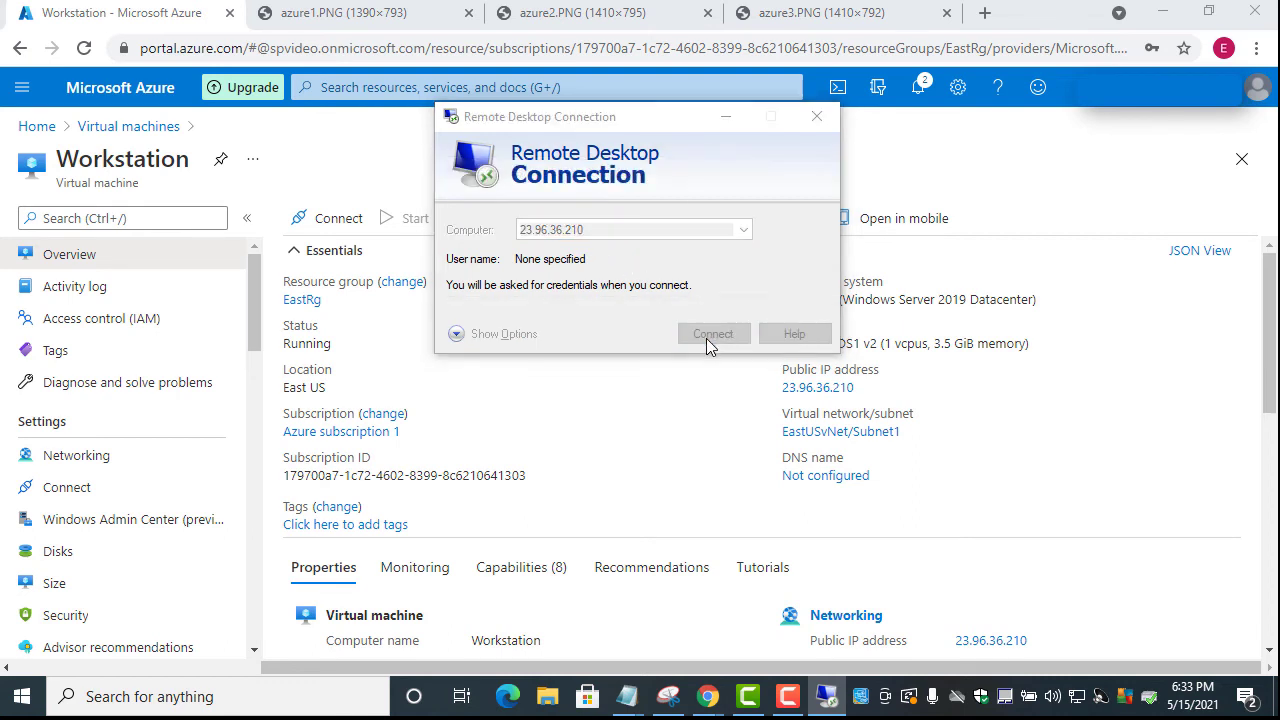
# Enter the admin username and account password and submit the sign-in
pyautogui.write('adam')
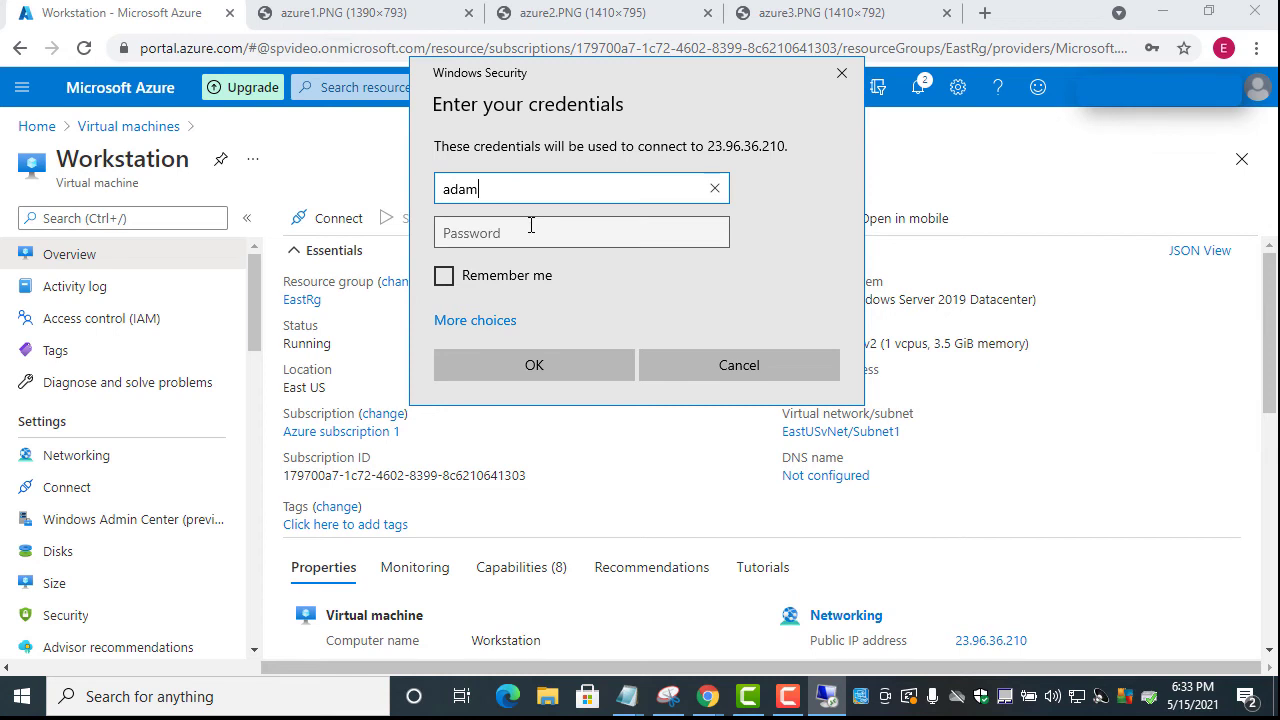
pyautogui.click(481, 230)
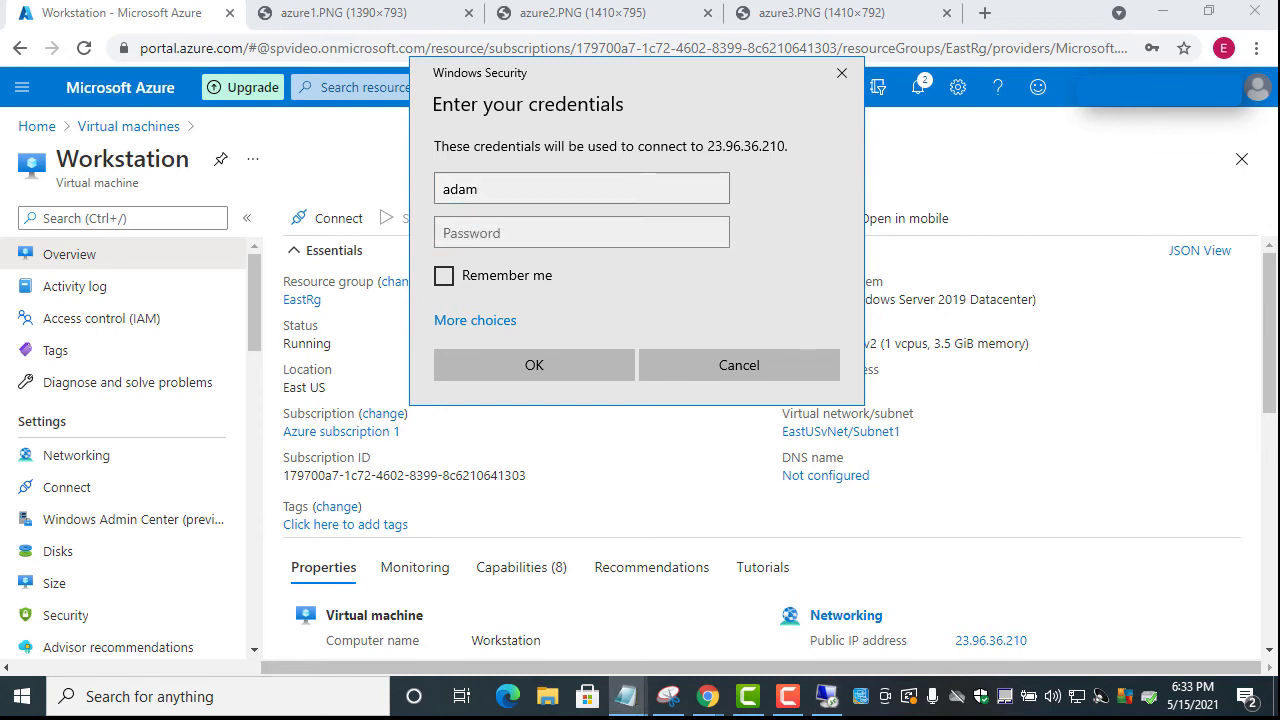
pyautogui.click(470, 236)
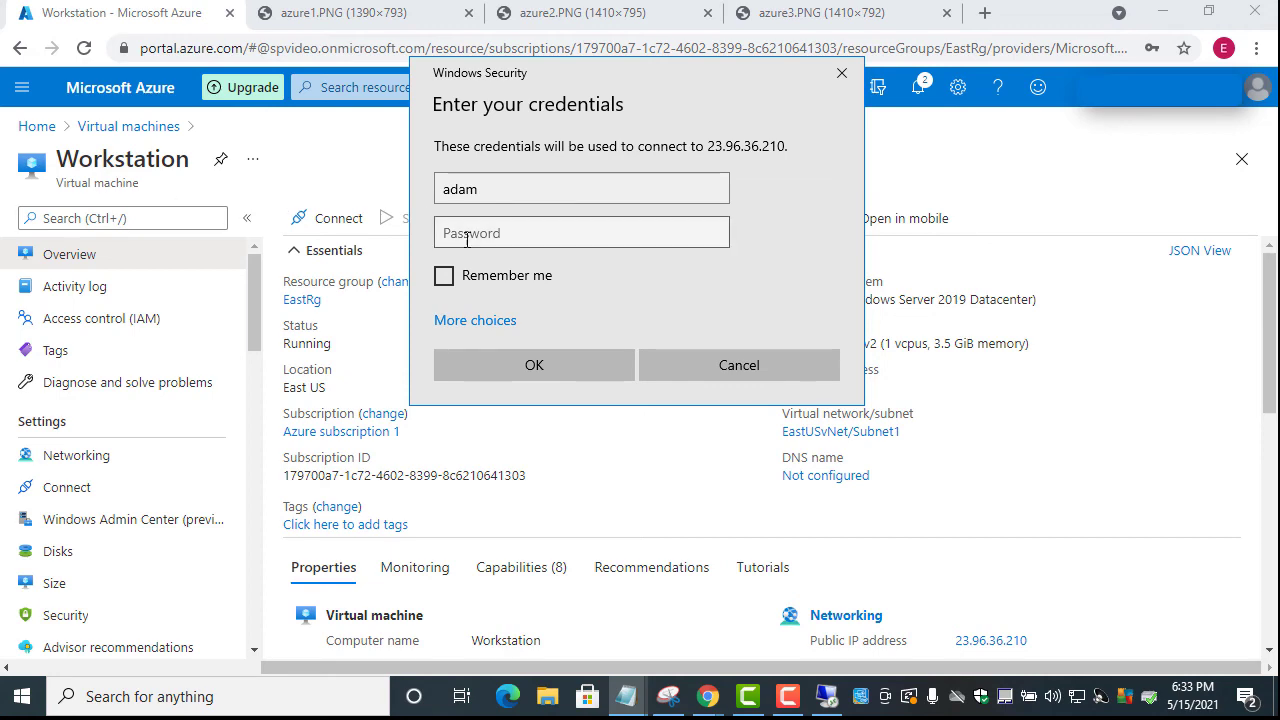
pyautogui.hotkey('ctrl', 'v')
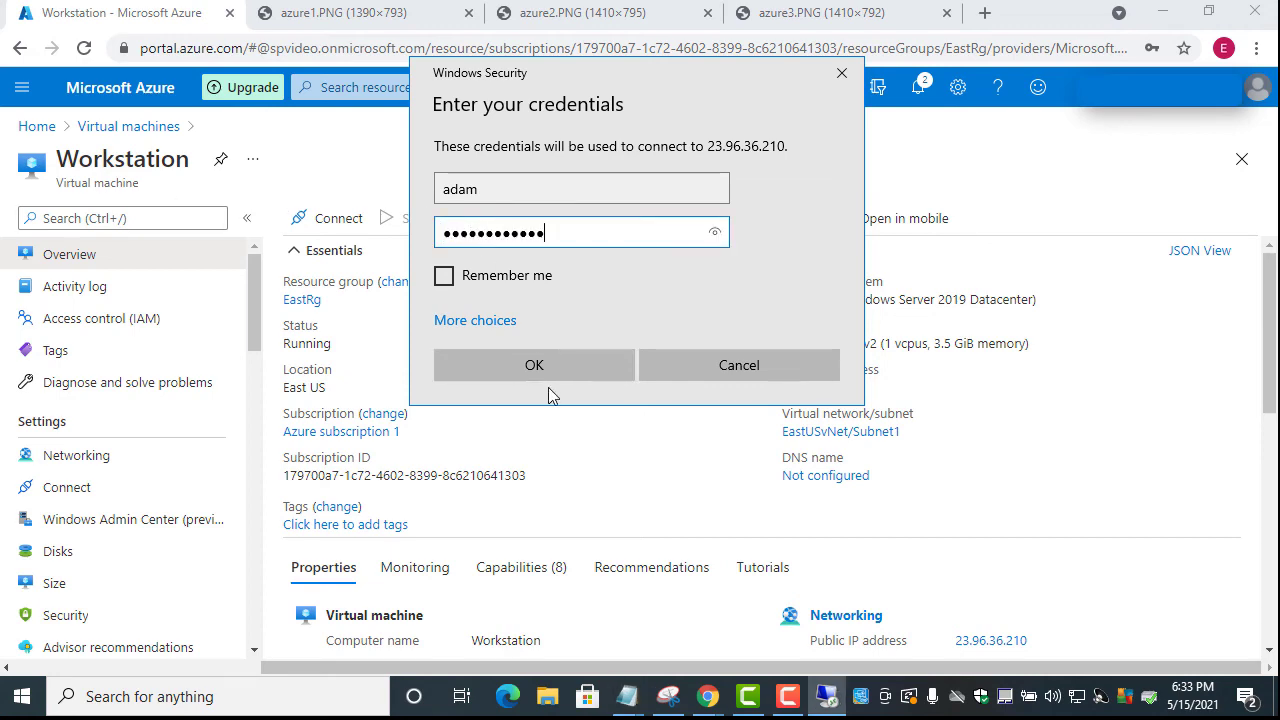
pyautogui.click(534, 364)
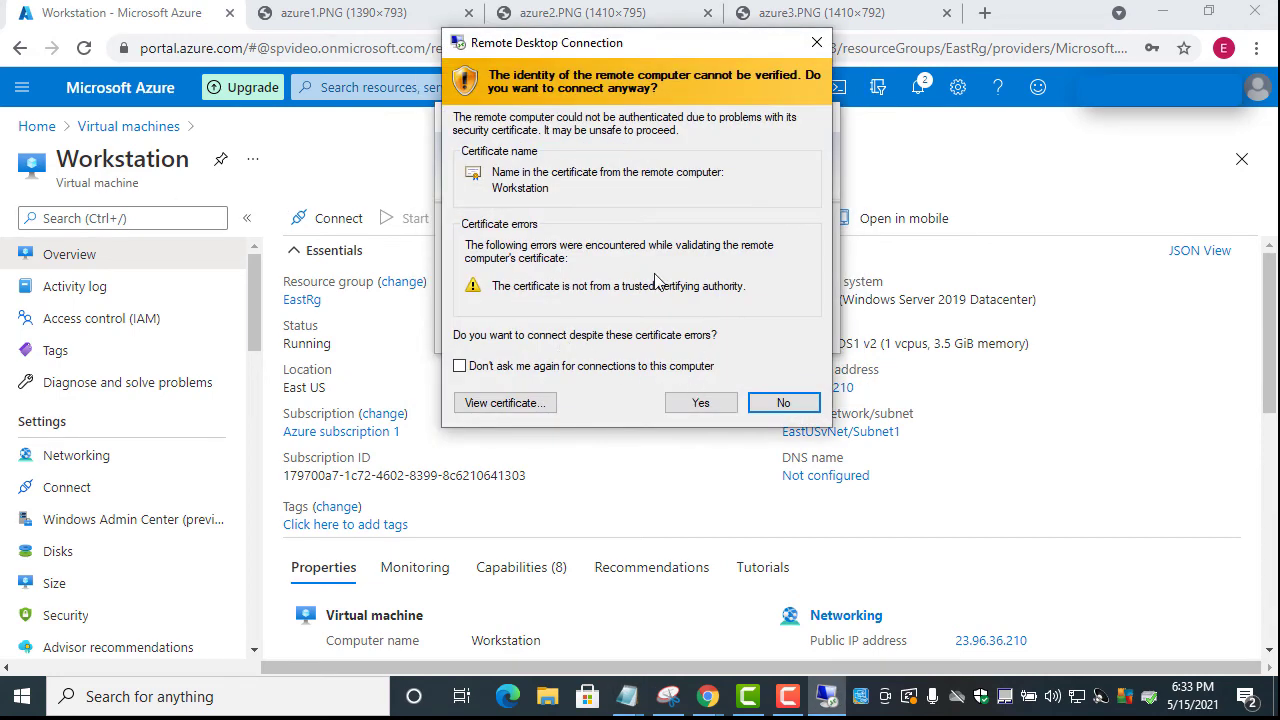
# Accept the certificate warning, allow network discovery, and dismiss the Windows Admin Center tip
pyautogui.click(700, 401)
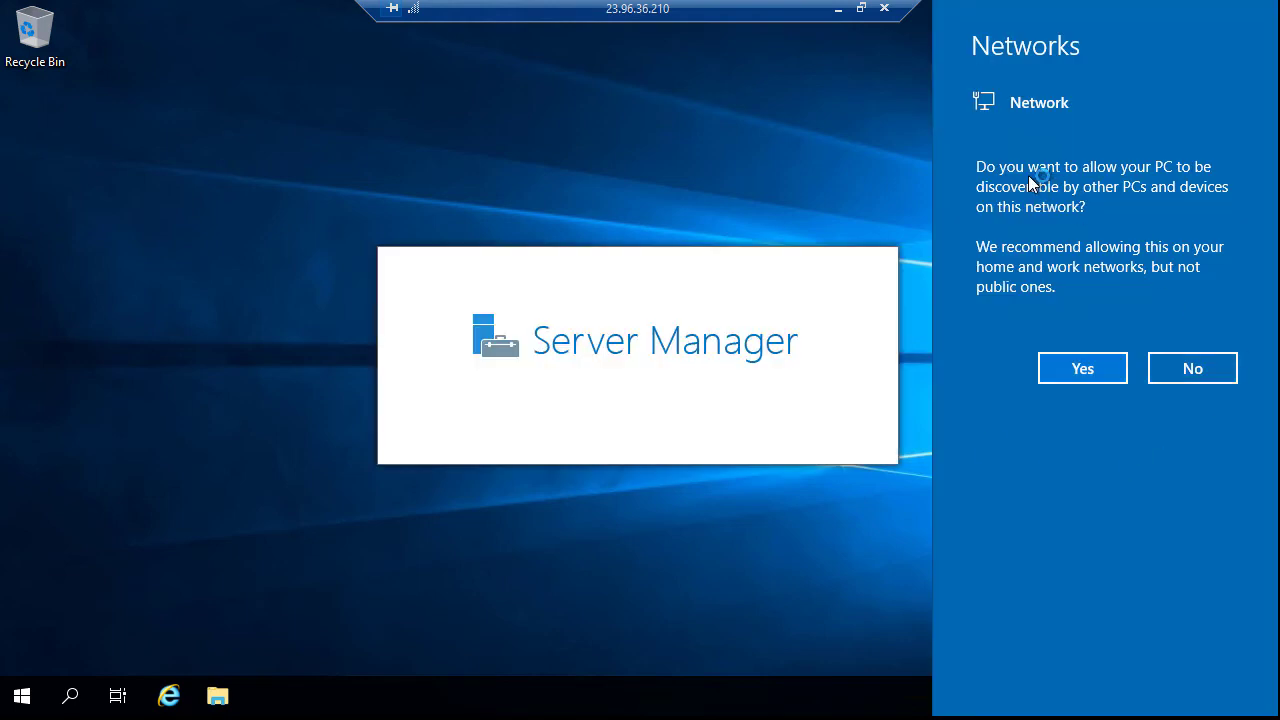
pyautogui.click(1079, 374)
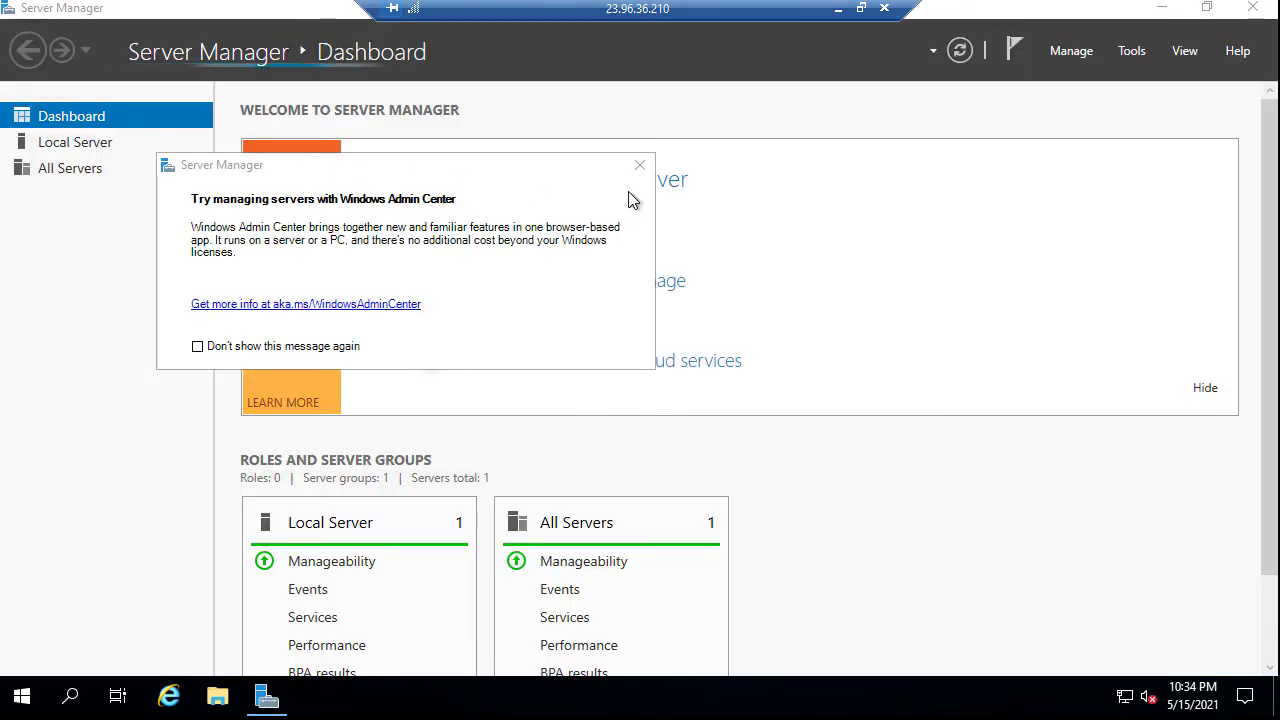
pyautogui.click(639, 168)
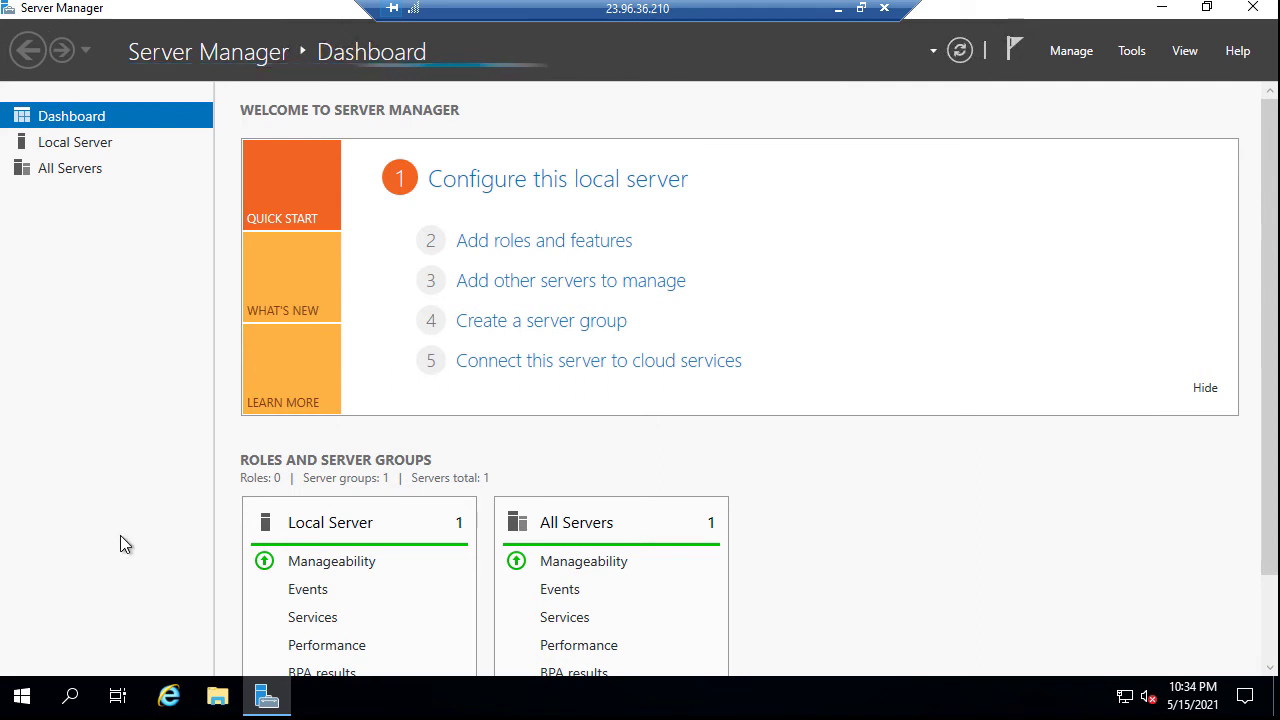
# Launch Command Prompt on Workstation via search for 'cmd' and reposition its window
pyautogui.click(72, 697)
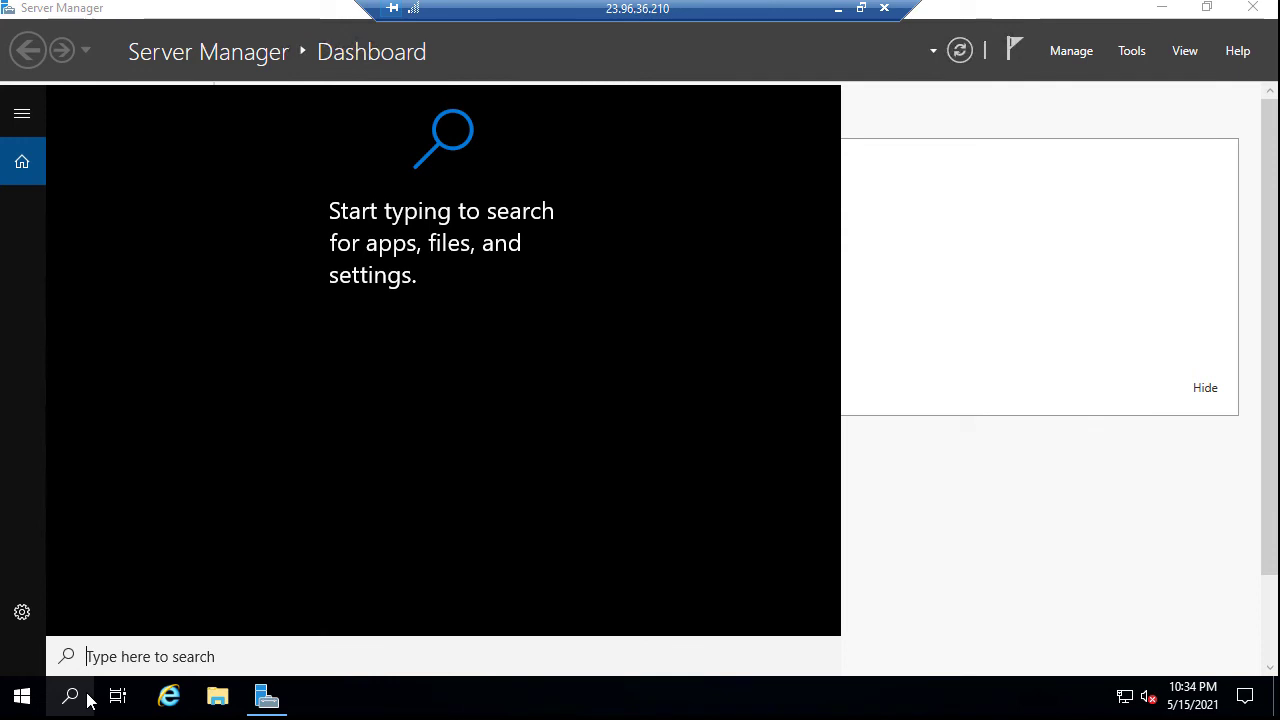
pyautogui.write('c')
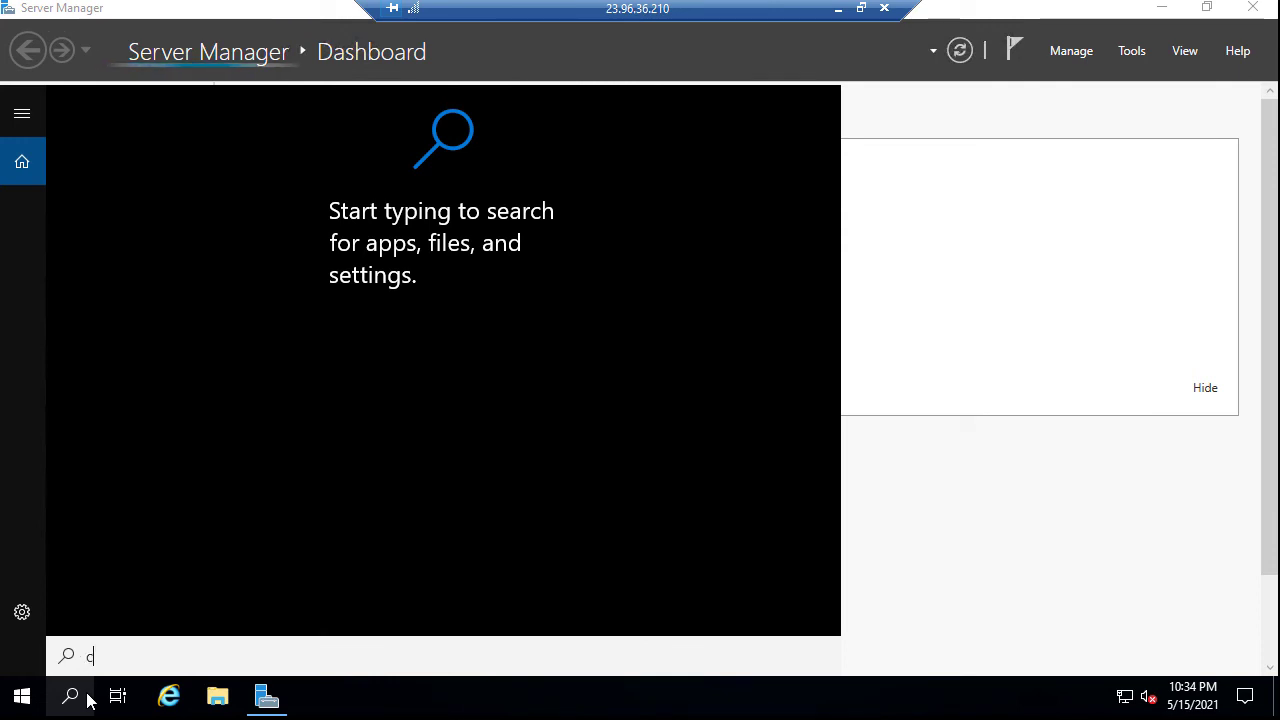
pyautogui.write('md')
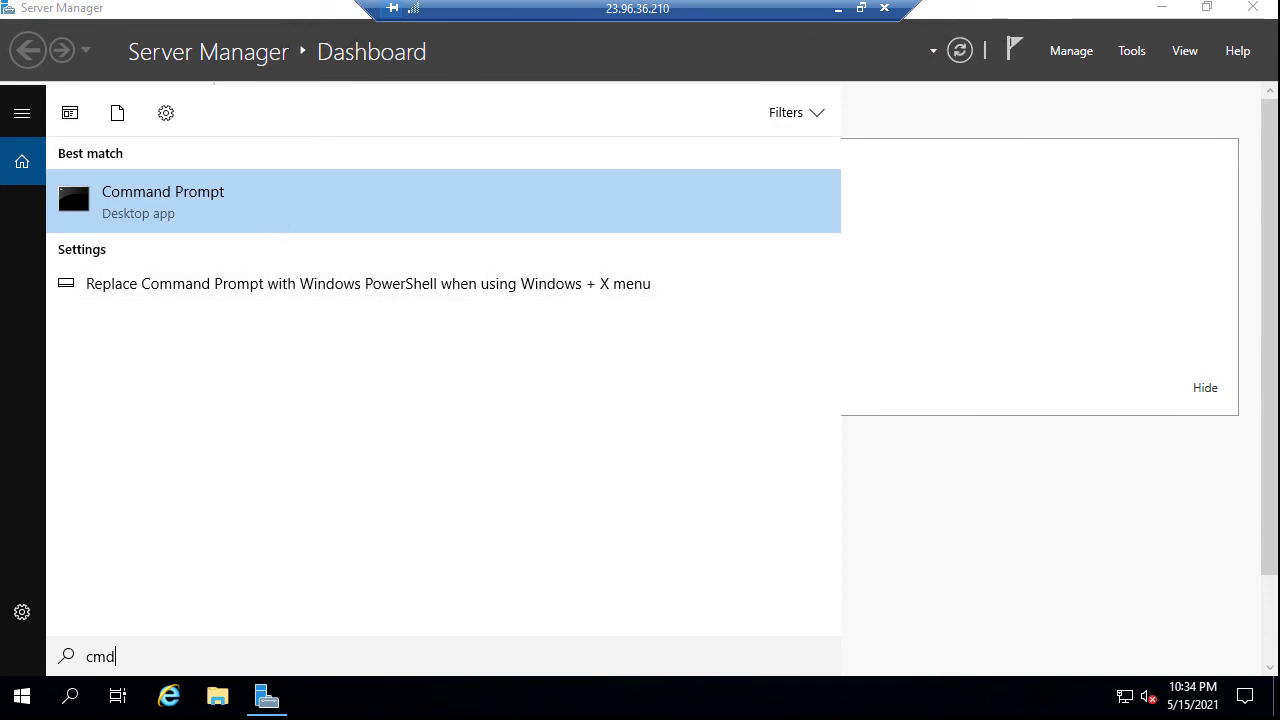
pyautogui.click(167, 205)
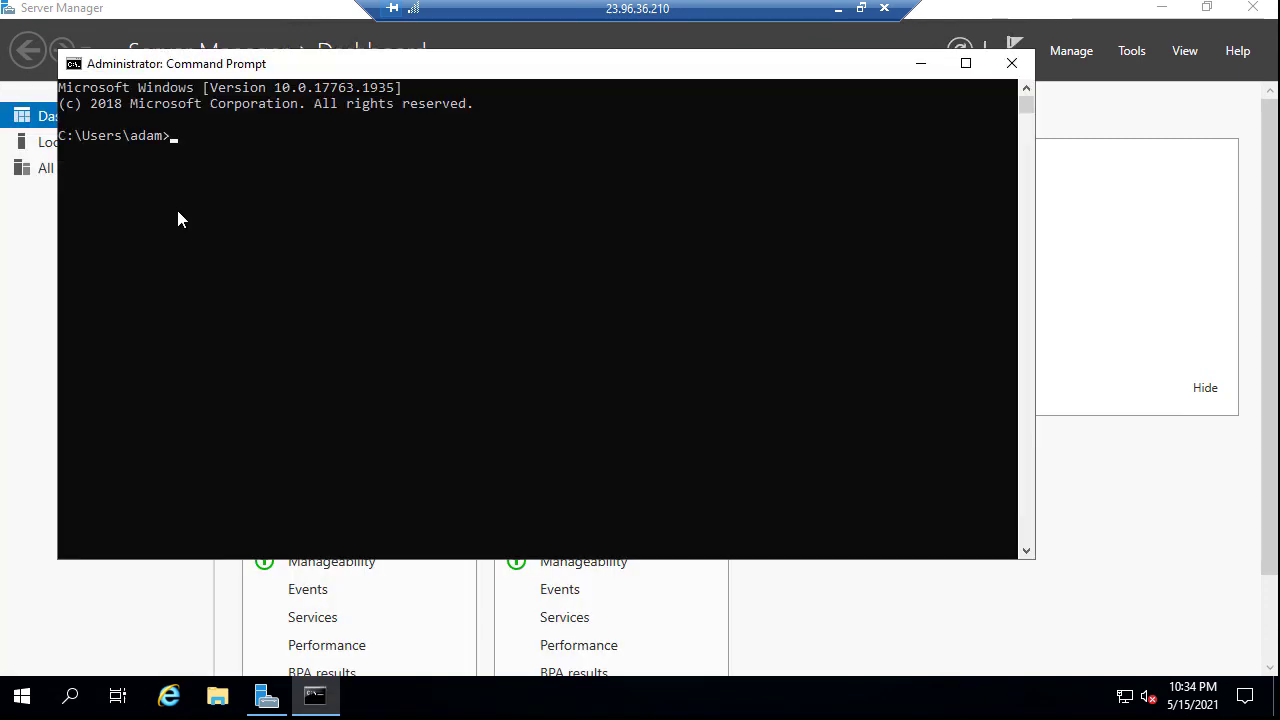
pyautogui.moveTo(294, 66); pyautogui.dragTo(333, 167)
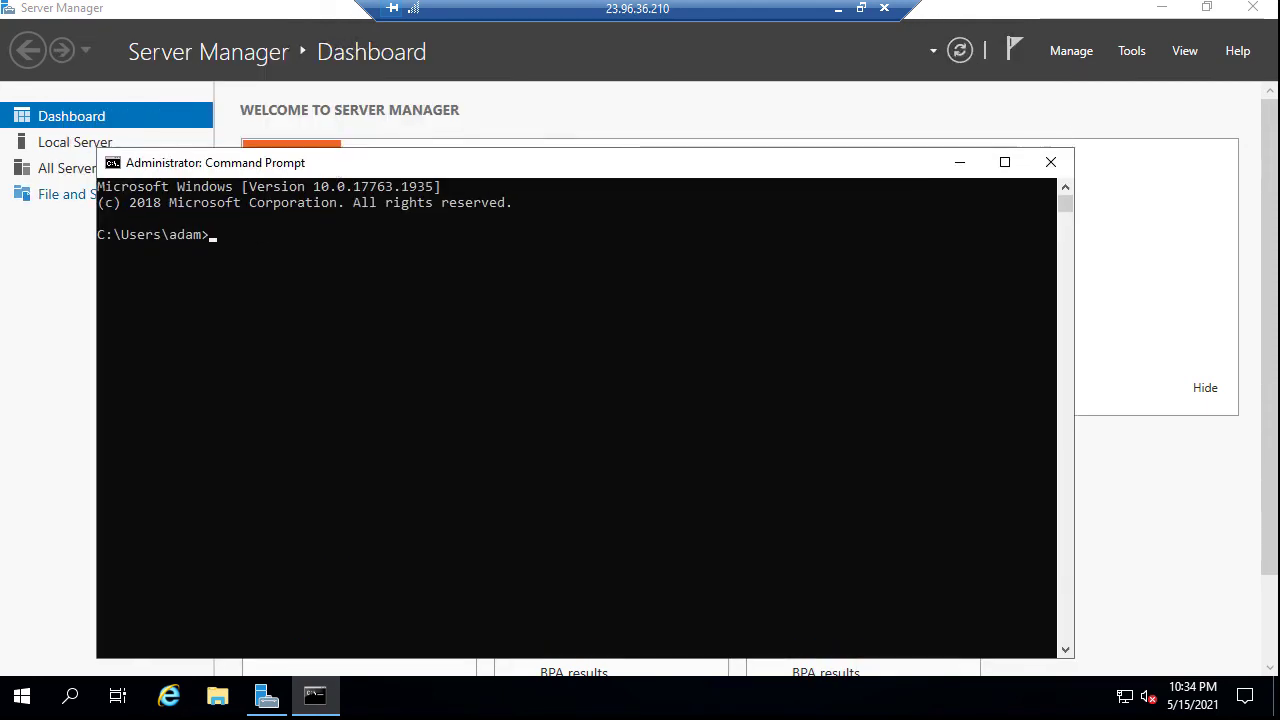
pyautogui.click(212, 234)
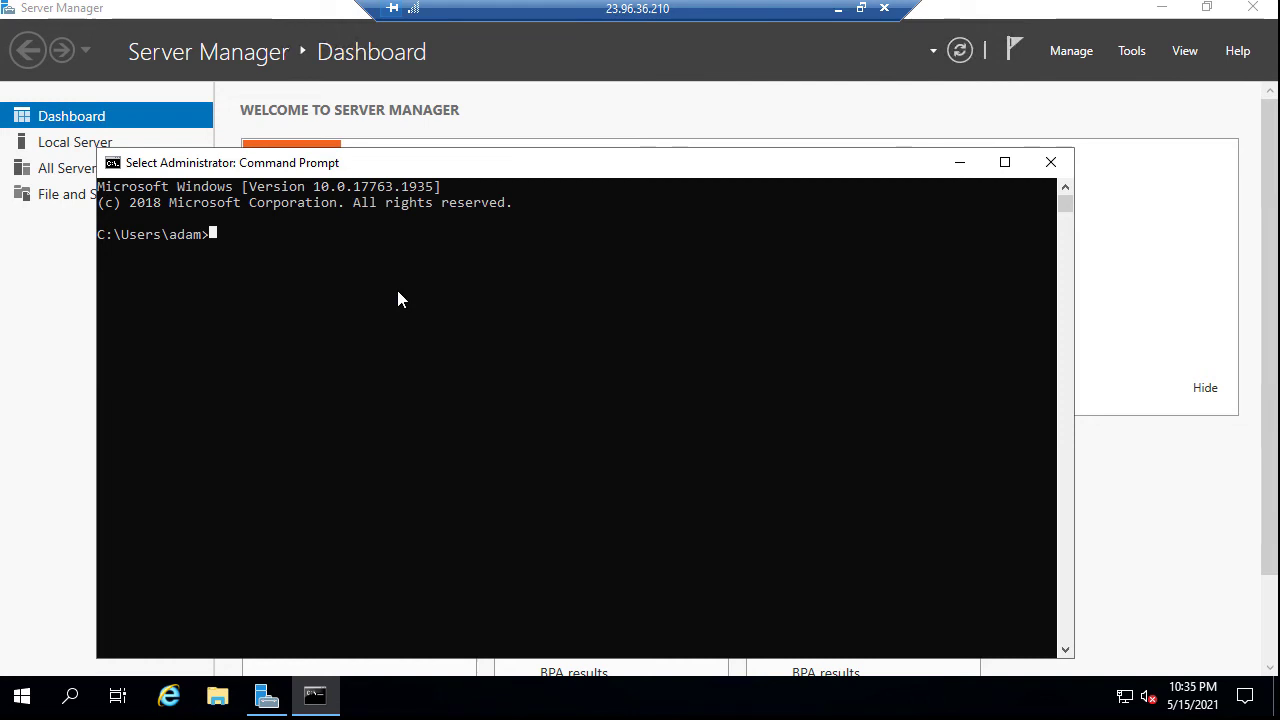
# Run ping 10.10.0.5, getting four replies with 0% packet loss
pyautogui.write('10')
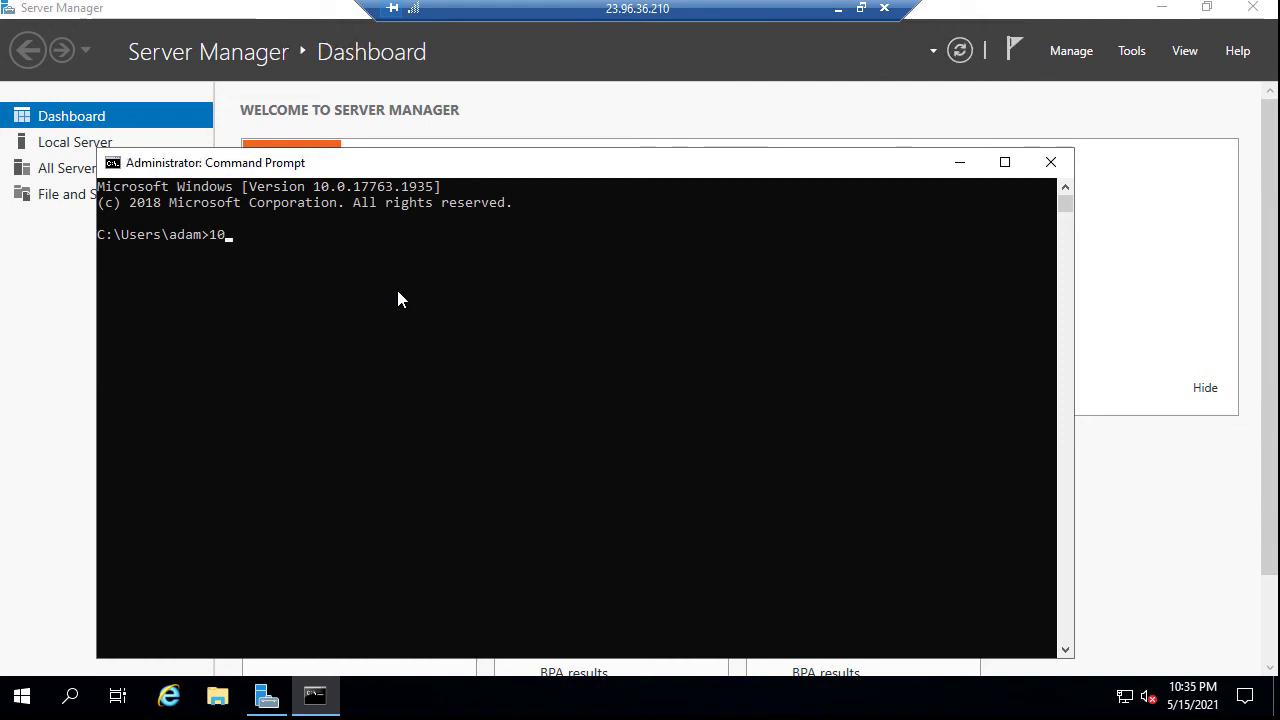
pyautogui.write('.')
pyautogui.write('10')
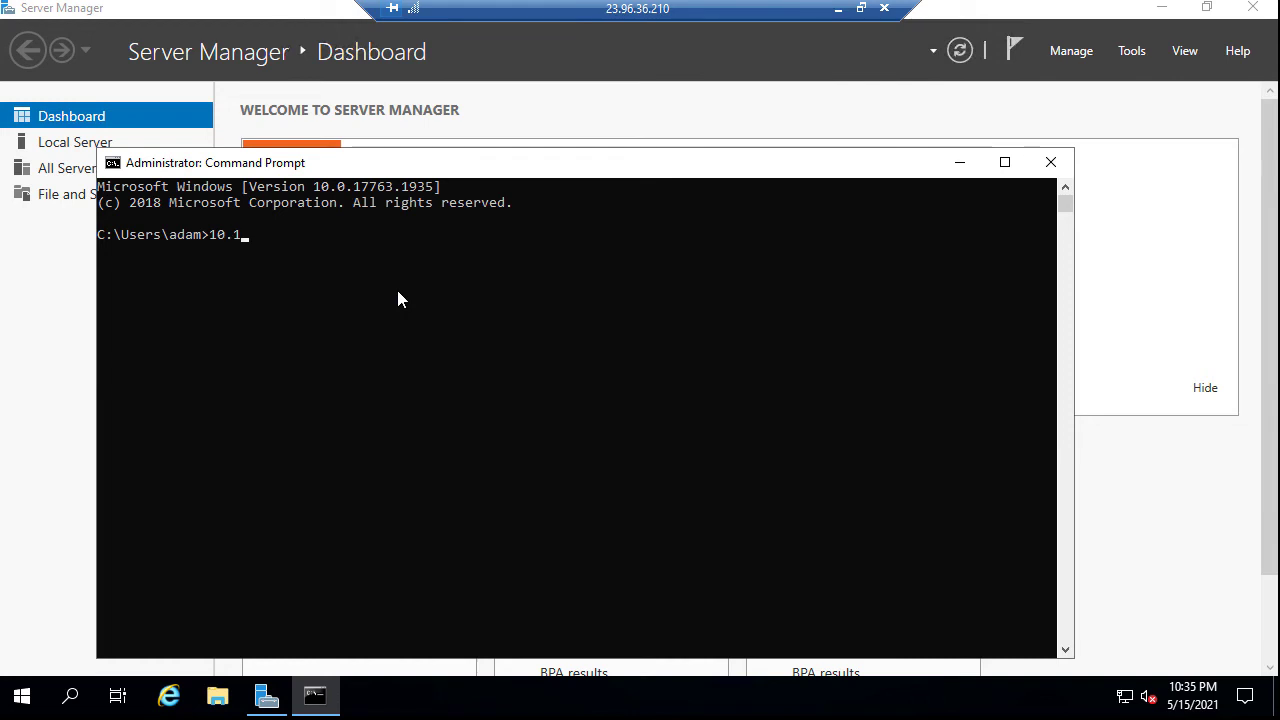
pyautogui.write('.0.5')
pyautogui.press('Home')
pyautogui.write('ping')
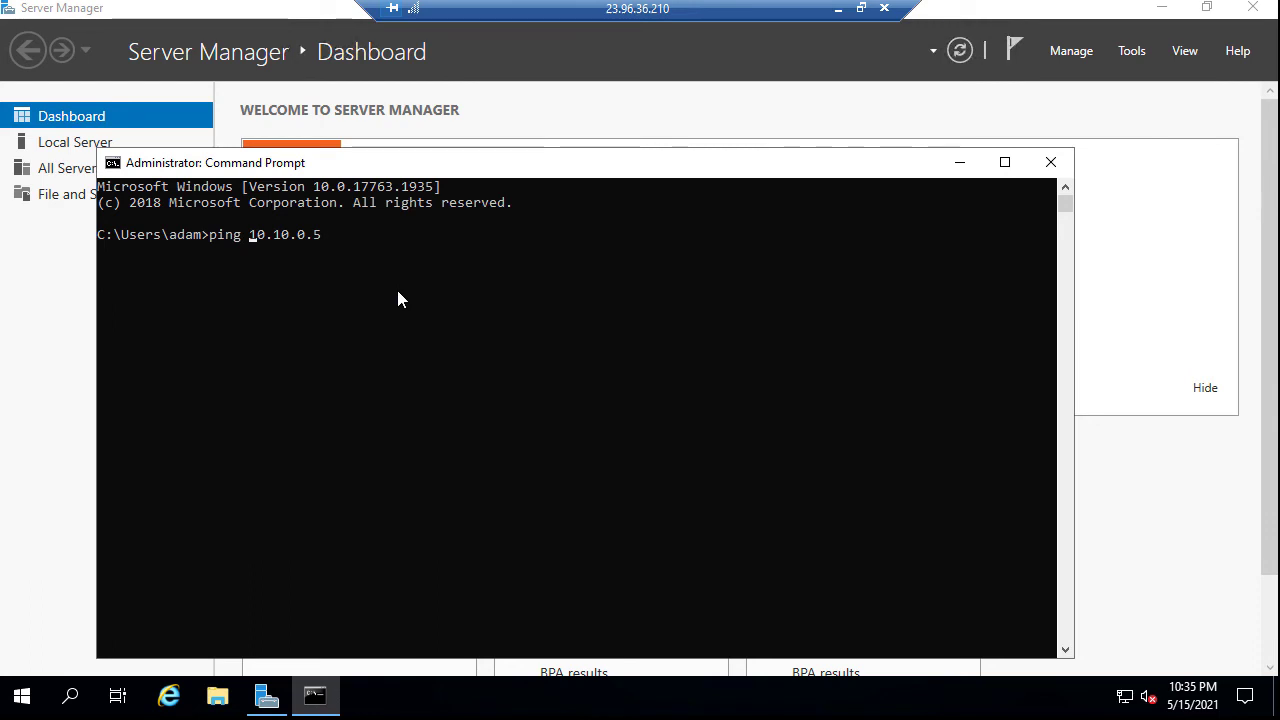
pyautogui.press('Return')
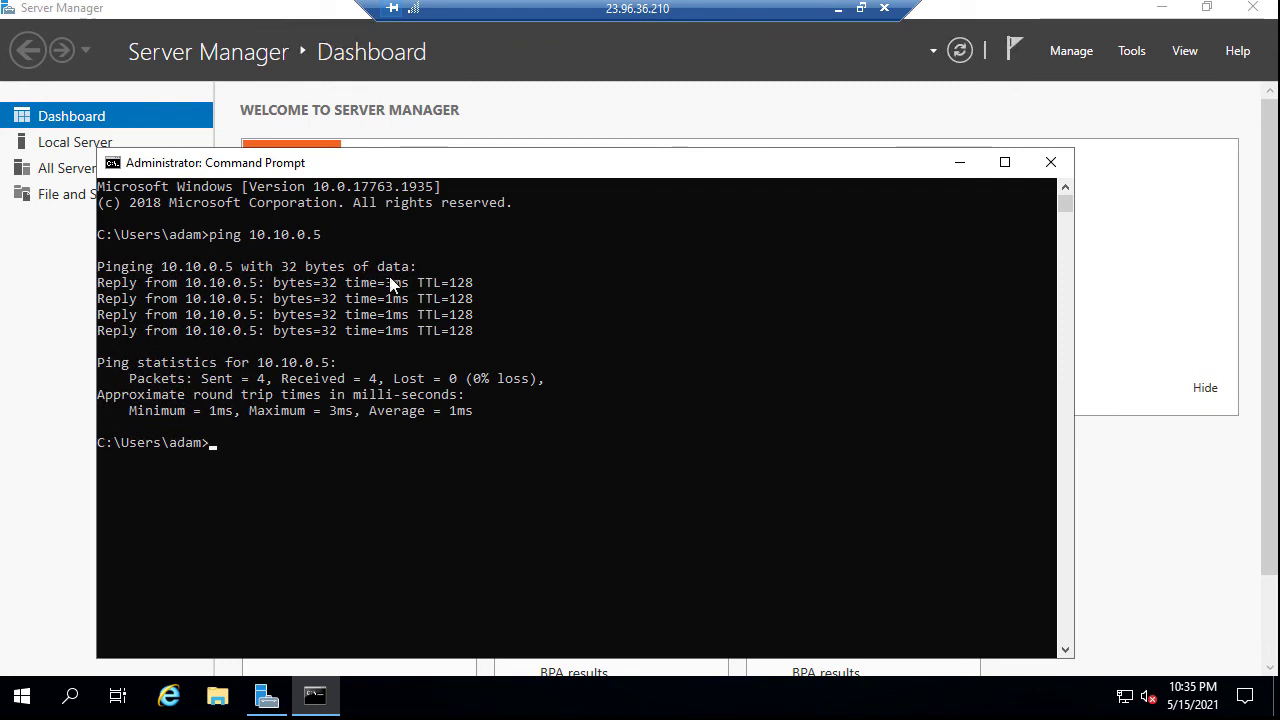
pyautogui.press('super+e')
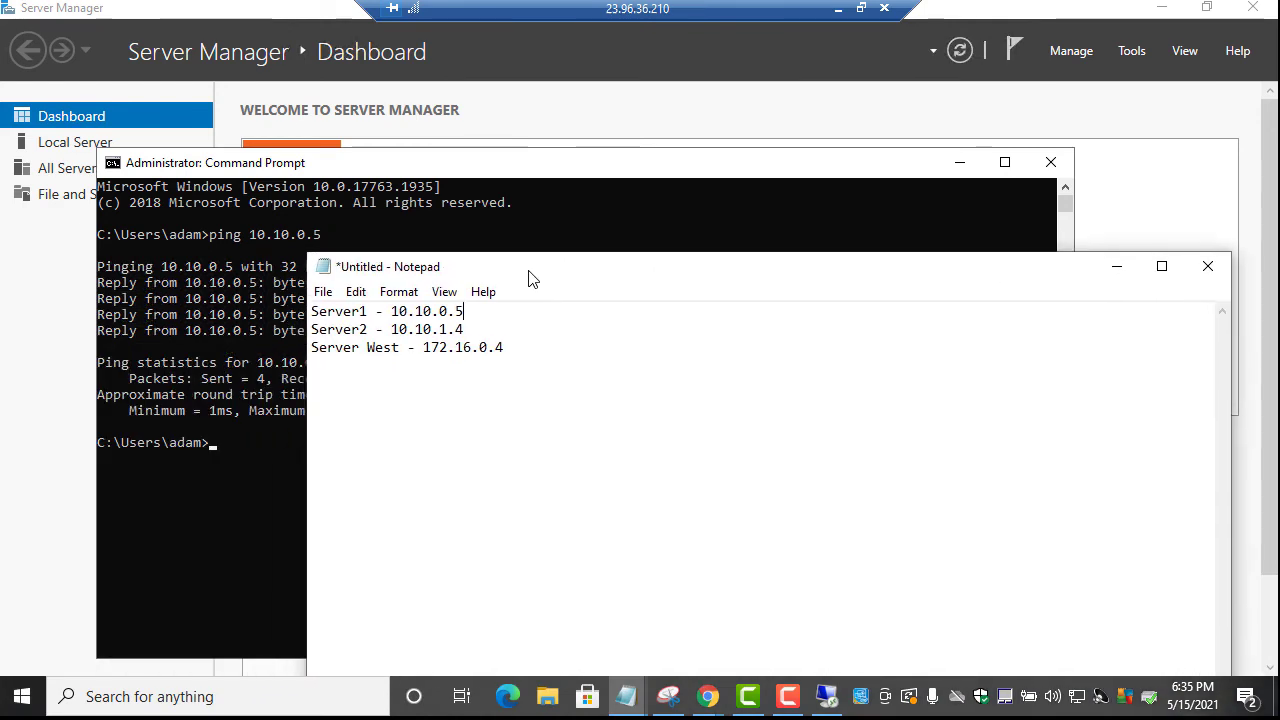
# Enter Server2's address 10.10.1.4 at the remote command prompt, removing the stray 5
pyautogui.moveTo(555, 260); pyautogui.dragTo(680, 202)
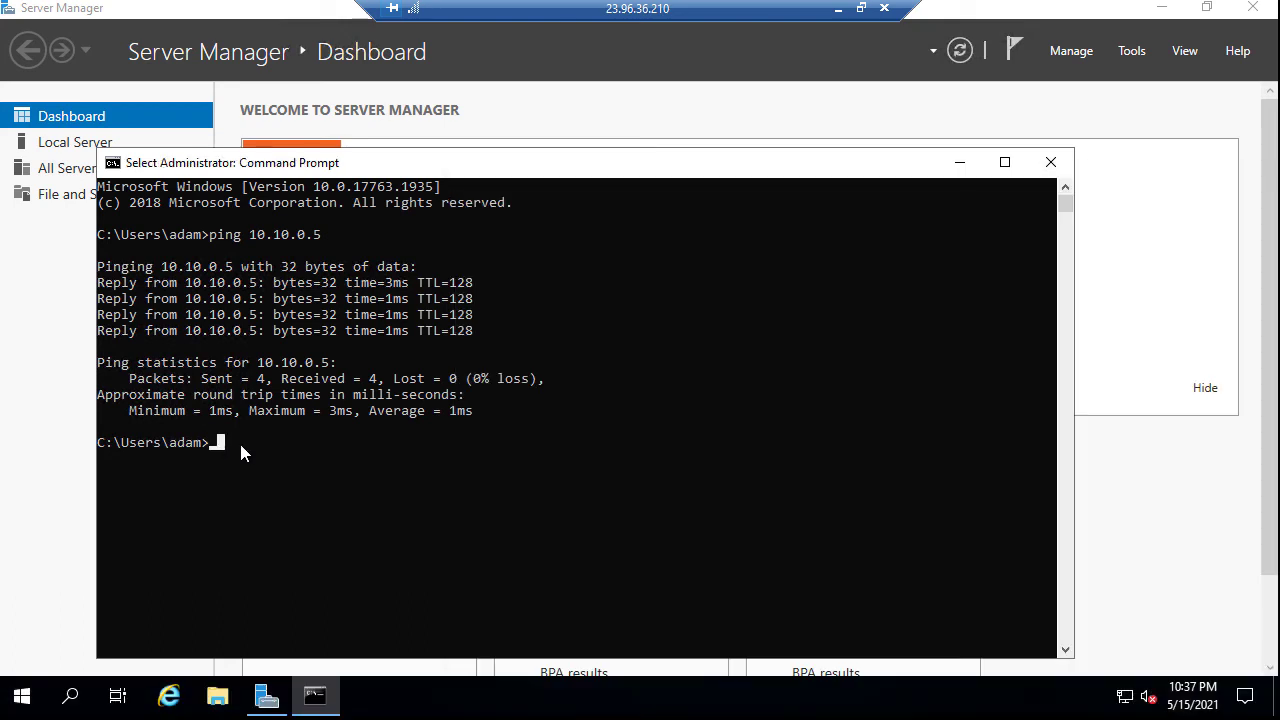
pyautogui.write('10.')
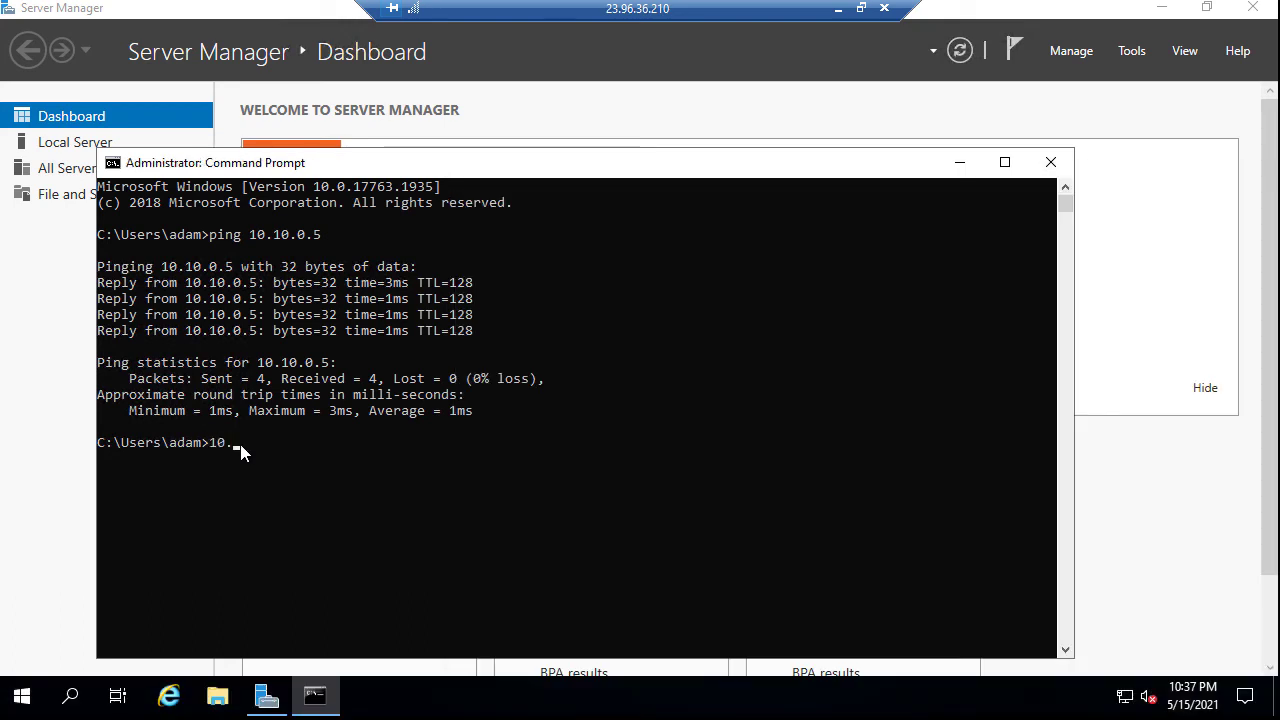
pyautogui.write('10.1.5')
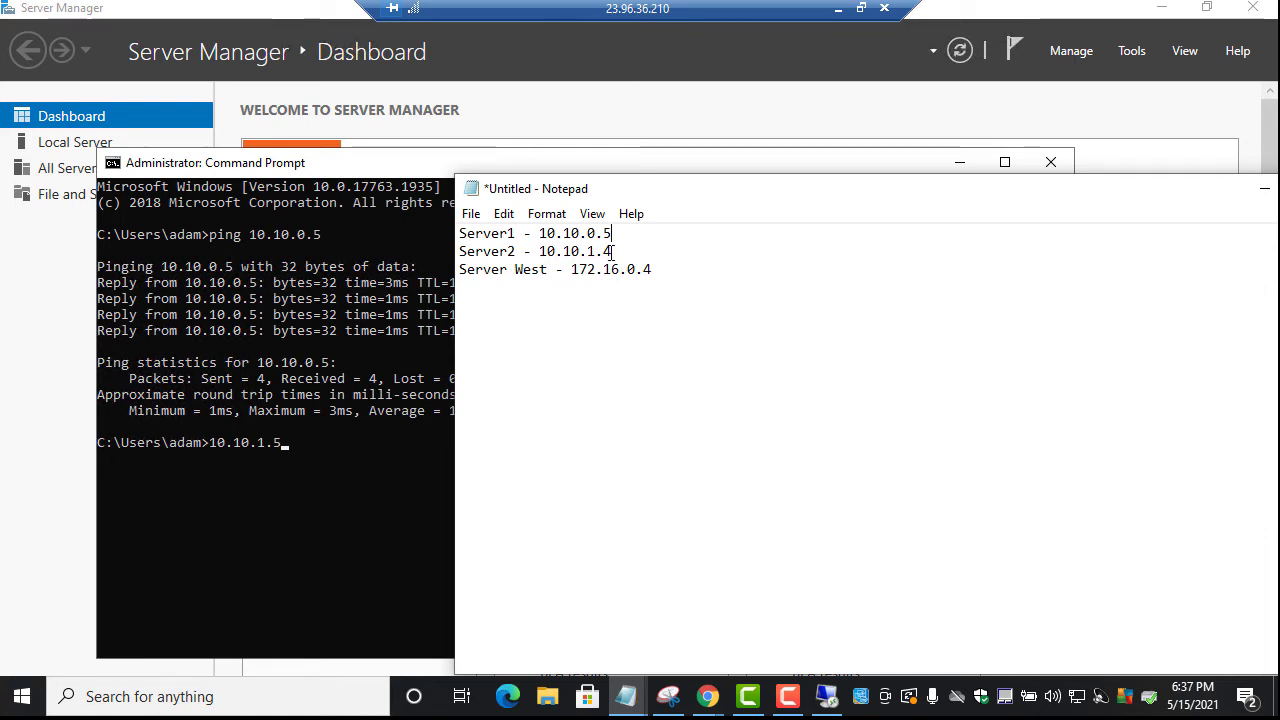
pyautogui.click(278, 443)
pyautogui.write('4')
pyautogui.press('Left')
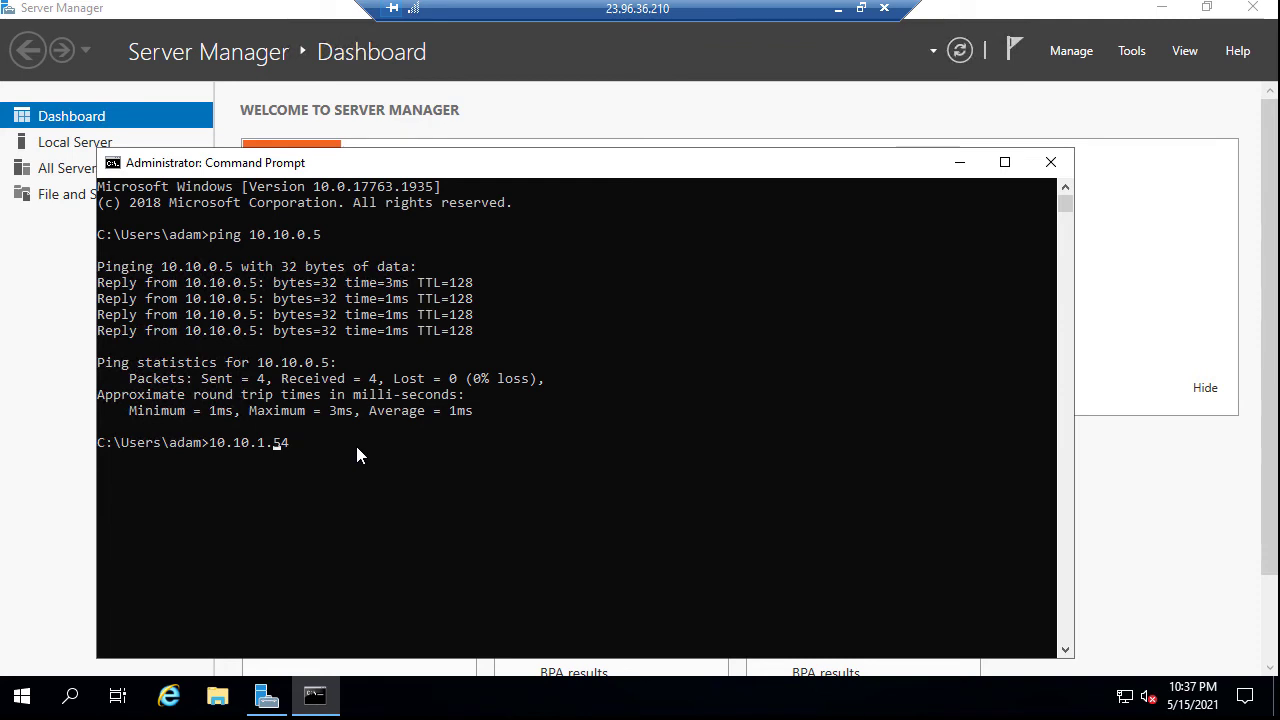
pyautogui.press('BackSpace')
# Ping 10.10.1.4 for four replies with no loss, then copy 172.16.0.4 from the notes
pyautogui.write('ping')
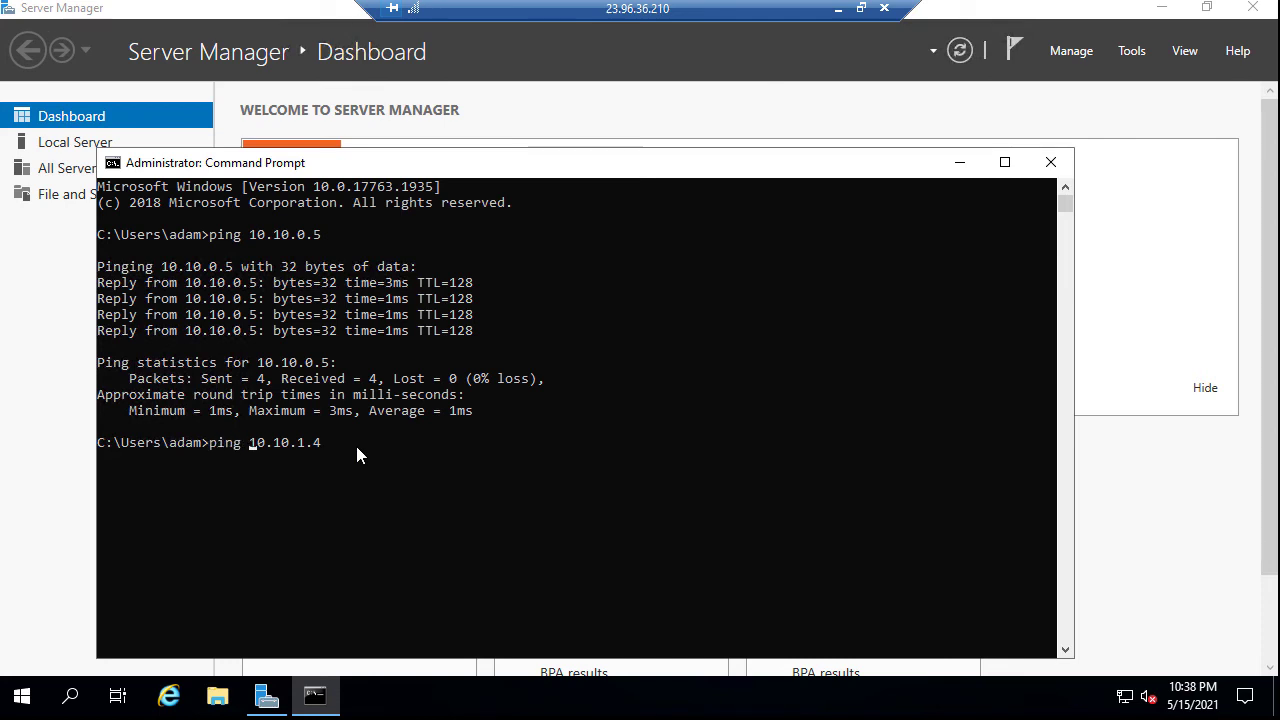
pyautogui.press('Return')
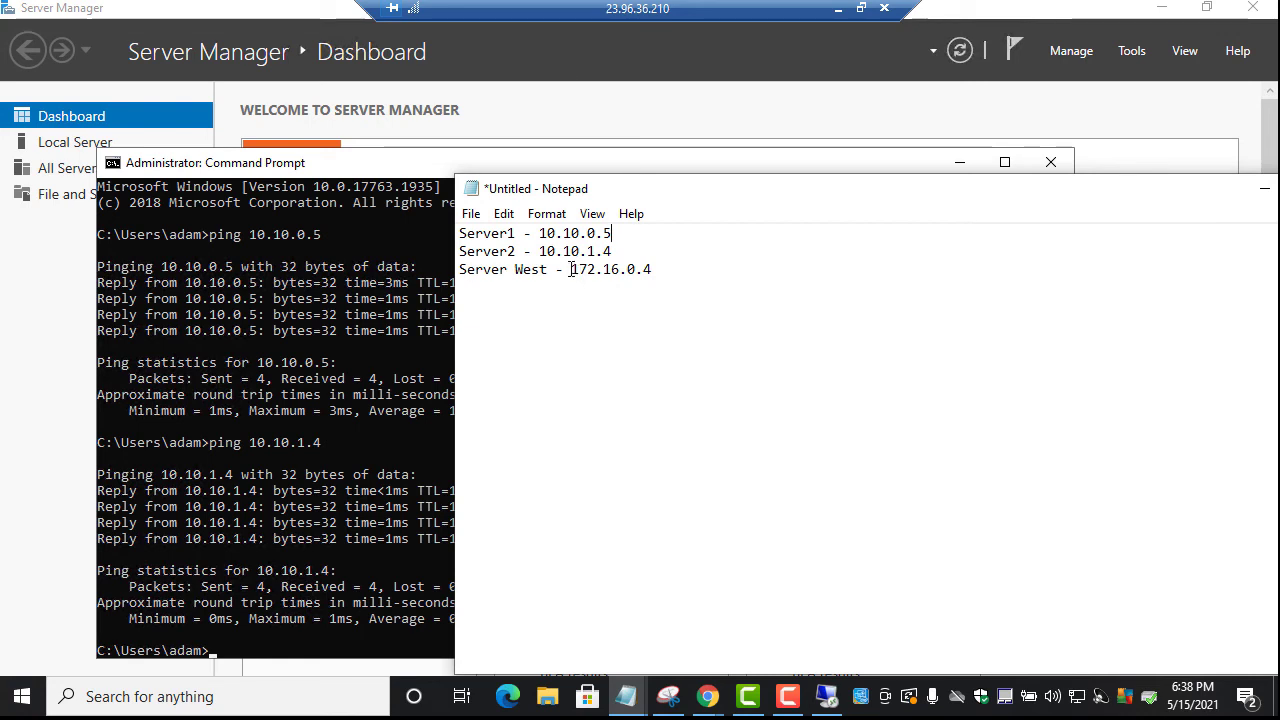
pyautogui.moveTo(573, 269); pyautogui.dragTo(652, 269)
pyautogui.rightClick(638, 270)
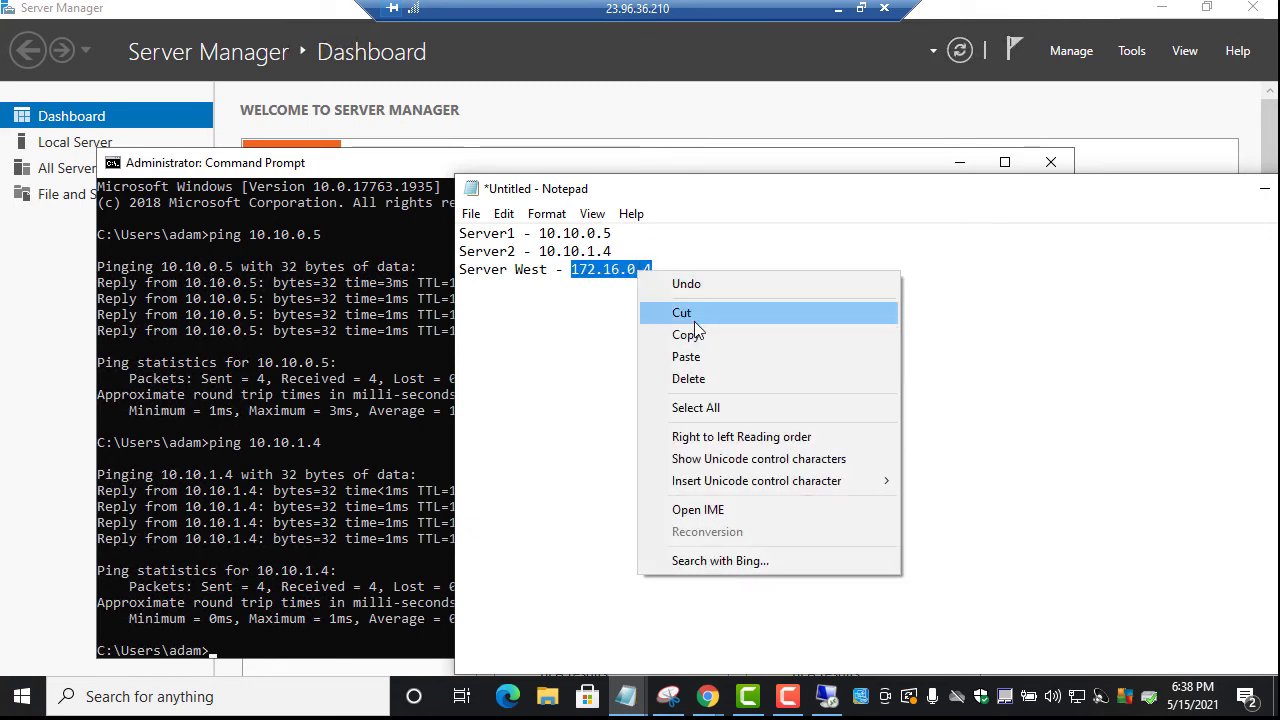
pyautogui.click(698, 340)
pyautogui.click(280, 648)
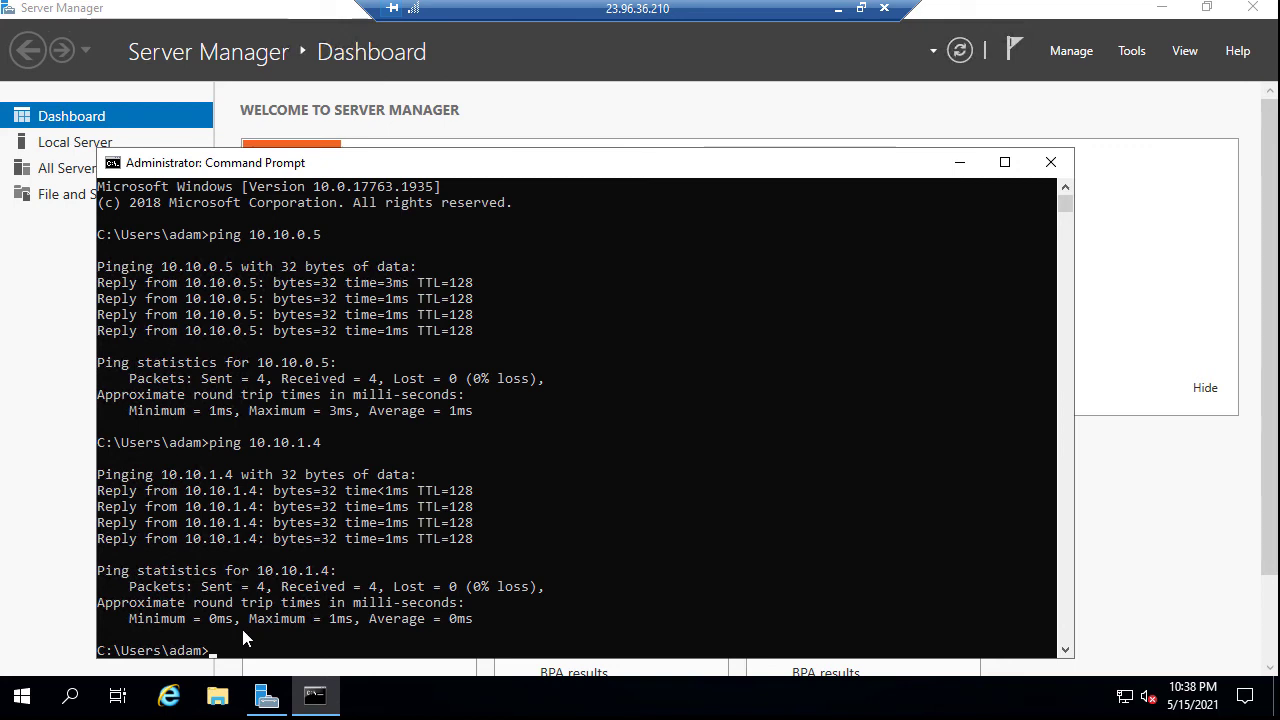
# Run ping 172.16.0.4; all four requests time out with 100% loss
pyautogui.write('172.16.0')
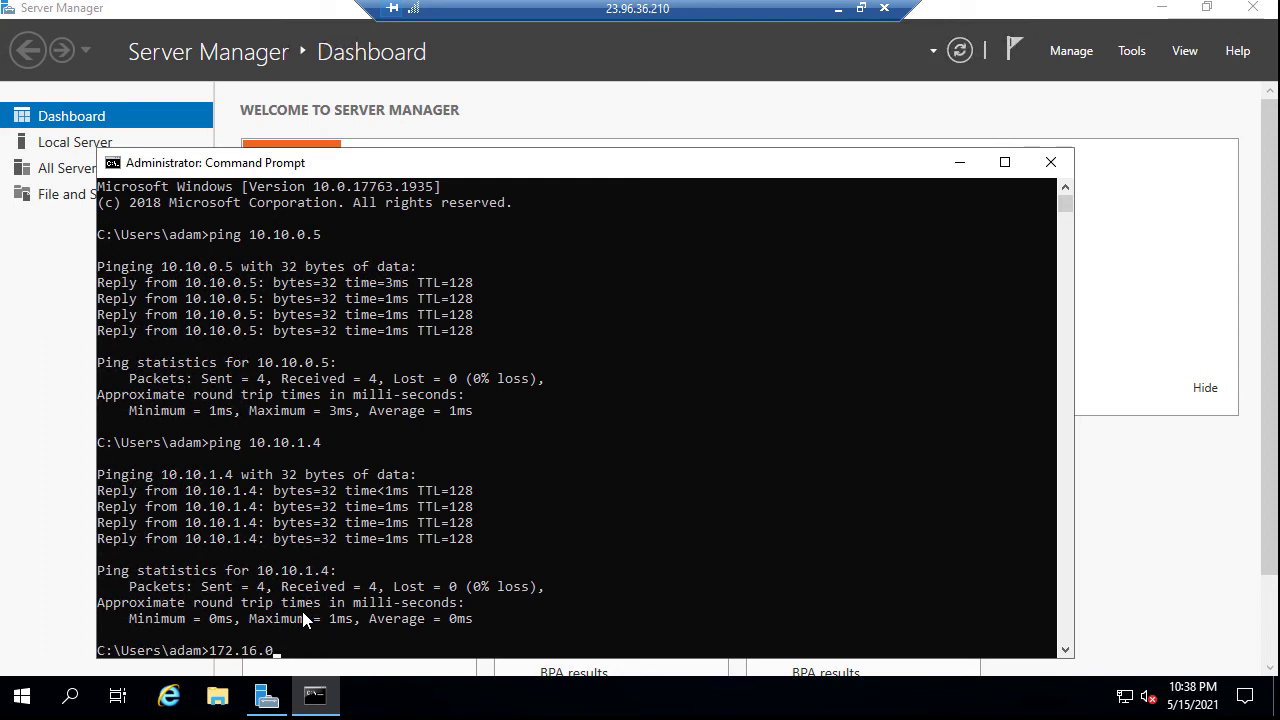
pyautogui.write('.4')
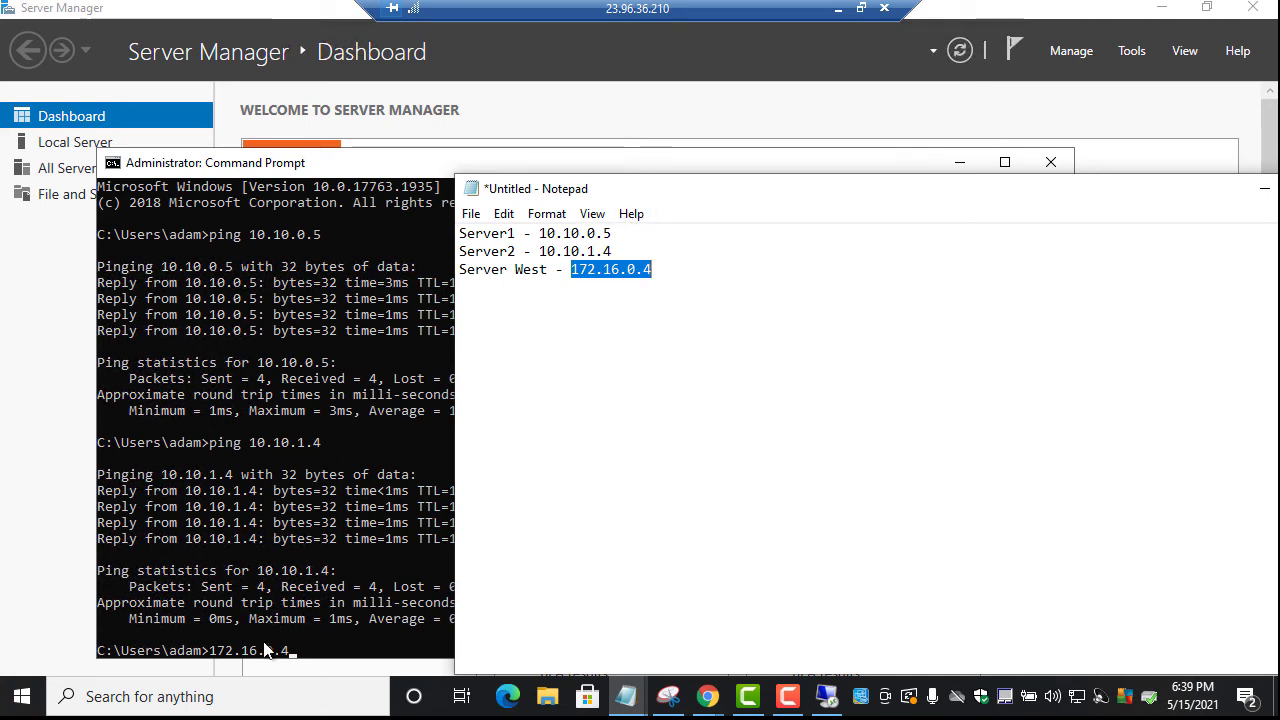
pyautogui.click(293, 651)
pyautogui.press('Home')
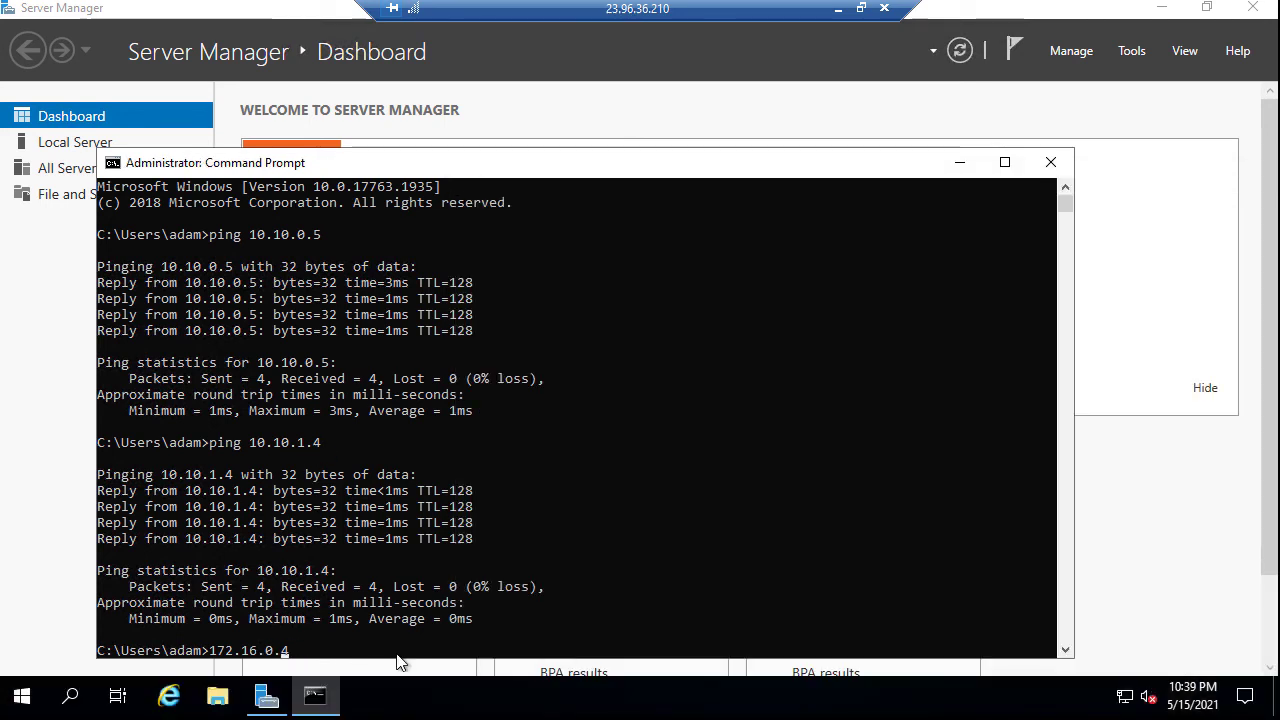
pyautogui.write('ping')
pyautogui.press('Return')
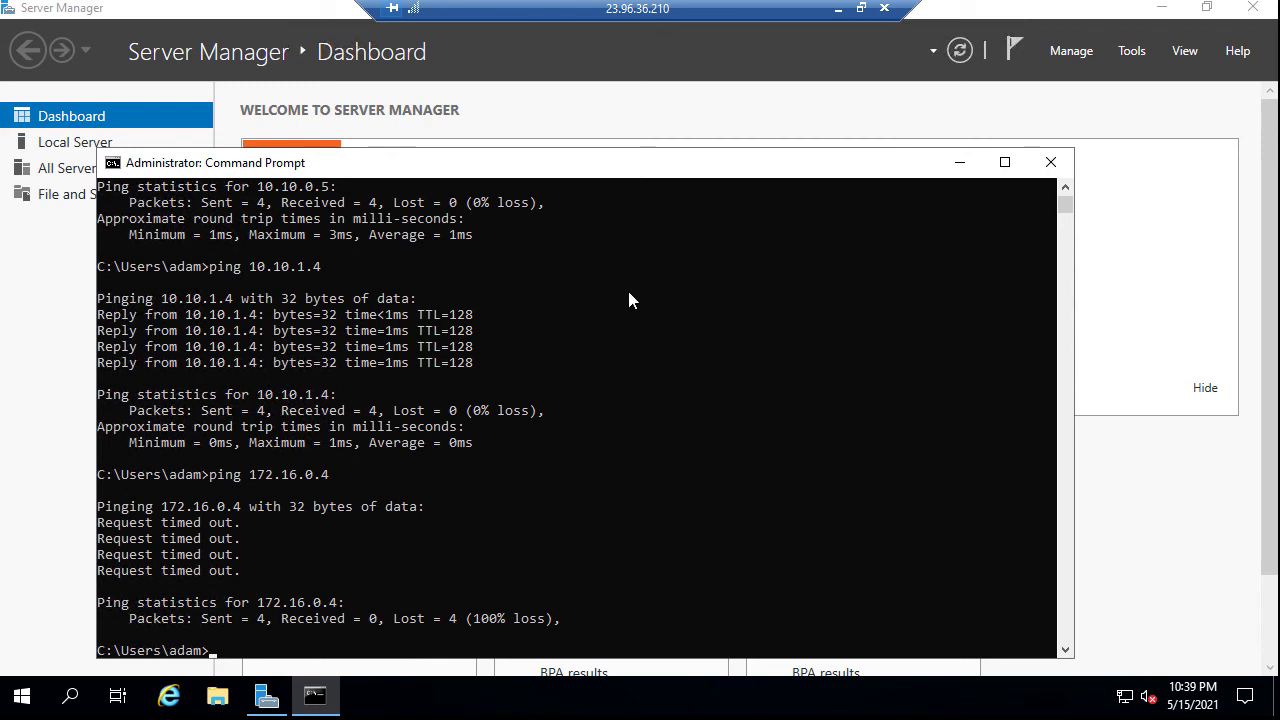
# Copy 10.10.0.5 from the first ping line using the console window's Edit > Copy
pyautogui.scroll(3, 382, 358)
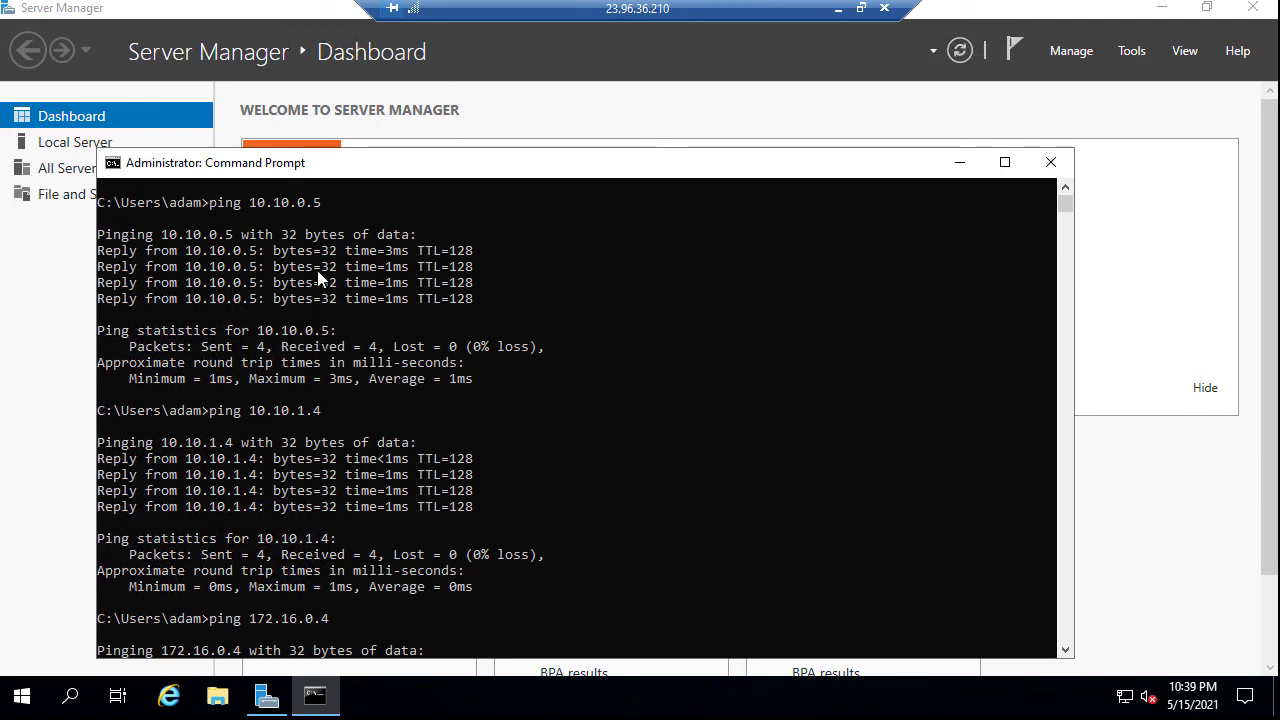
pyautogui.scroll(1, 320, 282)
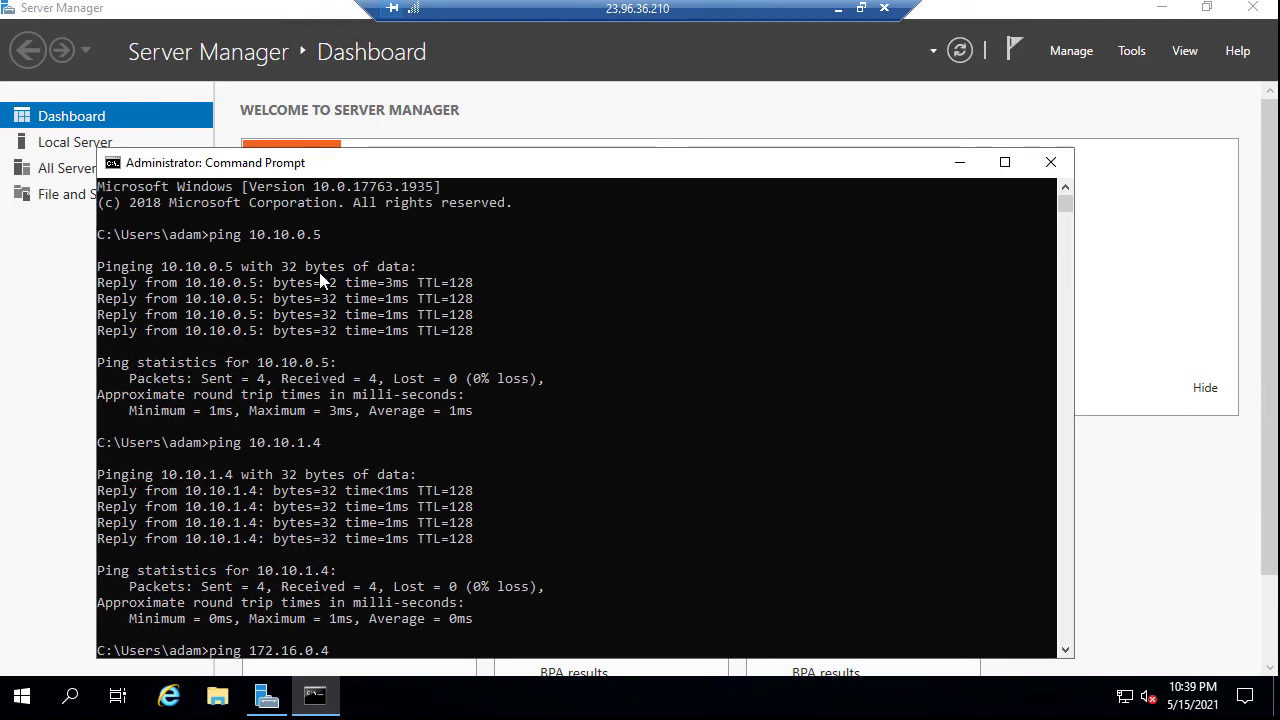
pyautogui.moveTo(250, 234); pyautogui.dragTo(296, 237)
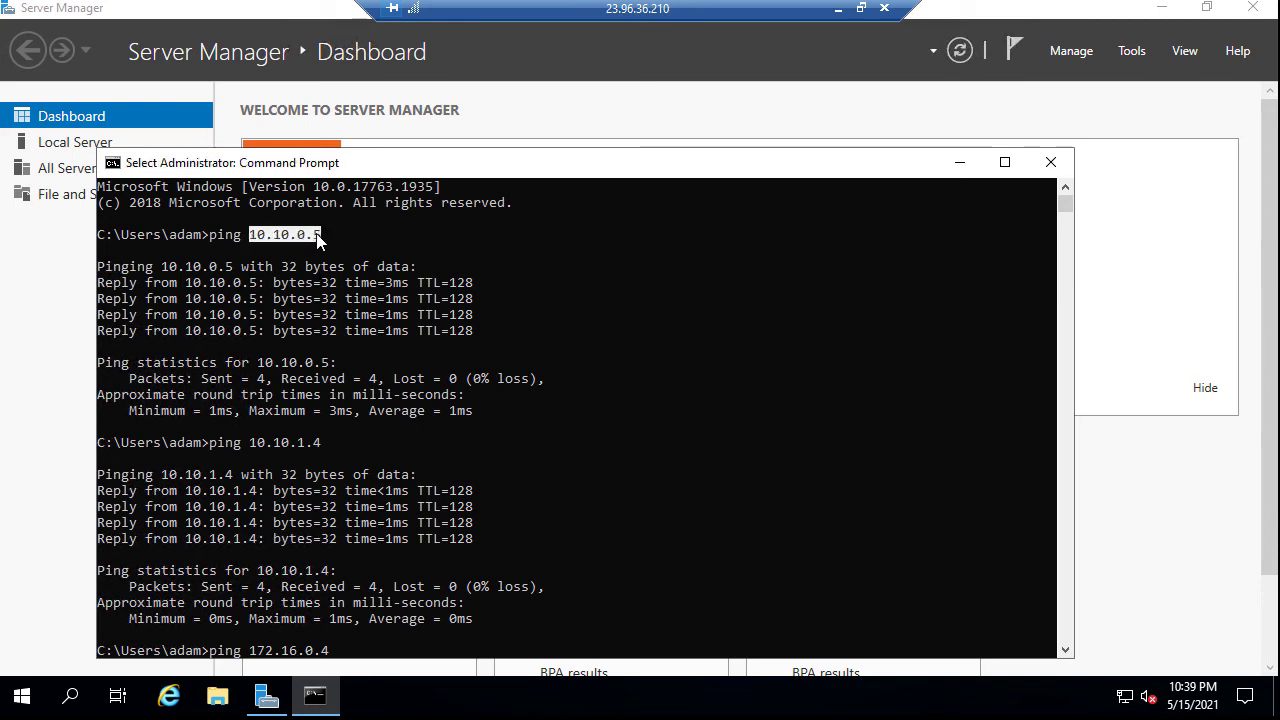
pyautogui.click(312, 240)
pyautogui.moveTo(257, 237); pyautogui.dragTo(321, 240)
pyautogui.click(112, 163)
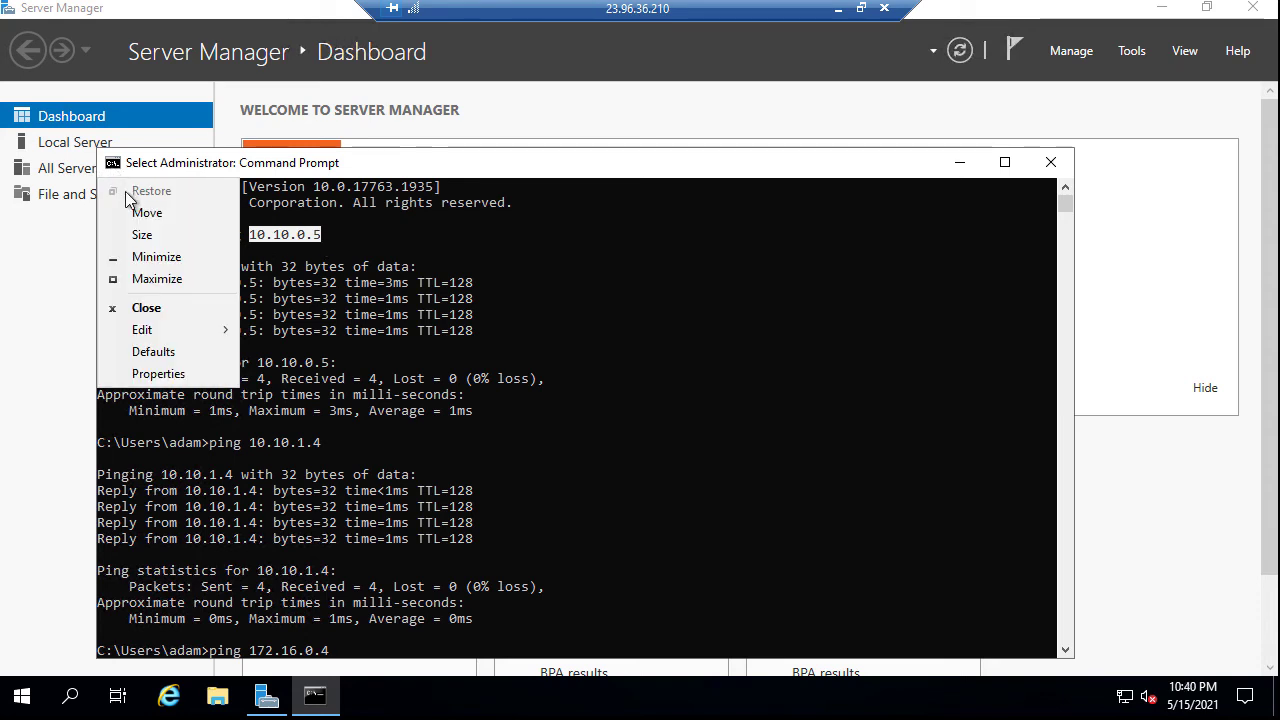
pyautogui.moveTo(168, 330)
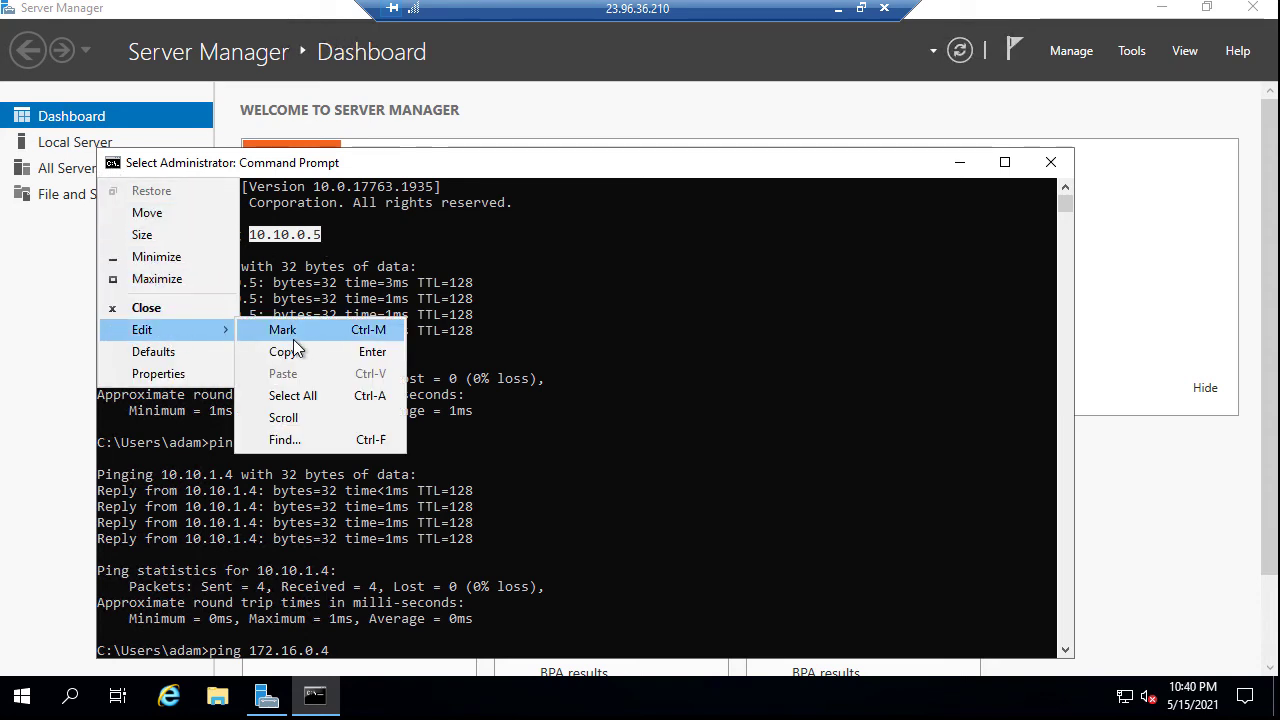
pyautogui.click(324, 351)
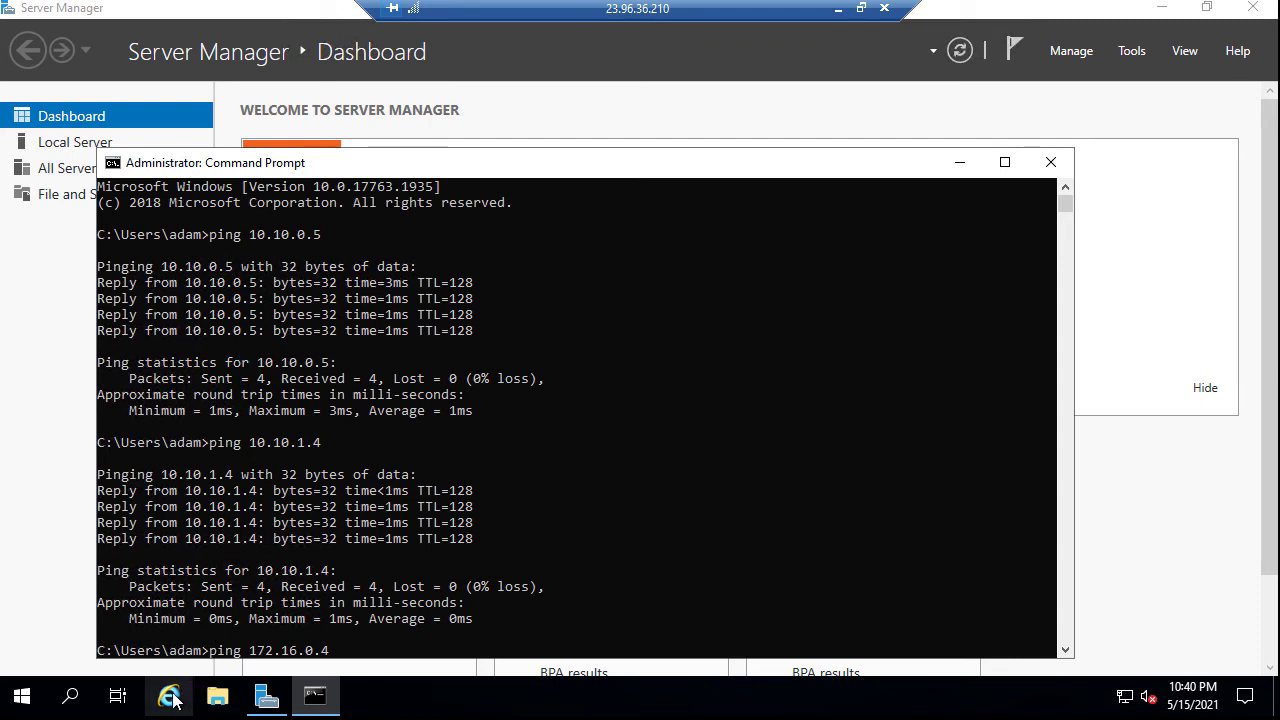
# Turn IE Enhanced Security Configuration Off for Administrators and Users on Local Server, then minimize Server Manager
pyautogui.click(266, 699)
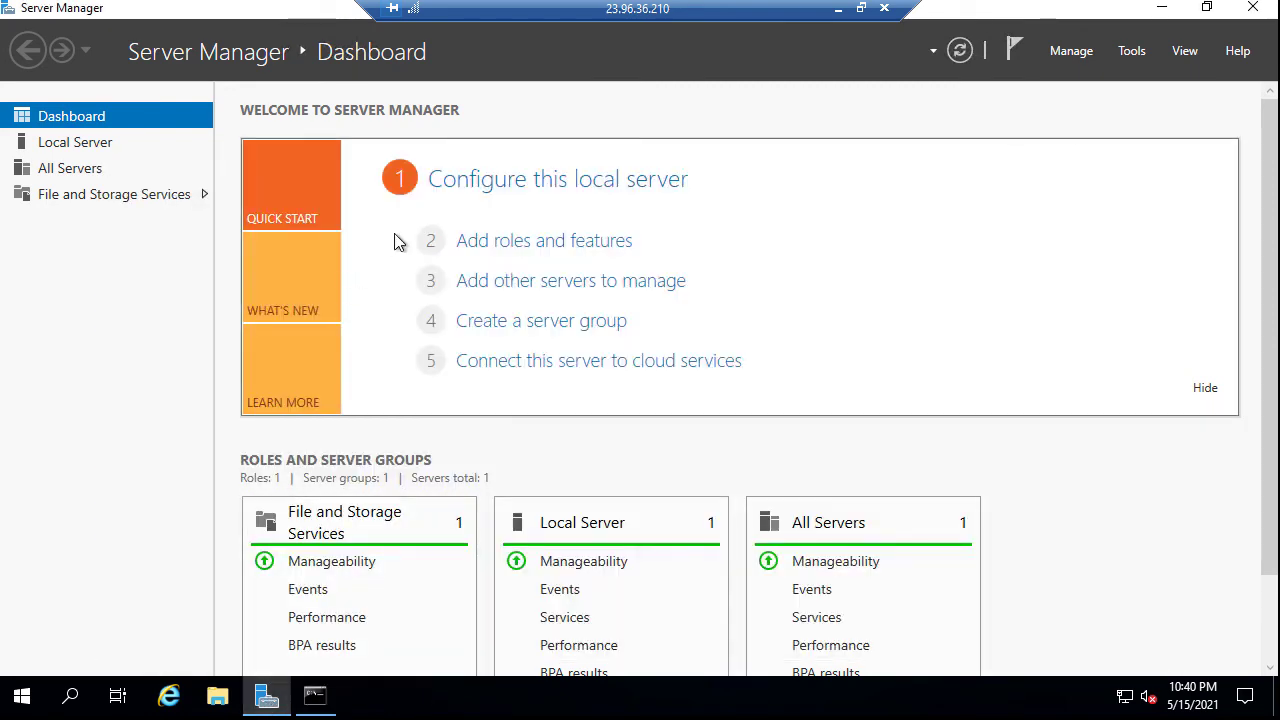
pyautogui.click(85, 142)
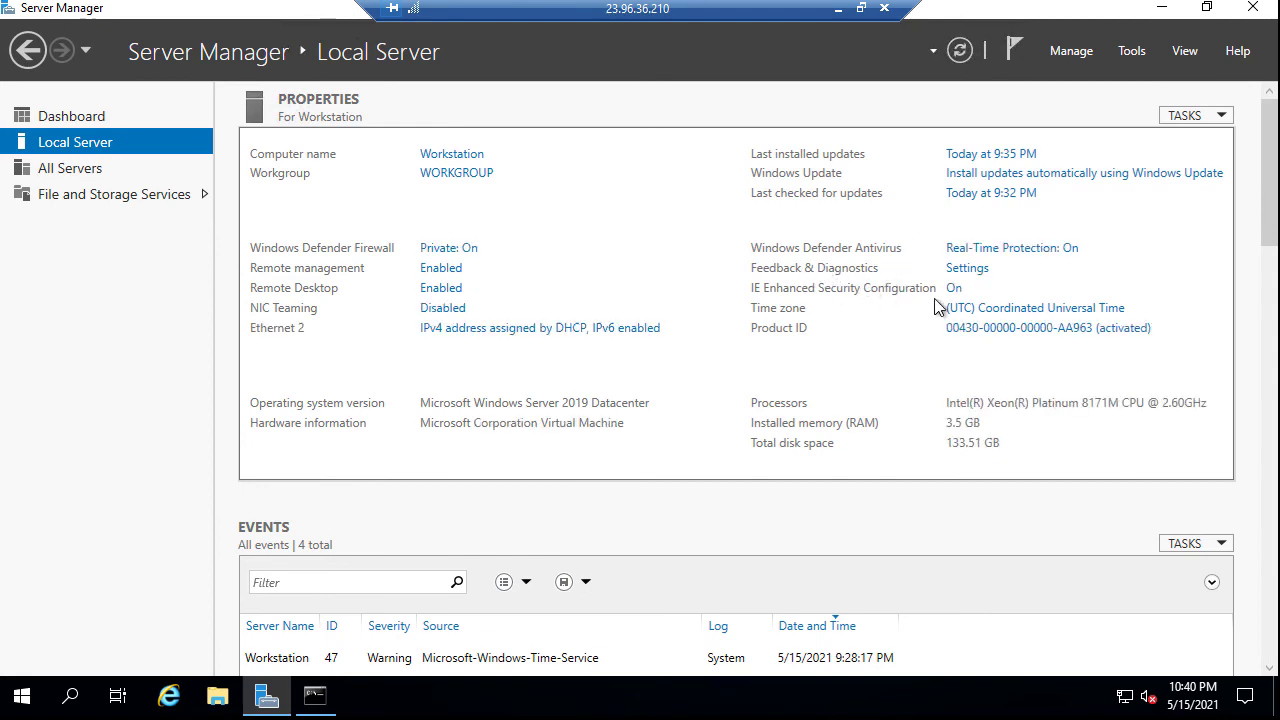
pyautogui.click(954, 289)
pyautogui.click(509, 318)
pyautogui.click(508, 437)
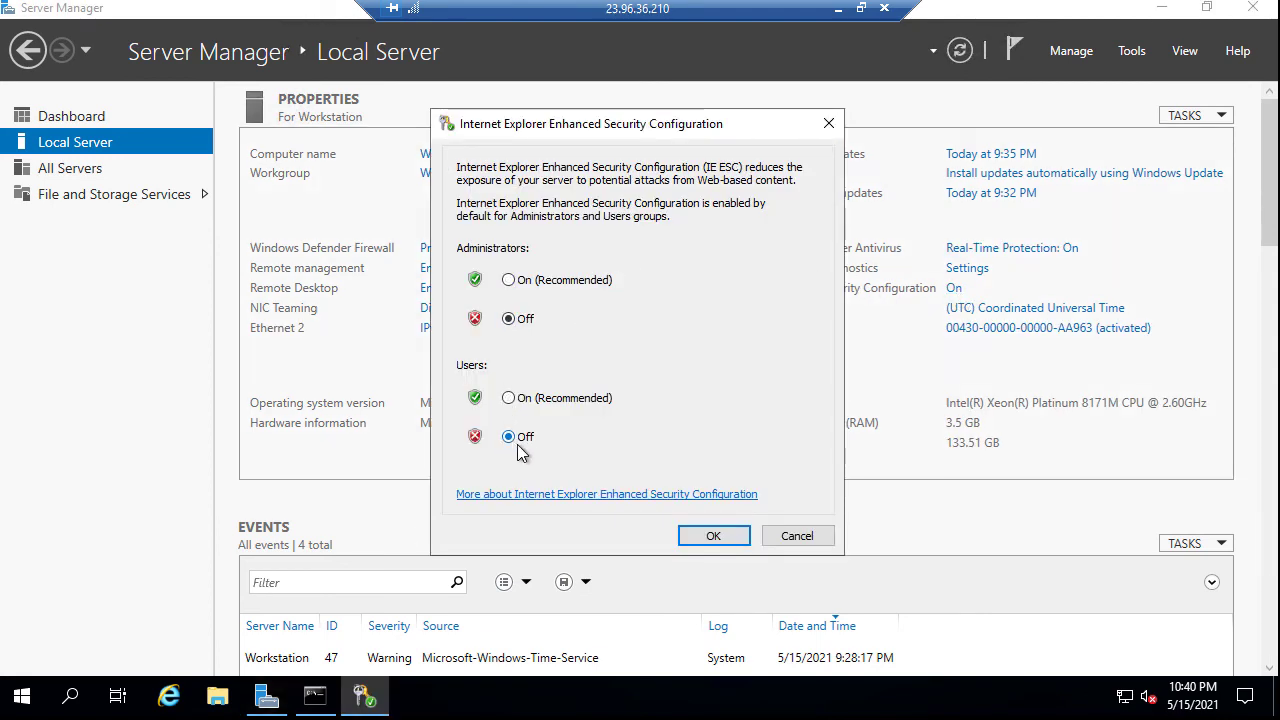
pyautogui.click(713, 535)
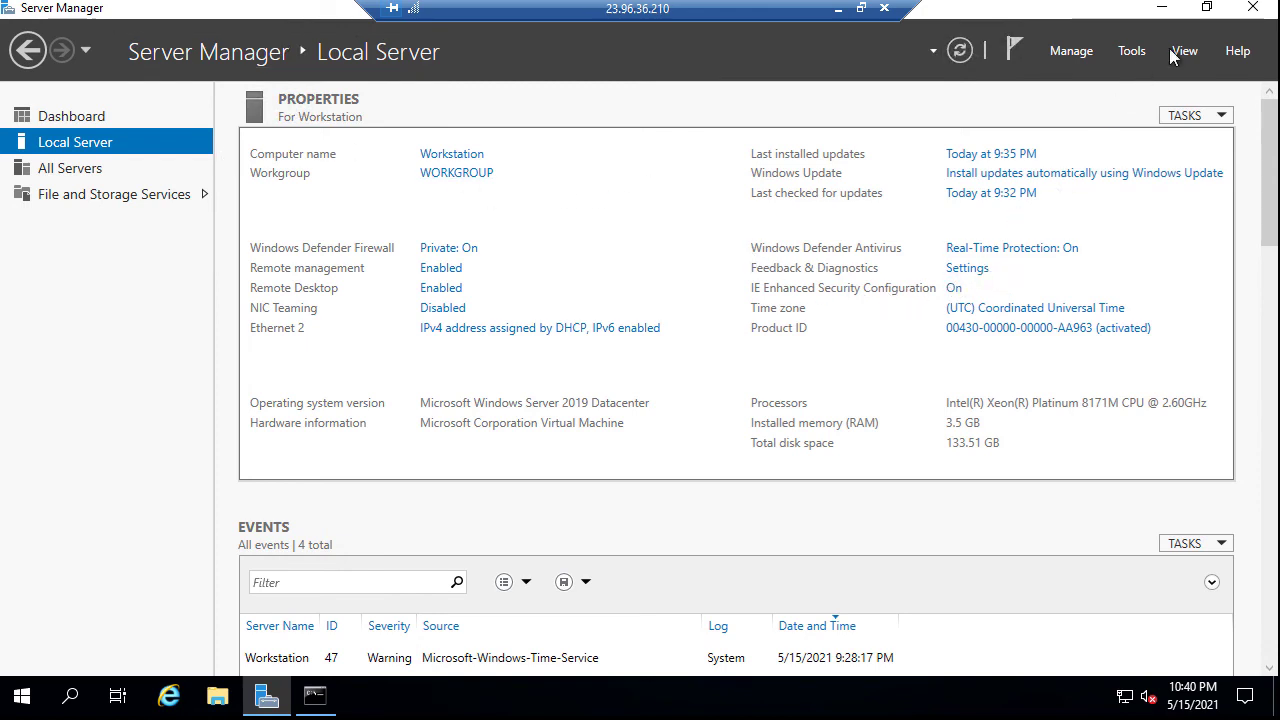
pyautogui.click(1167, 12)
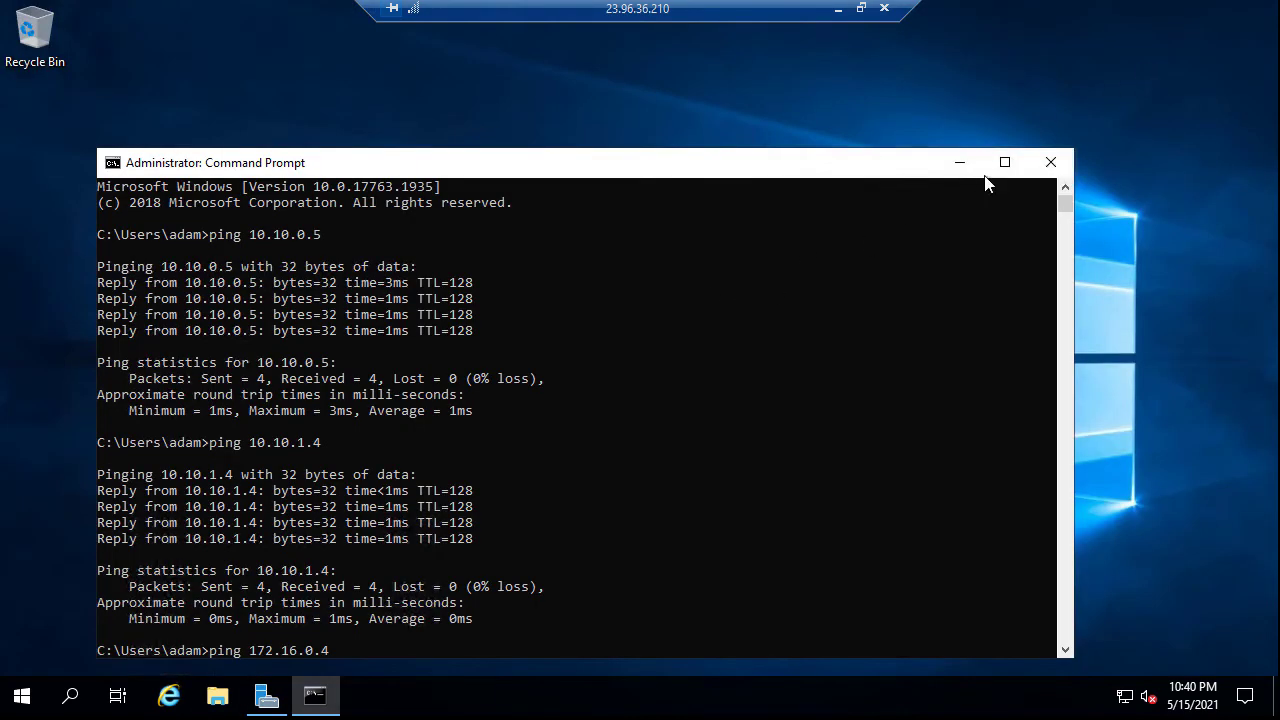
# Launch Internet Explorer with recommended settings and browse to 10.10.0.5
pyautogui.click(960, 163)
pyautogui.click(168, 695)
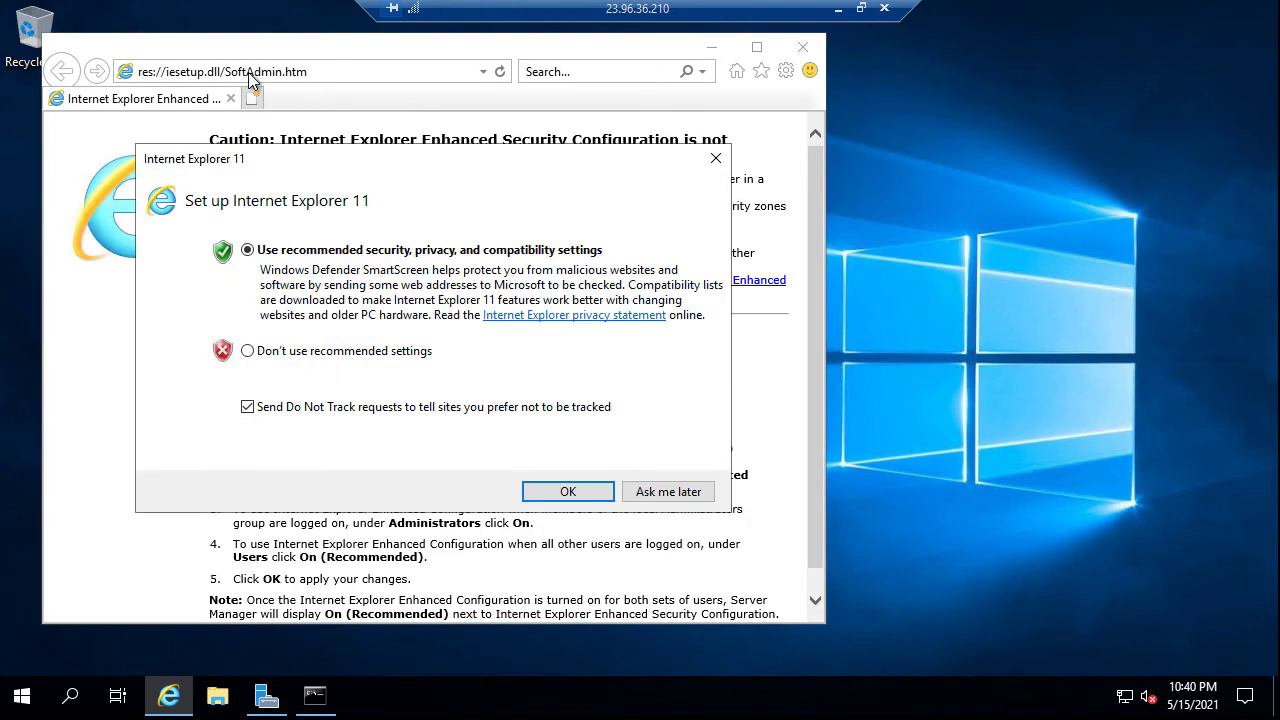
pyautogui.click(572, 495)
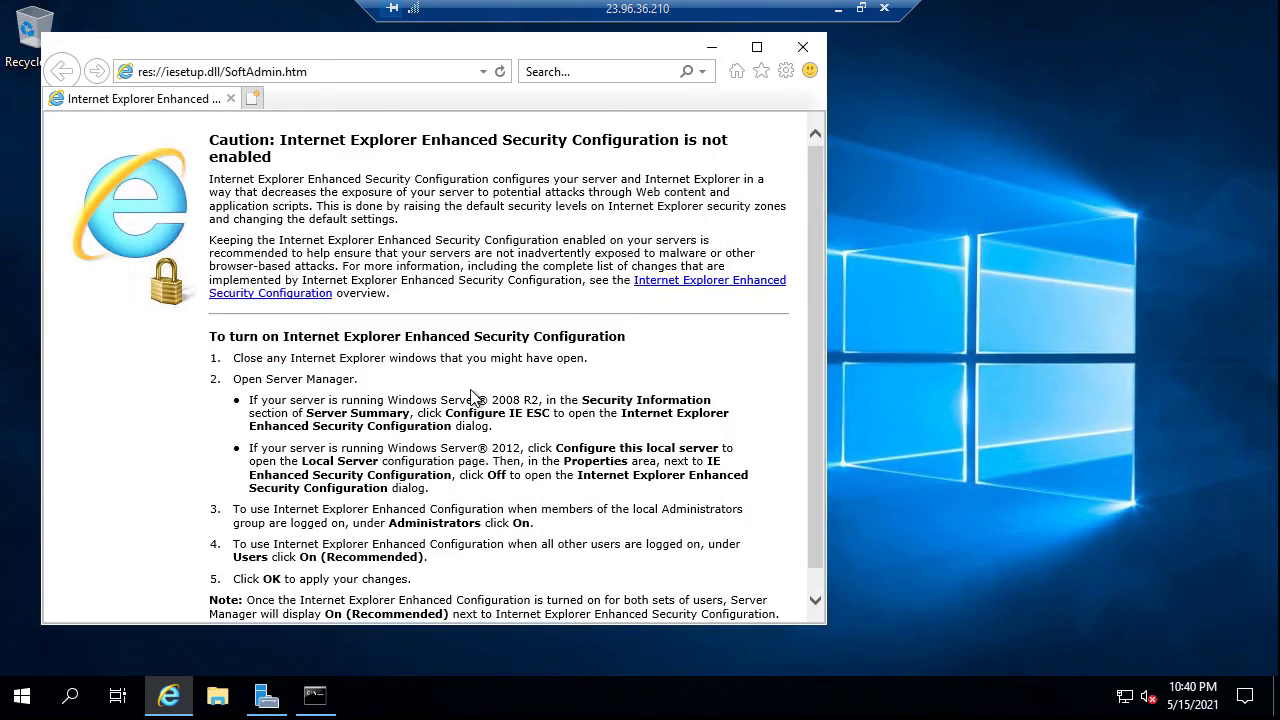
pyautogui.click(310, 79)
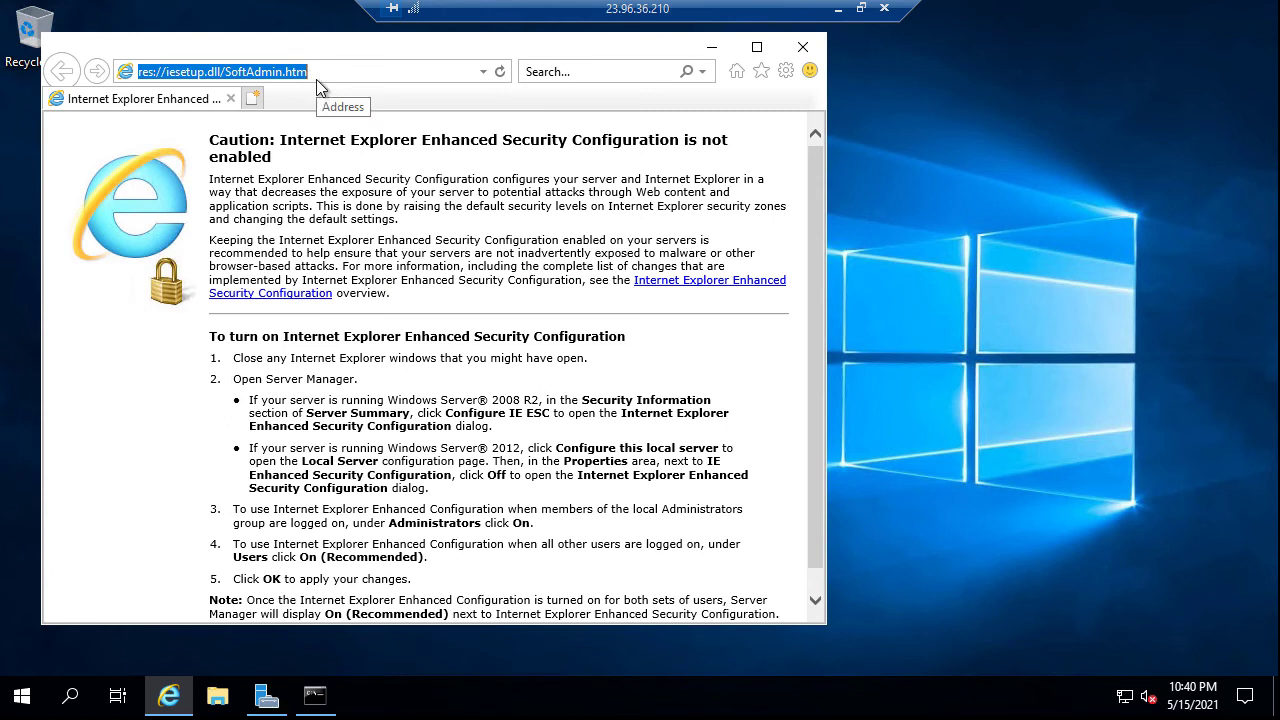
pyautogui.write('10.10.0.5')
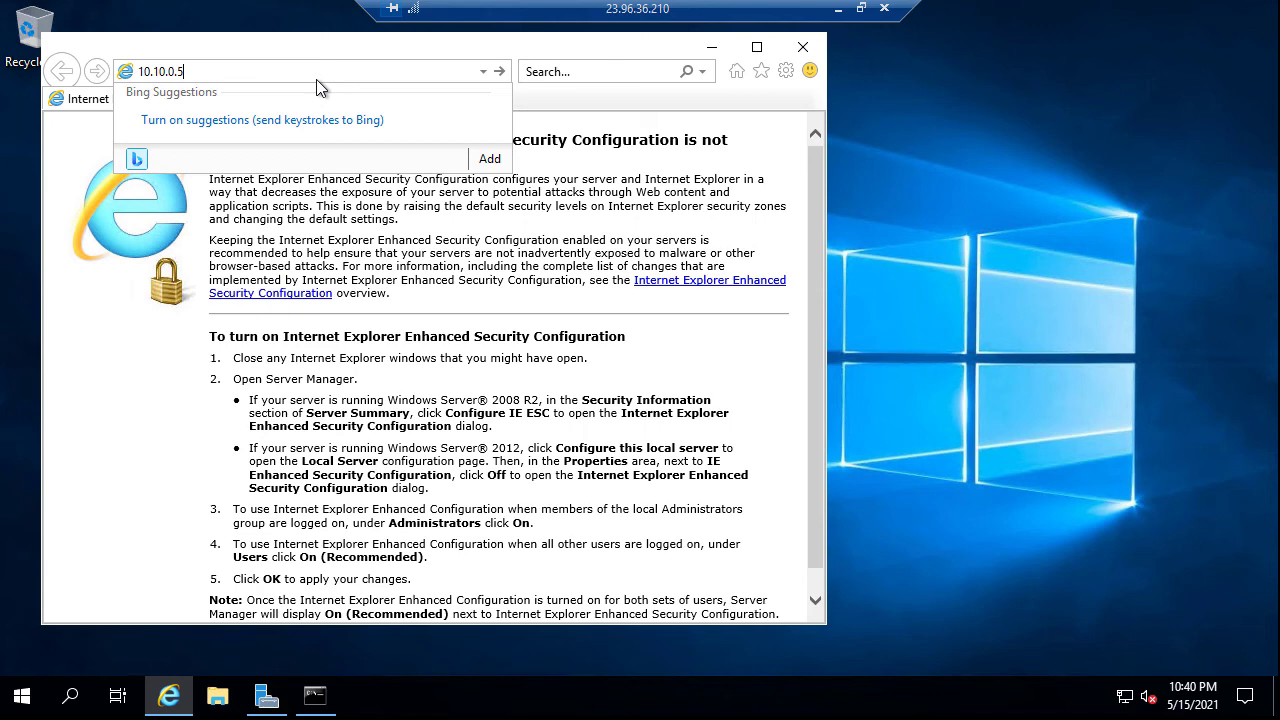
pyautogui.press('Return')
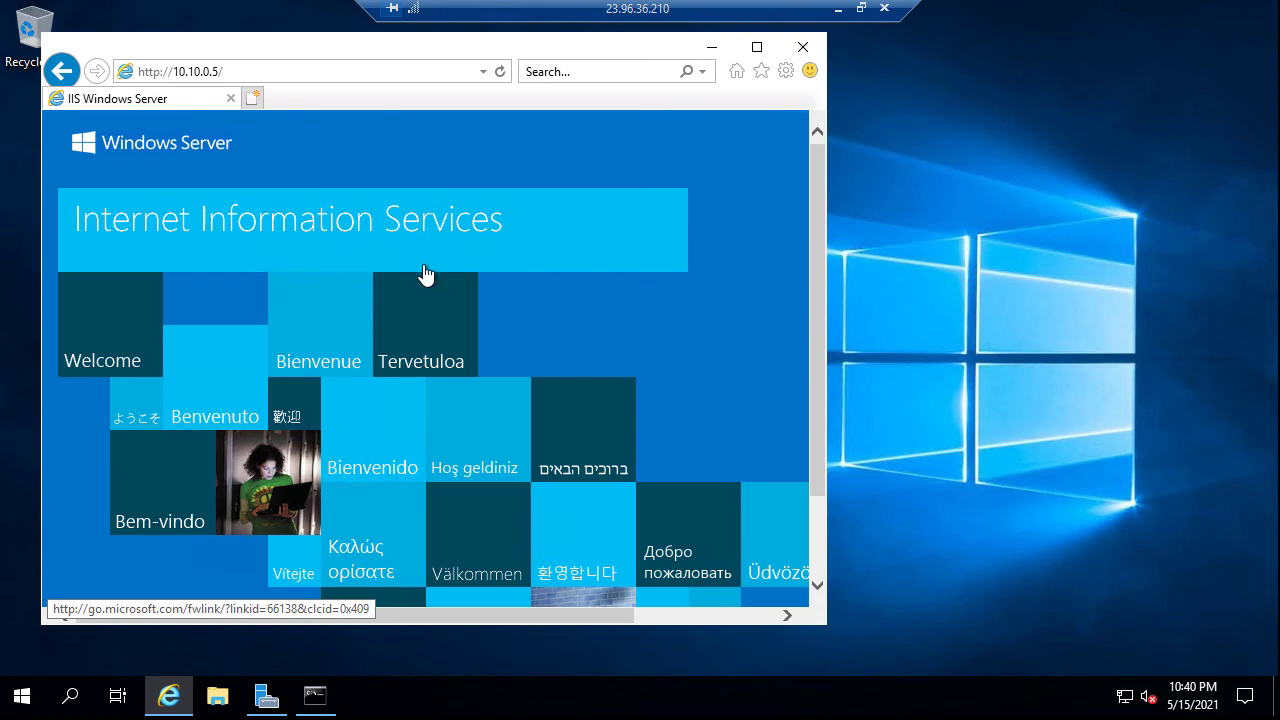
pyautogui.click(245, 73)
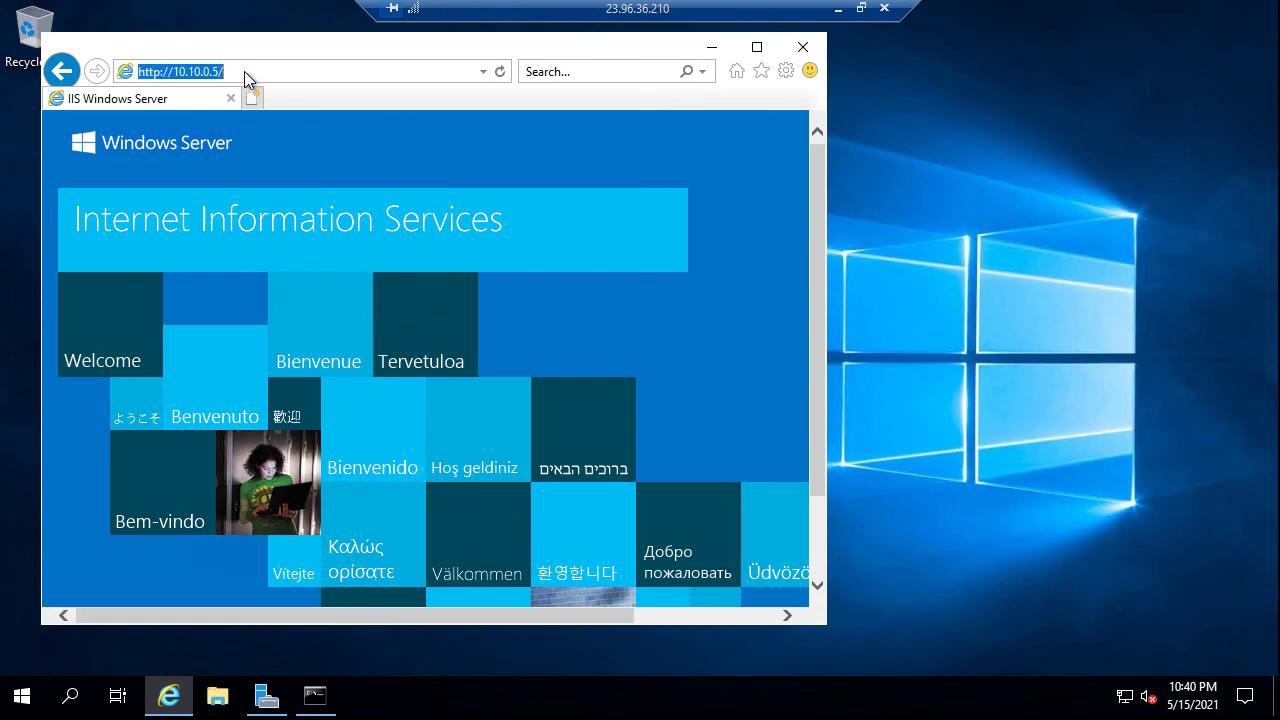
pyautogui.click(236, 73)
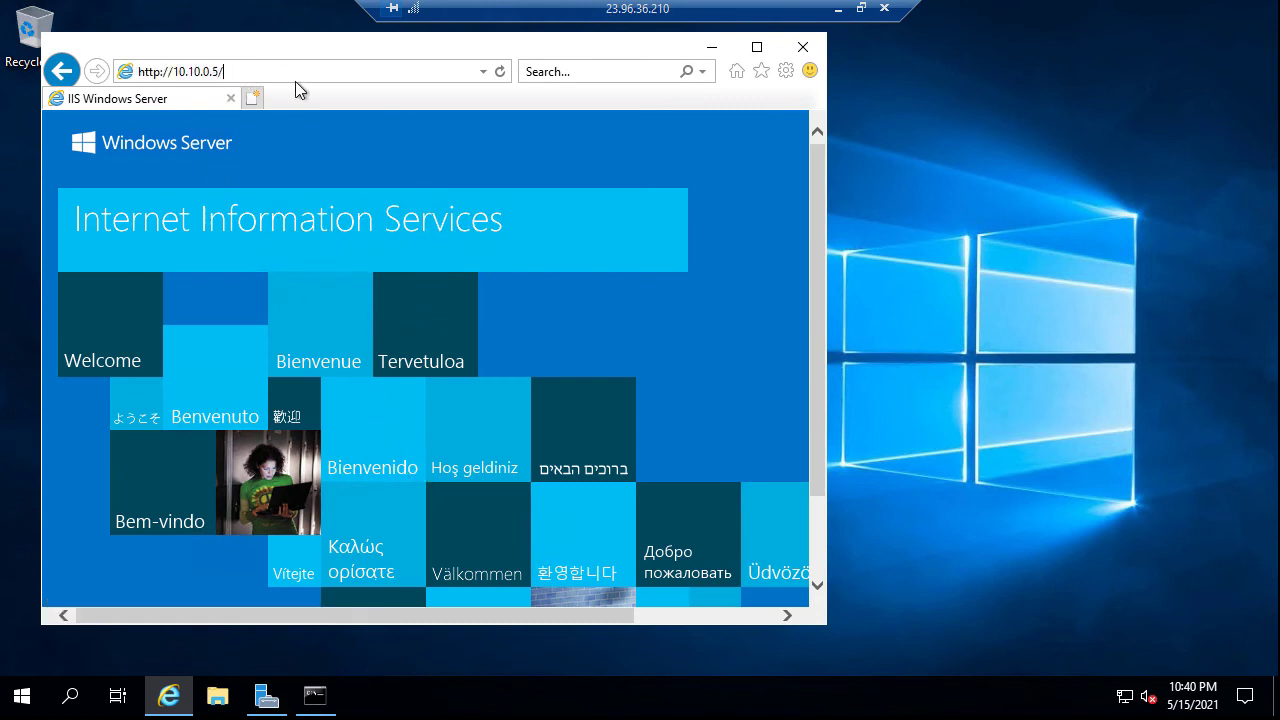
pyautogui.write('defalu')
pyautogui.press('BackSpace')
pyautogui.press('BackSpace')
pyautogui.press('BackSpace')
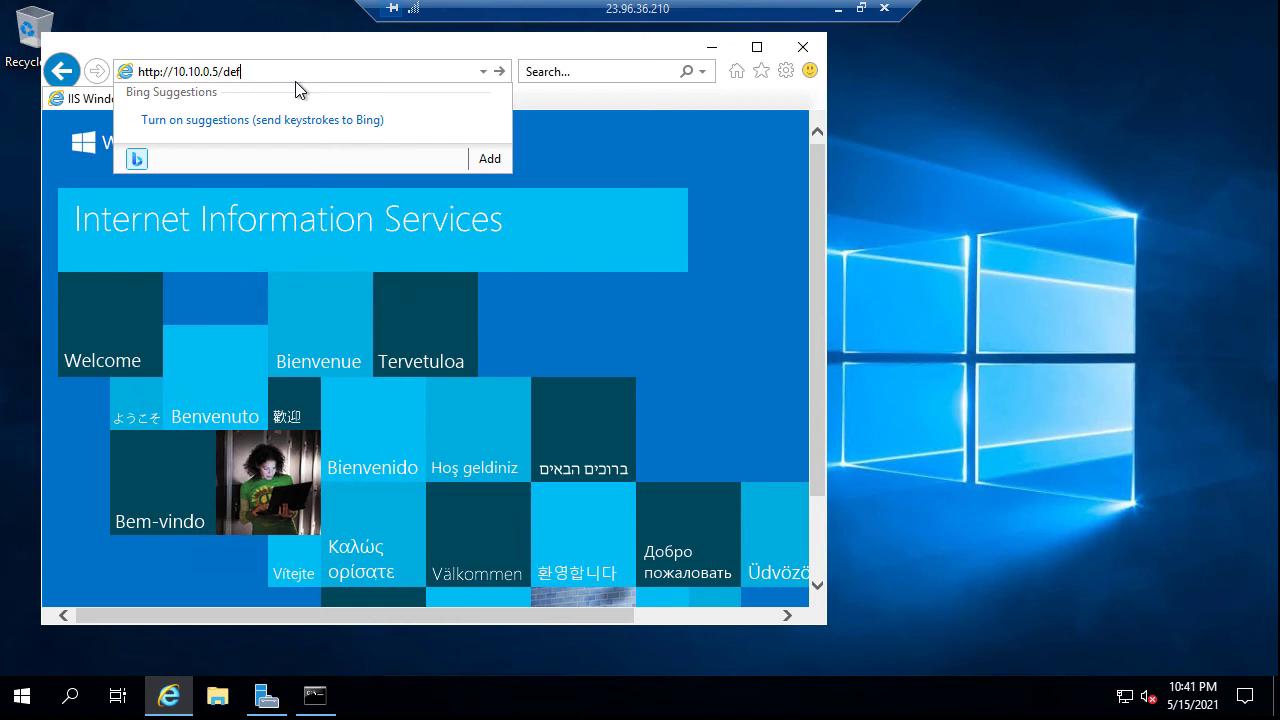
pyautogui.write('ault.html')
pyautogui.press('Return')
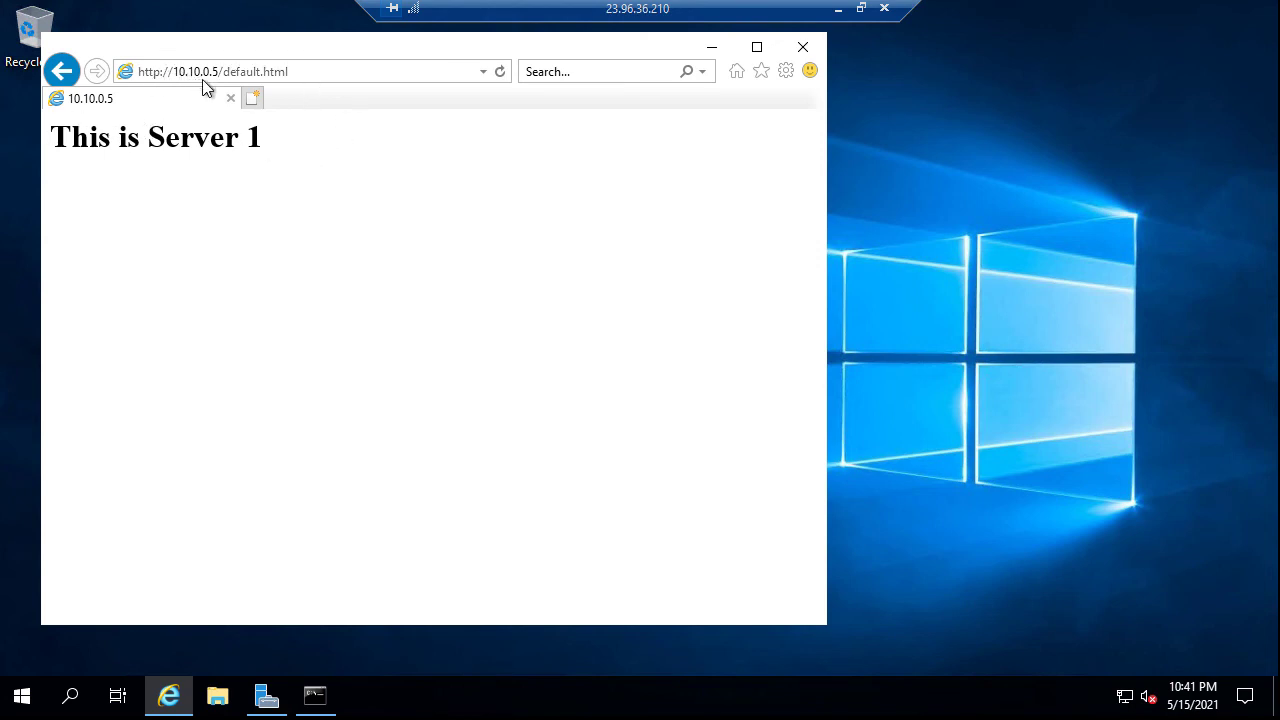
# Open a new tab and load the pasted Server1 address in it
pyautogui.moveTo(266, 140); pyautogui.dragTo(70, 137)
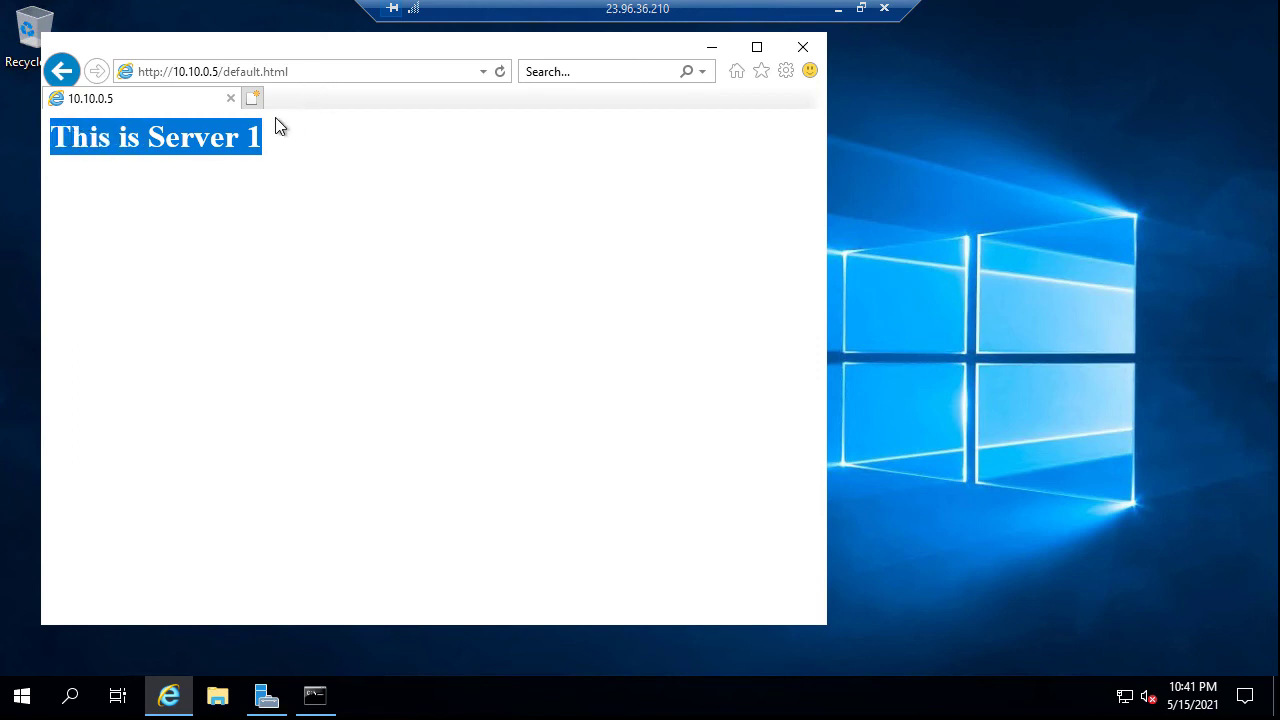
pyautogui.click(294, 72)
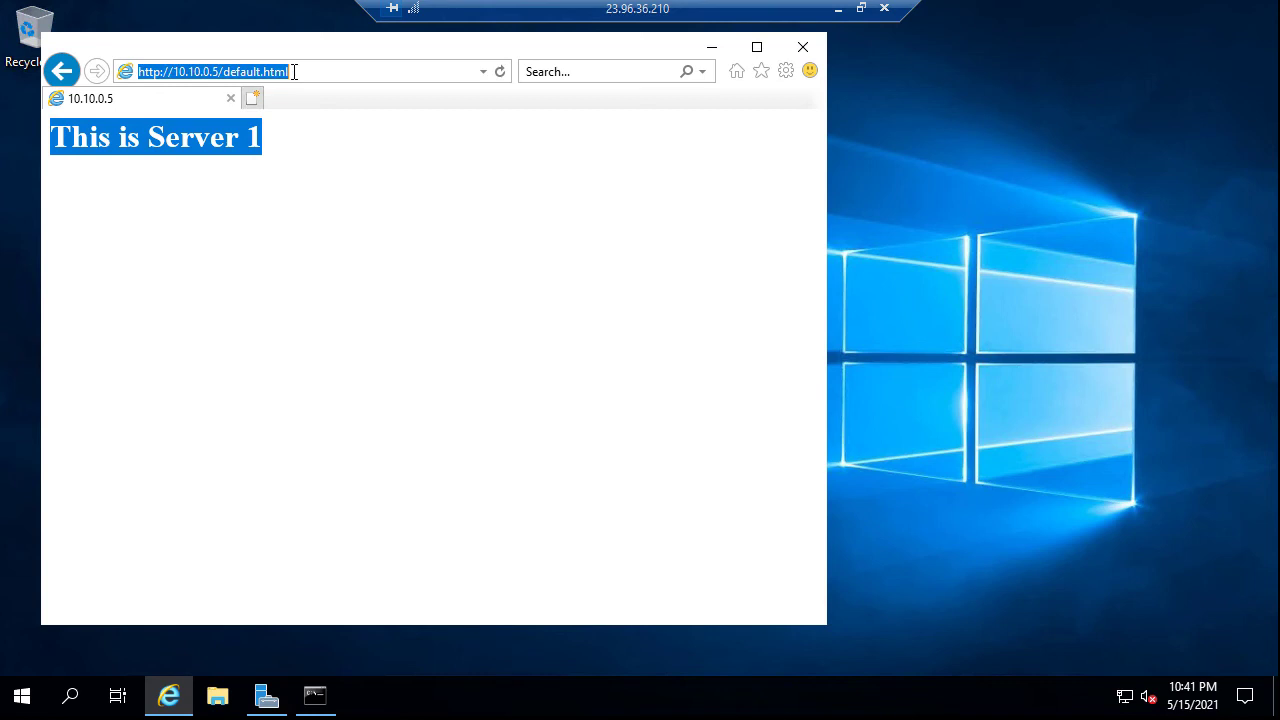
pyautogui.click(252, 98)
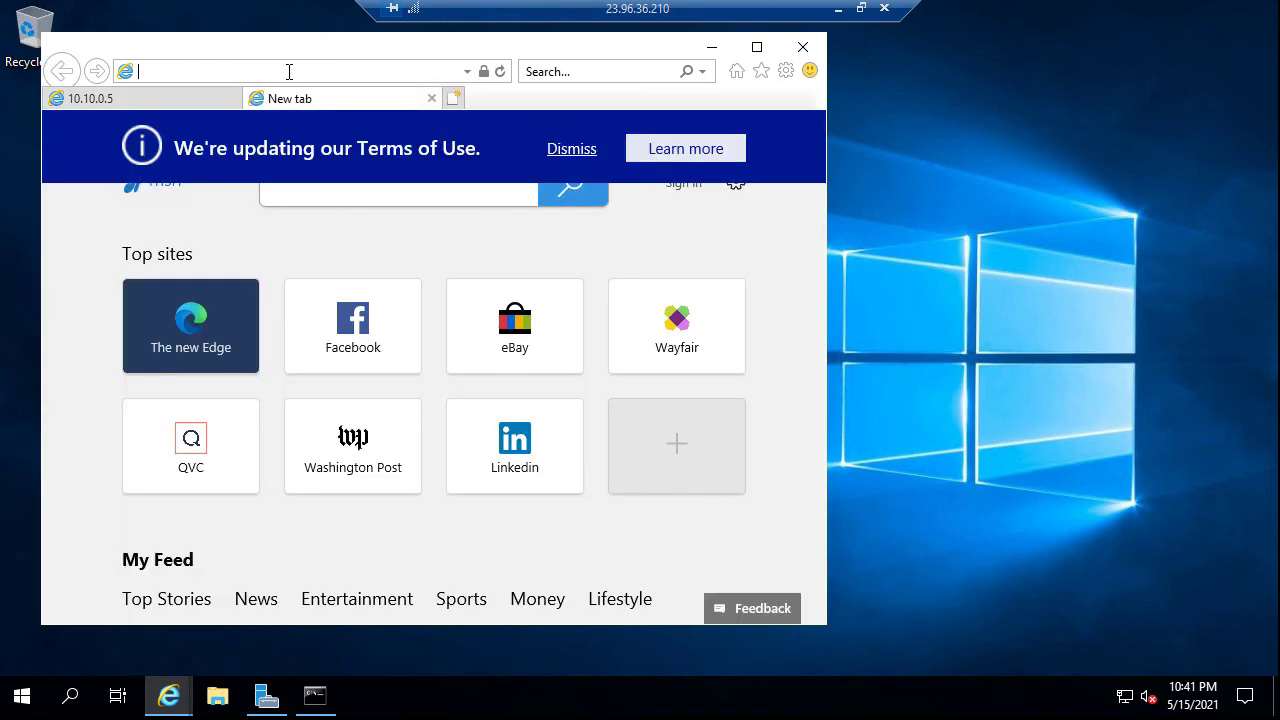
pyautogui.hotkey('ctrl', 'v')
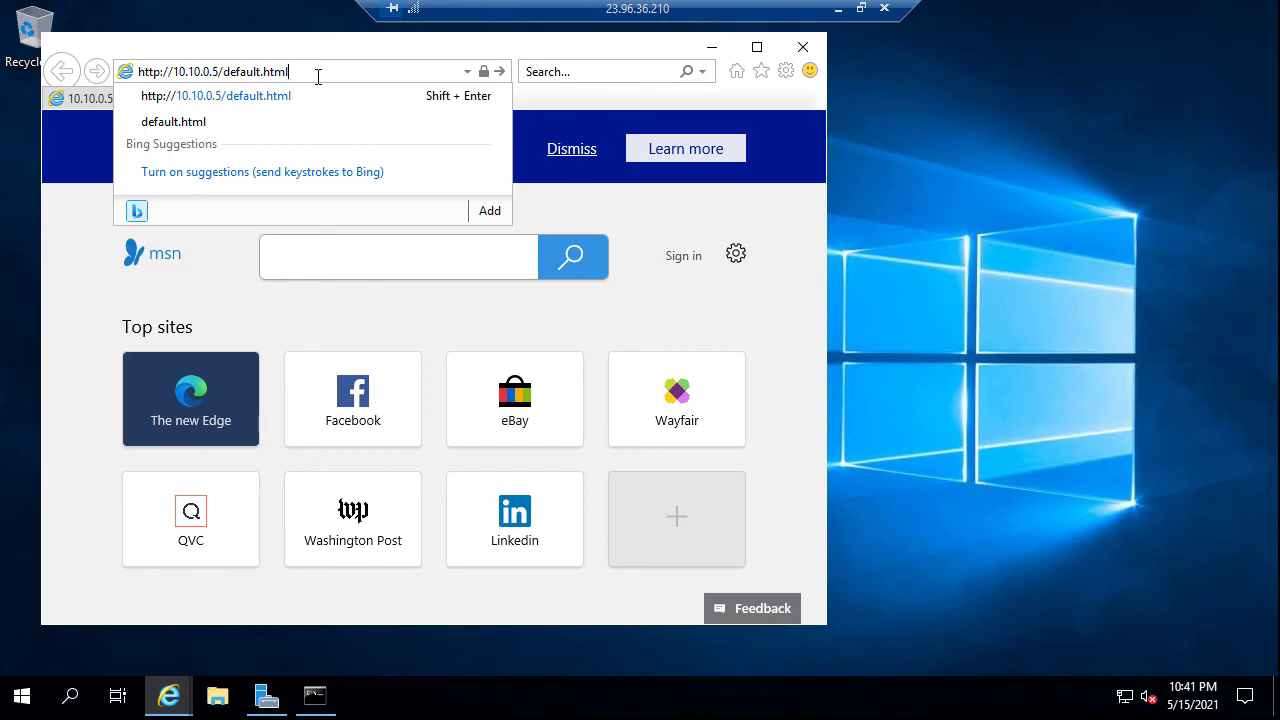
pyautogui.press('Return')
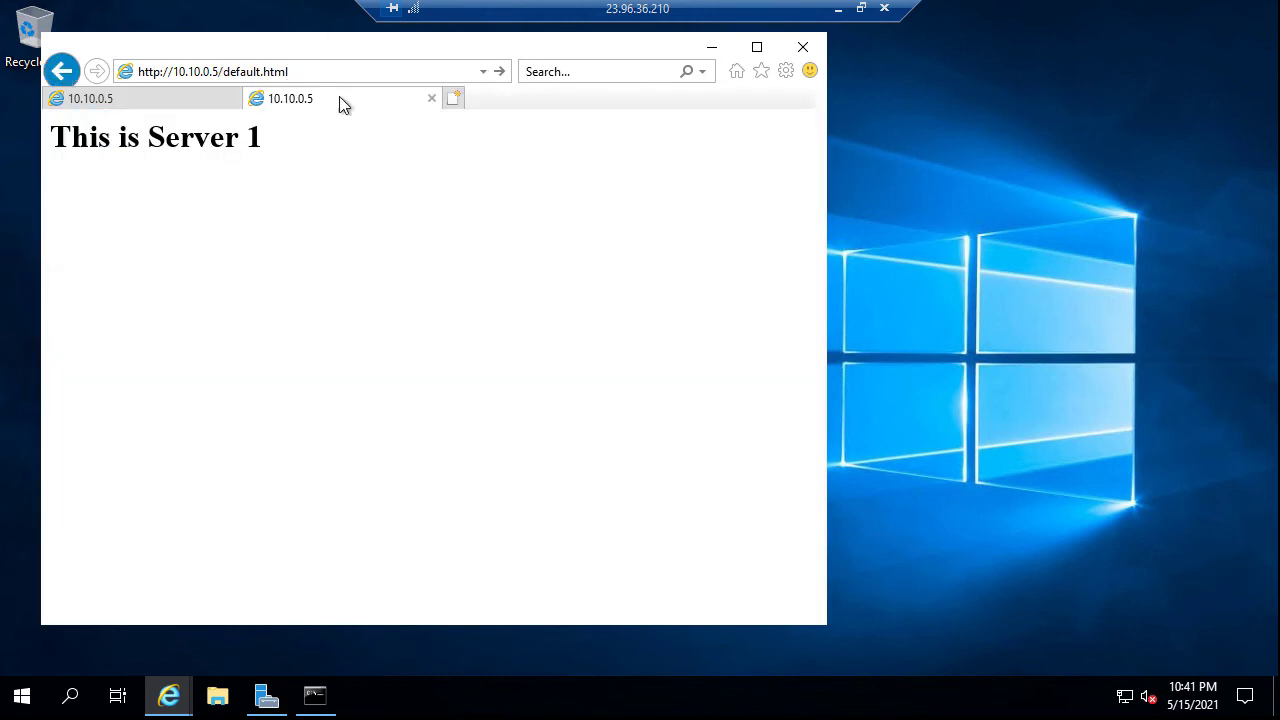
pyautogui.click(314, 695)
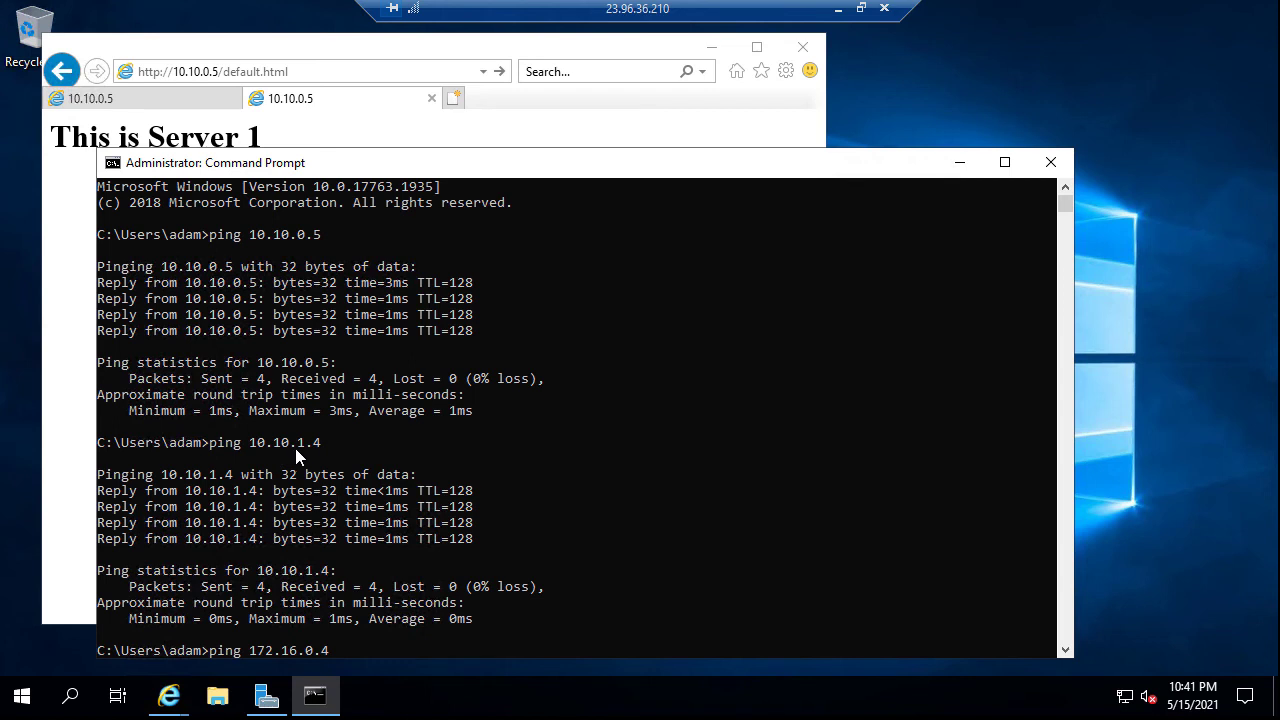
pyautogui.click(265, 73)
pyautogui.click(193, 72)
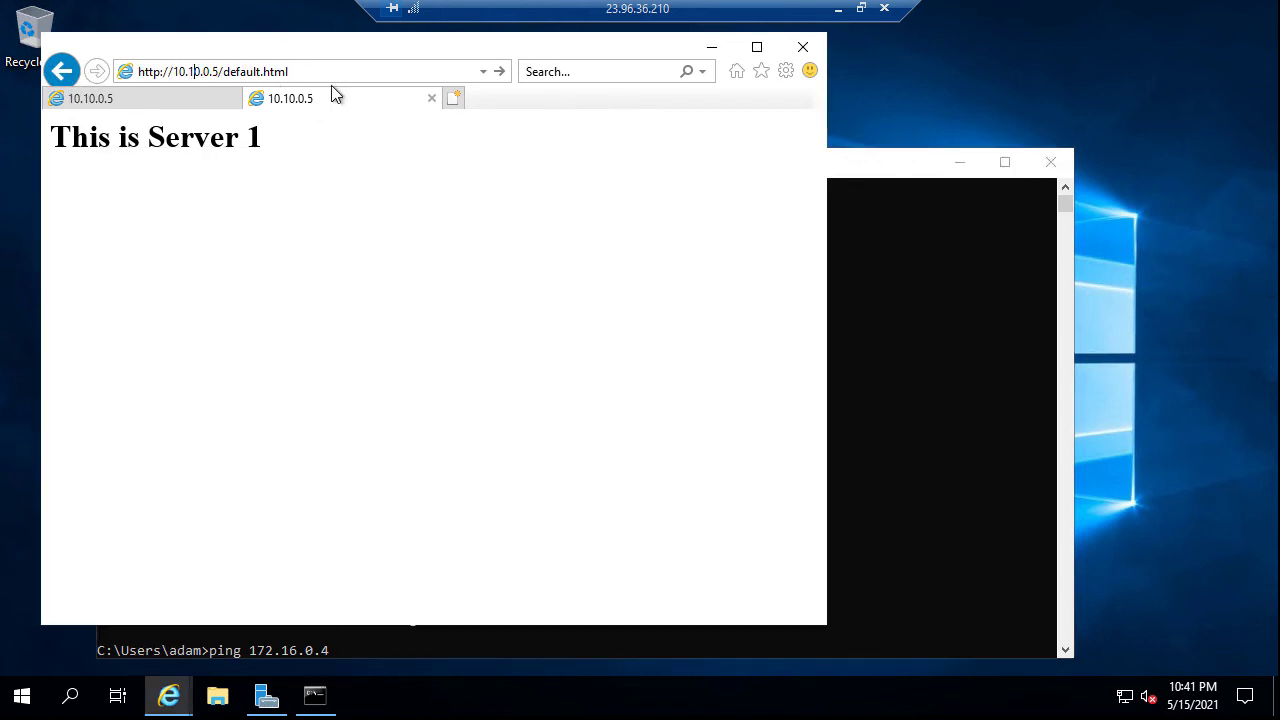
pyautogui.press('Delete')
pyautogui.press('Delete')
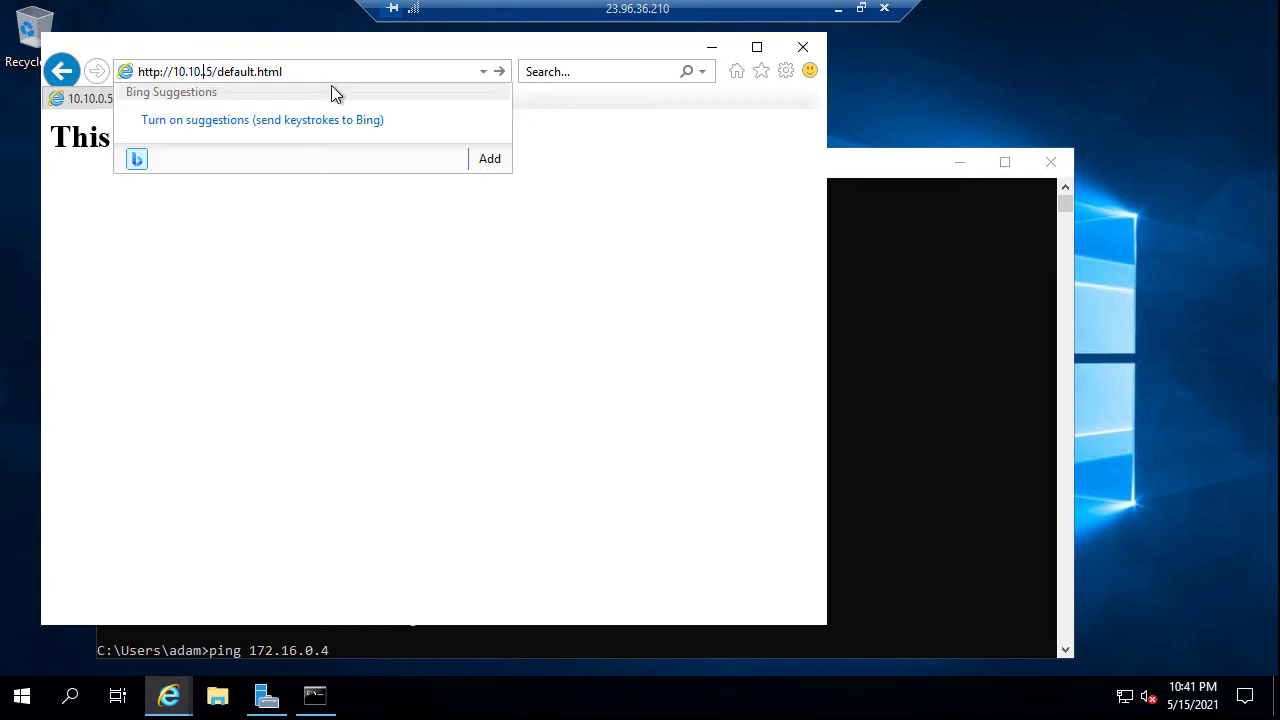
pyautogui.write('.1')
pyautogui.press('Delete')
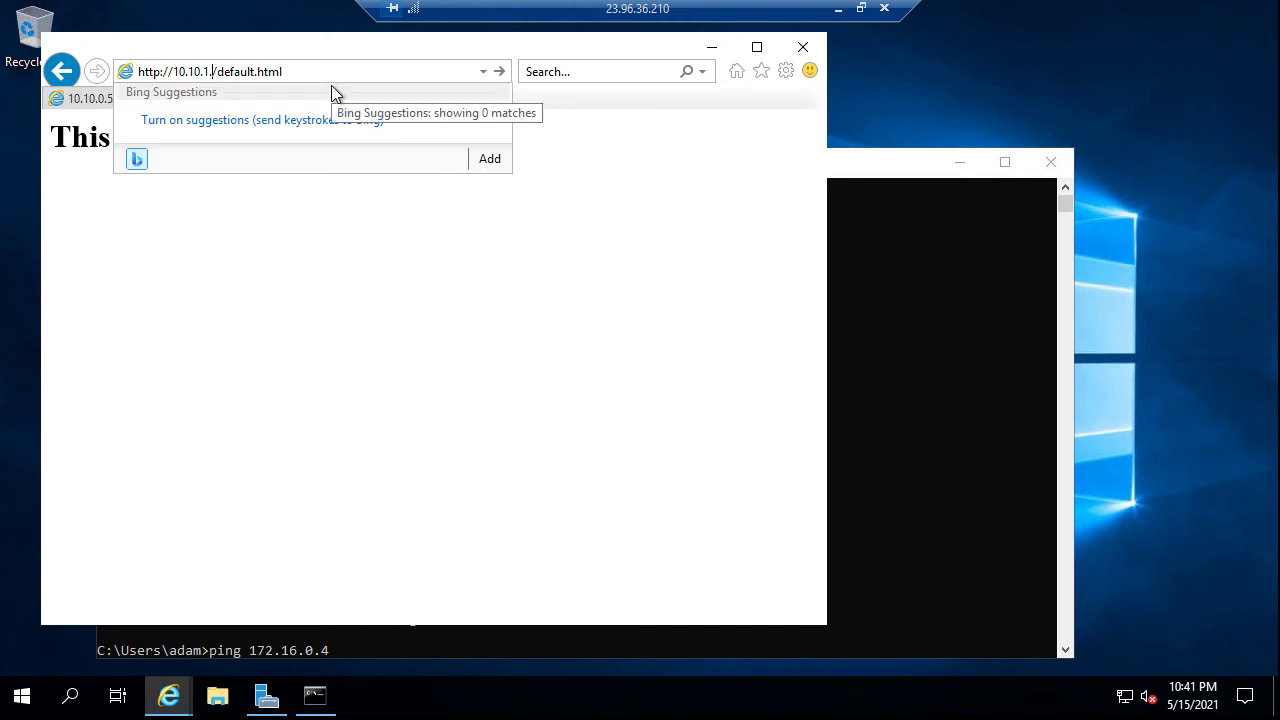
pyautogui.write('4')
pyautogui.click(336, 71)
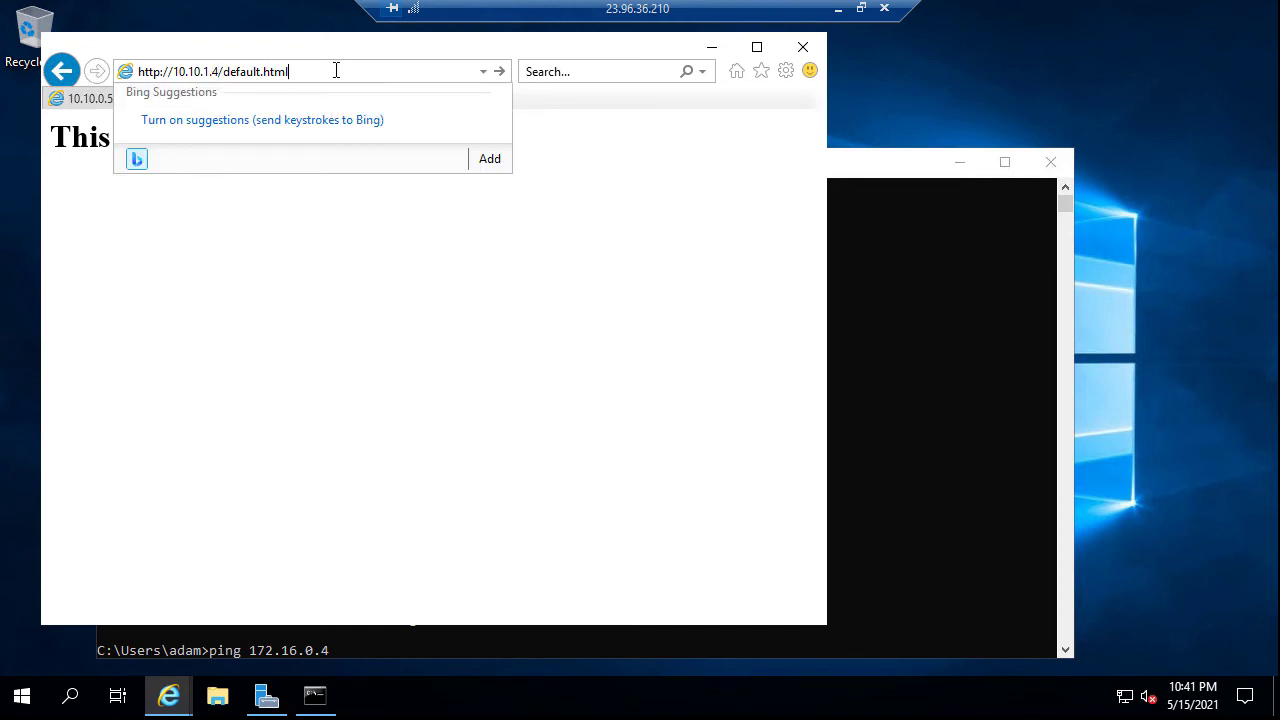
pyautogui.press('Return')
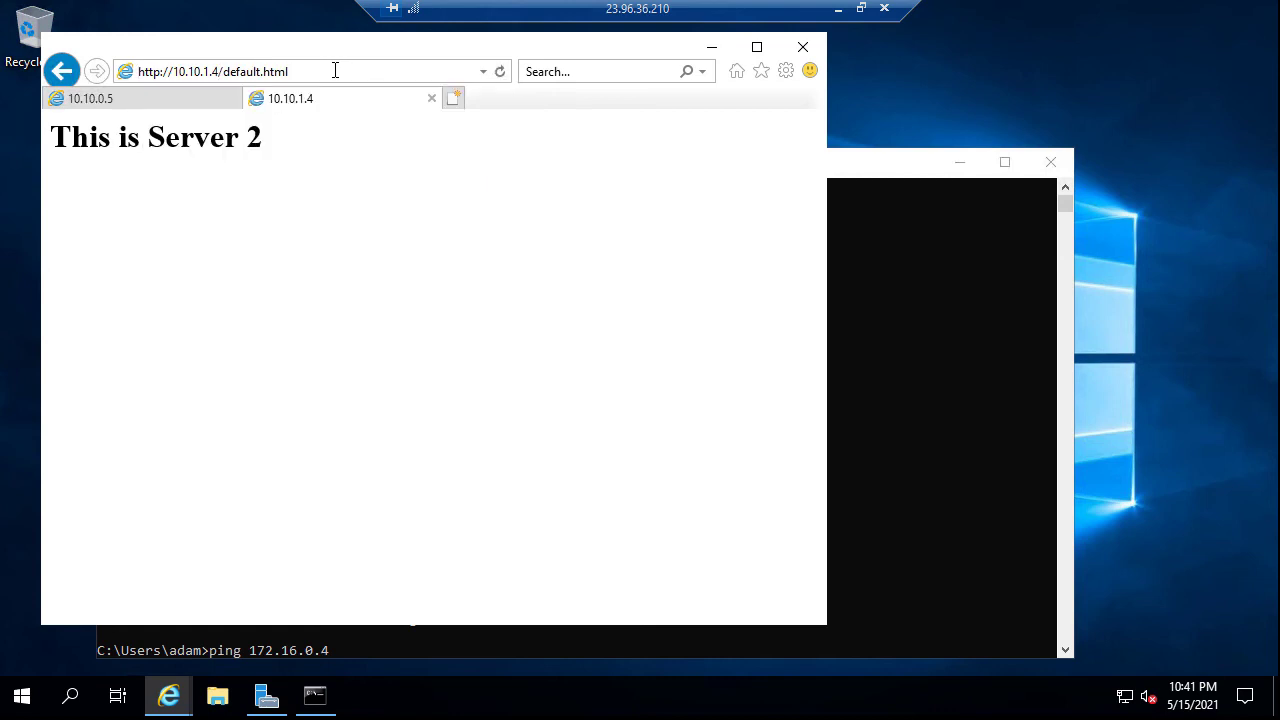
# Open a third tab with the pasted Server1 address and run ping 172.16.0.4 in Command Prompt
pyautogui.click(456, 99)
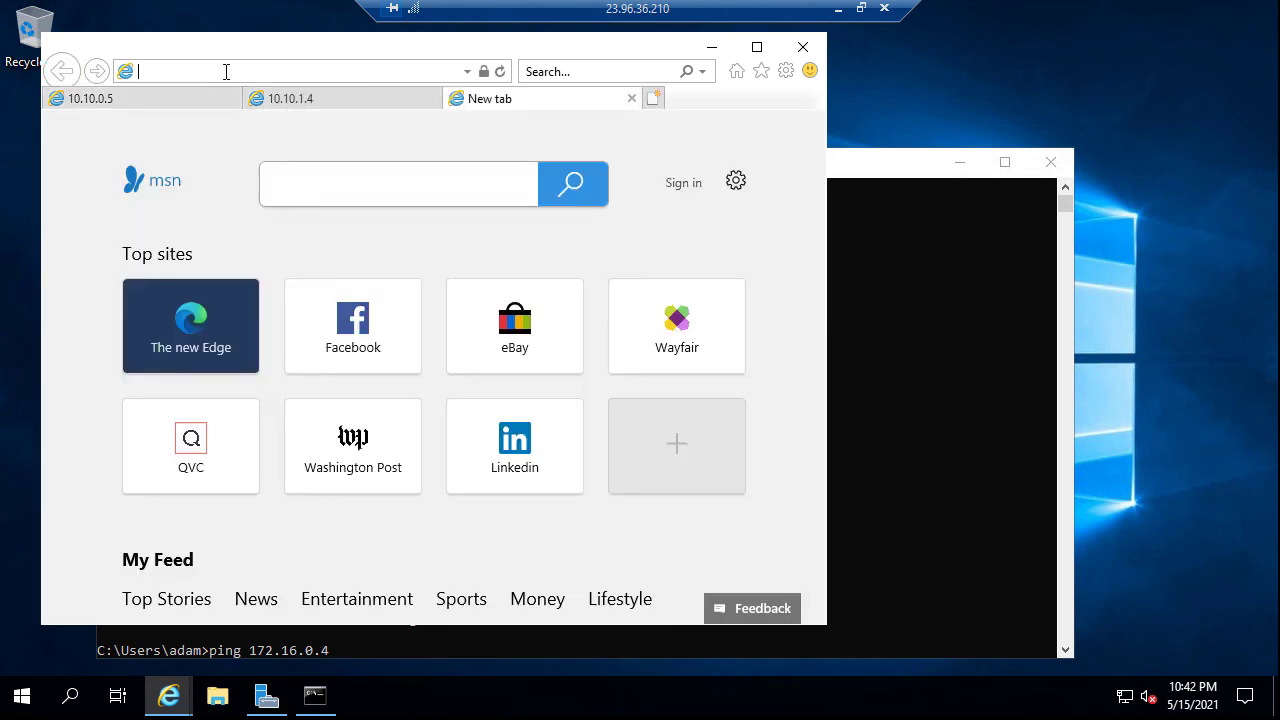
pyautogui.write('http://10.10.0.5/default.html')
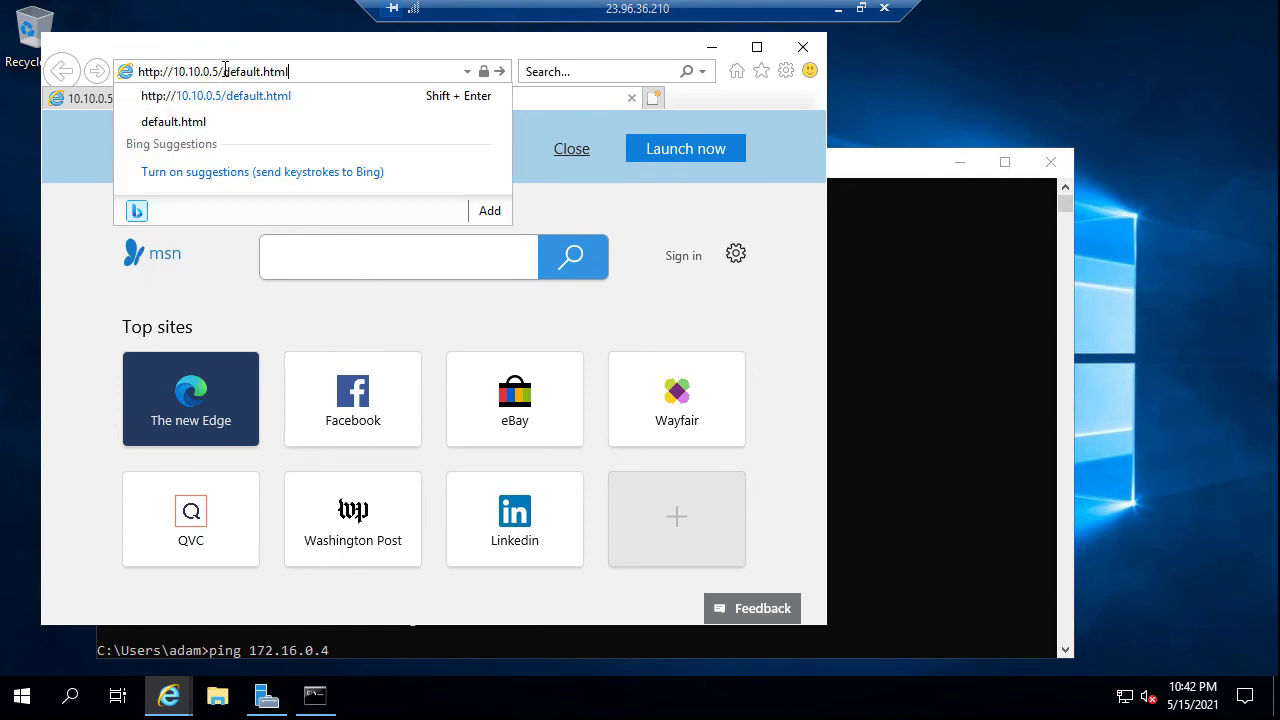
pyautogui.click(863, 372)
pyautogui.press('Return')
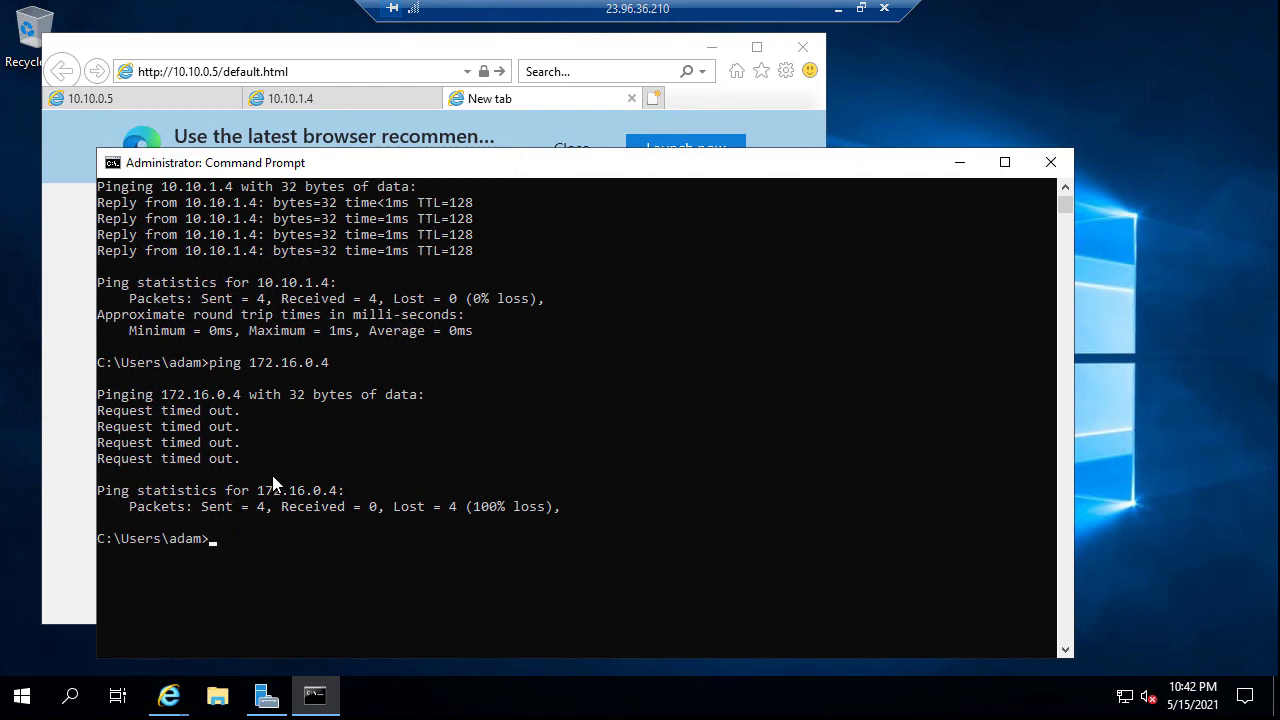
pyautogui.moveTo(258, 492); pyautogui.dragTo(338, 496)
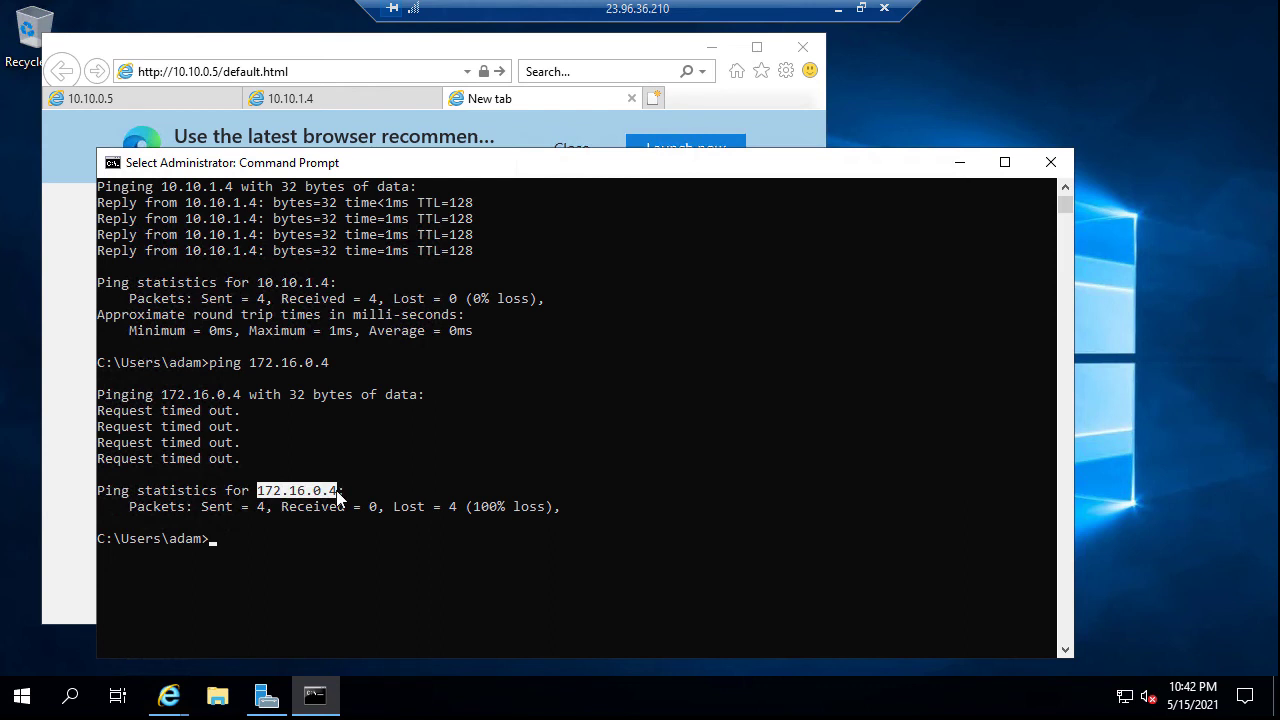
pyautogui.hotkey('ctrl', 'c')
pyautogui.click(341, 72)
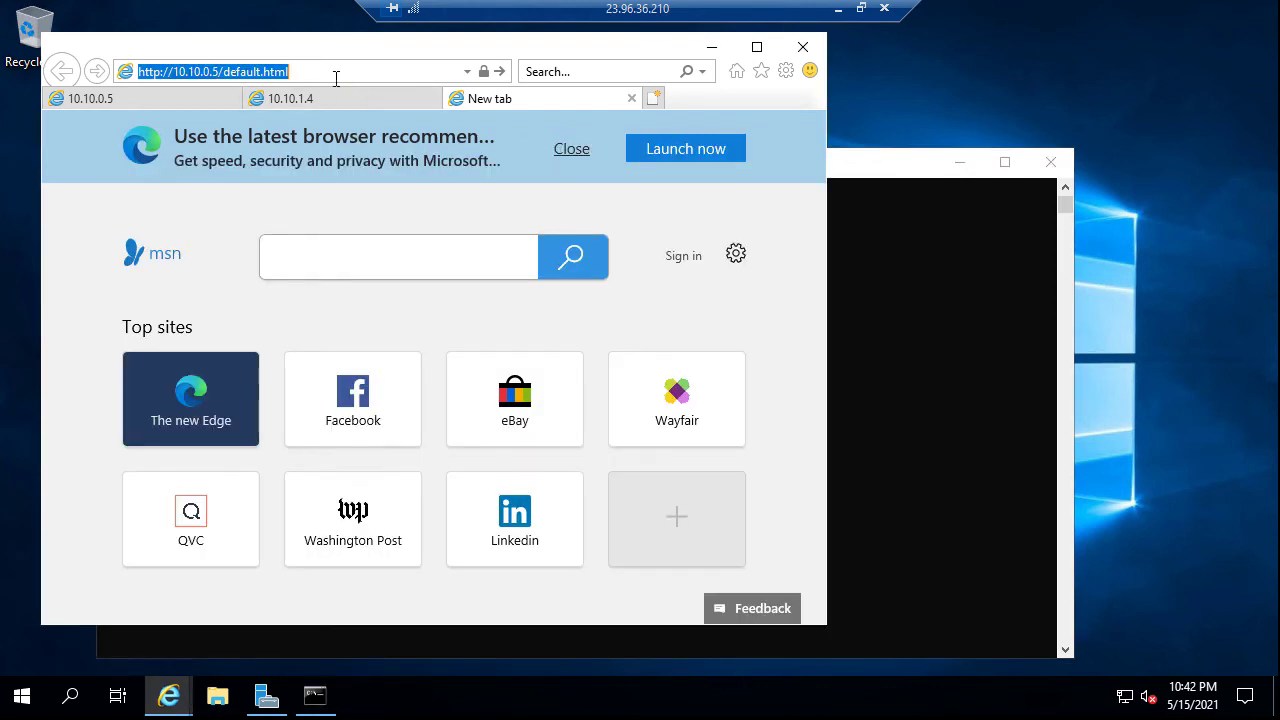
pyautogui.click(486, 97)
pyautogui.click(184, 78)
pyautogui.click(175, 72)
pyautogui.moveTo(173, 71); pyautogui.dragTo(218, 72)
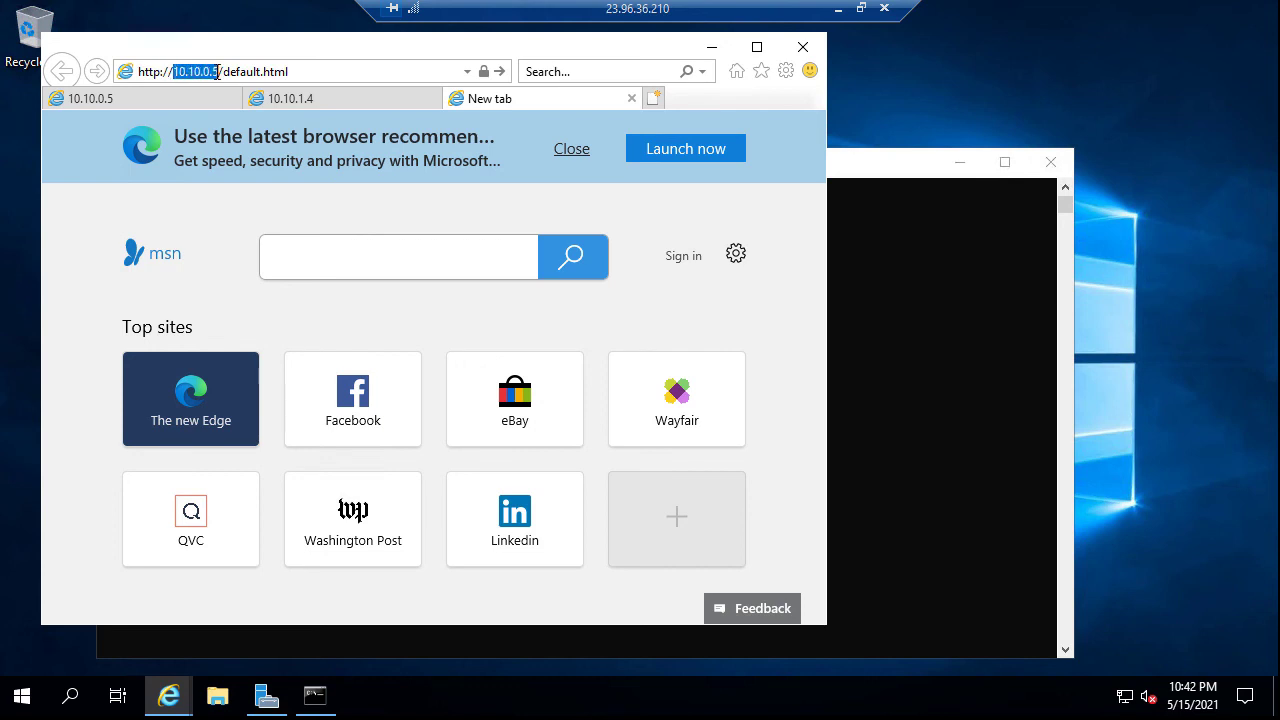
pyautogui.hotkey('ctrl', 'v')
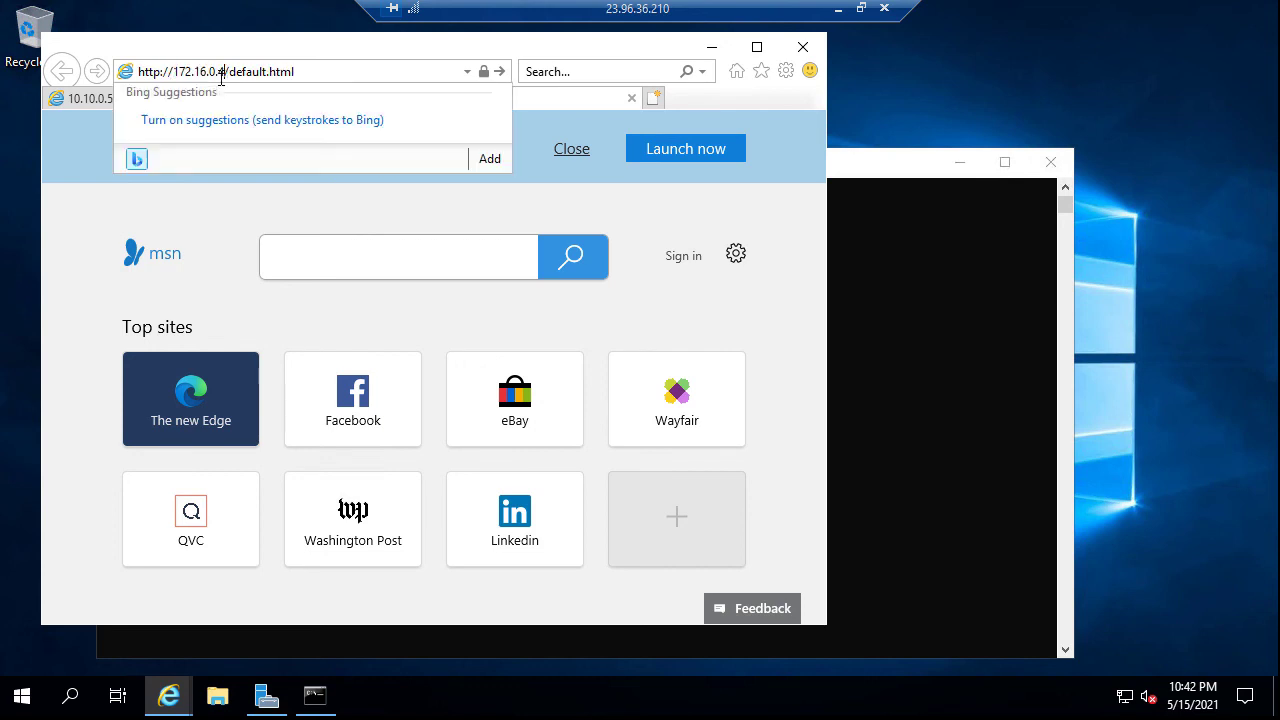
pyautogui.click(318, 71)
pyautogui.press('Return')
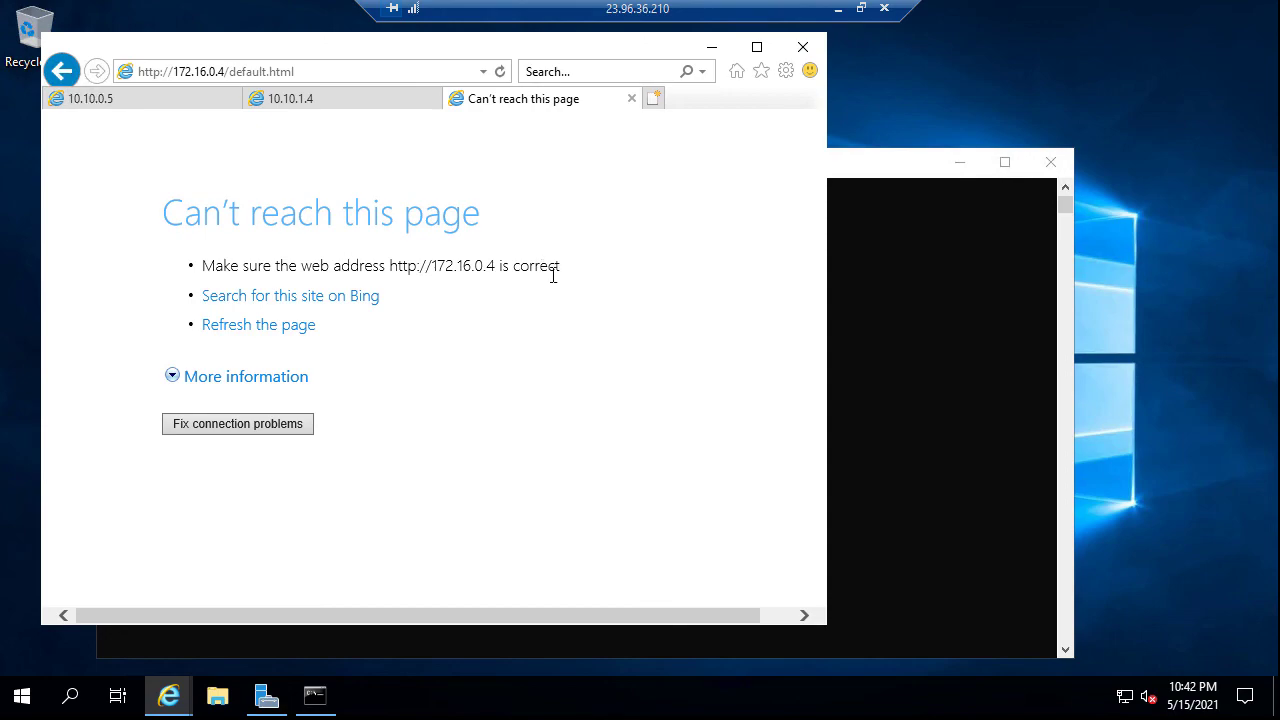
# Minimize Remote Desktop and the address notes, then show the azure3.PNG Questions To Answer slide
pyautogui.click(838, 8)
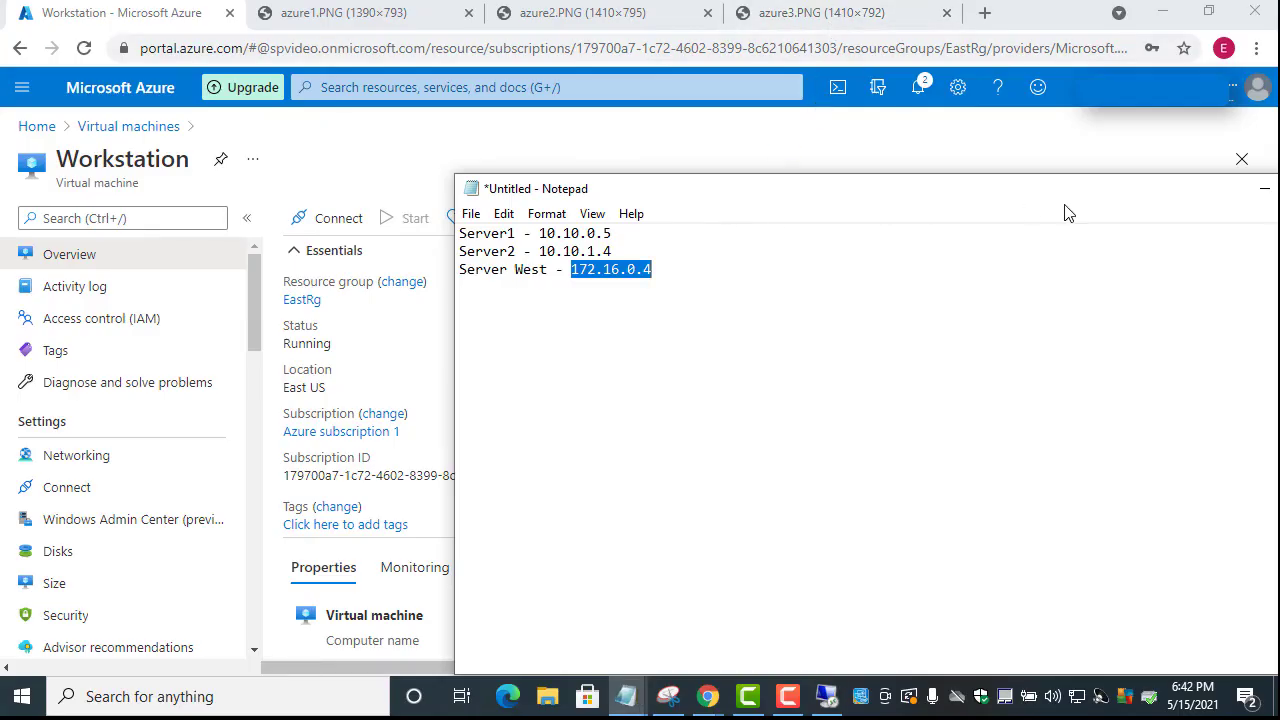
pyautogui.click(1262, 188)
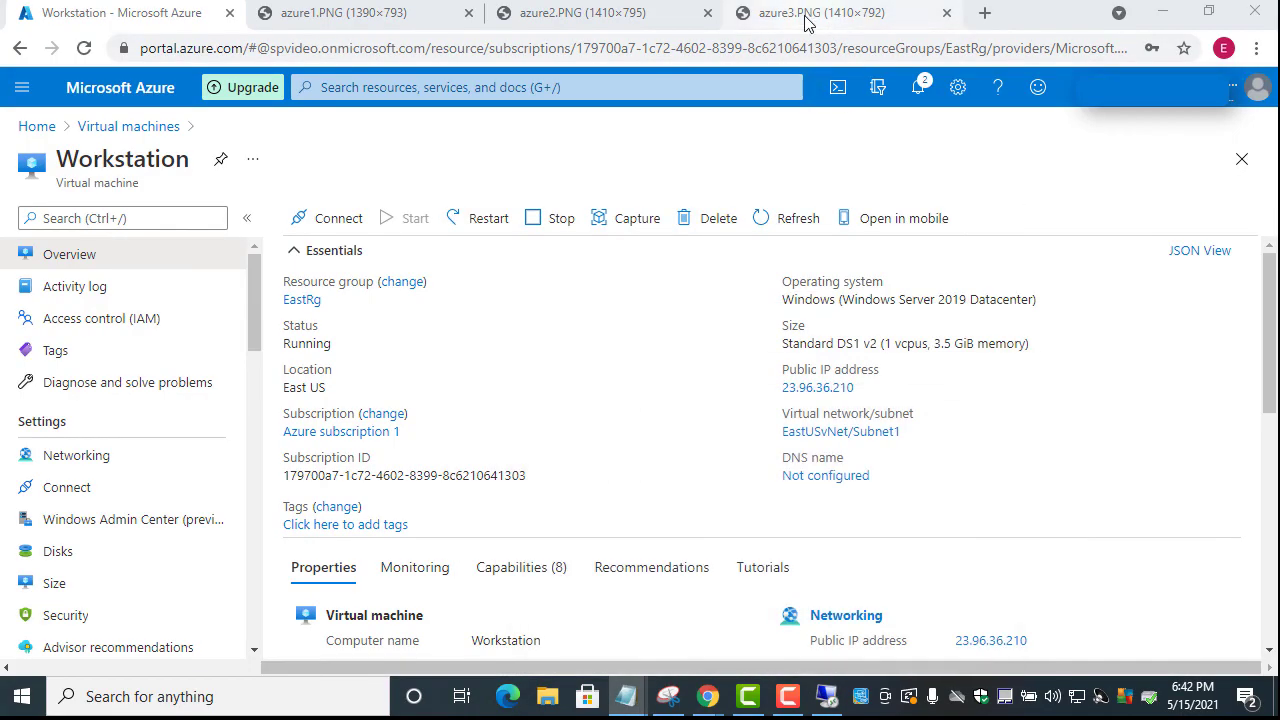
pyautogui.click(806, 22)
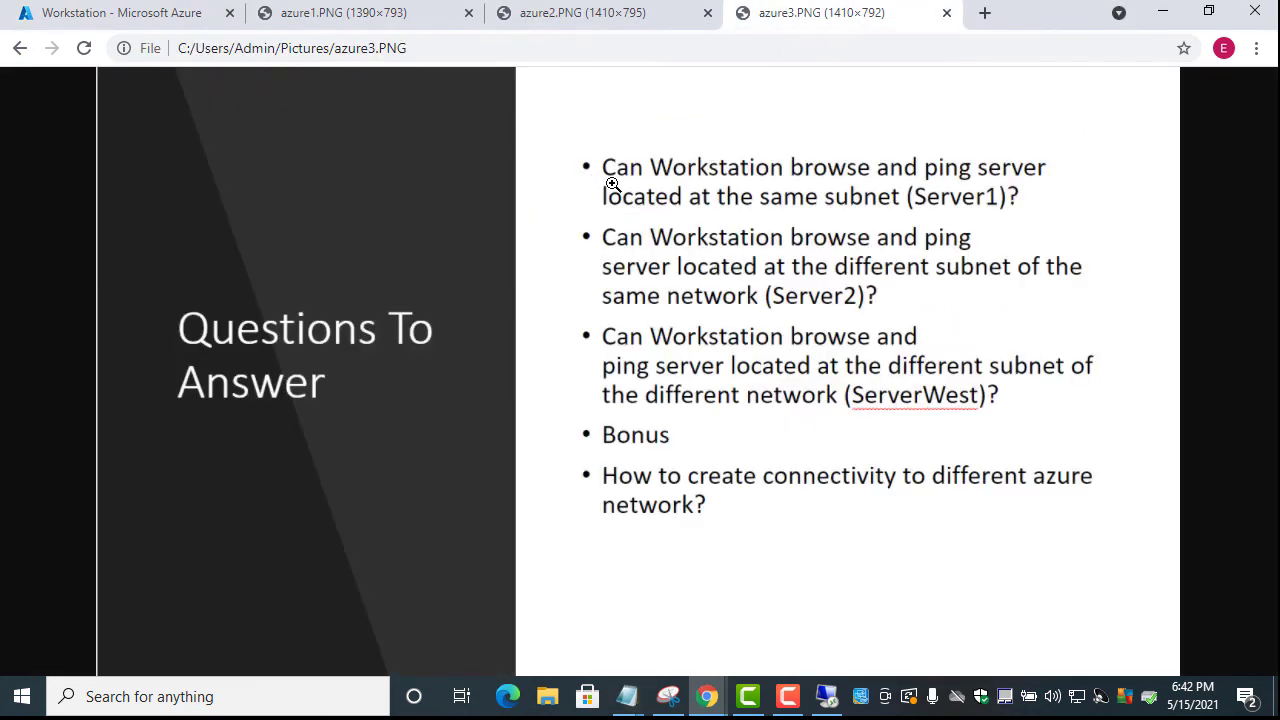
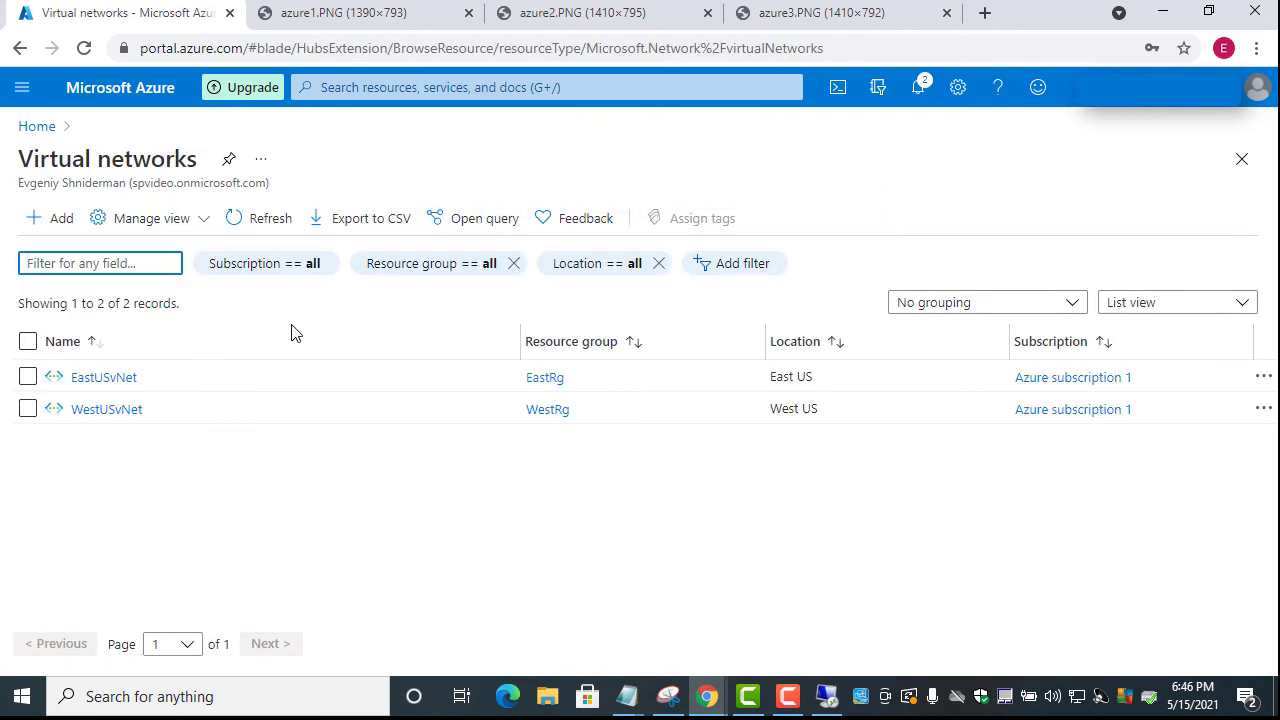
# Open EastUSvNet from the Virtual networks list
pyautogui.click(112, 382)
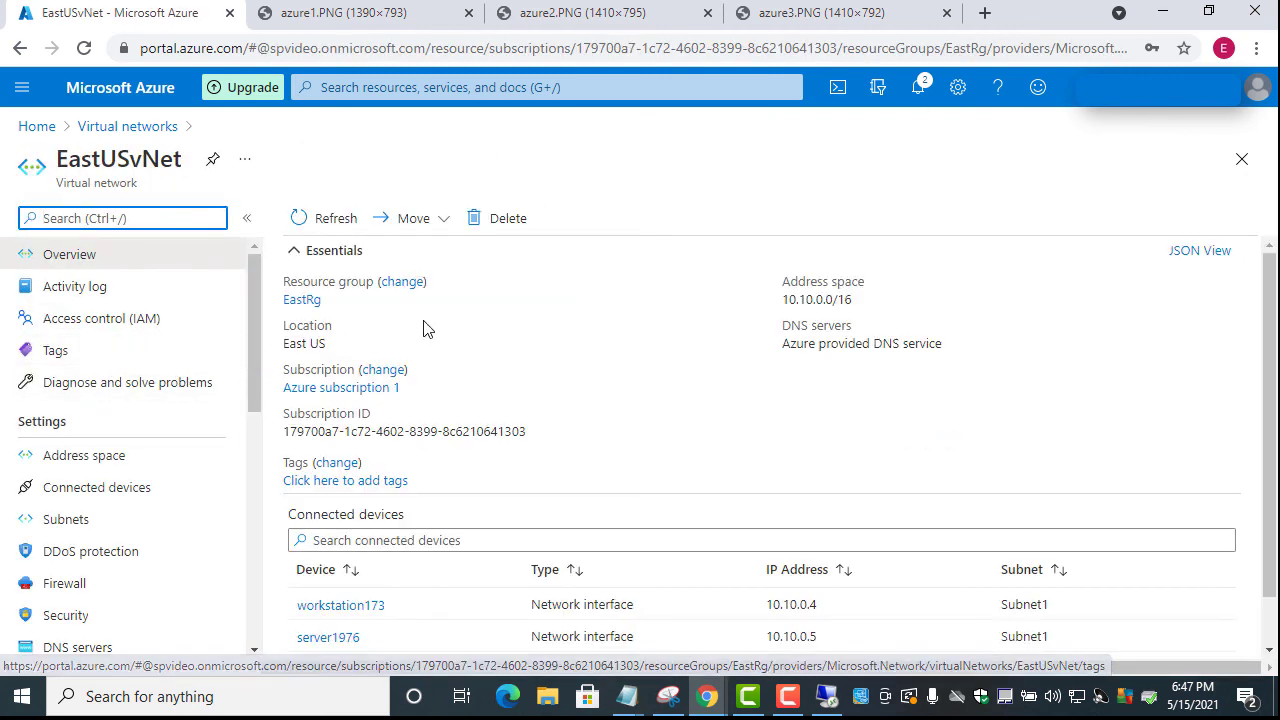
# Show EastUSvNet's Peerings page, which has no peerings yet
pyautogui.moveTo(254, 336); pyautogui.dragTo(247, 590)
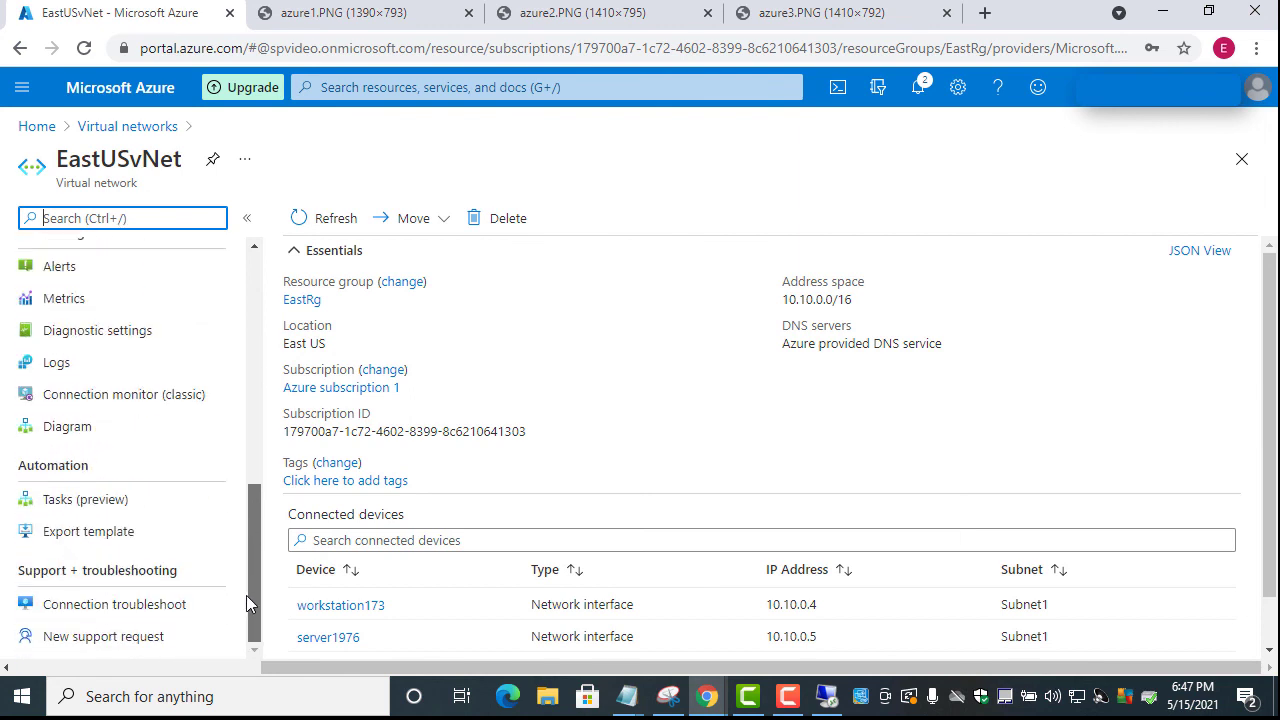
pyautogui.scroll(3, 244, 602)
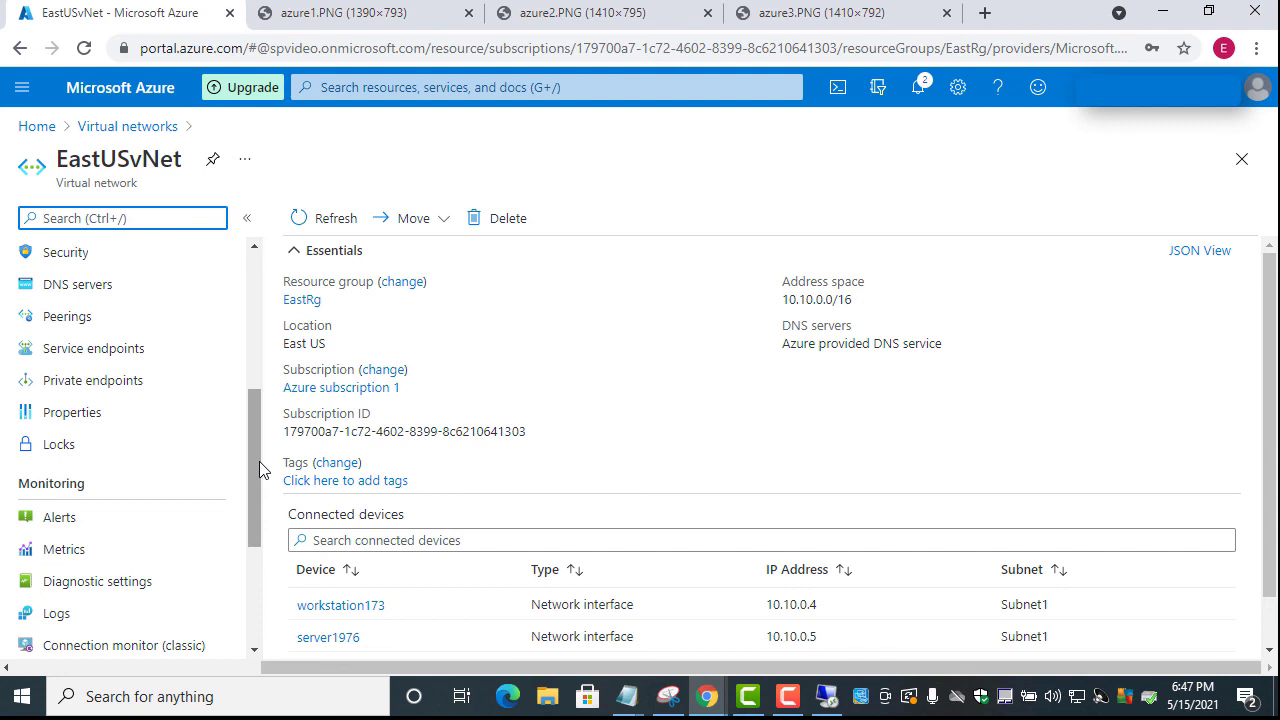
pyautogui.click(85, 330)
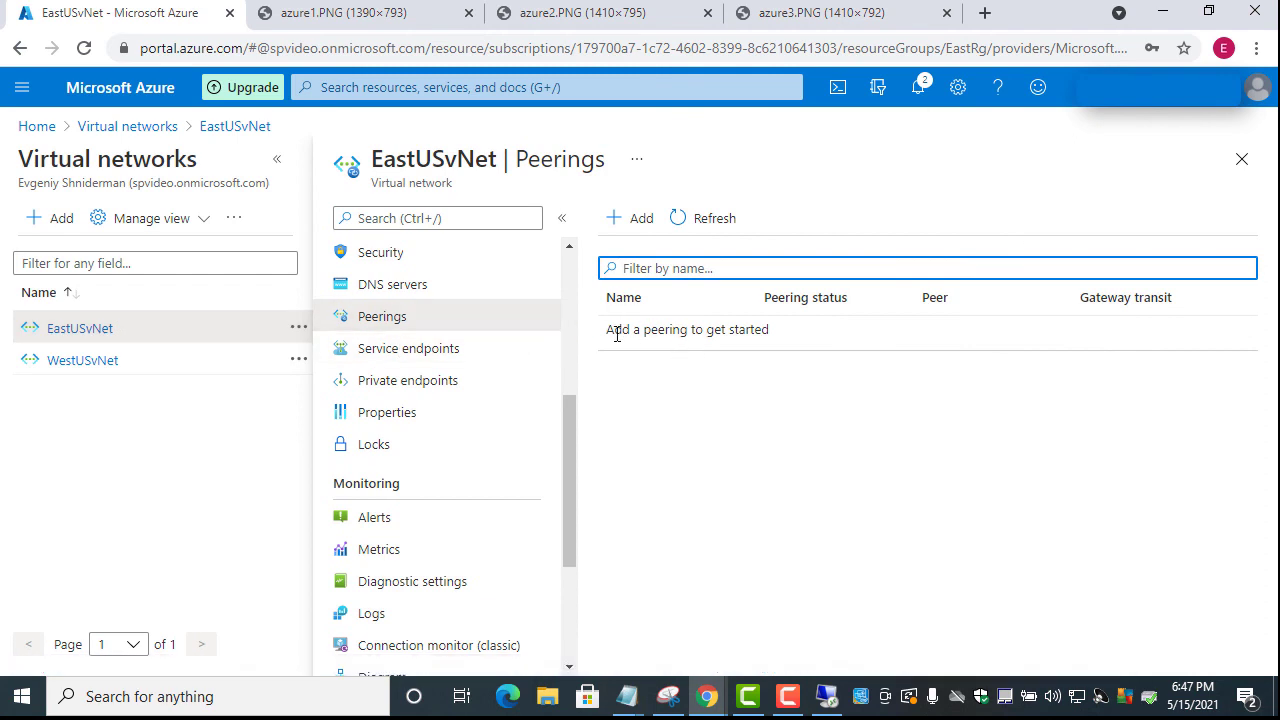
# Add a new peering and name this network's link EastToWestPeering
pyautogui.click(642, 228)
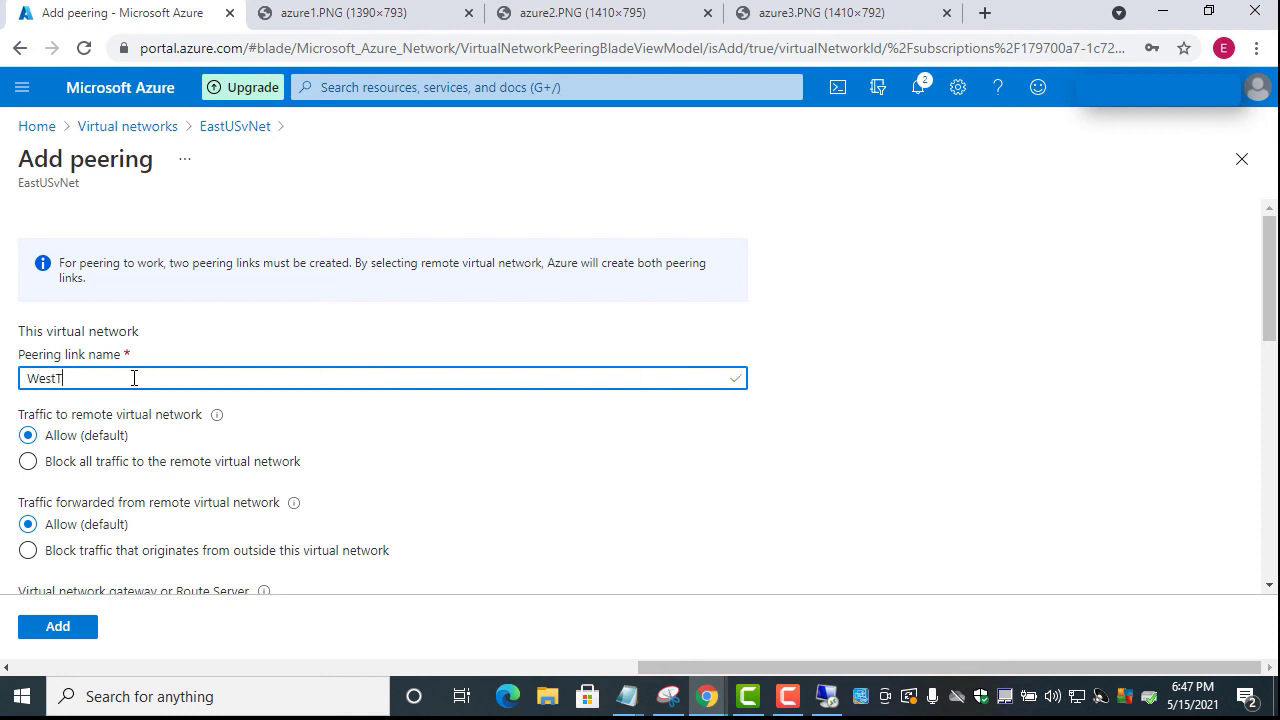
pyautogui.press('BackSpace')
pyautogui.press('BackSpace')
pyautogui.press('BackSpace')
pyautogui.press('BackSpace')
pyautogui.write('E')
pyautogui.scroll(-2, 137, 378)
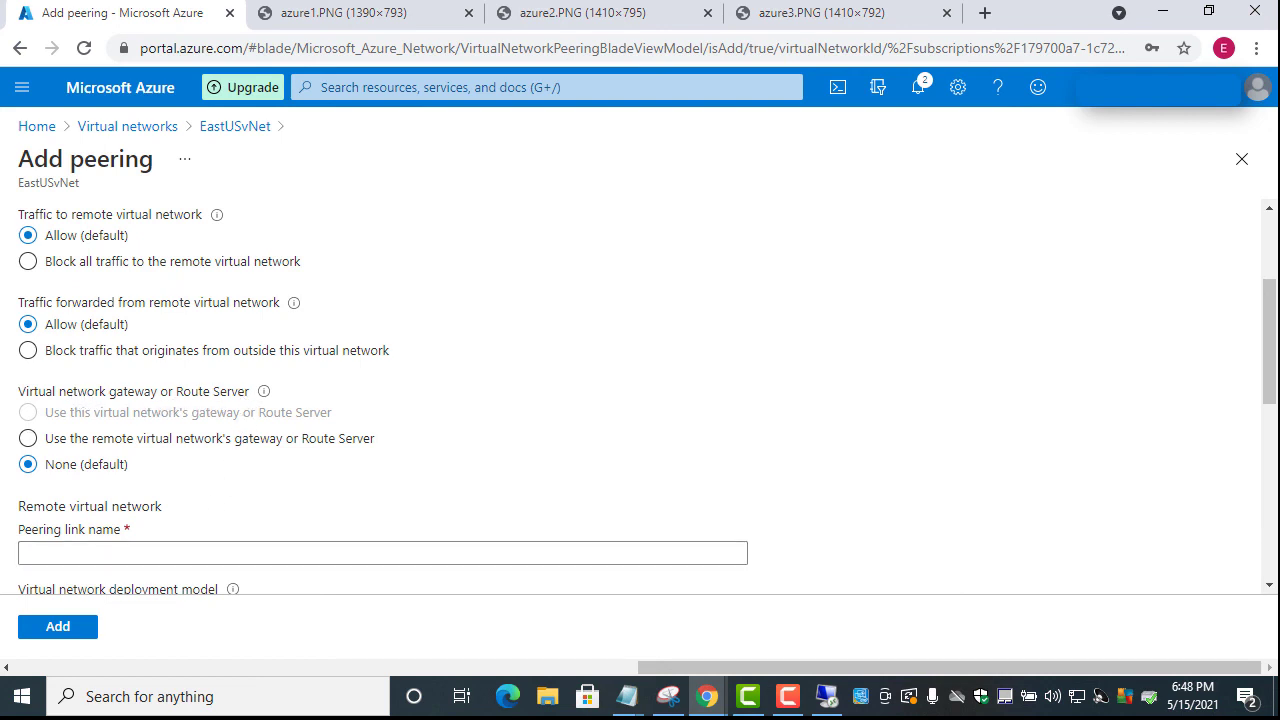
pyautogui.moveTo(1273, 380); pyautogui.dragTo(1273, 406)
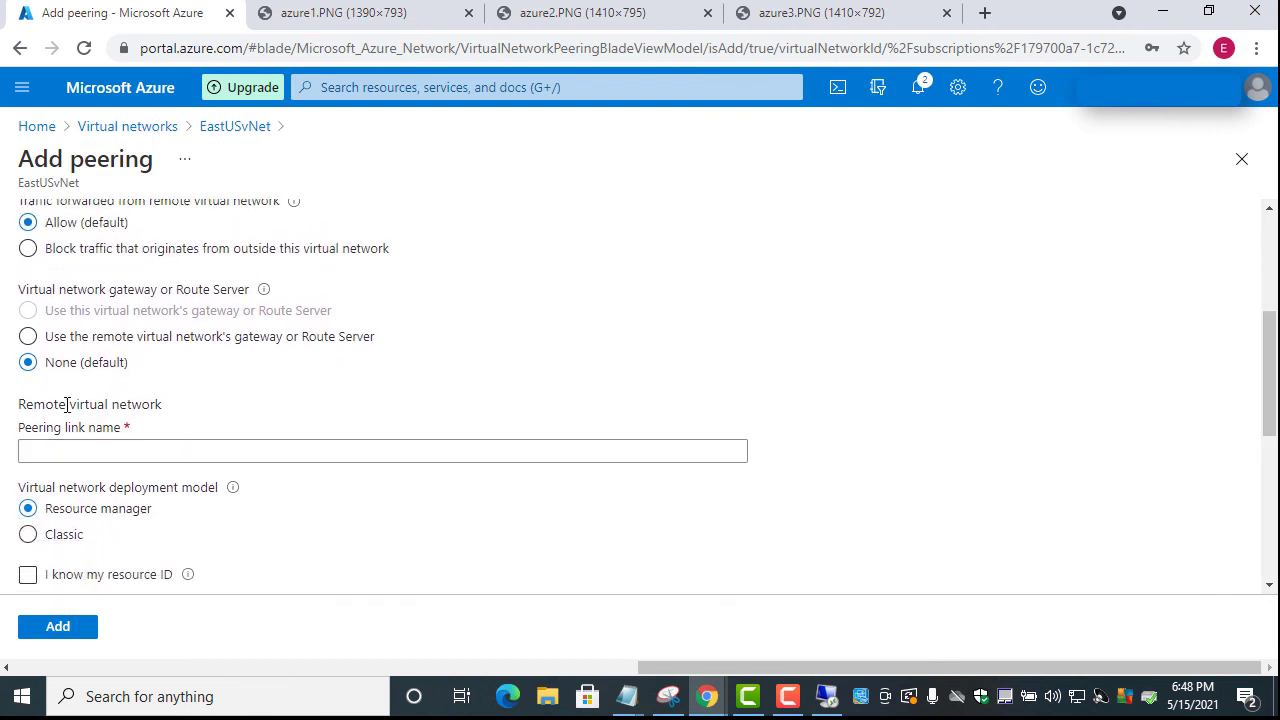
pyautogui.scroll(3, 93, 409)
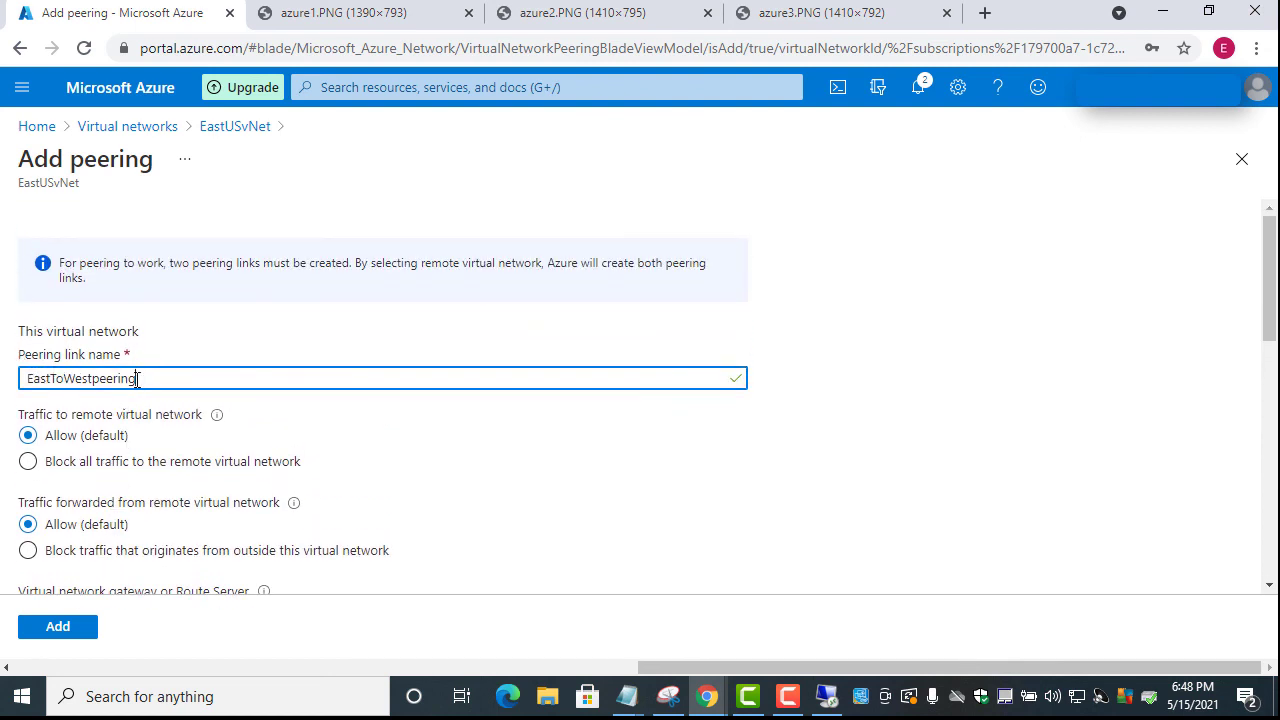
pyautogui.press('BackSpace')
pyautogui.write('P')
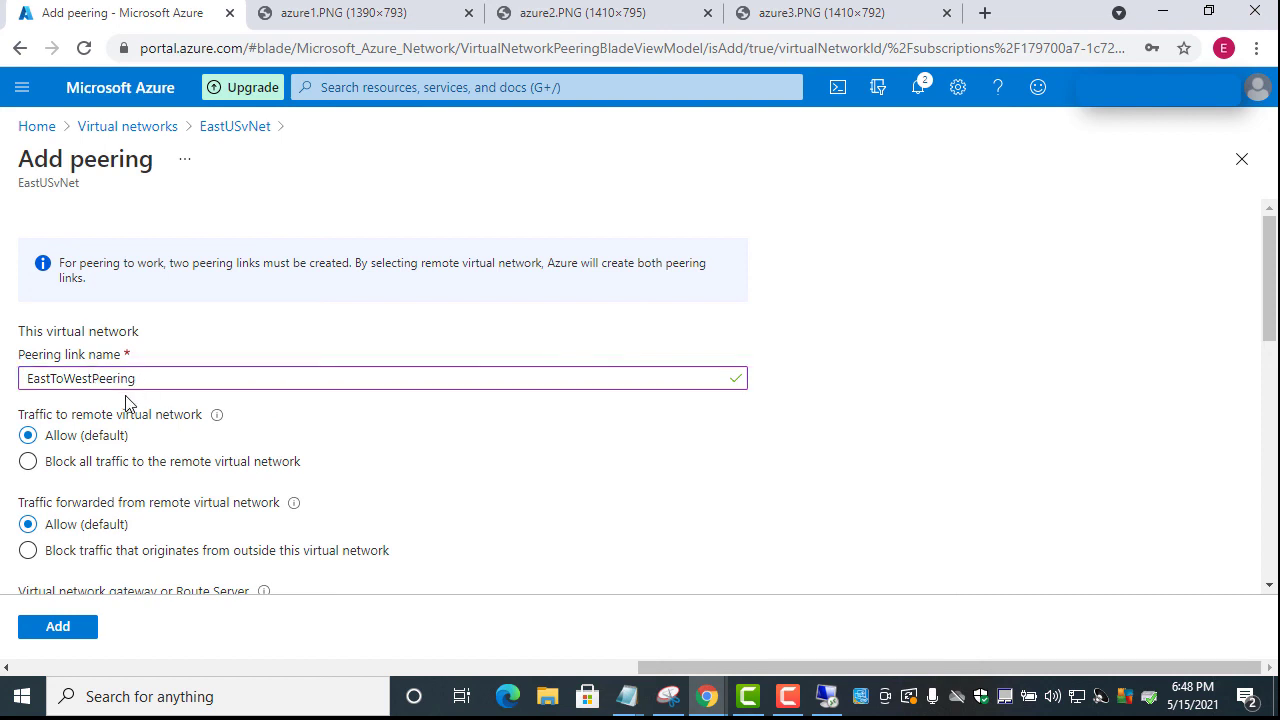
# Set the remote peering link name to WestToEastPeering
pyautogui.moveTo(151, 377); pyautogui.dragTo(37, 421)
pyautogui.hotkey('ctrl', 'c')
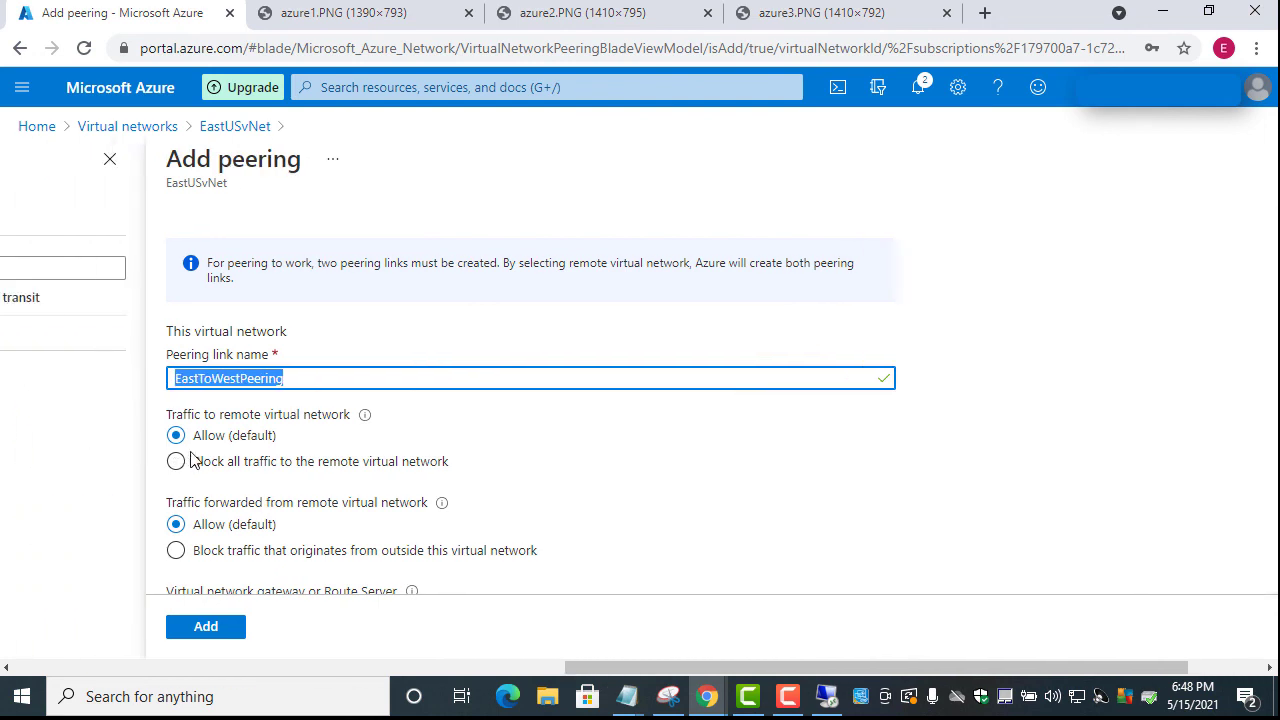
pyautogui.scroll(-5, 657, 440)
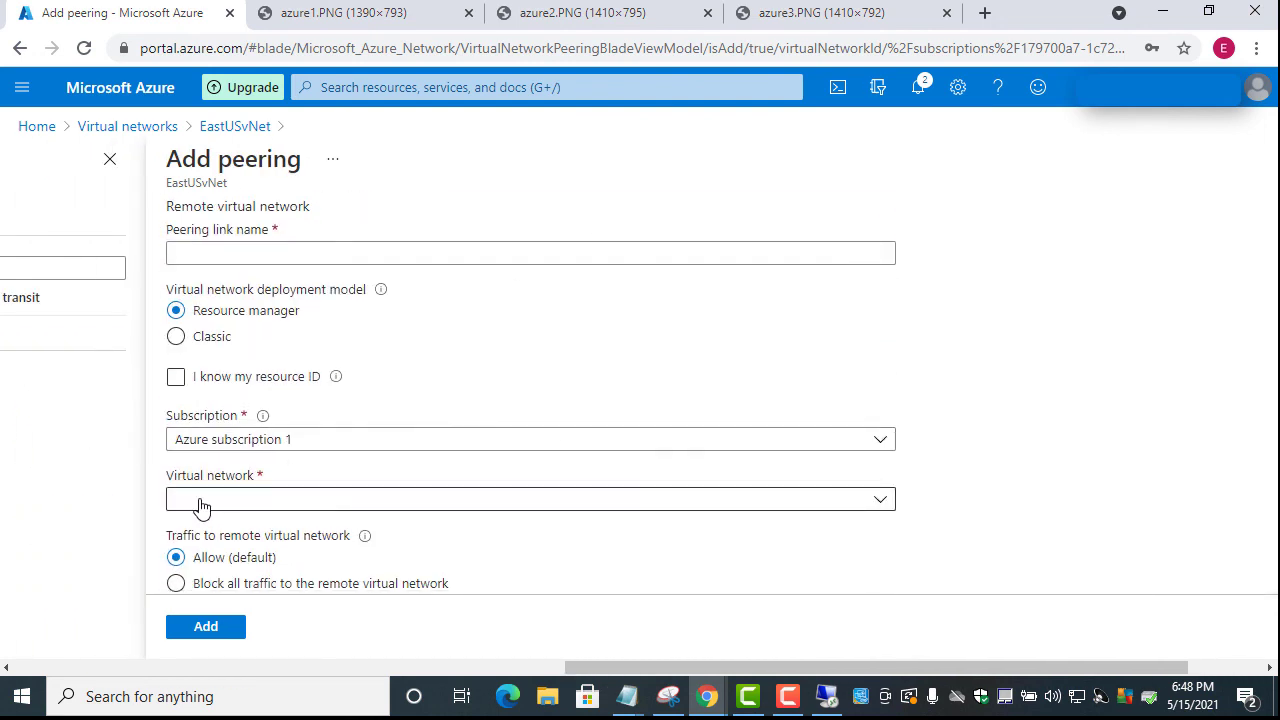
pyautogui.click(201, 506)
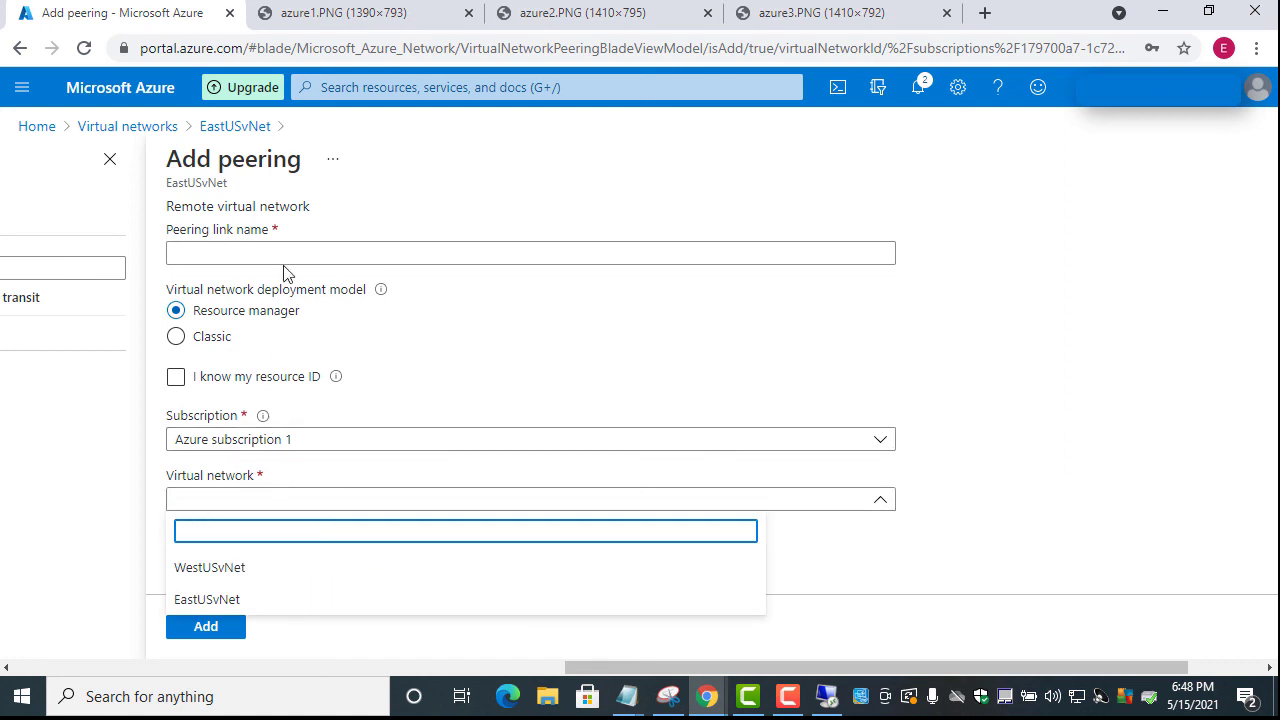
pyautogui.click(229, 256)
pyautogui.hotkey('ctrl', 'v')
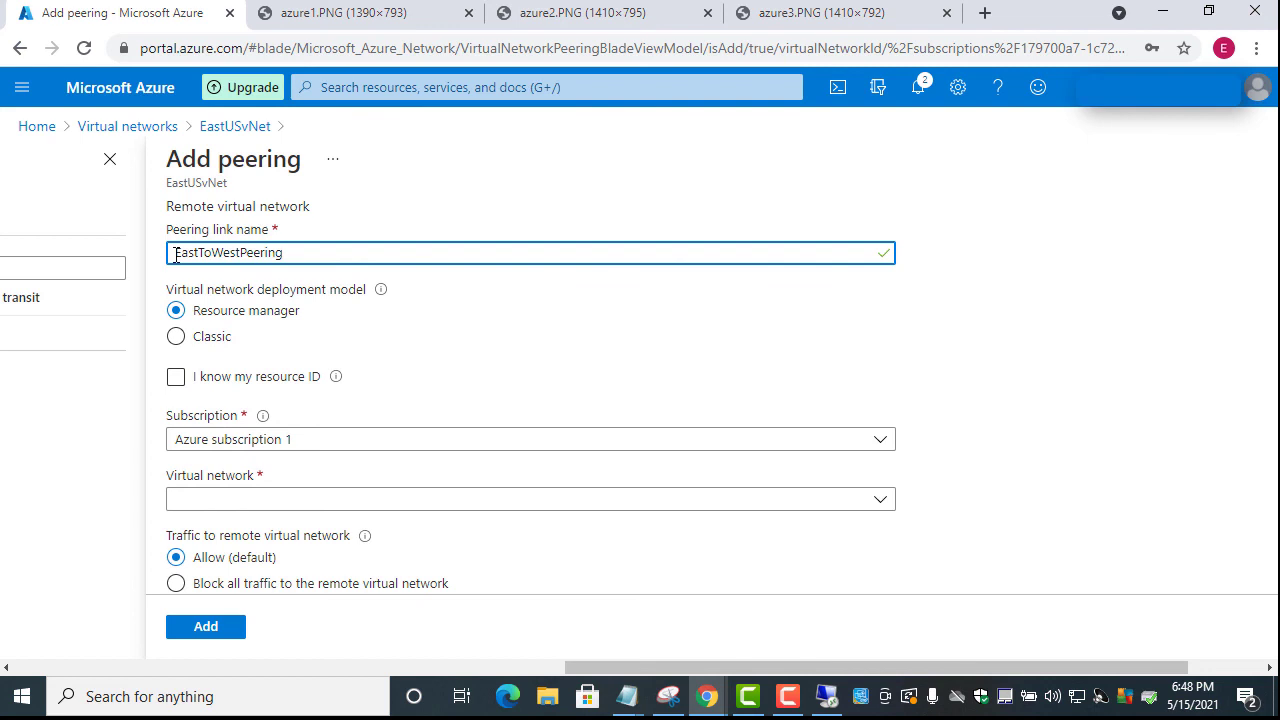
pyautogui.press('Delete')
pyautogui.press('Delete')
pyautogui.press('Delete')
pyautogui.press('Delete')
pyautogui.press('Delete')
pyautogui.press('Delete')
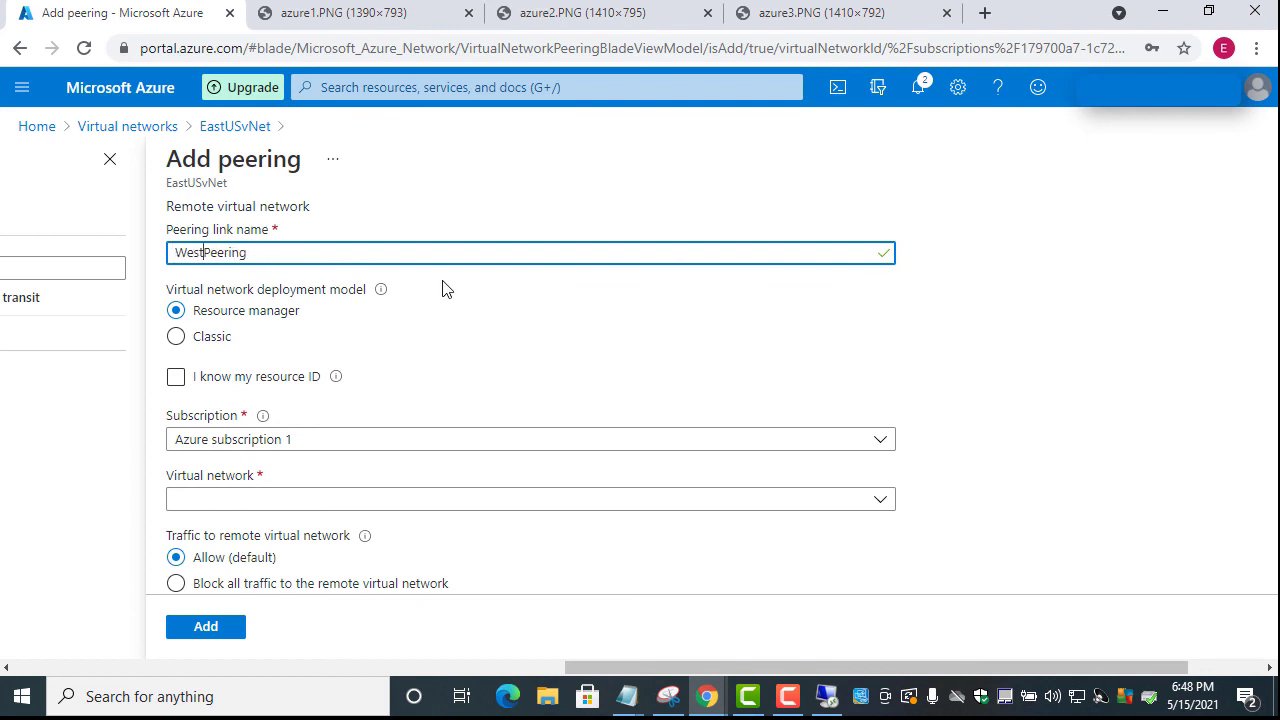
pyautogui.write('ToEast')
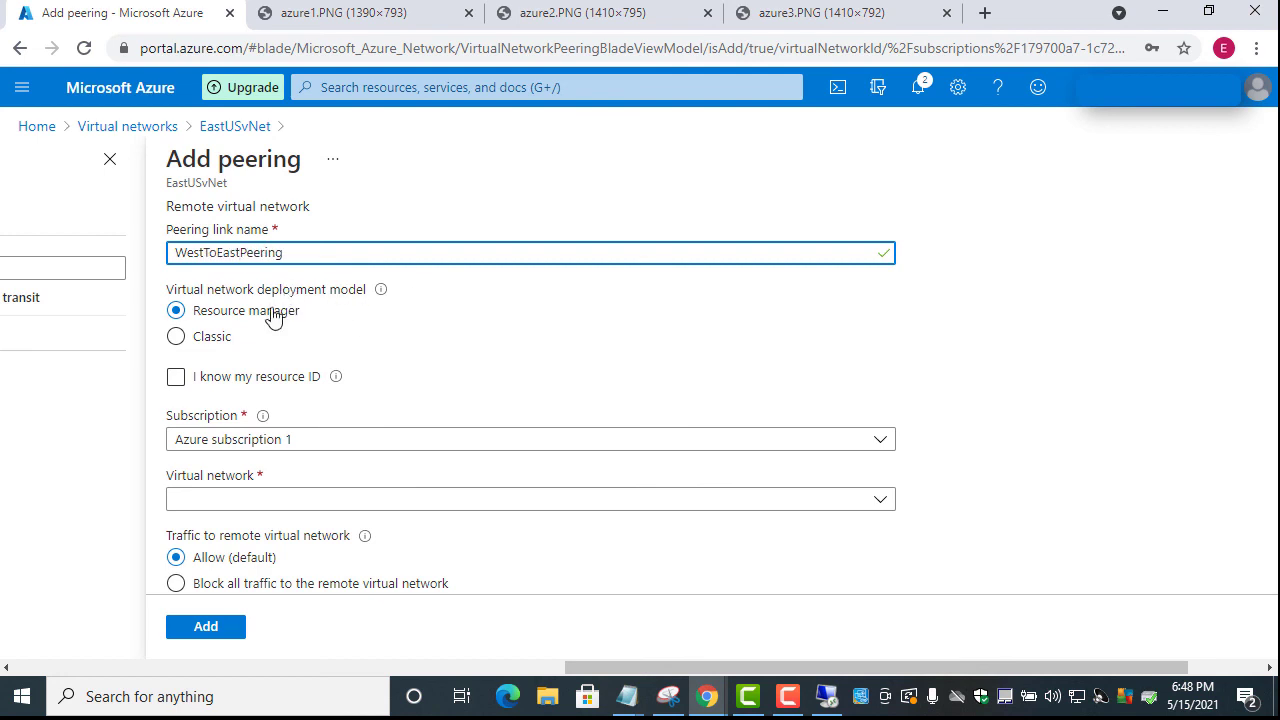
pyautogui.click(349, 376)
pyautogui.scroll(-2, 349, 389)
pyautogui.scroll(1, 314, 374)
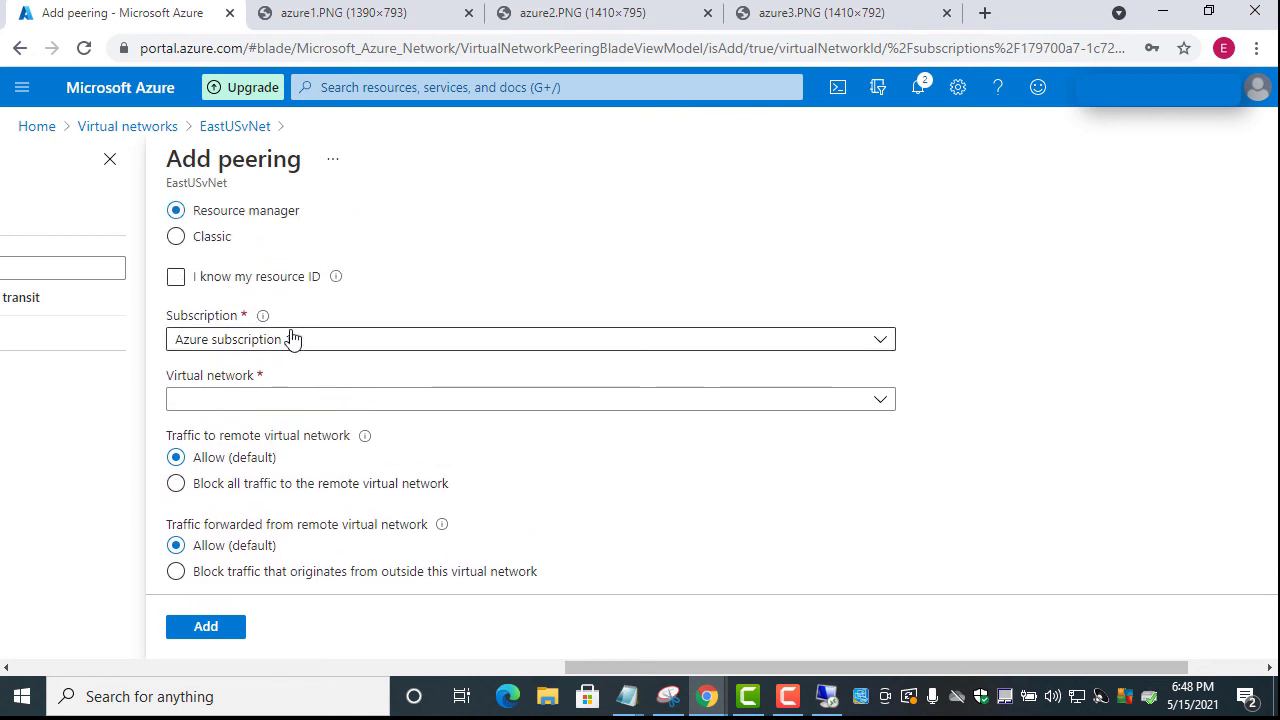
# Choose WestUSvNet as the remote virtual network
pyautogui.click(308, 402)
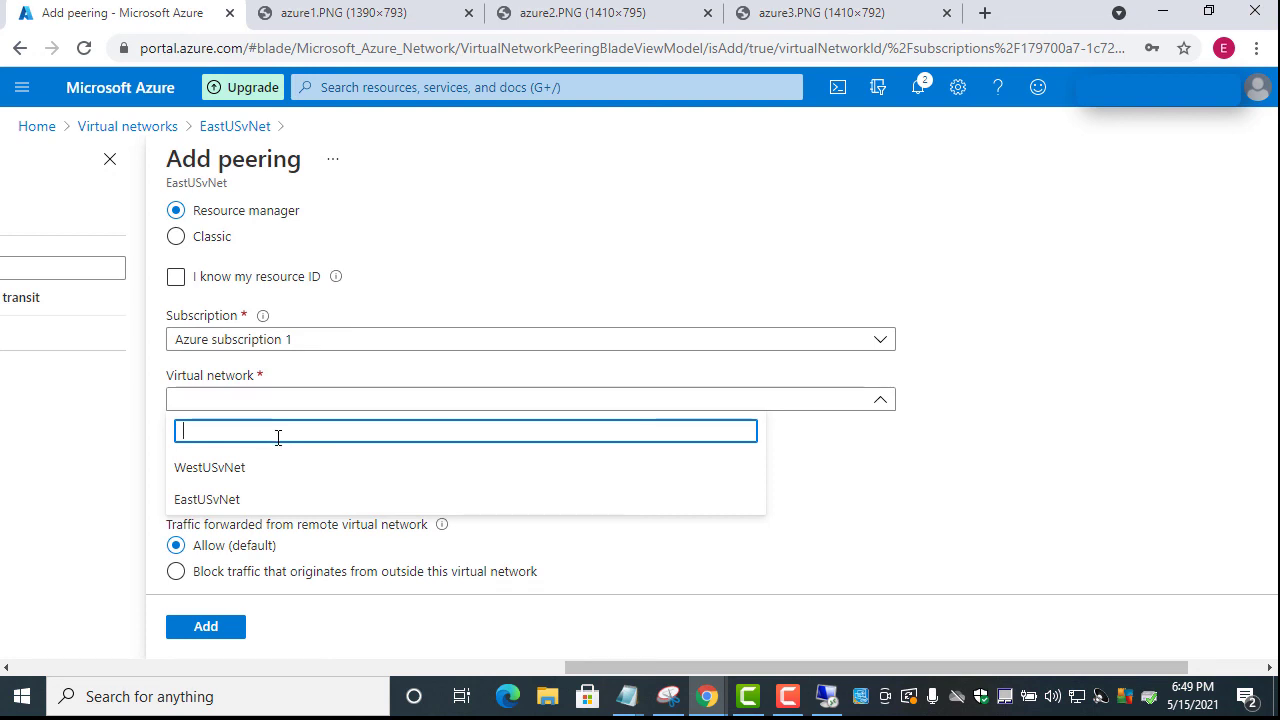
pyautogui.click(218, 503)
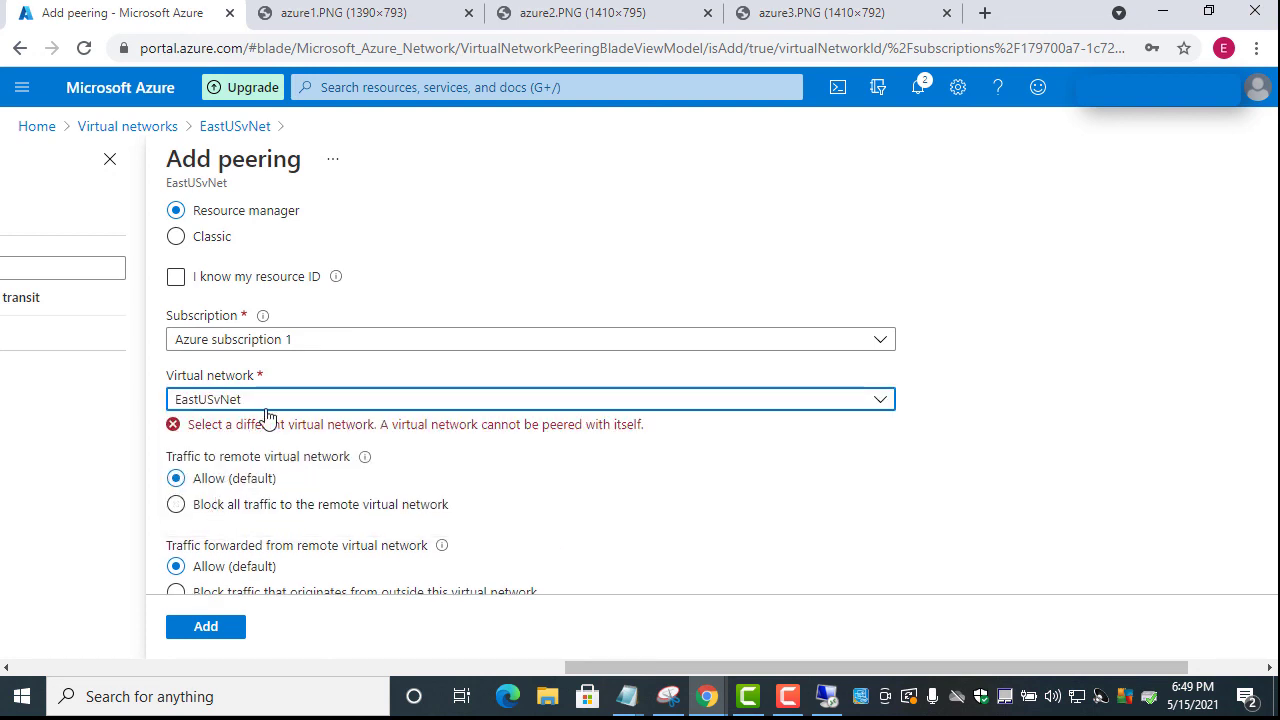
pyautogui.click(338, 410)
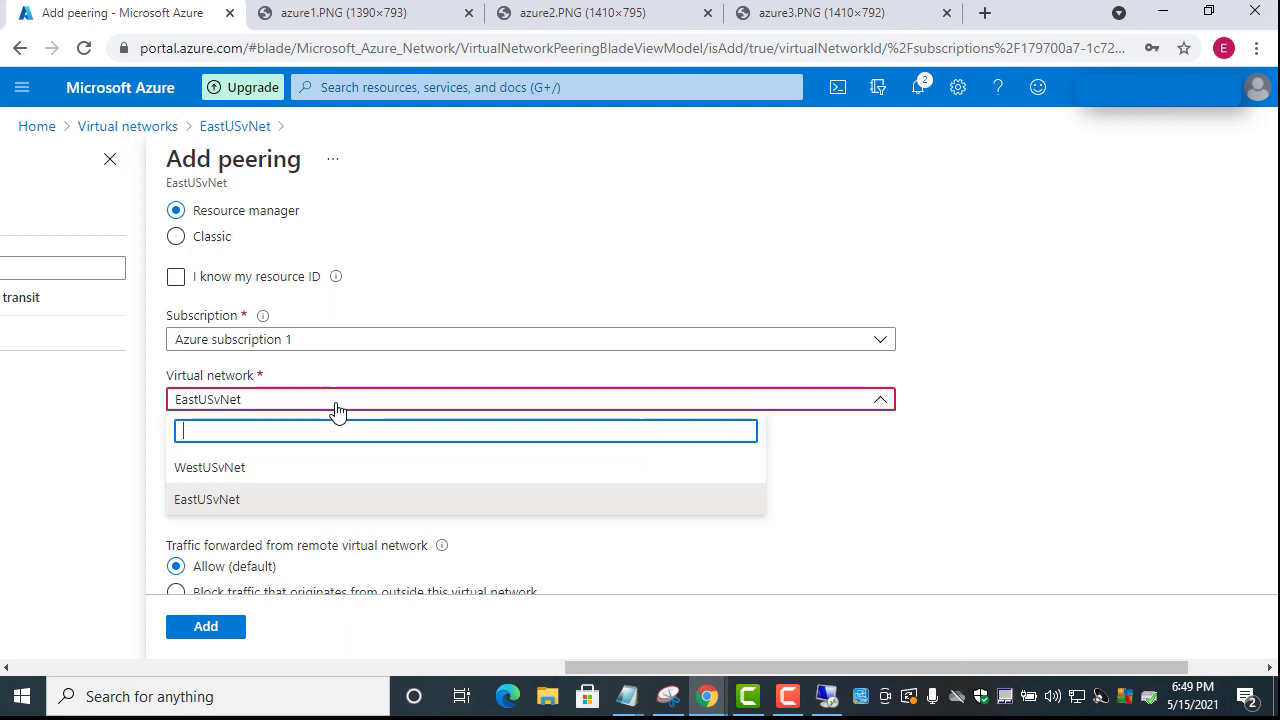
pyautogui.click(286, 470)
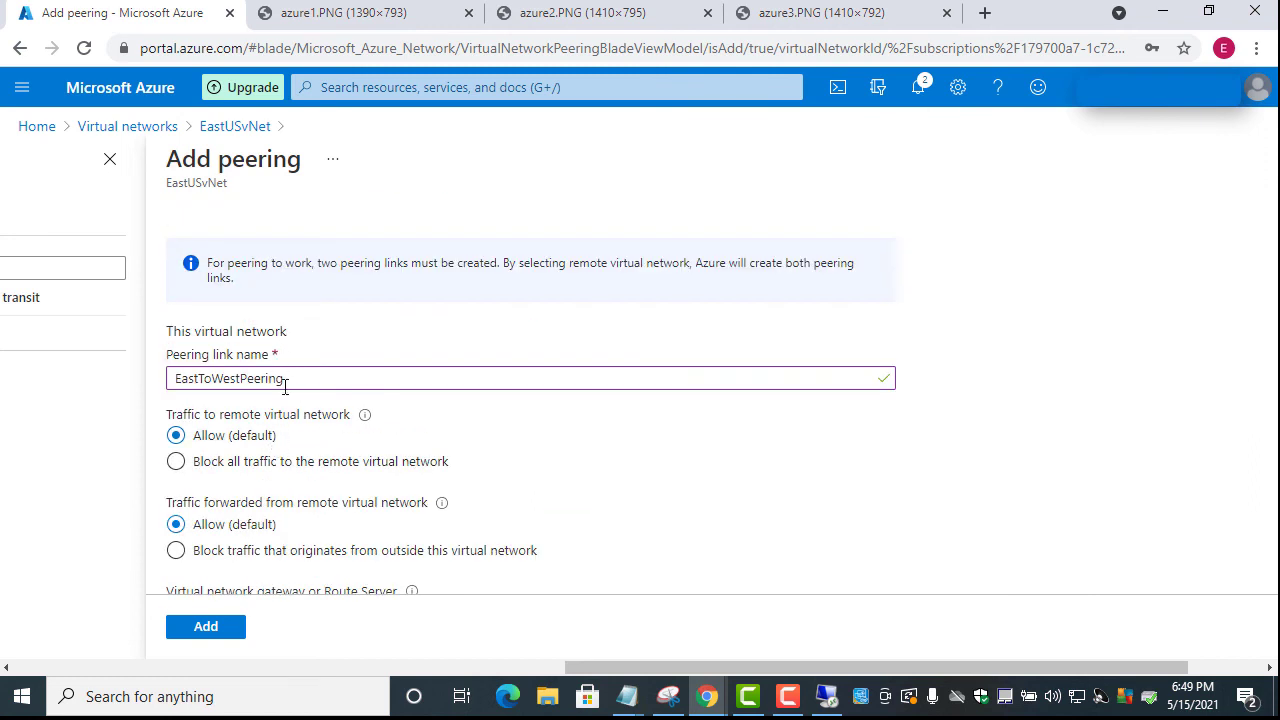
pyautogui.scroll(-3, 284, 400)
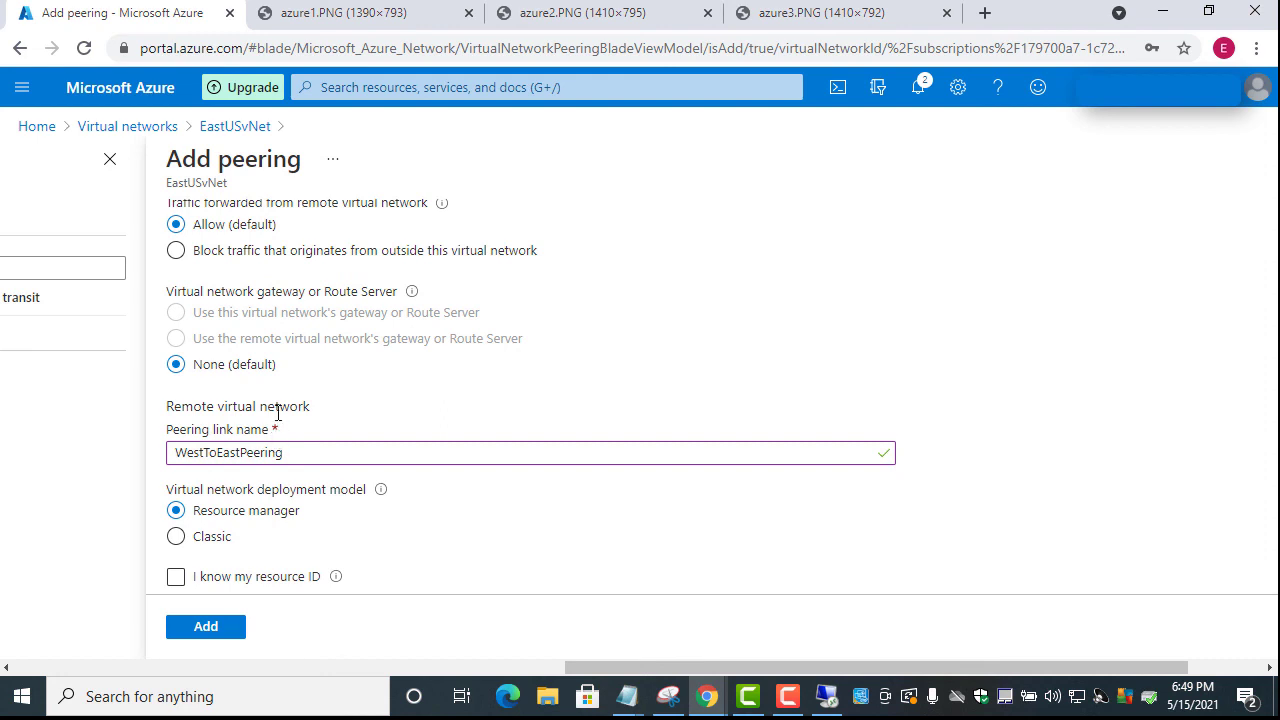
pyautogui.scroll(-2, 276, 455)
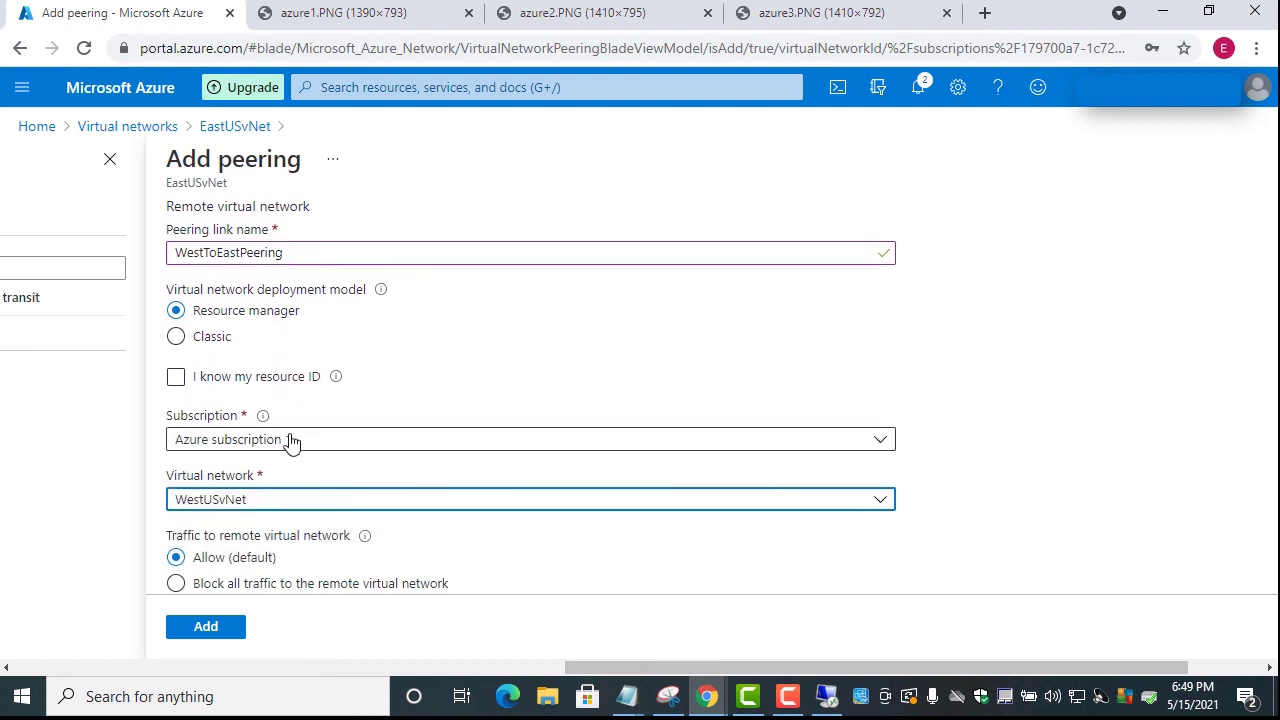
pyautogui.scroll(-1, 293, 332)
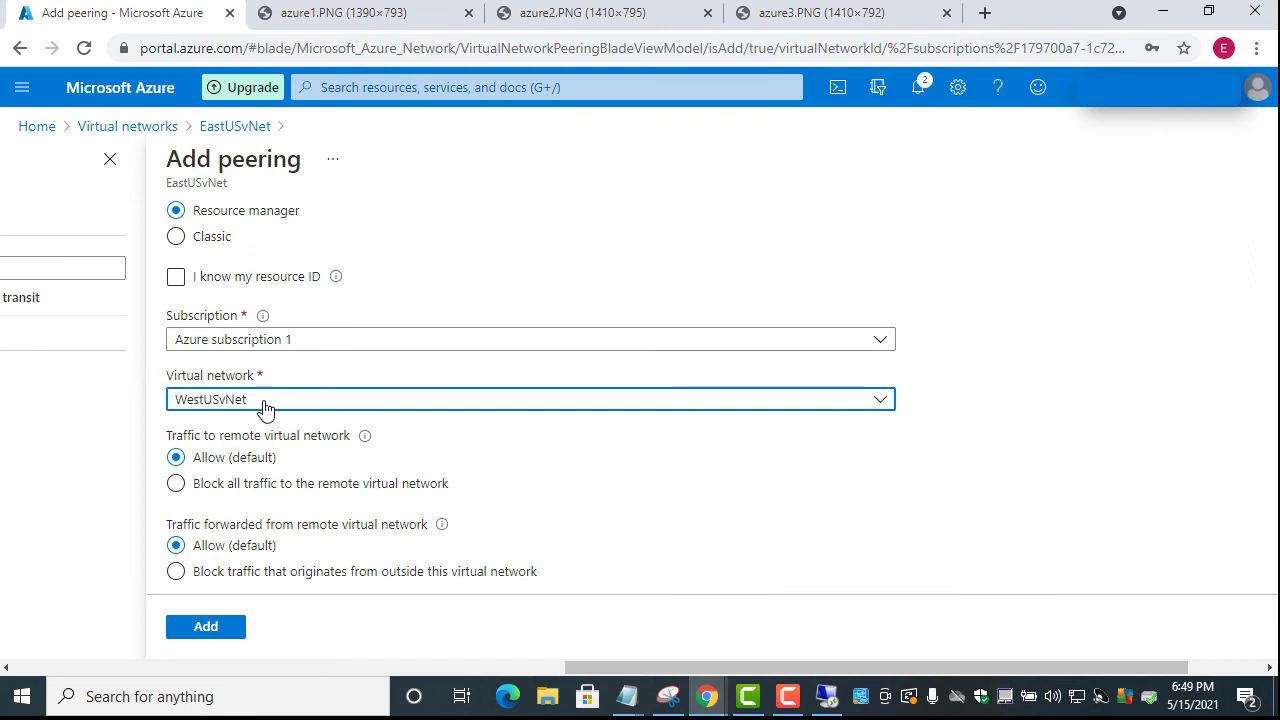
pyautogui.scroll(3, 265, 410)
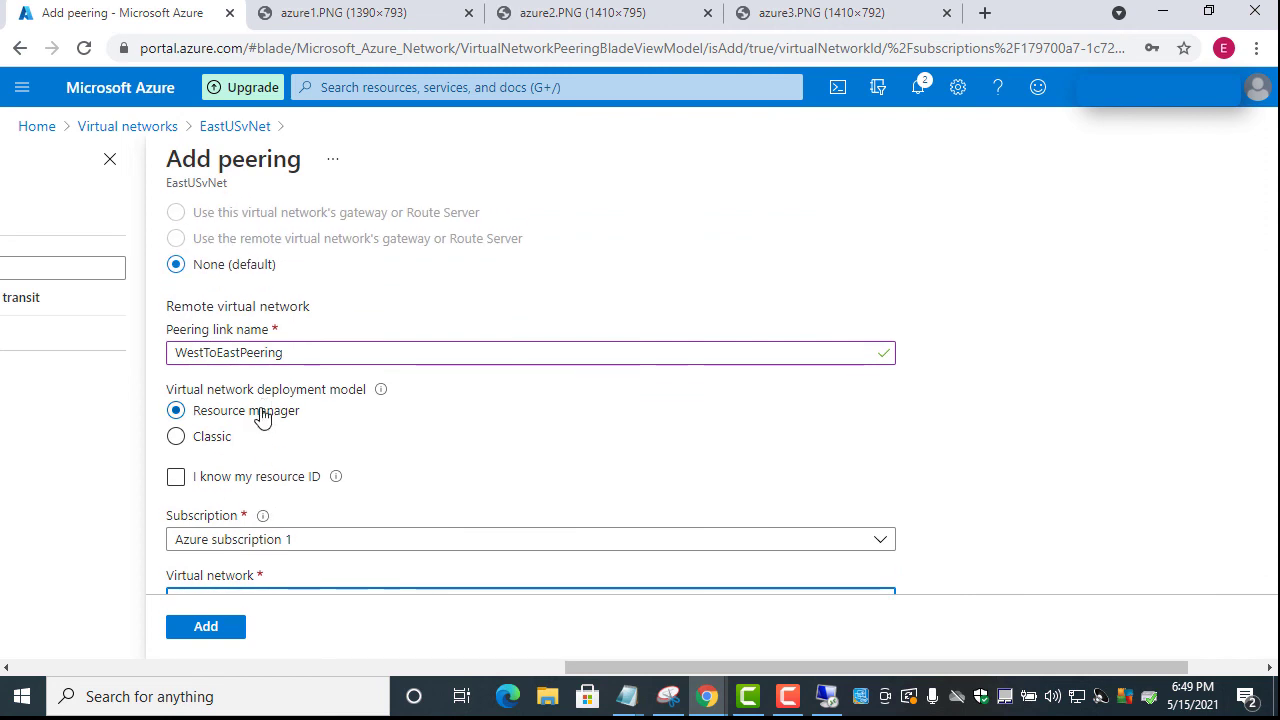
pyautogui.moveTo(165, 308); pyautogui.dragTo(332, 320)
pyautogui.scroll(5, 334, 320)
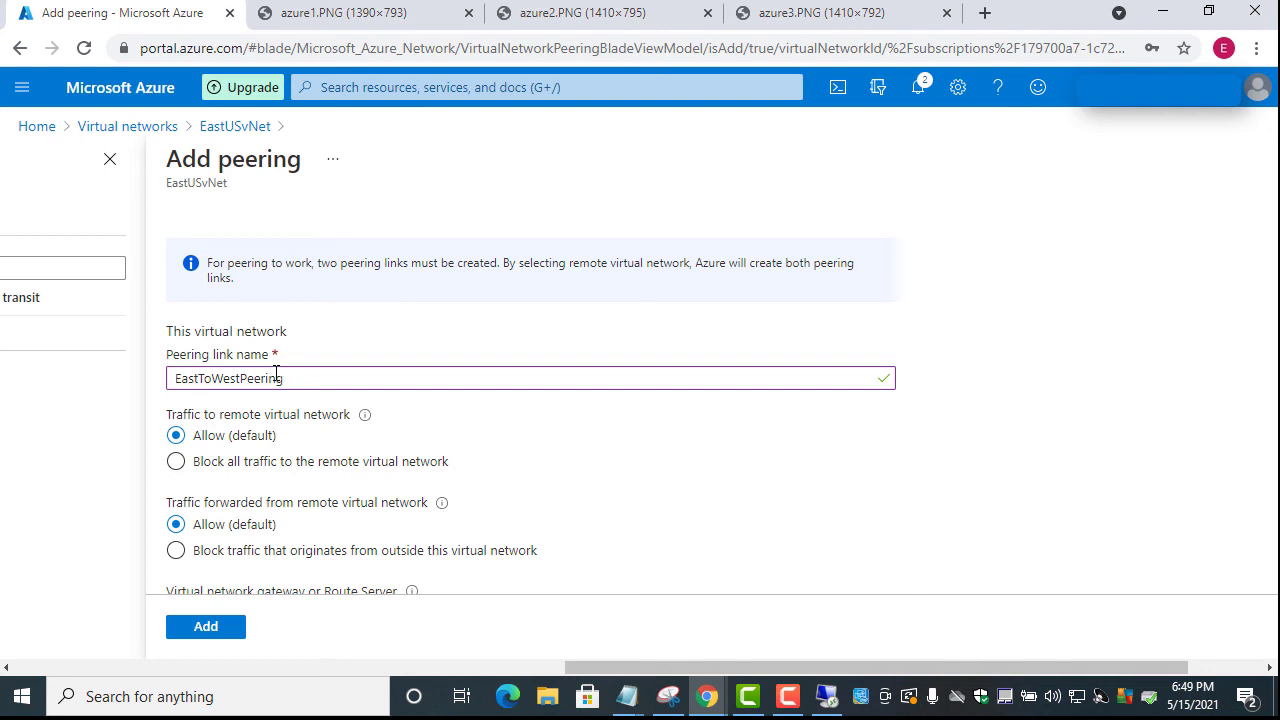
pyautogui.scroll(-2, 276, 388)
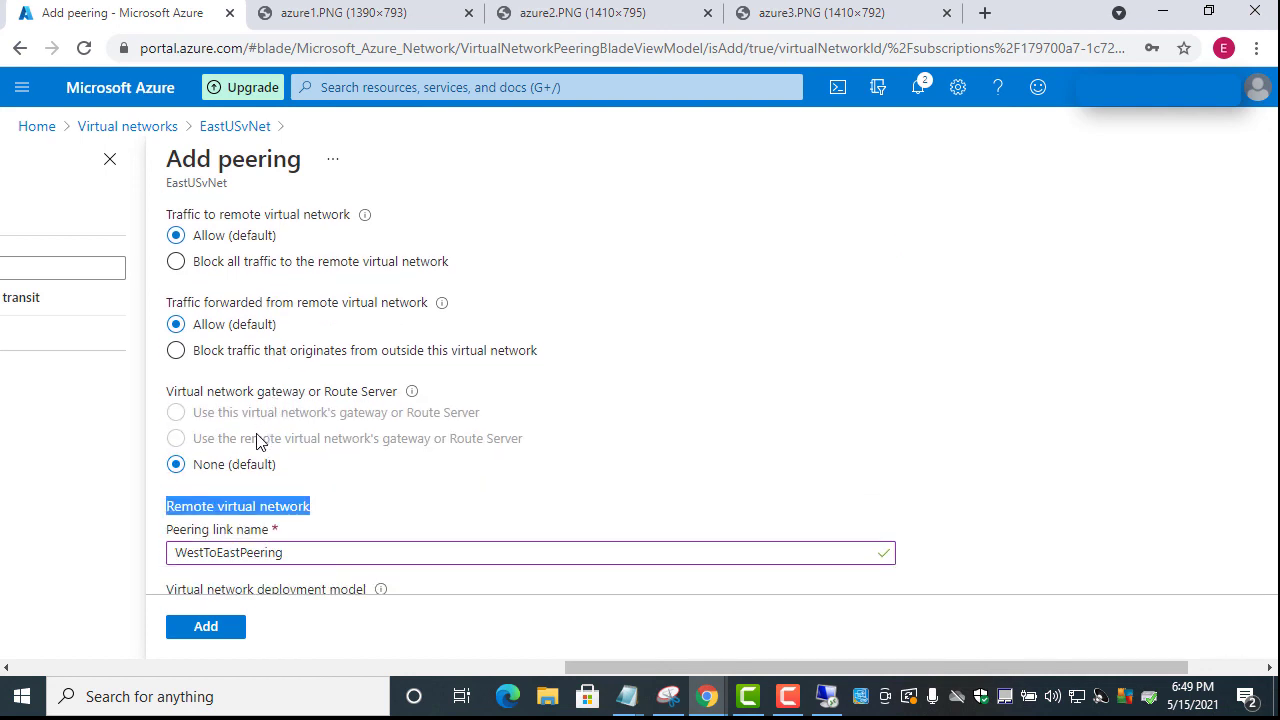
pyautogui.scroll(-1, 258, 447)
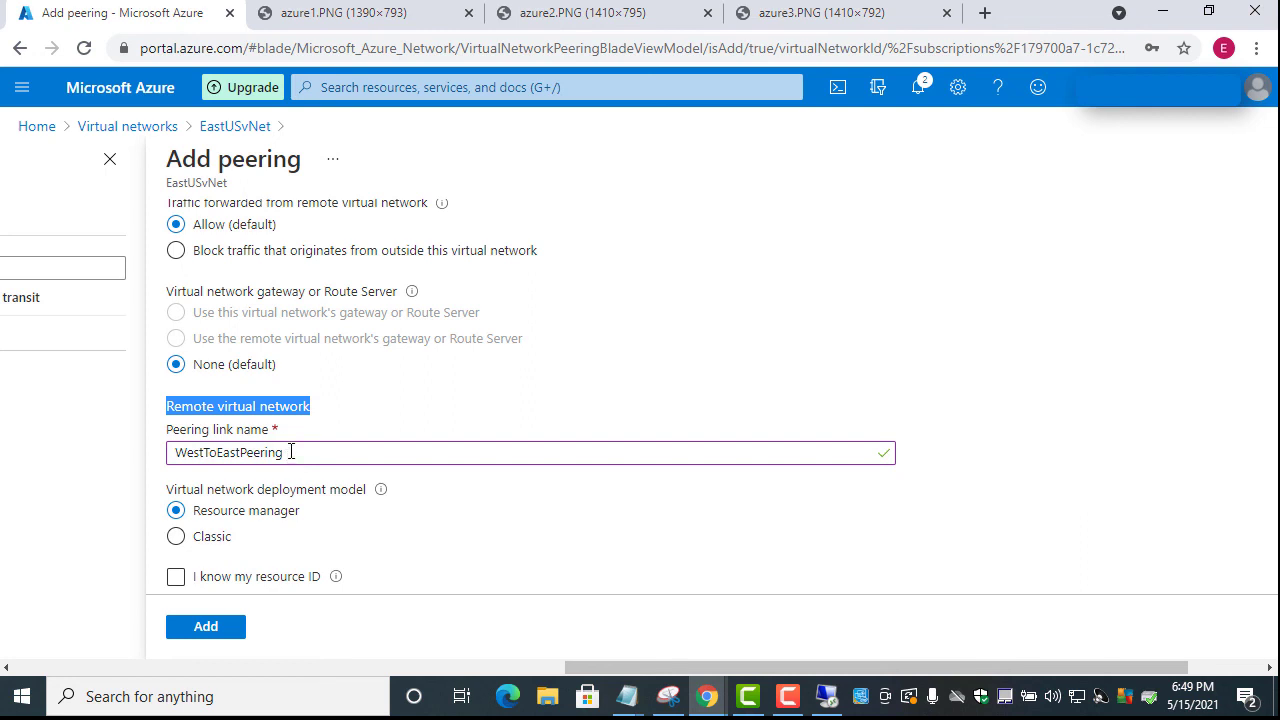
pyautogui.scroll(-1, 291, 451)
pyautogui.scroll(-1, 291, 451)
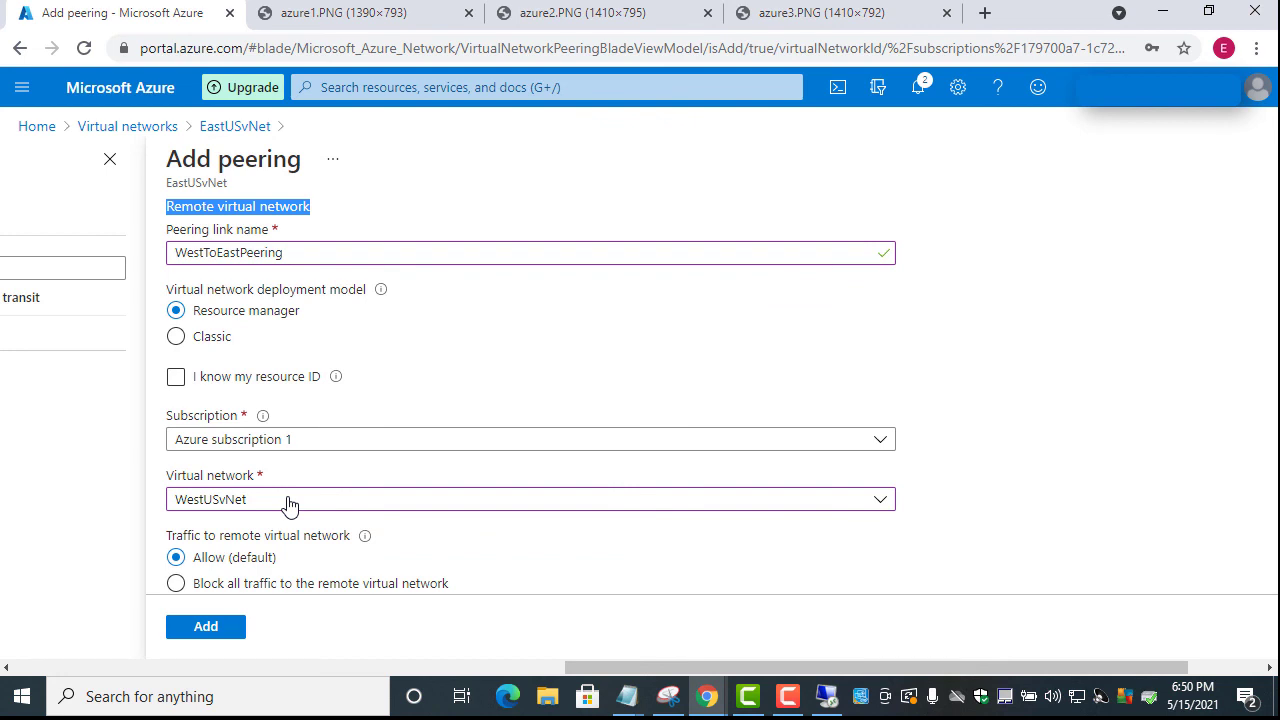
pyautogui.scroll(-3, 287, 505)
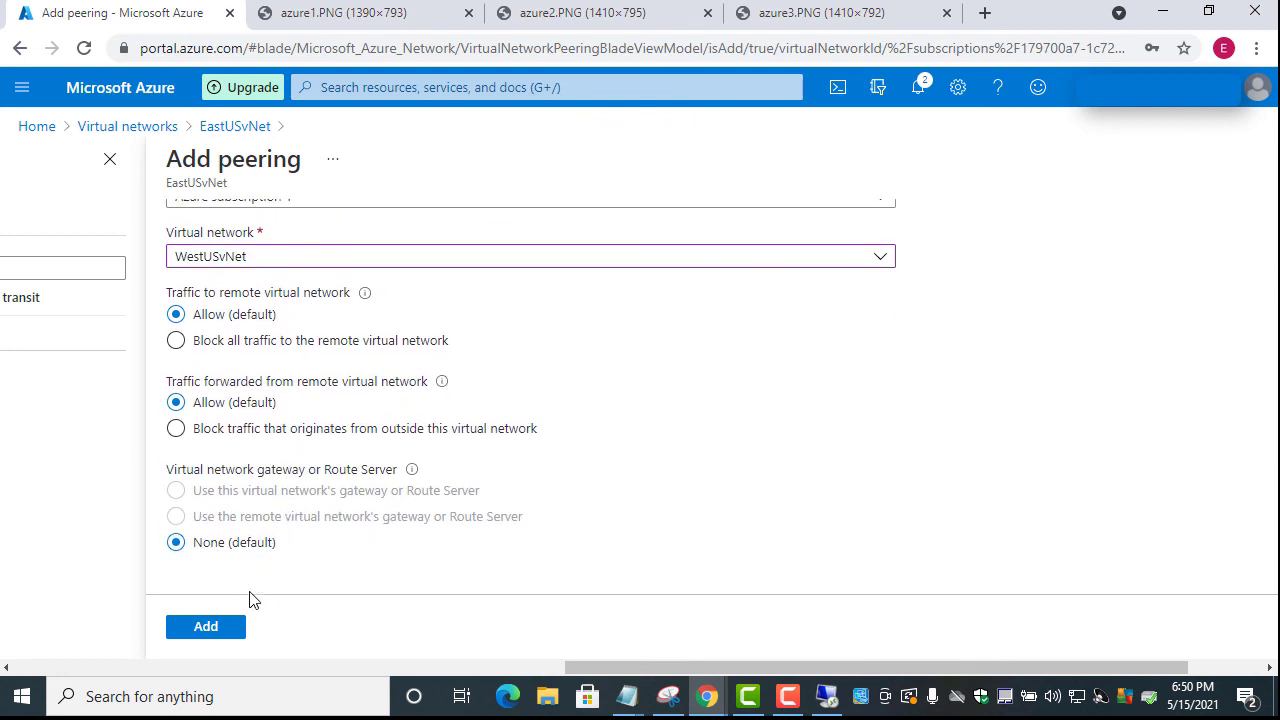
# Create the peering, then return to the remote desktop session
pyautogui.click(216, 632)
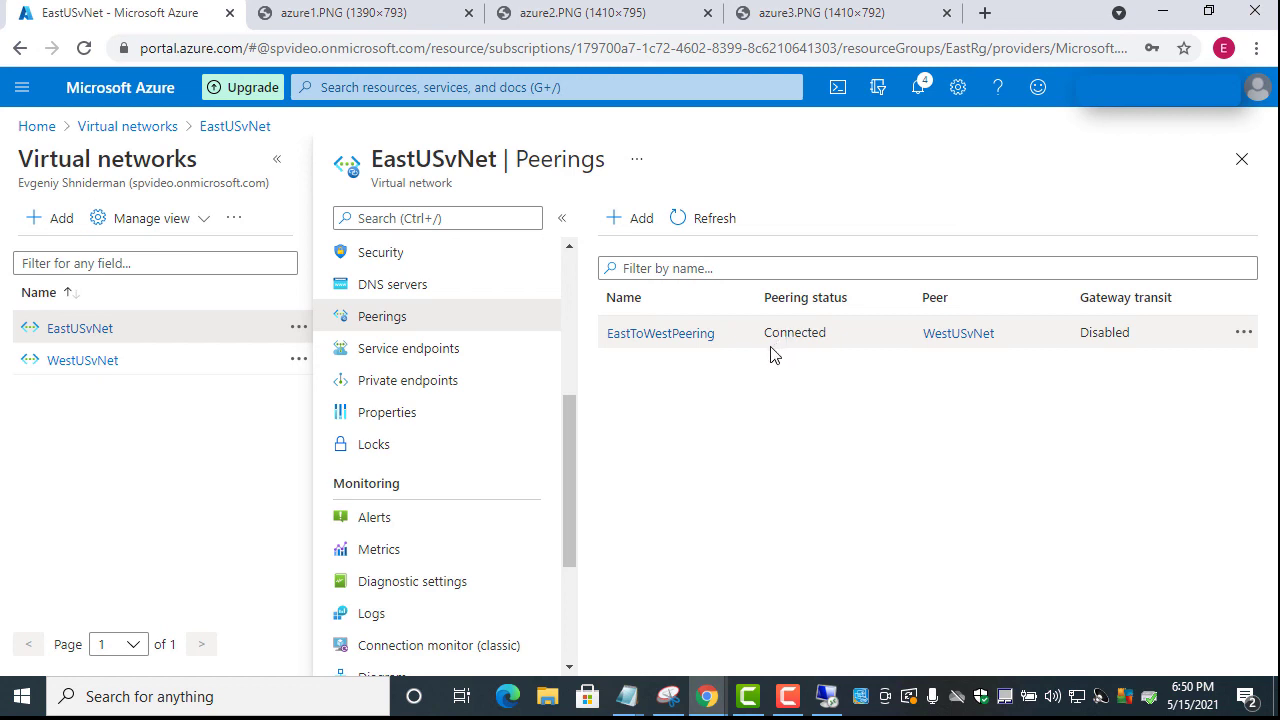
pyautogui.click(827, 696)
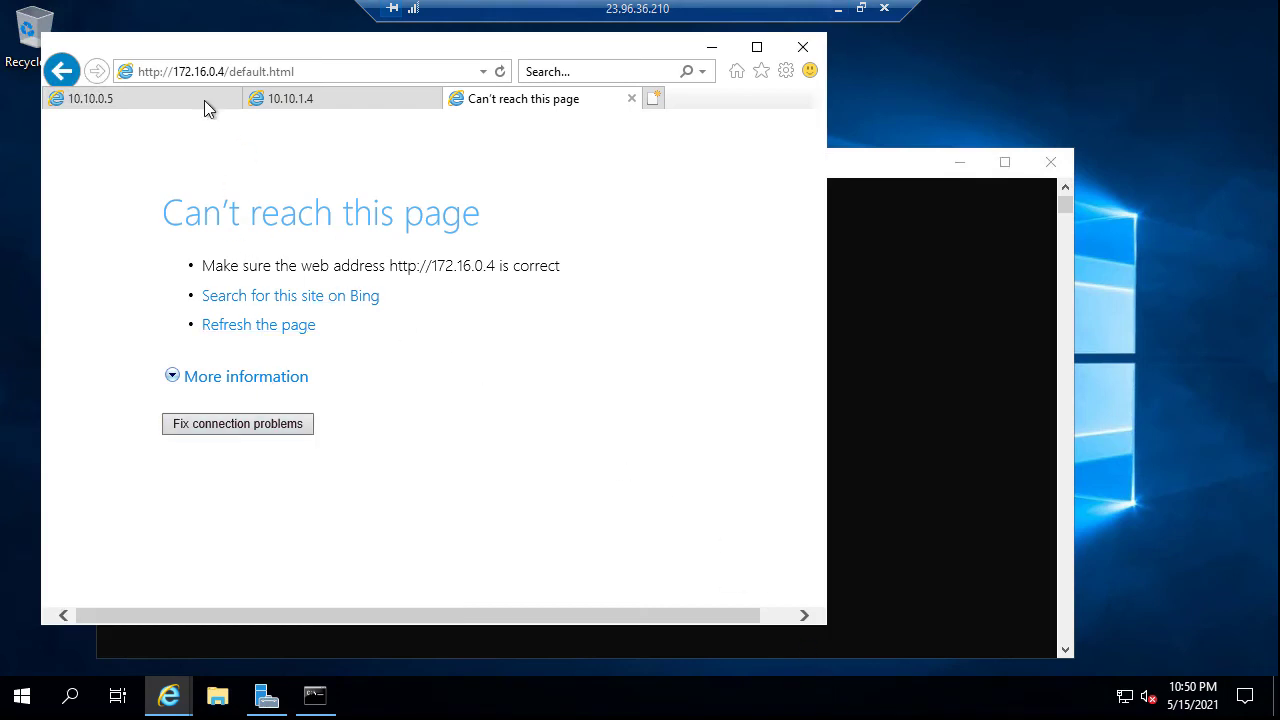
# Reload 172.16.0.4 until it shows 'This is WestSub Server', then return to Command Prompt
pyautogui.click(500, 74)
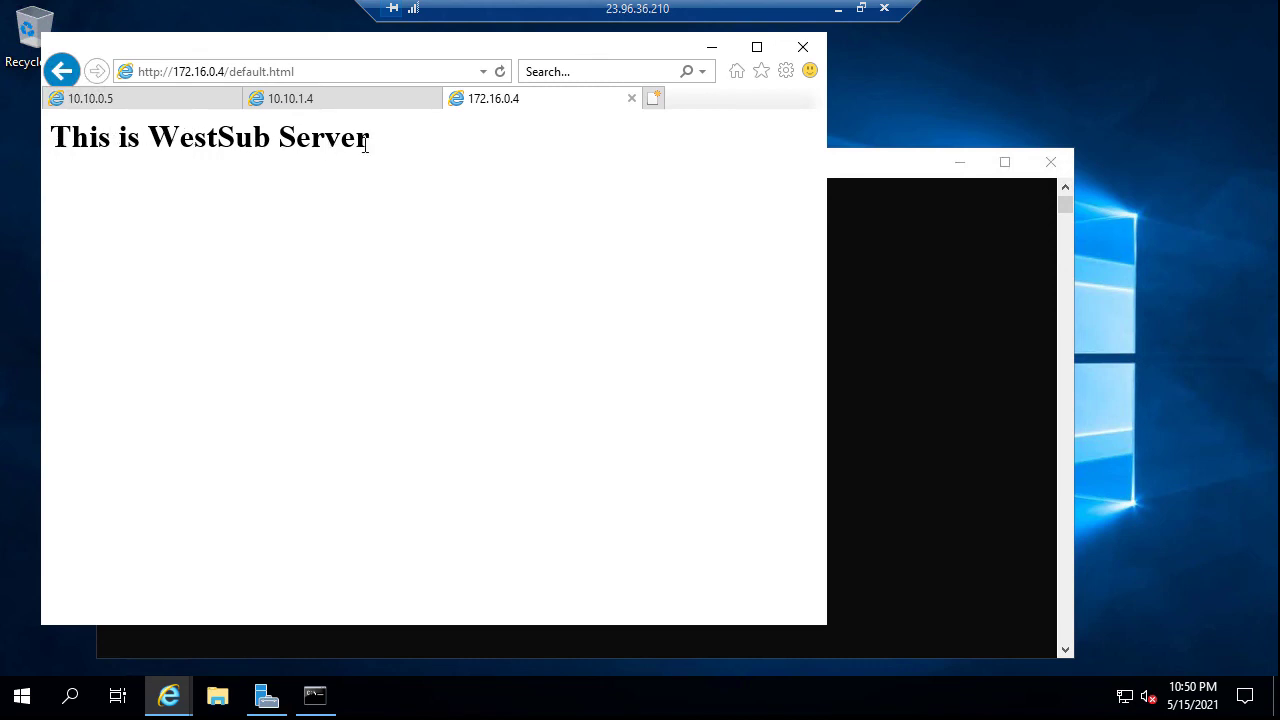
pyautogui.moveTo(370, 140); pyautogui.dragTo(46, 137)
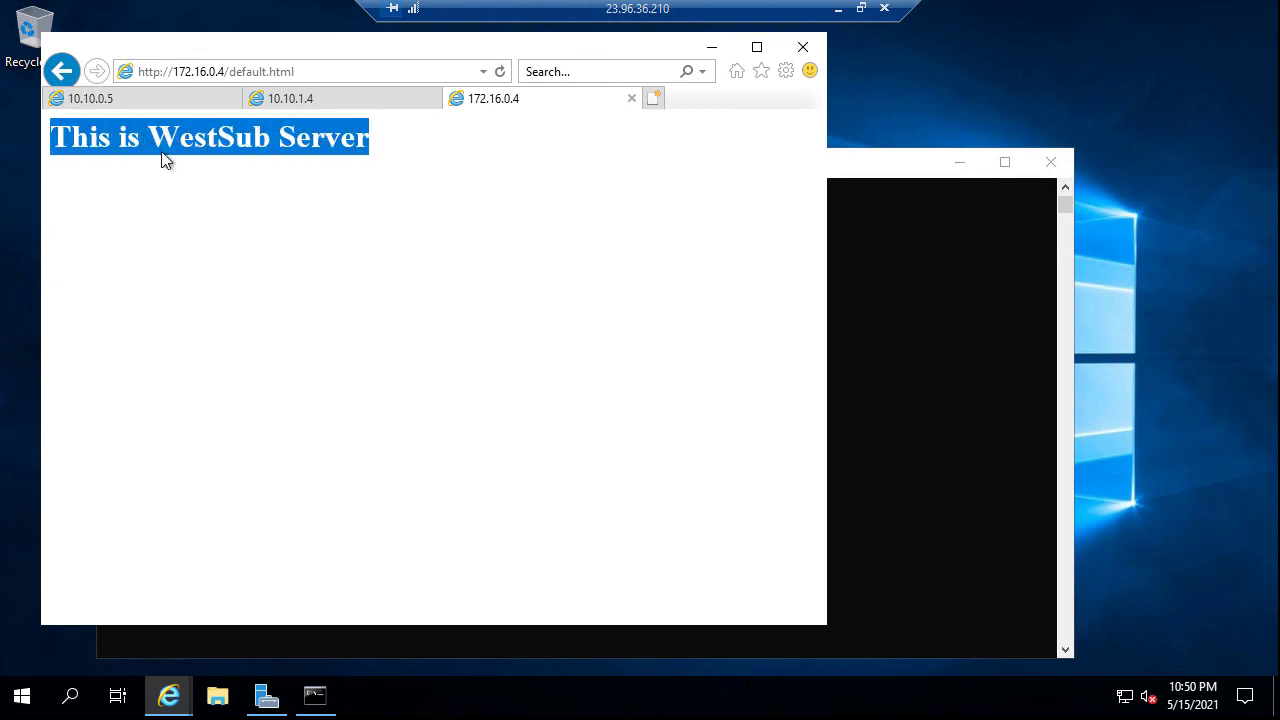
pyautogui.click(315, 695)
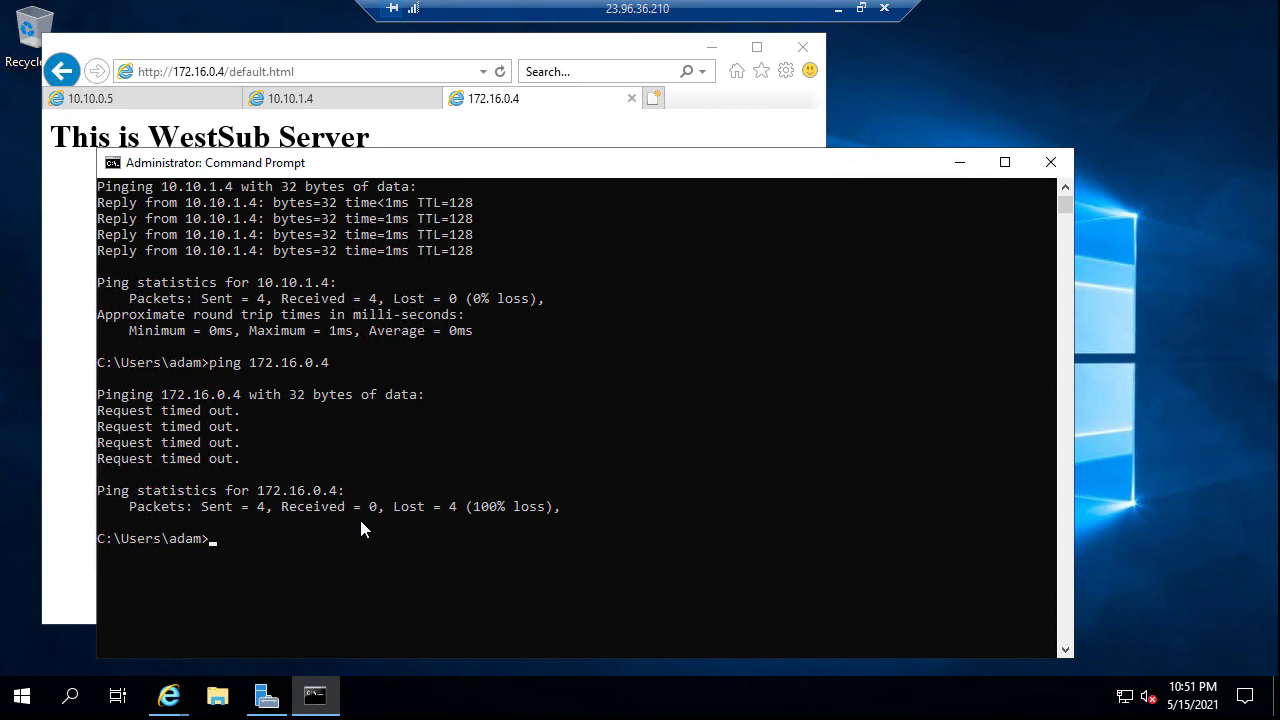
# Rerun 'ping 172.16.0.4' and confirm 4 replies with 0% loss
pyautogui.press('Up')
pyautogui.press('Return')
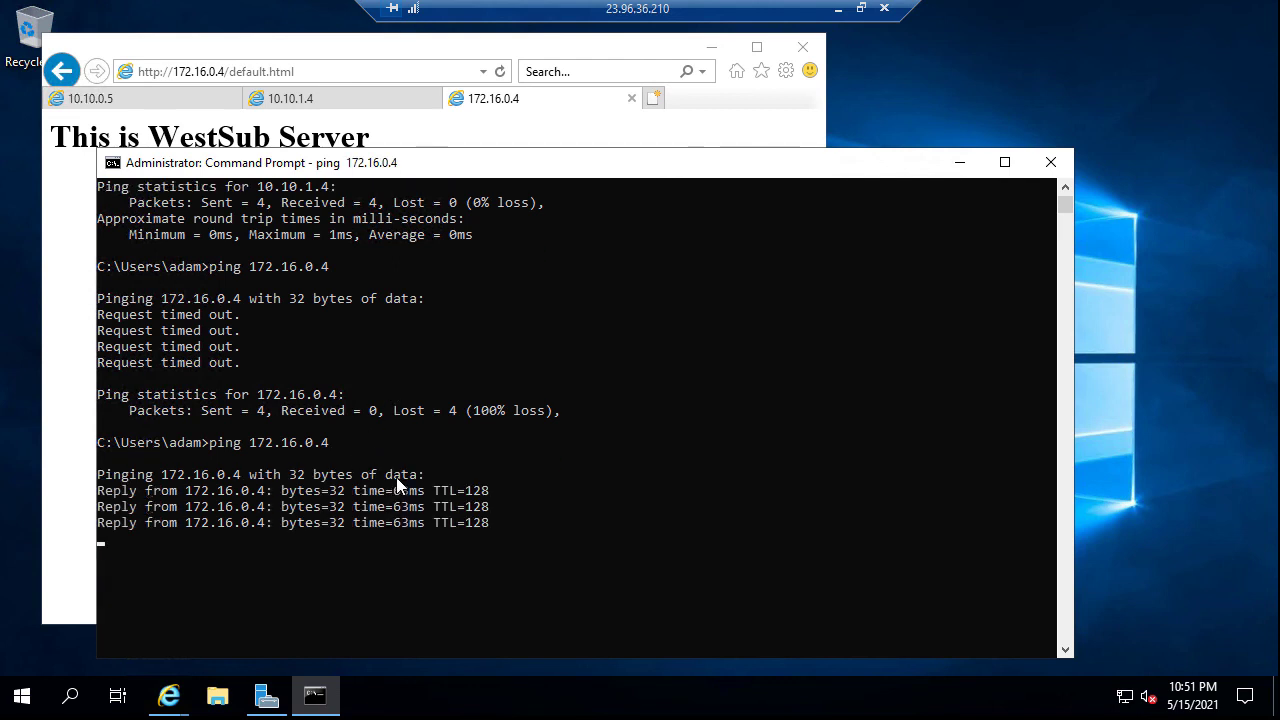
pyautogui.scroll(-1, 396, 477)
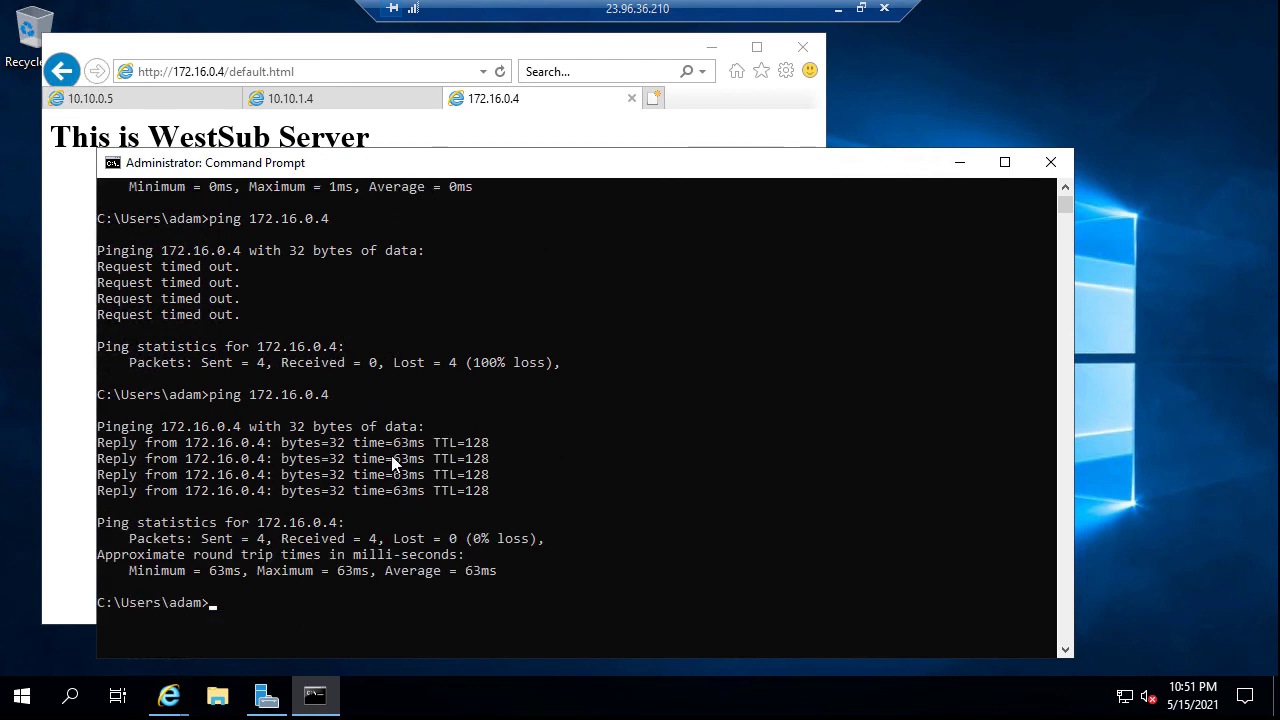